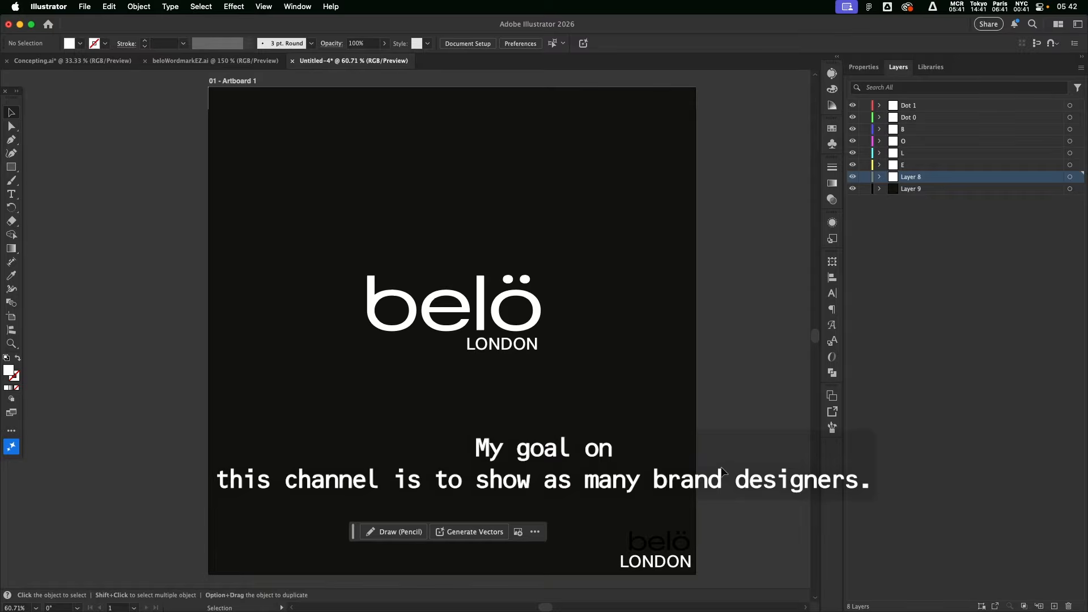
Step: Shorten the stem of the lower wordmark's b by raising its two base anchor points up into the bowl
left_click(511, 350)
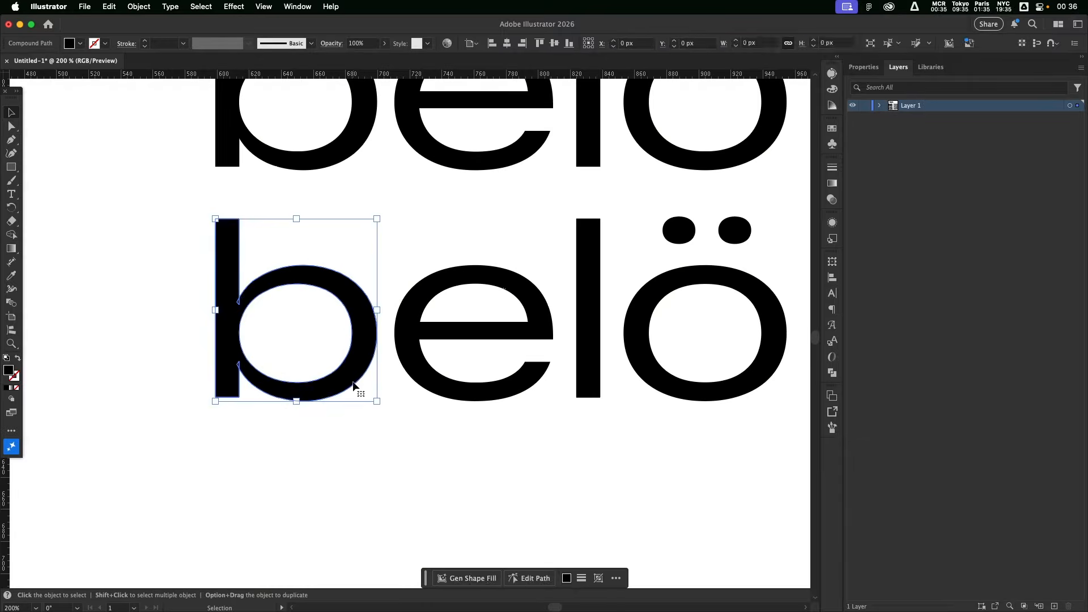
key("a")
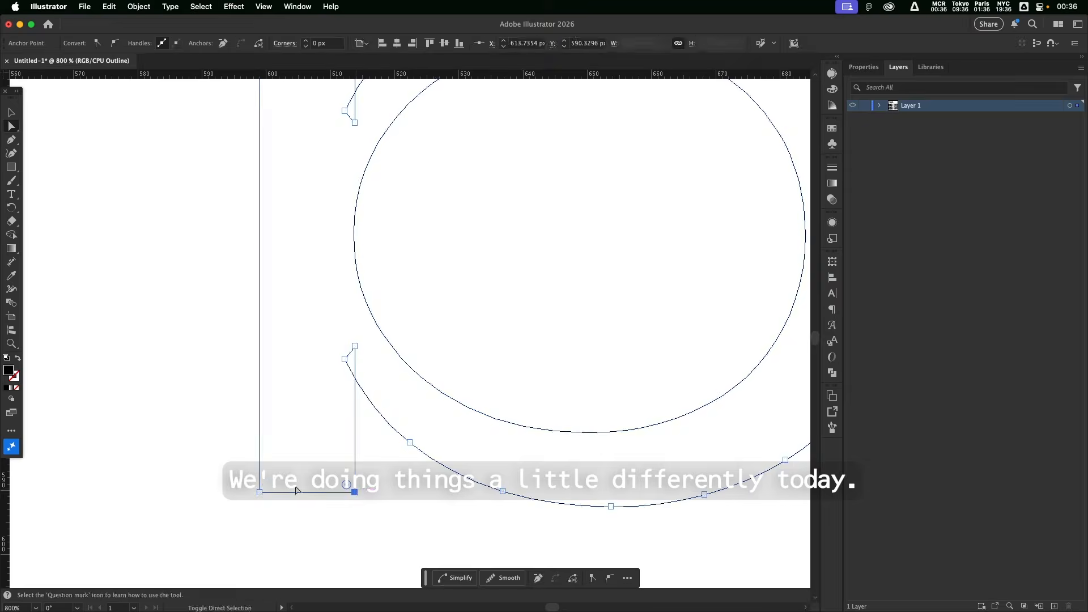
left_click_drag(364, 490, 364, 321)
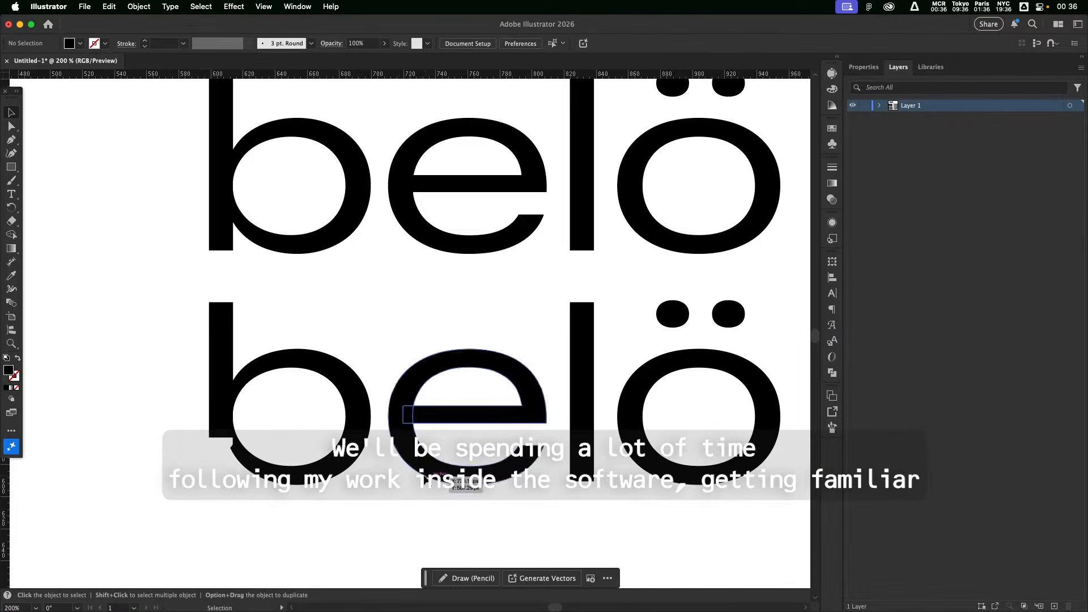
left_click_drag(284, 479, 292, 483)
key("super+minus")
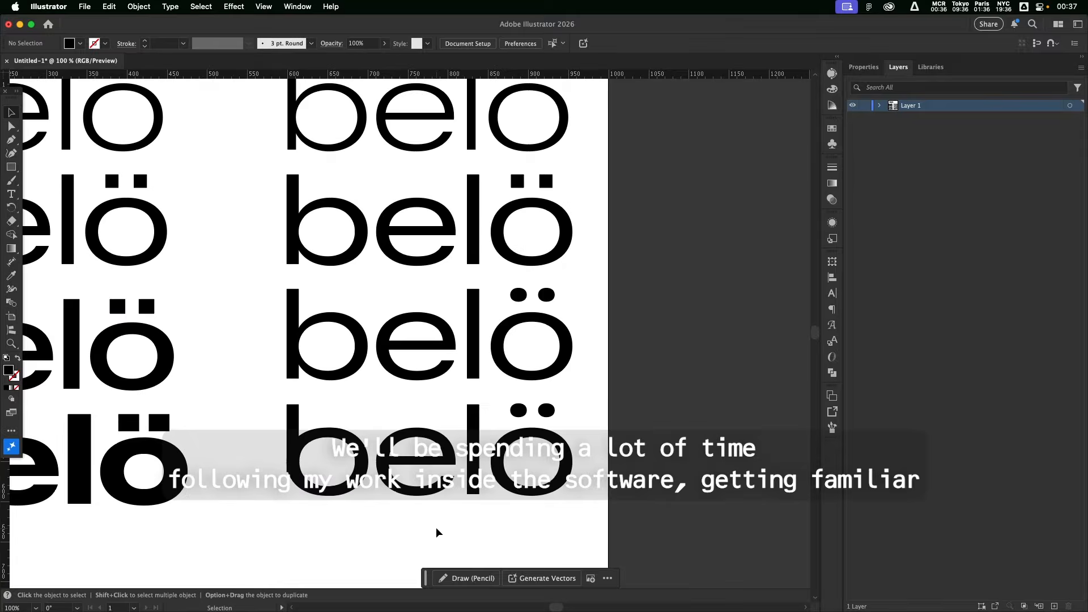
scroll(294, 369, "left", 3)
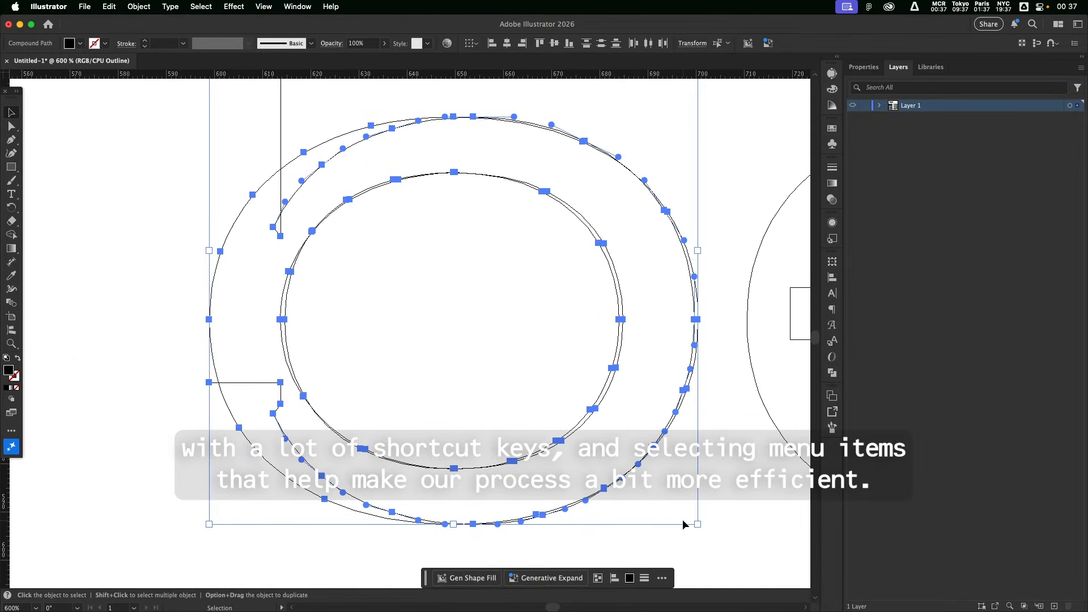
Step: Examine how the orange o overlaps the bowl and stem of the lower wordmark's b
key("shift+m")
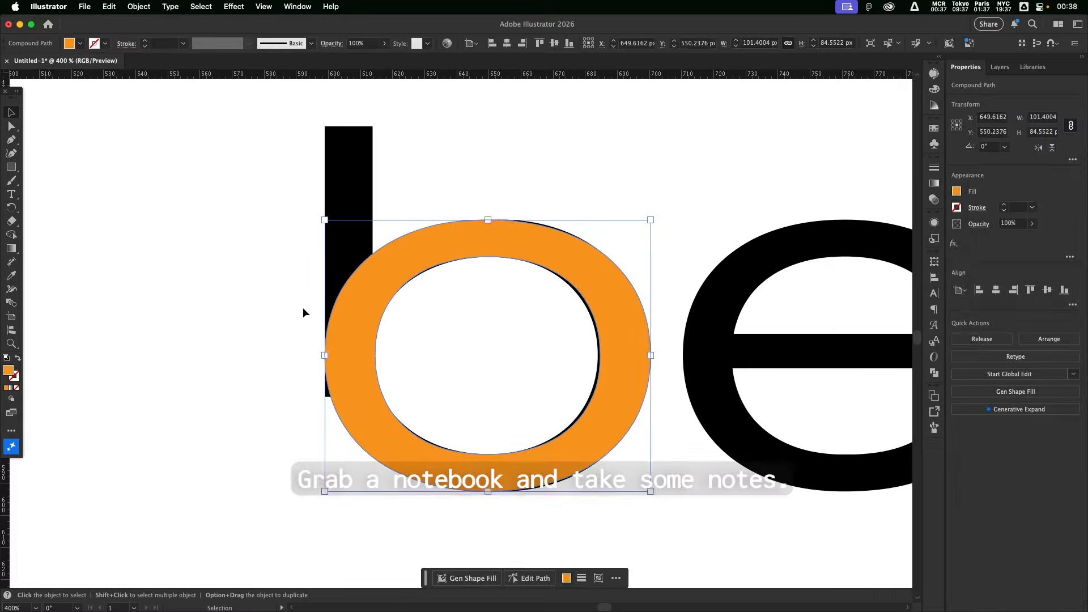
key("super+equal")
key("super+minus")
key("super+minus")
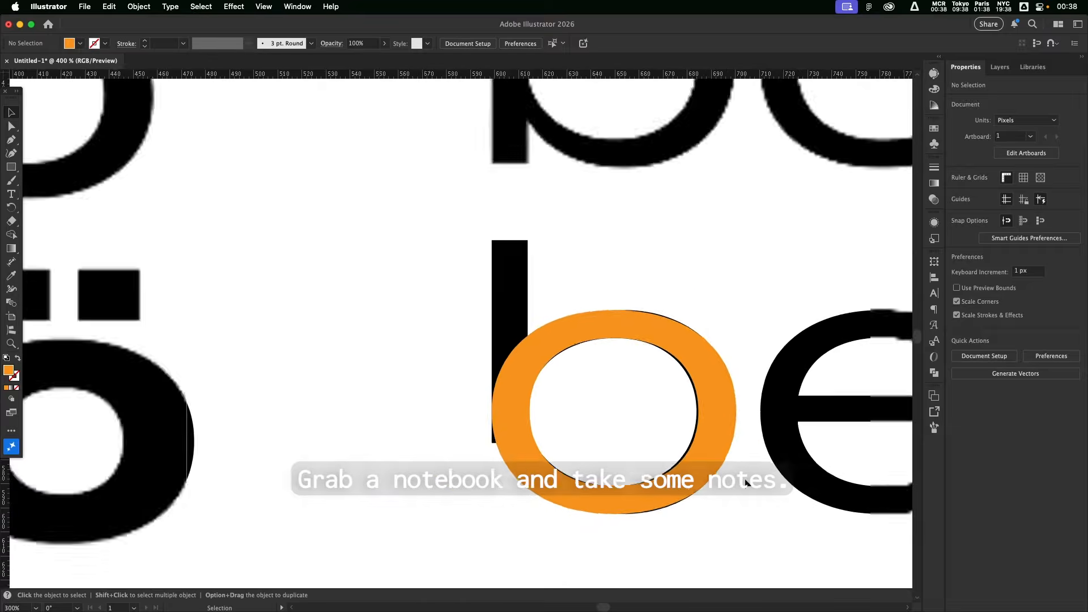
key("super+minus")
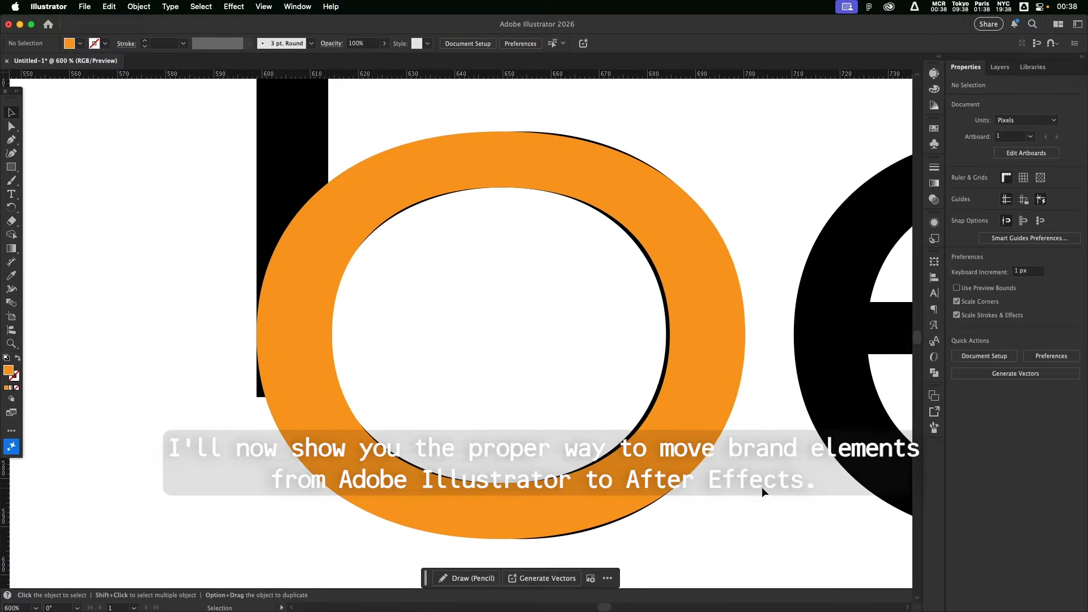
key("super+minus")
key("super+minus")
key("super+minus")
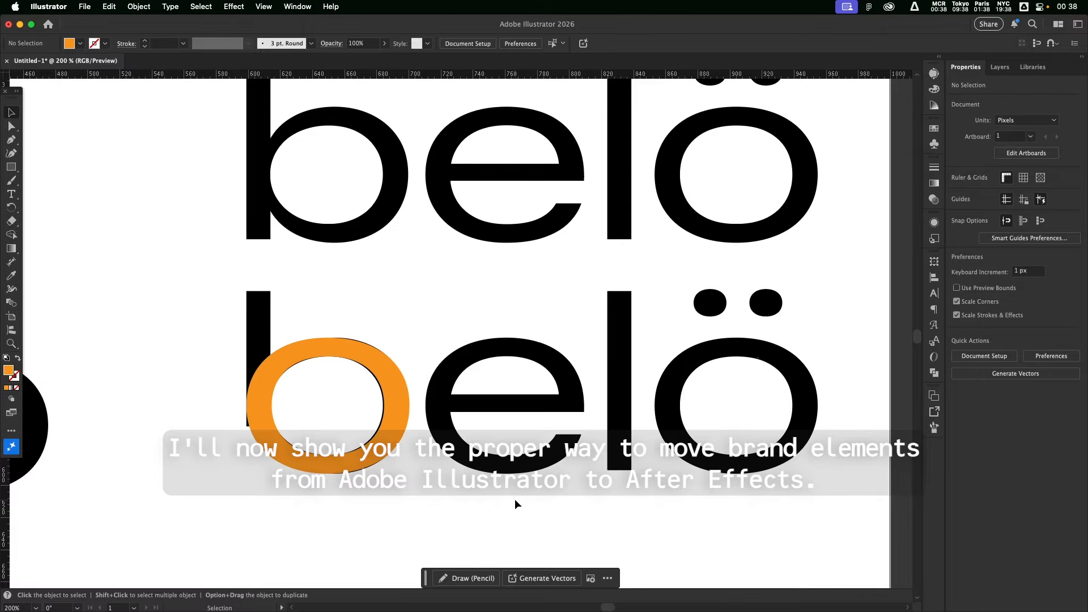
key("super+equal")
key("super+equal")
key("super+equal")
key("super+minus")
Step: Merge the orange o with the stem and bowl of the b using the Shape Builder tool
left_click(663, 397)
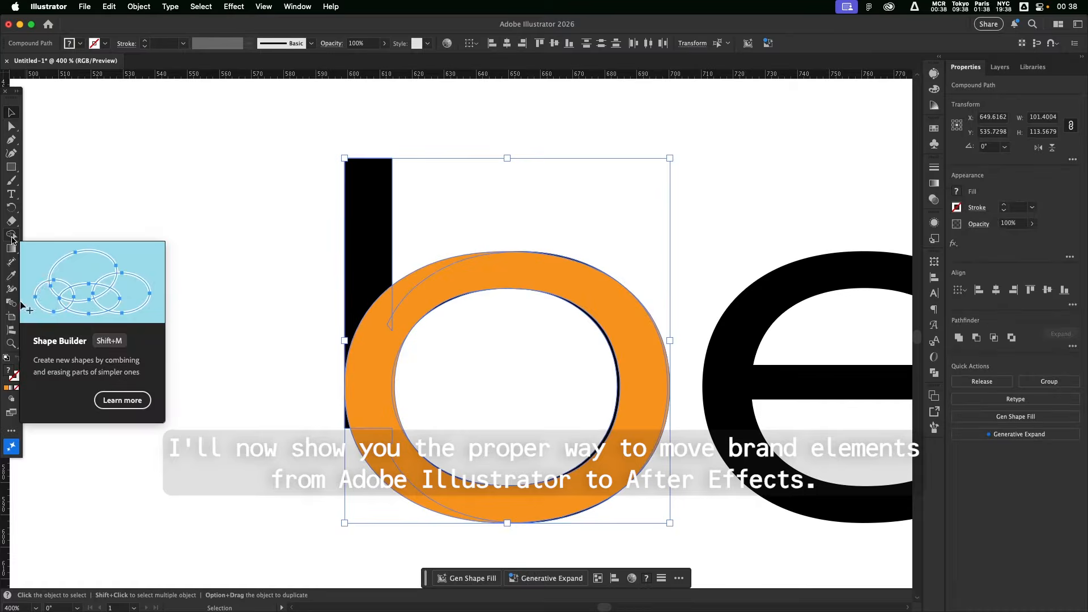
left_click(11, 234)
key("super+equal")
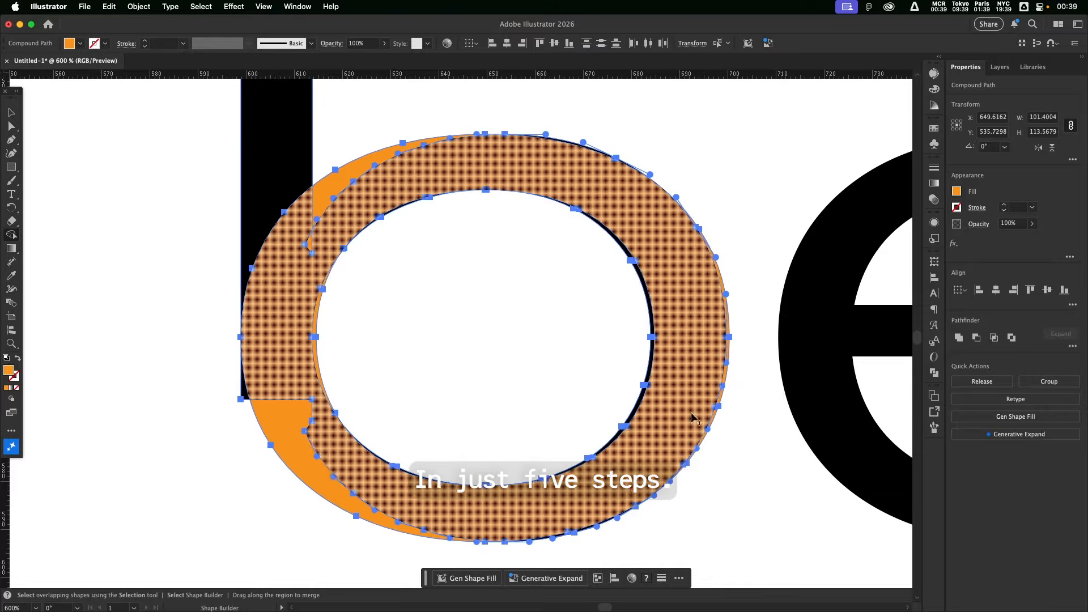
left_click_drag(284, 262, 266, 310)
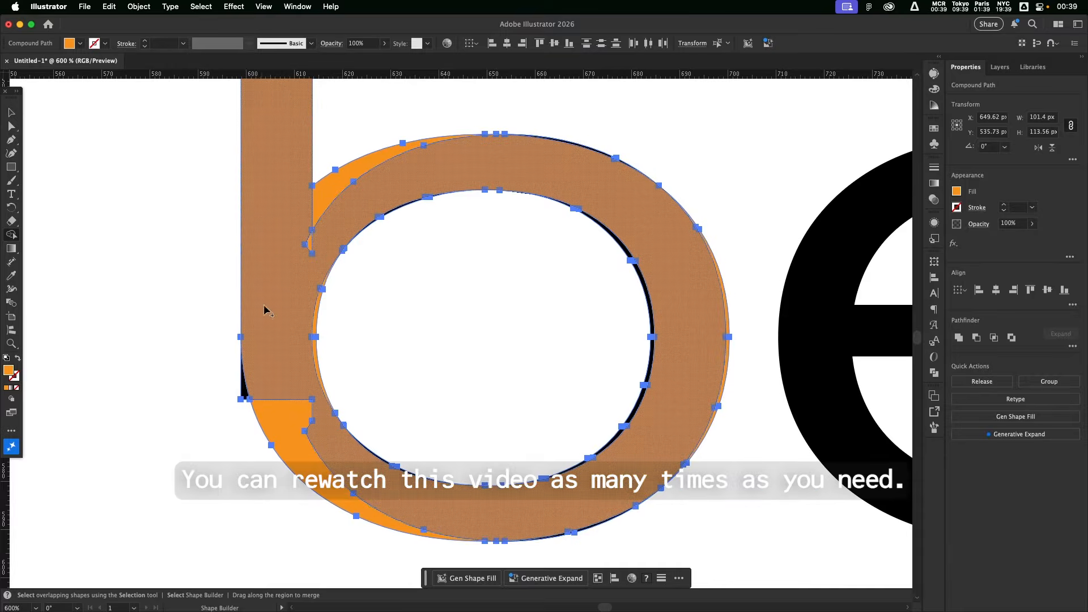
left_click_drag(331, 221, 316, 350)
Step: Examine the edges and joins of the merged b up close for leftover slivers
scroll(406, 223, "up", 5)
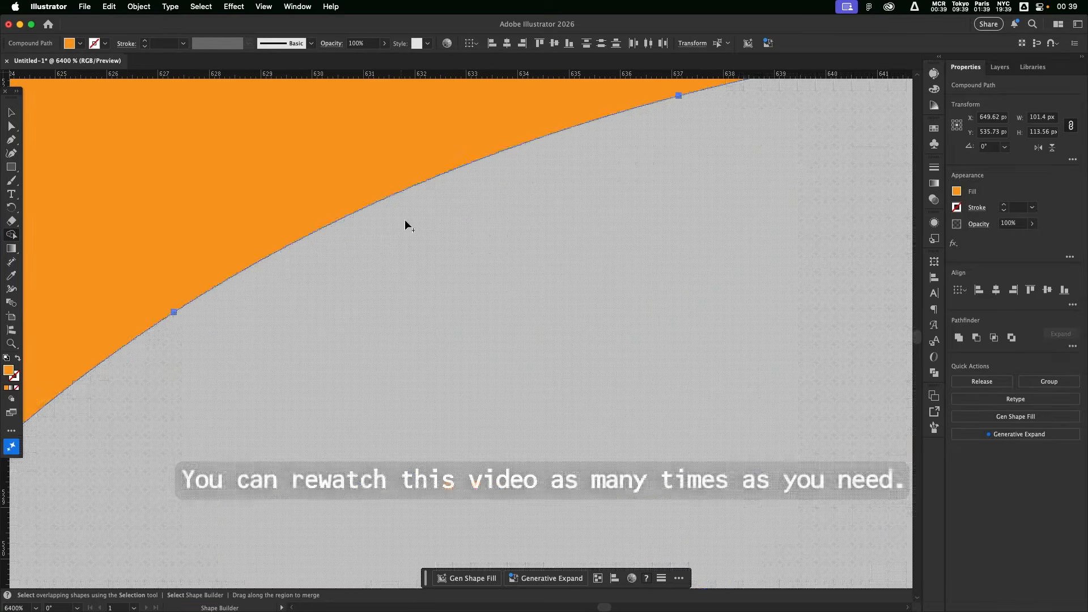
scroll(345, 331, "down", 6)
scroll(474, 233, "up", 4)
scroll(525, 350, "down", 2)
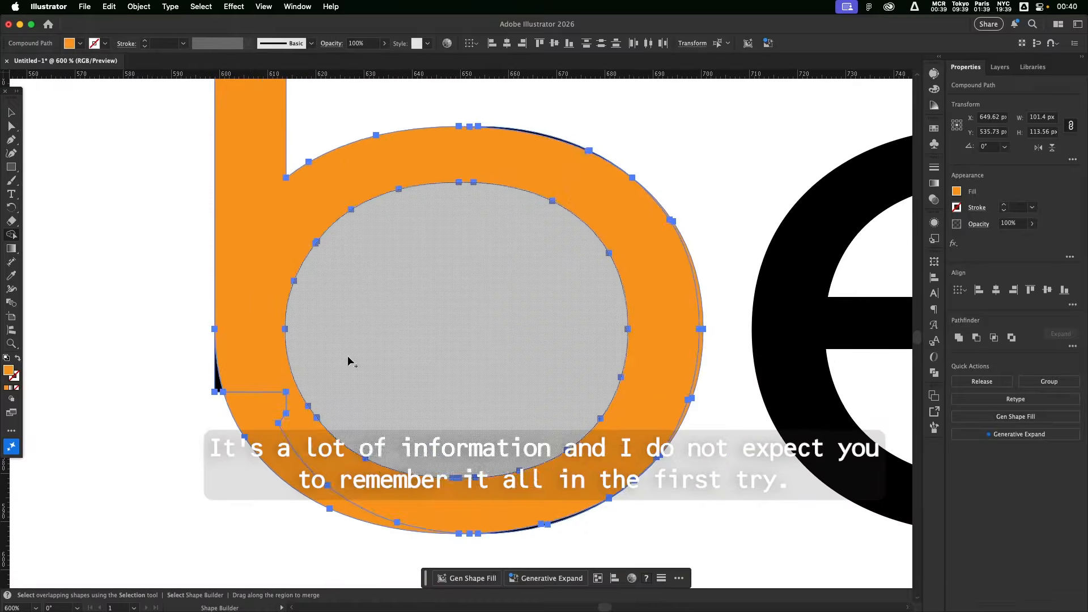
scroll(347, 359, "up", 4)
scroll(397, 329, "down", 4)
scroll(551, 299, "up", 5)
scroll(550, 300, "down", 5)
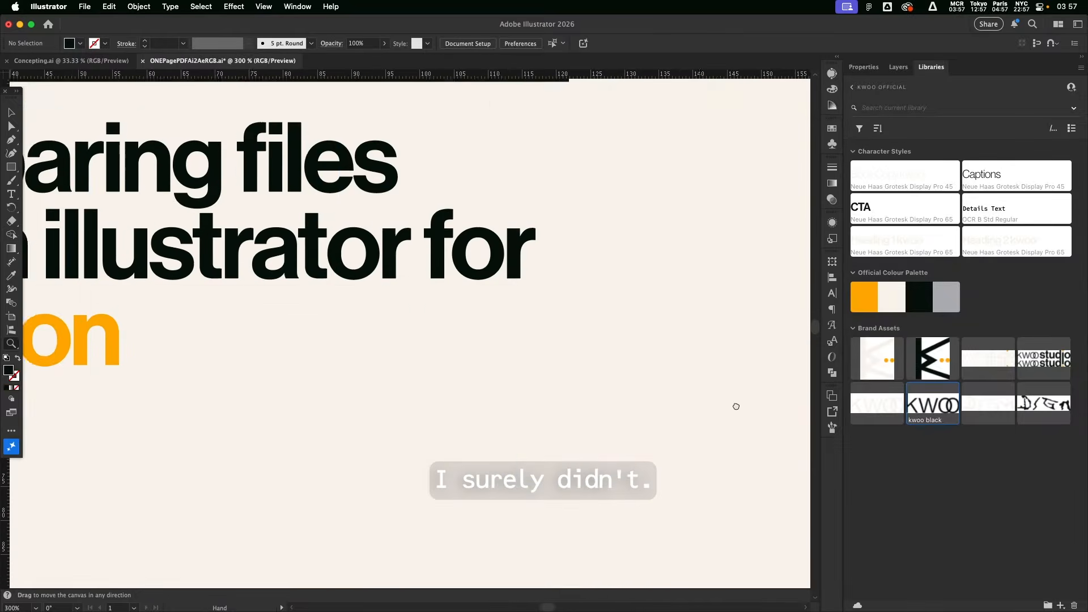
scroll(736, 406, "down", 3)
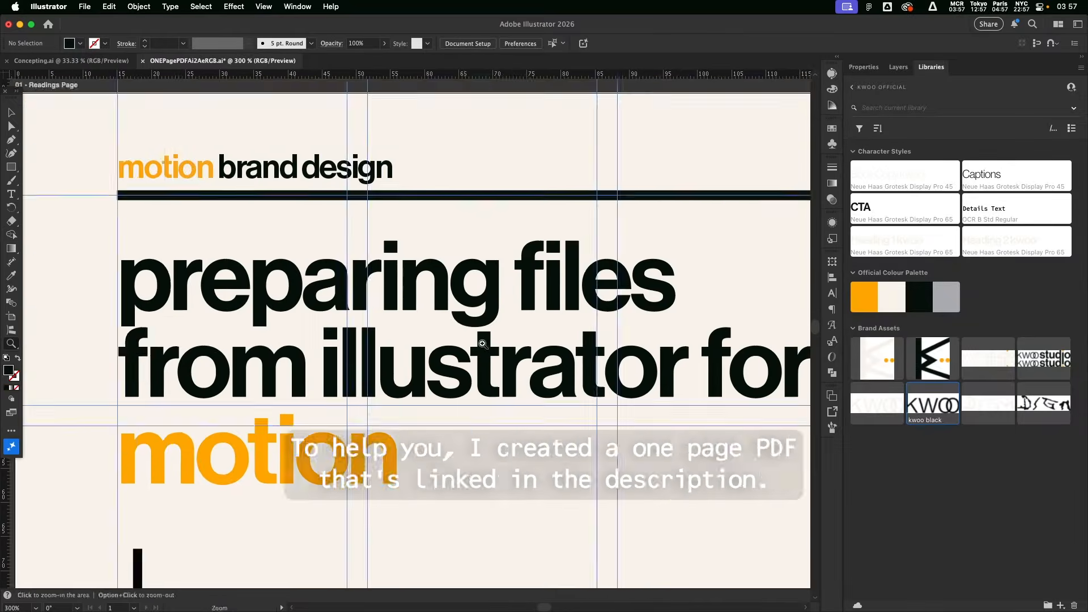
scroll(408, 287, "down", 3)
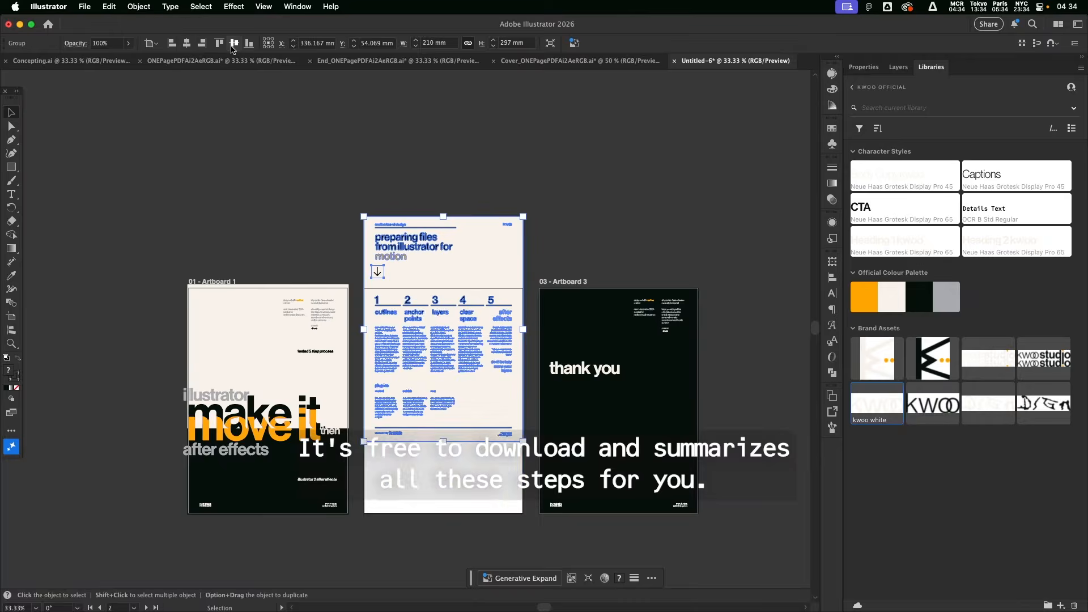
Step: Preview the three artboards full screen in presentation mode, paging back and forth between them
left_click(403, 520)
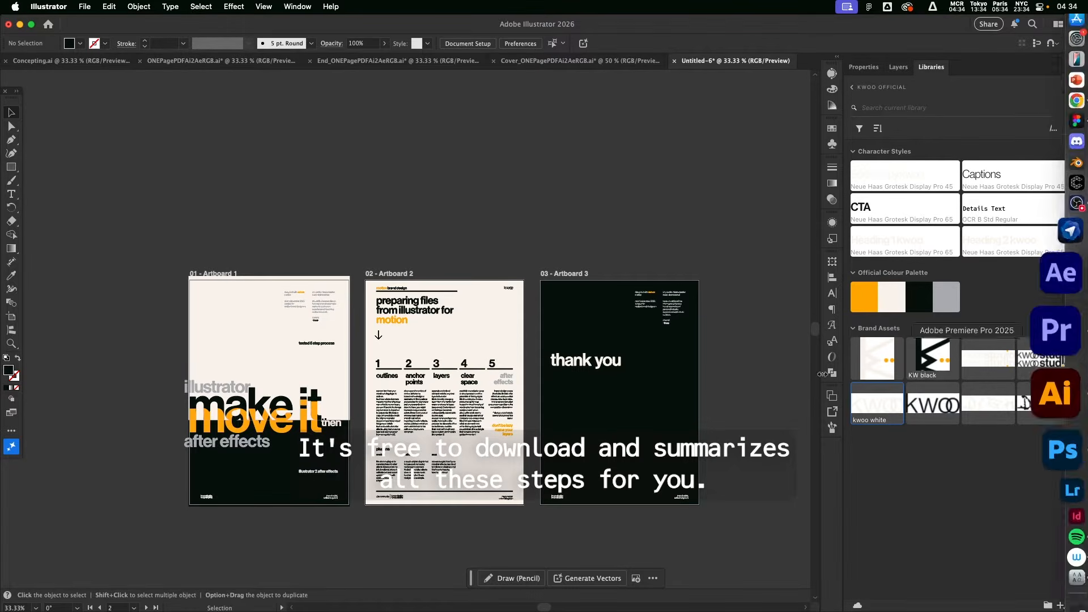
key("shift+f")
key("Left")
key("Right")
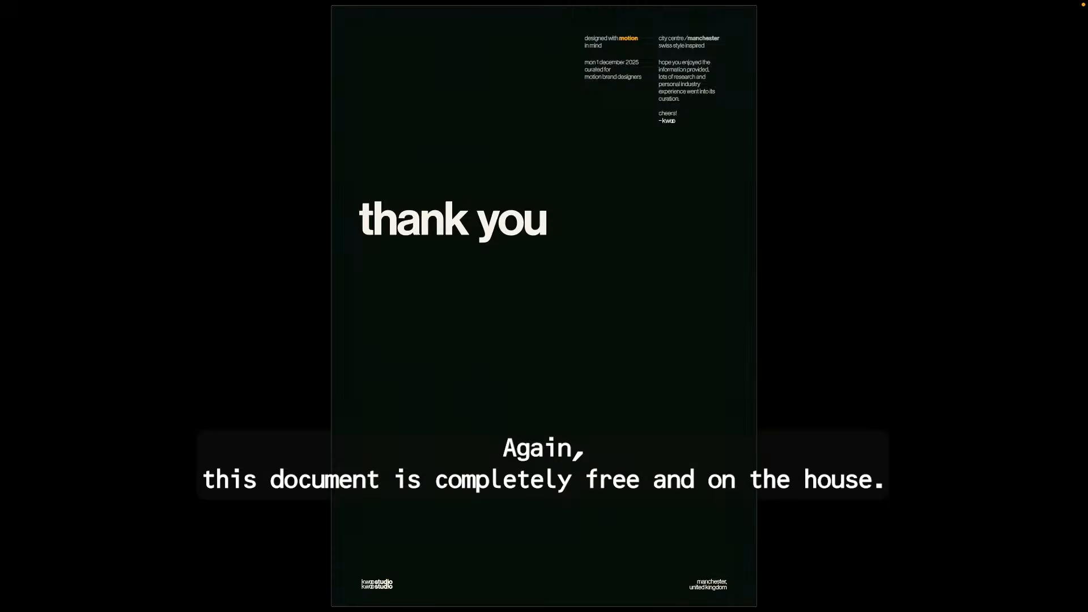
key("Right")
key("Left")
key("Left")
key("Right")
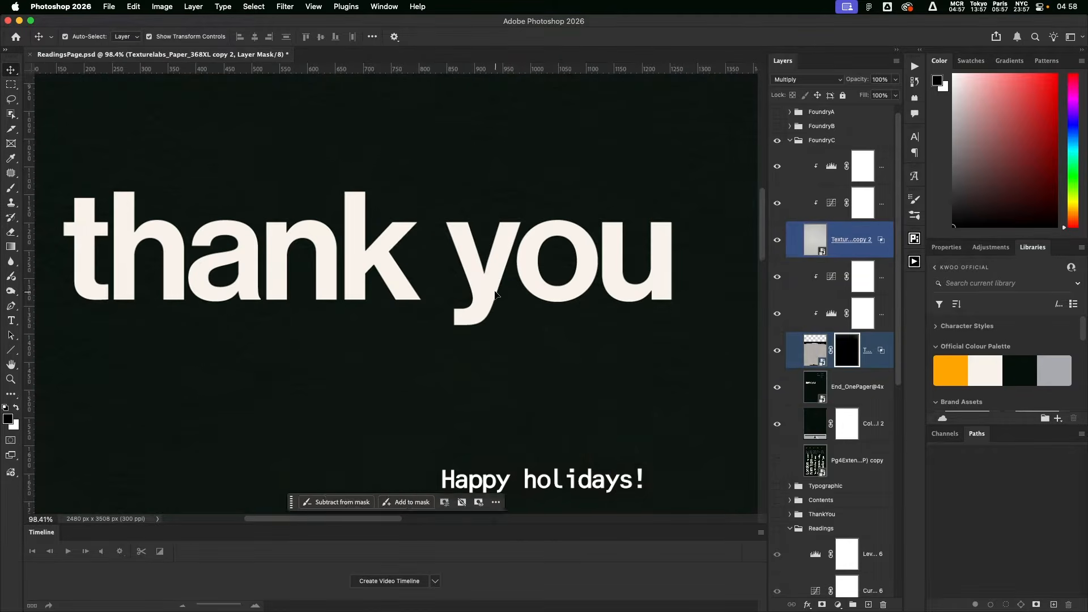
Step: In Photoshop, brush white over the word "you" on the layer mask of Texturelabs_Paper_368XL copy 2 to reveal the paper texture
key("b")
mouse_move(661, 230)
left_mouse_down()
mouse_move(656, 272)
mouse_move(585, 259)
left_mouse_up()
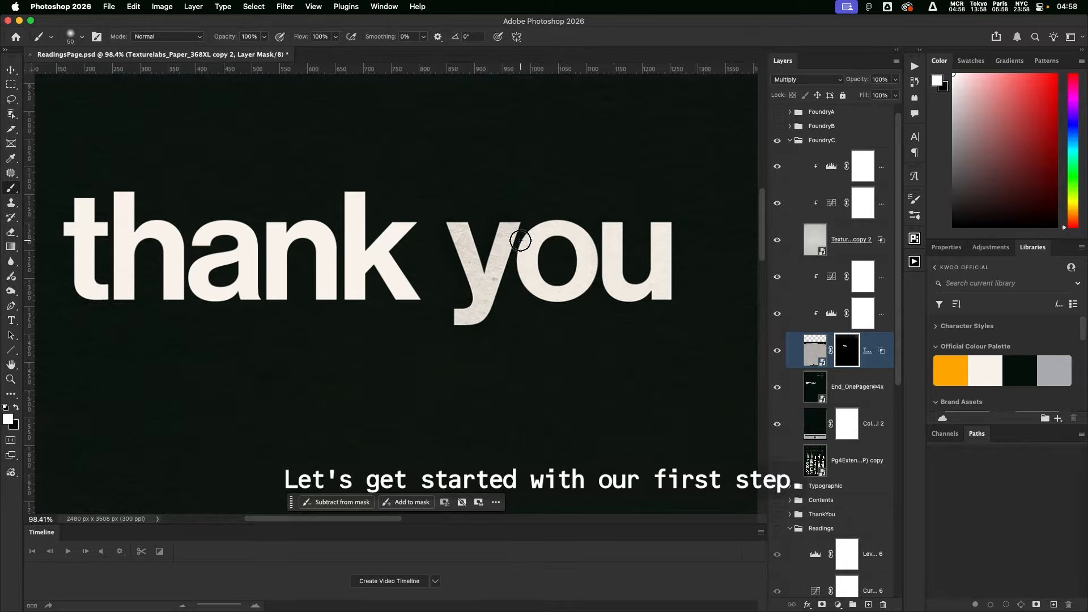
mouse_move(520, 241)
left_mouse_down()
mouse_move(576, 297)
mouse_move(658, 260)
left_mouse_up()
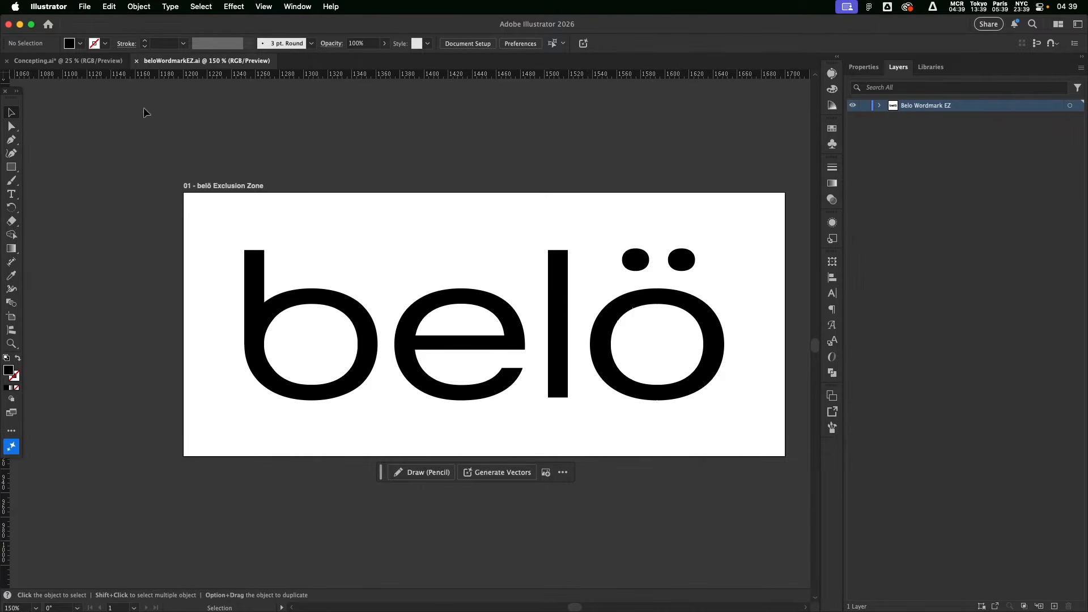
Step: Bring up the Concepting.ai document in Illustrator and look over the logo variations around Artboard 1
left_click(85, 60)
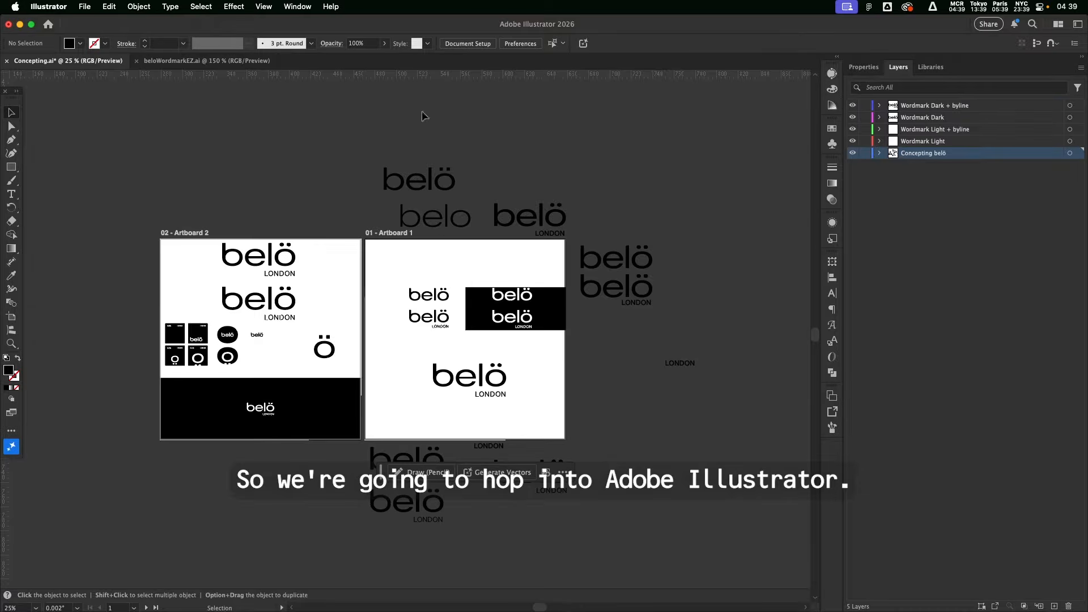
scroll(591, 330, "right", 3)
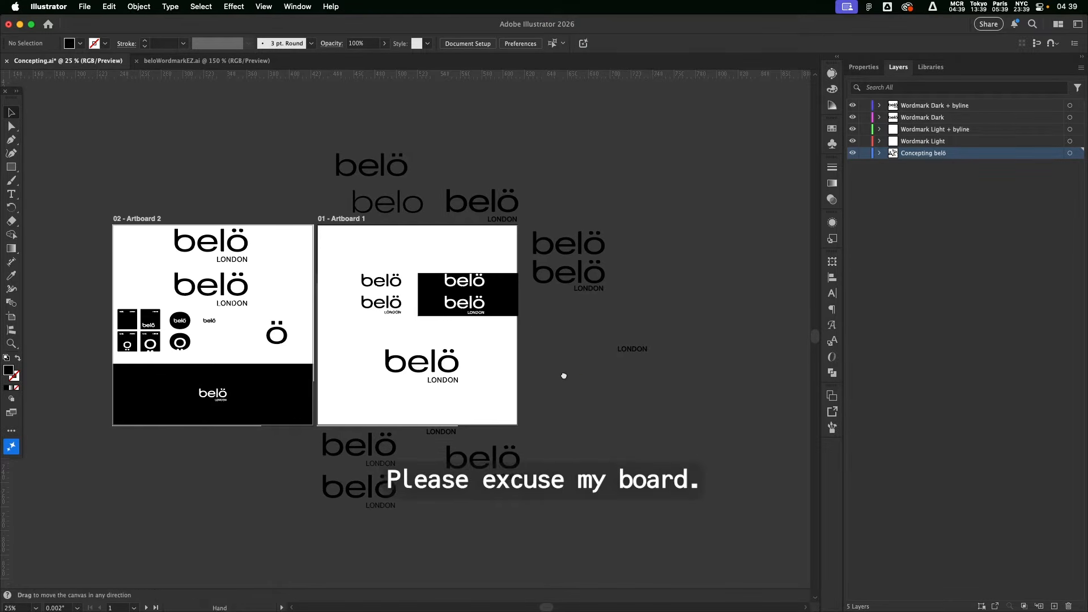
scroll(504, 303, "up", 2)
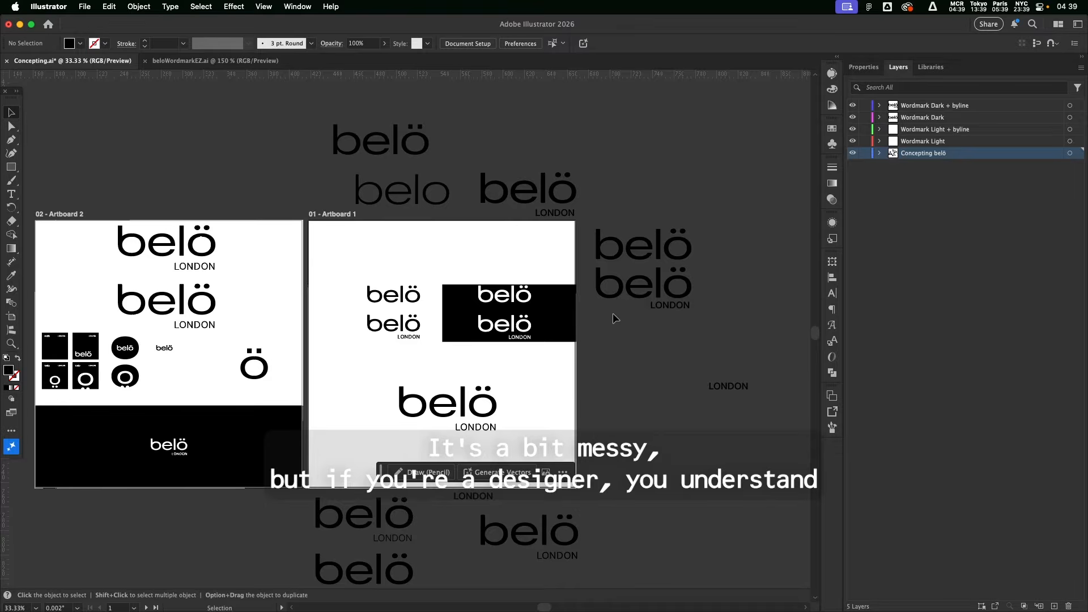
key("z")
left_click_drag(613, 313, 727, 372)
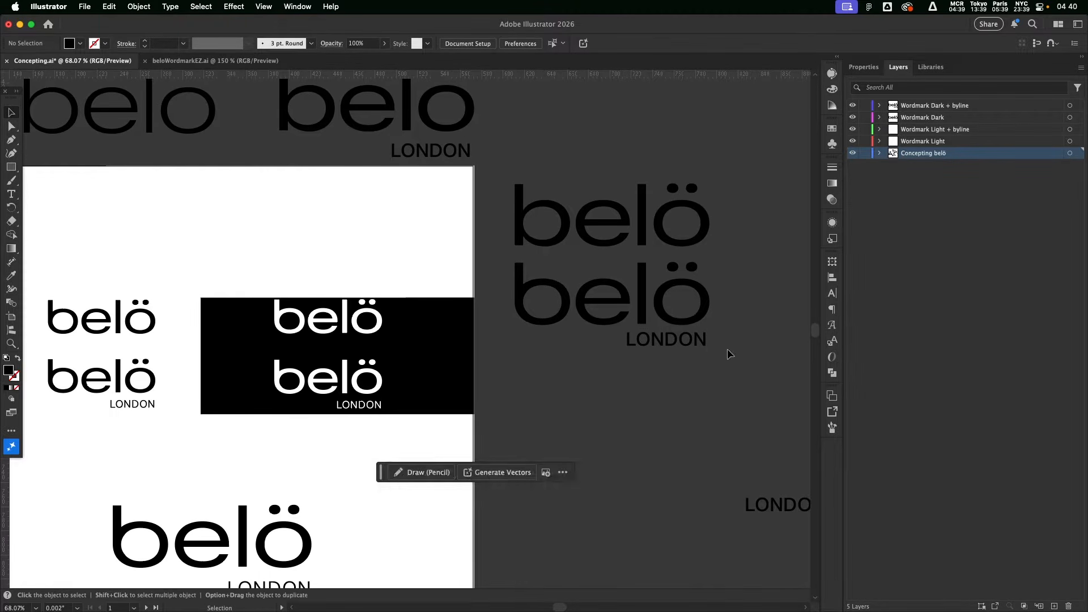
Step: Duplicate the off-artboard belö wordmark with its LONDON byline into the empty white area above the logos on Artboard 1
left_click(491, 265)
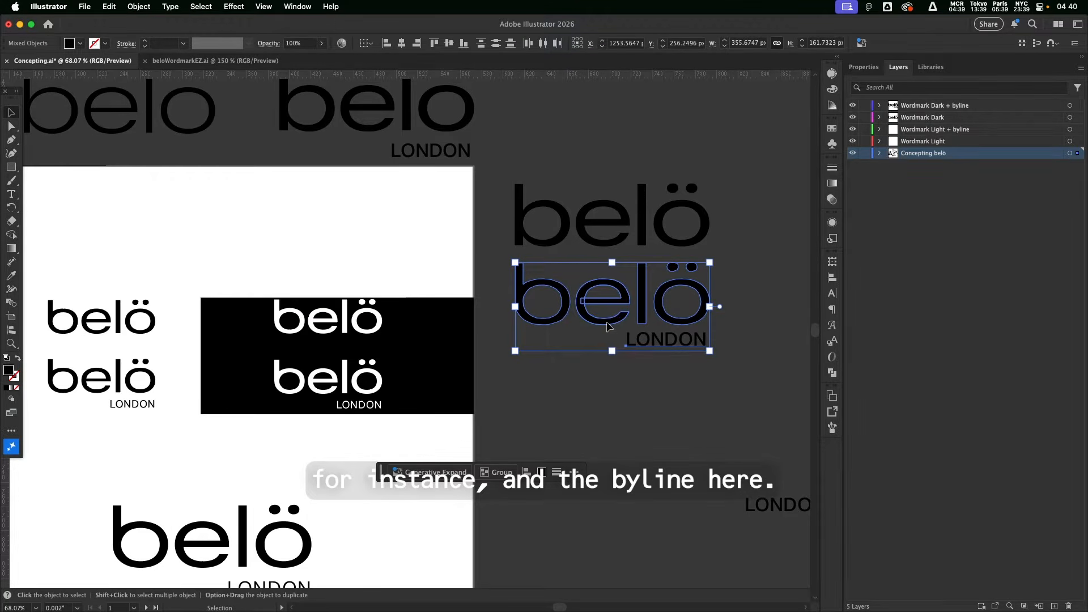
left_click_drag(607, 326, 331, 251, "alt")
key("super+1")
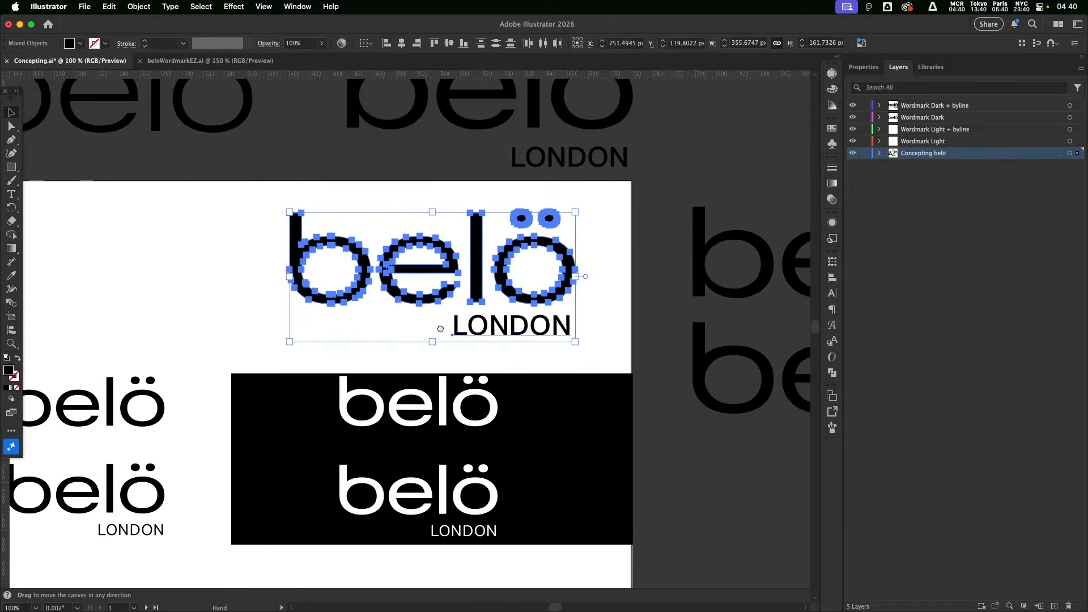
left_click_drag(441, 329, 506, 364)
left_click(661, 342)
key("super+=")
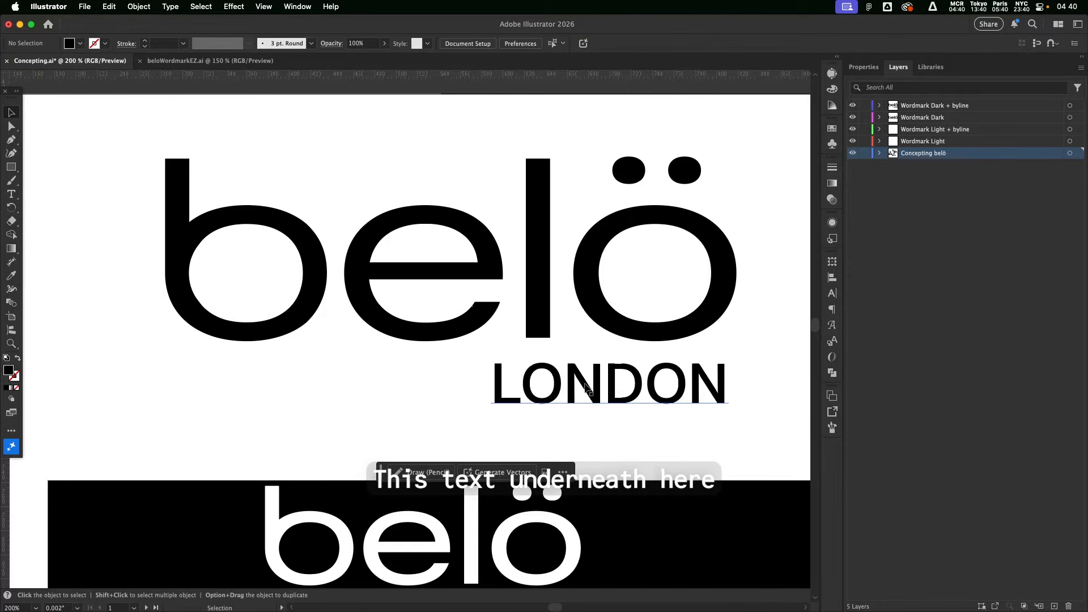
Step: Replace the LONDON byline text under the duplicated wordmark with Paris
double_click(610, 391)
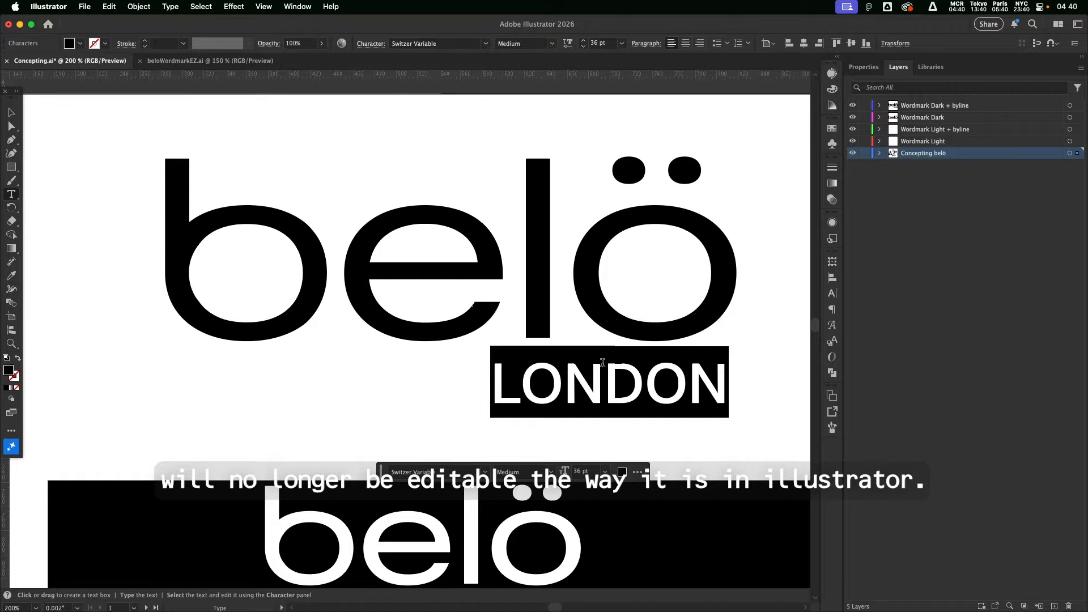
key("Escape")
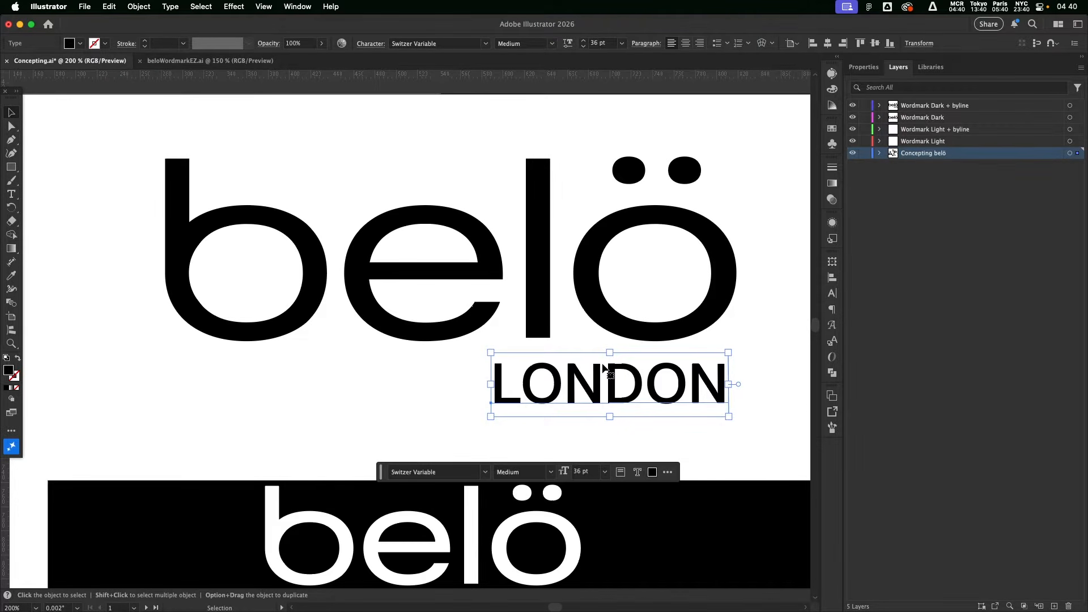
double_click(662, 378)
double_click(662, 377)
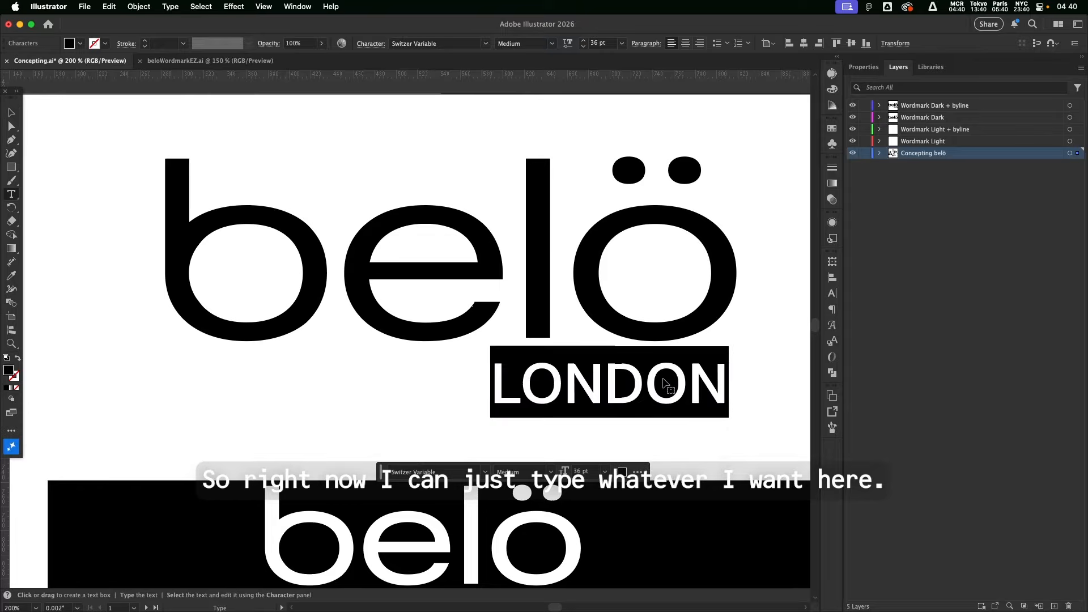
type("Paris")
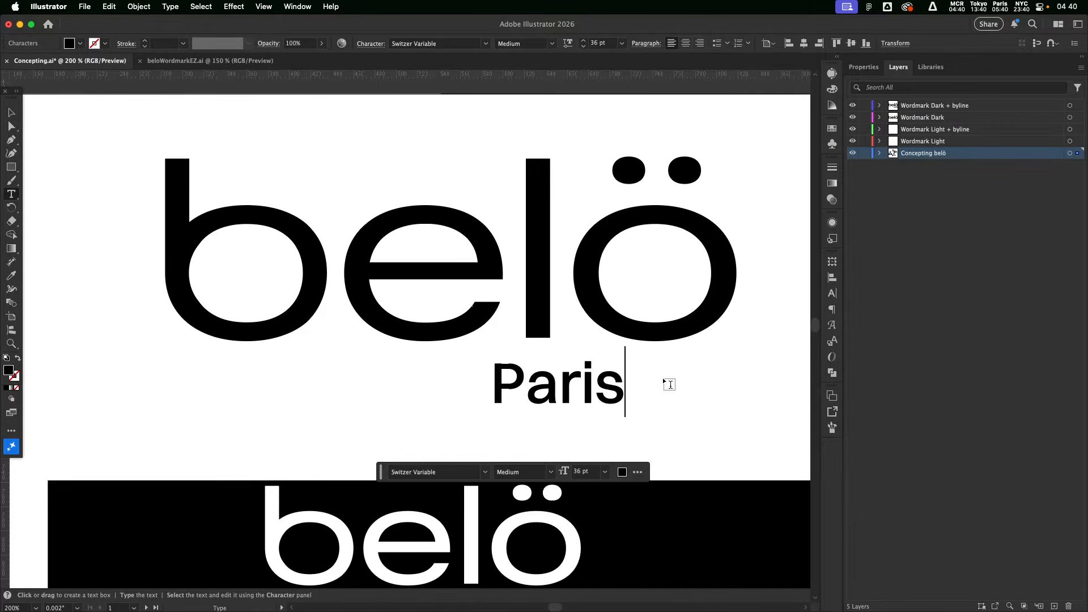
Step: Change the byline under the duplicated wordmark to Tokyo and select the whole word again
double_click(557, 401)
type("Tokyo")
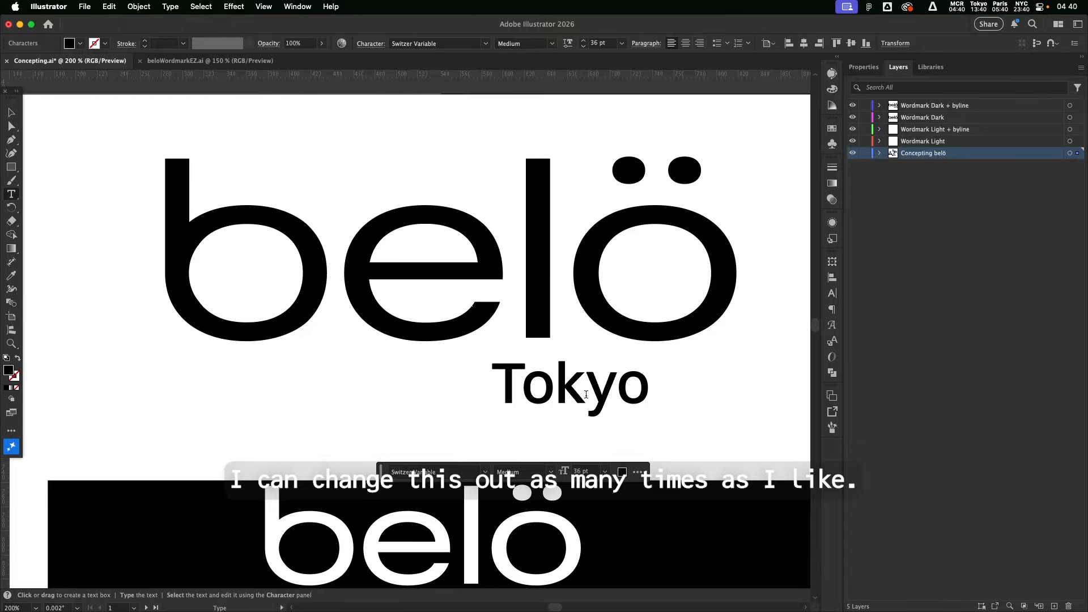
double_click(586, 394)
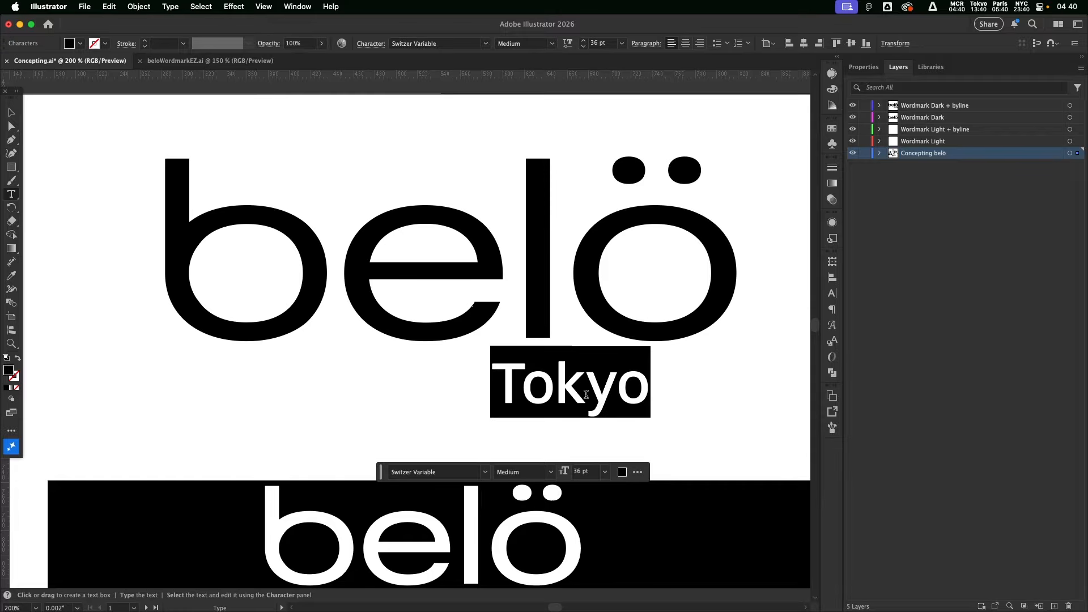
Step: Replace the byline under the duplicated wordmark with New York and set it back to LONDON
type("New ")
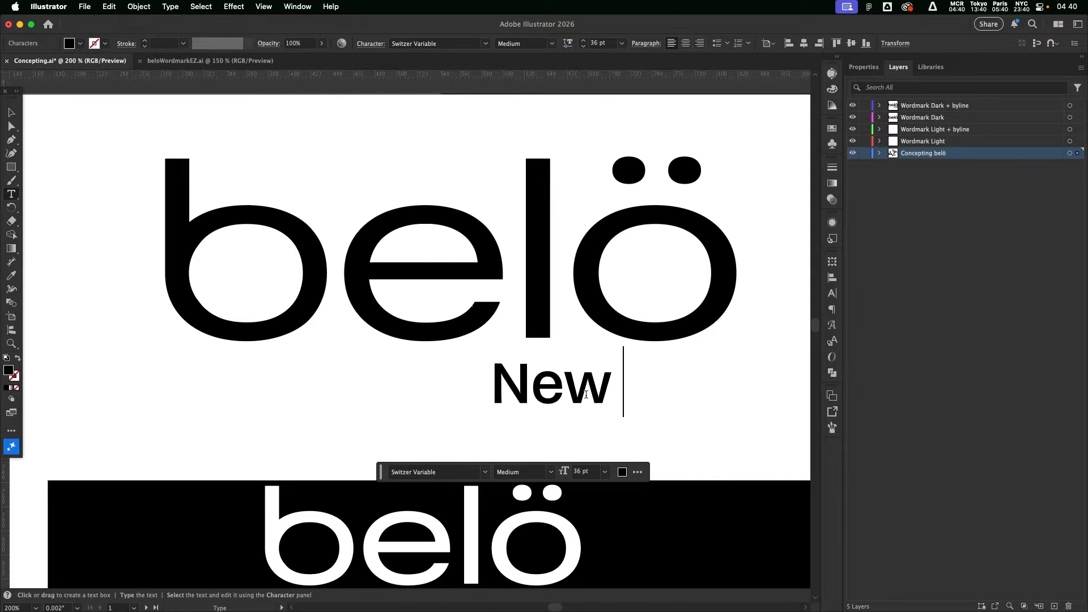
type("York")
triple_click(586, 395)
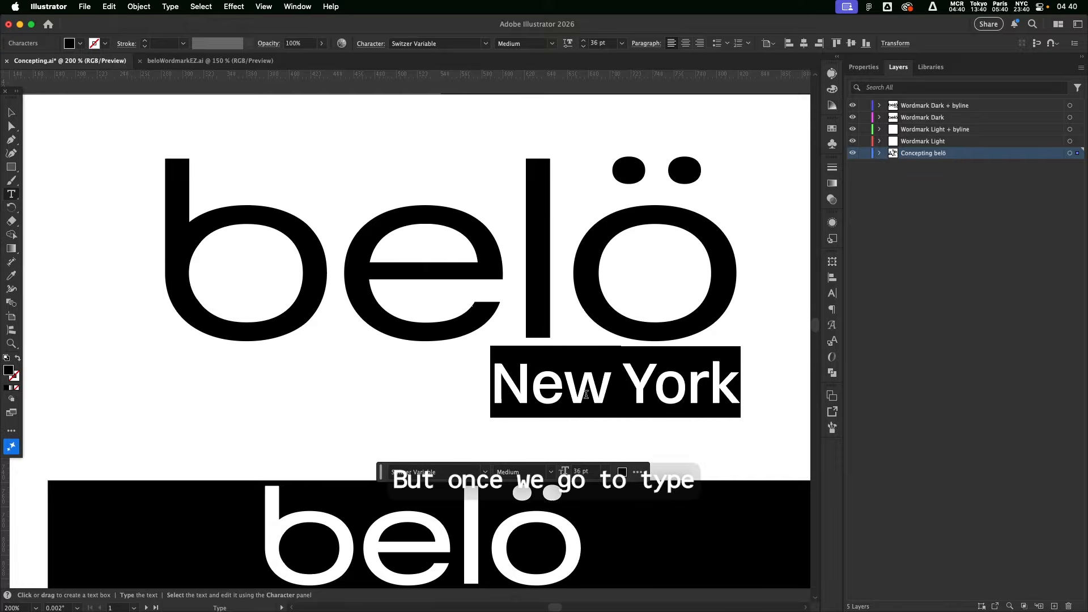
type("LONDON")
key("Escape")
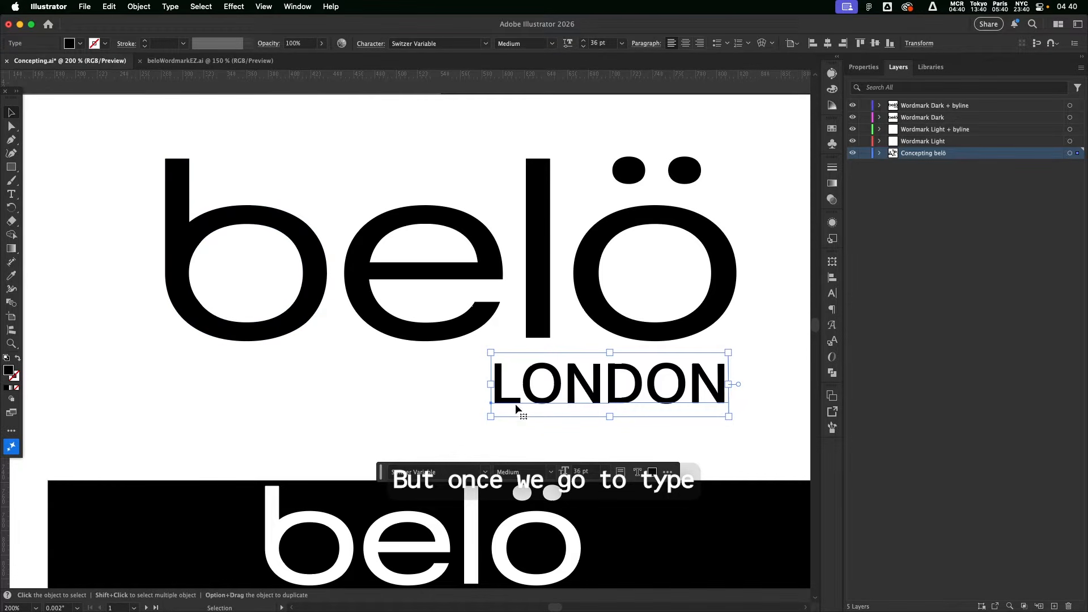
left_click(169, 7)
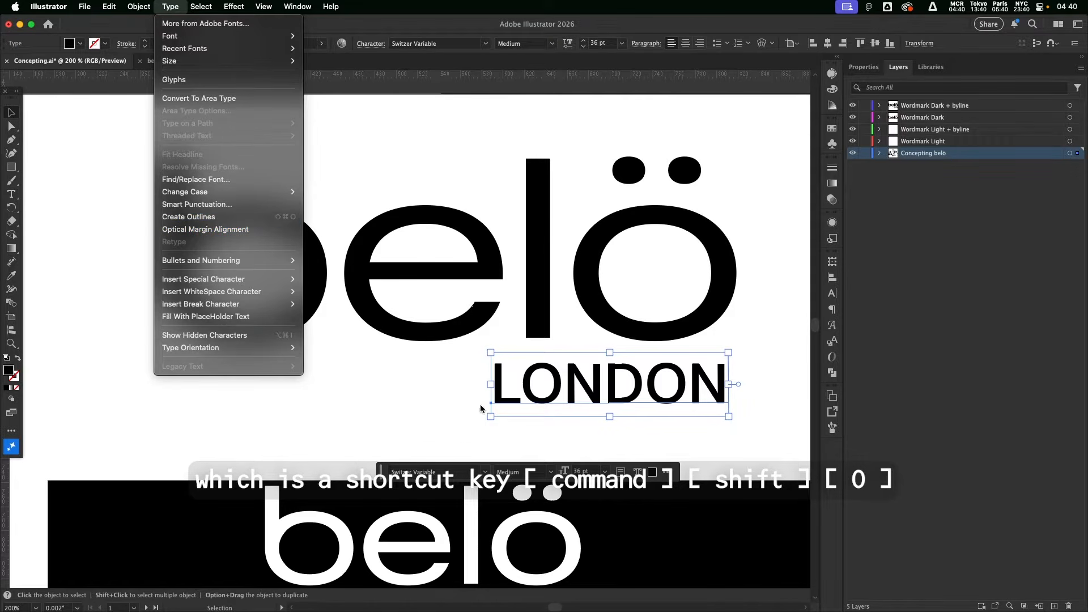
left_click(441, 398)
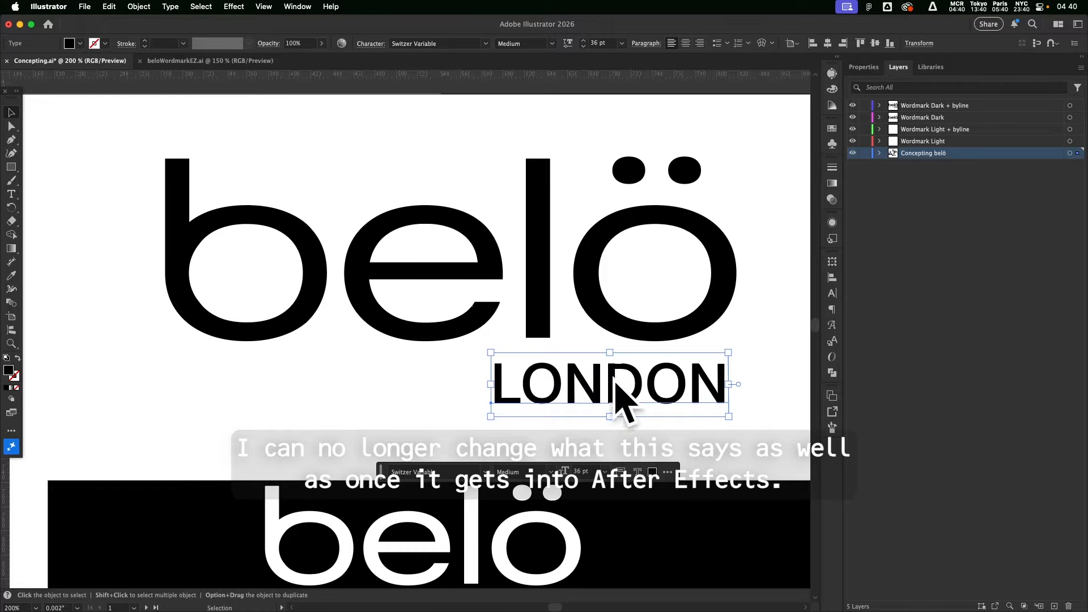
left_click(454, 390)
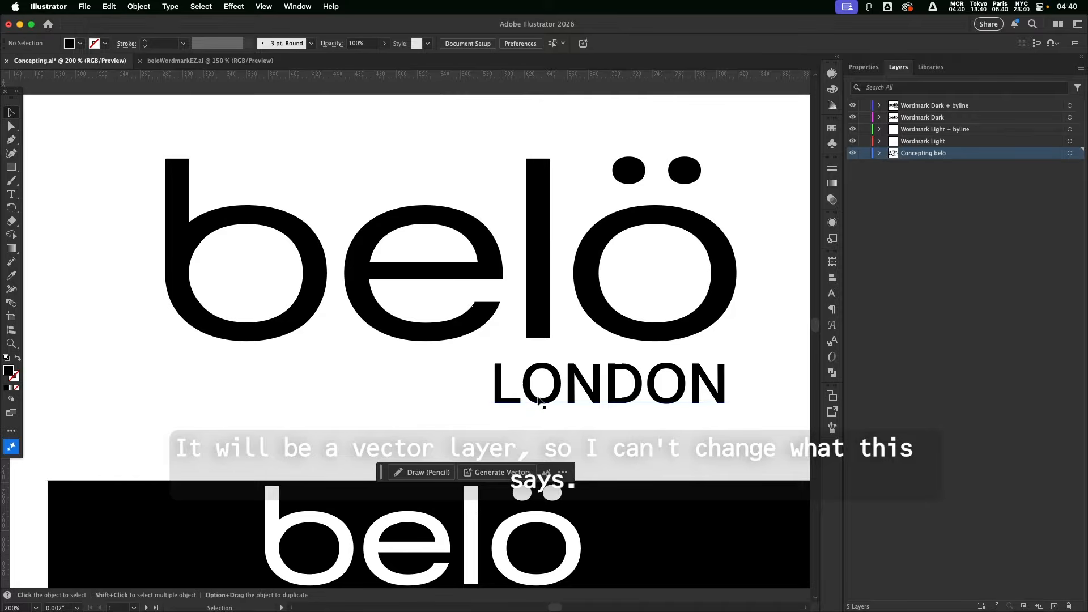
double_click(620, 393)
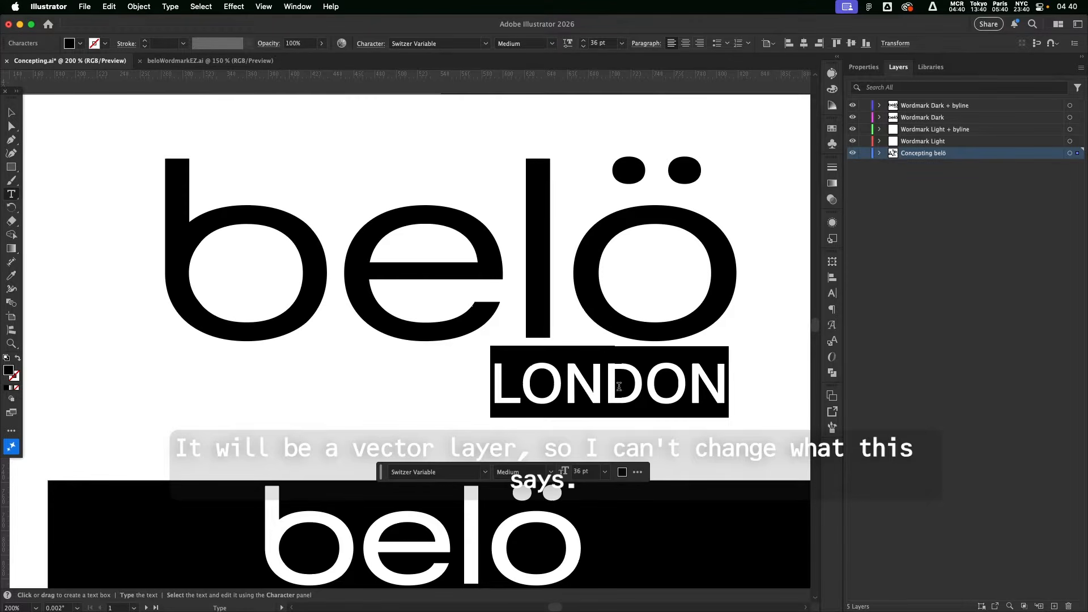
key("Escape")
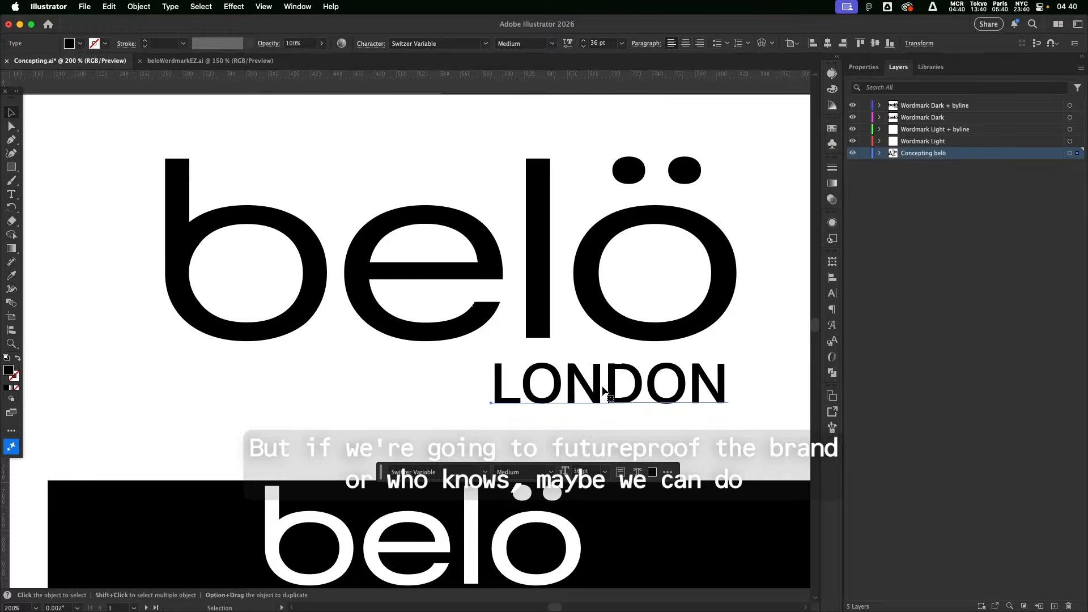
left_click(567, 438)
Step: Place a copy of the outlined ö below the bold belö wordmark and erase the copy's two square dots
scroll(567, 438, "down", 2)
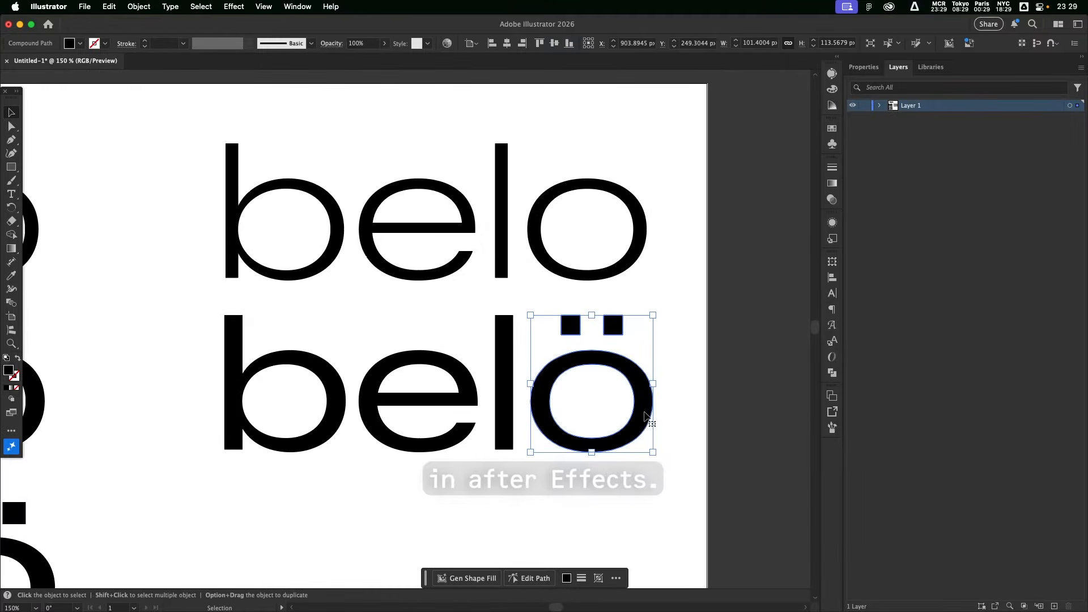
key("super+shift+o")
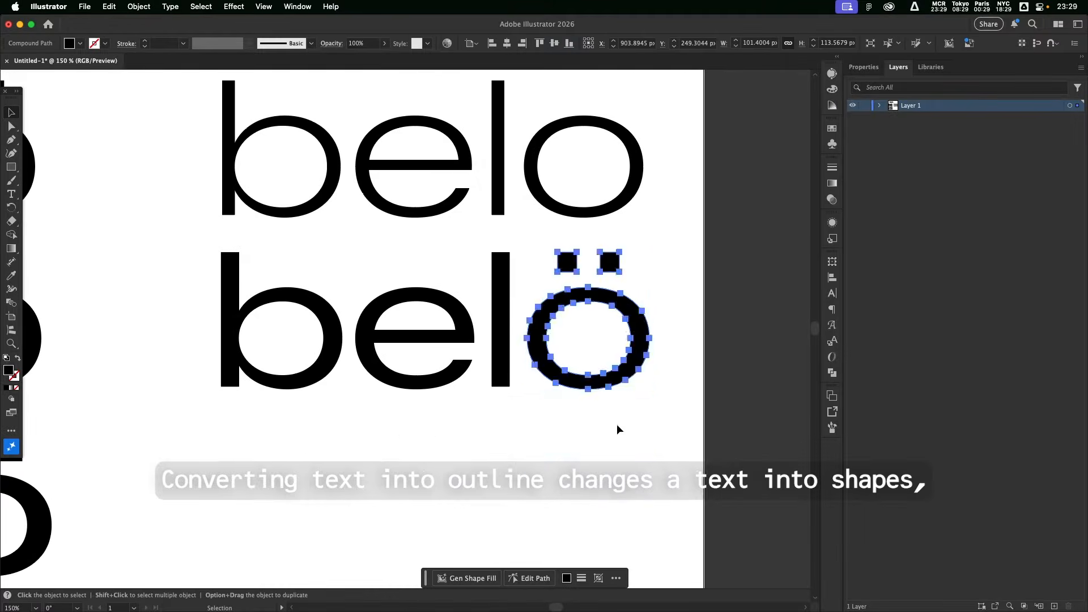
scroll(658, 379, "down", 3)
key("shift+e")
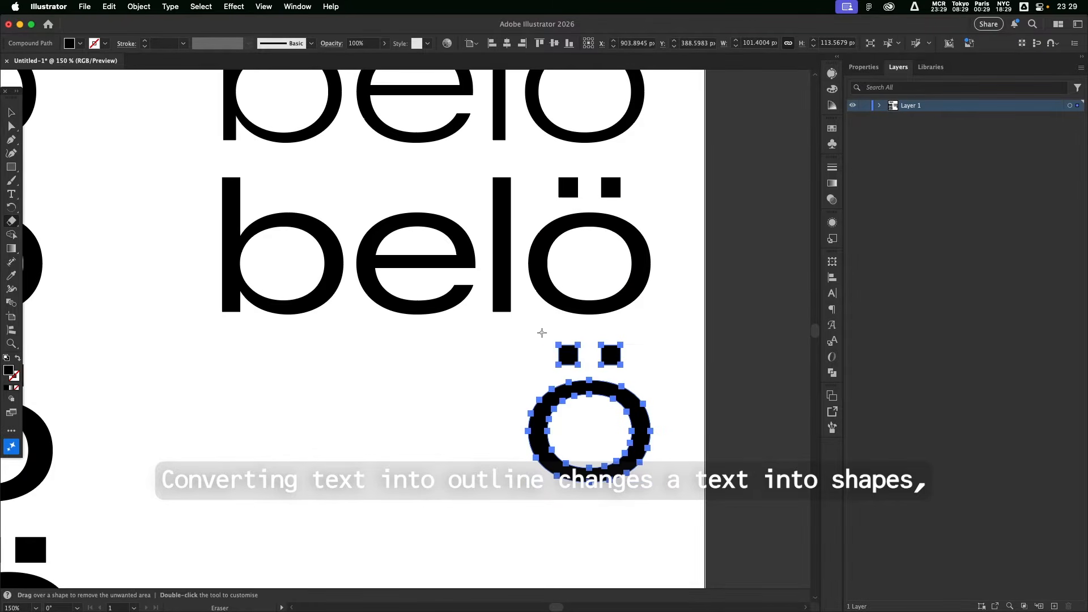
left_click_drag(539, 329, 664, 374)
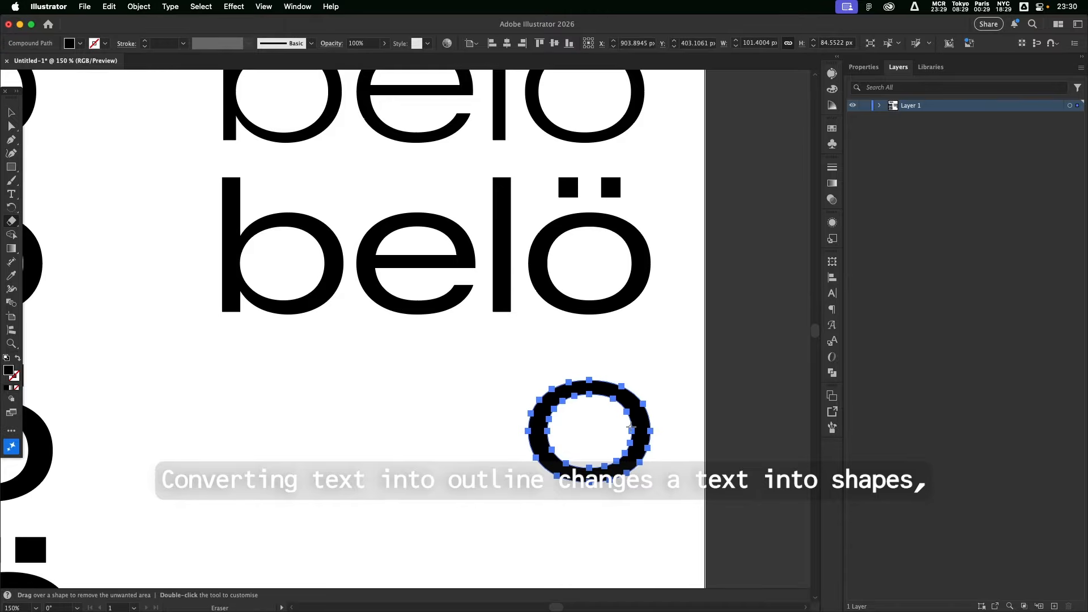
Step: Release the compound path of the copied o and turn it into a pair of round dots below the wordmark
key("alt+shift+super+8")
key("v")
left_click_drag(648, 477, 622, 431)
key("shift+super+a")
left_click_drag(563, 472, 639, 431)
scroll(600, 399, "down", 1)
key("v")
Step: Duplicate the bold belö wordmark directly below itself and replace the copy's square dots with the round pair
left_click(585, 261)
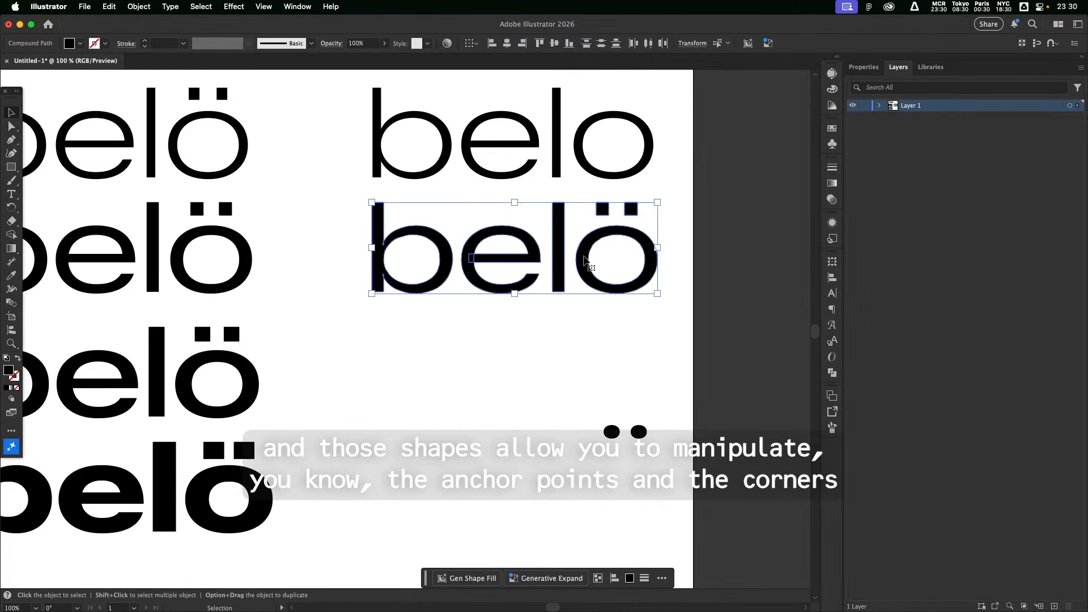
left_click_drag(584, 261, 585, 374)
left_click(602, 323)
key("Delete")
left_click(639, 434)
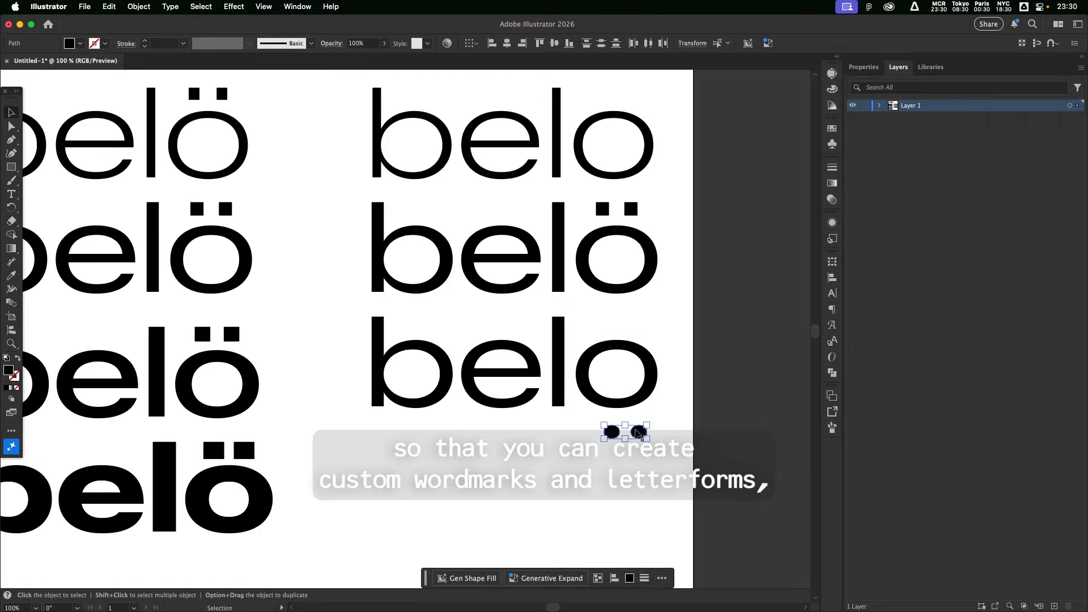
left_click_drag(639, 433, 639, 317)
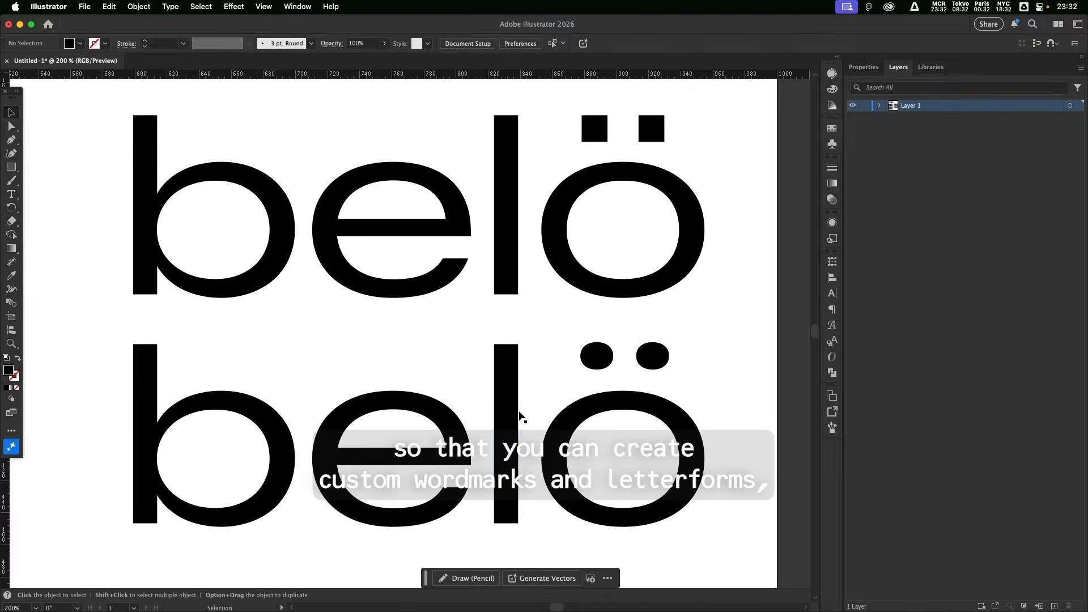
Step: In outline view, move the two anchor points at the left end of the e's crossbar to its inner right edge
key("super+y")
key("super+equal")
key("super+equal")
key("a")
left_click(277, 431)
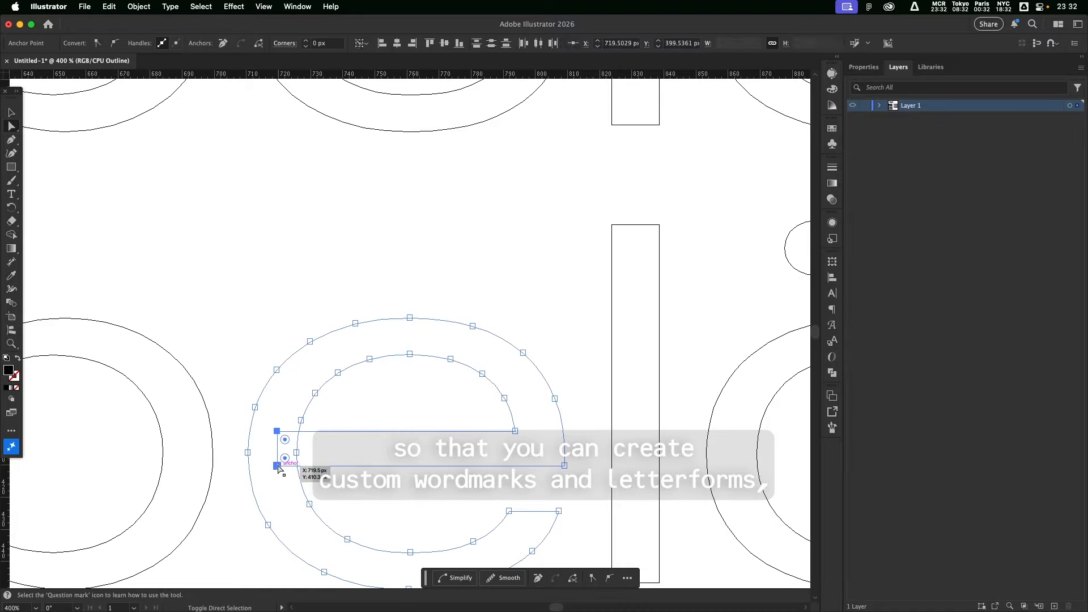
left_click_drag(280, 462, 527, 466)
Step: Examine the edited e within the round-dotted wordmark in both outline and preview display
key("super+y")
key("super+y")
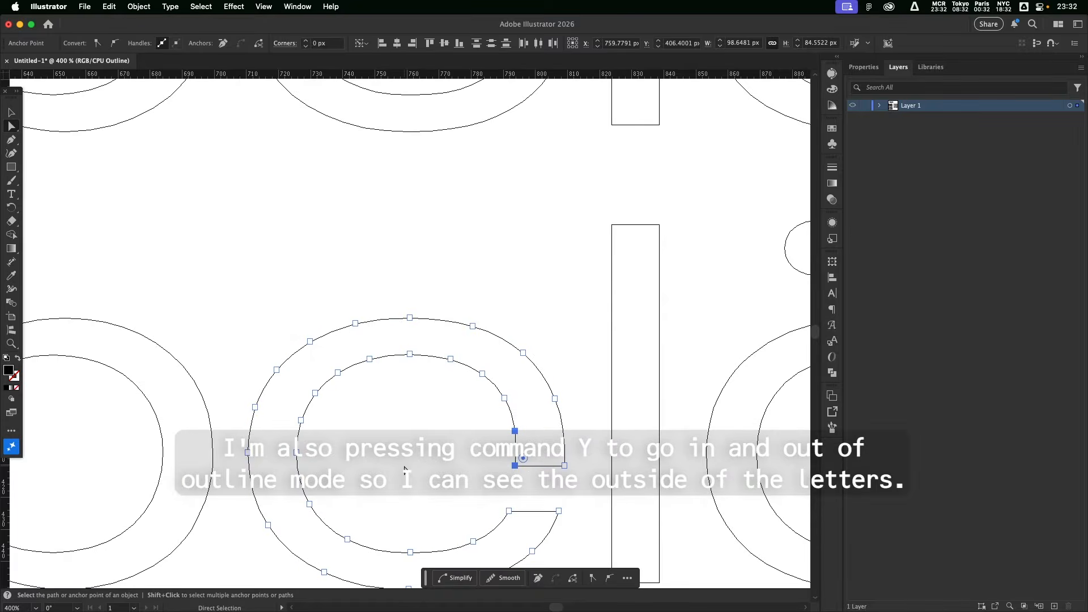
key("super+minus")
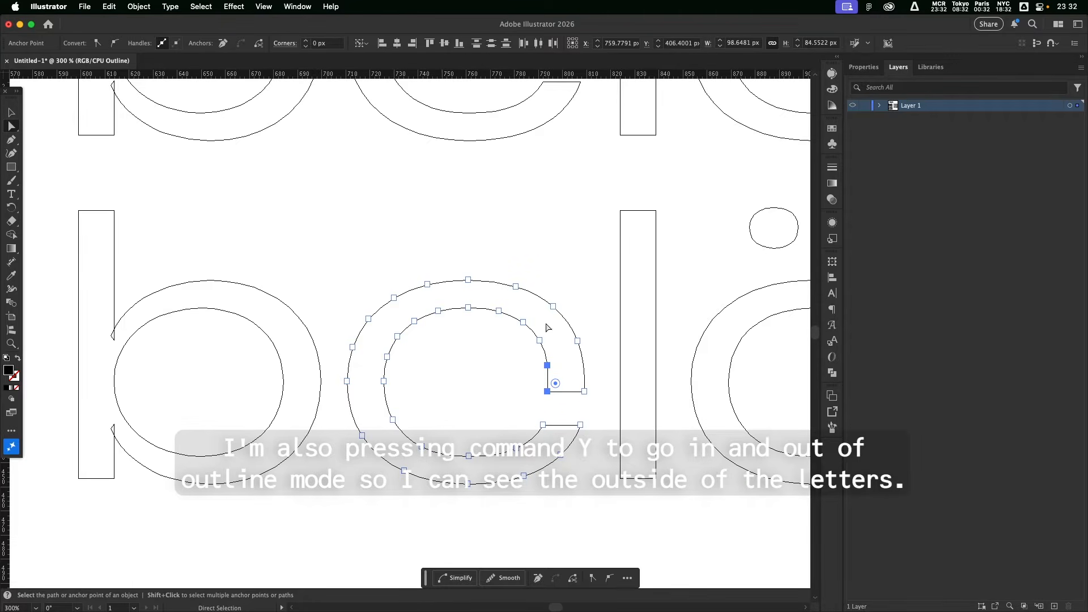
key("super+y")
key("super+minus")
key("super+minus")
key("super+minus")
key("super+plus")
key("super+plus")
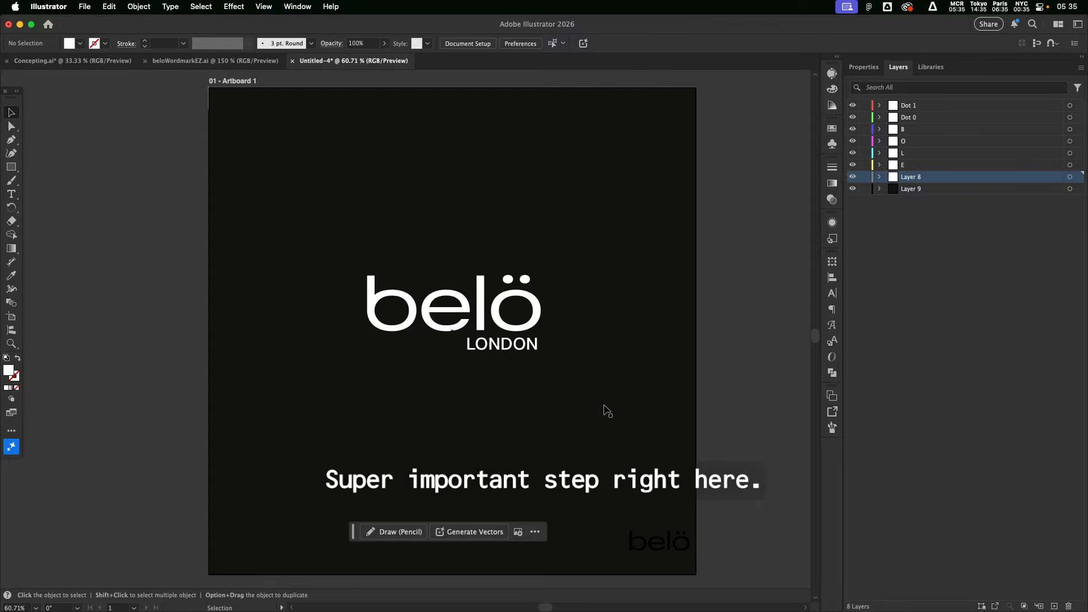
Step: Copy the white LONDON byline under the centred wordmark and paste the copy in front of it
left_click(502, 350)
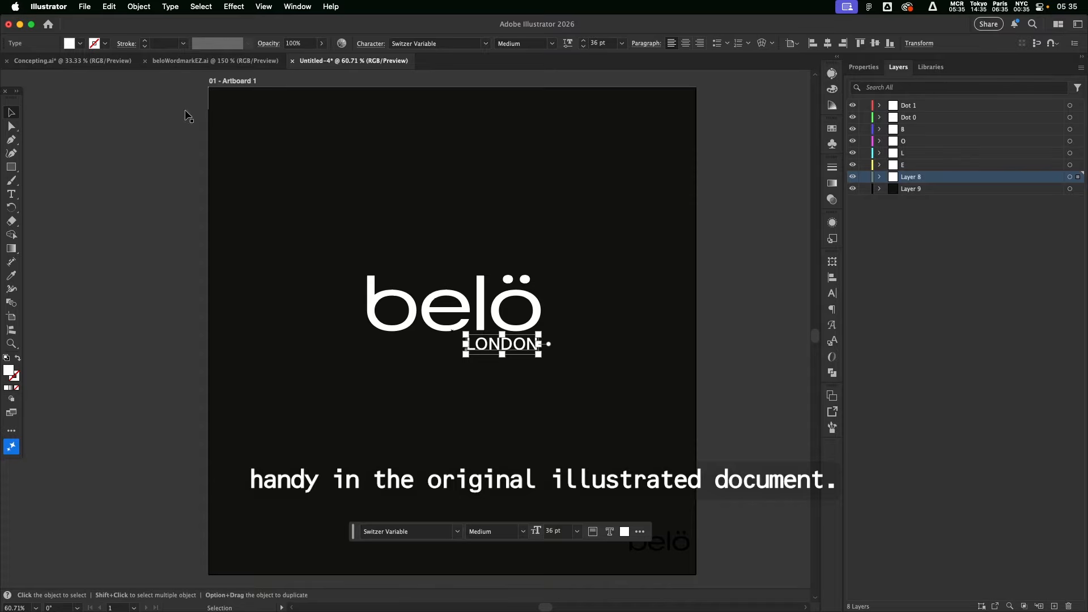
left_click(170, 6)
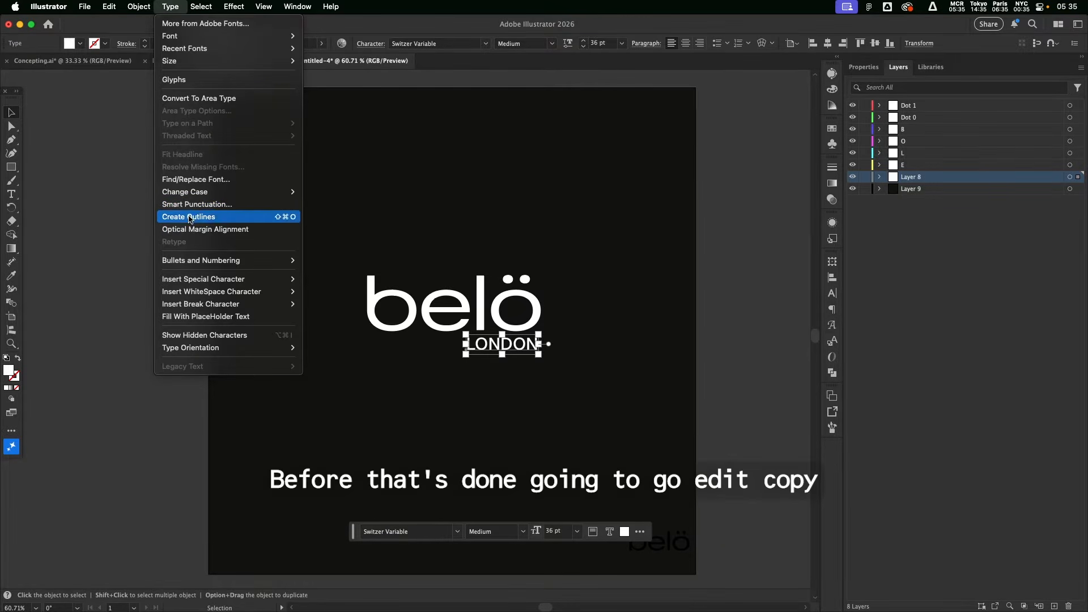
mouse_move(109, 7)
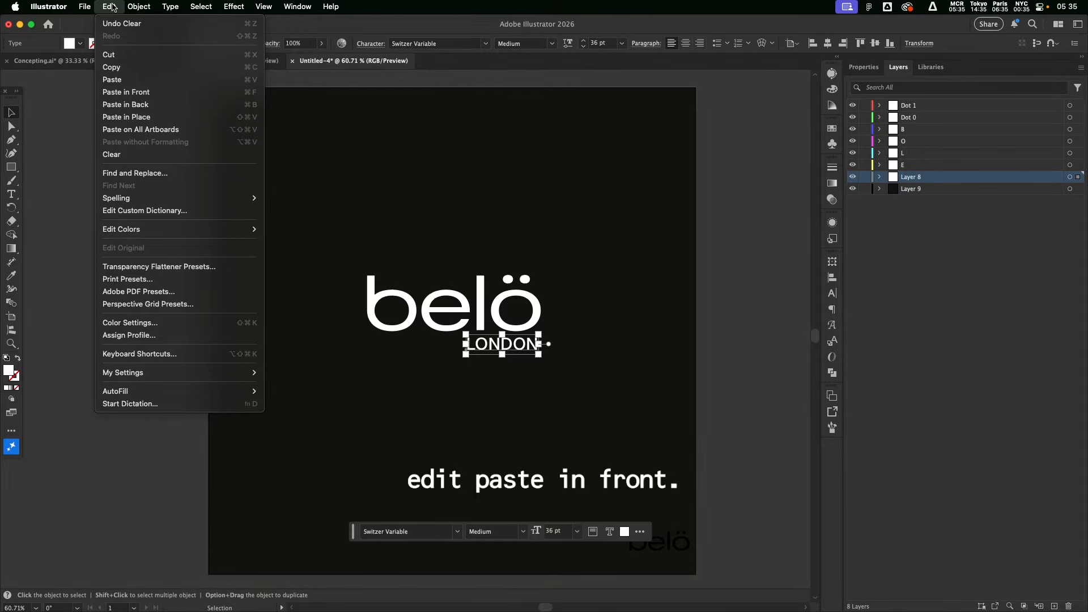
left_click(118, 95)
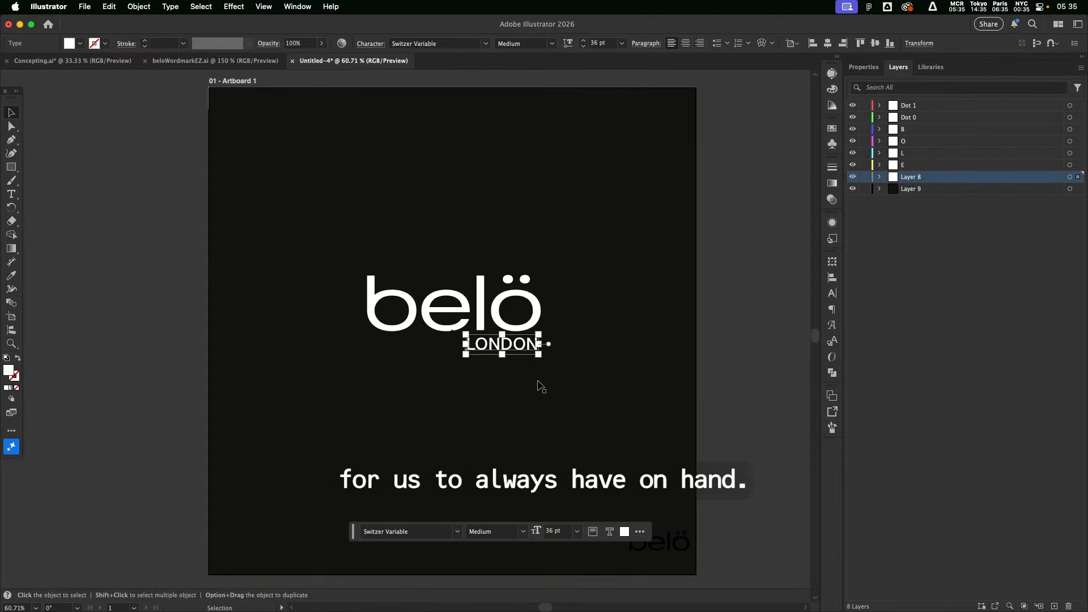
key("super+c")
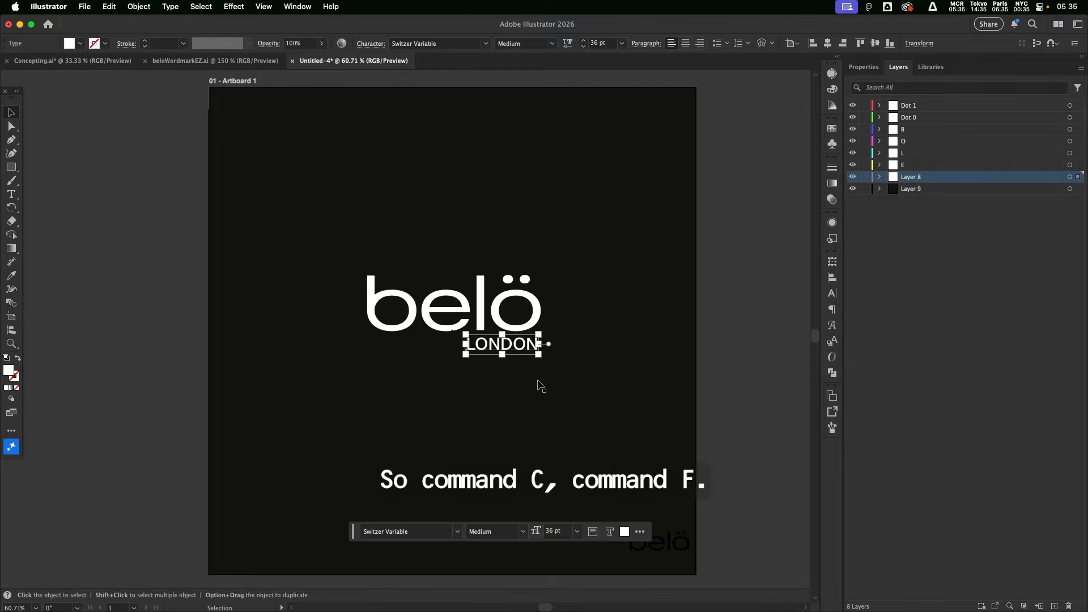
key("super+f")
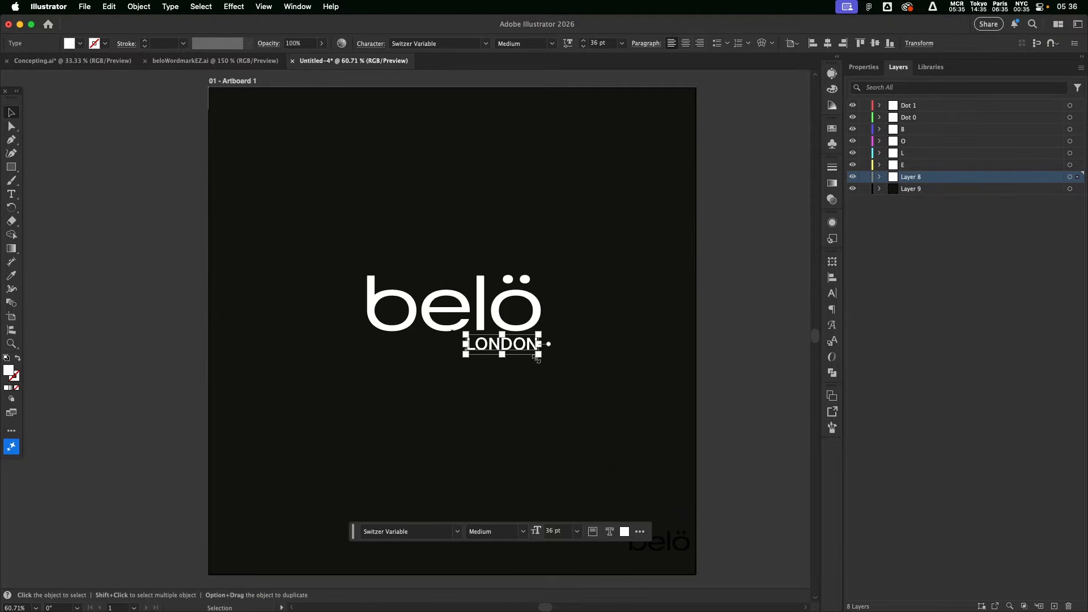
Step: Duplicate the LONDON byline beneath the small dark belö in the artboard's corner and hide the middle LONDON object in Layer 8
mouse_move(497, 348)
left_mouse_down()
mouse_move(639, 388)
mouse_move(505, 367)
mouse_move(496, 349)
left_mouse_up()
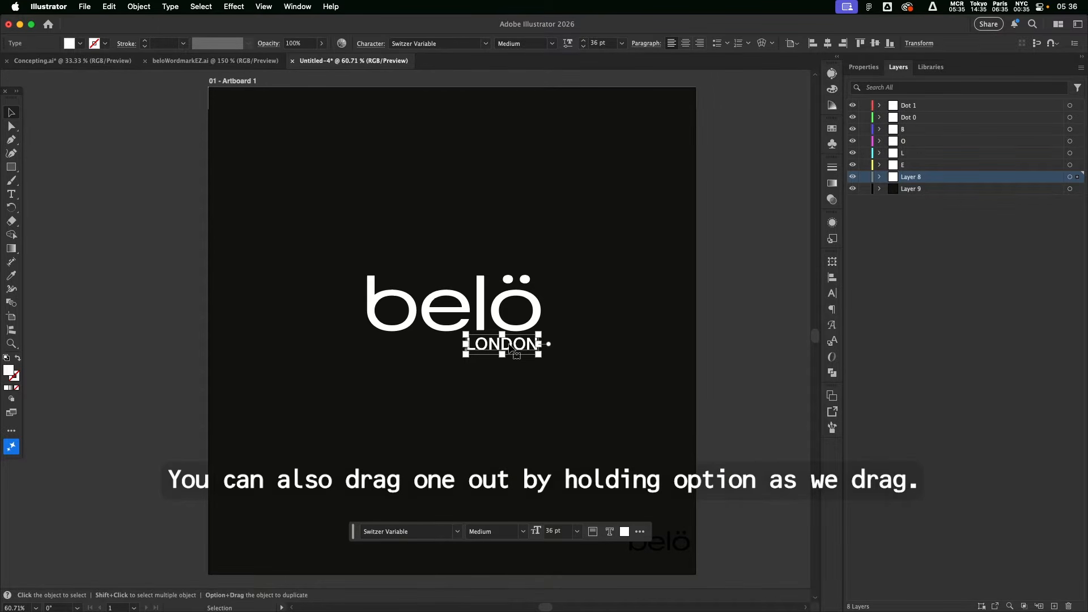
left_click_drag(512, 347, 666, 565)
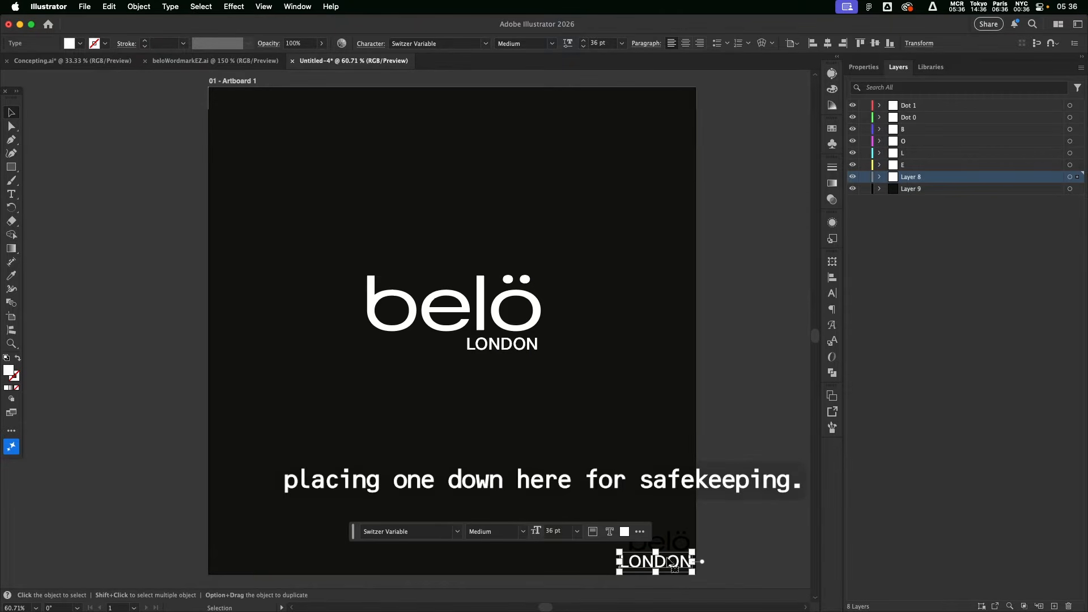
left_click(918, 189)
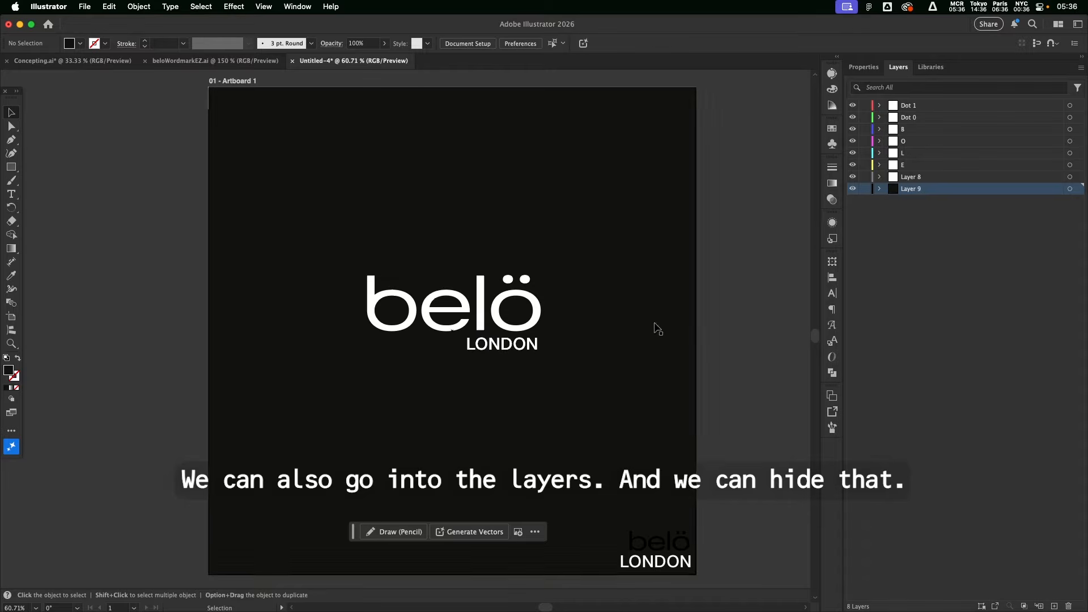
left_click(880, 177)
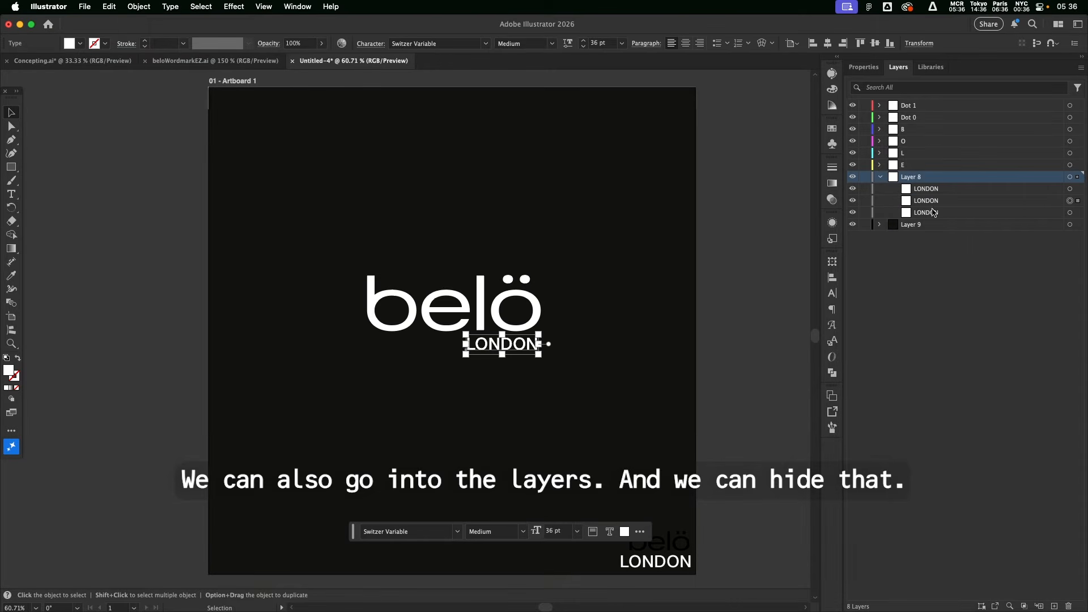
left_click(853, 201)
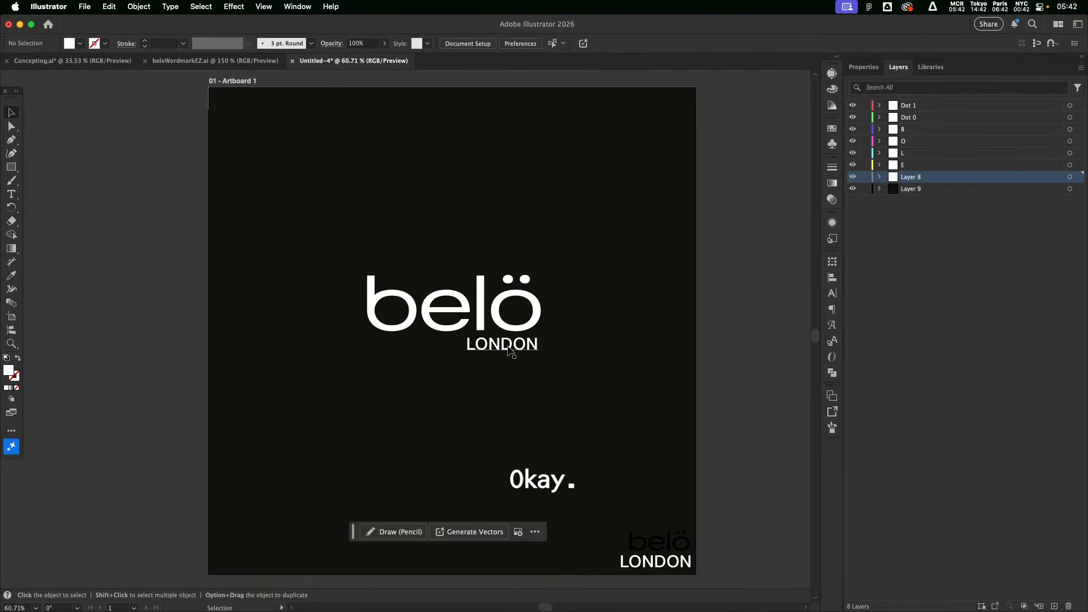
Step: Convert the LONDON byline under the centred white wordmark to outlines and check its paths in outline view
left_click(508, 350)
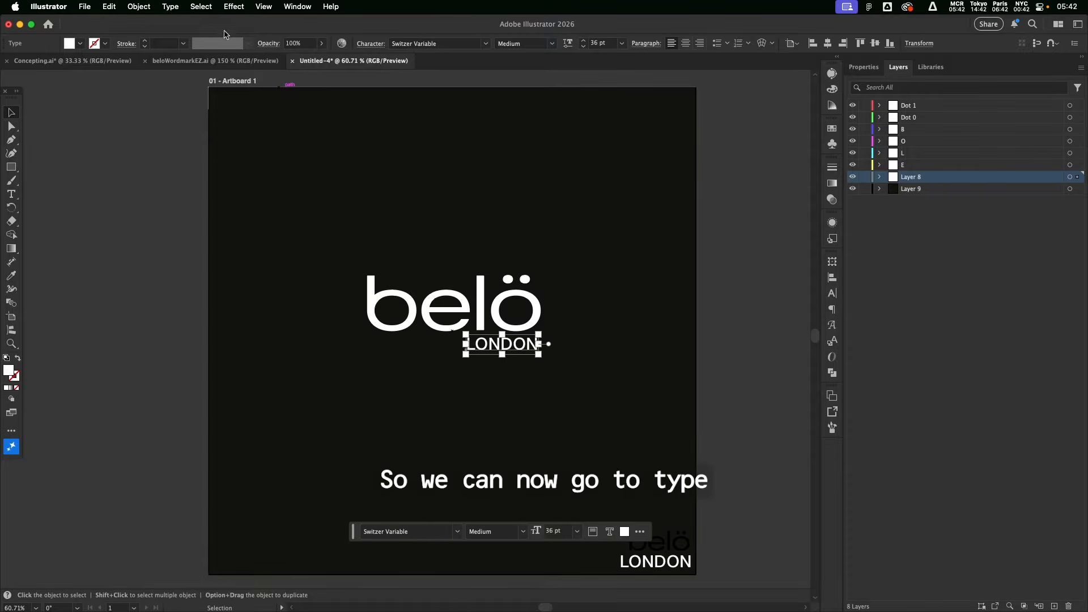
left_click(170, 7)
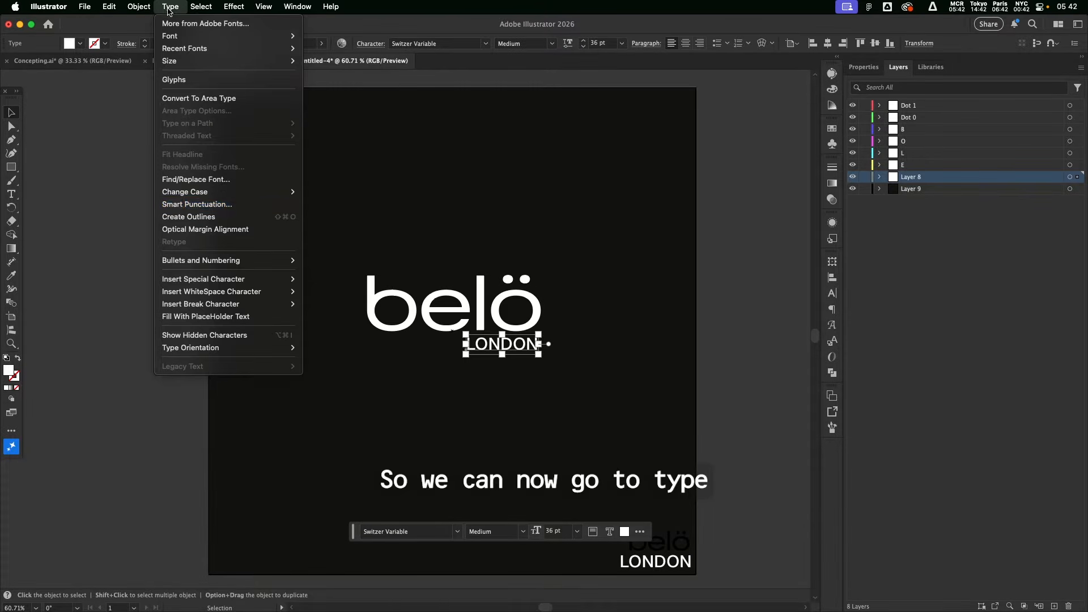
left_click(180, 220)
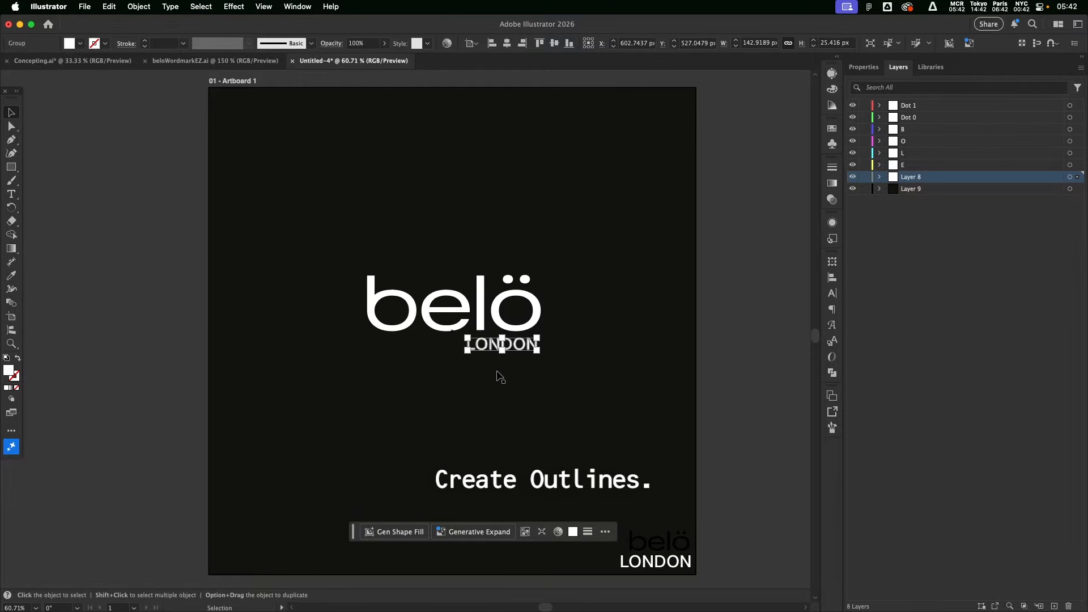
key("super+y")
left_click(515, 383)
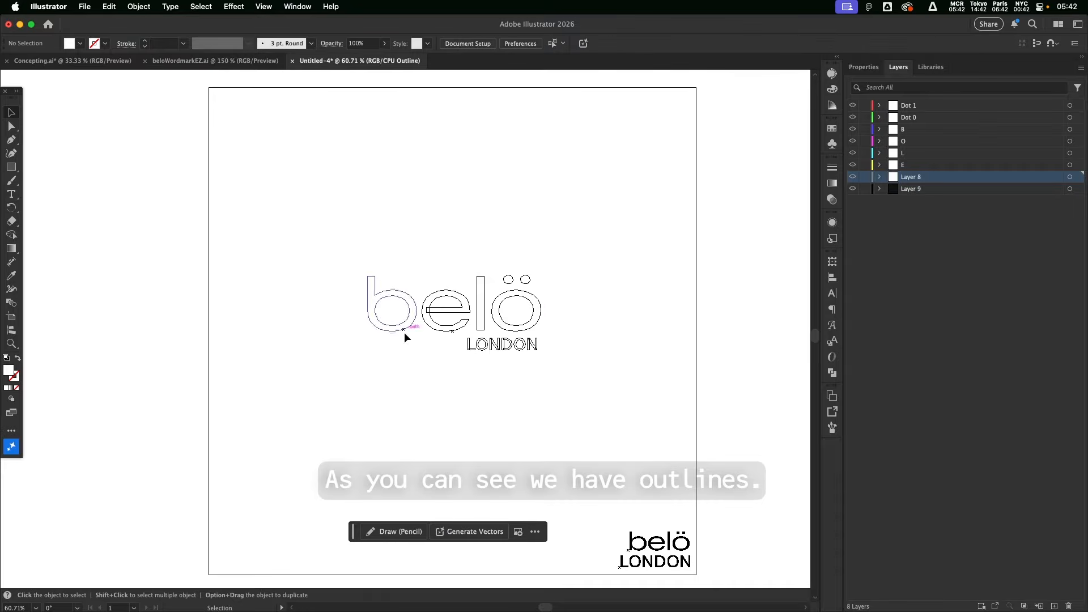
key("super+y")
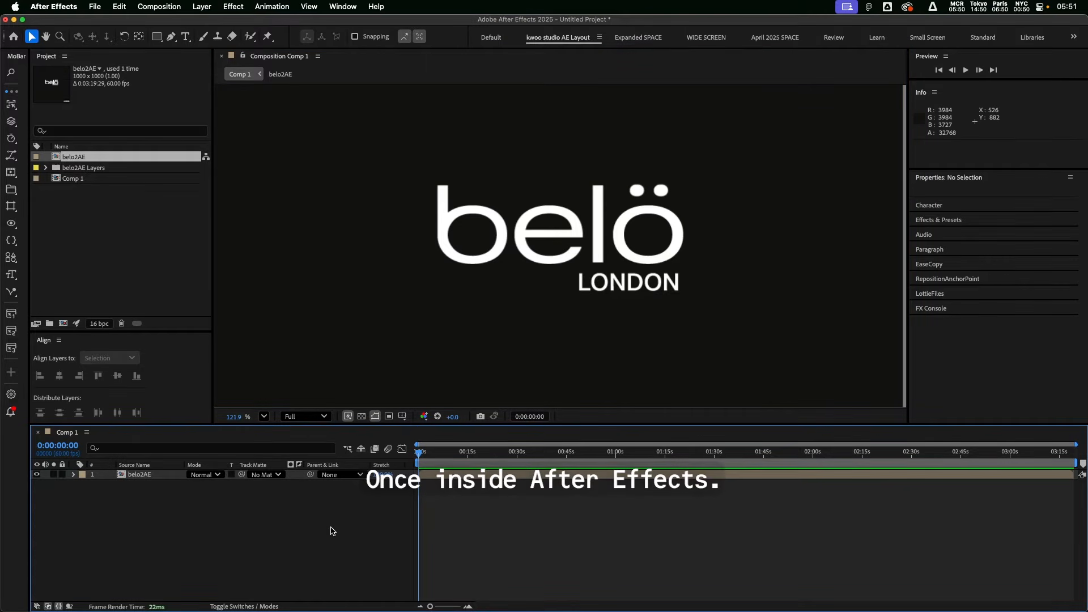
Step: Open the belo2AE composition and turn Layer 8, which holds the LONDON byline, into a guide layer
double_click(141, 477)
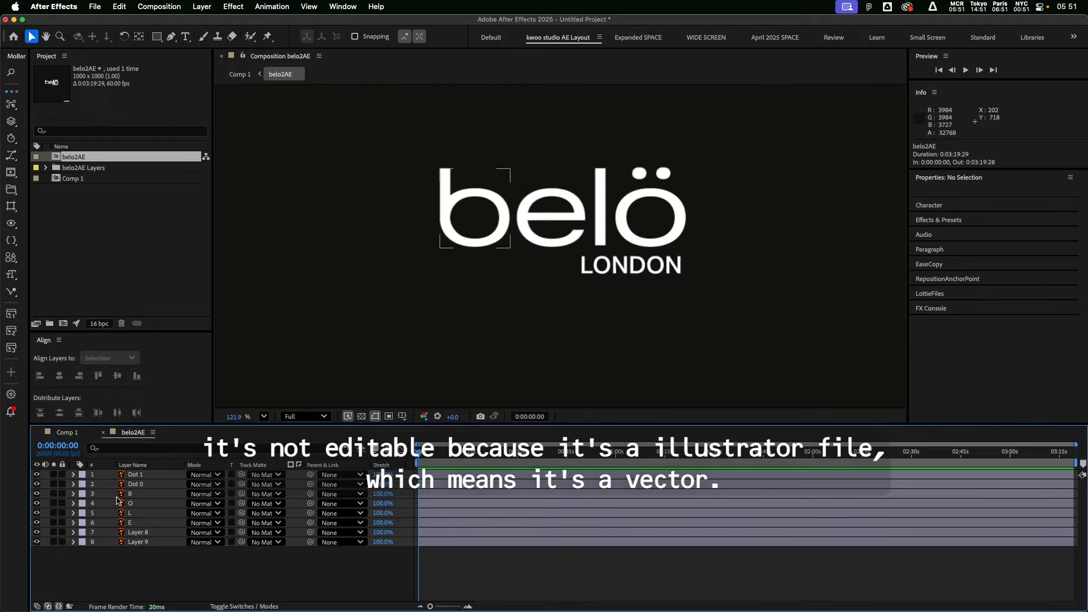
left_click(37, 533)
left_click(133, 533)
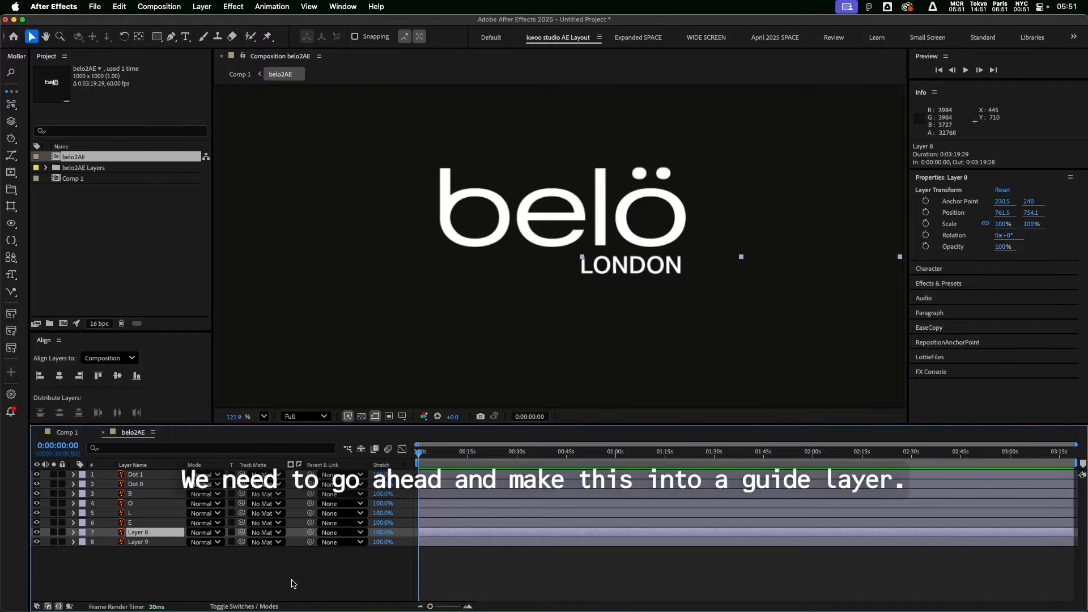
left_click(291, 584)
right_click(176, 532)
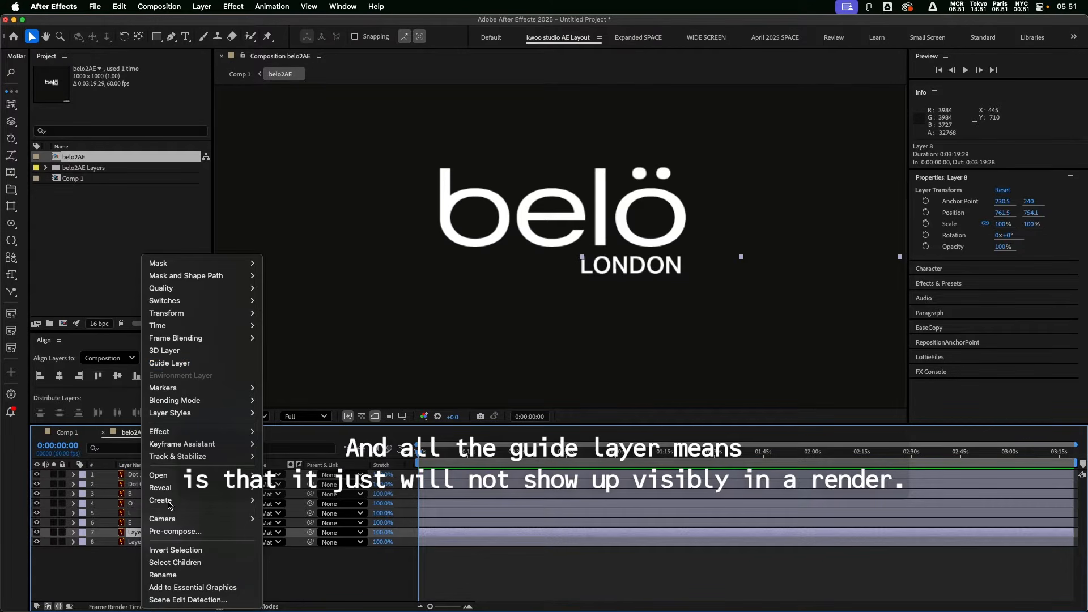
left_click(174, 368)
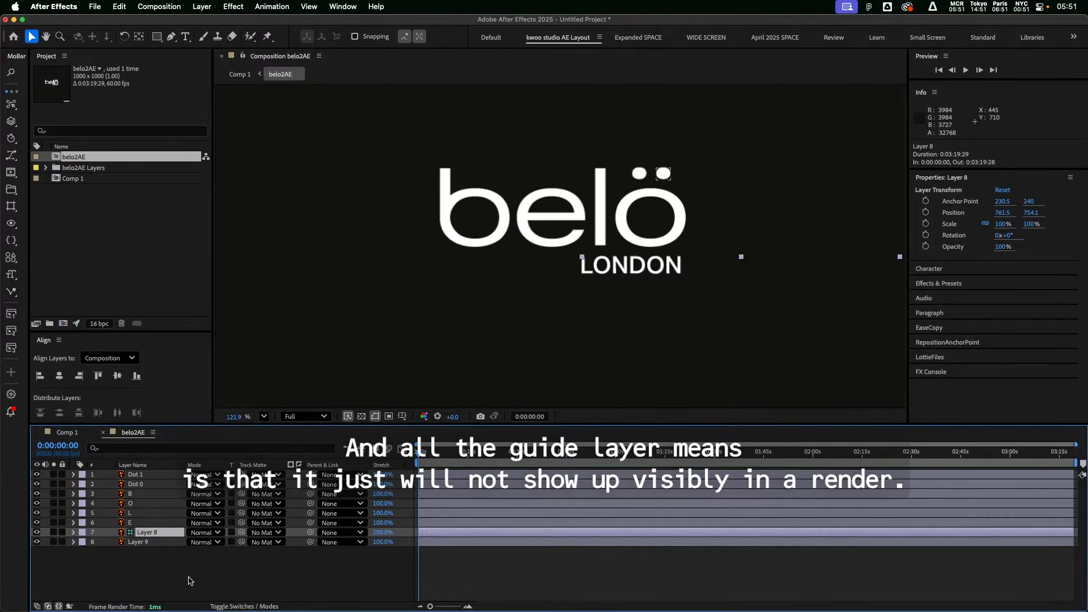
left_click(189, 581)
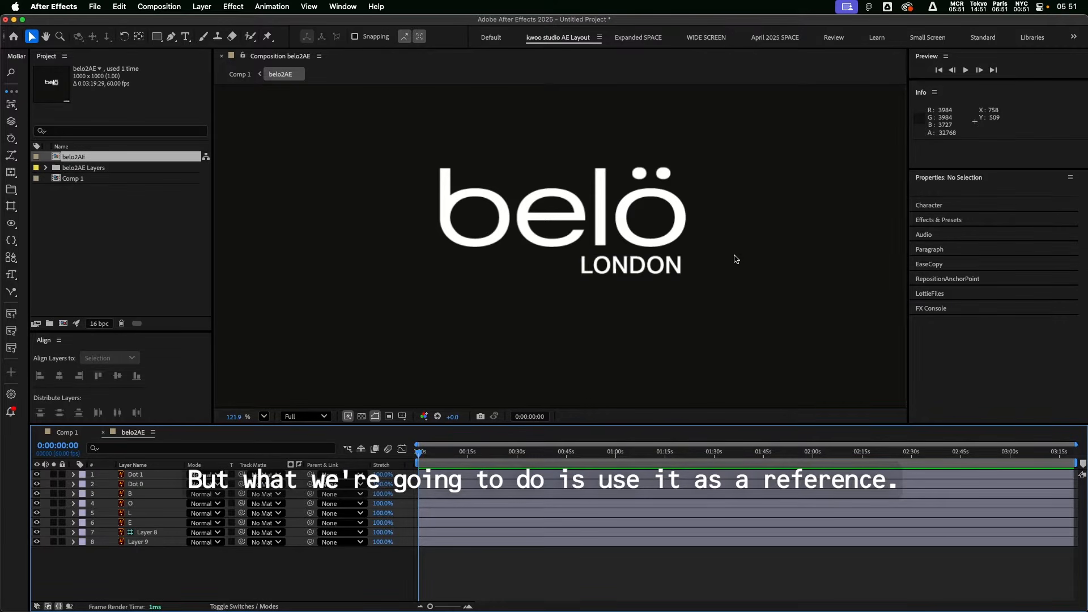
Step: Lower the opacity of the Layer 8 guide layer to 3%
left_click(155, 536)
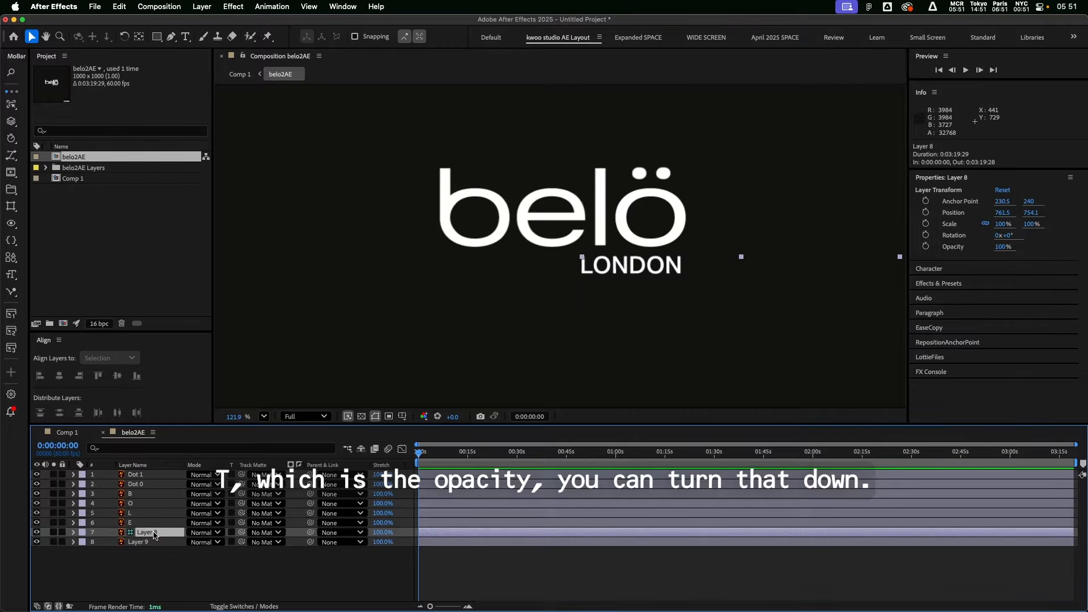
key("t")
left_click_drag(192, 542, 145, 550)
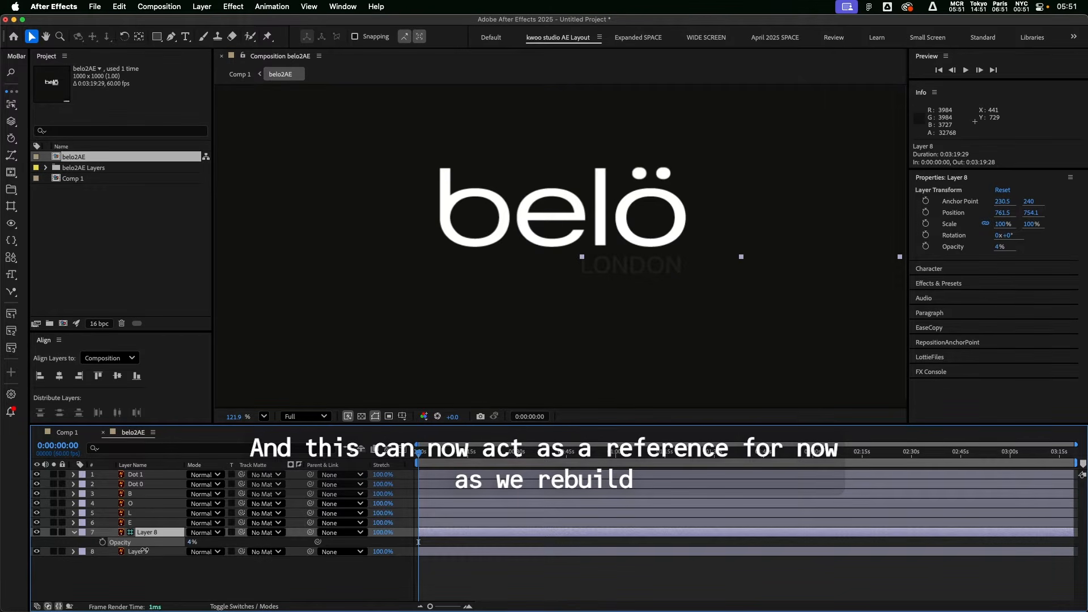
left_click(182, 587)
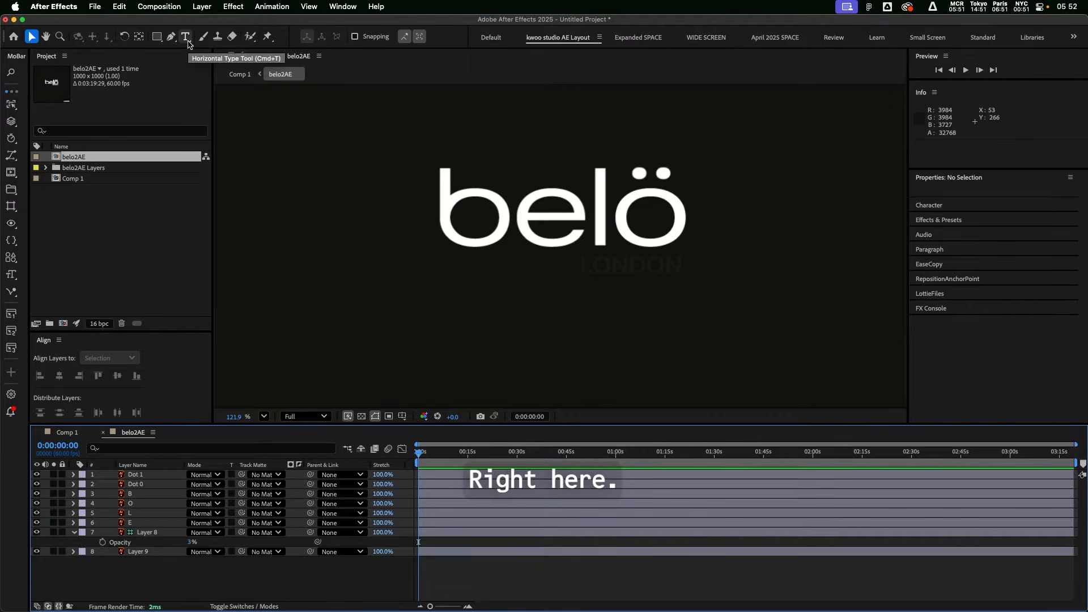
Step: Add a horizontal text layer reading LONDON near the faded byline under the wordmark
key("super+t")
left_click(602, 268)
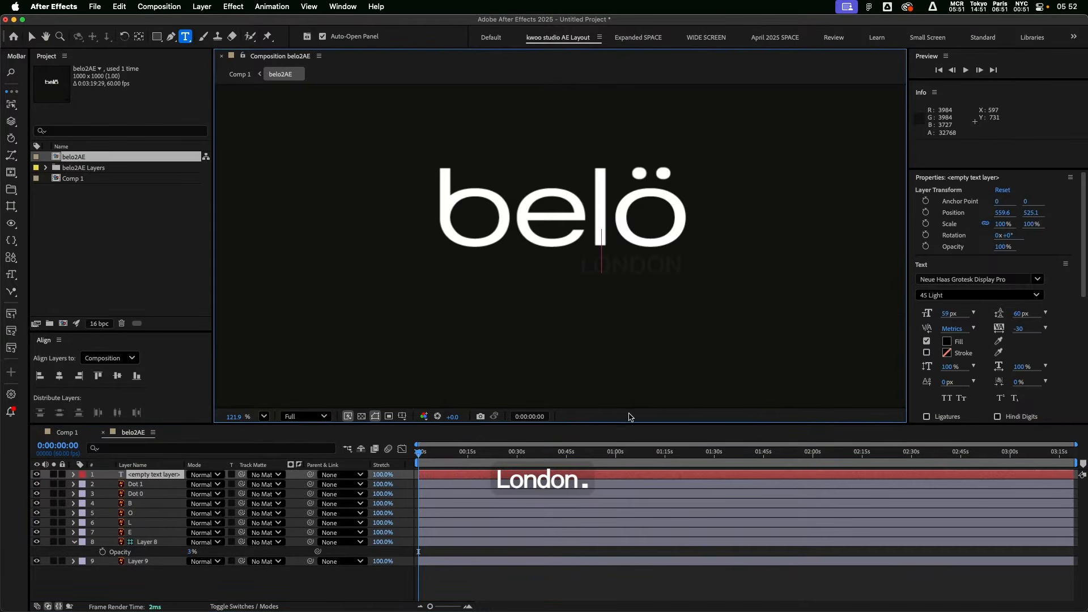
type("LONDON")
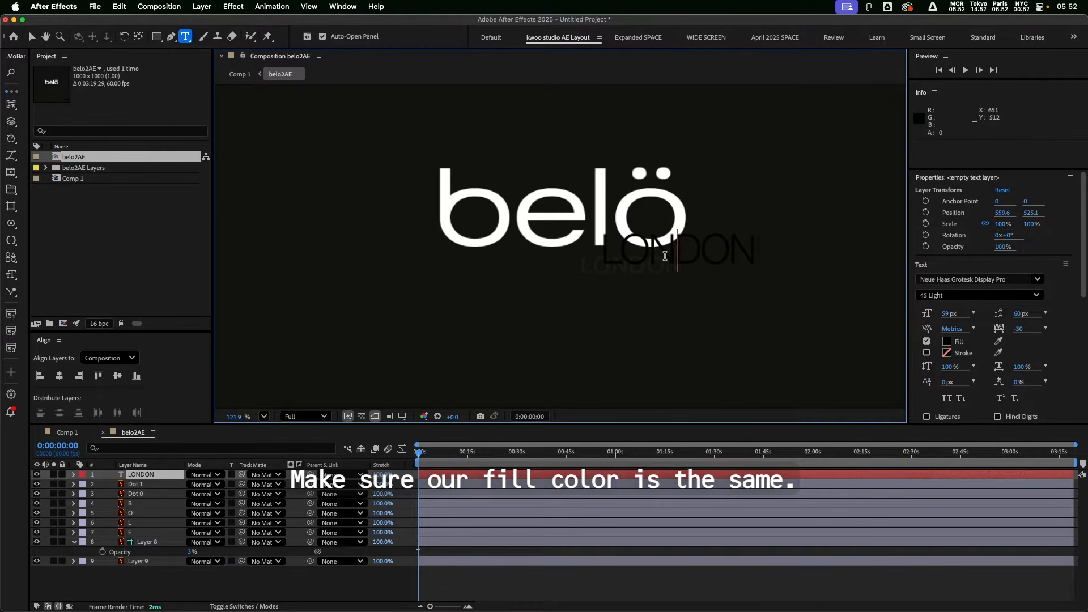
Step: Match the new LONDON text's fill to white by sampling the ö of the belö wordmark
double_click(662, 256)
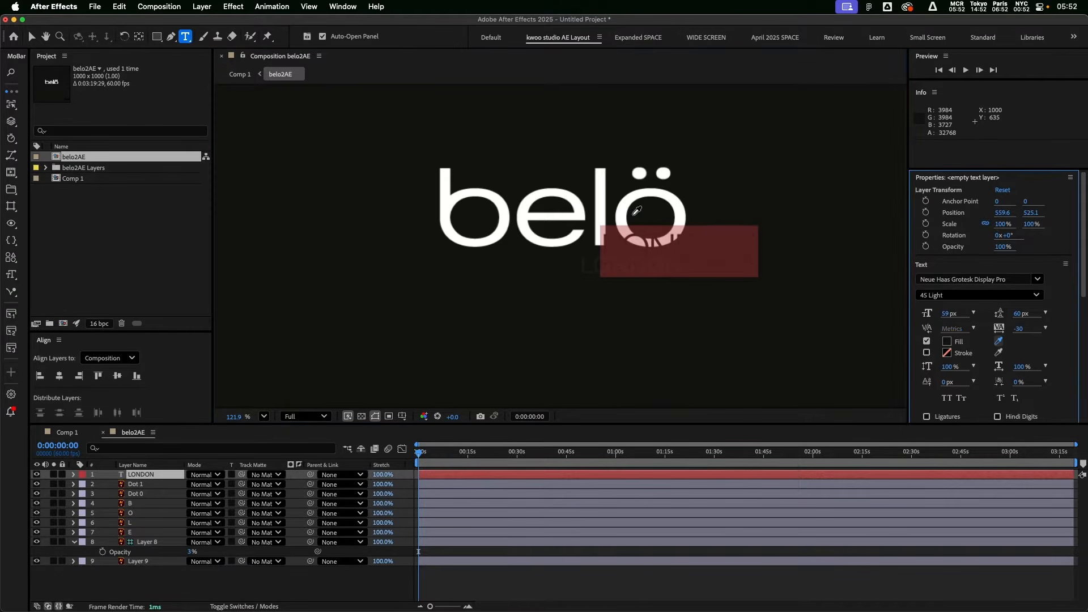
left_click(626, 204)
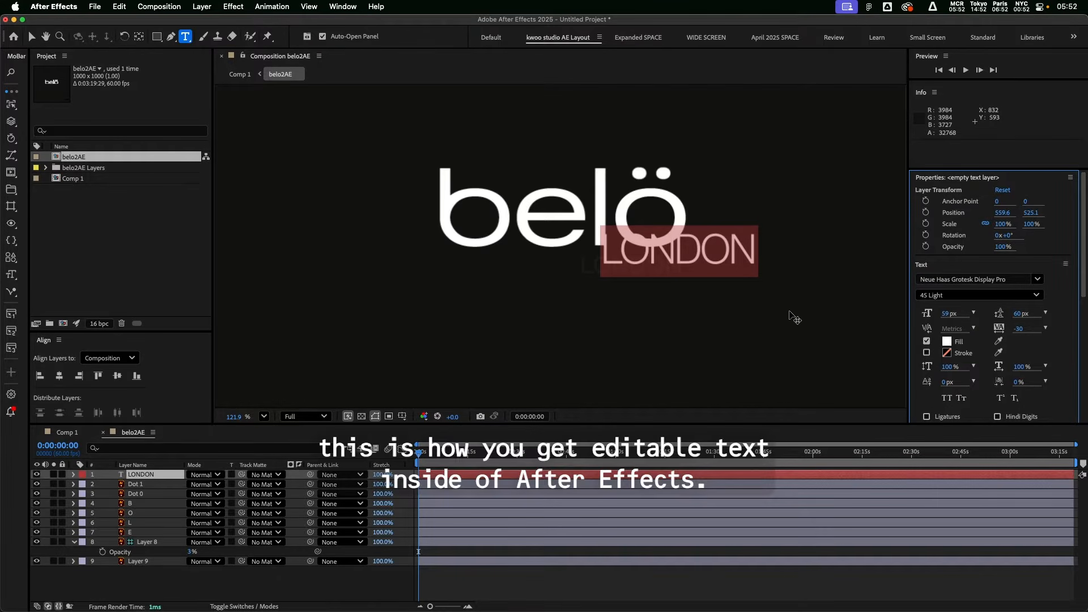
key("Escape")
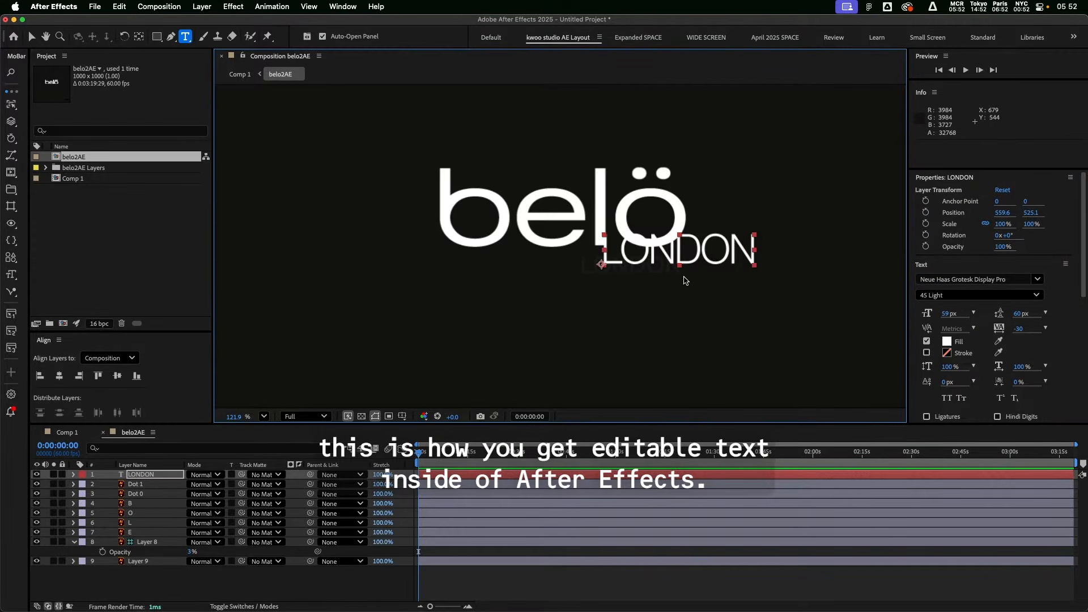
key("v")
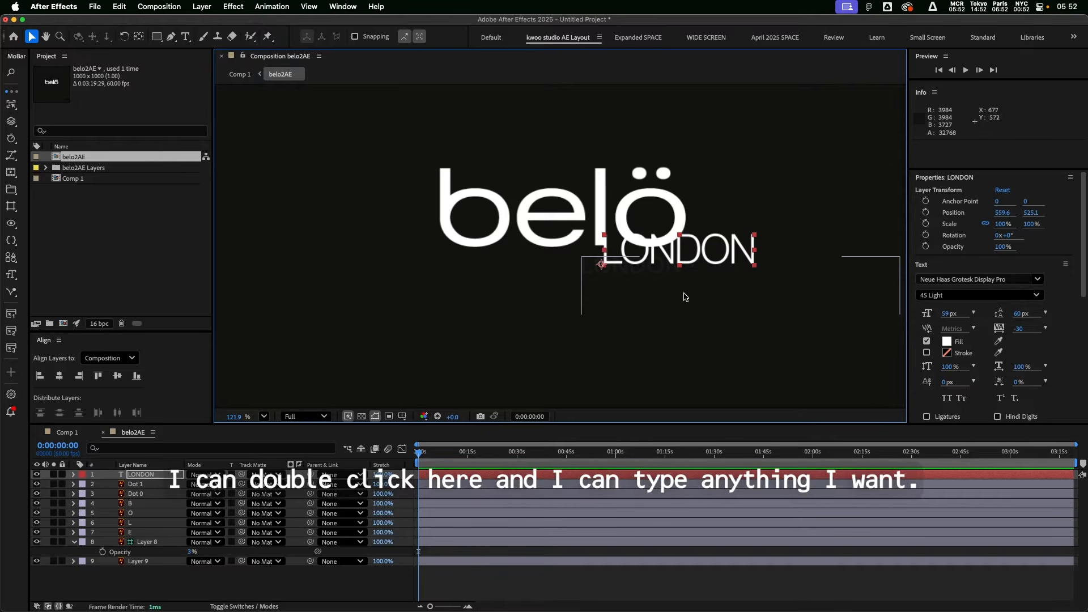
Step: Try PARIS as the wording of the editable text layer and restore it to LONDON
scroll(686, 284, "up", 4)
scroll(686, 267, "up", 2)
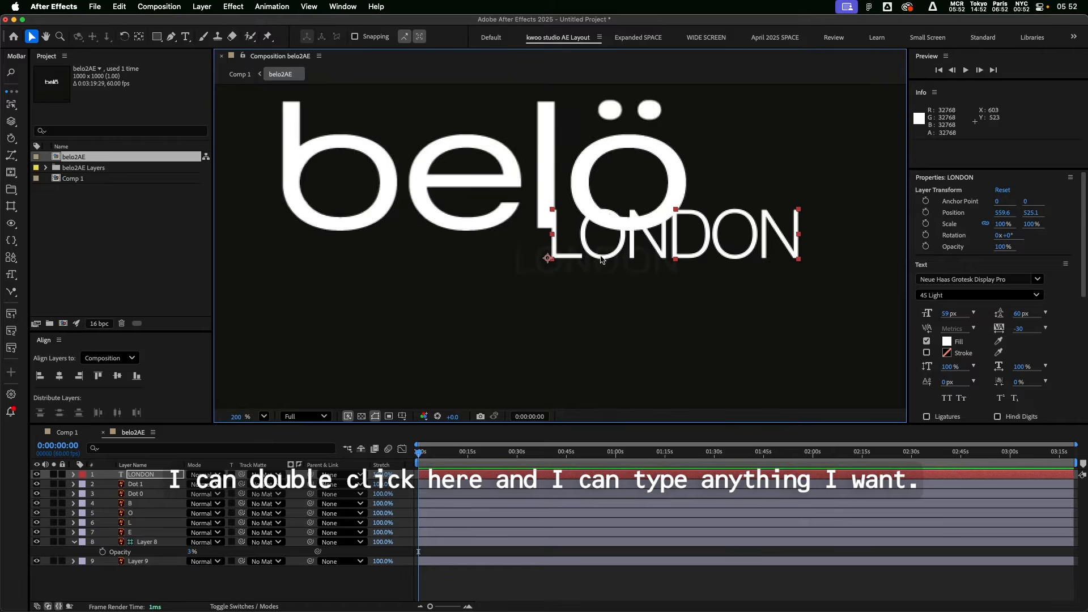
scroll(639, 256, "down", 1)
left_click_drag(638, 255, 656, 305)
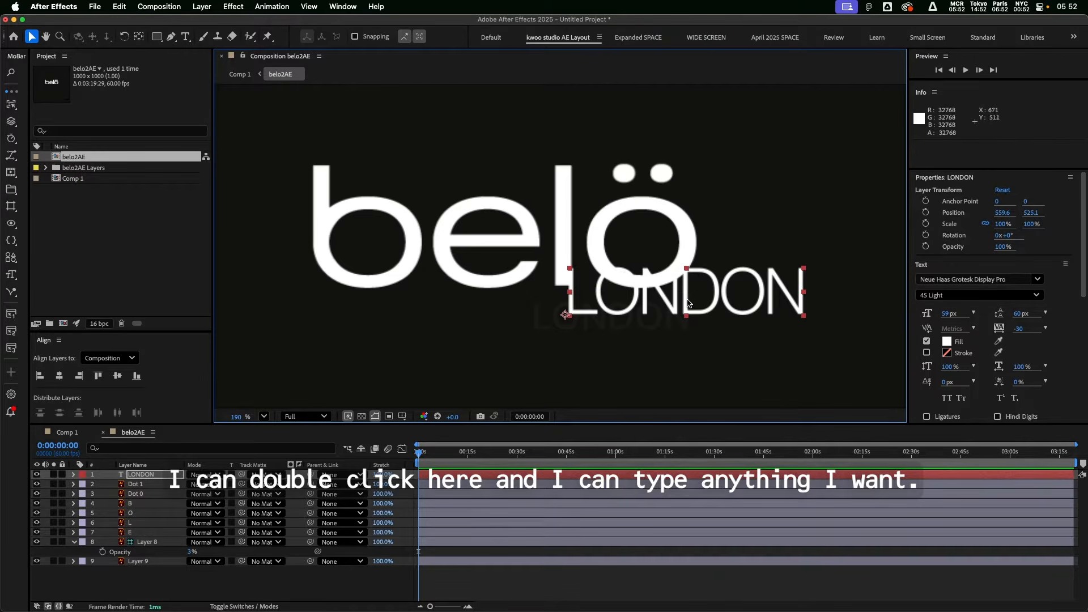
double_click(675, 299)
type("PARIS")
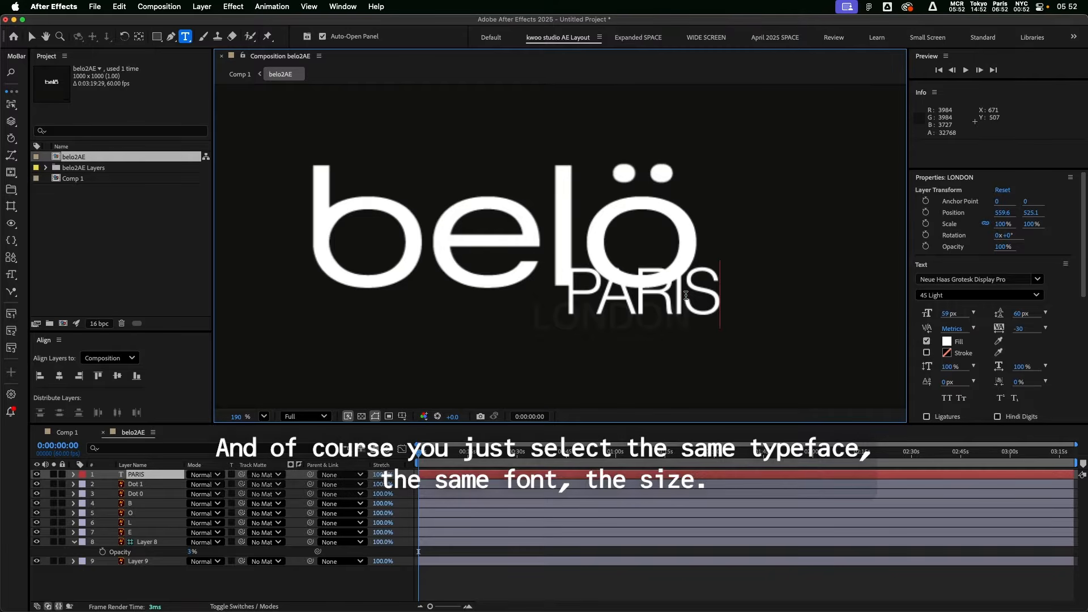
double_click(686, 295)
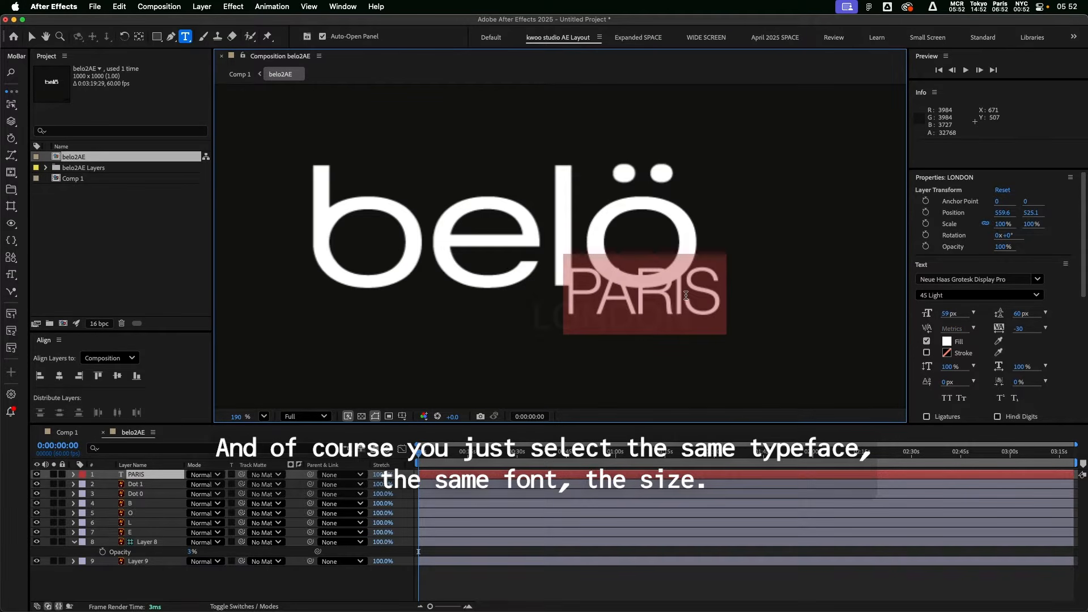
type("LONDON")
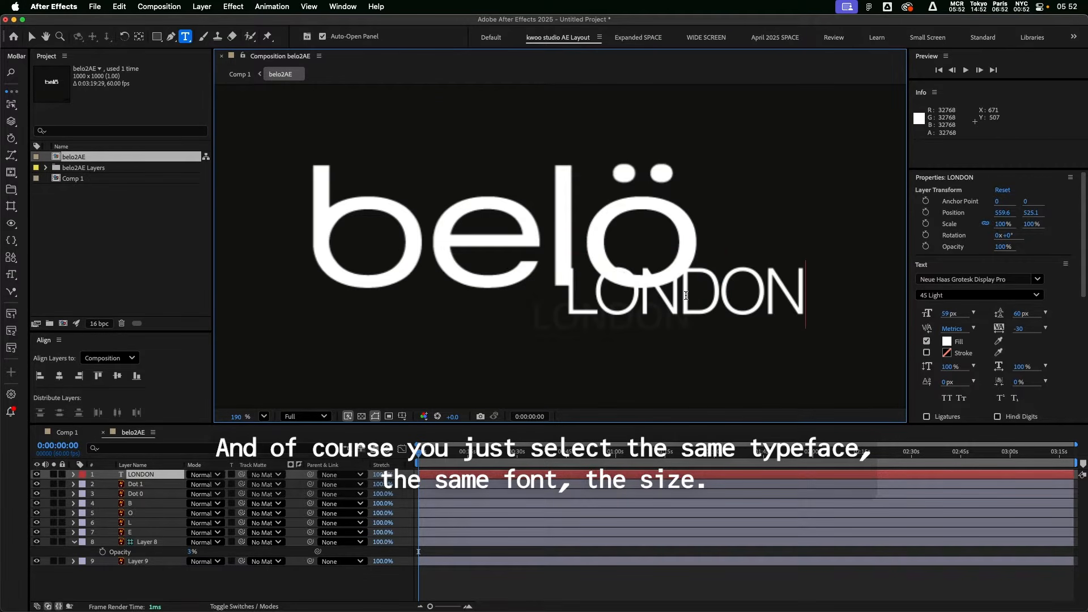
key("Escape")
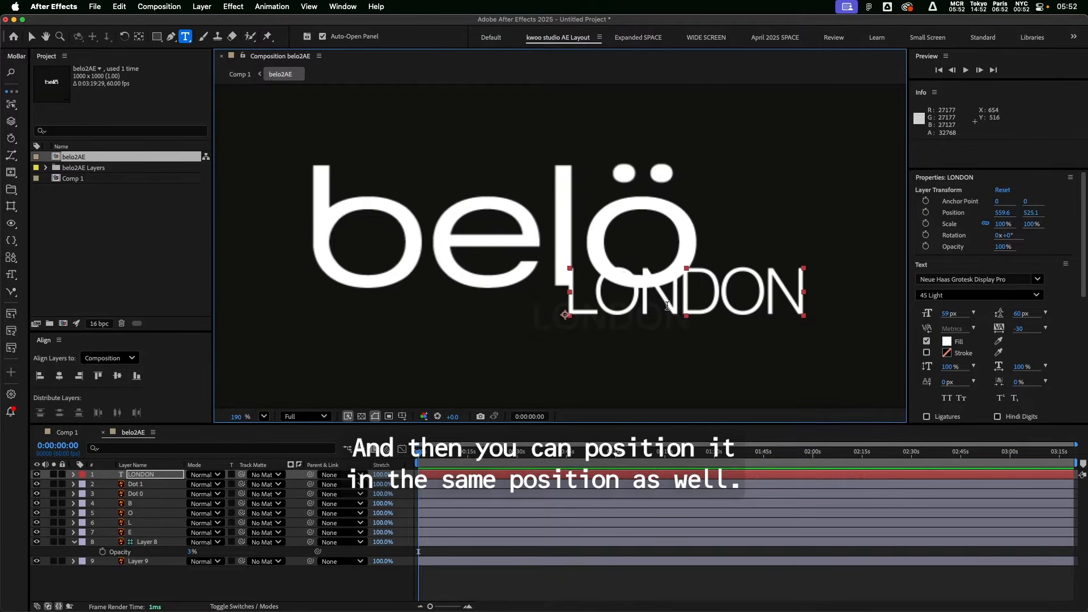
key("v")
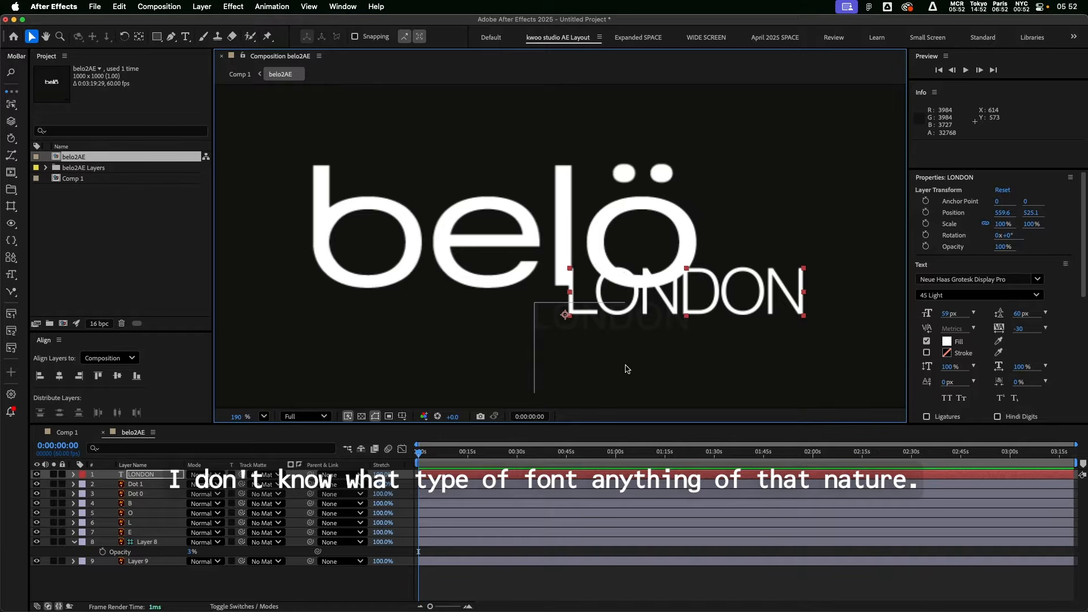
Step: Collapse Layer 8's opacity property and open the guide layer's original artwork in Illustrator with Edit Original
scroll(616, 343, "down", 1)
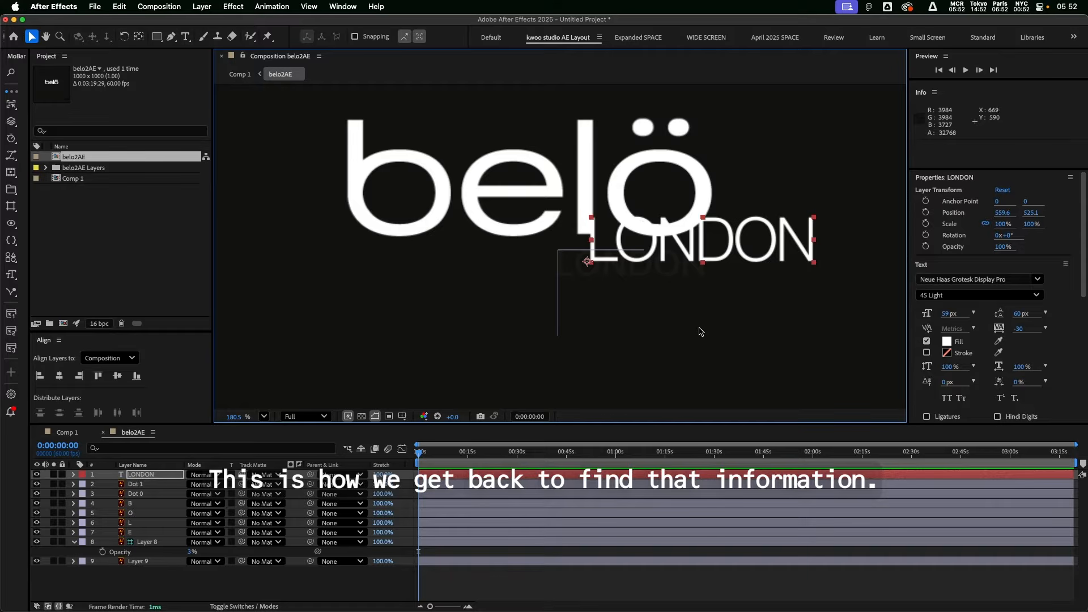
left_click(74, 543)
left_click(261, 587)
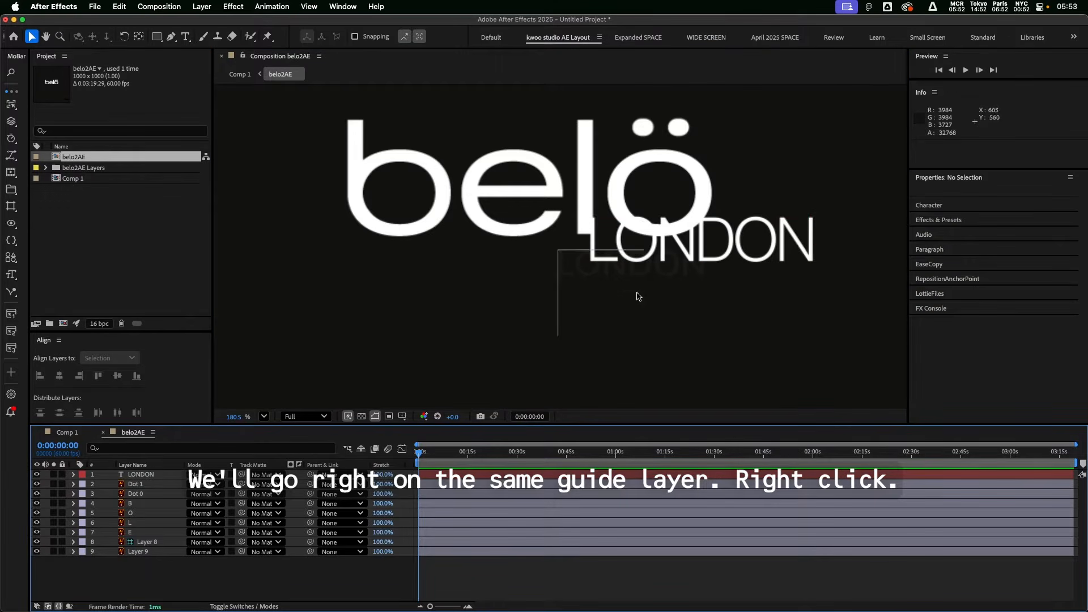
right_click(144, 544)
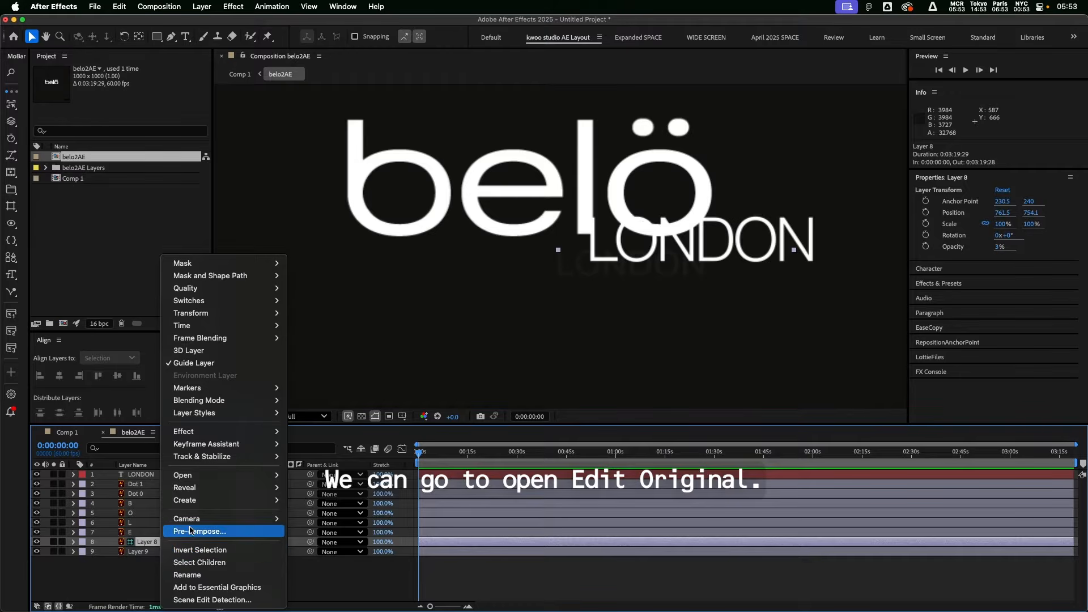
mouse_move(193, 520)
mouse_move(187, 475)
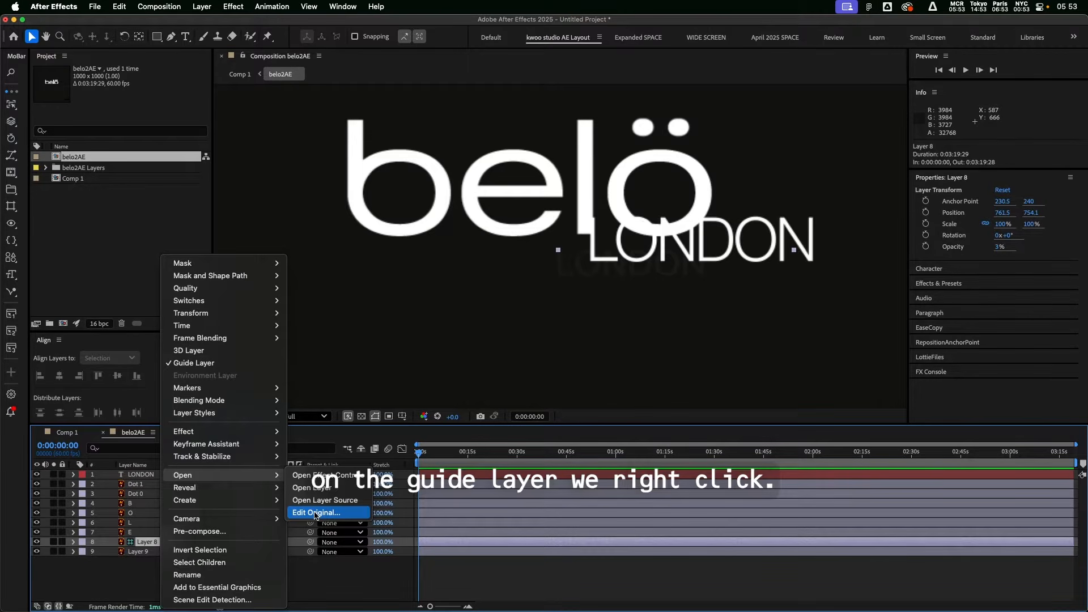
left_click(315, 513)
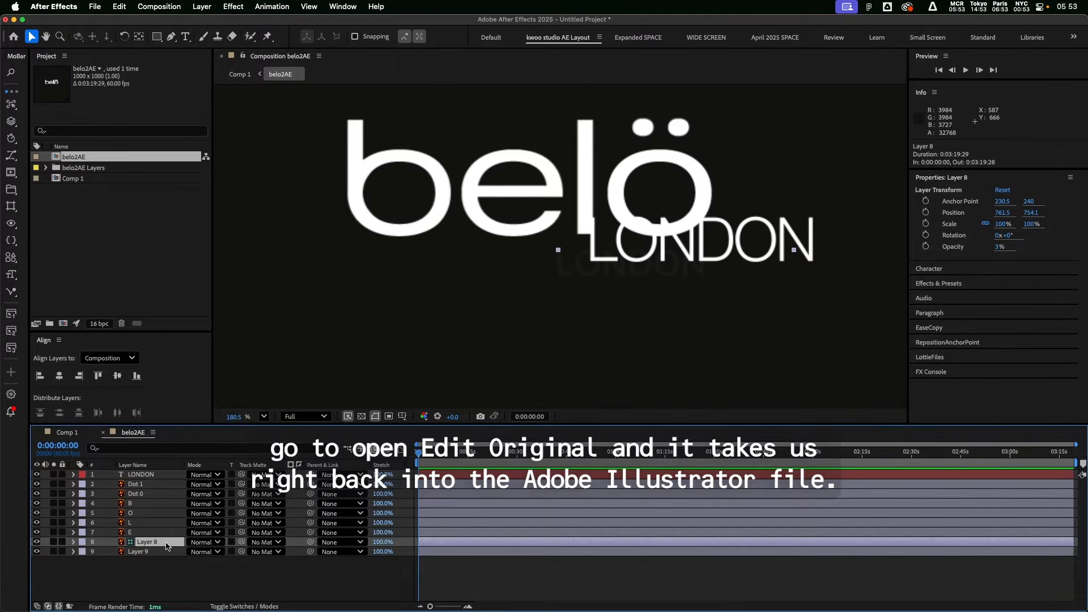
right_click(167, 546)
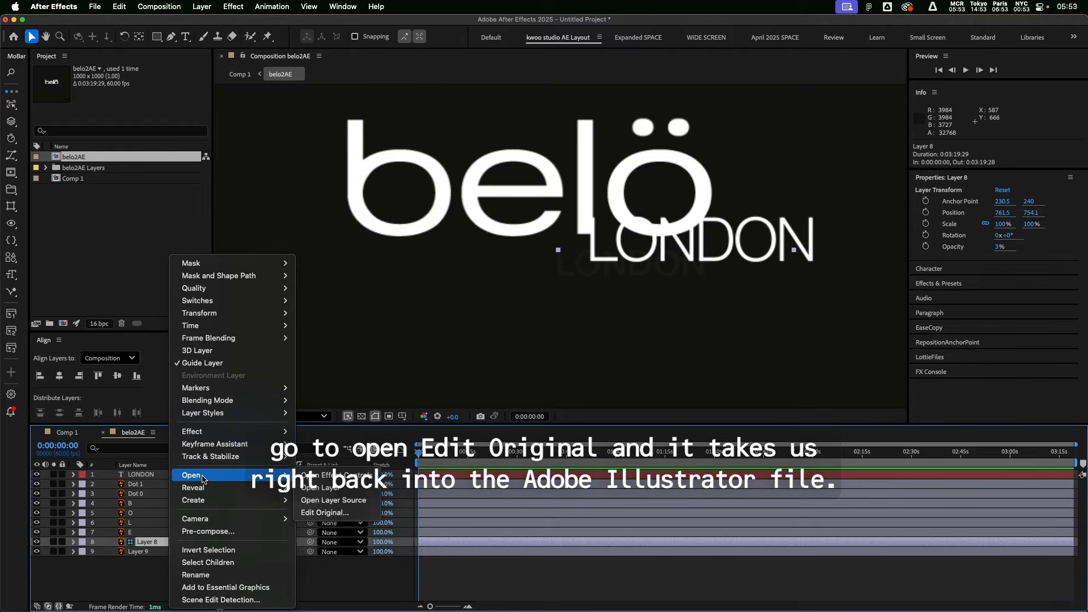
left_click(325, 513)
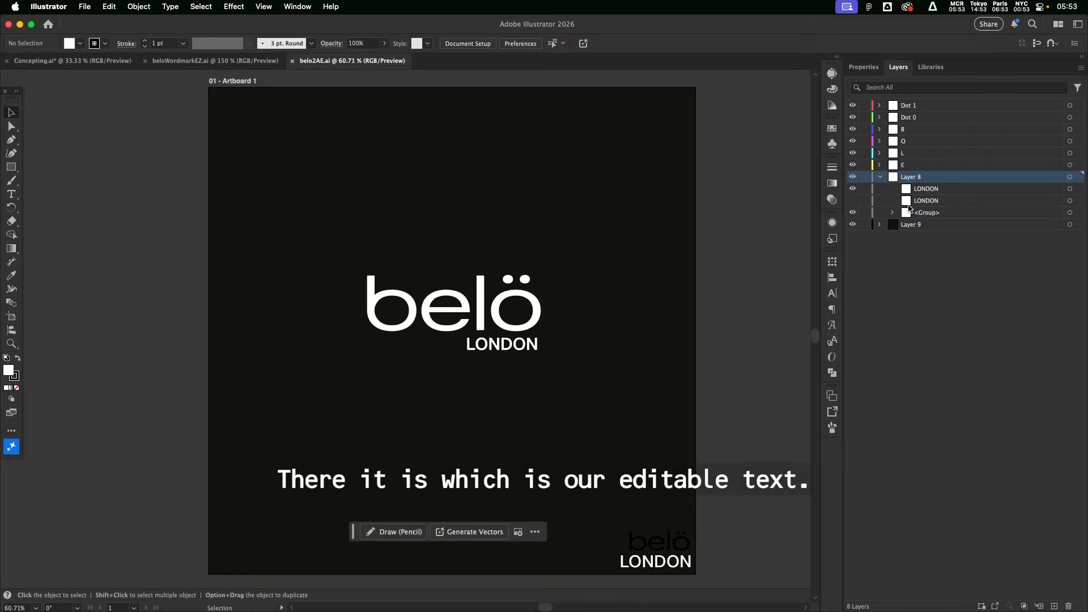
Step: Hide the corner LONDON text in Layer 8 and show the editable LONDON text under the centred wordmark
left_click(852, 189)
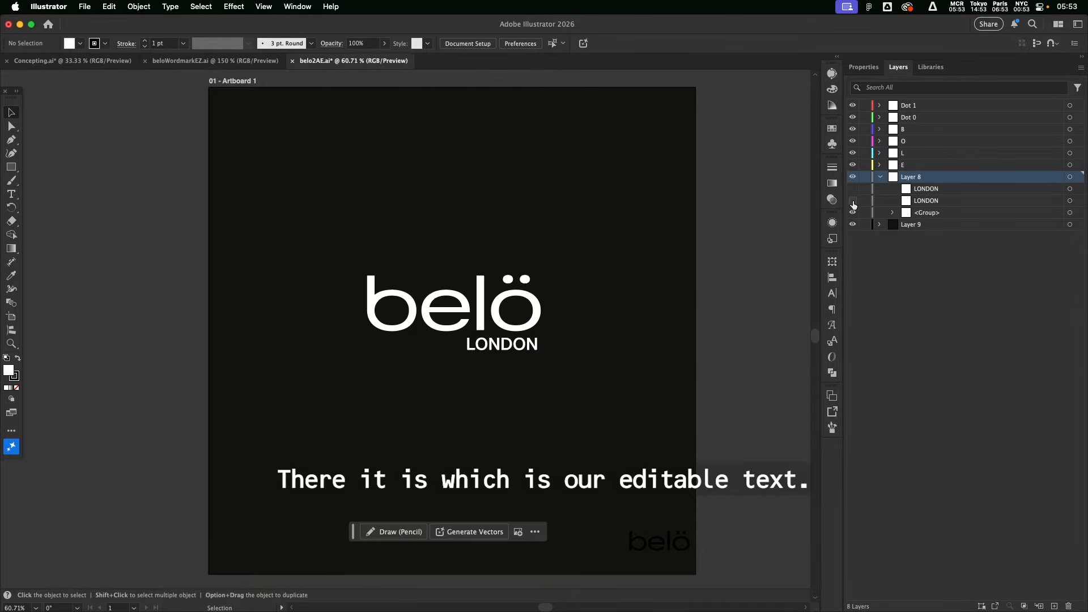
left_click(853, 201)
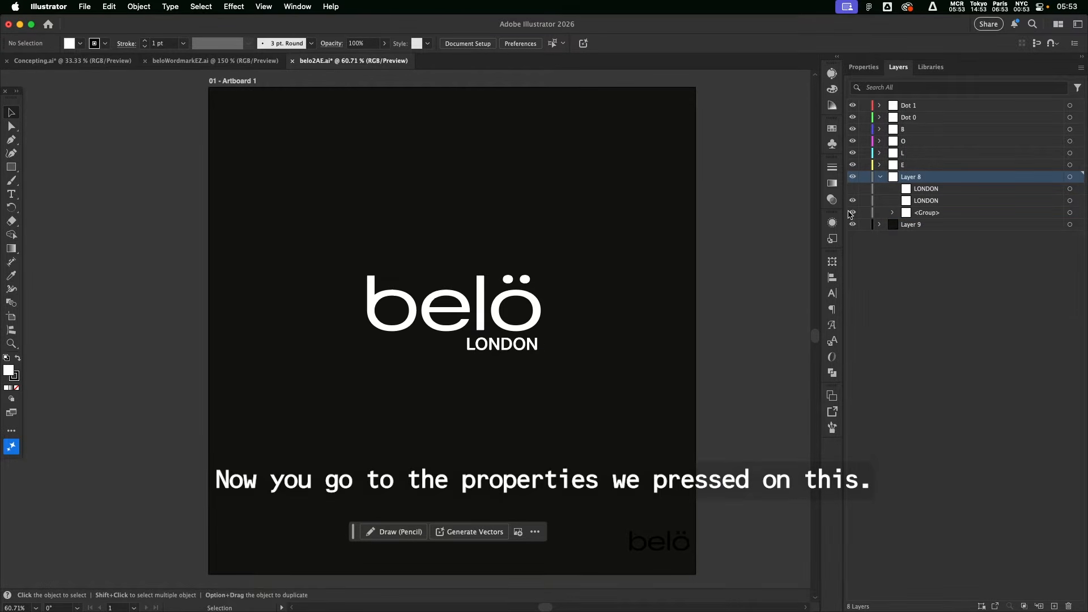
Step: Check the font, weight and size of the centred LONDON text and switch back to After Effects
left_click(865, 66)
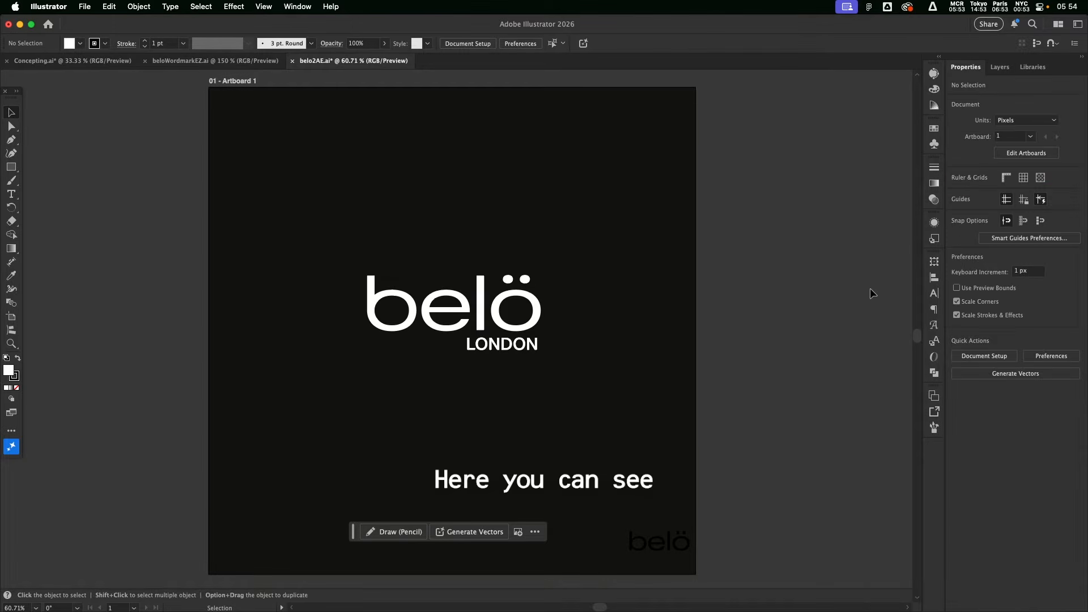
left_click(512, 348)
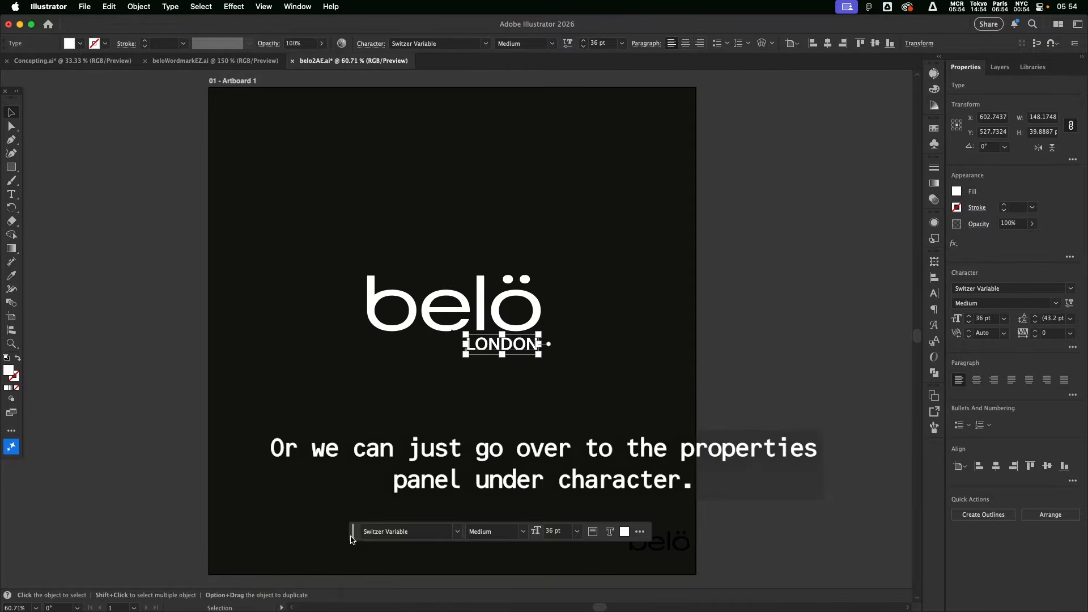
left_click_drag(351, 538, 428, 379)
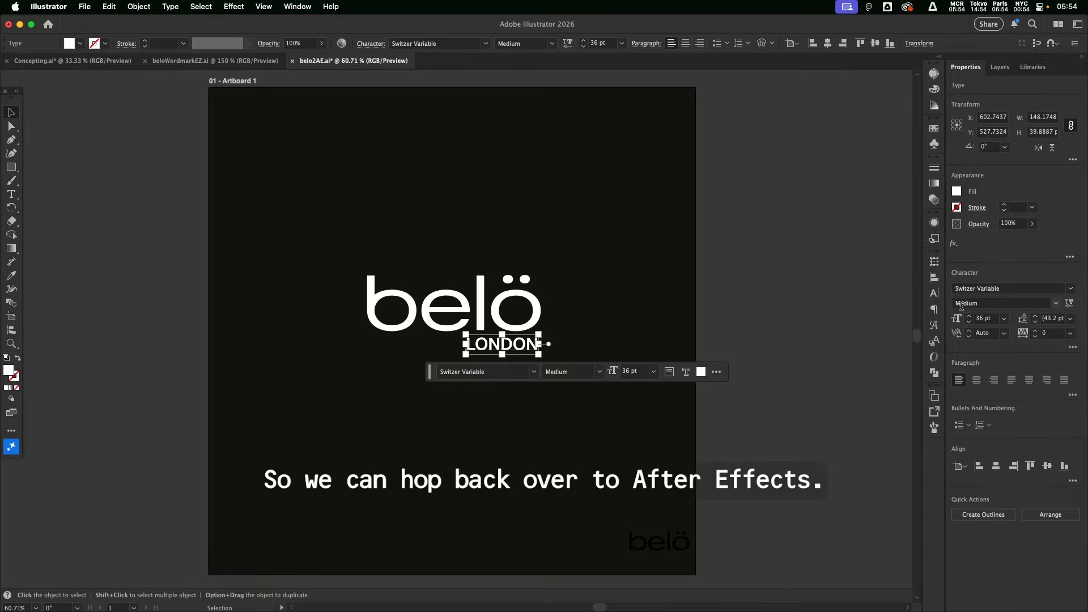
left_click(760, 386)
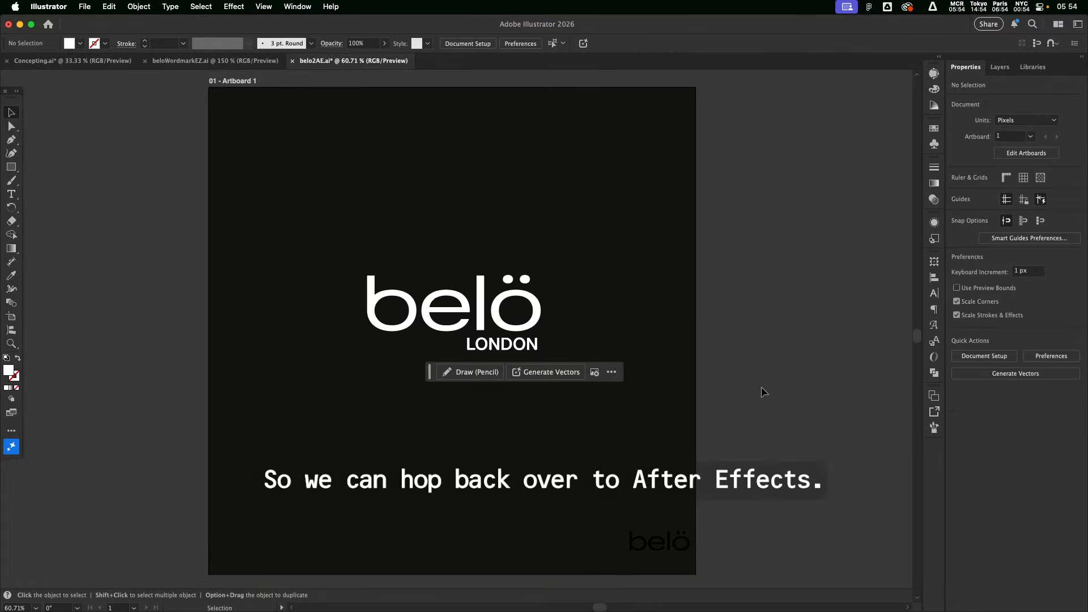
key("super+Tab")
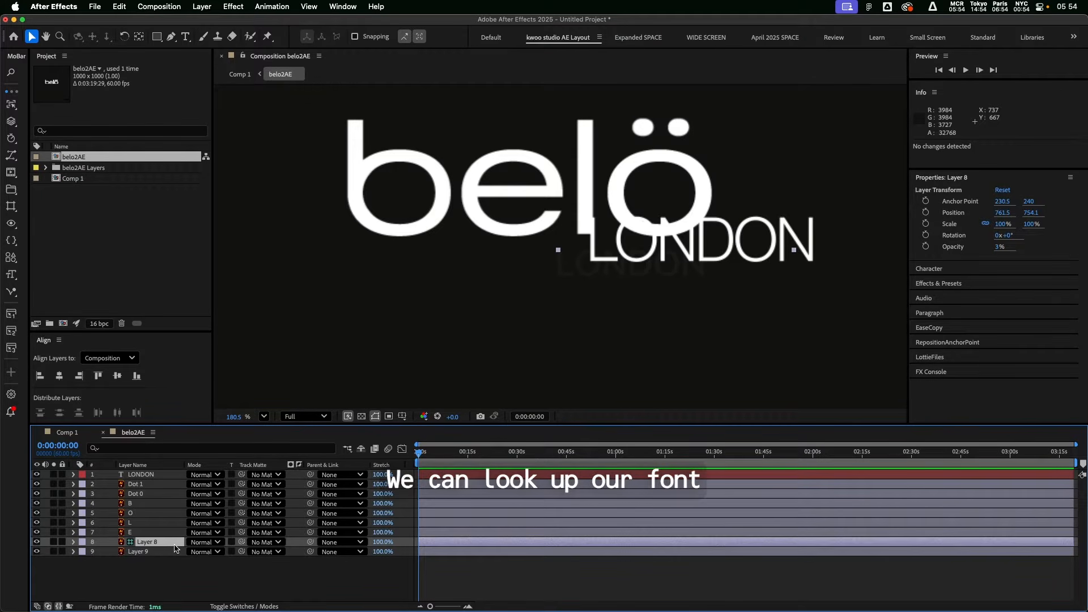
Step: Set the LONDON text layer's font to Switzer Variable Medium at 36 px
left_click(702, 247)
scroll(924, 412, "down", 5)
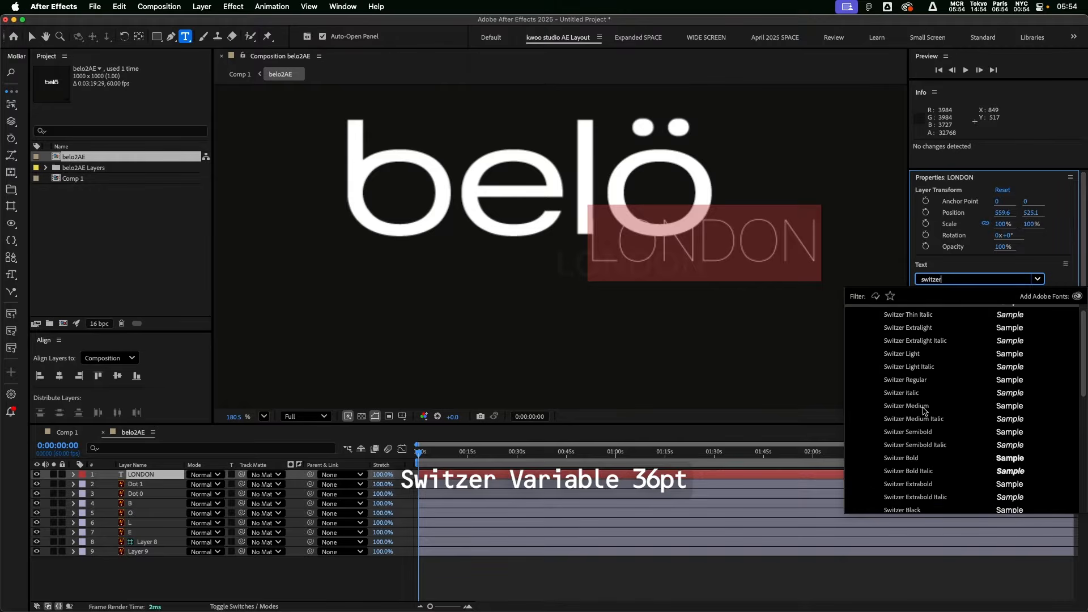
scroll(930, 420, "down", 2)
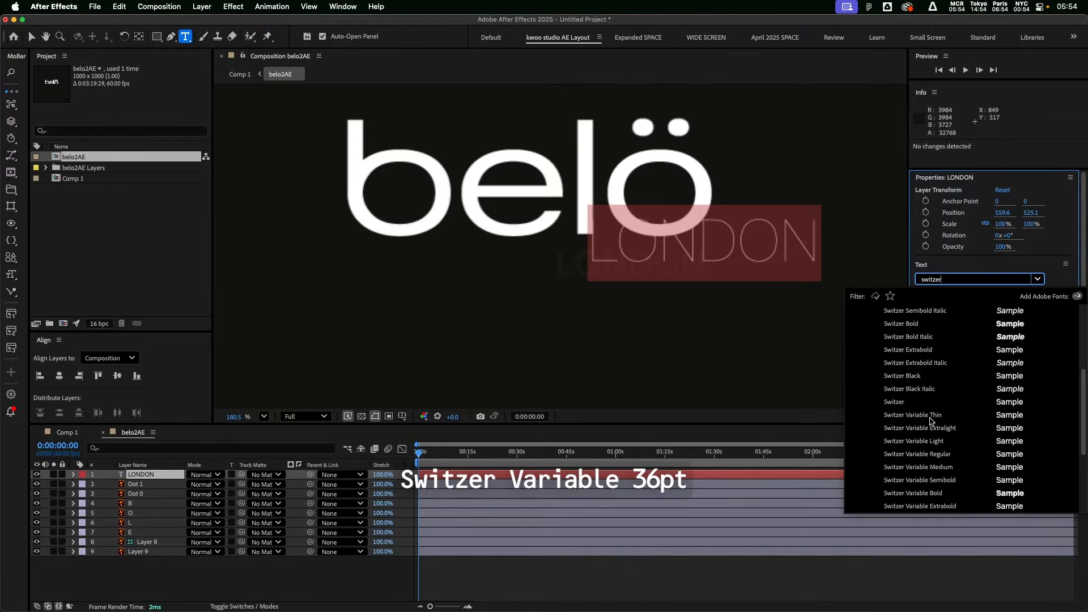
left_click(932, 468)
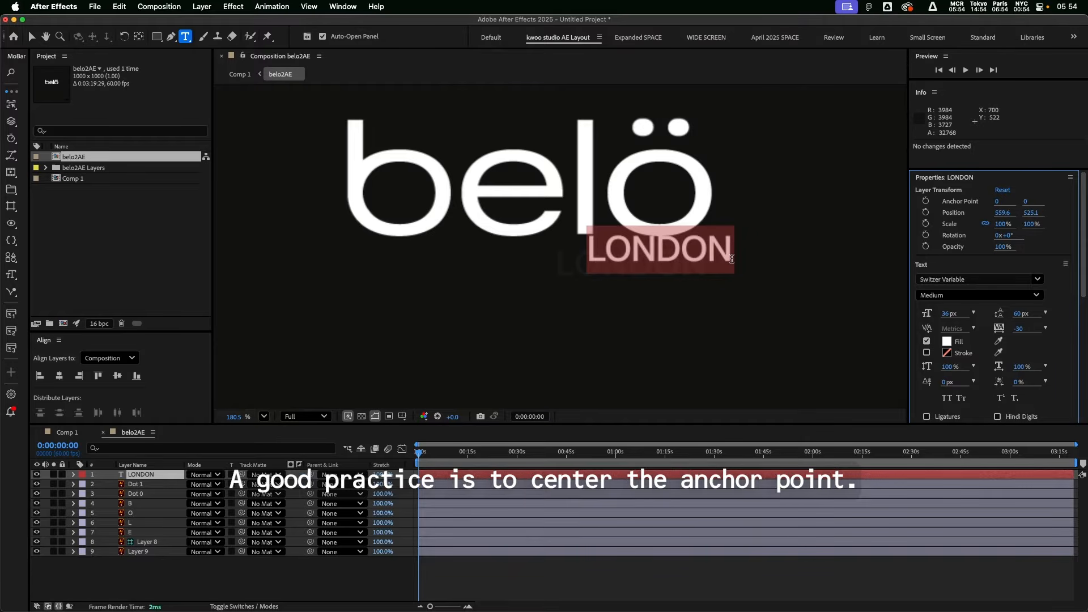
key("Escape")
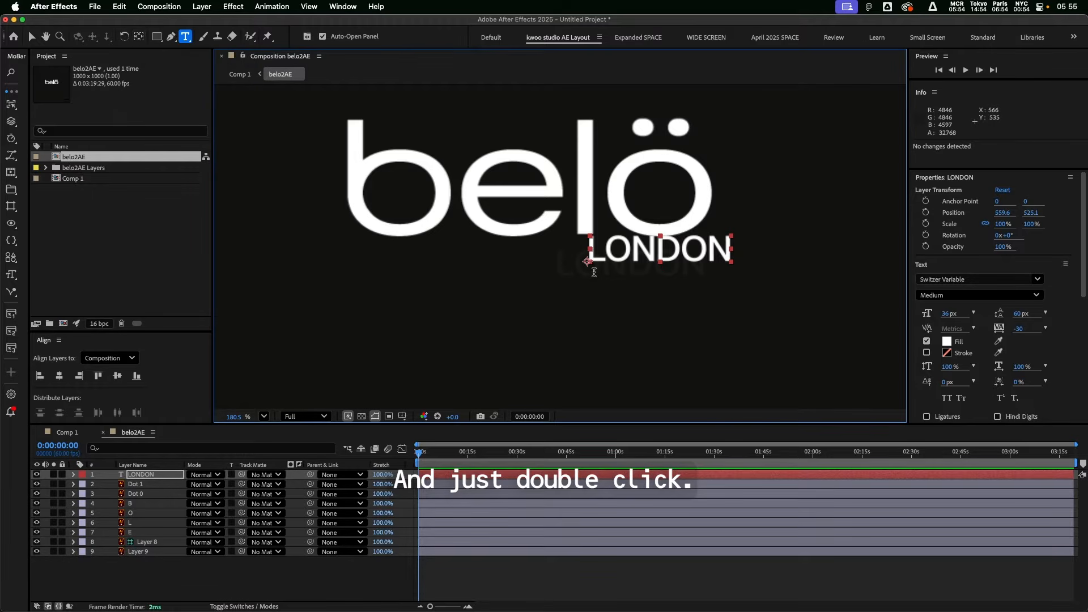
Step: Centre the LONDON text layer's anchor point on its letters and move the text just below the faint guide lettering
key("y")
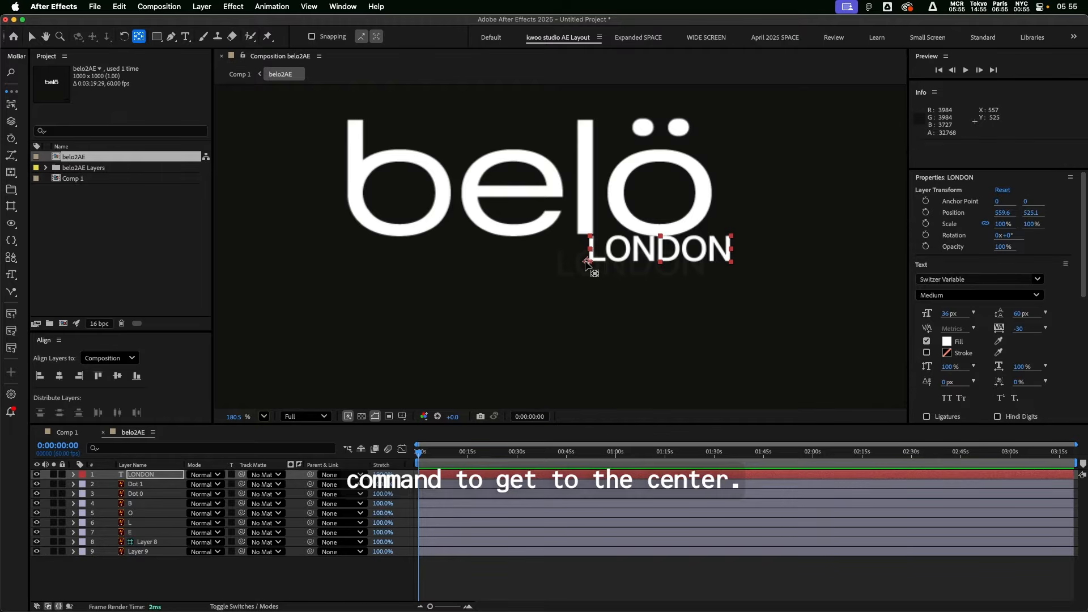
left_click_drag(587, 263, 630, 265)
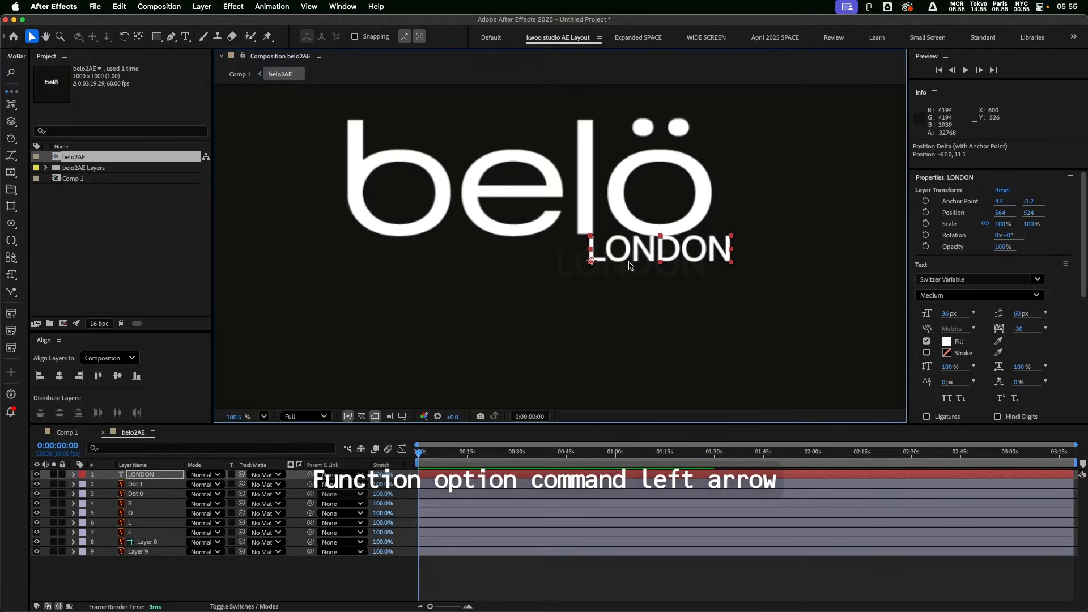
key("super+alt+Home")
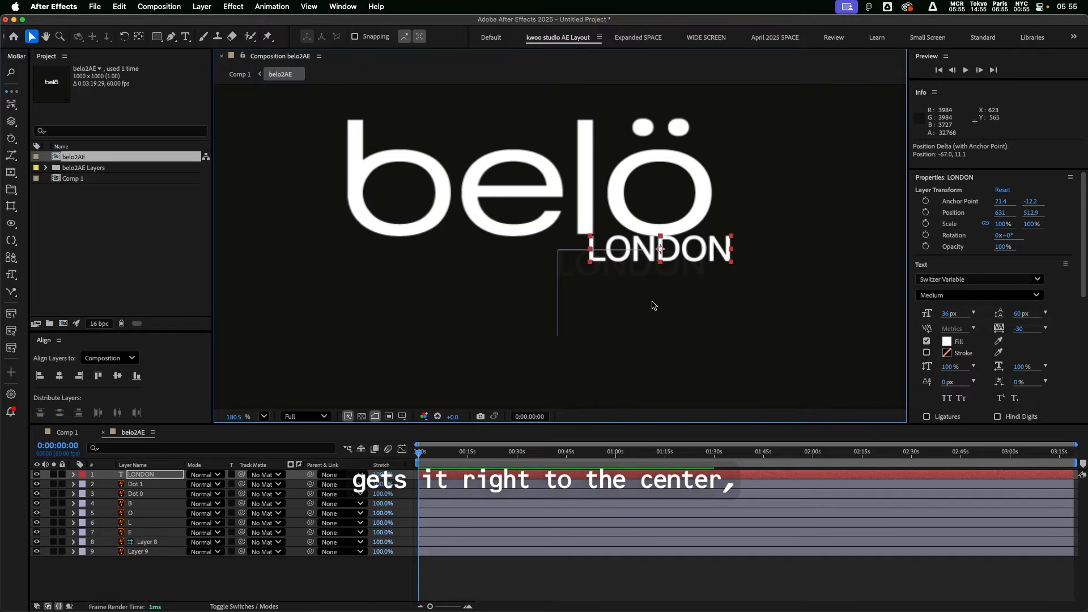
left_click_drag(680, 255, 660, 290)
scroll(650, 270, "up", 5)
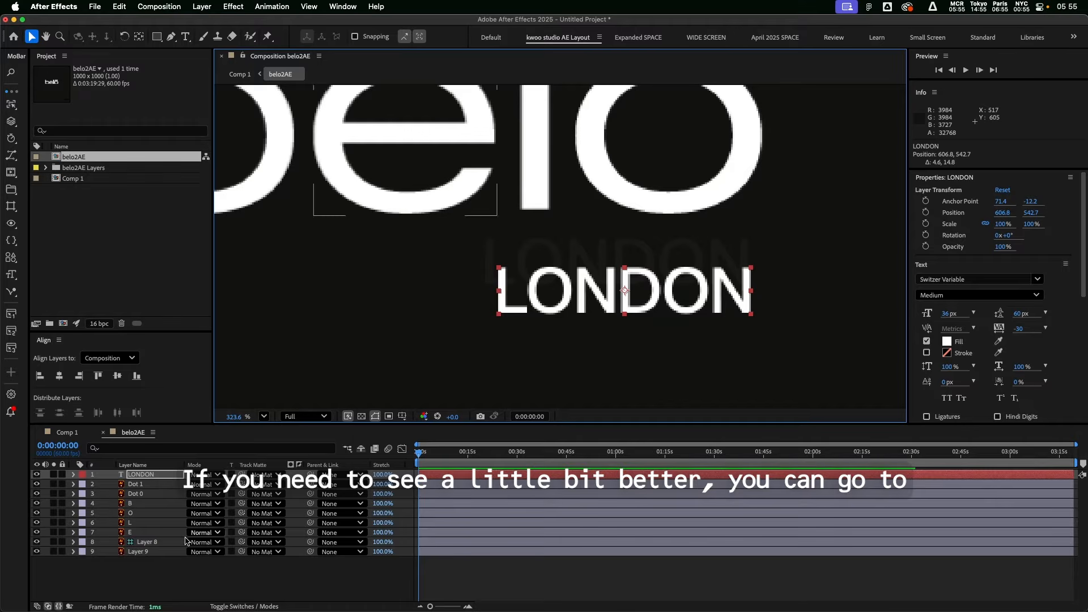
Step: Raise the opacity of guide Layer 8 to 11%
left_click(153, 543)
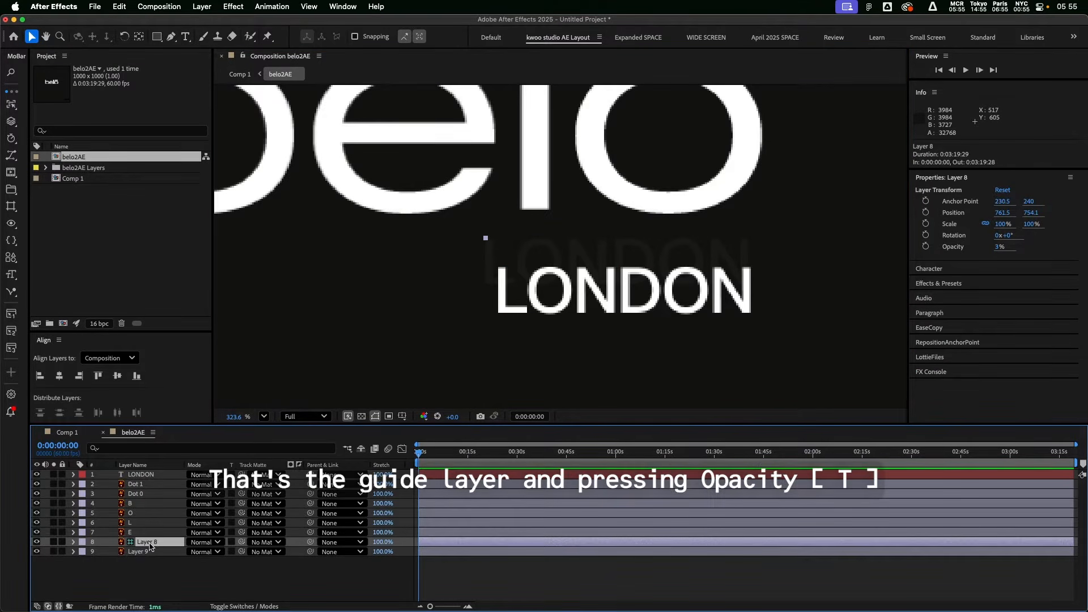
key("t")
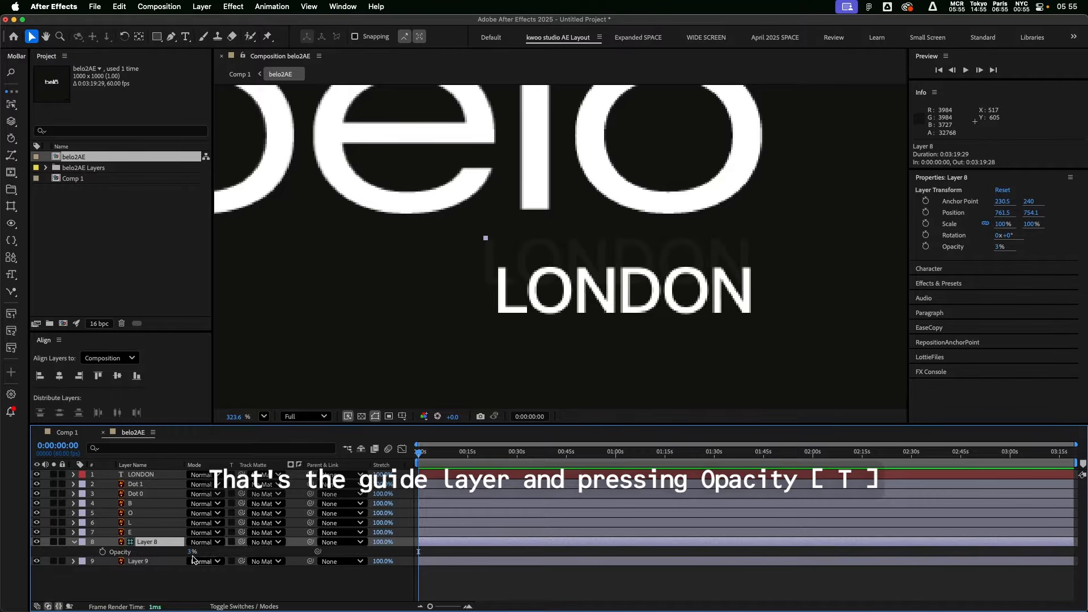
left_click_drag(190, 557, 193, 553)
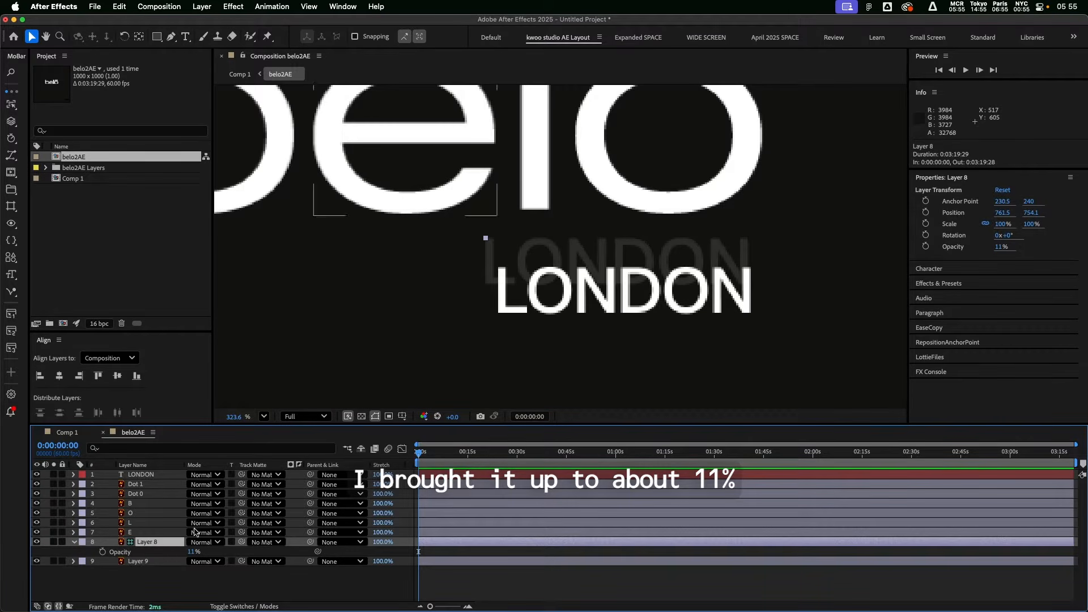
Step: Shift the unlocked guide Layer 8 slightly to the left and undo the move
left_click(612, 297)
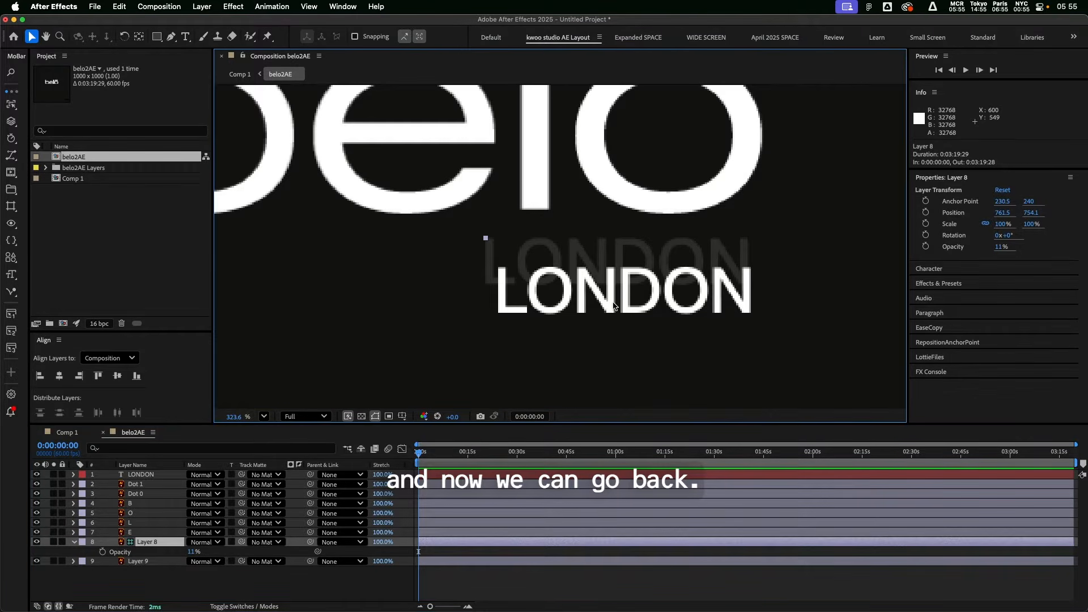
left_click_drag(609, 308, 603, 308)
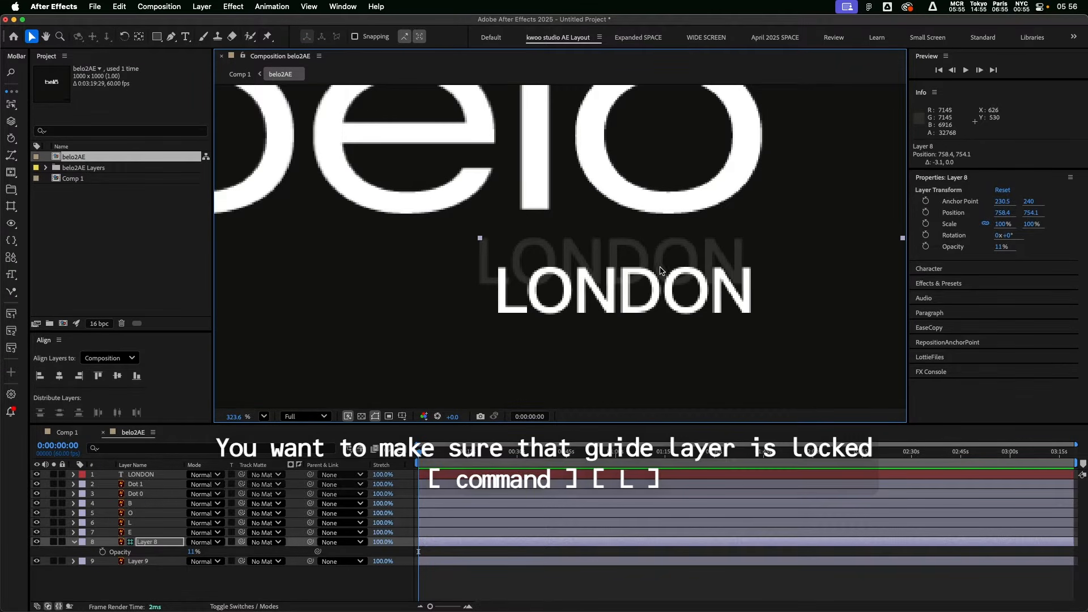
key("super+z")
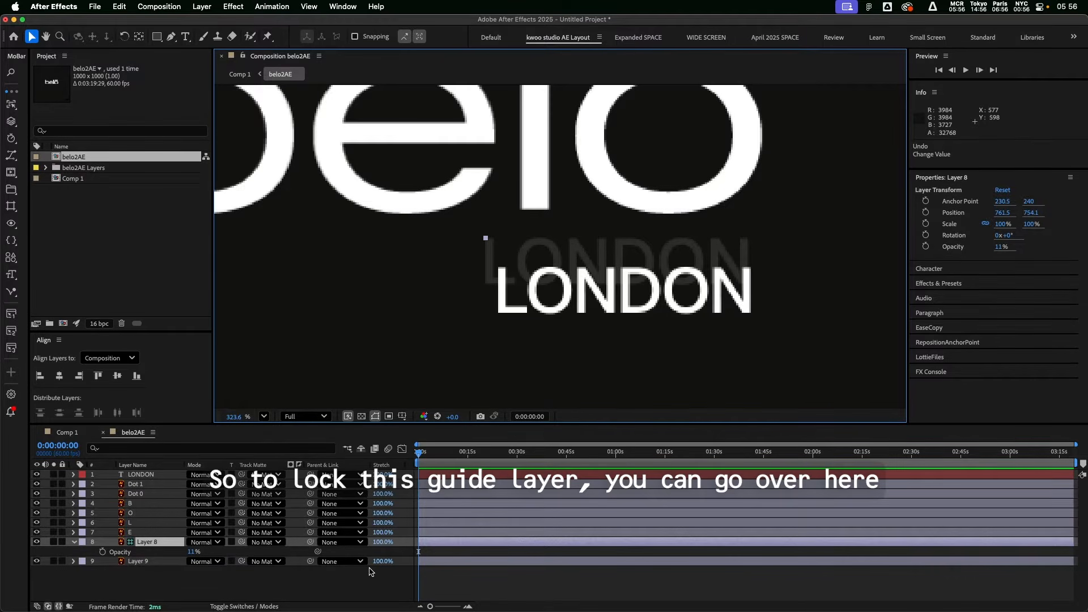
Step: Lock guide Layer 8 in the timeline
left_click(62, 542)
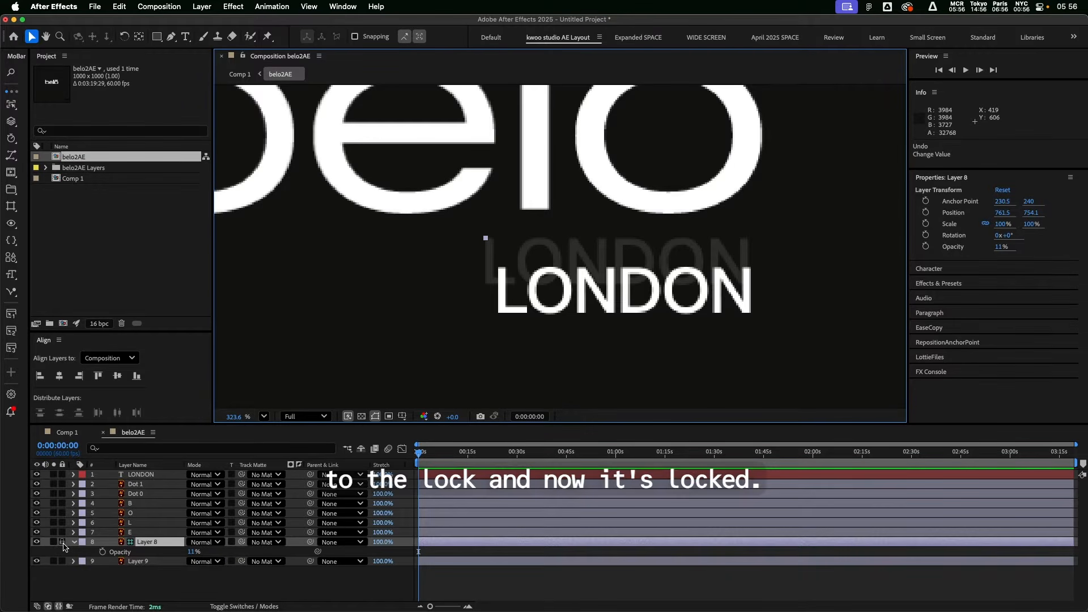
left_click(62, 542)
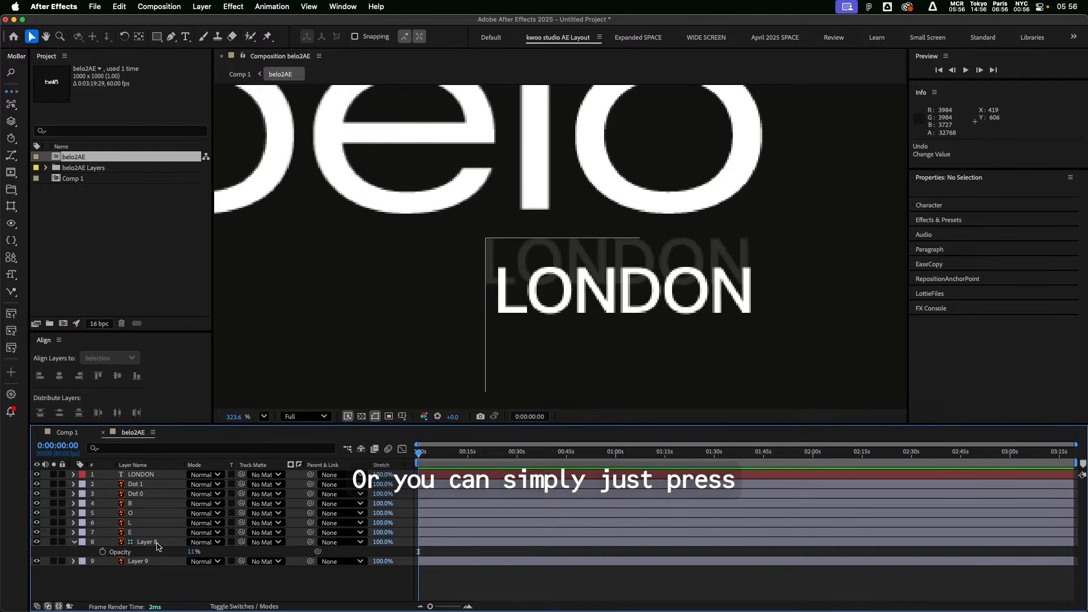
left_click(157, 544)
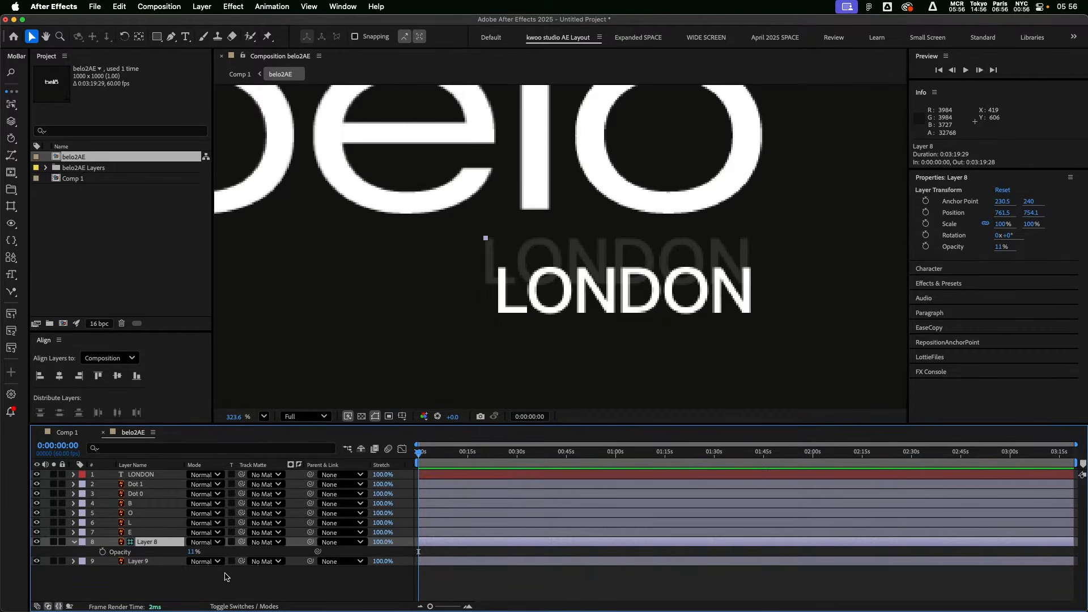
key("super+l")
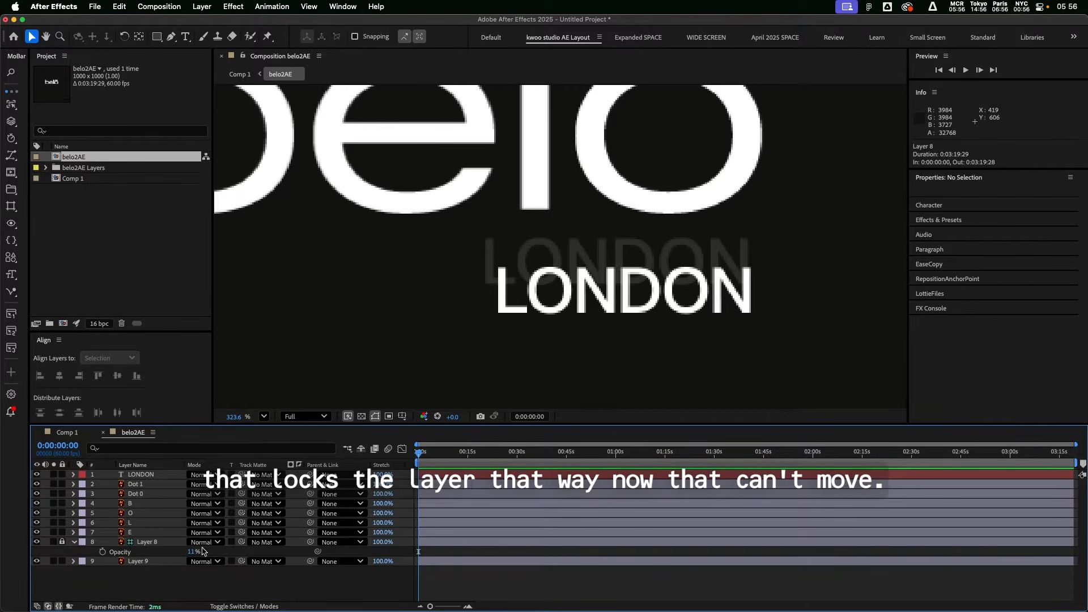
Step: Test the guide layer's lock by trying to move the faint lettering in the composition, and clear the selection
left_click_drag(554, 243, 586, 257)
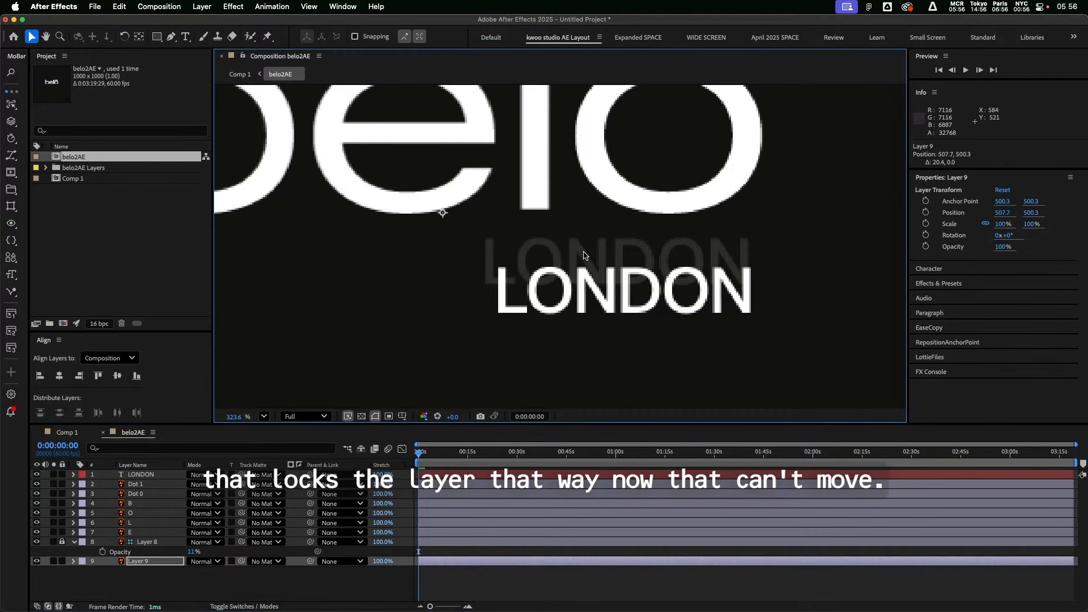
left_click(586, 256)
left_click(122, 486)
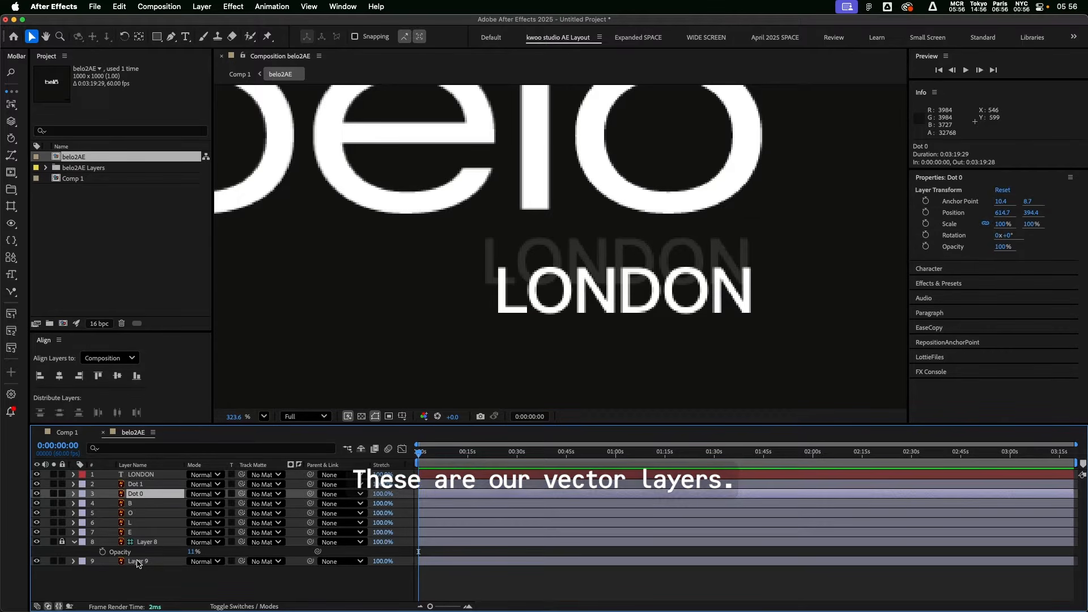
left_click(147, 580)
Step: Move the LONDON text layer up onto the guide lettering, at about 603, 527
left_click(134, 476)
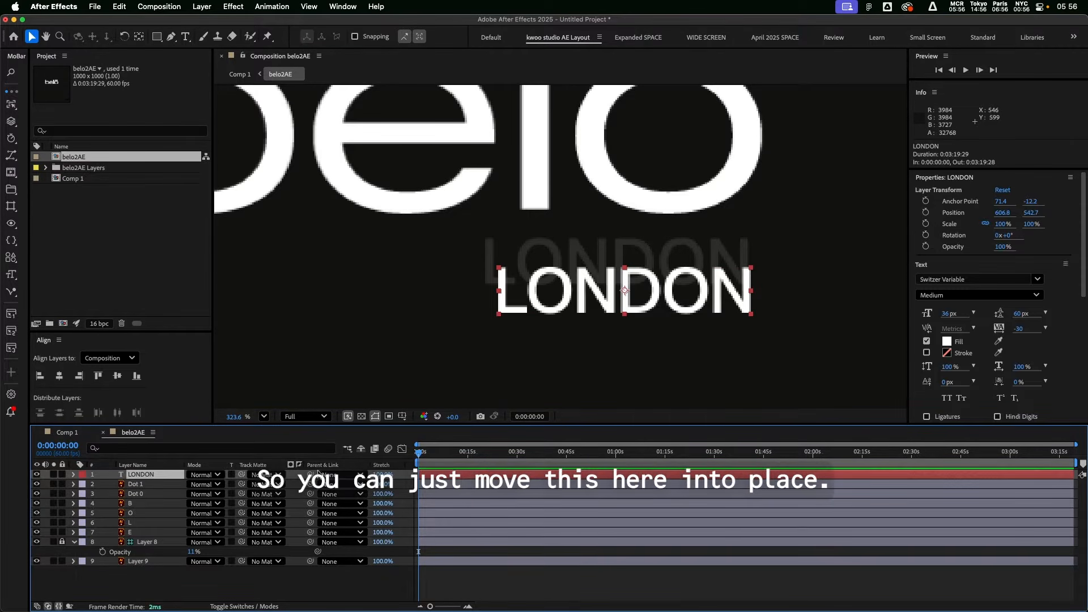
left_click_drag(653, 304, 645, 276)
left_click(322, 599)
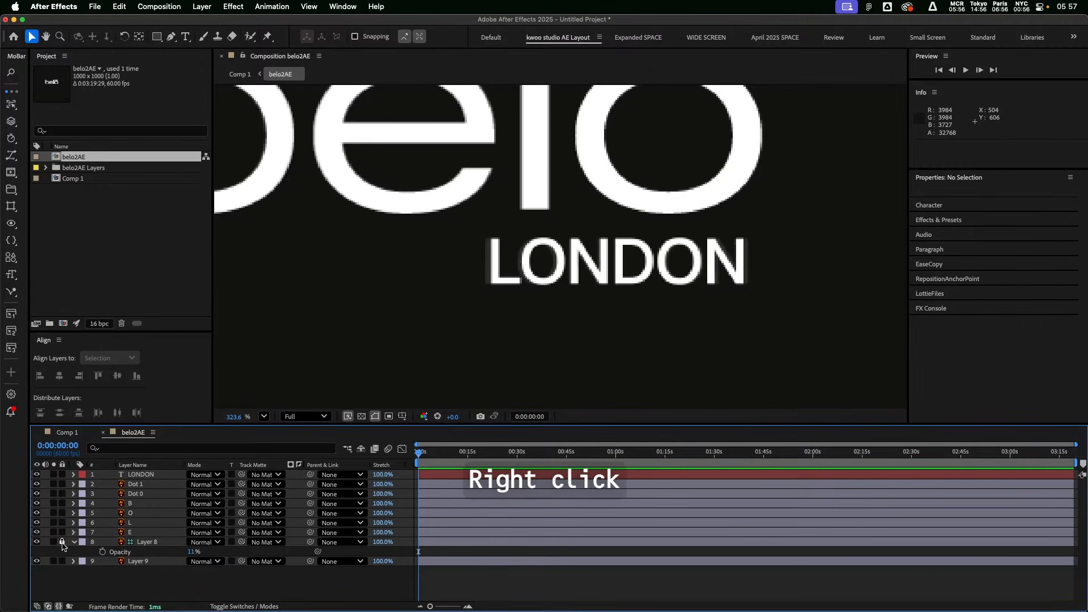
Step: Unlock Layer 8, open its original artwork in Illustrator to check the LONDON text's size, and return to After Effects
right_click(168, 546)
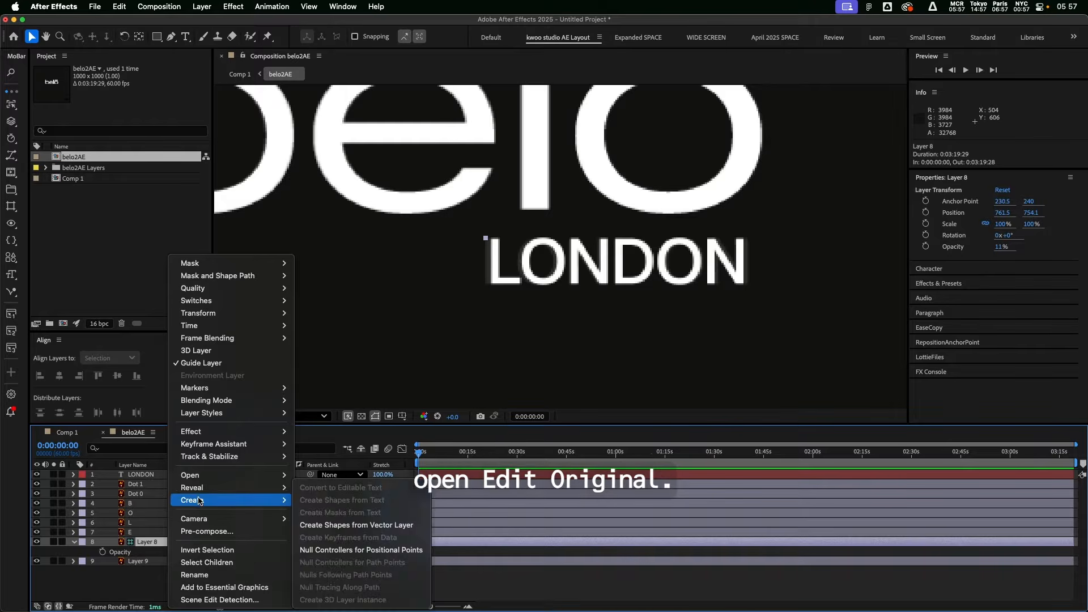
mouse_move(227, 475)
left_click(326, 513)
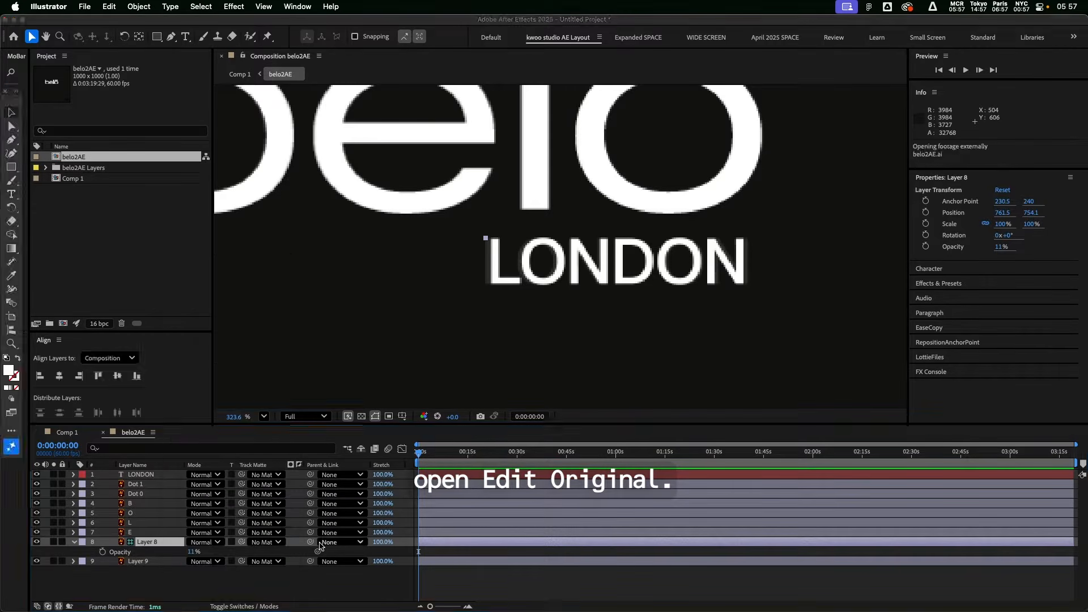
left_click(513, 345)
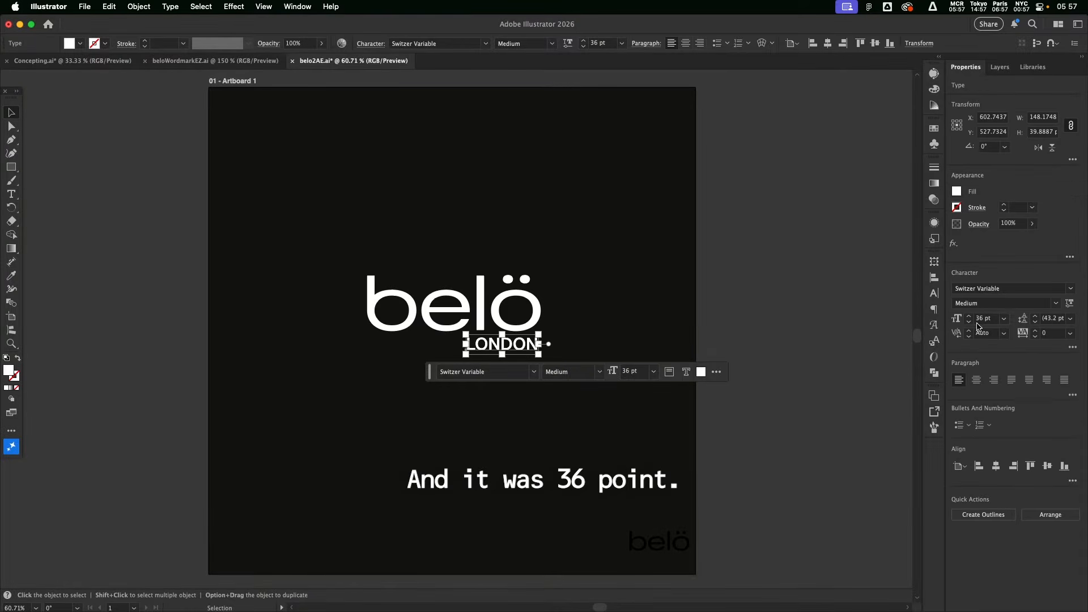
key("super+Tab")
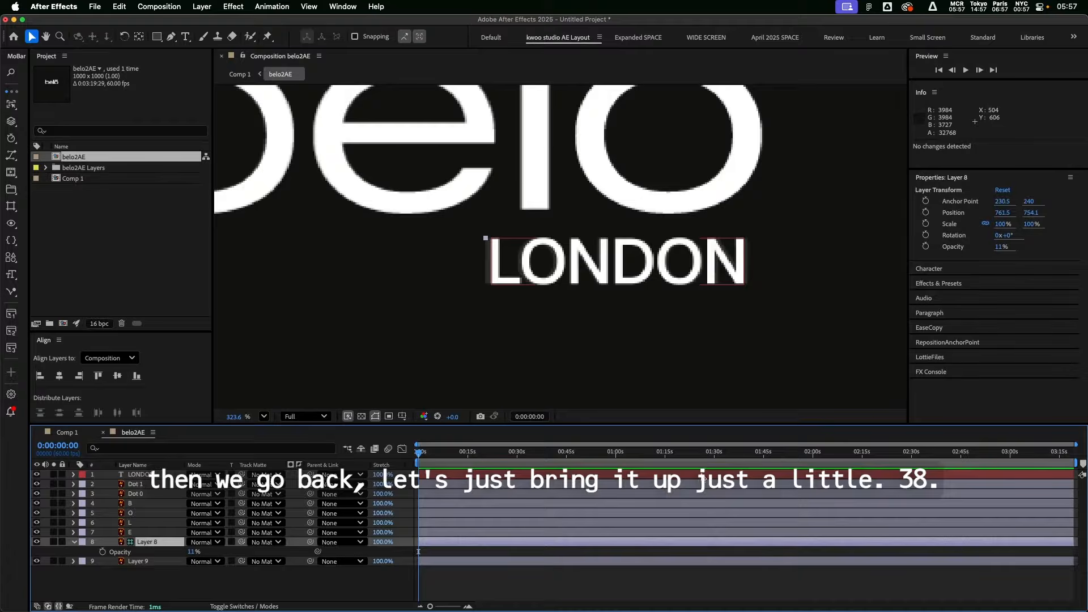
Step: Set the LONDON text's size to 38 px and nudge it left over the guide lettering, to about 599, 527
left_click(704, 477)
left_click_drag(944, 313, 951, 342)
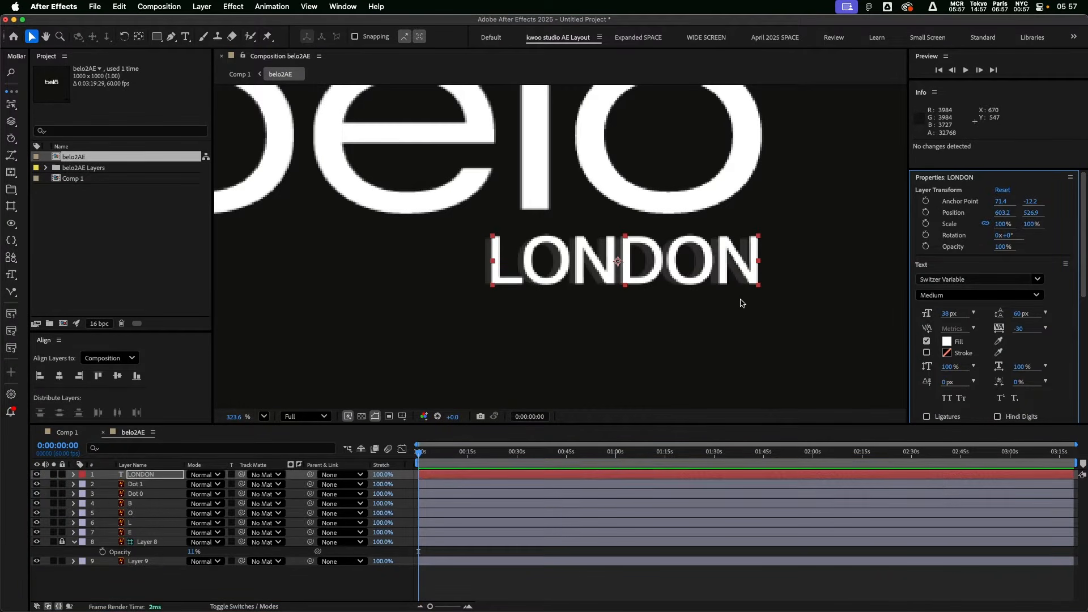
key("Left")
key("Left")
key("Left")
key("Left")
key("Left")
key("Left")
key("Left")
key("Left")
key("Left")
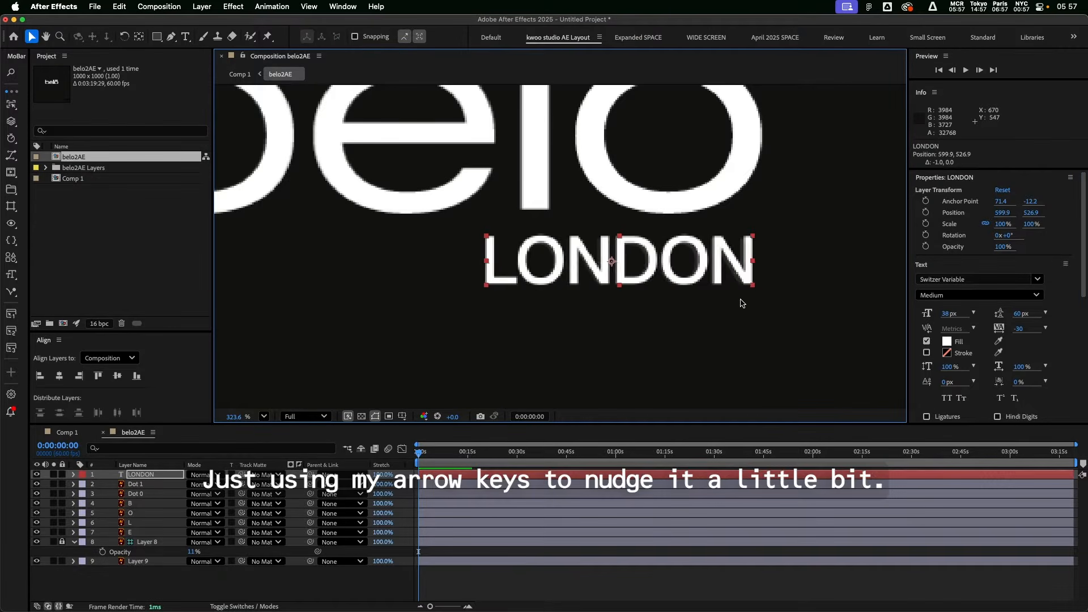
key("Left")
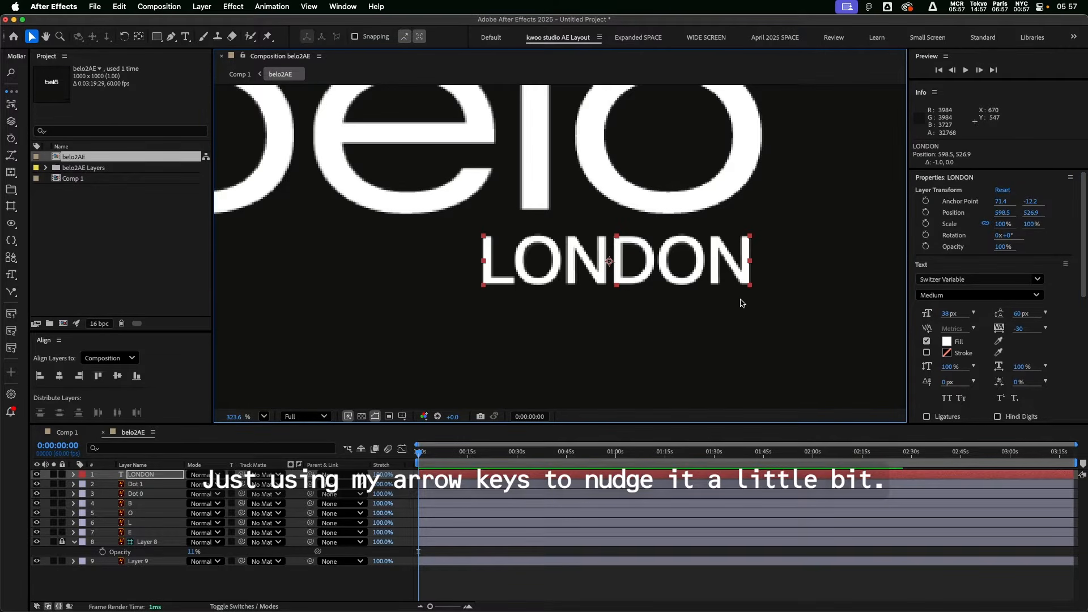
left_click(742, 304)
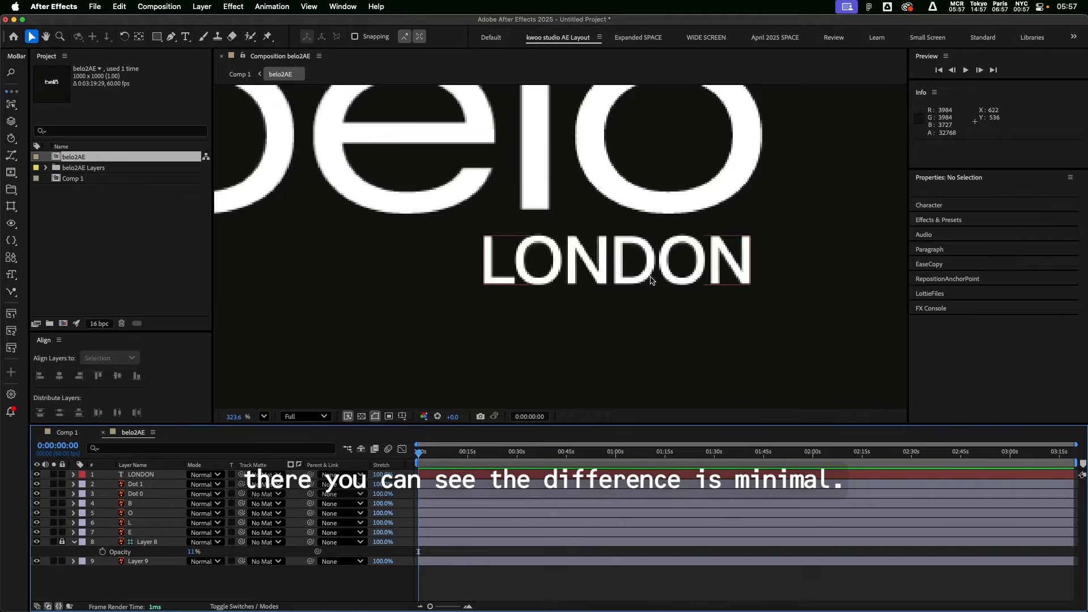
Step: Change the wording of the editable LONDON text under the wordmark to PARIS
scroll(651, 274, "up", 3)
scroll(643, 273, "up", 3)
scroll(680, 289, "down", 2)
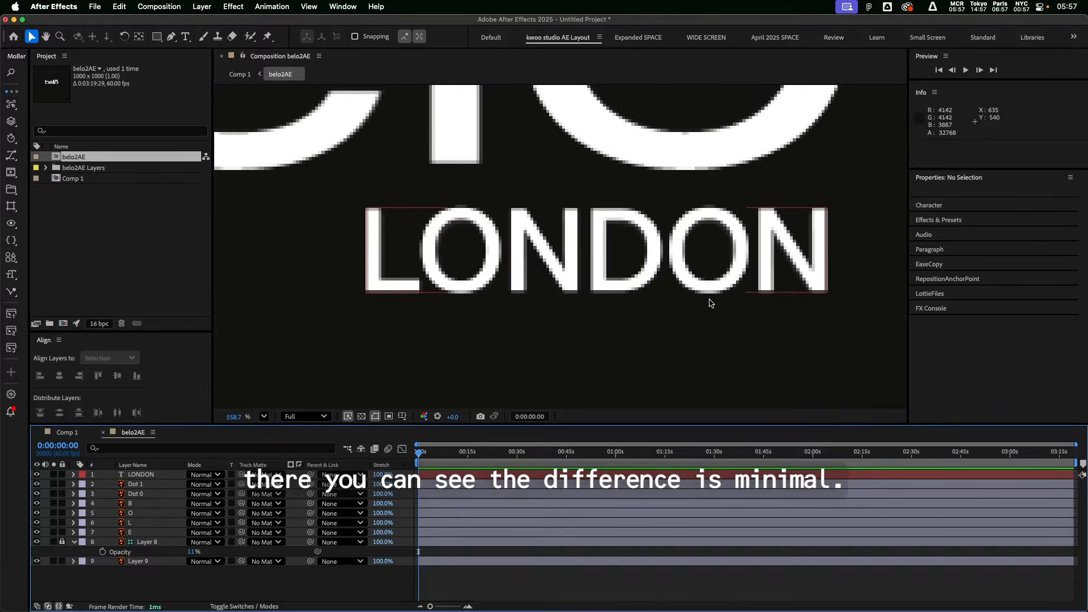
scroll(699, 353, "down", 5)
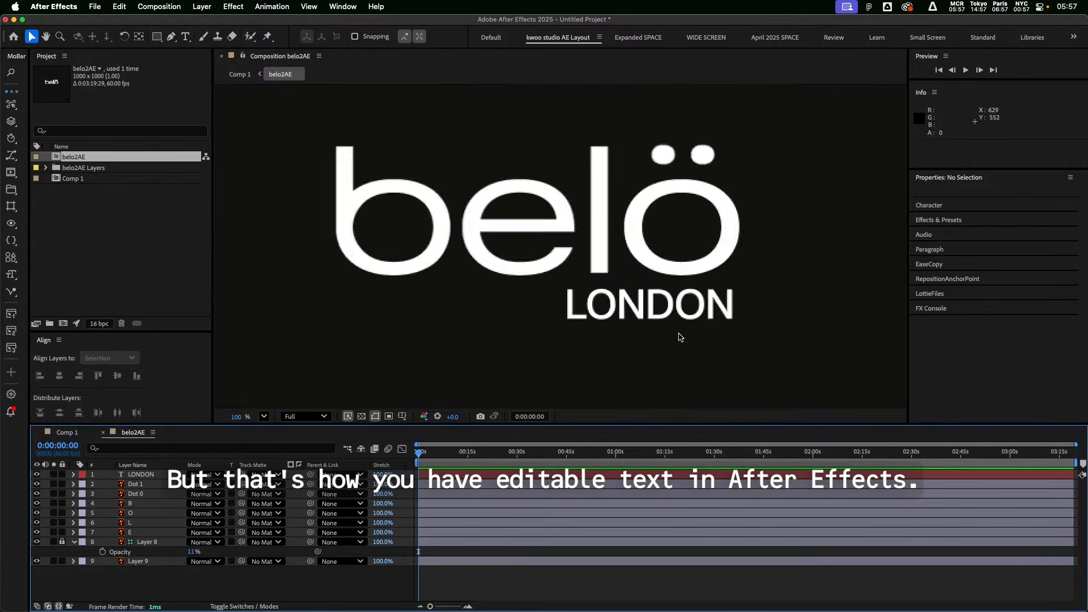
scroll(678, 338, "up", 2)
left_click_drag(680, 275, 680, 271)
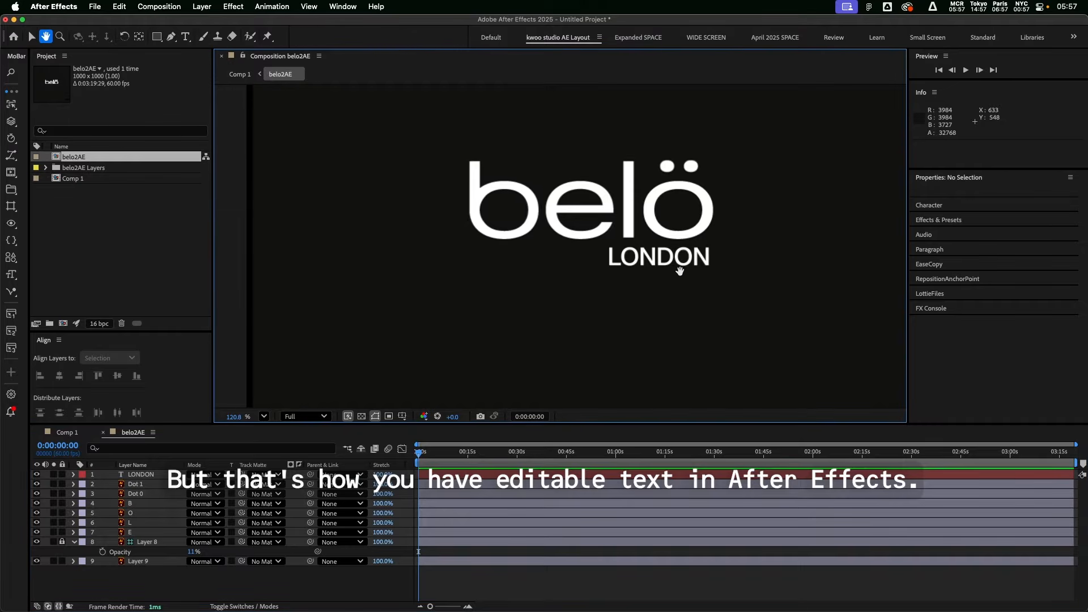
key("v")
double_click(683, 278)
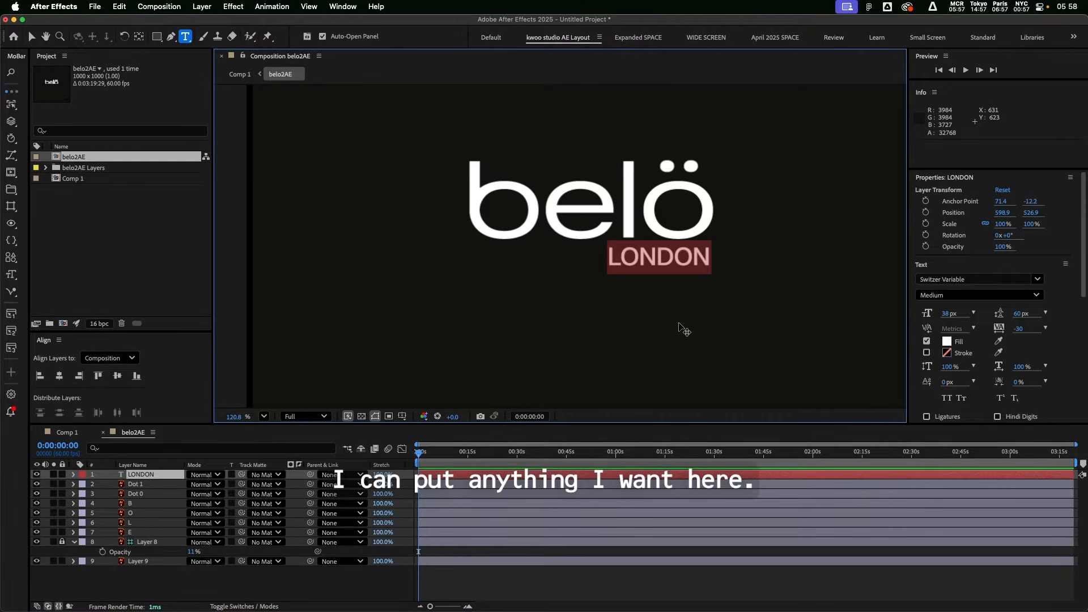
type("PARIS")
key("Escape")
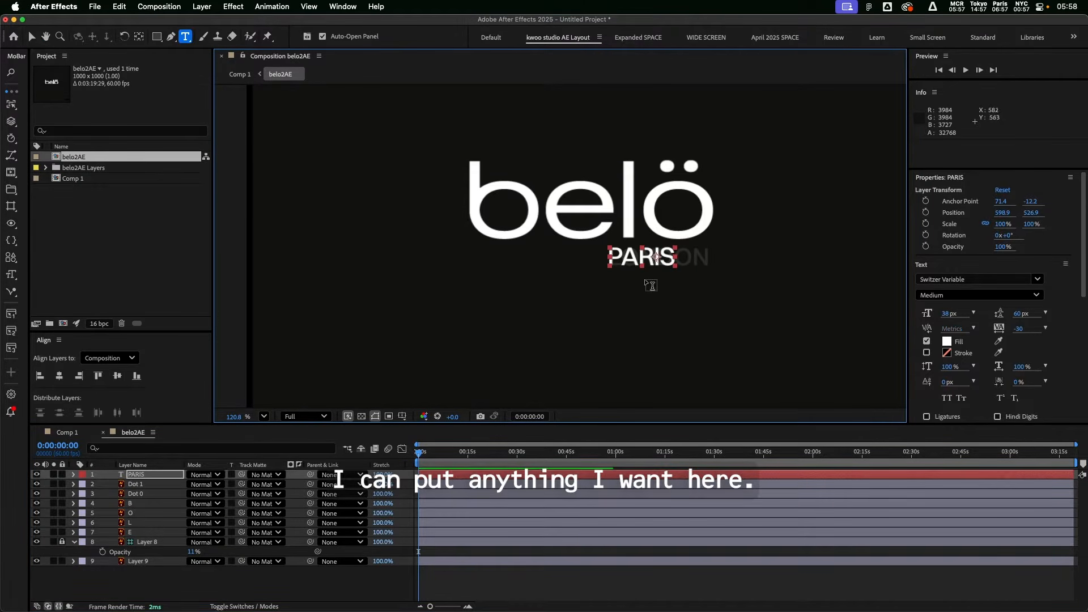
Step: Try TOKYO and NEW YORK as the text under the wordmark, shift it left to about 560, 527, and undo back to LONDON
double_click(647, 258)
type("TOKYO")
double_click(647, 258)
type("NEWTO")
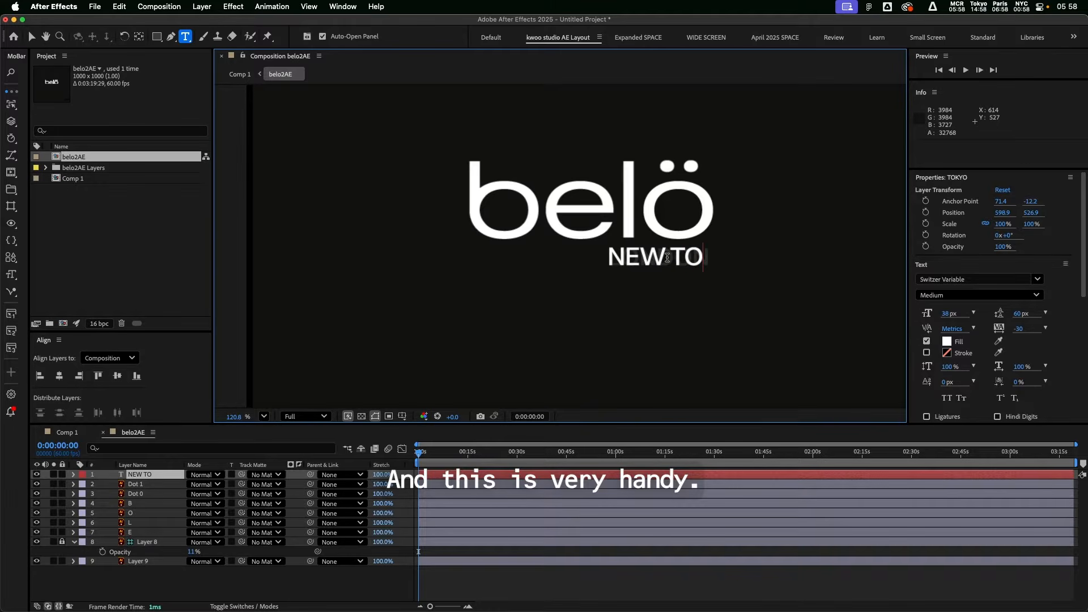
key("BackSpace")
key("BackSpace")
type("YORK")
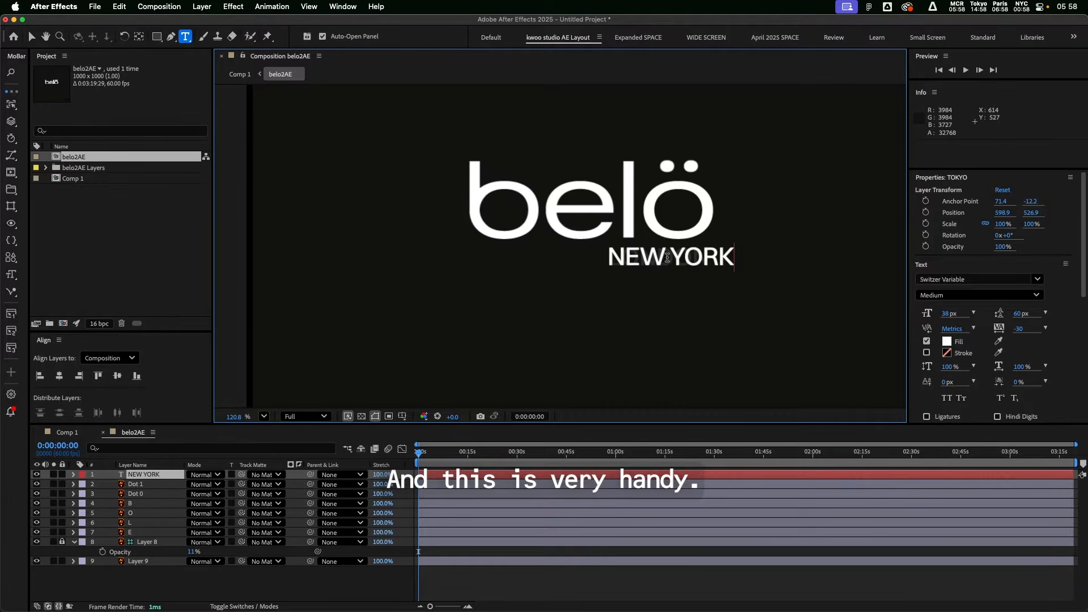
key("Escape")
key("v")
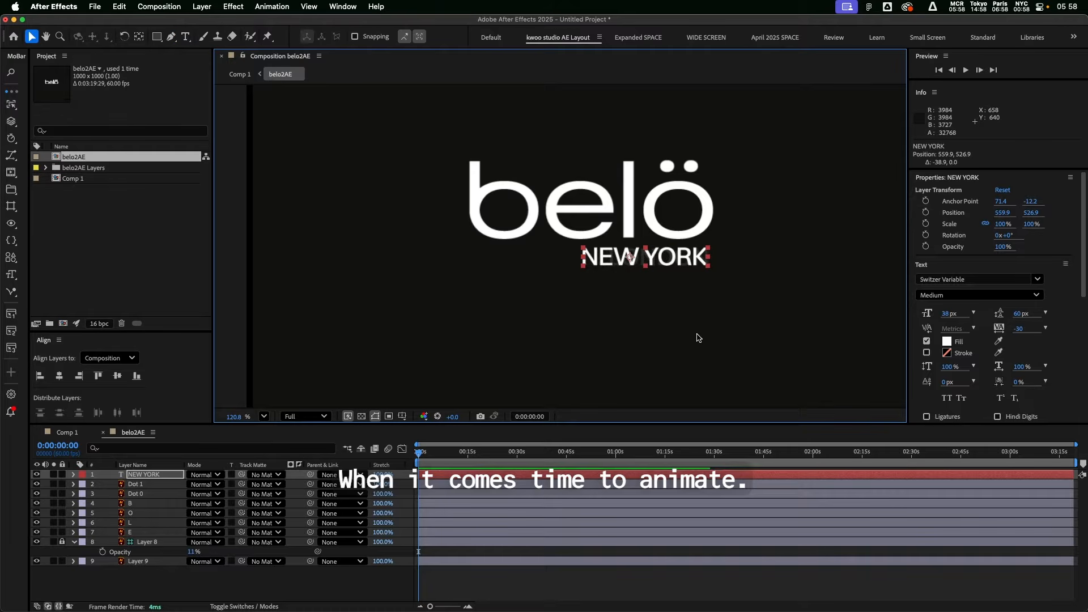
key("cmd+z")
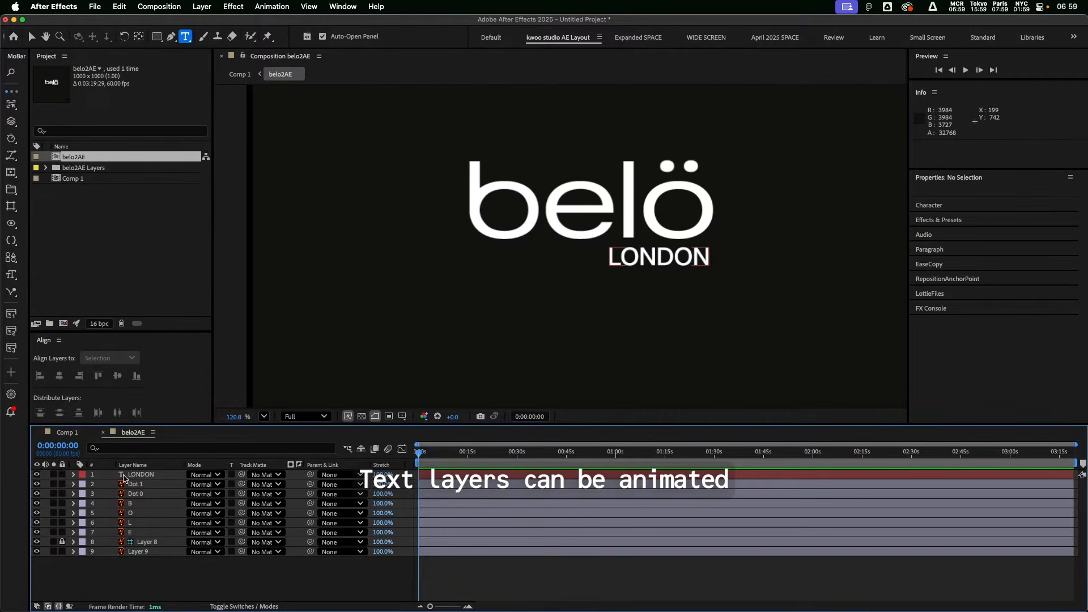
Step: Examine the properties that can be animated on the LONDON text layer without adding an animator
left_click(137, 476)
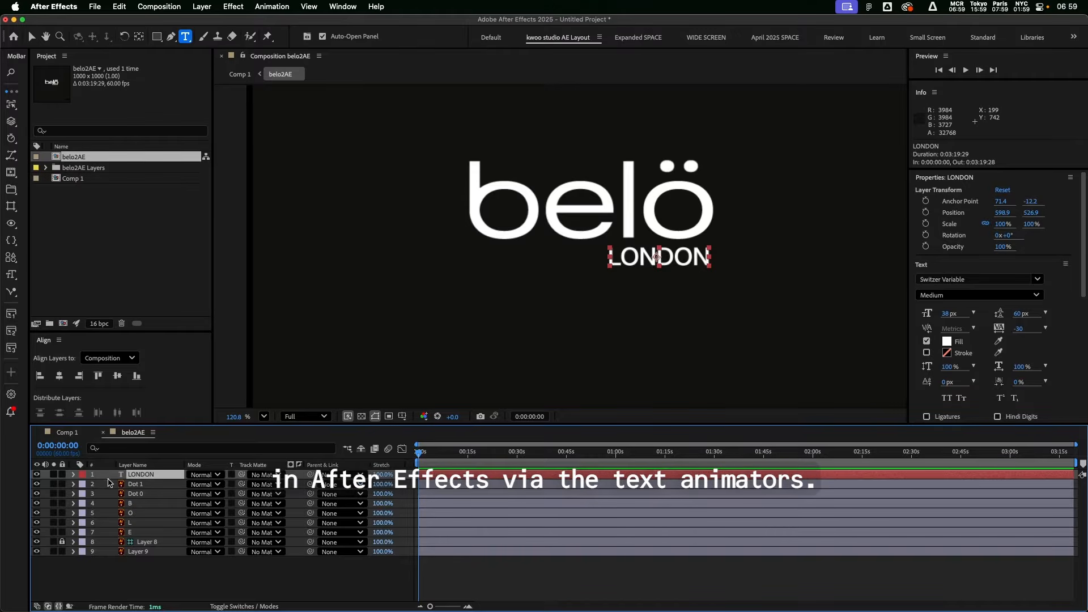
left_click(76, 476)
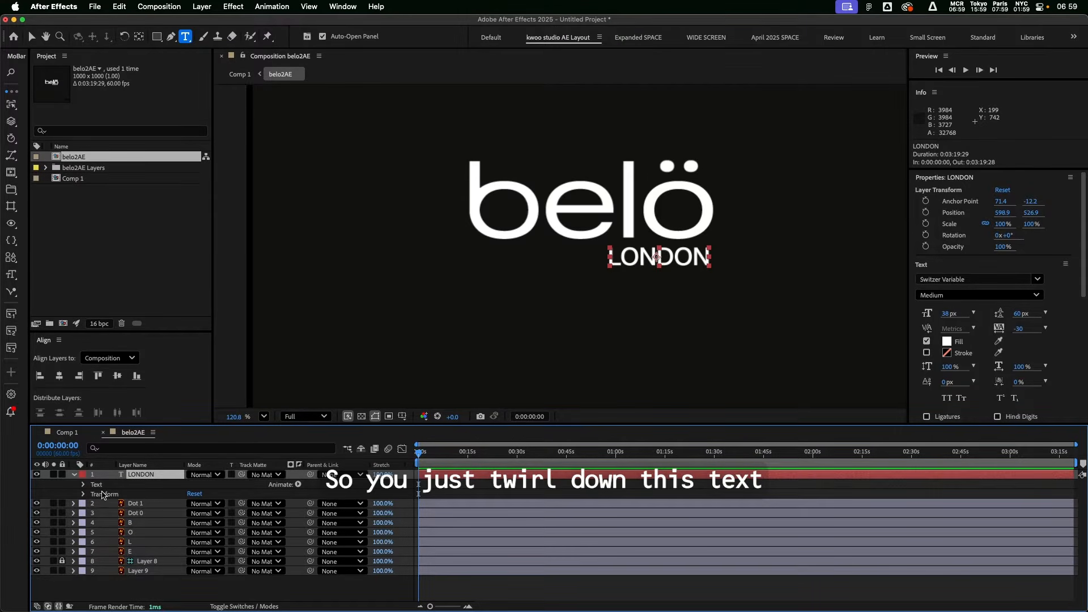
left_click(75, 476)
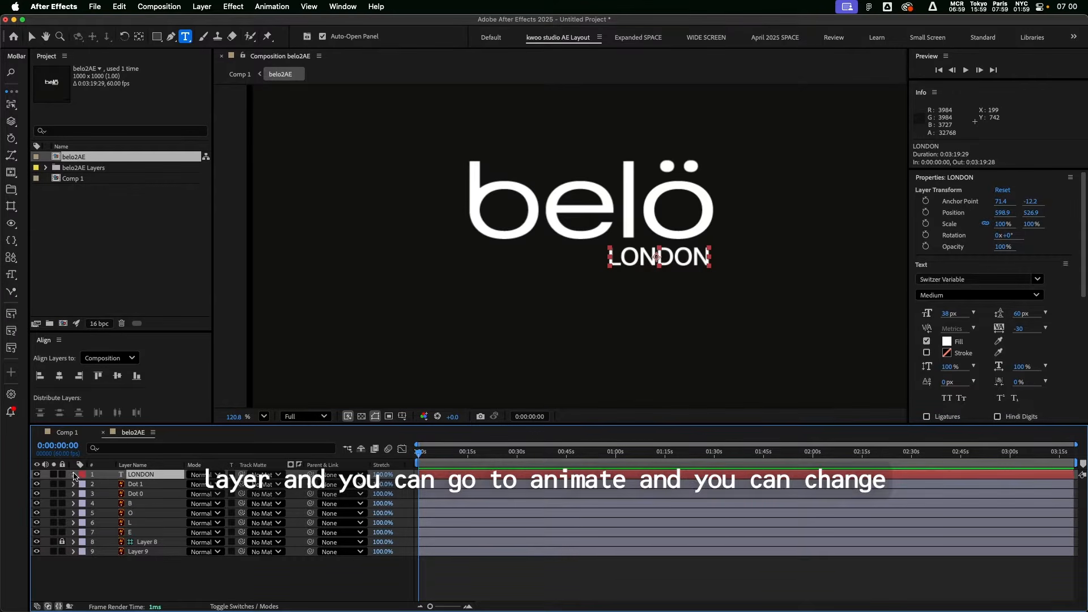
left_click(74, 475)
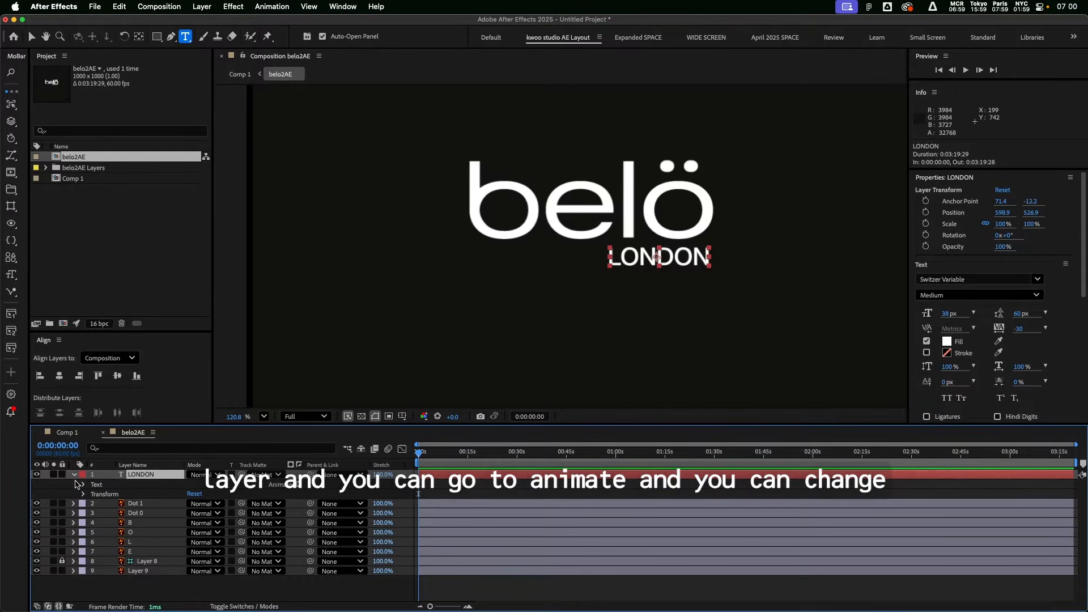
left_click(297, 485)
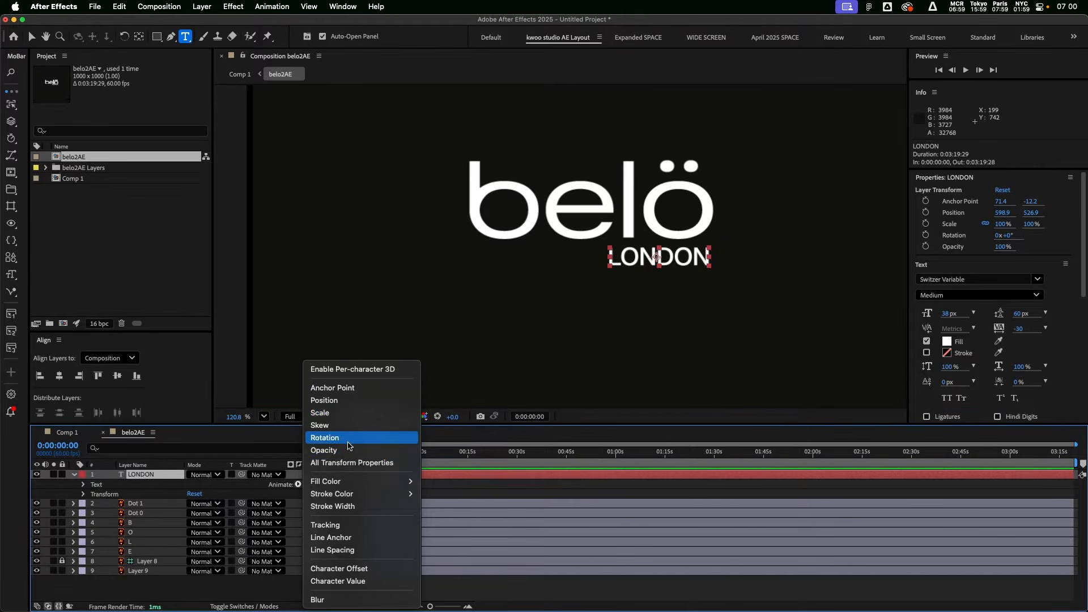
key("Escape")
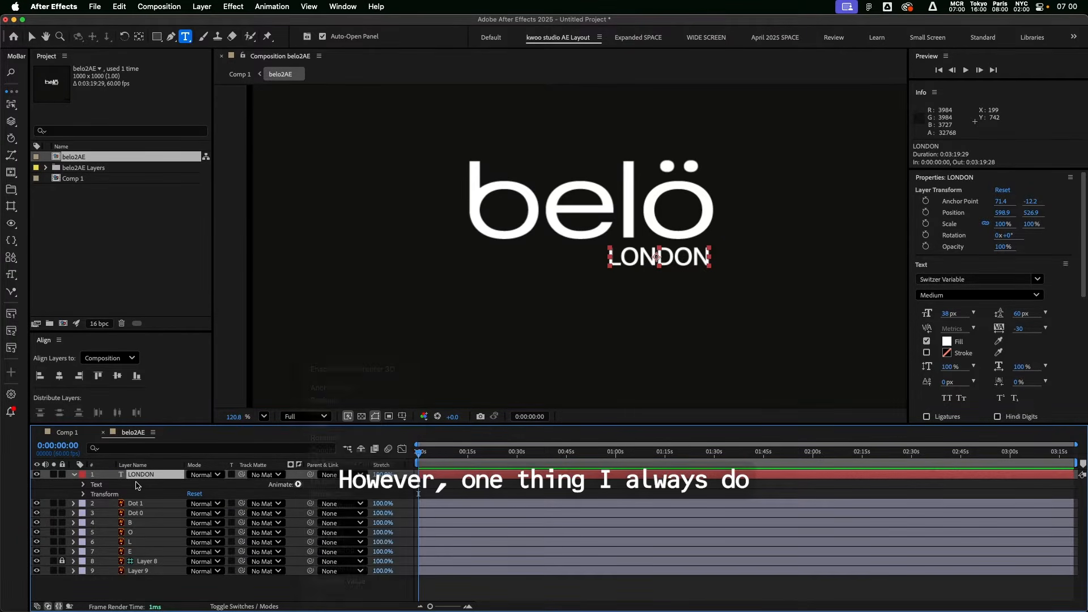
left_click(74, 474)
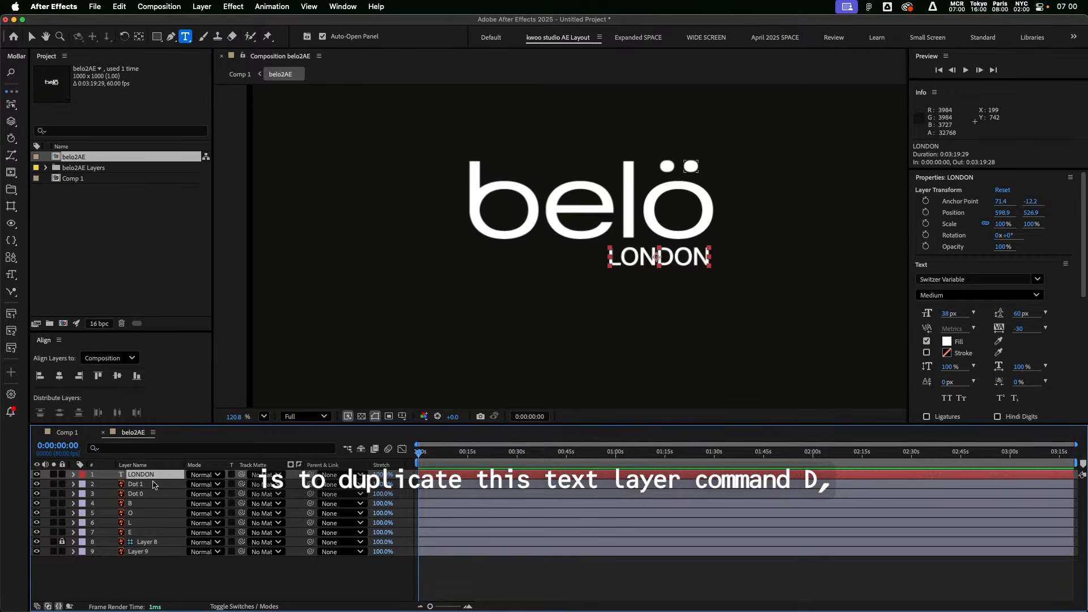
Step: Create shapes from a duplicate of the LONDON text layer and delete the leftover LONDON 2 text layer
key("super+d")
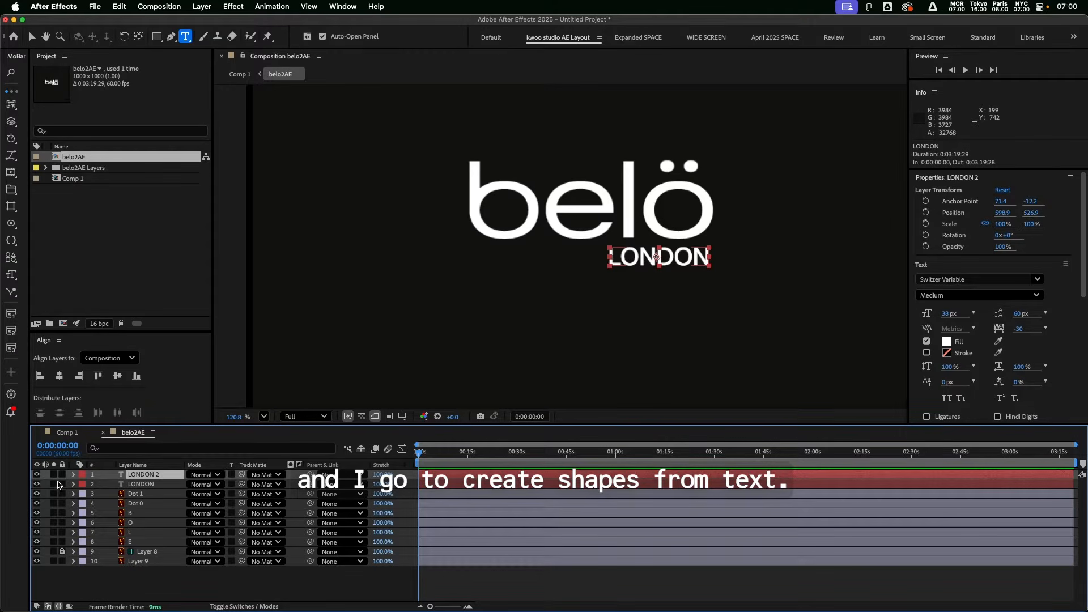
right_click(151, 477)
mouse_move(253, 502)
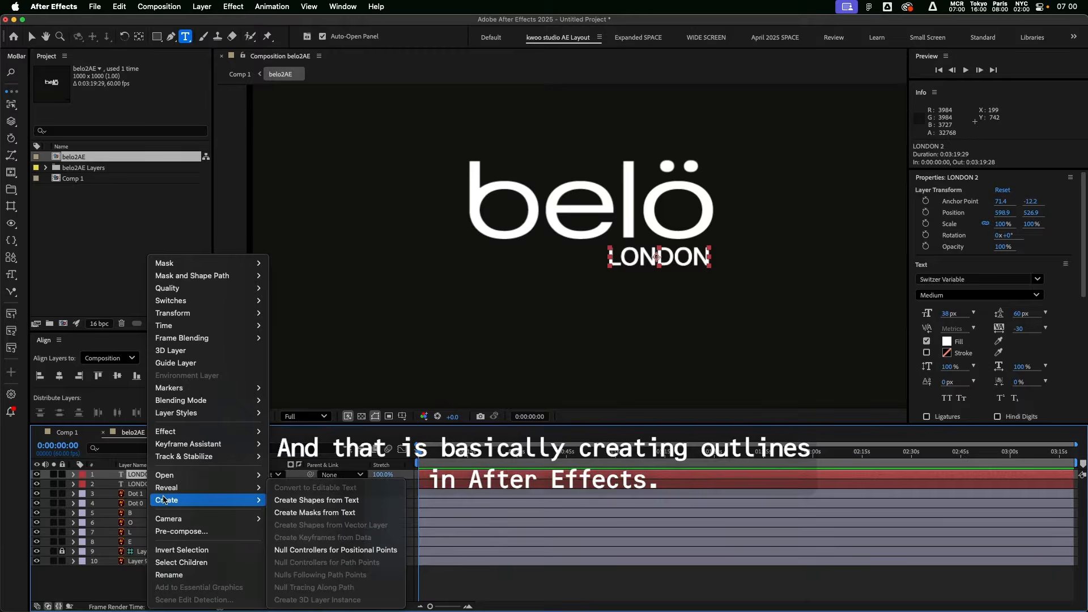
left_click(317, 500)
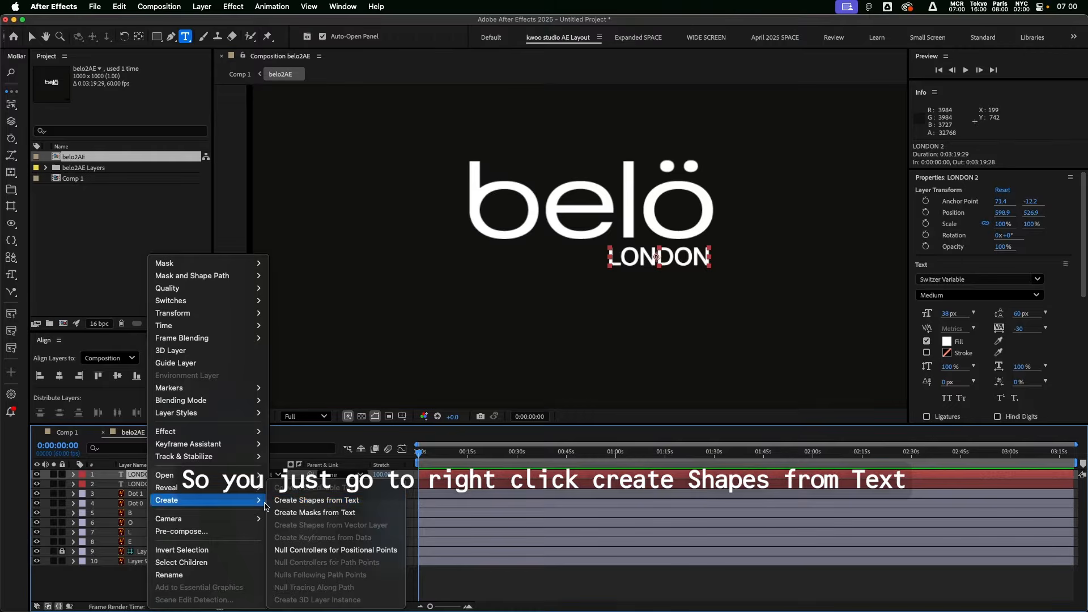
right_click(142, 478)
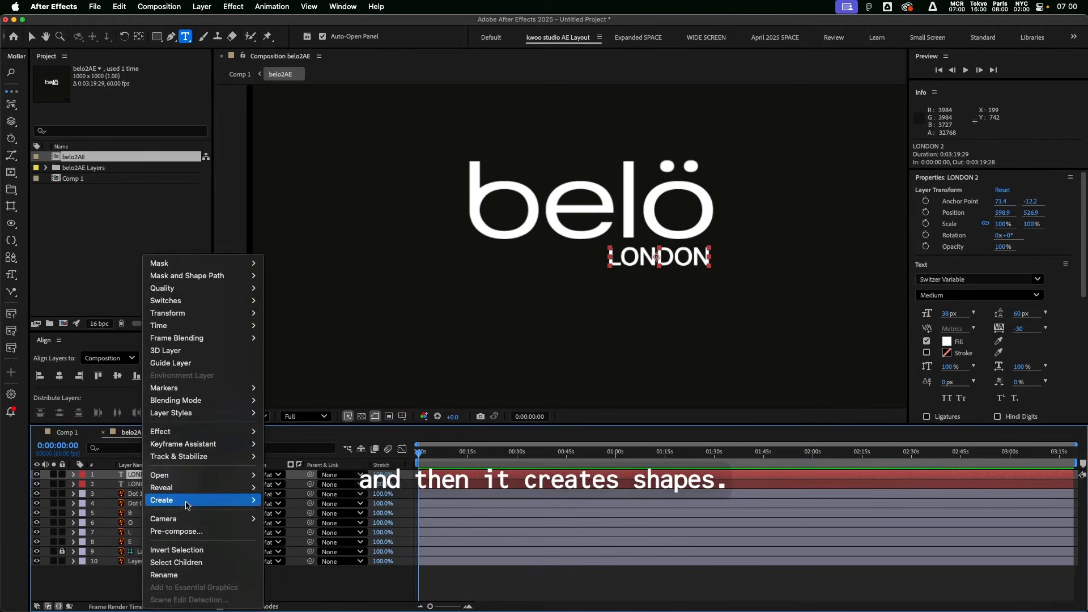
left_click(325, 502)
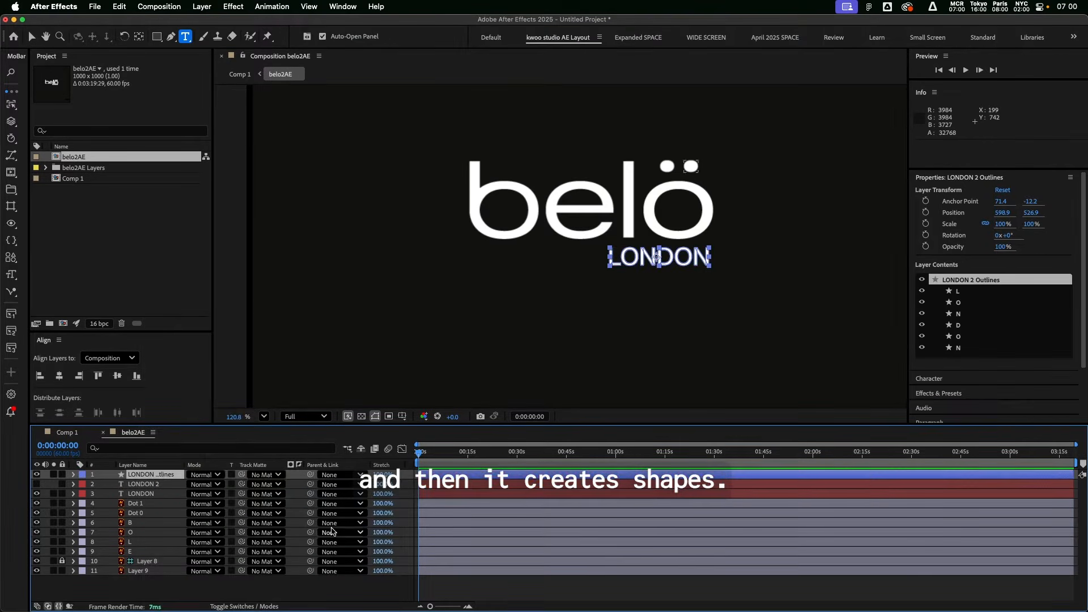
left_click(142, 485)
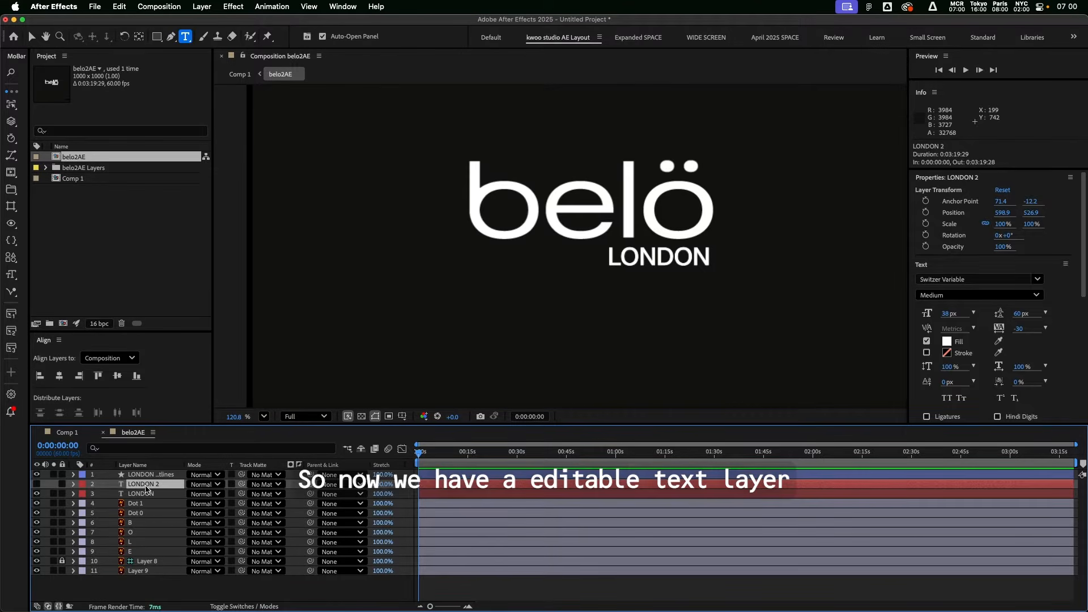
key("Delete")
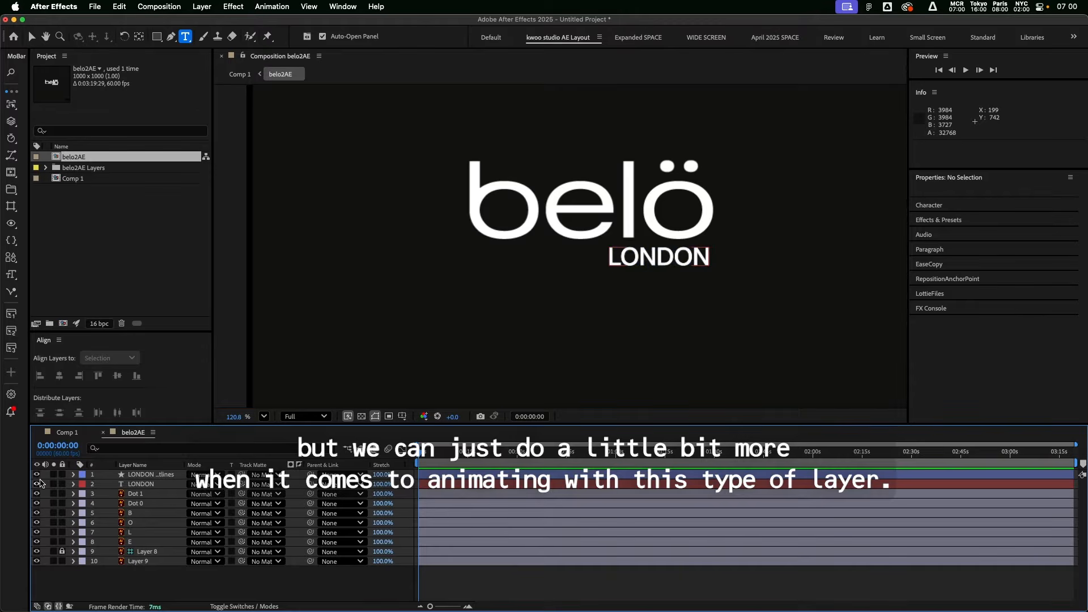
Step: Compare the editable LONDON text with its outlines layer by toggling their visibility, leaving the text hidden and the outlines shown
left_click(37, 484)
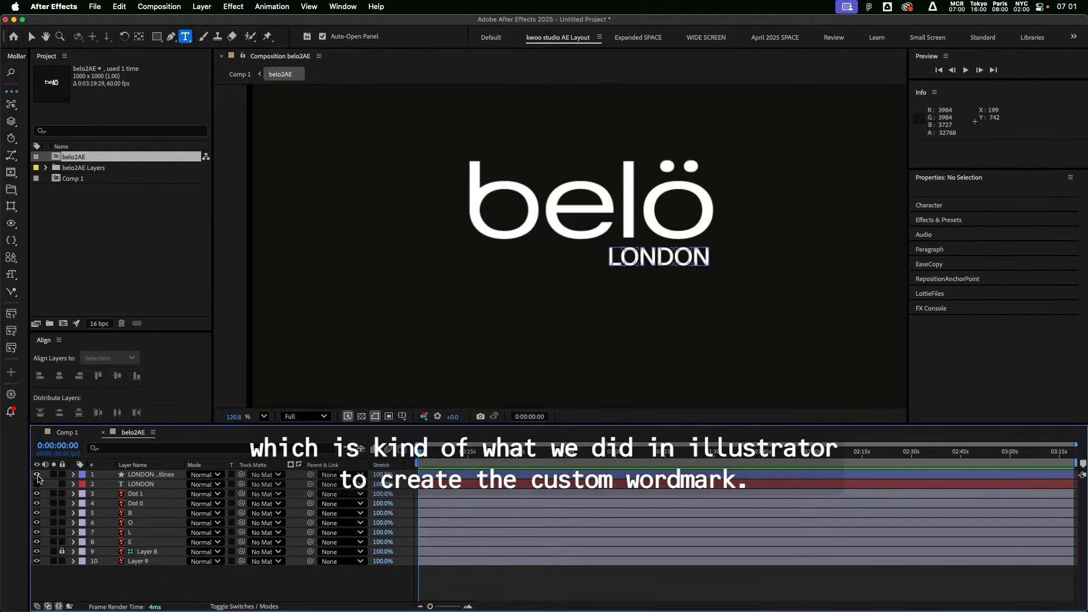
left_click(37, 476)
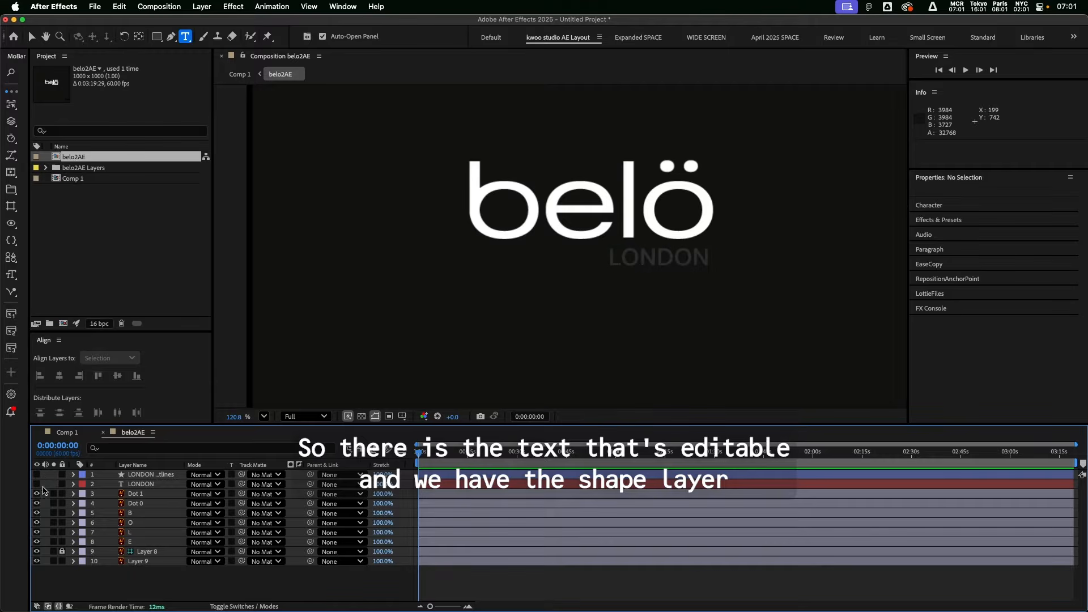
left_click(37, 484)
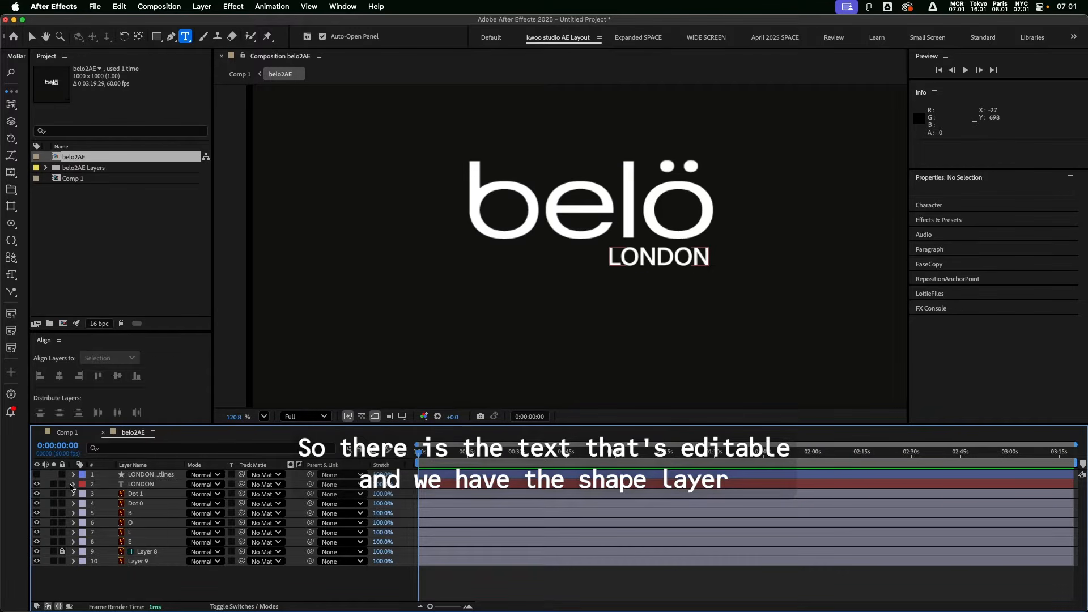
left_click(124, 486)
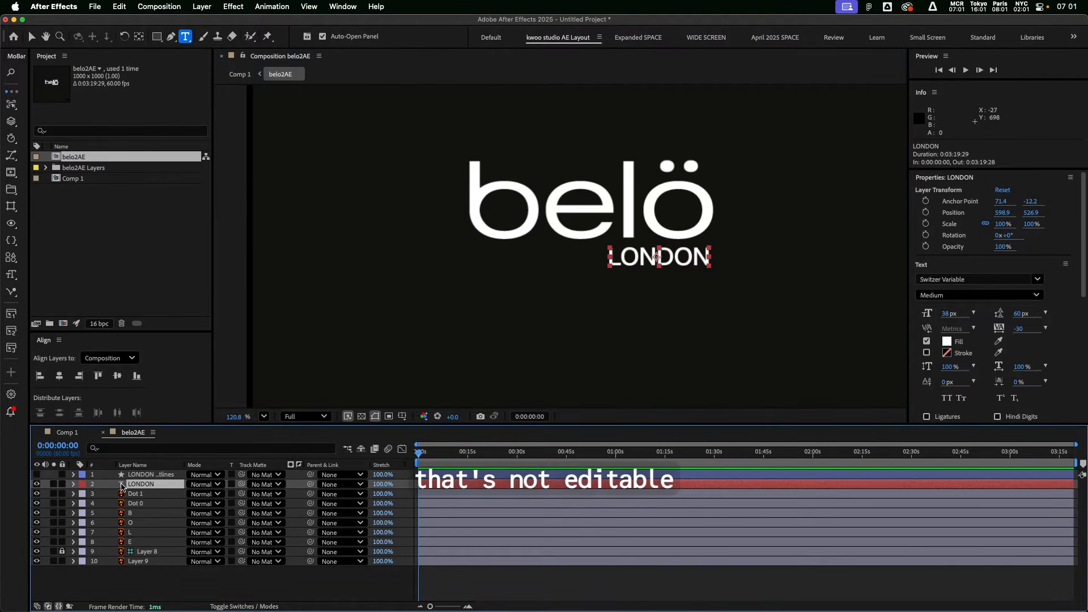
left_click(37, 485)
left_click(37, 475)
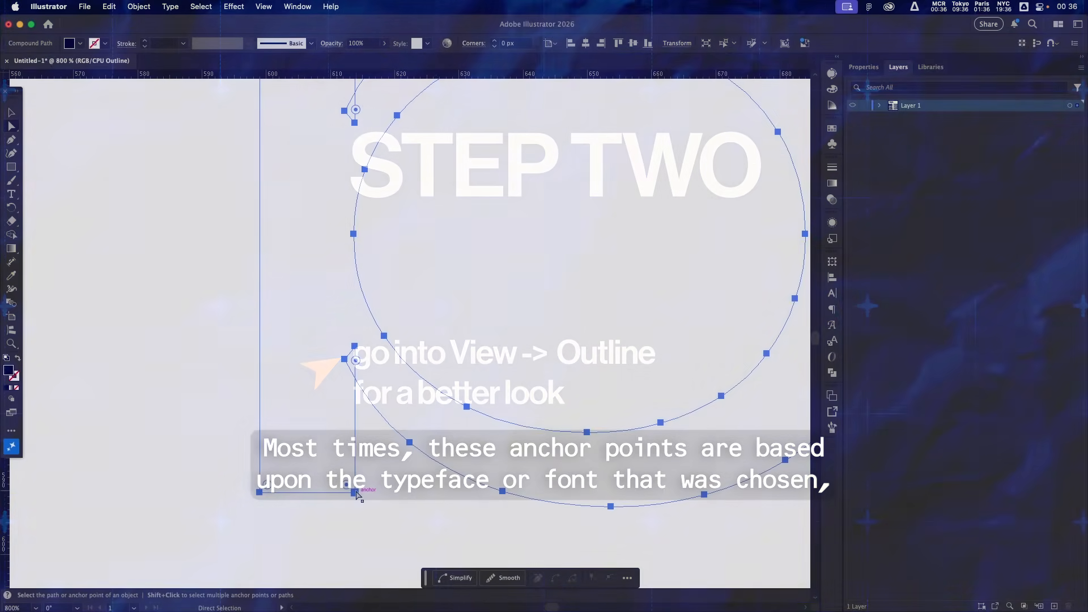
Step: In Illustrator, raise the two bottom anchor points of the b's stem to just above the bowl's lower notch and leave outline view
left_click(355, 493)
left_click(259, 492, "shift")
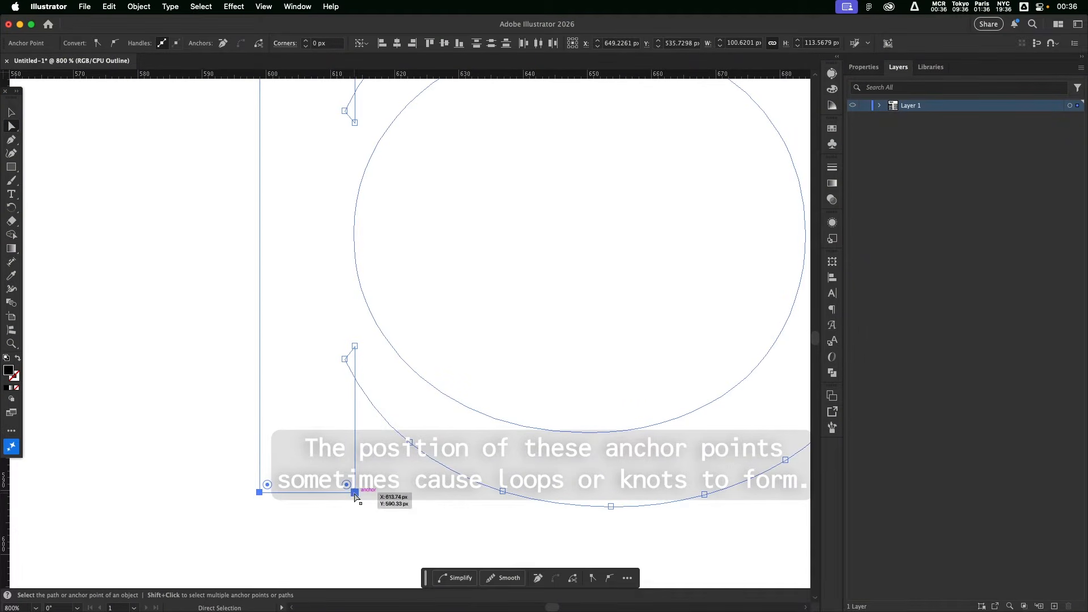
left_click_drag(355, 492, 363, 316)
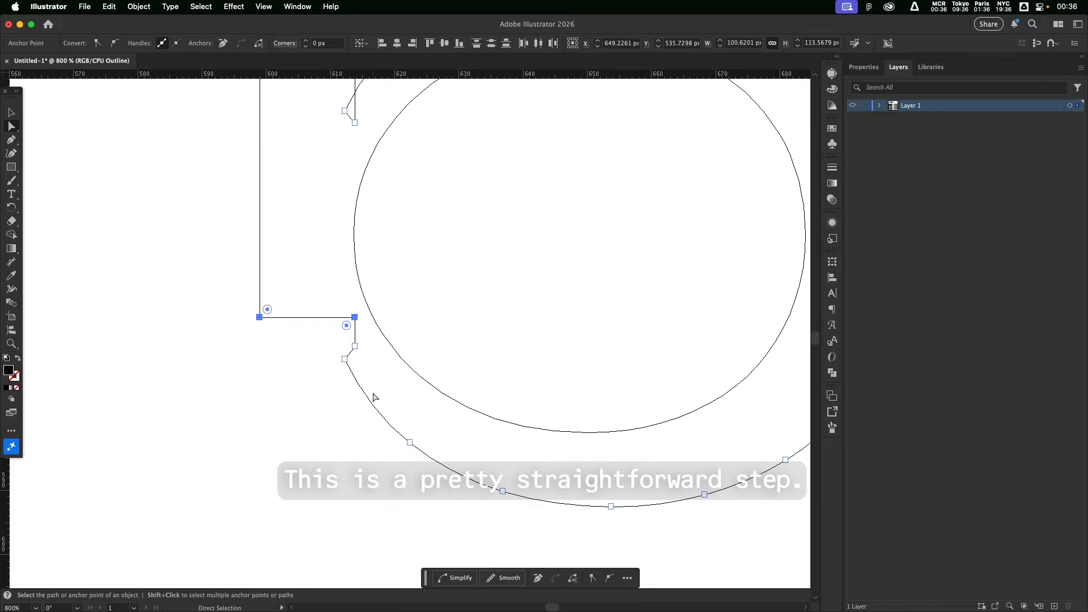
key("v")
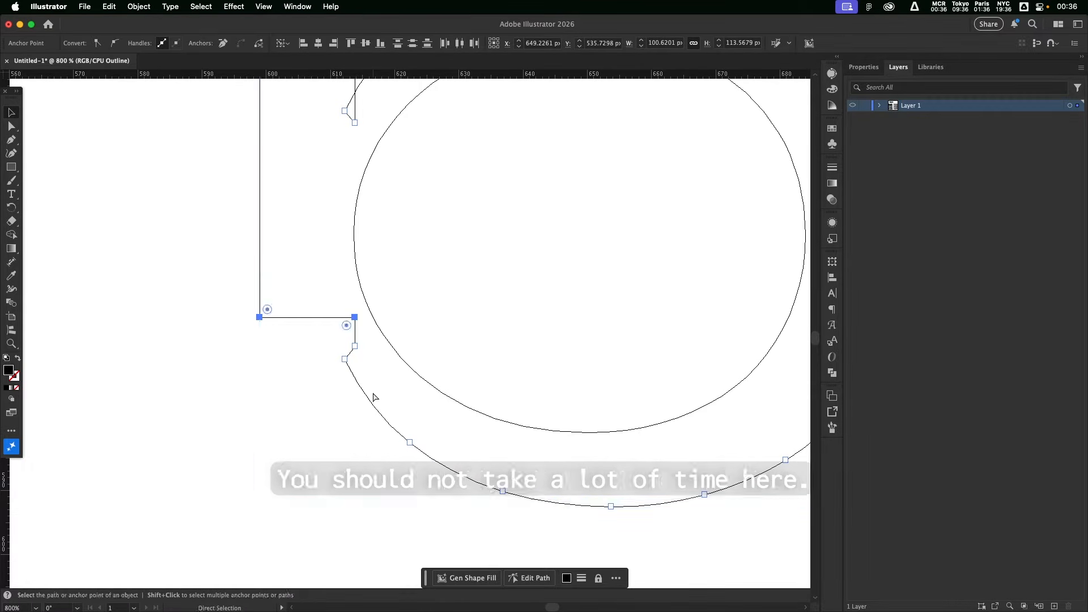
key("super+y")
left_click(242, 439)
scroll(241, 439, "down", 5)
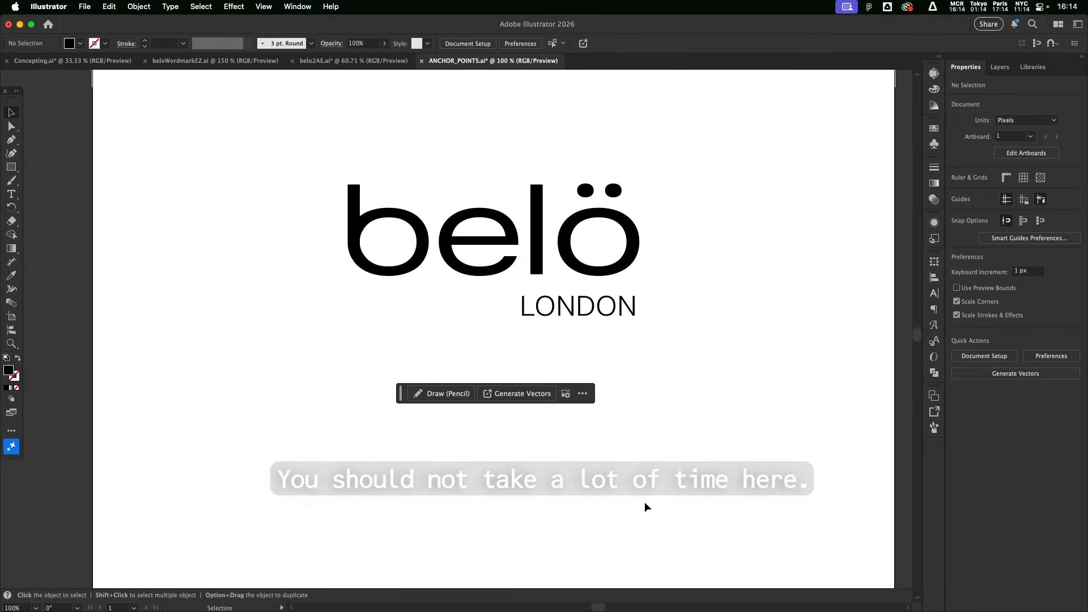
Step: Select the grouped belö LONDON artwork and look up the Create Outlines command for converting text to shapes
left_click(491, 278)
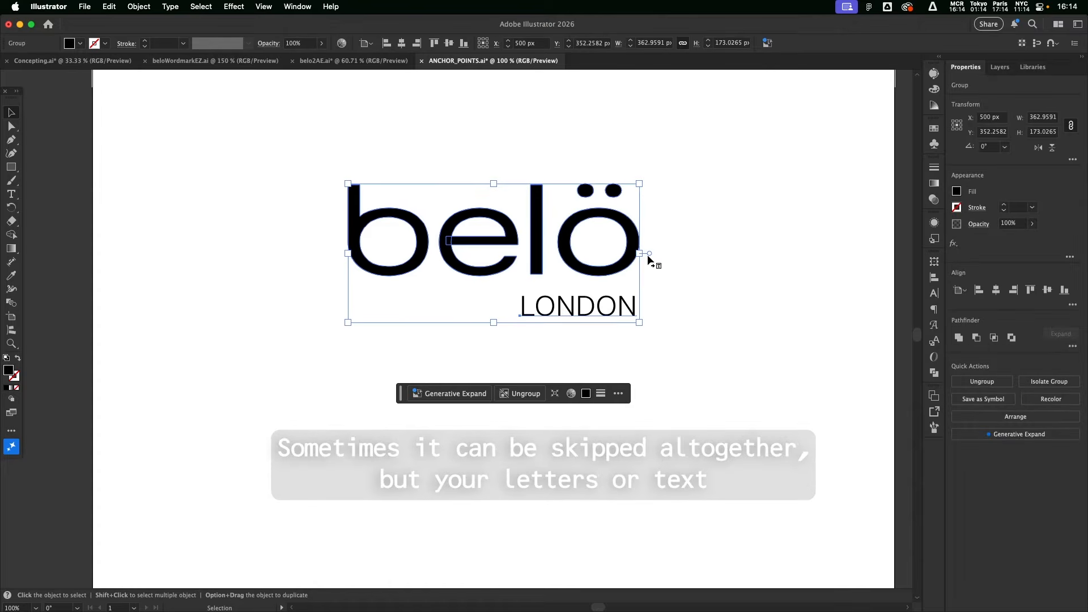
left_click(172, 8)
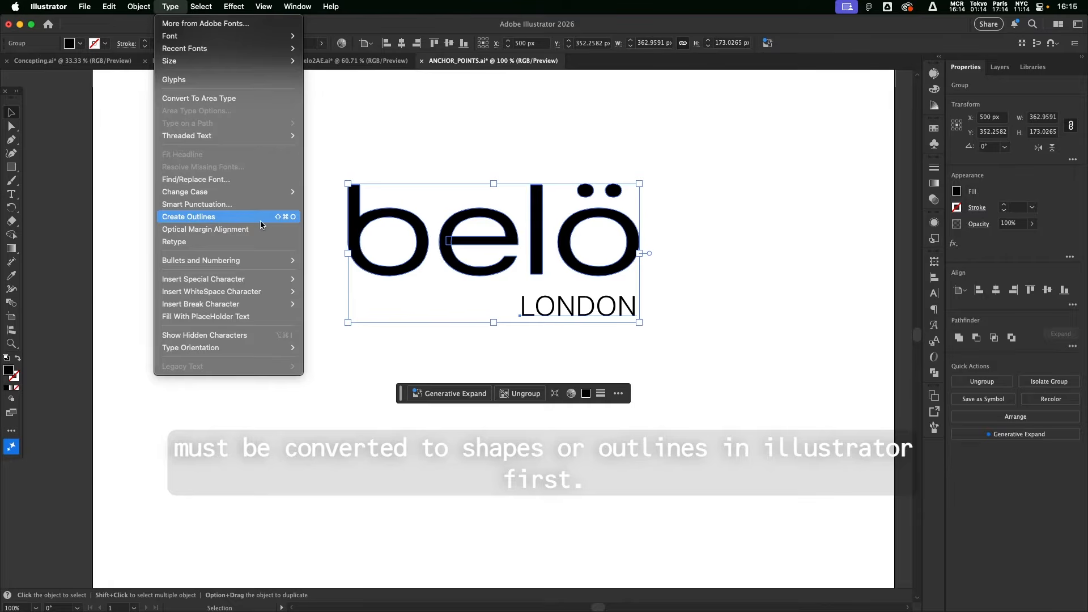
left_click(285, 220)
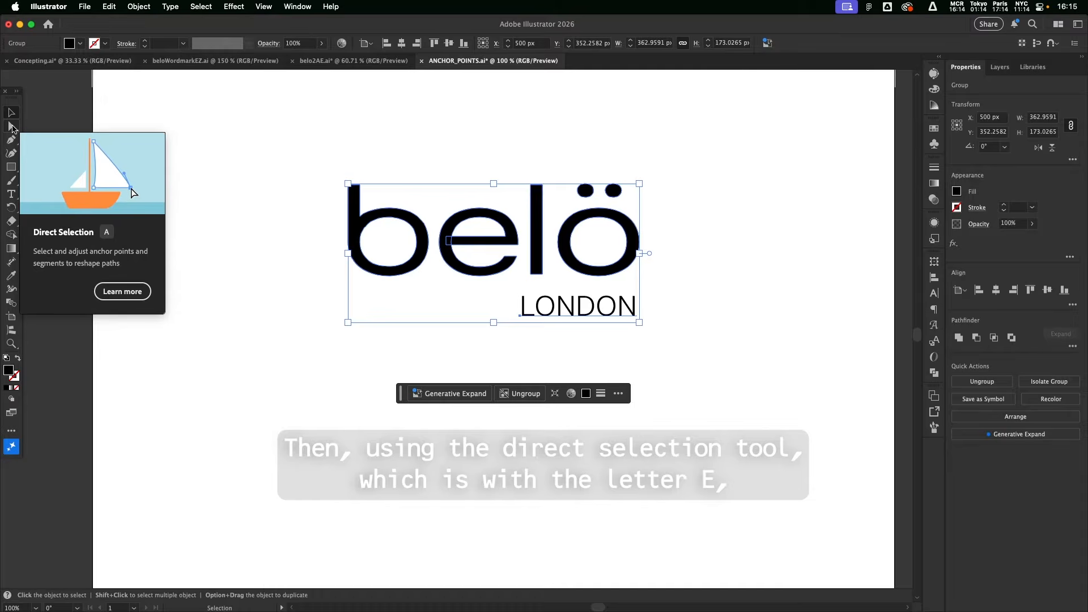
Step: Use the Direct Selection tool to inspect the wordmark's anchor points, selecting the LONDON text and the letter b individually
left_click(12, 127)
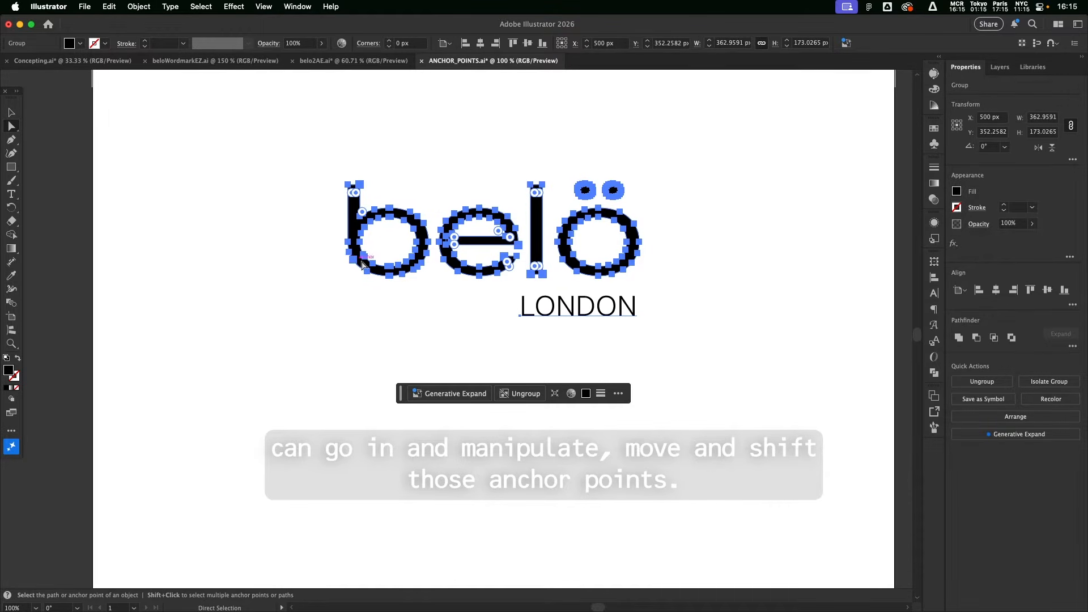
left_click(488, 330)
left_click(544, 313)
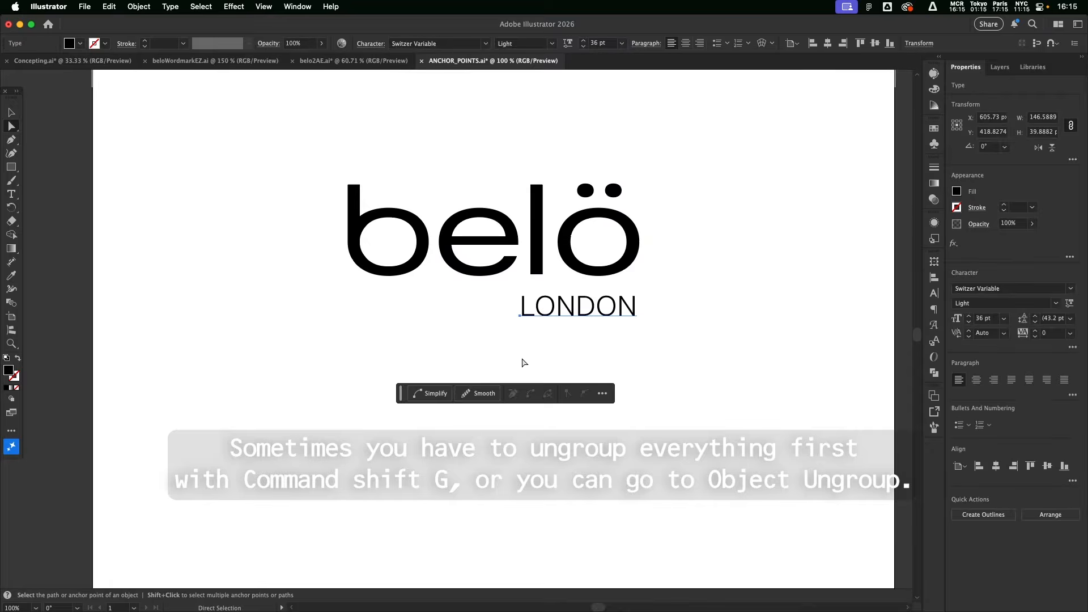
left_click(369, 306)
left_click(352, 221)
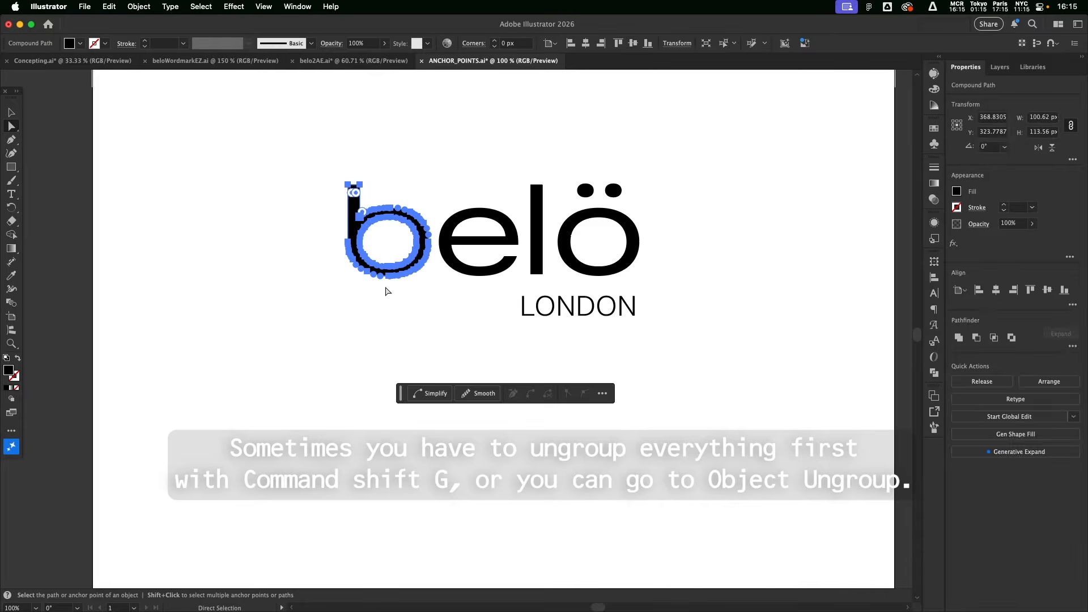
Step: Select the belö LONDON artwork as a whole and ungroup it so its parts can be edited individually
left_click(323, 185)
left_click_drag(323, 186, 684, 355)
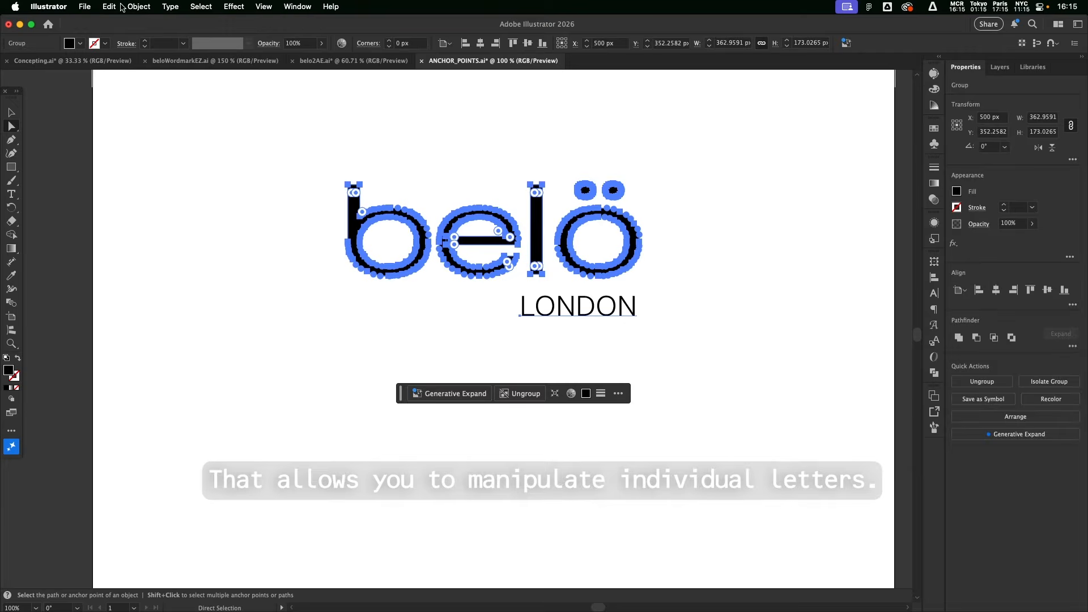
left_click(131, 7)
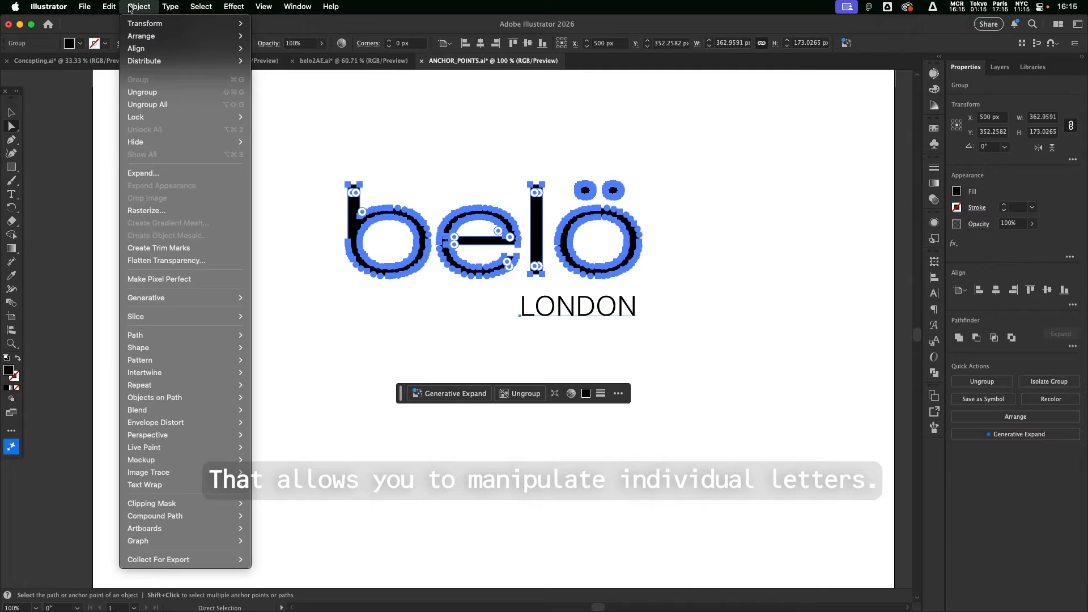
left_click(142, 92)
left_click(293, 299)
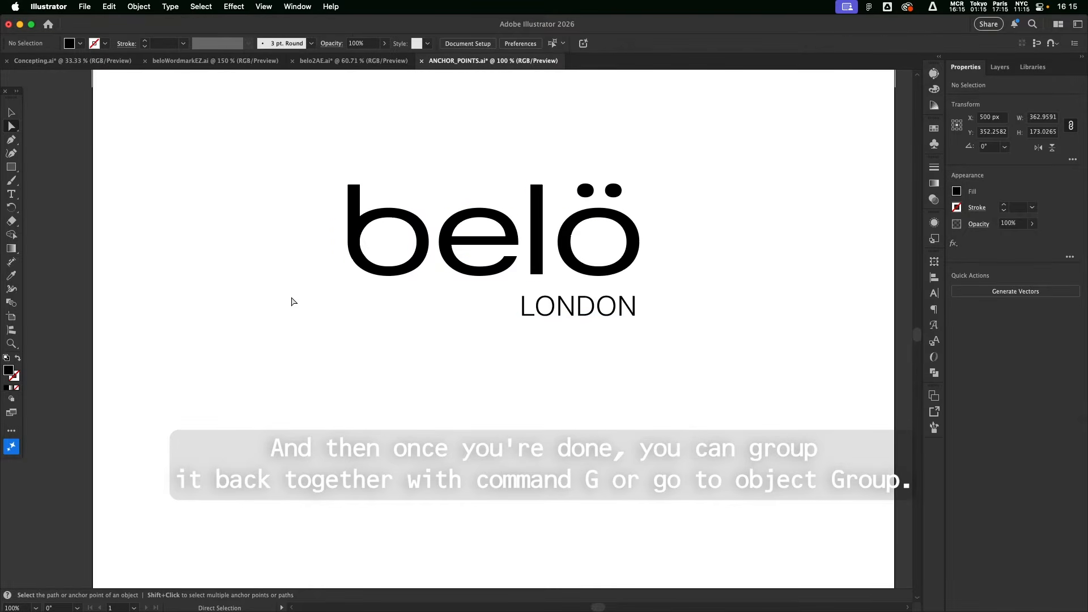
Step: Convert the LONDON text to vector shapes with Create Outlines
left_click(569, 313)
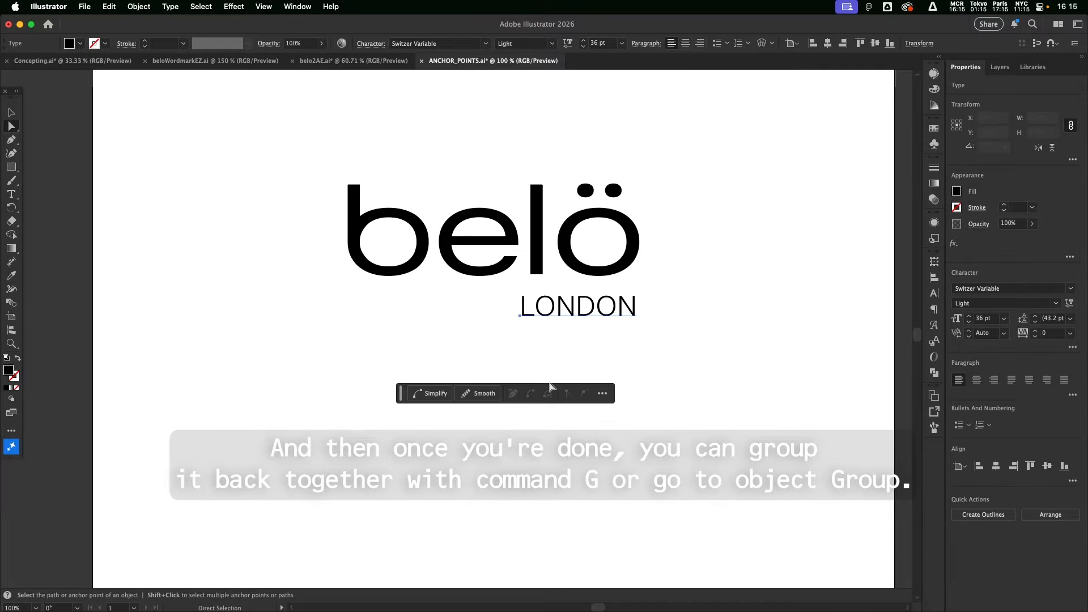
left_click(169, 6)
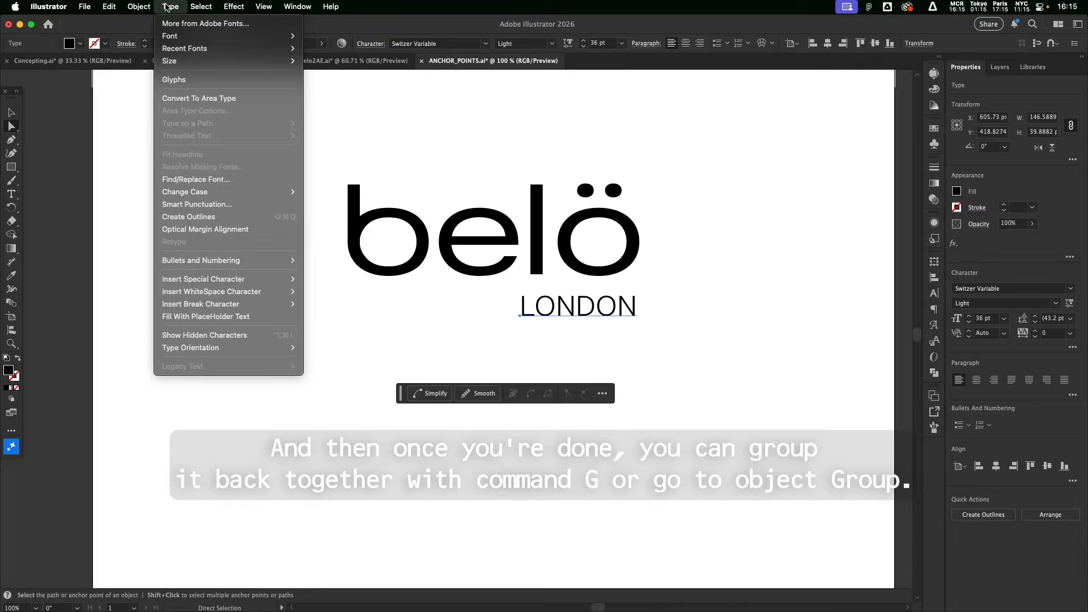
left_click(198, 217)
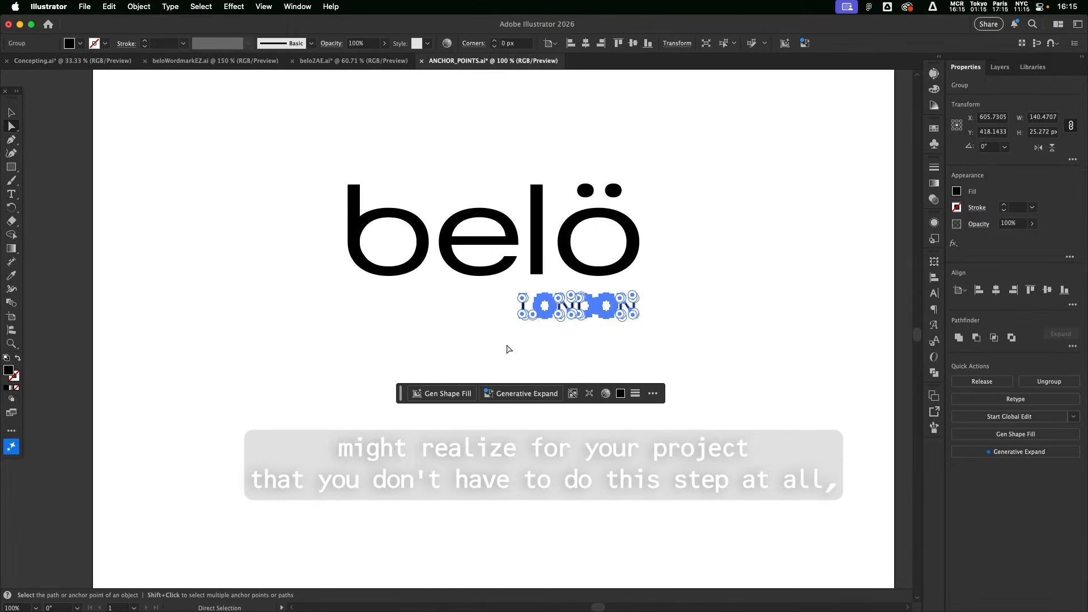
Step: Inspect the outlined LONDON letters by selecting the anchor points of individual letters, and clear the selection
left_click(560, 355)
left_click(584, 309)
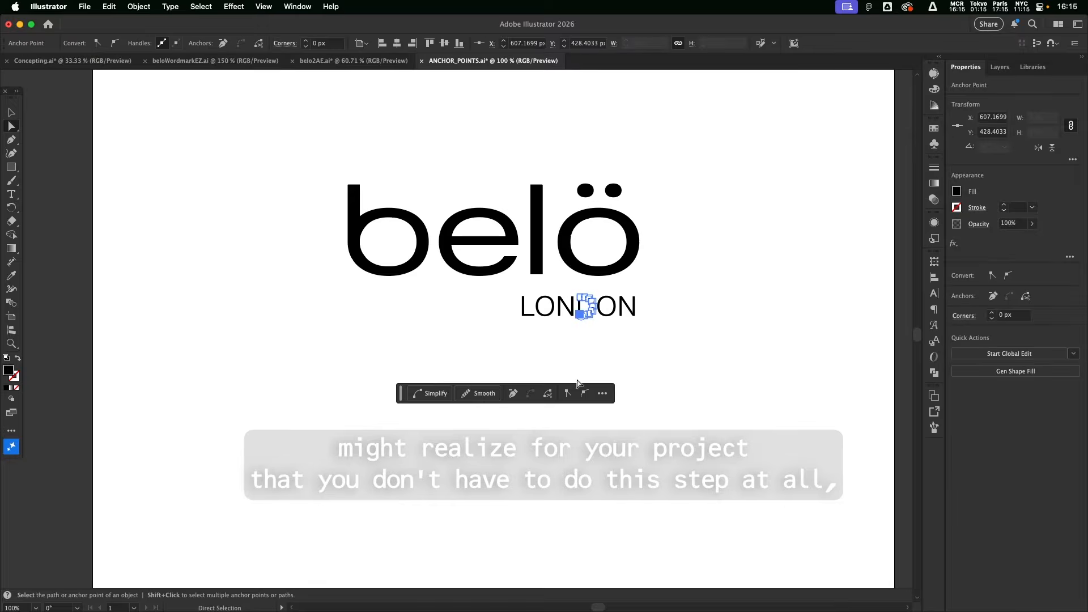
left_click(600, 333)
left_click_drag(605, 315, 607, 320)
left_click(612, 355)
left_click(636, 316)
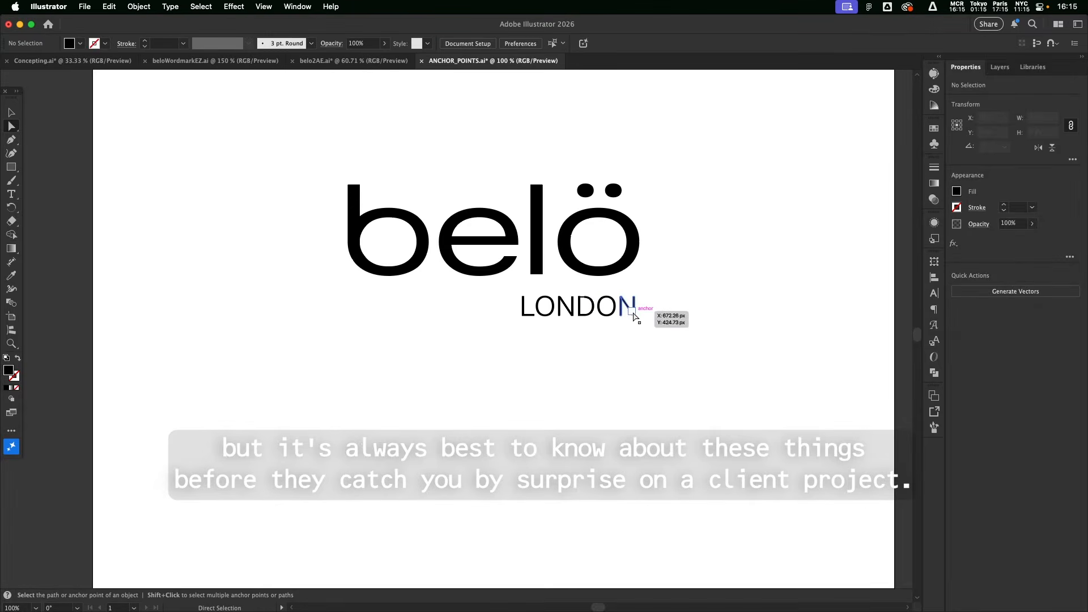
left_click(600, 350)
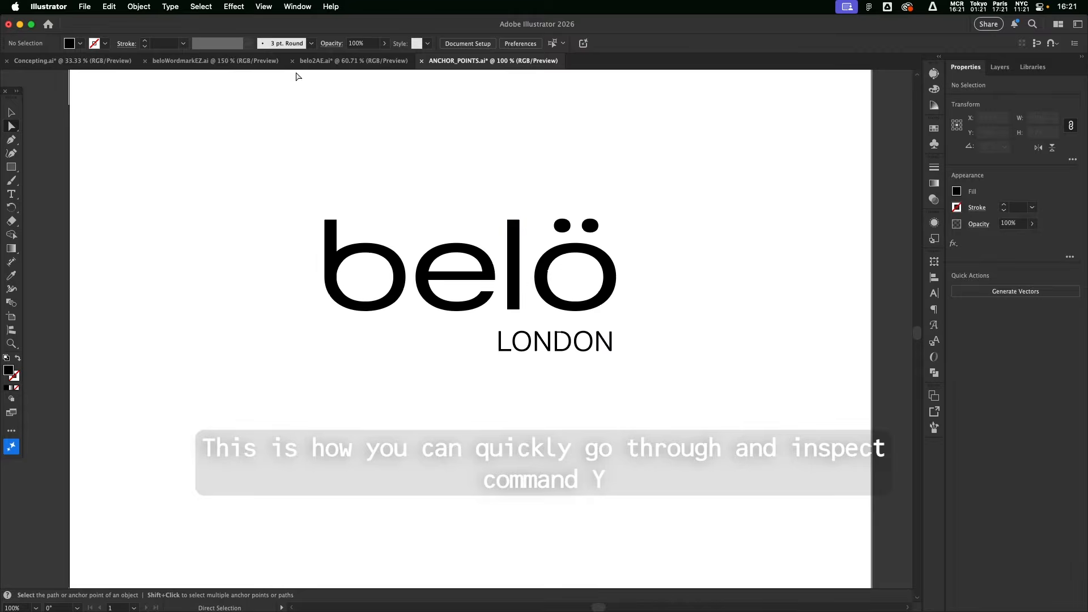
Step: Switch the artwork to Outline view and examine the overlapping crossbar of the letter e up close
left_click(264, 6)
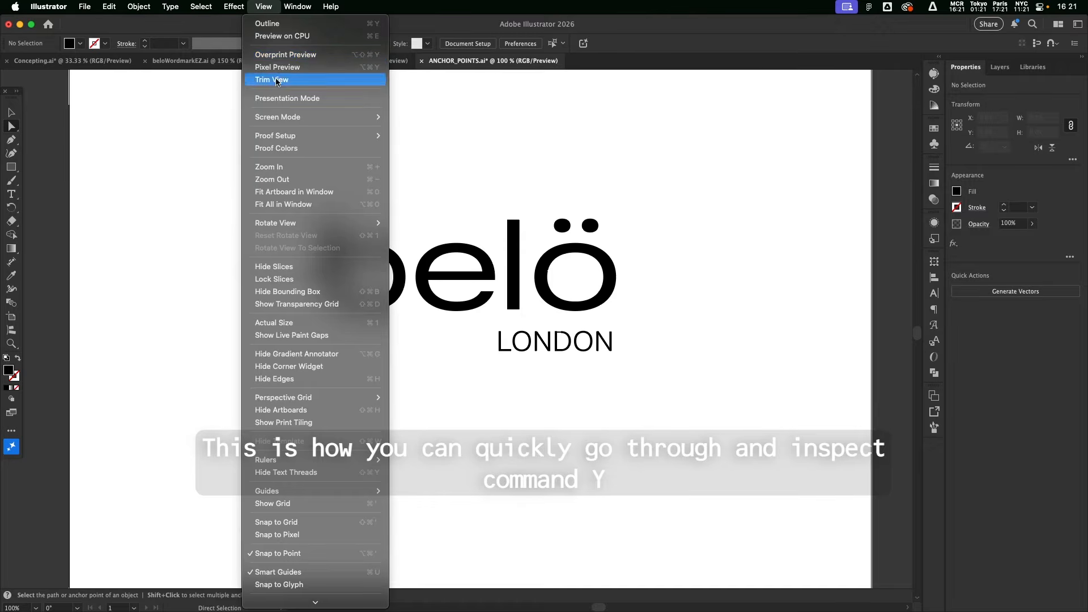
left_click(373, 23)
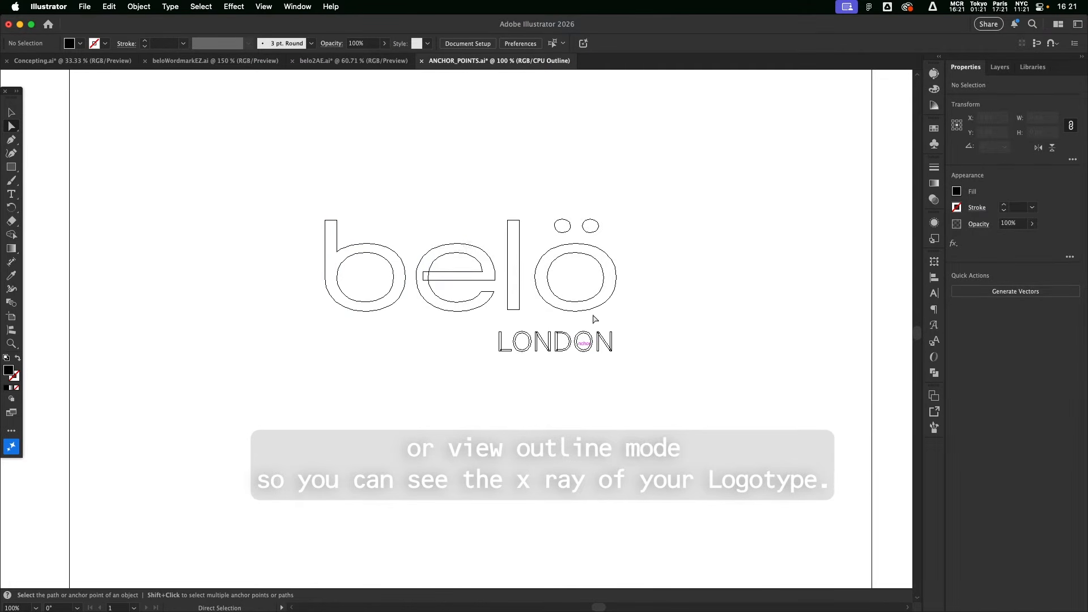
key("super+equal")
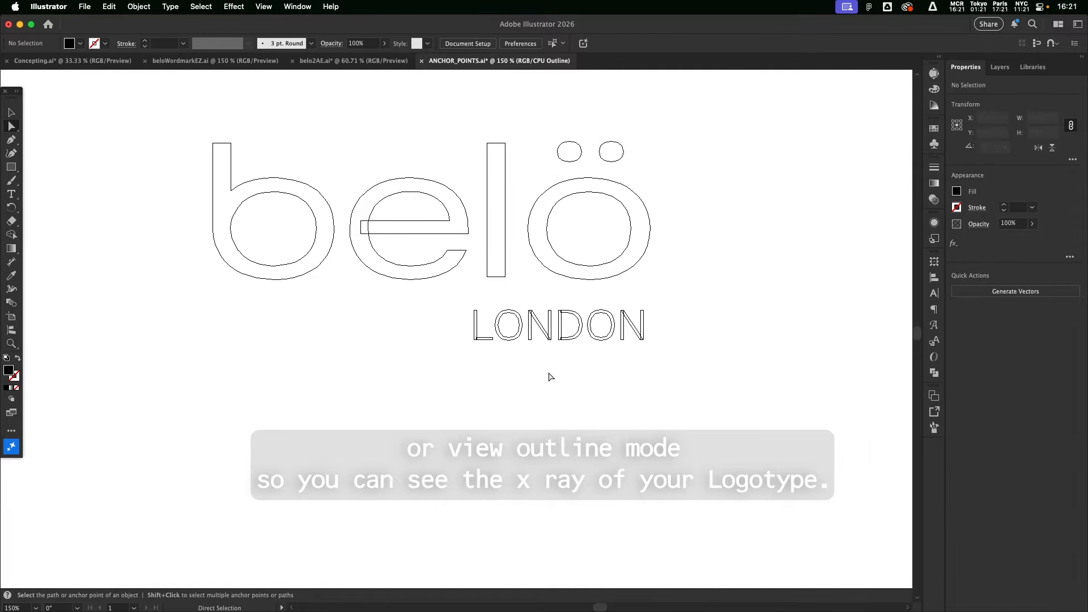
key("super+equal")
key("super+equal")
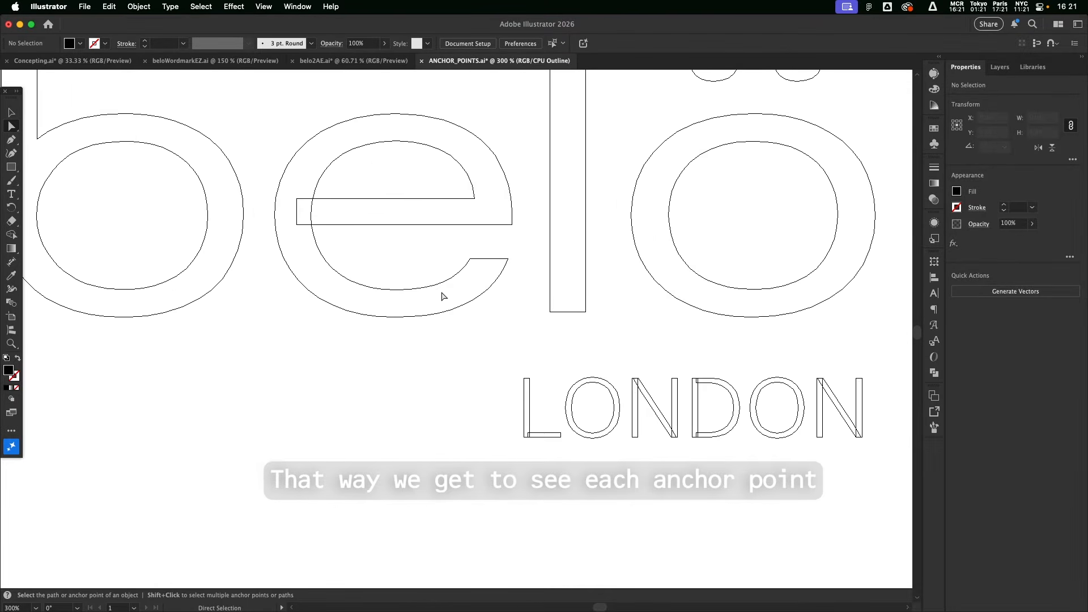
left_click_drag(441, 294, 547, 376)
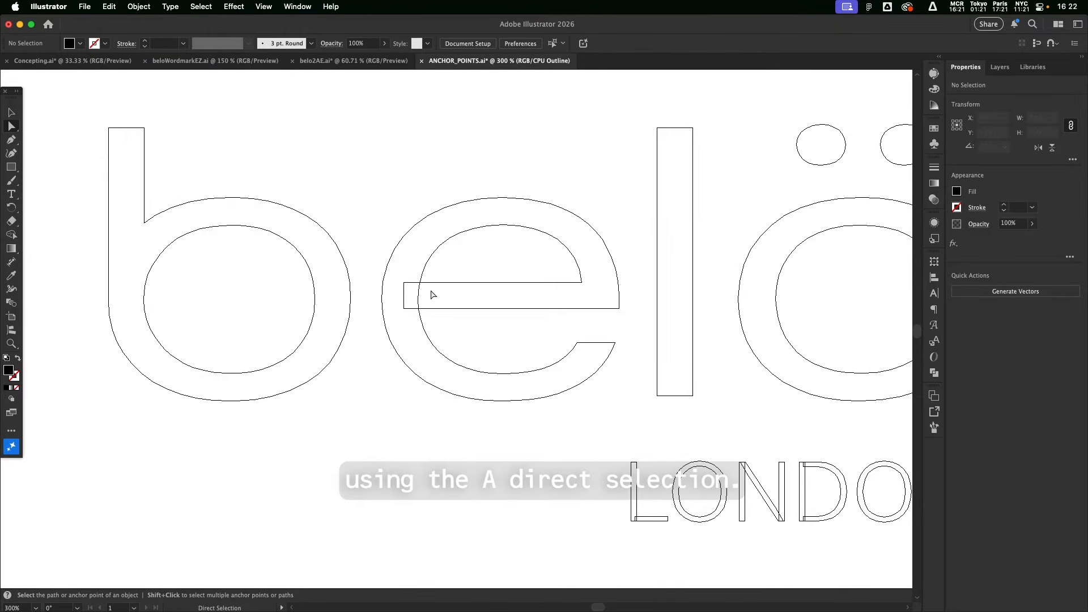
scroll(427, 294, "up", 5)
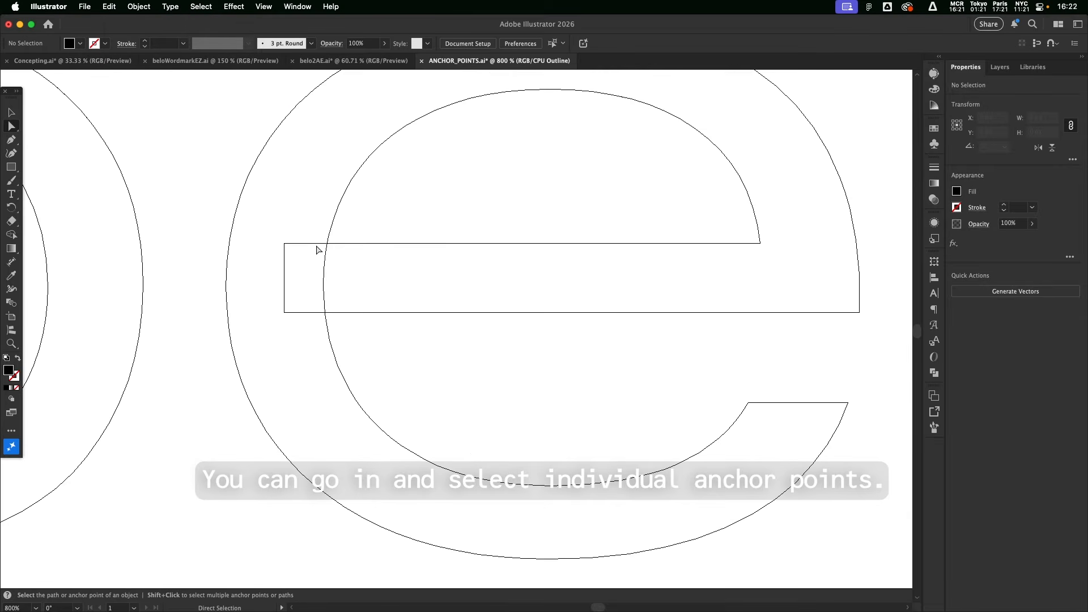
Step: Try to move the two inner-end anchor points of the e's crossbar onto the bowl's inner edge, and check the join in preview
left_click(284, 244)
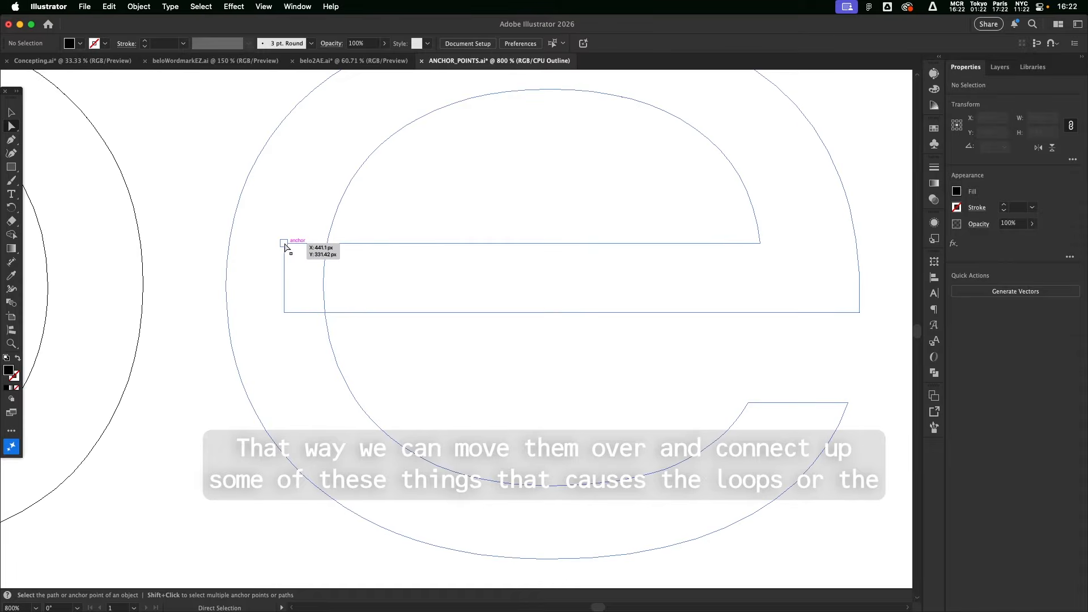
left_click(284, 311, "shift")
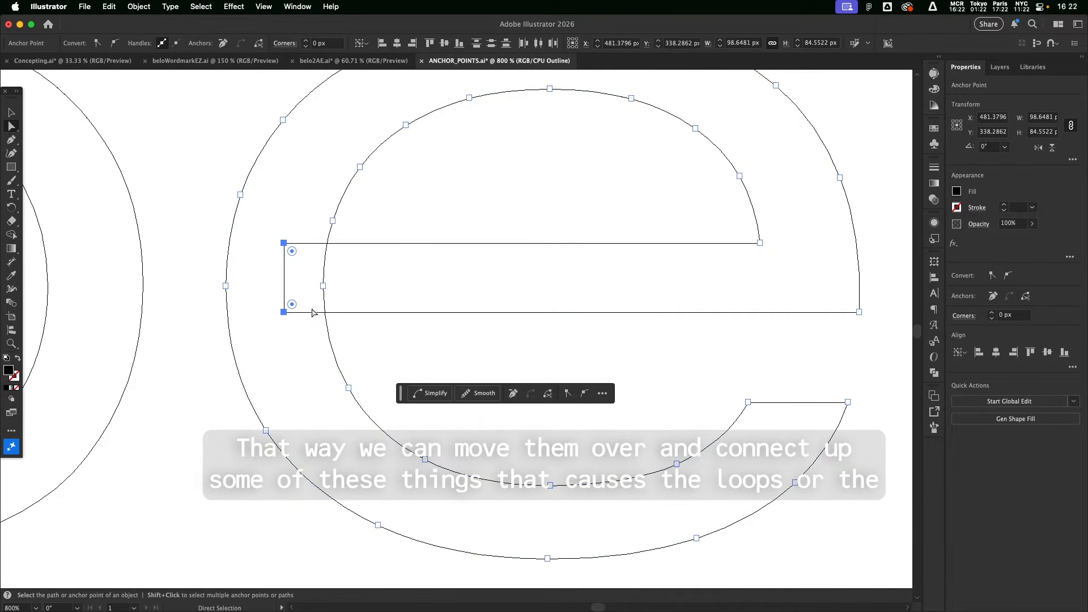
left_click_drag(285, 312, 326, 312)
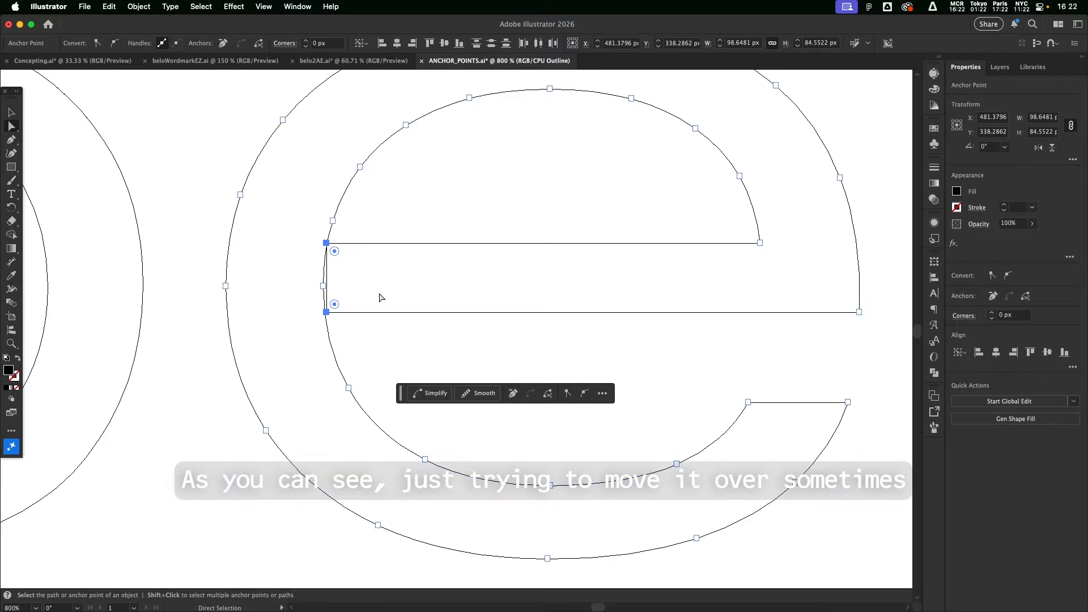
key("v")
left_click(213, 359)
key("super+y")
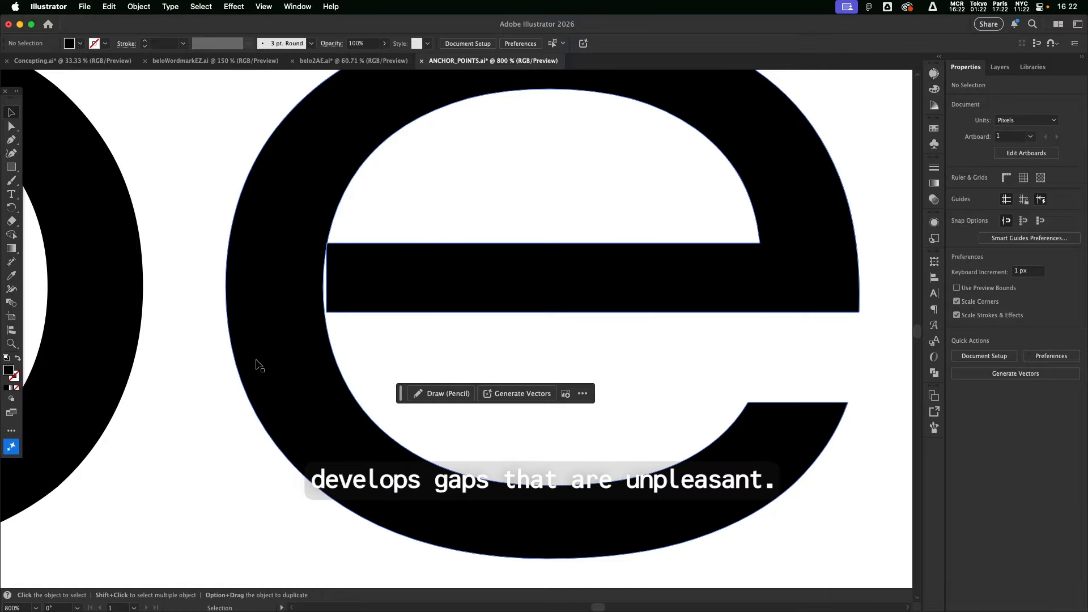
left_click(258, 364)
left_click(199, 359)
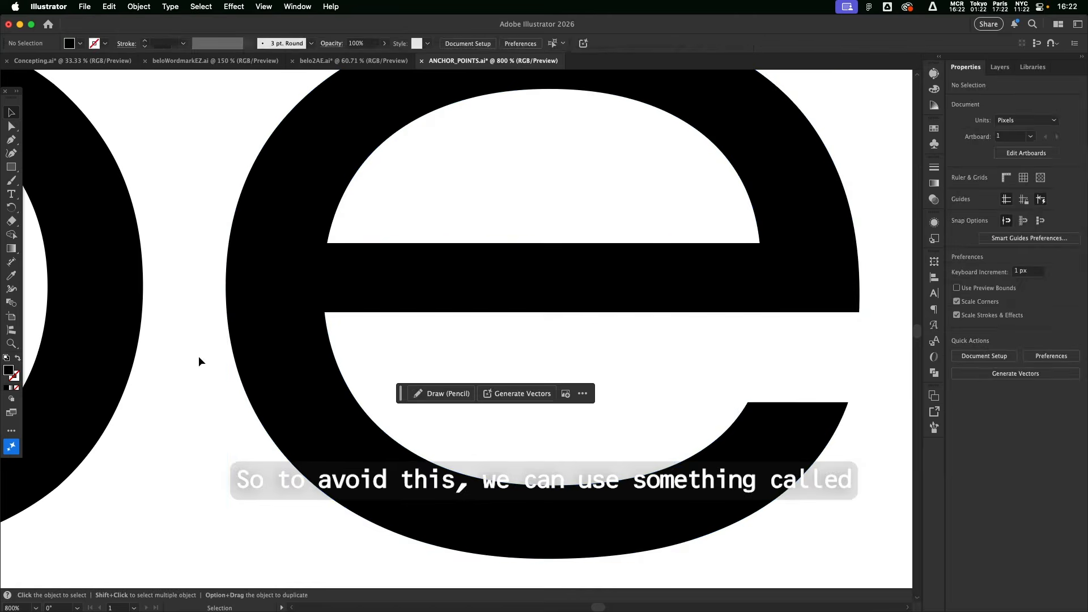
Step: Select the whole letter e and activate the Shape Builder tool on it
key("super+y")
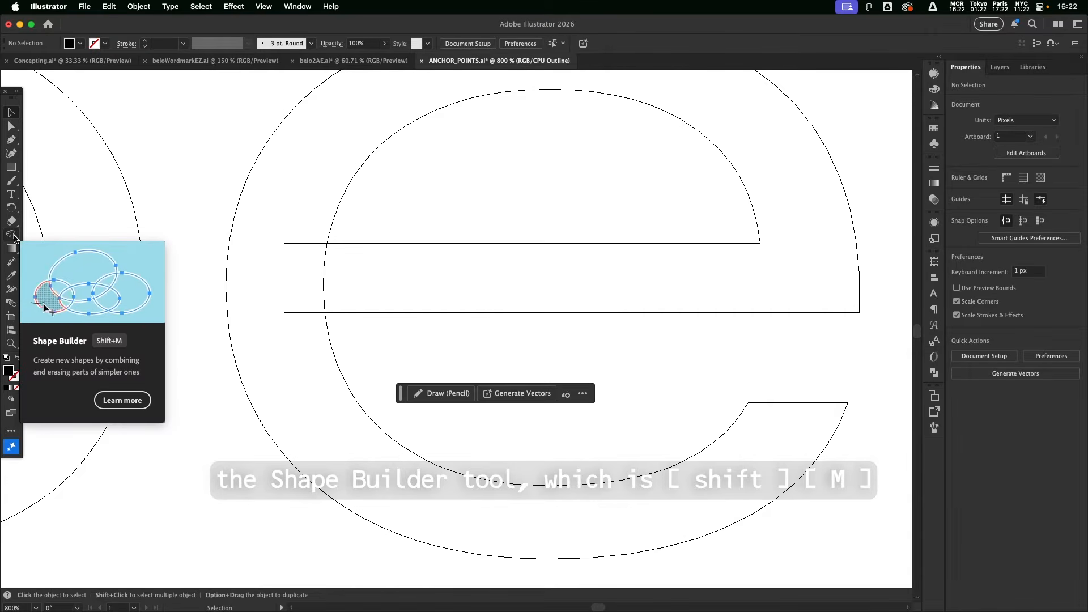
left_click(13, 235)
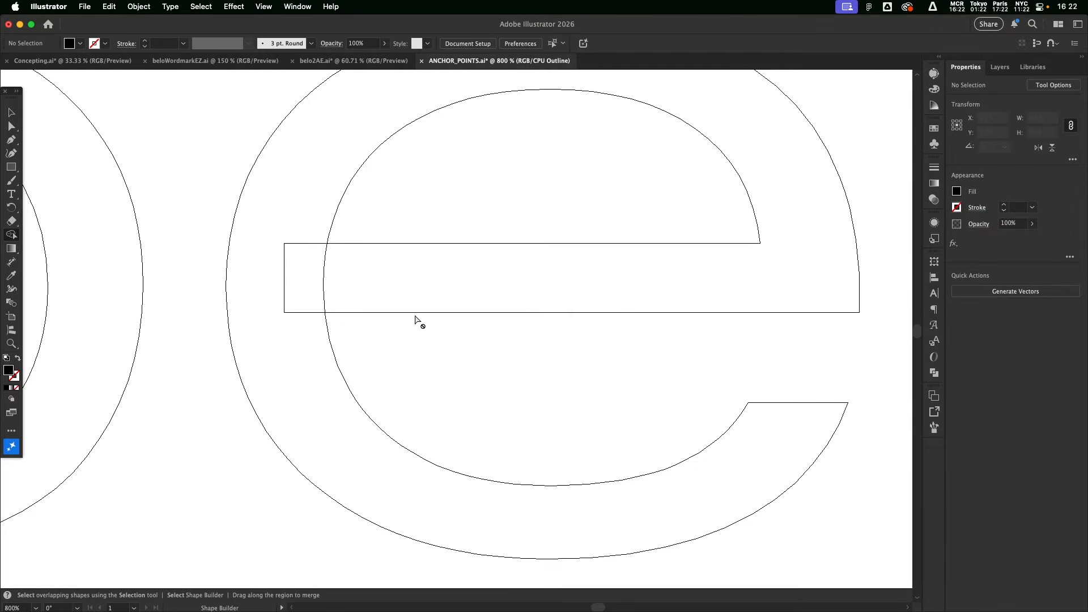
key("super+y")
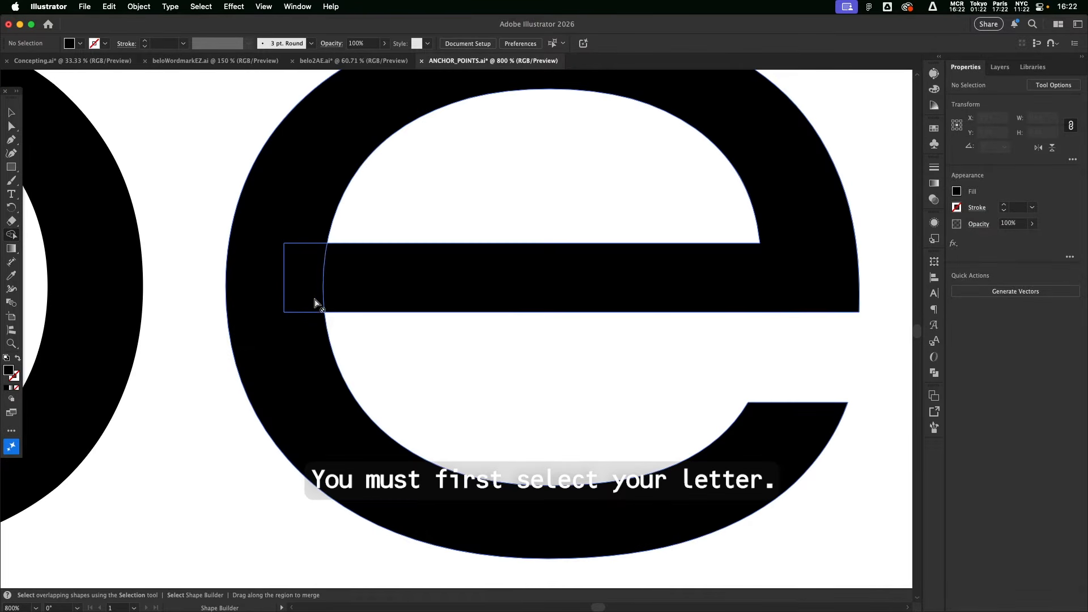
scroll(322, 298, "down", 1)
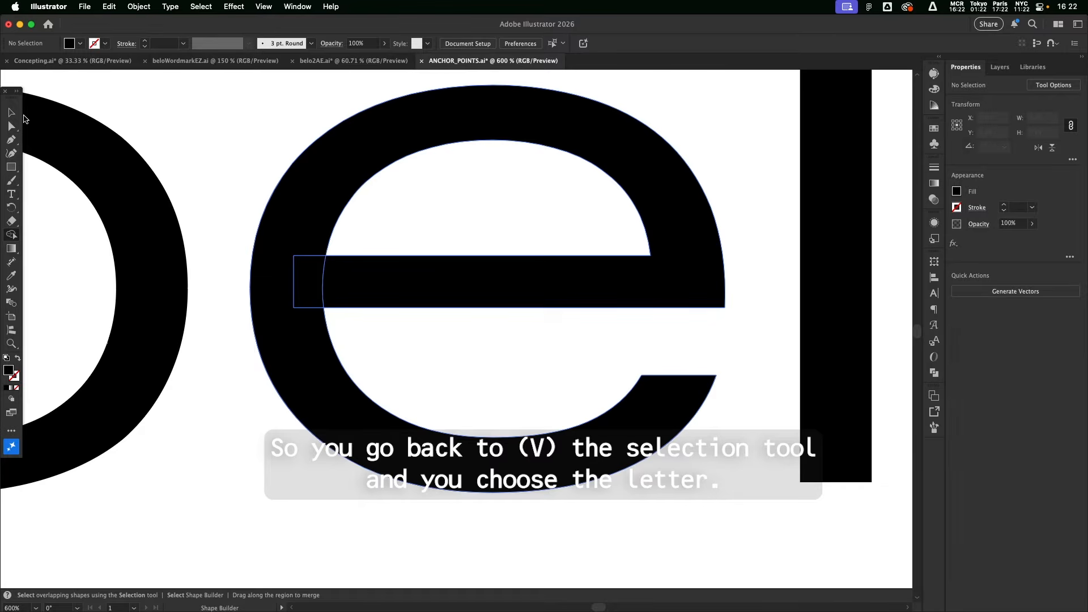
left_click(11, 114)
mouse_move(239, 107)
left_mouse_down()
mouse_move(478, 408)
mouse_move(570, 497)
left_mouse_up()
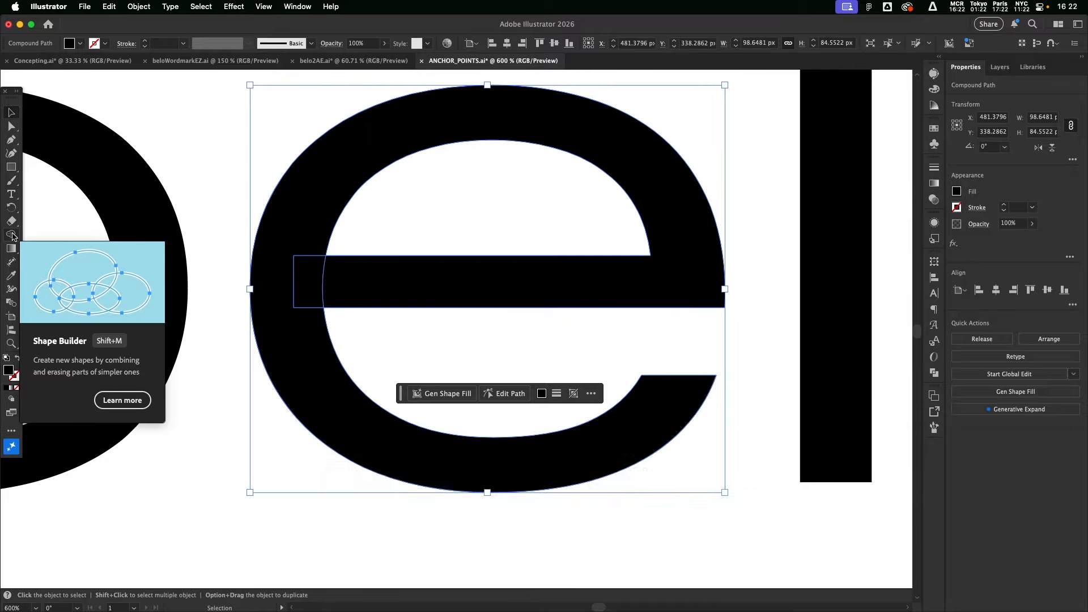
left_click(12, 236)
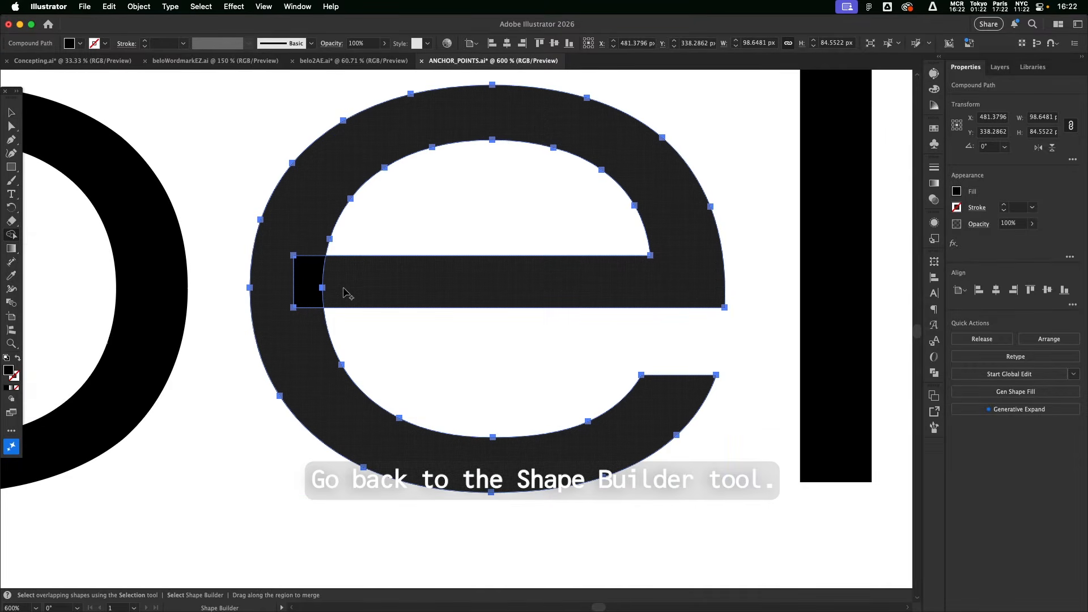
Step: Merge the e's overlapping crossbar end with its bowl using Shape Builder in Outline view, and return to preview
key("super+y")
scroll(206, 349, "up", 2)
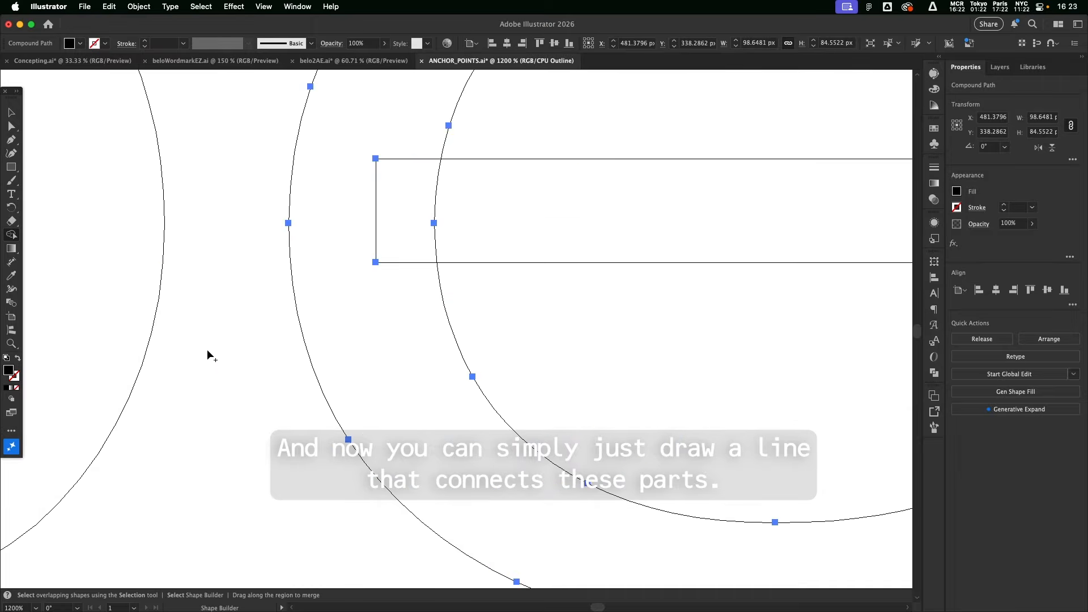
left_click_drag(266, 327, 174, 419)
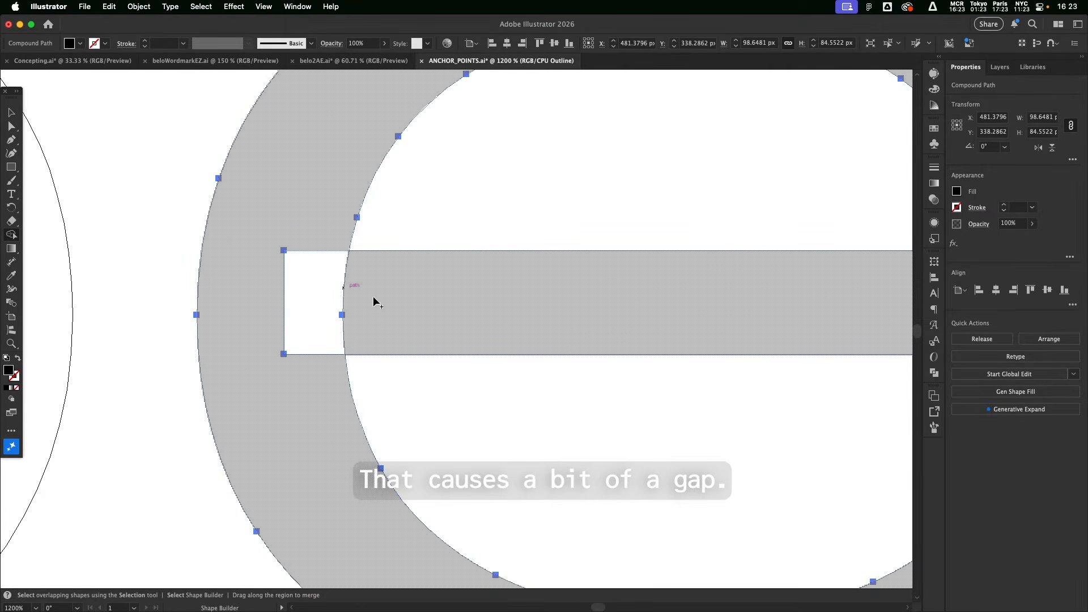
left_click_drag(374, 301, 310, 300)
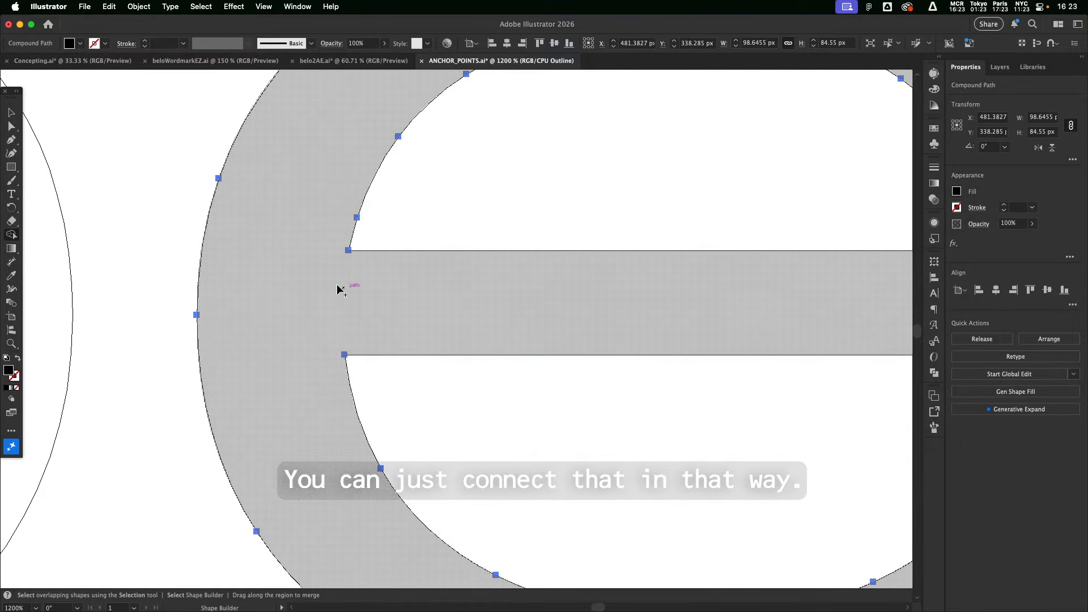
key("v")
key("super+y")
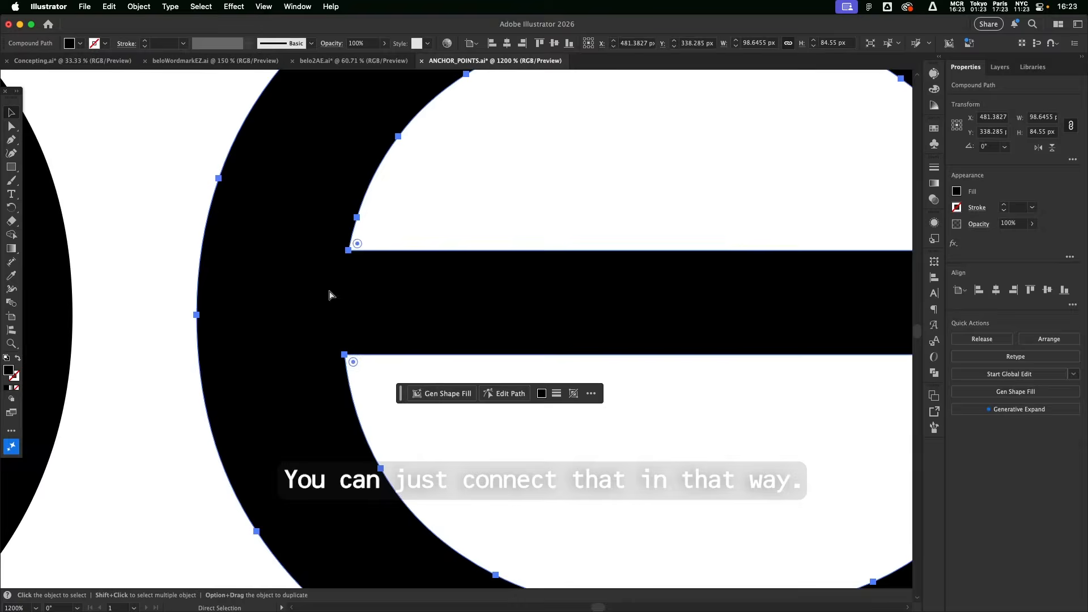
Step: Examine the merged e in preview and in Outline view to check the join between crossbar and bowl
key("super+minus")
key("super+minus")
key("super+minus")
key("super+equal")
key("super+equal")
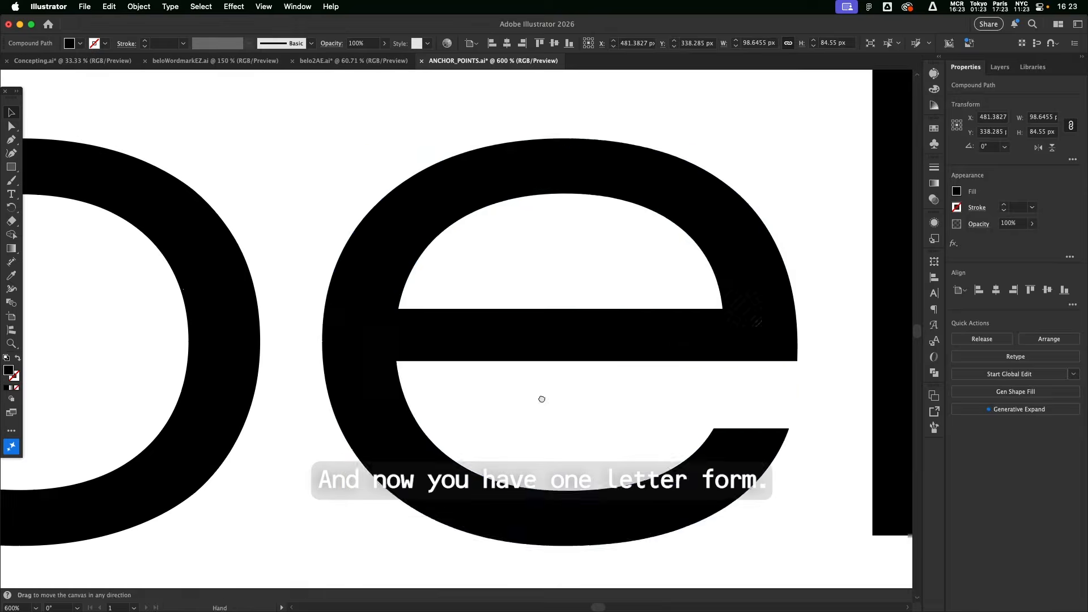
key("super+y")
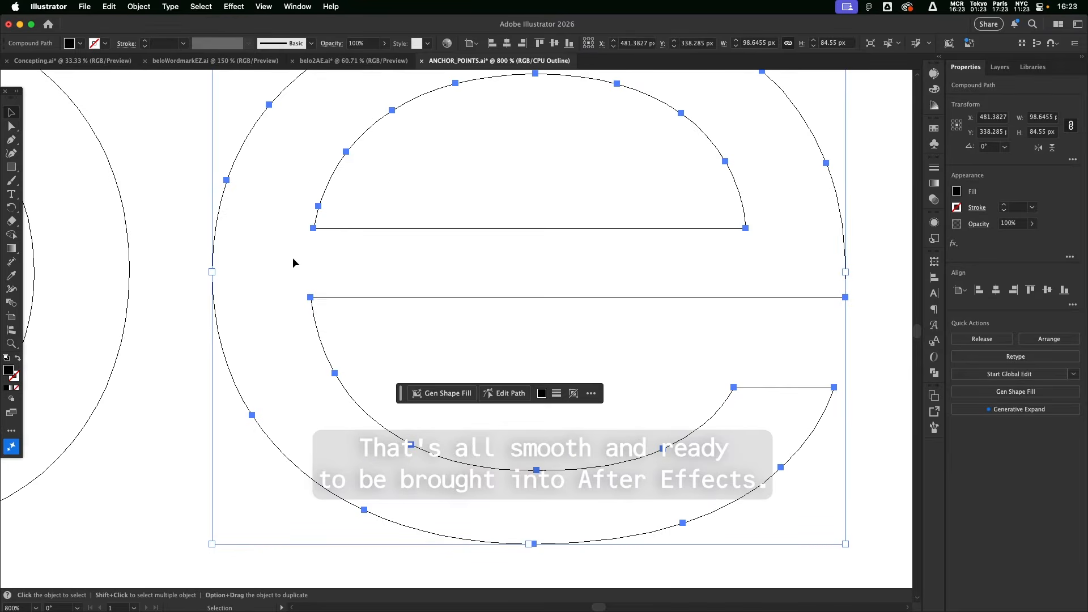
Step: Undo the Shape Builder merge on the e and fill the crossbar's overlap area again with Shape Builder
key("super+z")
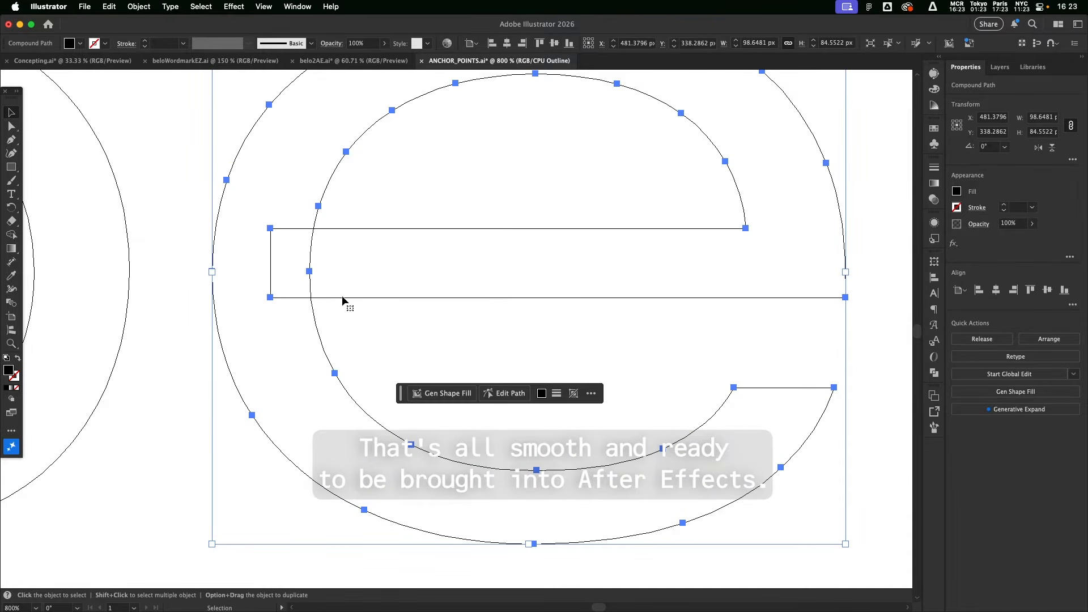
left_click(13, 235)
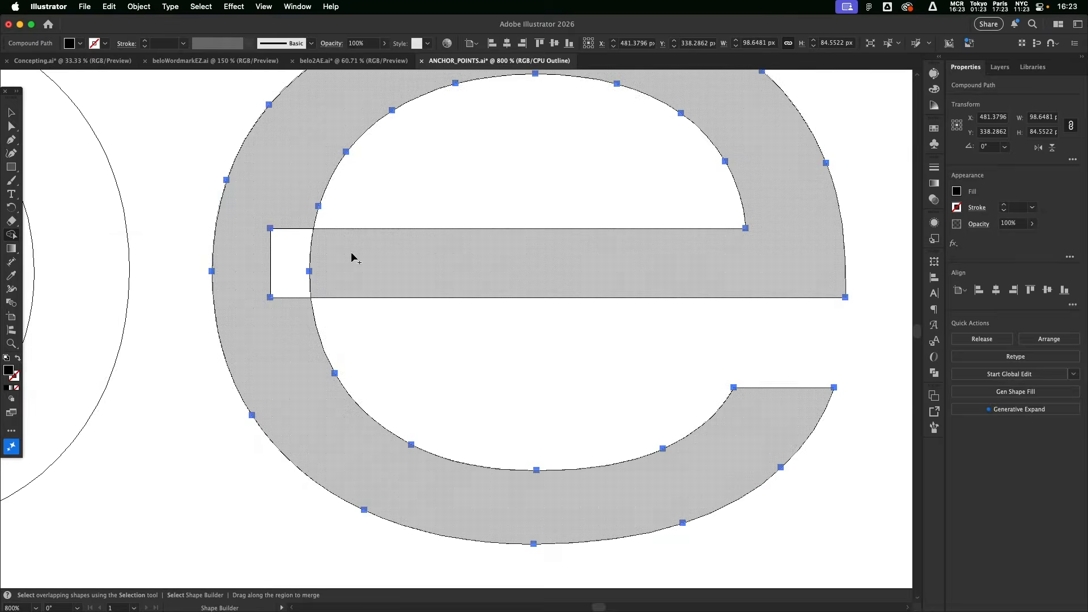
left_click(283, 254)
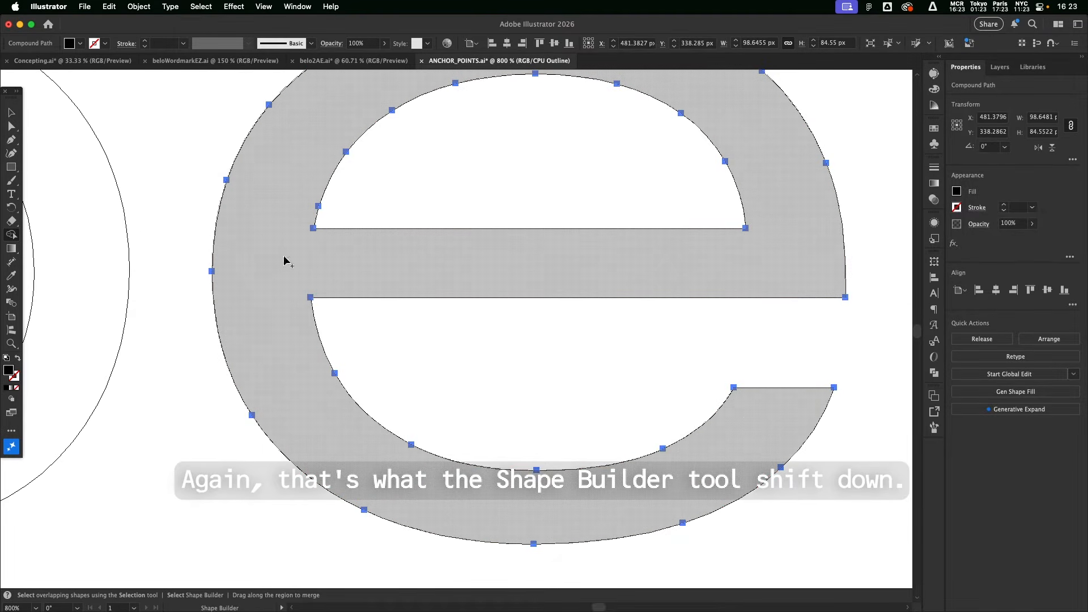
Step: Select the LONDON byline below the wordmark and ungroup it into separate letters
scroll(311, 315, "down", 5)
scroll(440, 434, "right", 3)
scroll(441, 434, "down", 2)
scroll(318, 379, "up", 10)
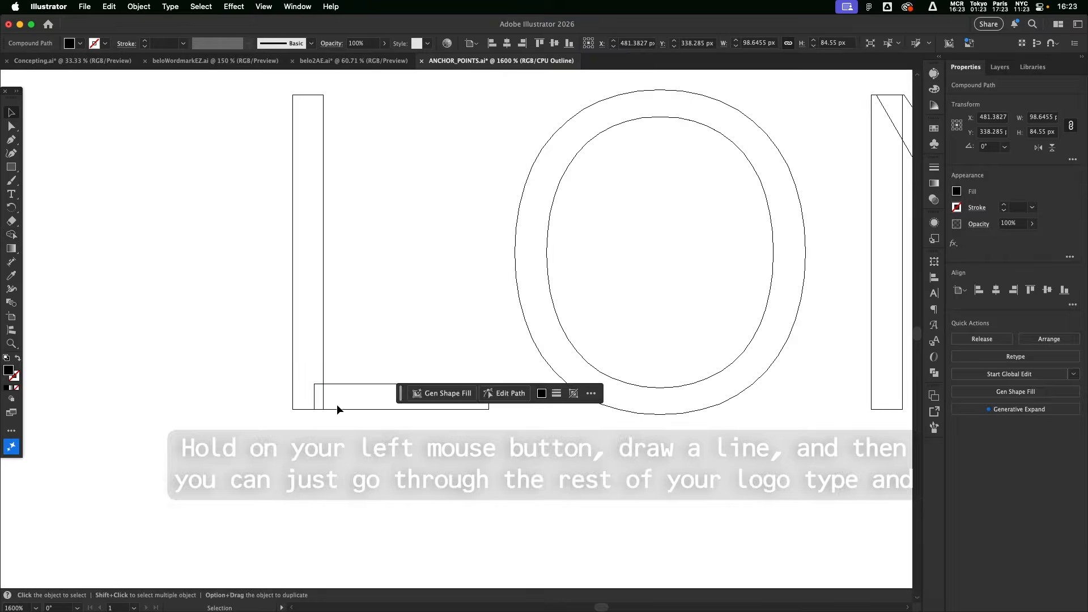
key("v")
left_click_drag(372, 440, 244, 382)
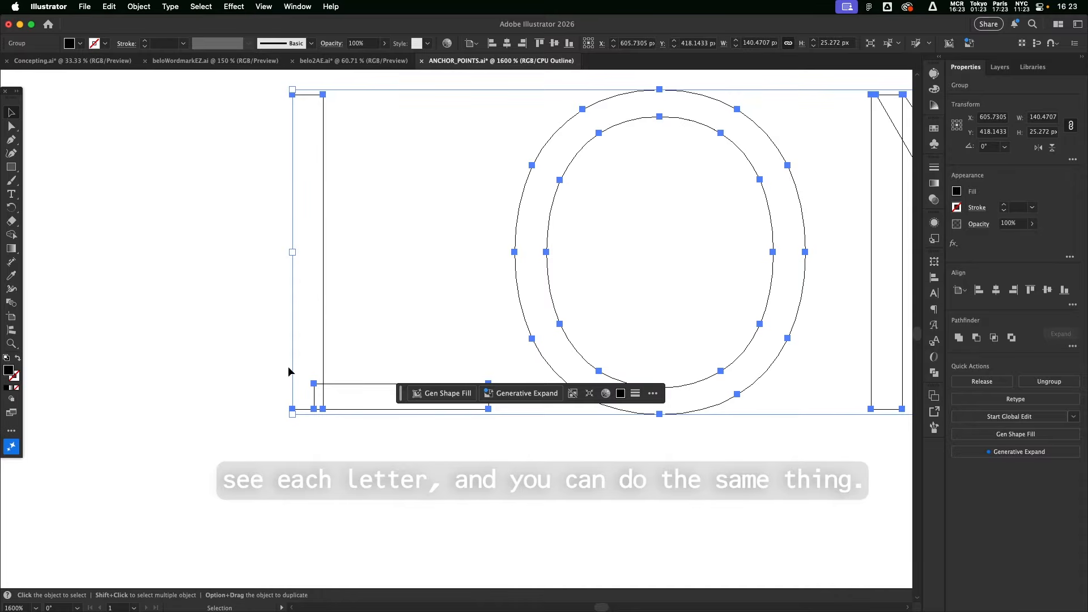
key("super+minus")
left_click(139, 6)
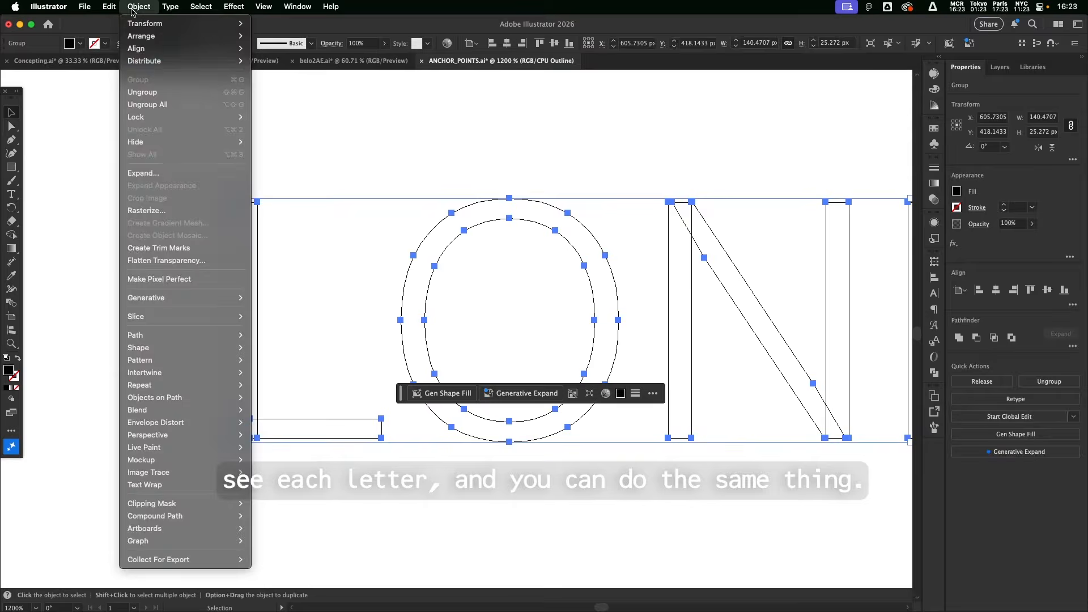
left_click(141, 103)
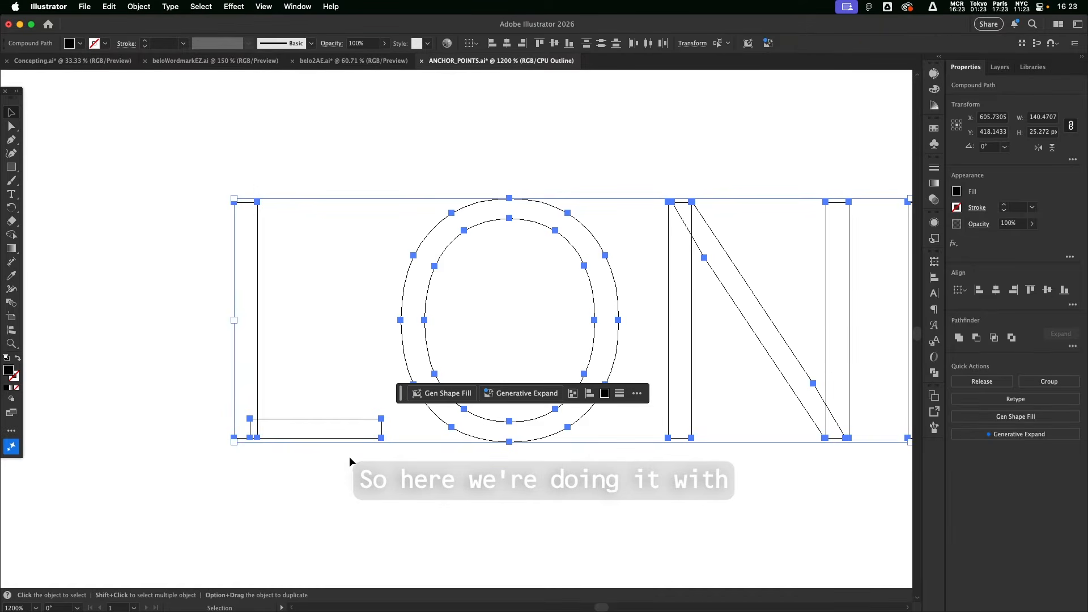
Step: Merge the overlapping stem and foot of the letter L into one shape with Shape Builder, and deselect it
left_click_drag(328, 466, 208, 369)
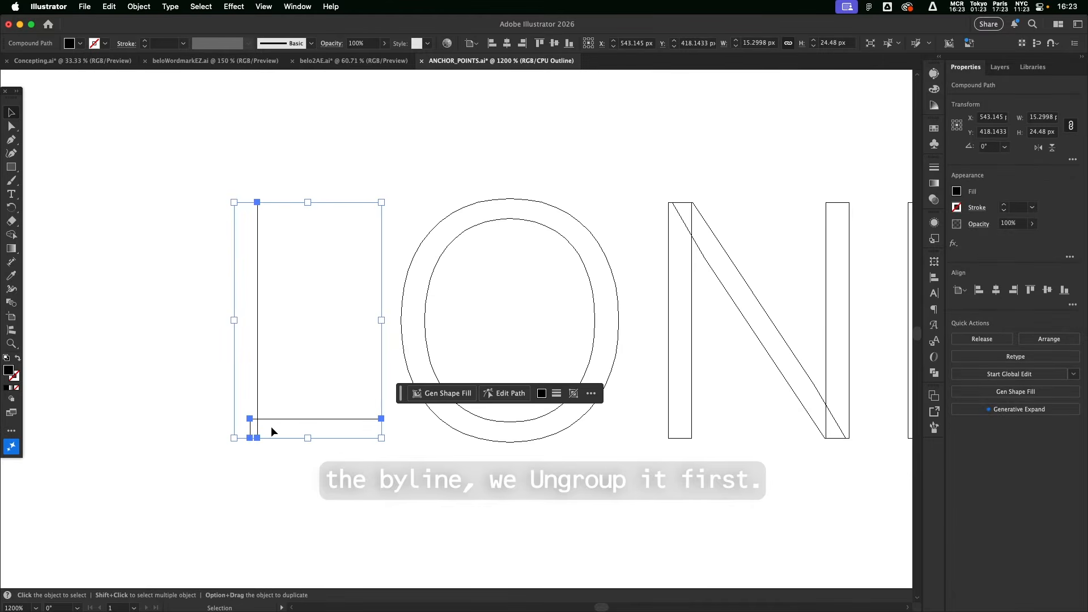
left_click(11, 237)
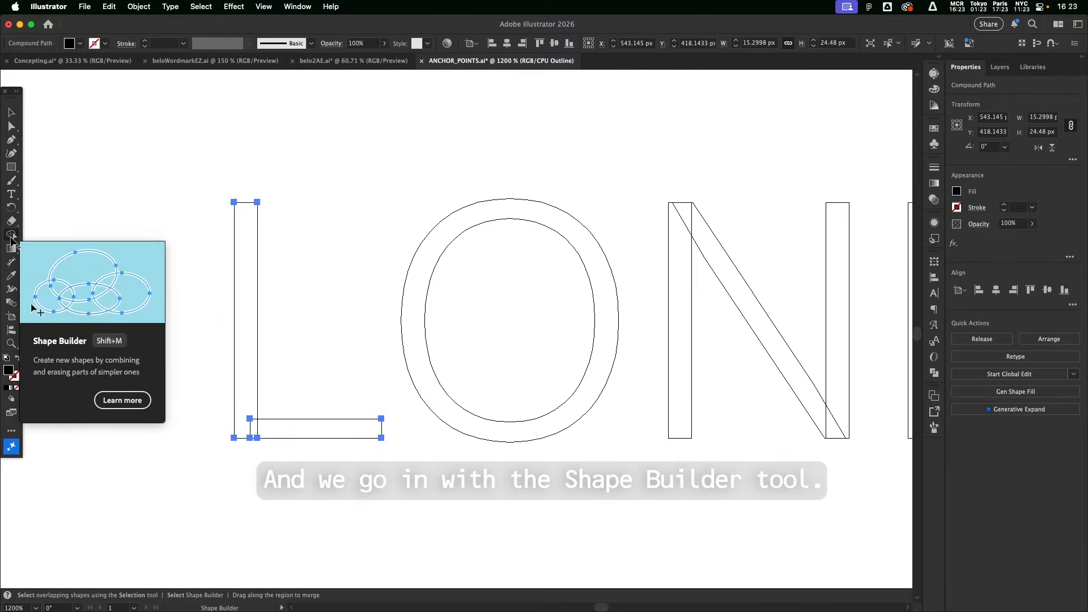
mouse_move(304, 430)
left_mouse_down()
mouse_move(253, 428)
mouse_move(243, 409)
mouse_move(244, 420)
left_mouse_up()
key("v")
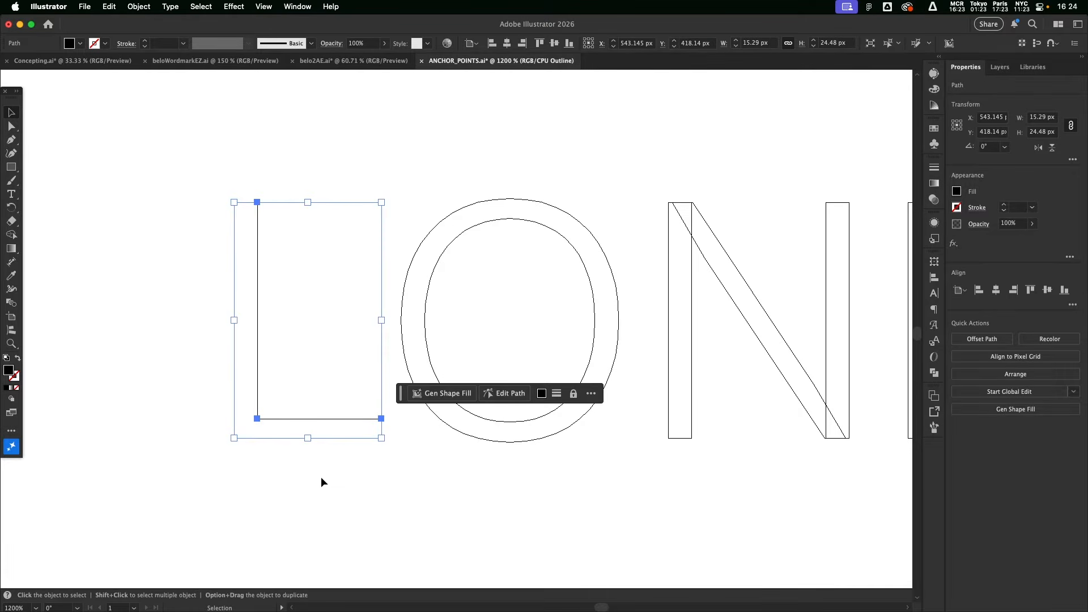
left_click(321, 482)
Step: Merge the overlapping diagonal and stems of the first N in LONDON with Shape Builder, and deselect it
left_click_drag(607, 480, 306, 482)
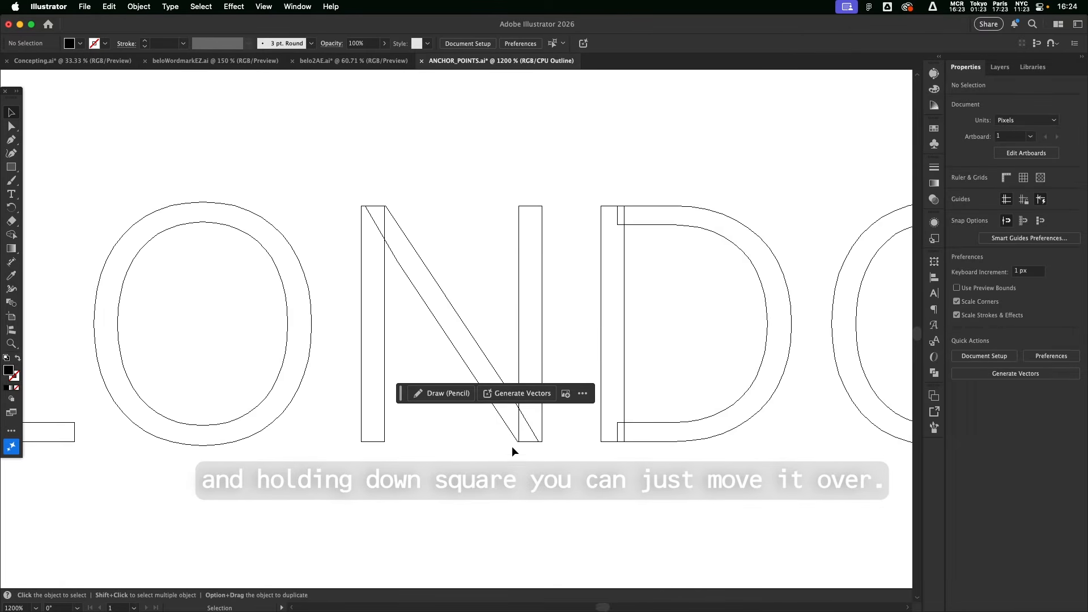
left_click(368, 221)
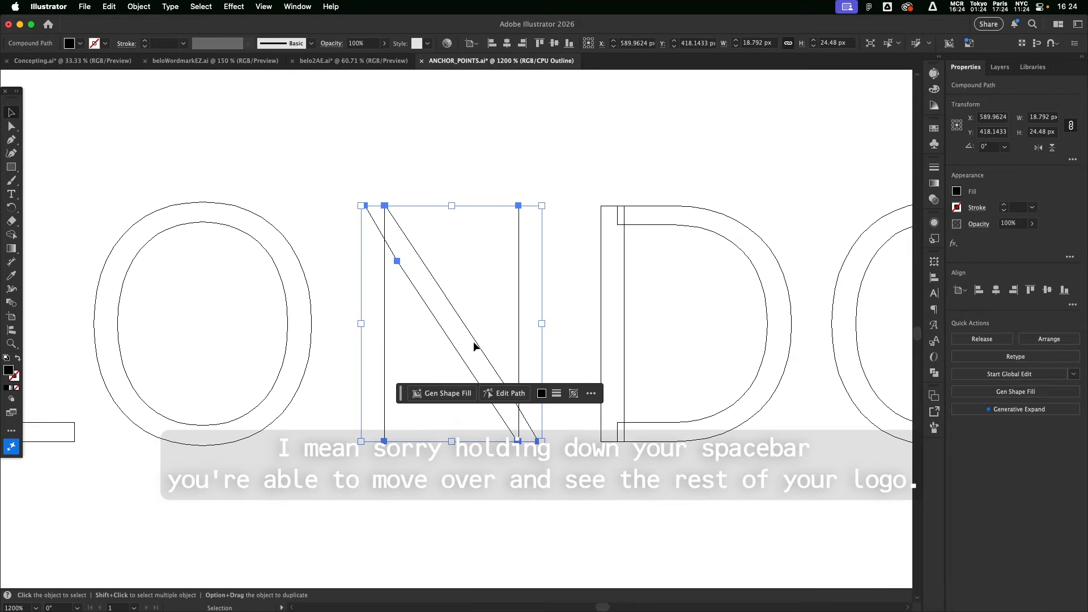
key("shift+m")
mouse_move(391, 229)
left_mouse_down()
mouse_move(372, 241)
mouse_move(513, 420)
mouse_move(530, 374)
left_mouse_up()
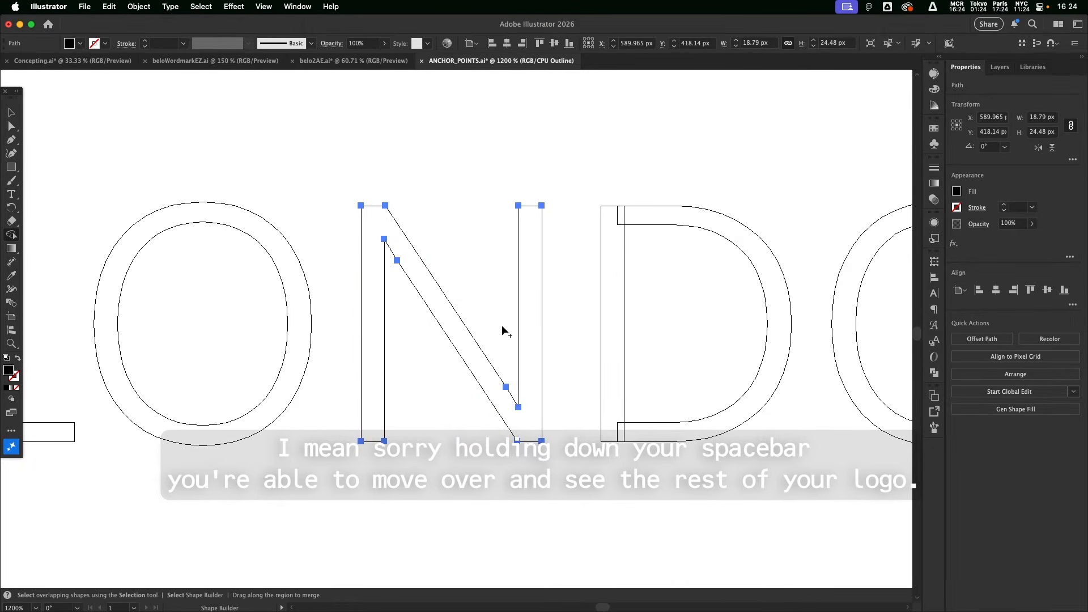
scroll(454, 385, "right", 5)
key("v")
left_click(536, 458)
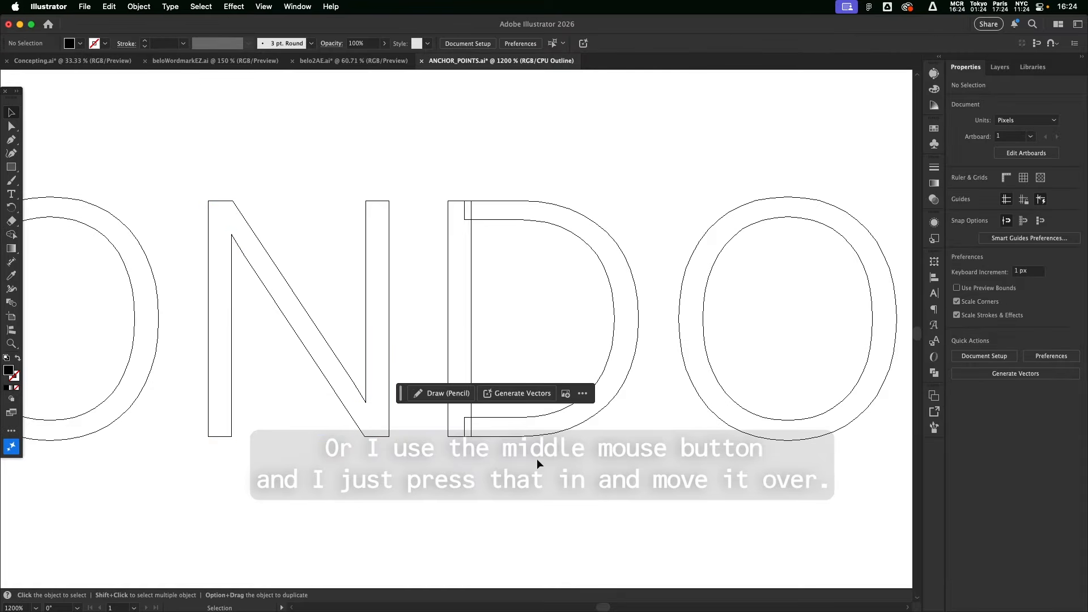
Step: Merge the overlapping parts of the D and of the final N in LONDON with Shape Builder, one letter at a time
mouse_move(609, 401)
left_mouse_down()
mouse_move(512, 296)
mouse_move(470, 193)
mouse_move(463, 440)
left_mouse_up()
key("shift+m")
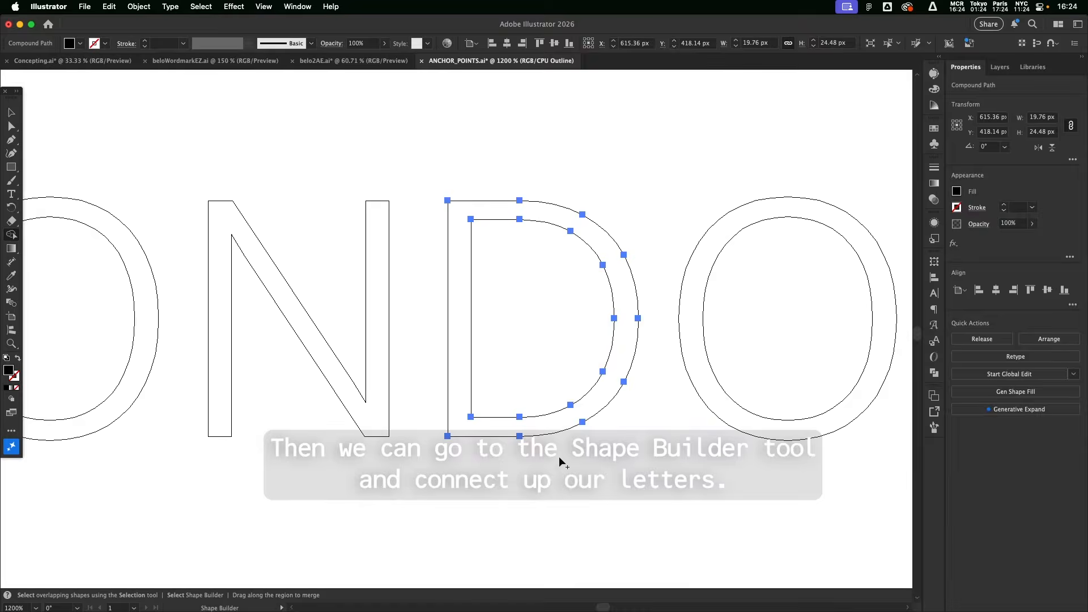
scroll(561, 462, "down", 5)
scroll(539, 442, "right", 3)
scroll(510, 417, "up", 5)
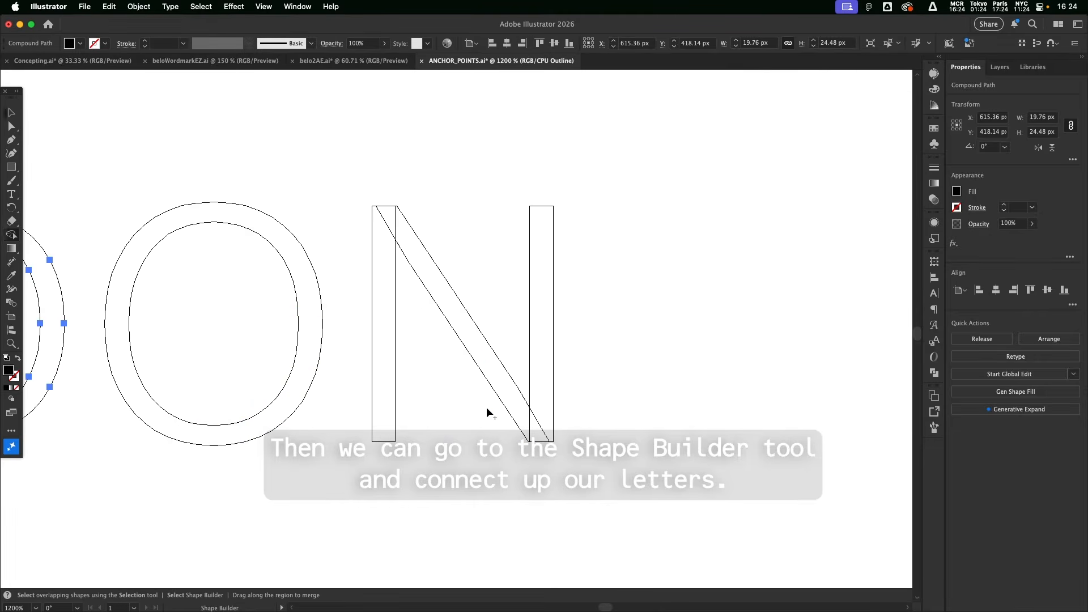
key("v")
left_click_drag(566, 454, 359, 213)
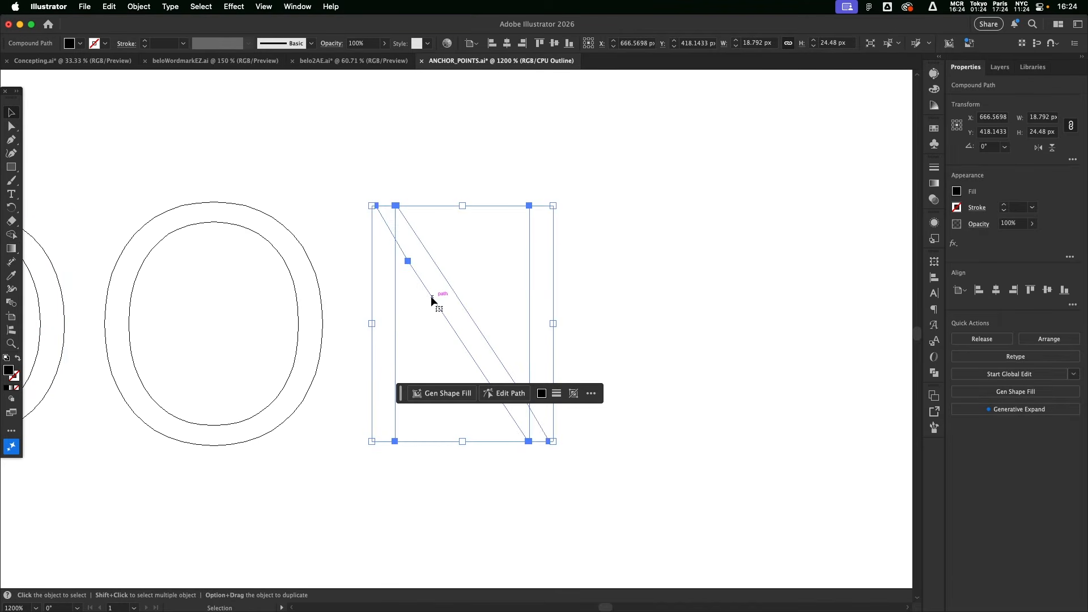
key("shift+m")
mouse_move(383, 277)
left_mouse_down()
mouse_move(381, 218)
mouse_move(518, 403)
mouse_move(541, 407)
left_mouse_up()
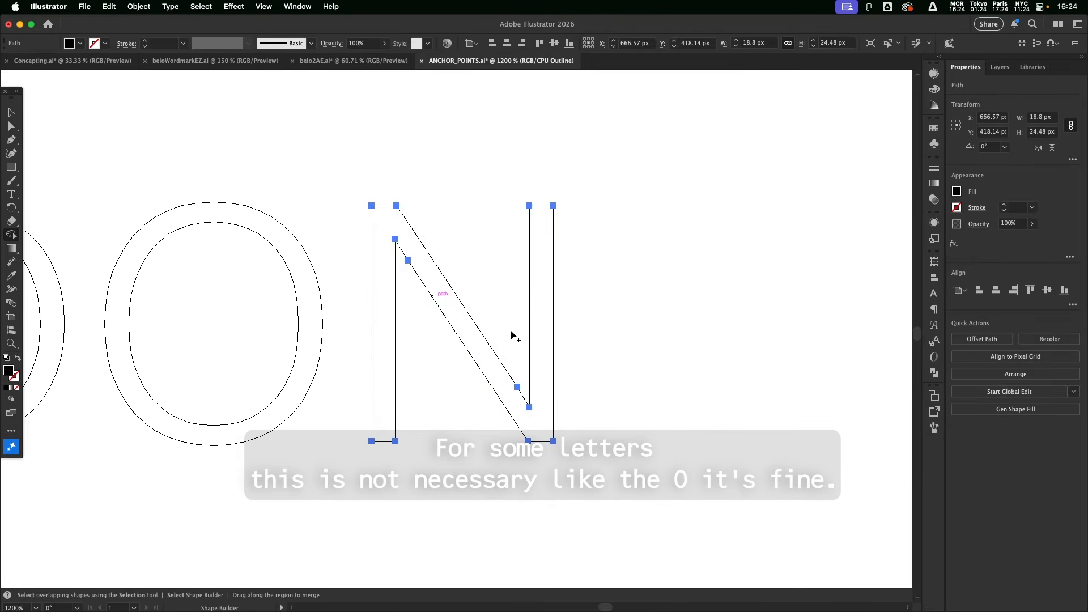
key("v")
left_click(476, 496)
Step: Examine the LONDON and belö letterforms in Outline view for remaining overlaps
scroll(510, 397, "left", 5)
scroll(510, 397, "up", 2)
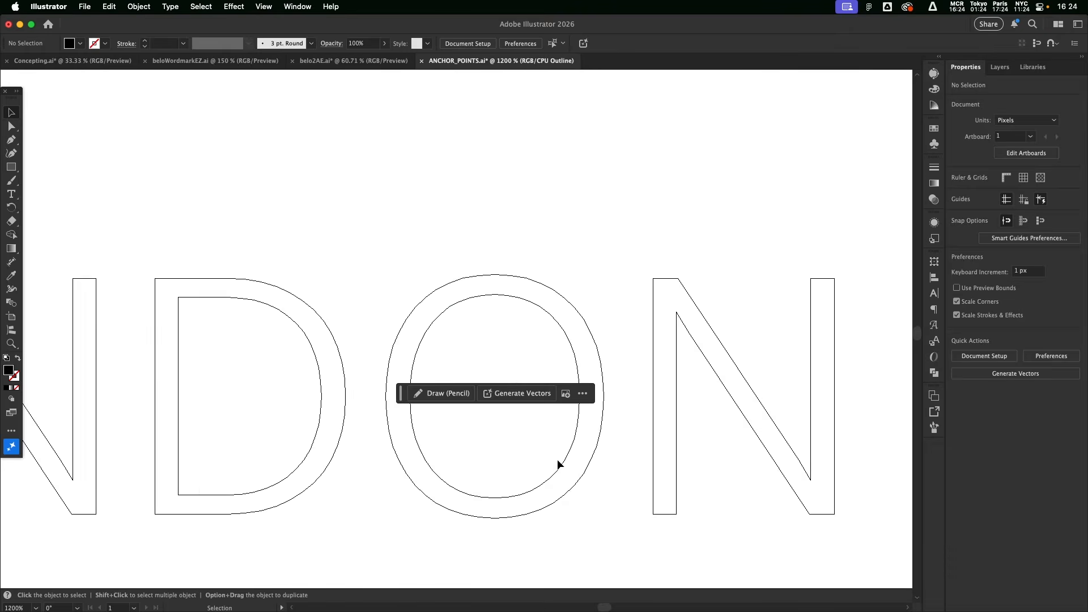
key("super+minus")
key("super+minus")
scroll(544, 456, "left", 3)
scroll(544, 456, "up", 2)
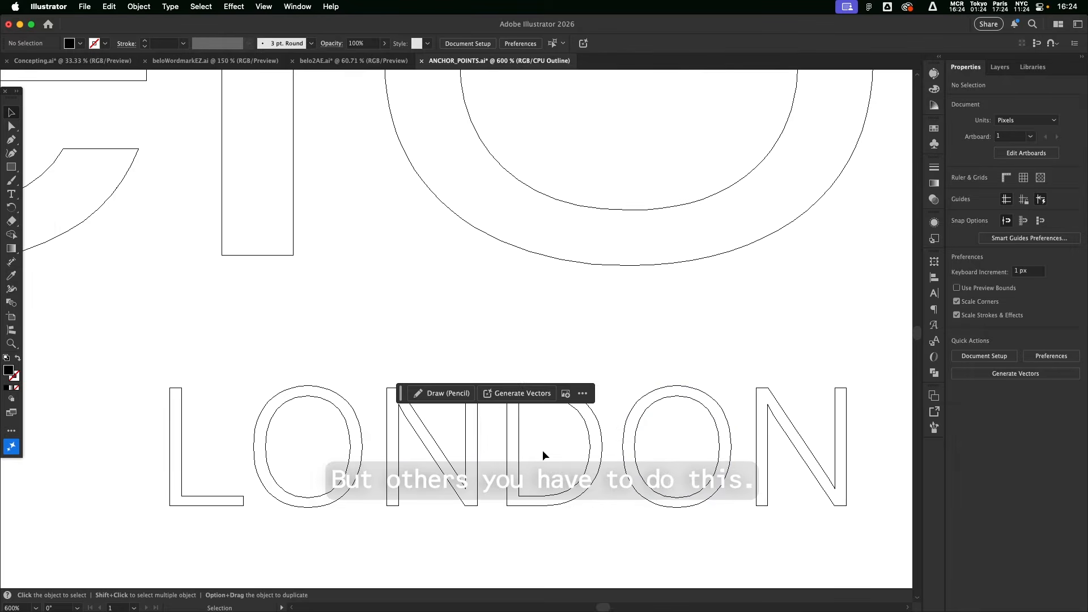
key("super+minus")
key("super+minus")
scroll(554, 330, "up", 2)
scroll(517, 288, "right", 1)
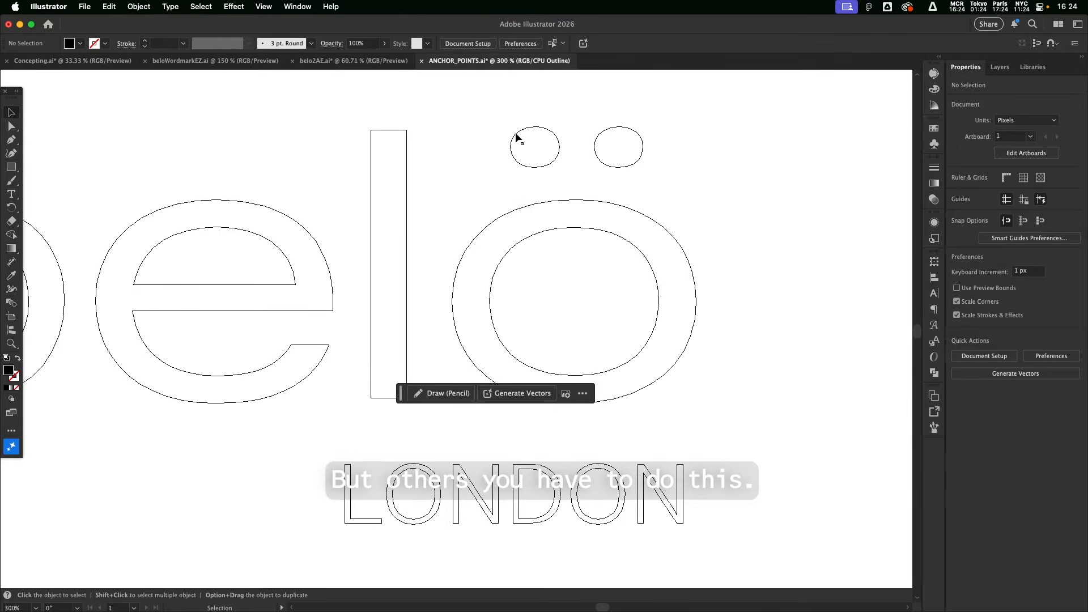
key("super+plus")
key("super+plus")
scroll(419, 308, "left", 4)
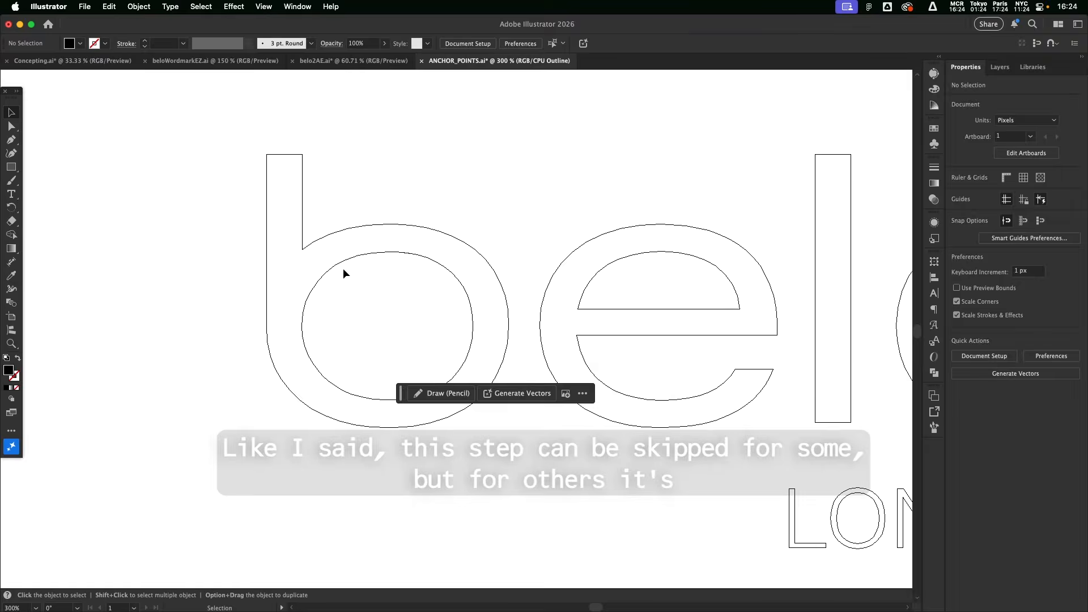
key("super+minus")
key("super+minus")
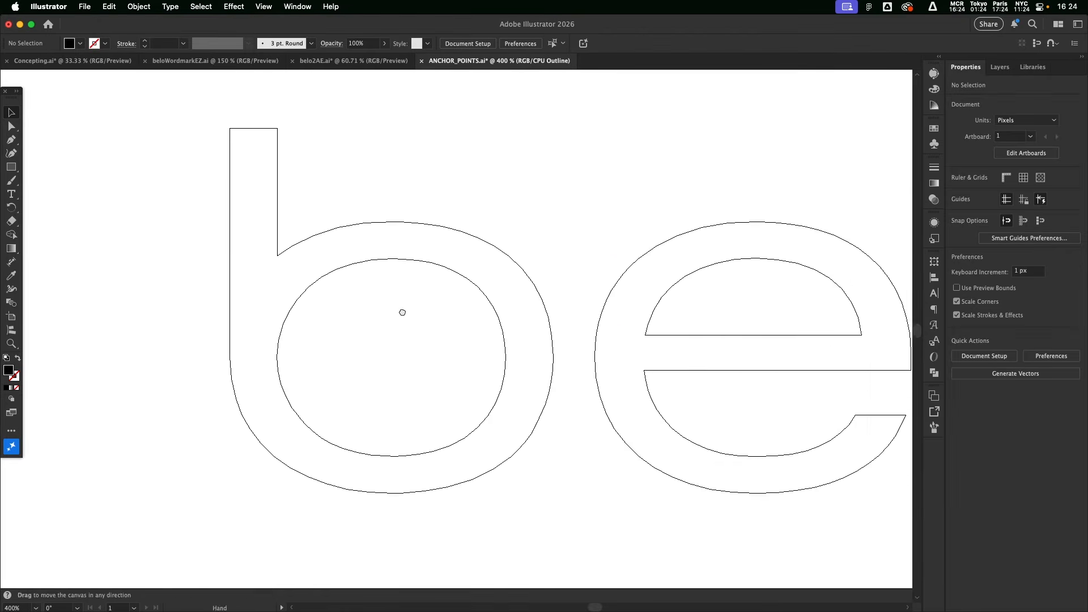
scroll(533, 374, "right", 2)
Step: Switch from Outline view back to Preview and show the whole belö LONDON logo
key("super+y")
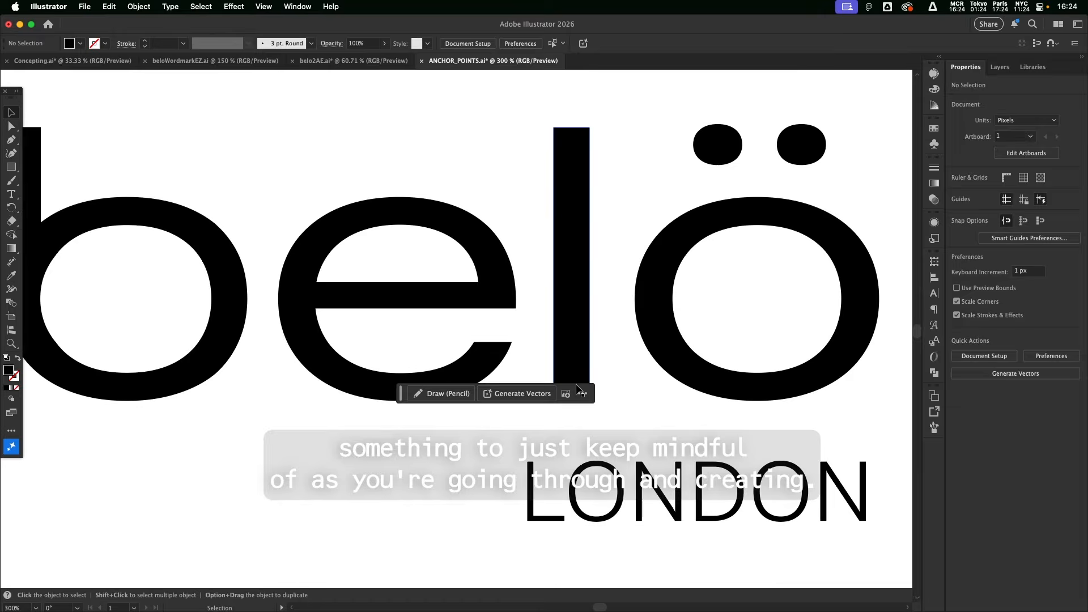
key("super+minus")
key("super+minus")
scroll(564, 383, "right", 2)
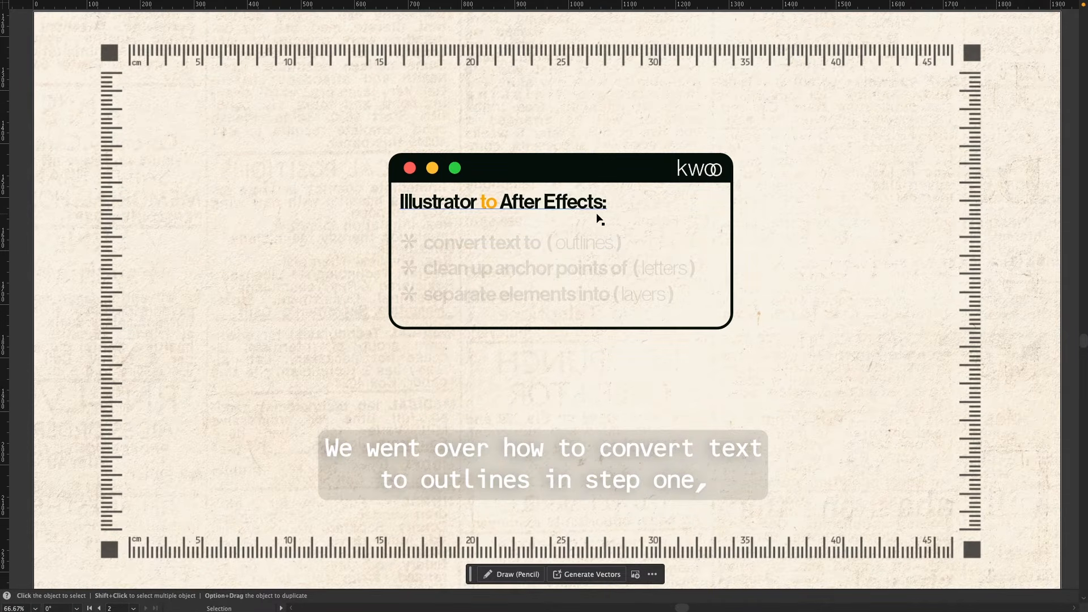
Step: Make the checklist lines "convert text to (outlines)" and "clean up anchor points of (letters)" fully opaque
left_click(614, 247)
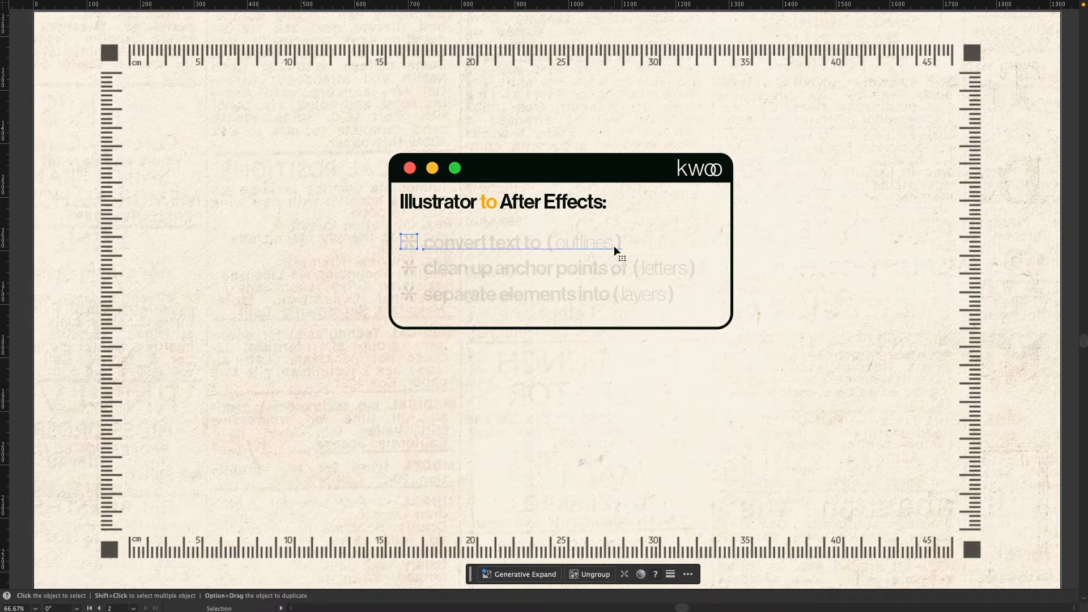
left_click(837, 303)
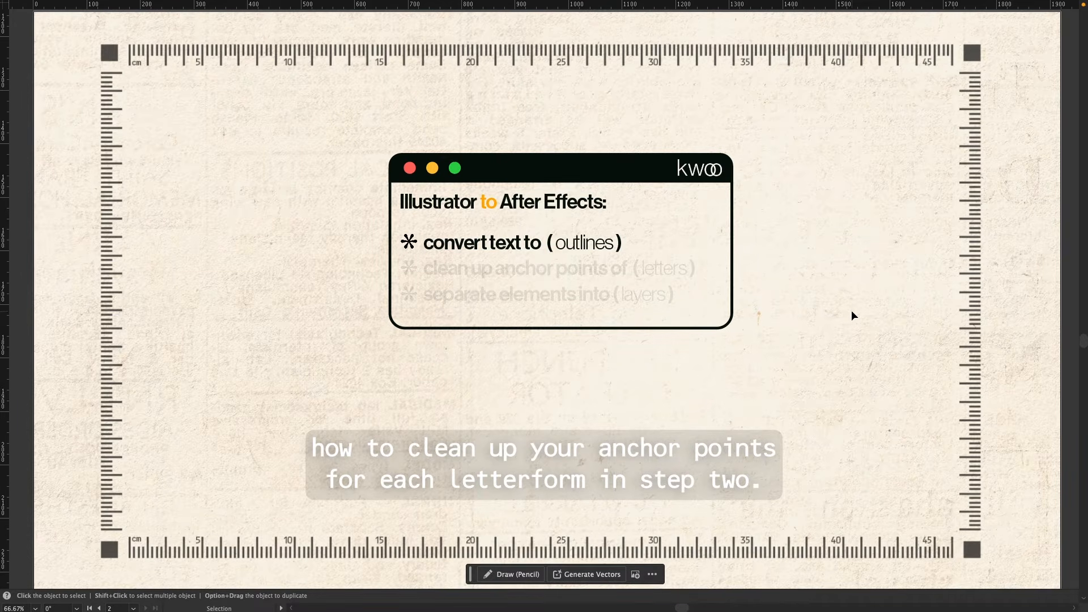
left_click(690, 275)
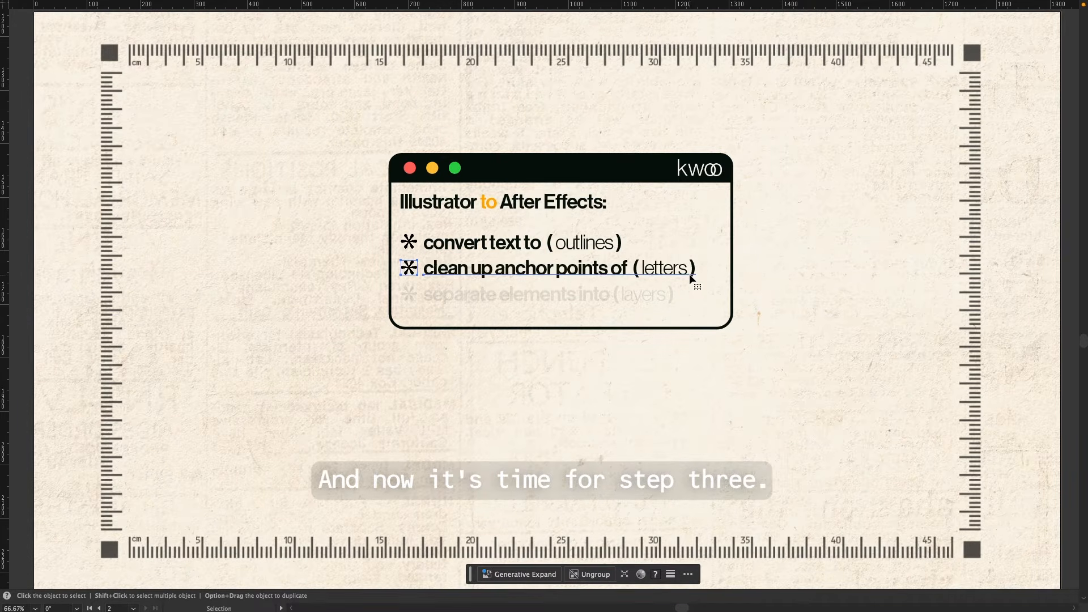
left_click(888, 349)
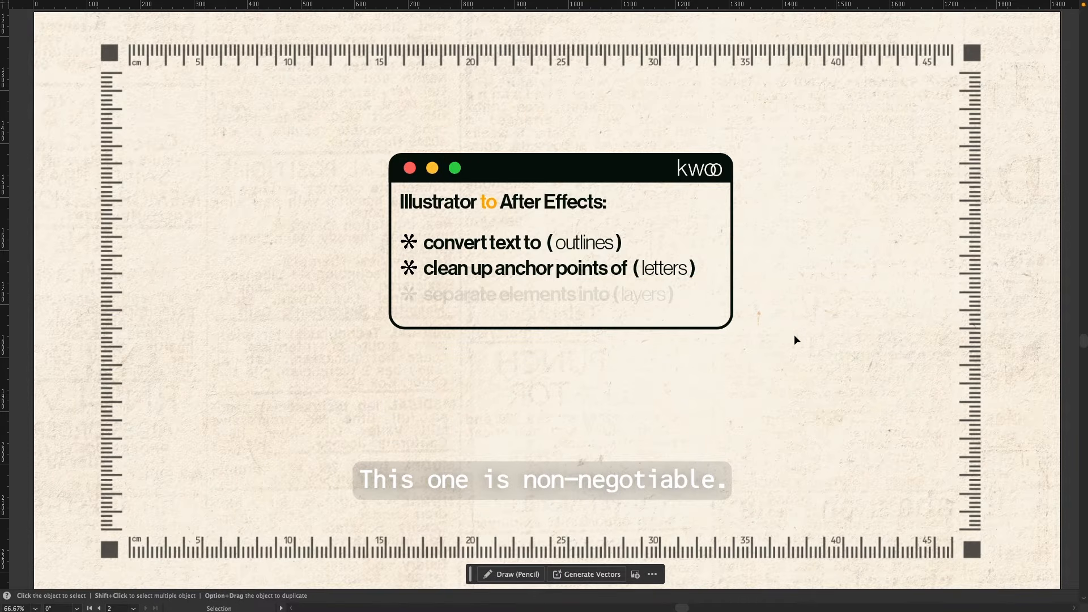
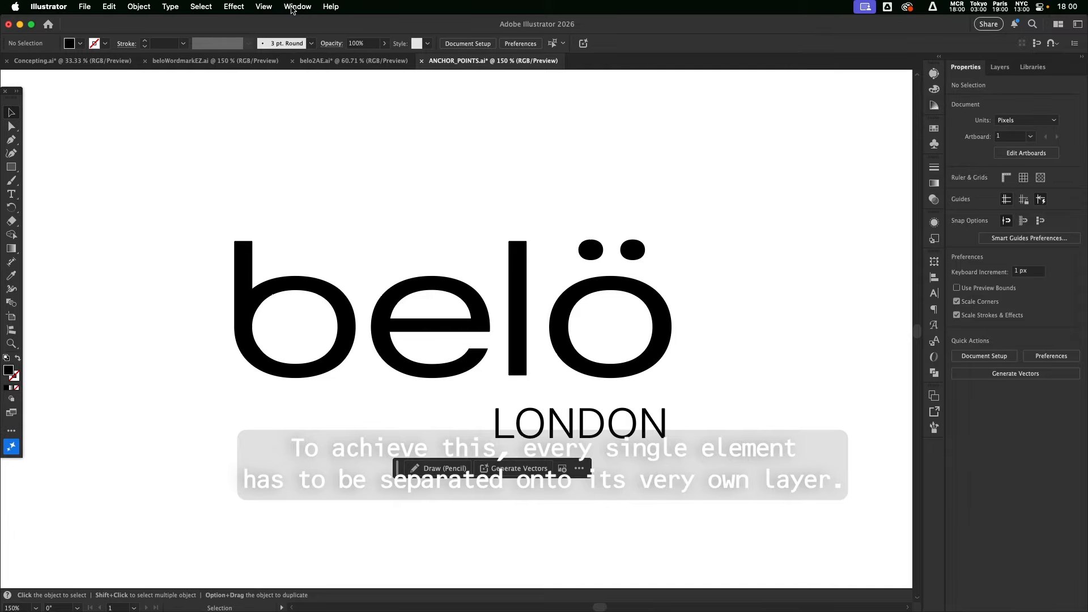
Step: Show the document's layers, expand Layer 1 to view the elements it contains, and collapse it again
left_click(297, 6)
left_click(297, 7)
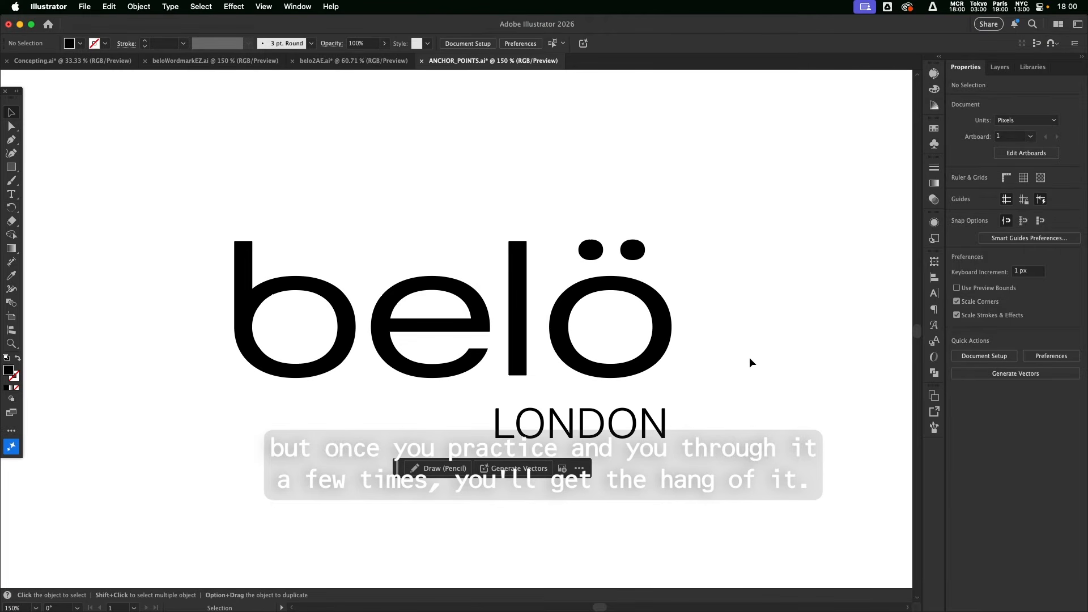
left_click(296, 6)
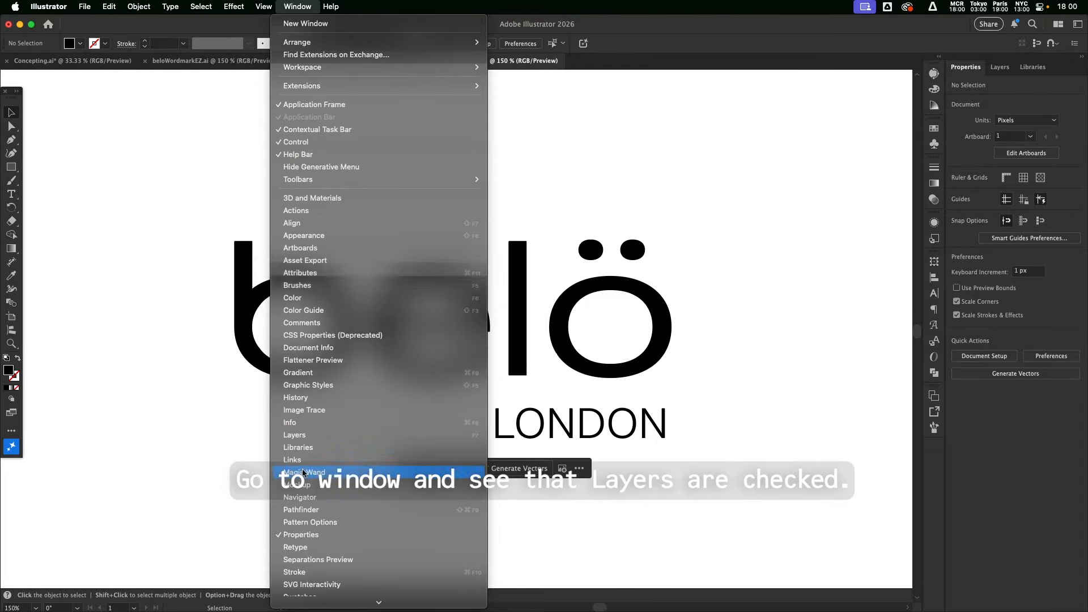
left_click(797, 329)
left_click(1000, 68)
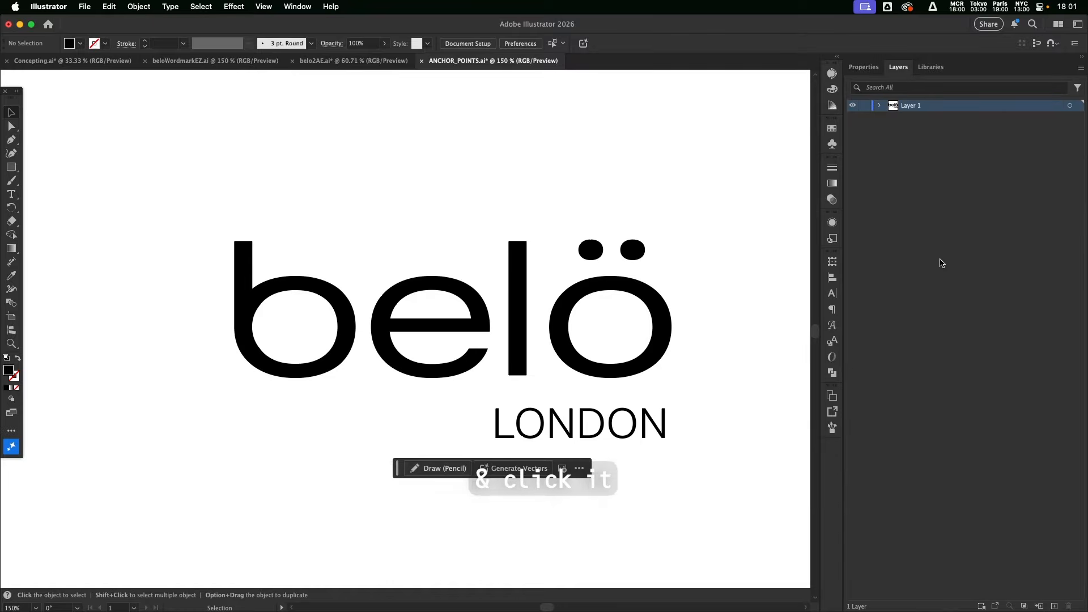
left_click(880, 107)
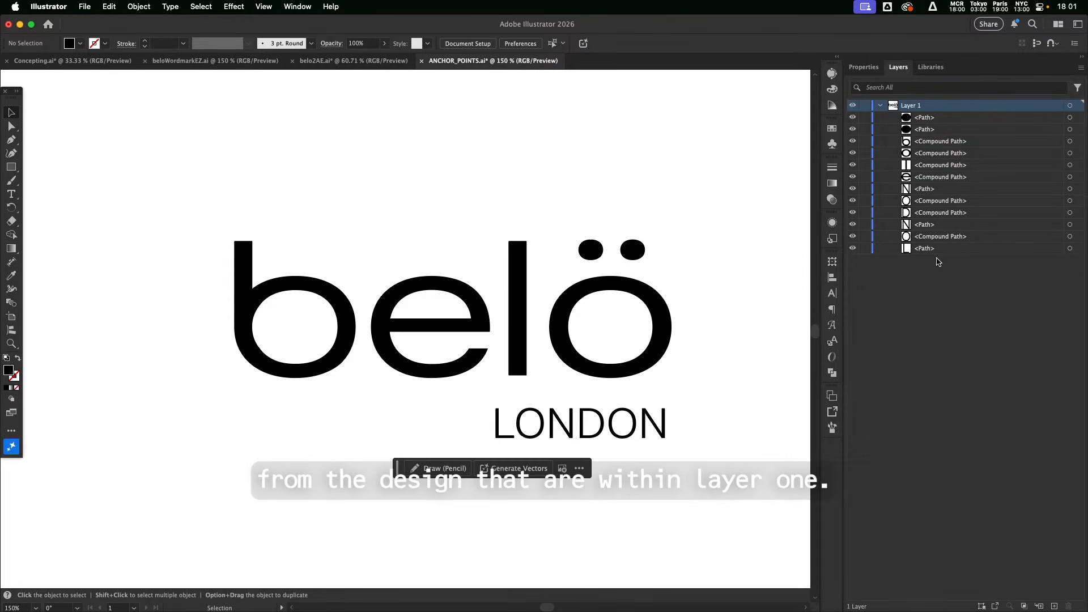
left_click(881, 108)
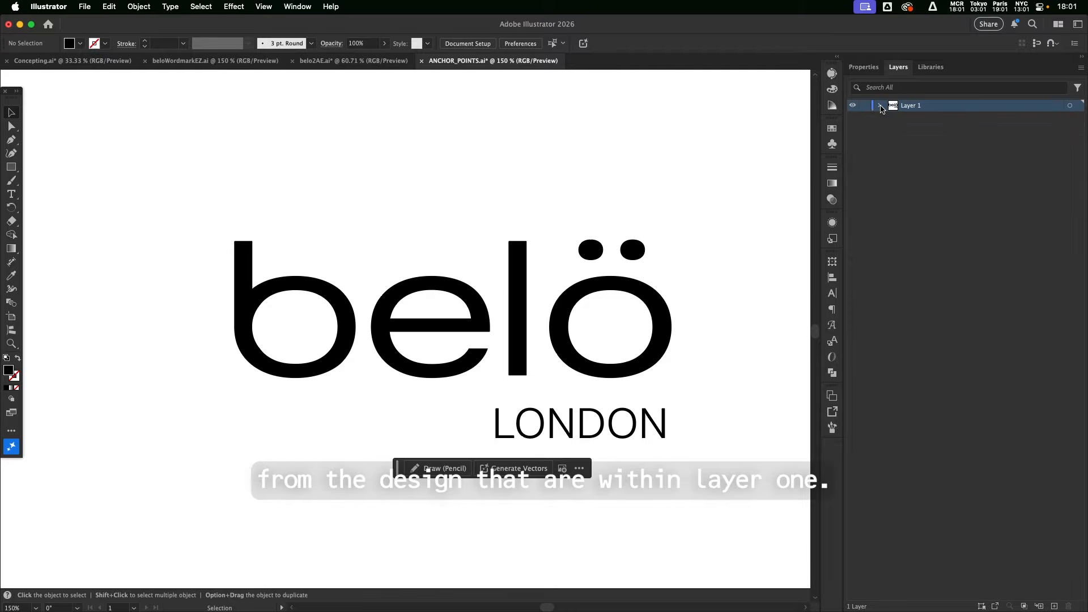
Step: Select the entire belö LONDON logo, ungroup it and clear the selection
left_click(457, 291)
left_click(450, 242)
left_click_drag(204, 202, 692, 445)
left_click(139, 6)
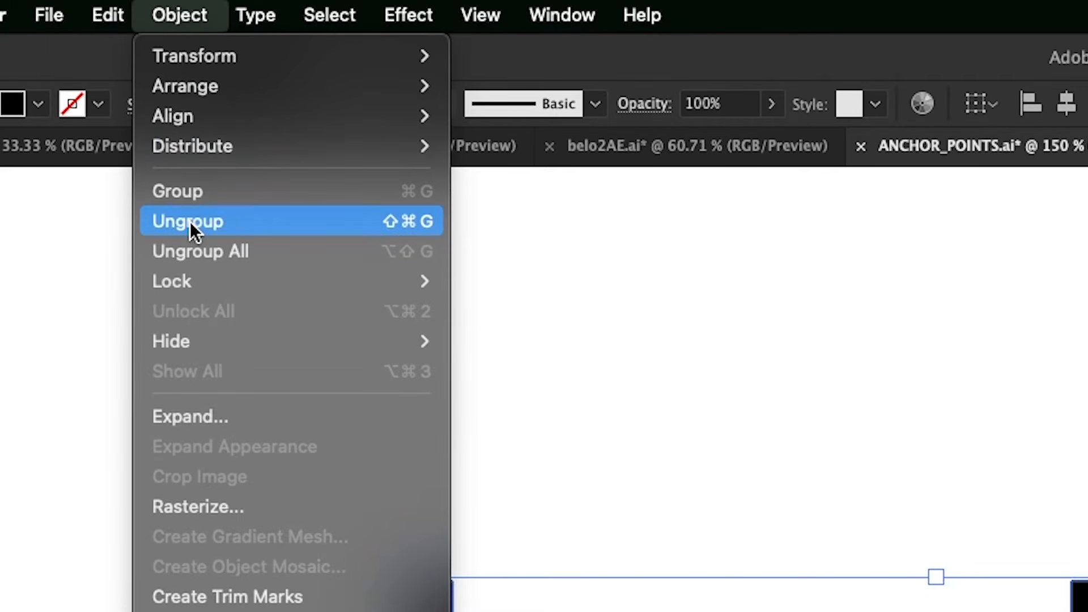
left_click(189, 221)
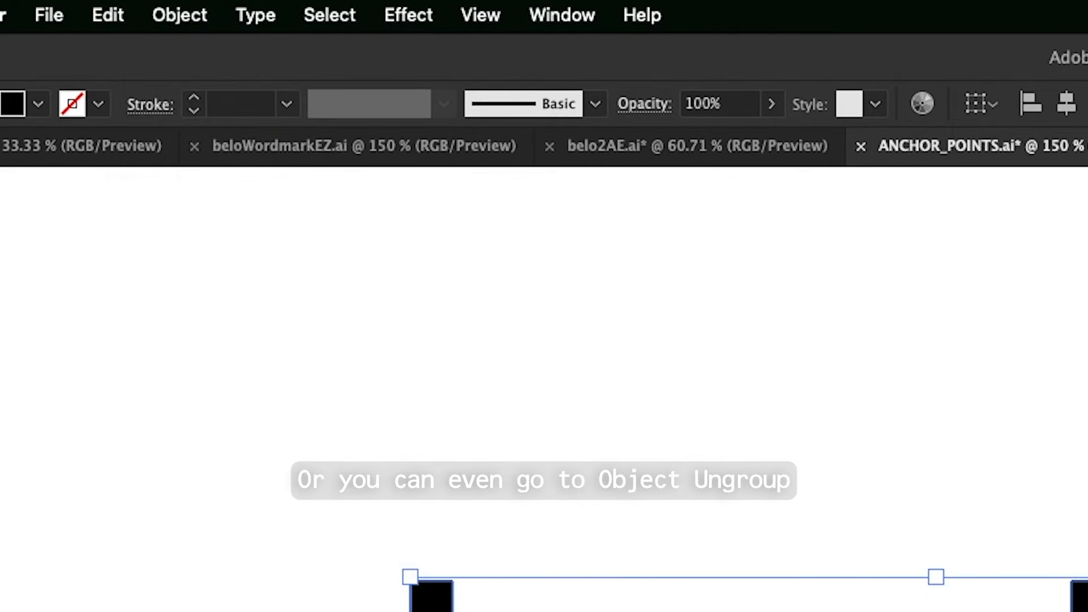
left_click(868, 527)
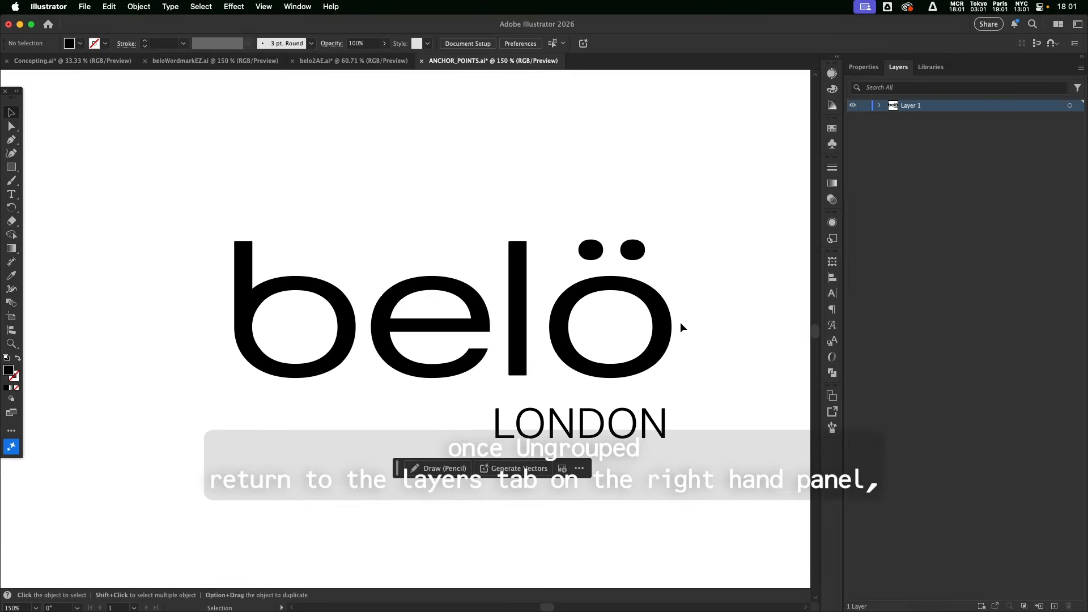
Step: Release the elements of Layer 1 to separate layers using Release to Layers (Sequence)
left_click(880, 106)
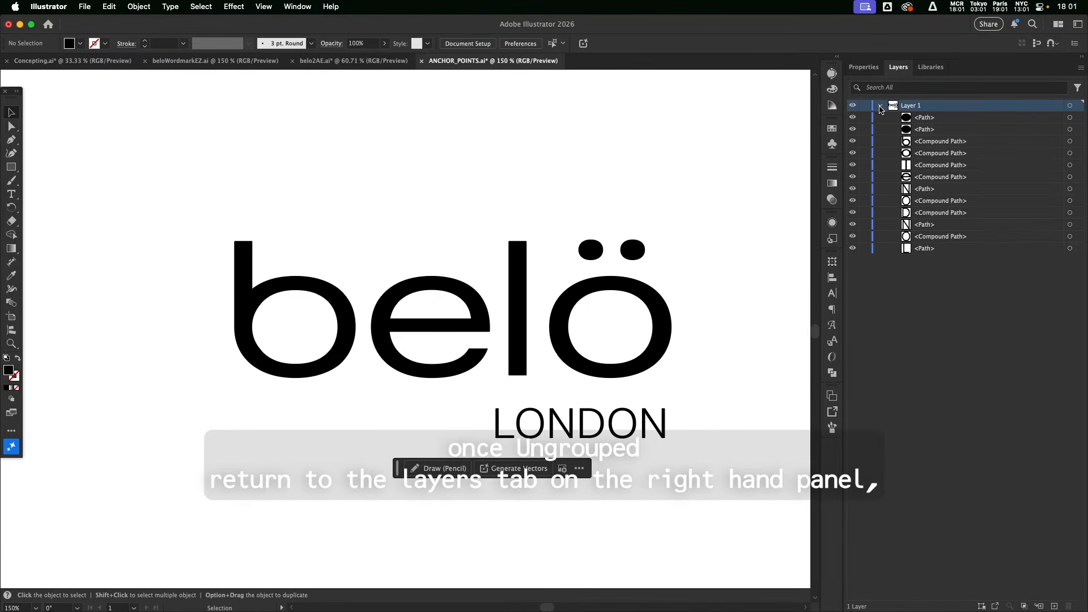
left_click(880, 107)
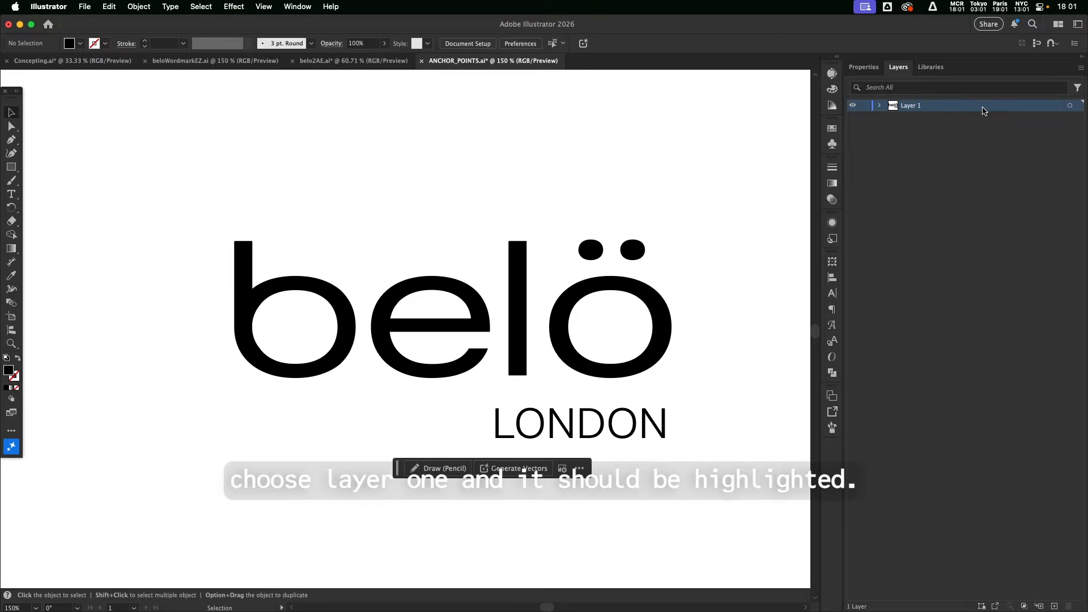
left_click(920, 173)
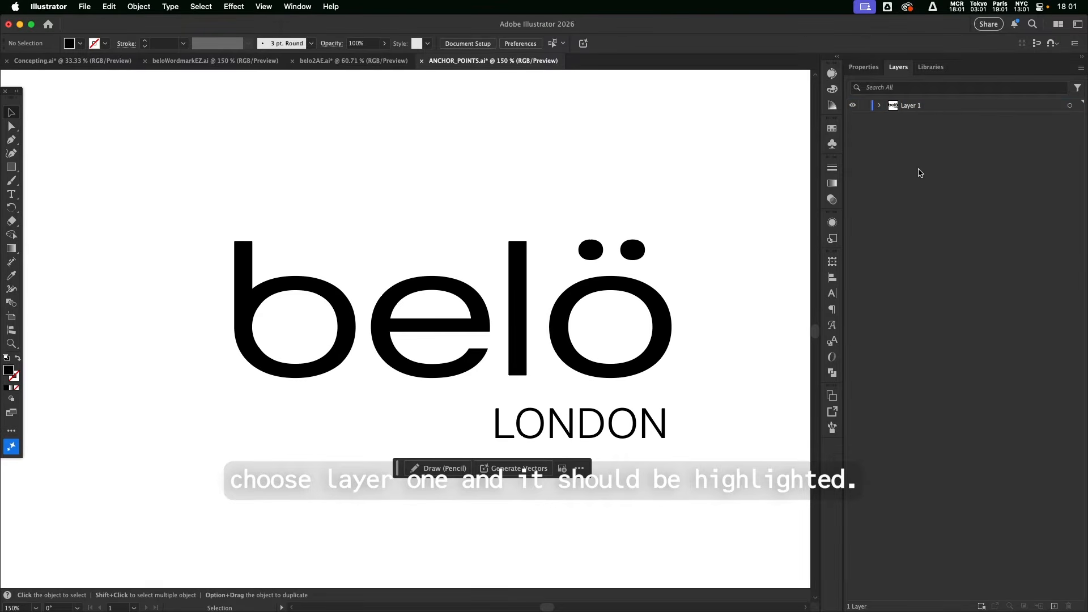
left_click(928, 109)
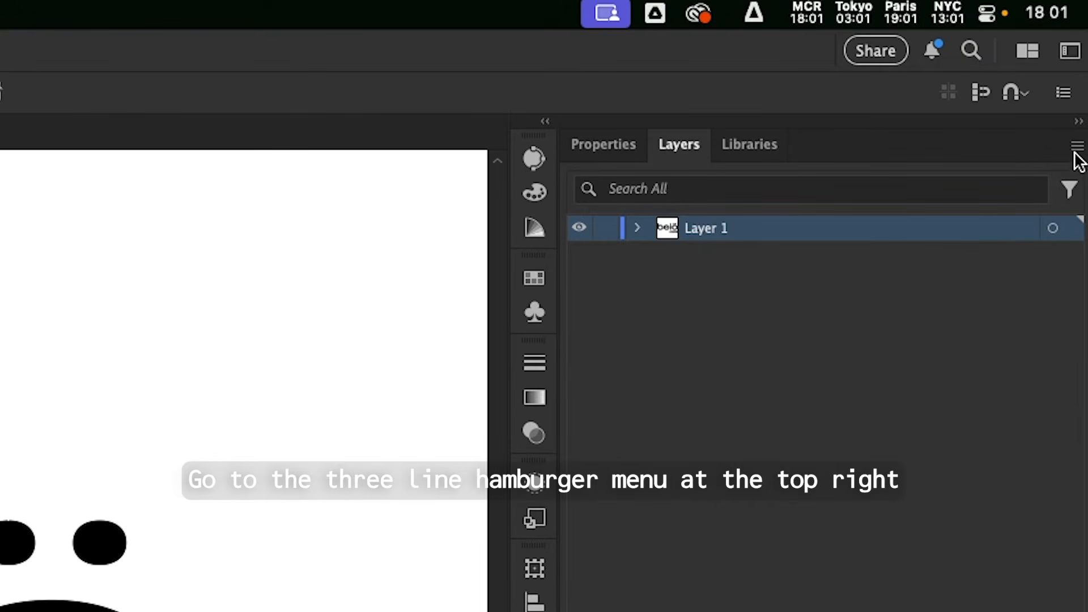
left_click(1077, 147)
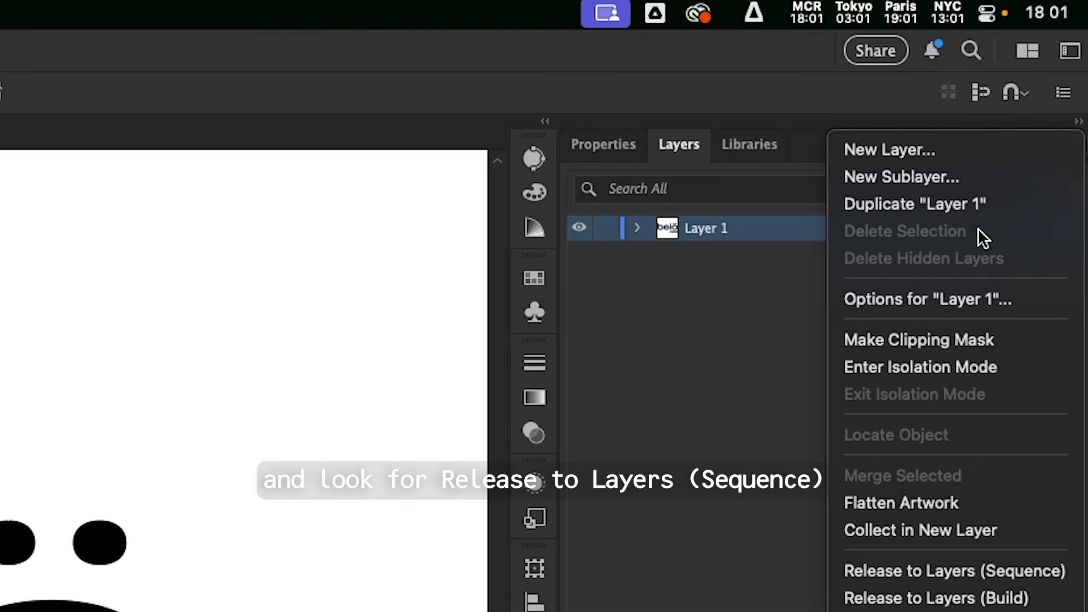
left_click(984, 572)
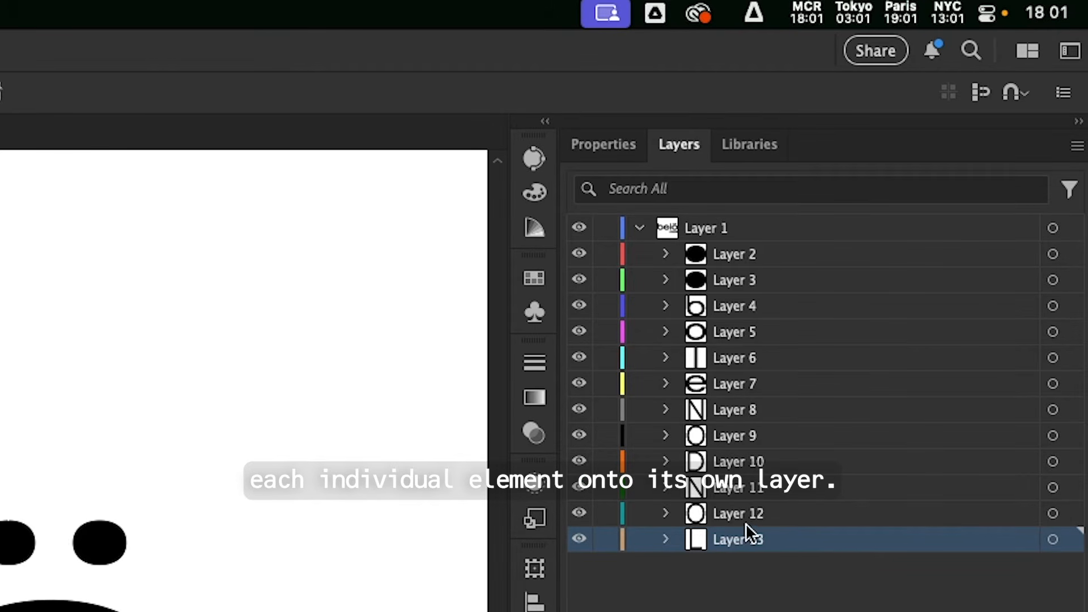
Step: Move Layers 2 through 13 out of Layer 1 to the top level and delete the empty Layer 1
left_click(750, 252, "shift")
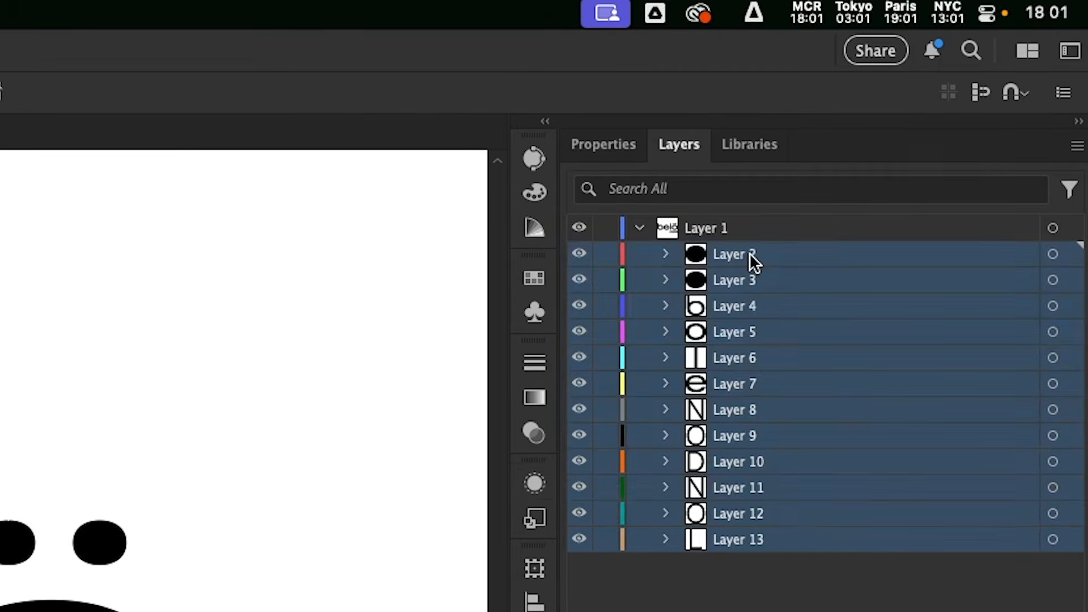
left_click_drag(732, 253, 731, 218)
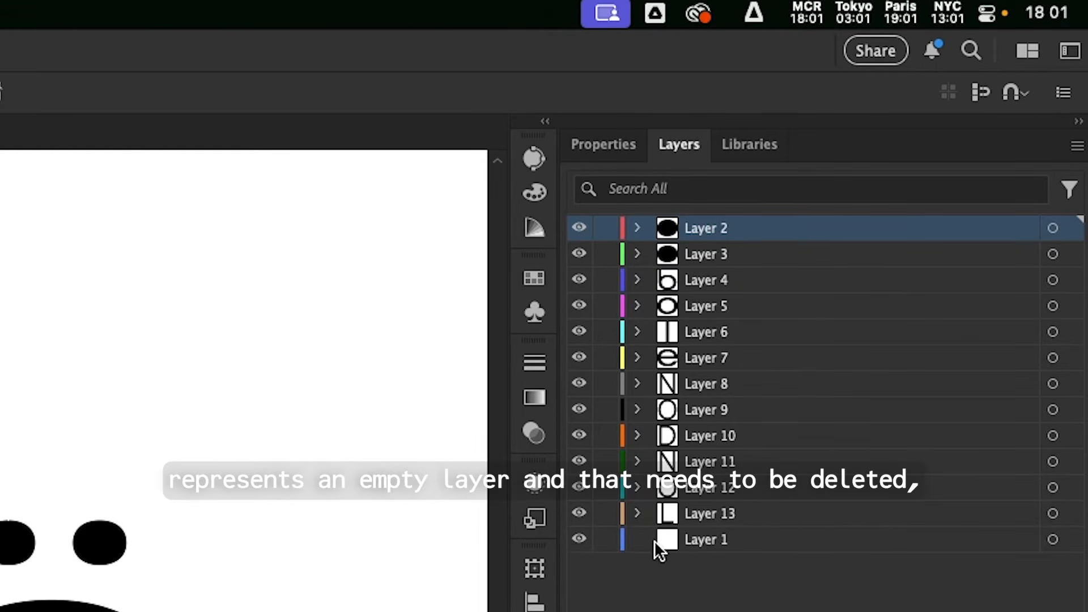
left_click(730, 543)
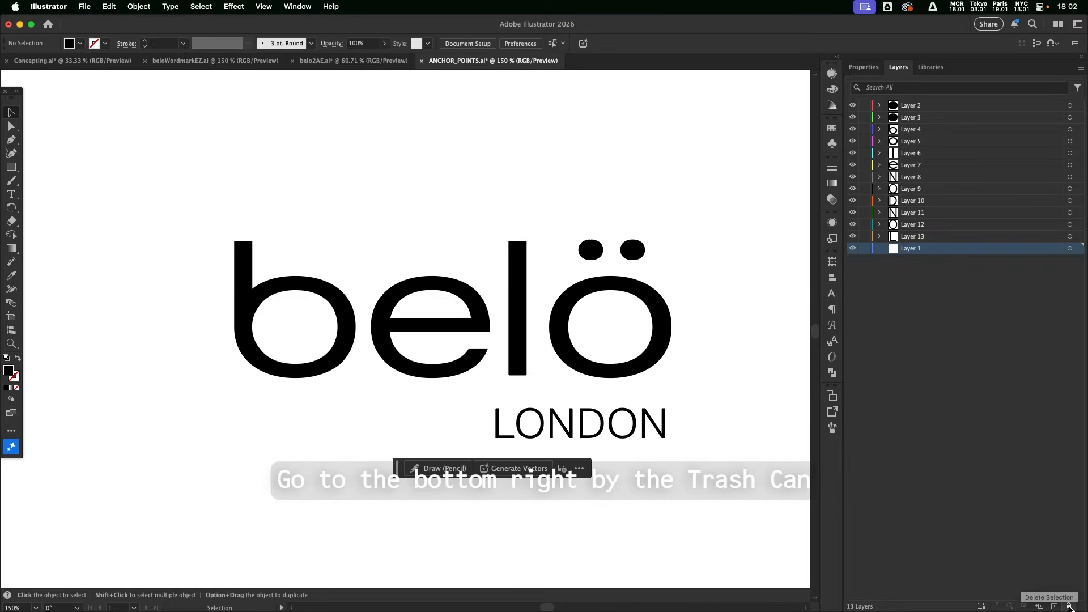
left_click(1069, 606)
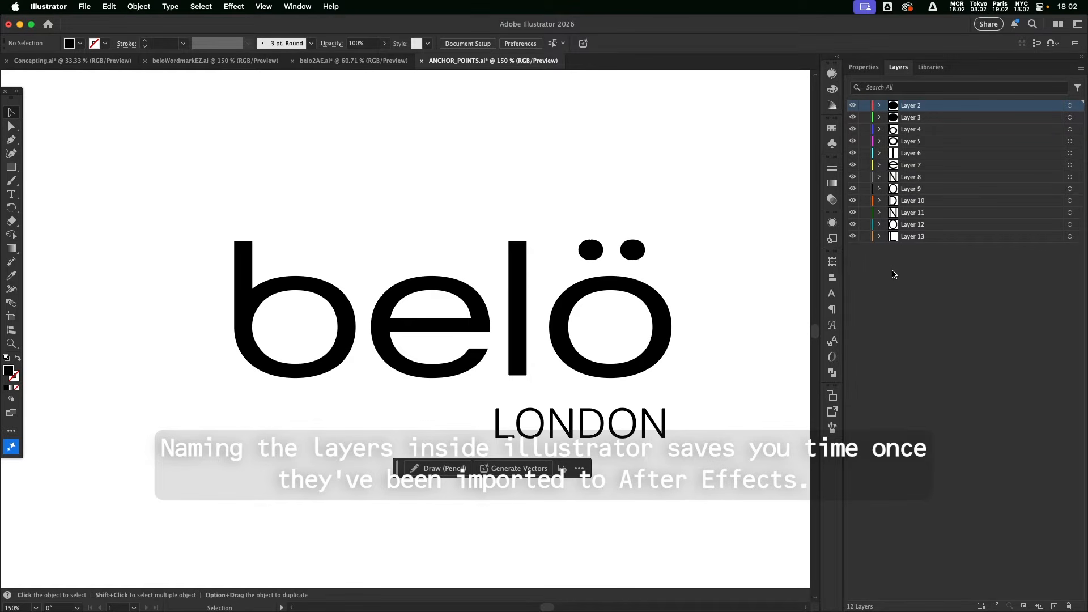
left_click(958, 292)
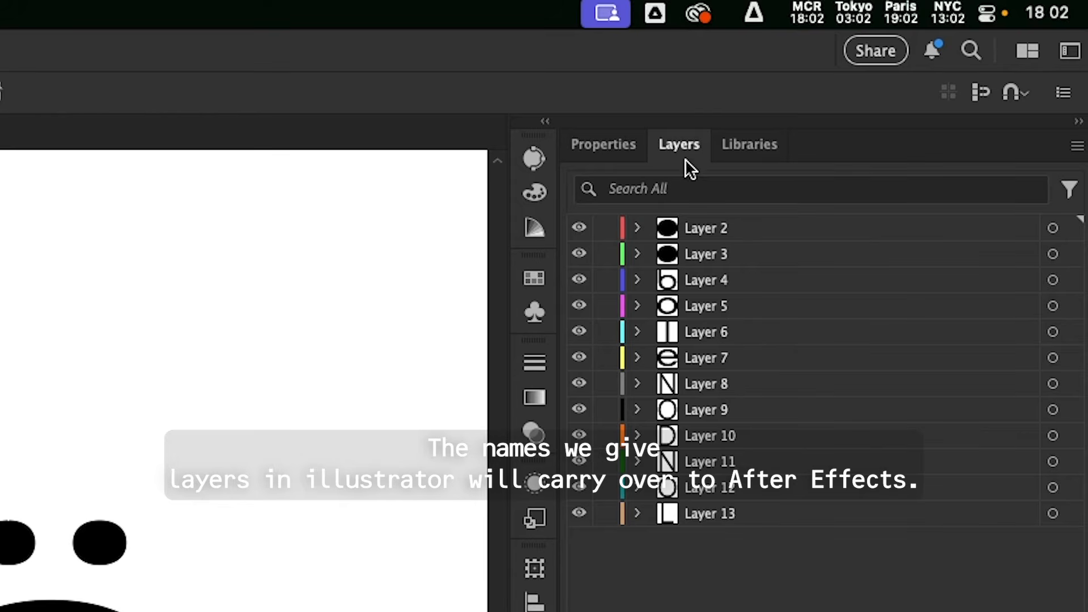
Step: Target the first three layers to identify their elements and rename the letter b's layer as "b"
left_click(1052, 229)
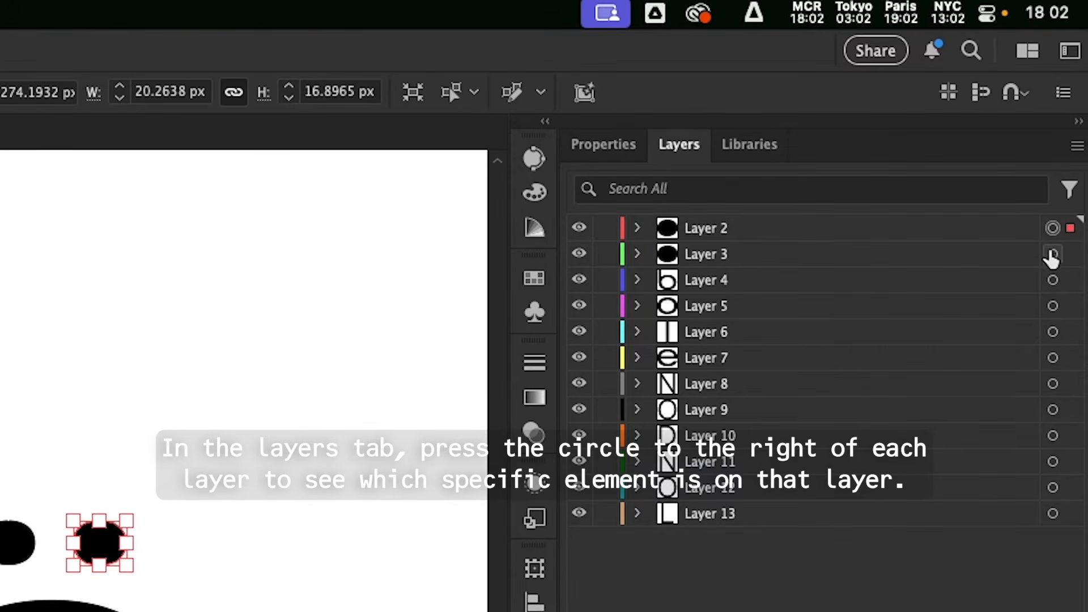
left_click(1052, 255)
left_click(1052, 280)
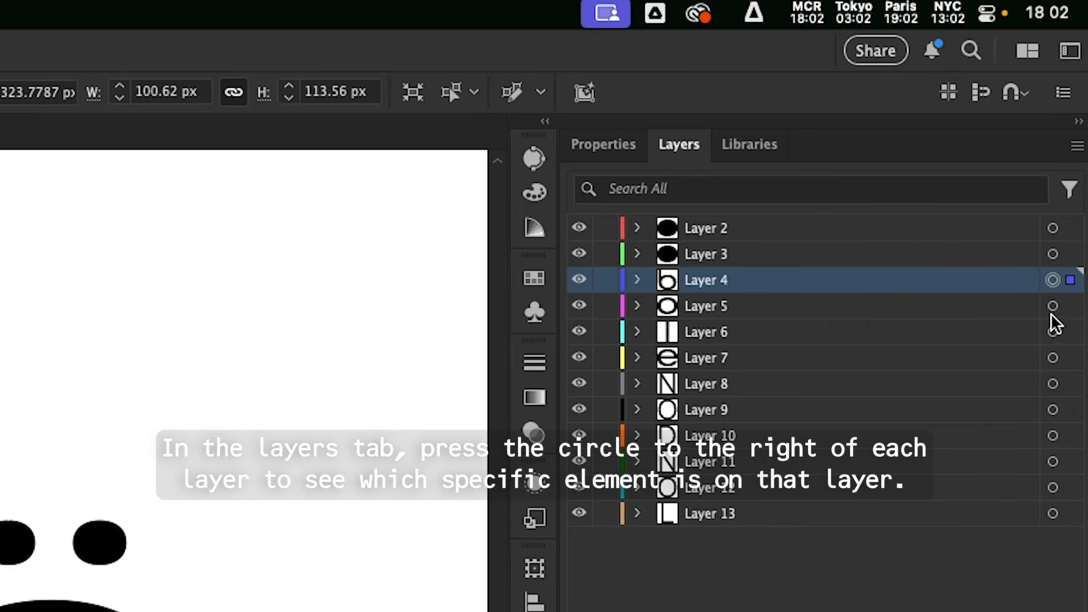
double_click(714, 281)
type("b")
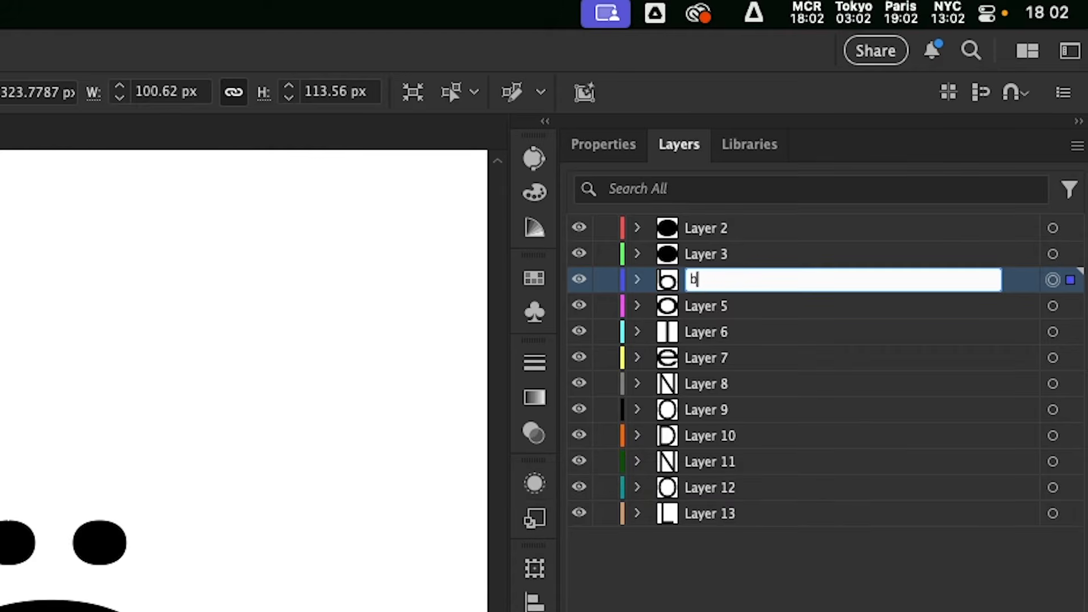
key("Return")
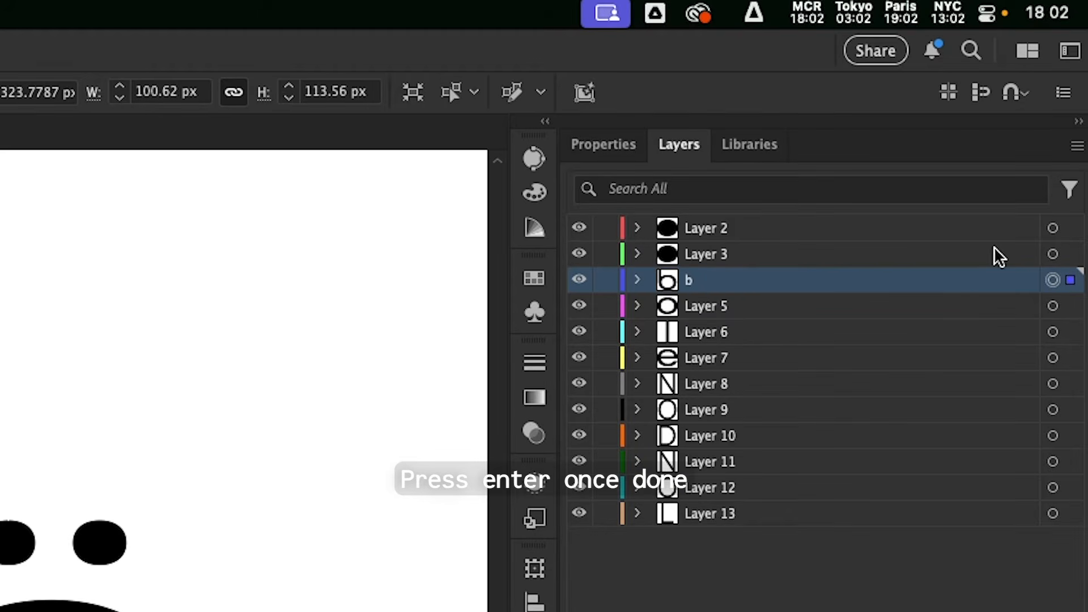
Step: Target the two umlaut dot layers to tell them apart and rename the left dot's layer as "Dot 0"
left_click(1053, 229)
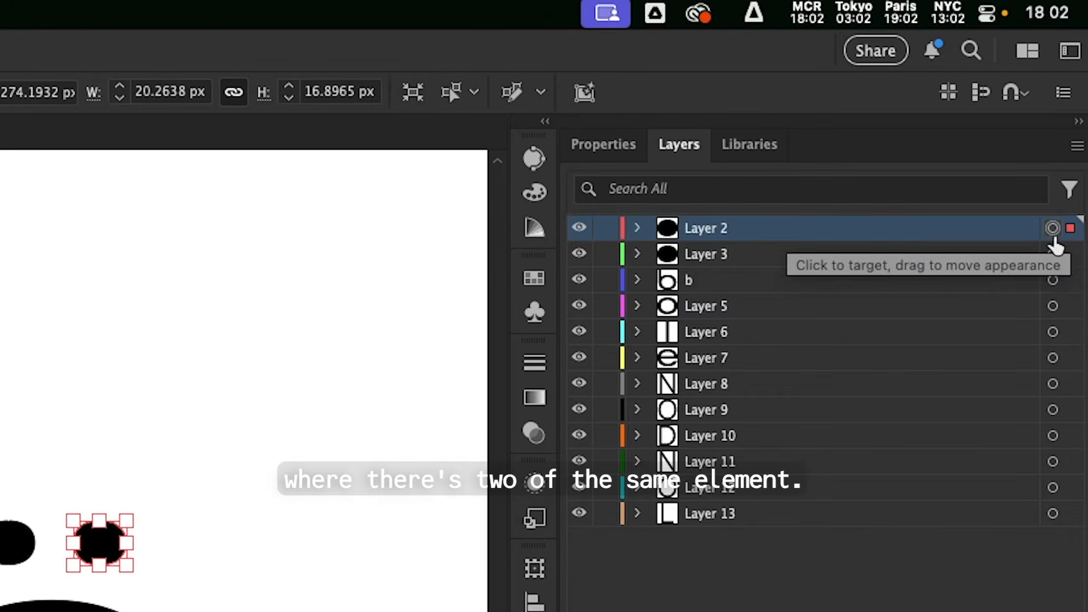
left_click(1054, 255)
left_click(1053, 229)
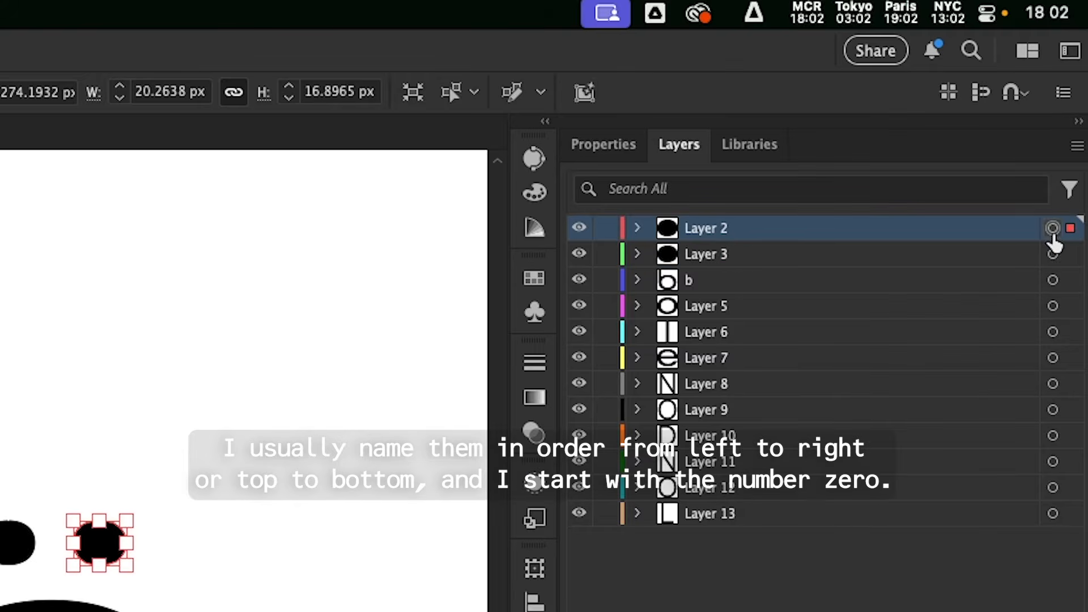
left_click(1053, 255)
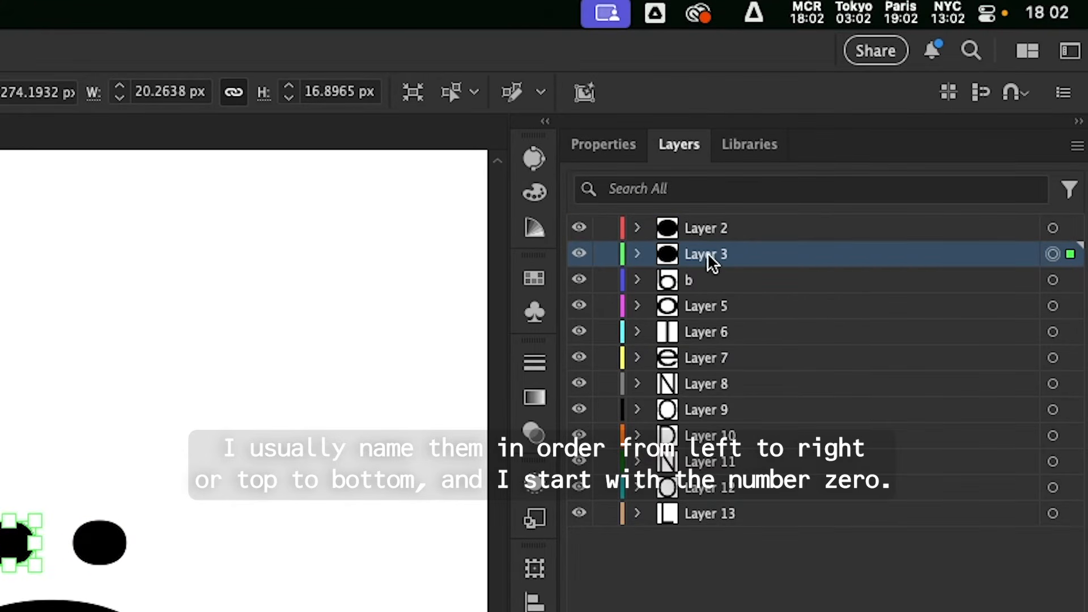
left_click_drag(708, 254, 778, 274)
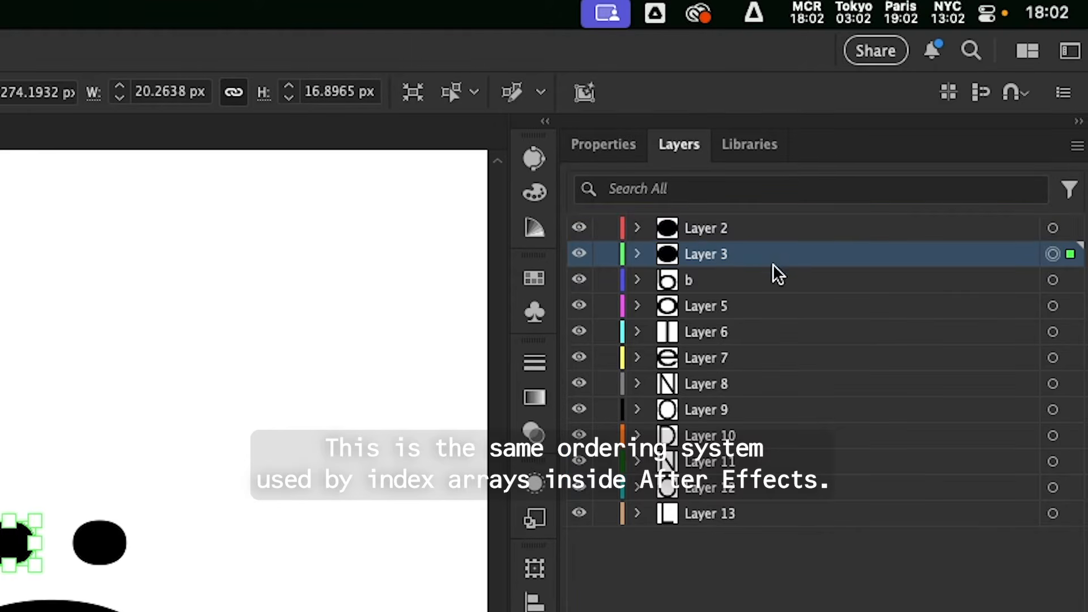
double_click(710, 253)
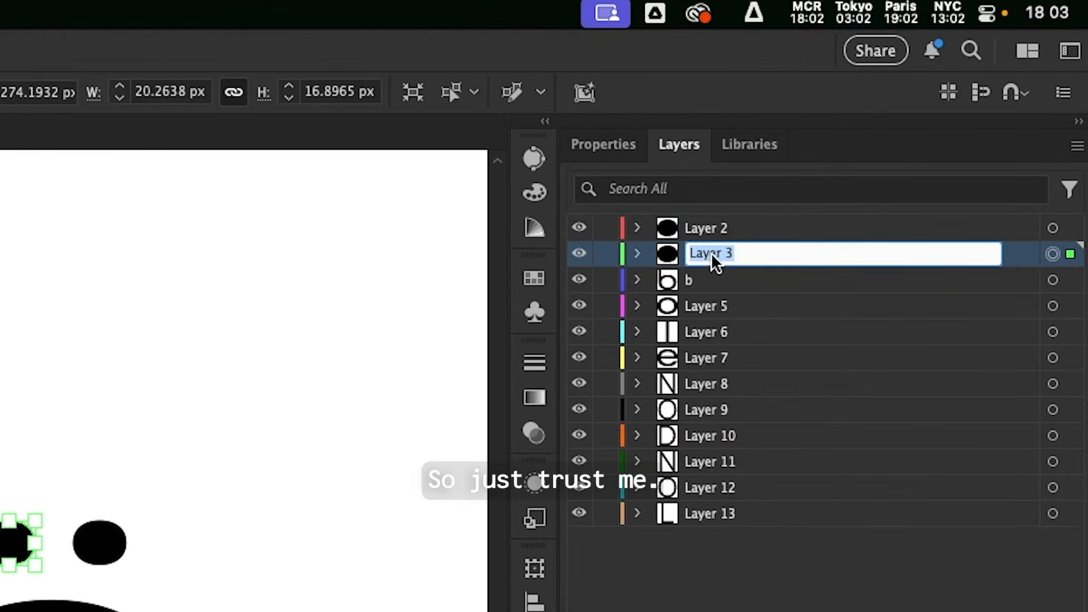
type("Dot")
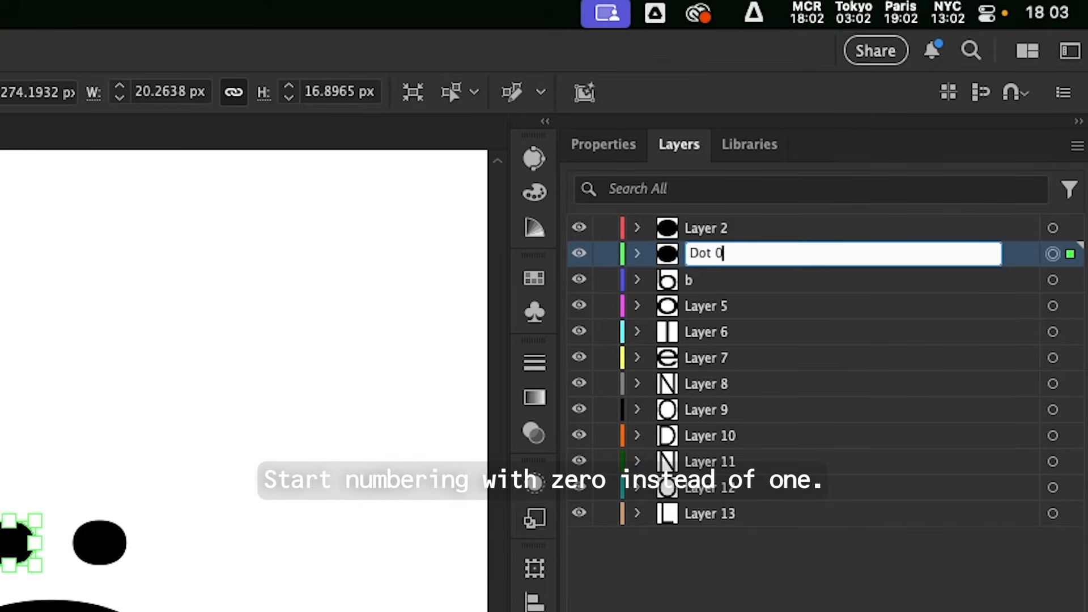
type(" 0")
key("Return")
Step: Rename the right umlaut dot's layer as "Dot 1"
double_click(696, 228)
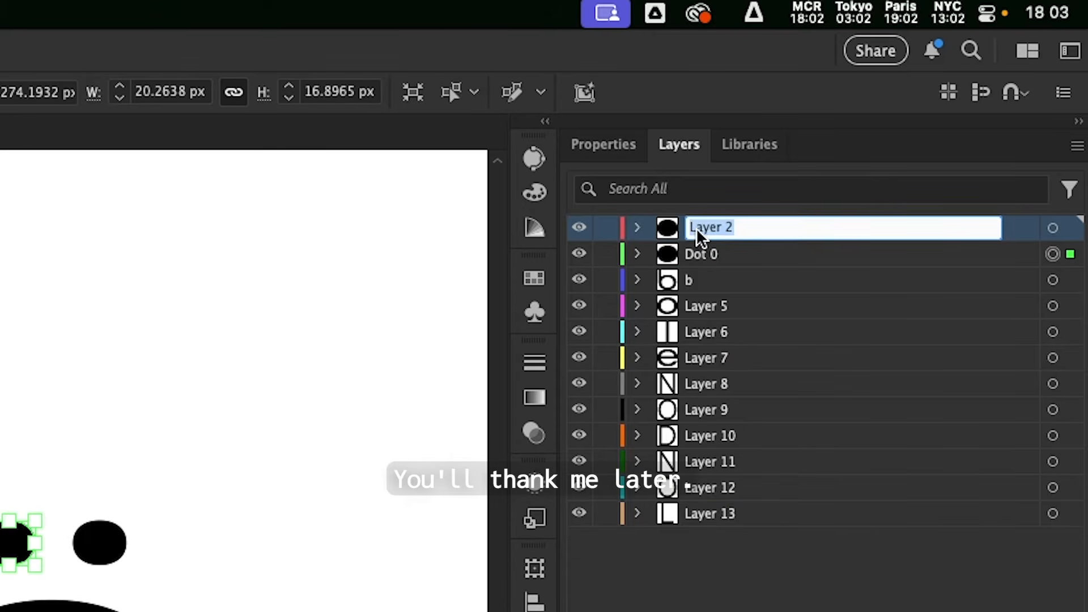
type("Dot 1")
key("Return")
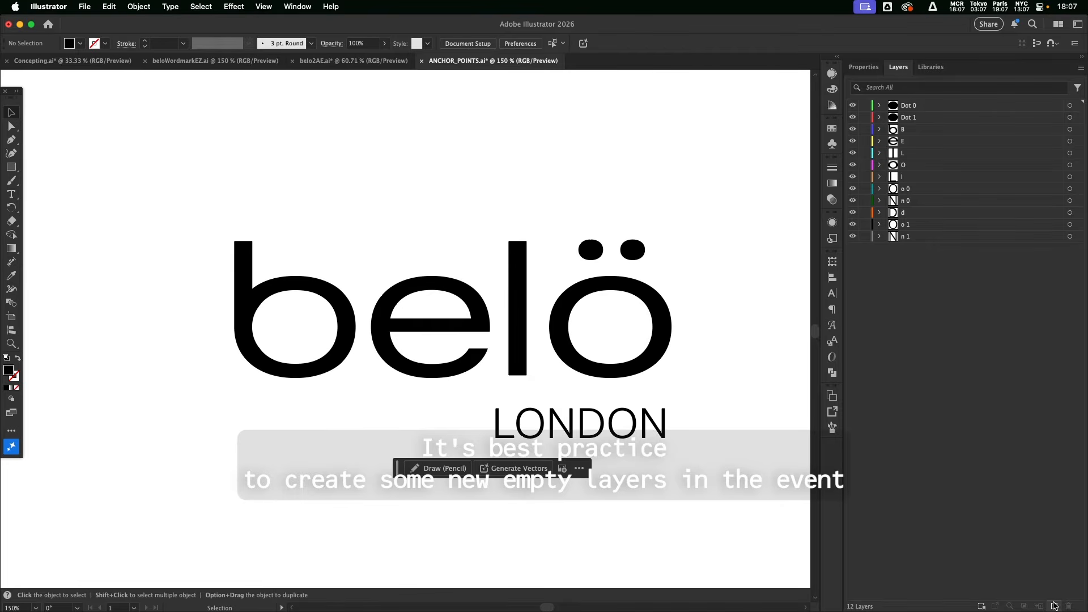
Step: Create two new empty layers and move them below the "n 1" layer at the end of the layer stack
left_click(1055, 606)
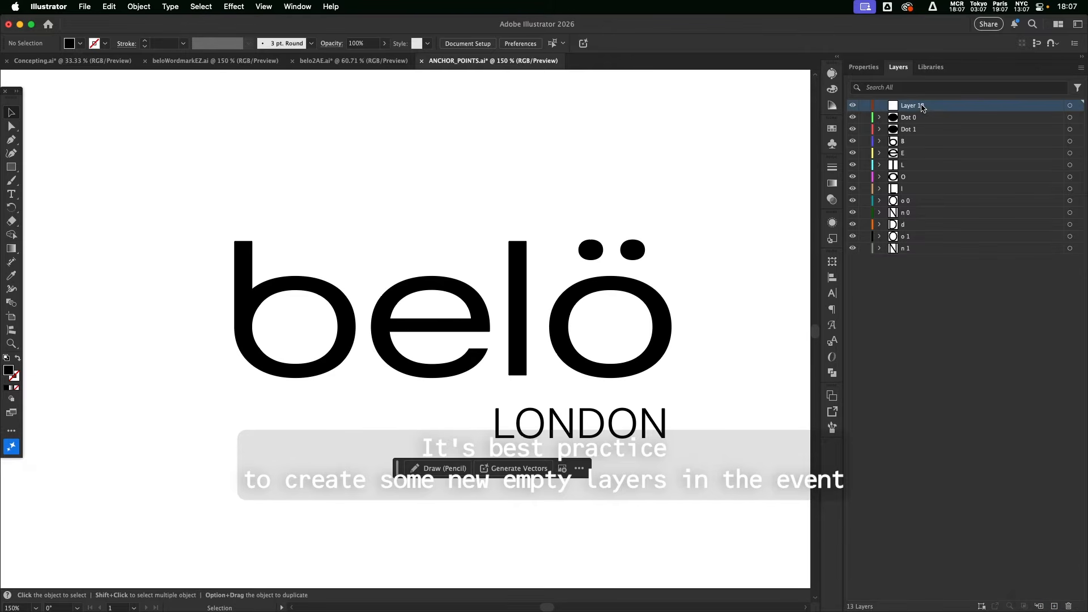
left_click_drag(922, 107, 914, 276)
left_click(915, 334)
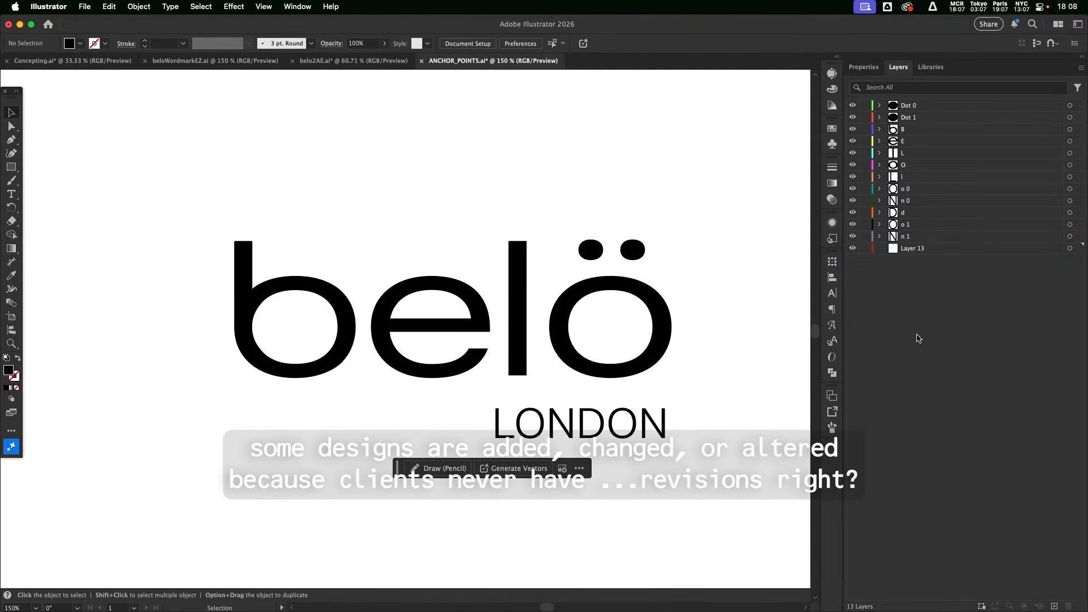
key("super+l")
left_click_drag(919, 107, 917, 269)
Step: Rename the two empty layers as "BRAND" and "COLORS"
double_click(918, 250)
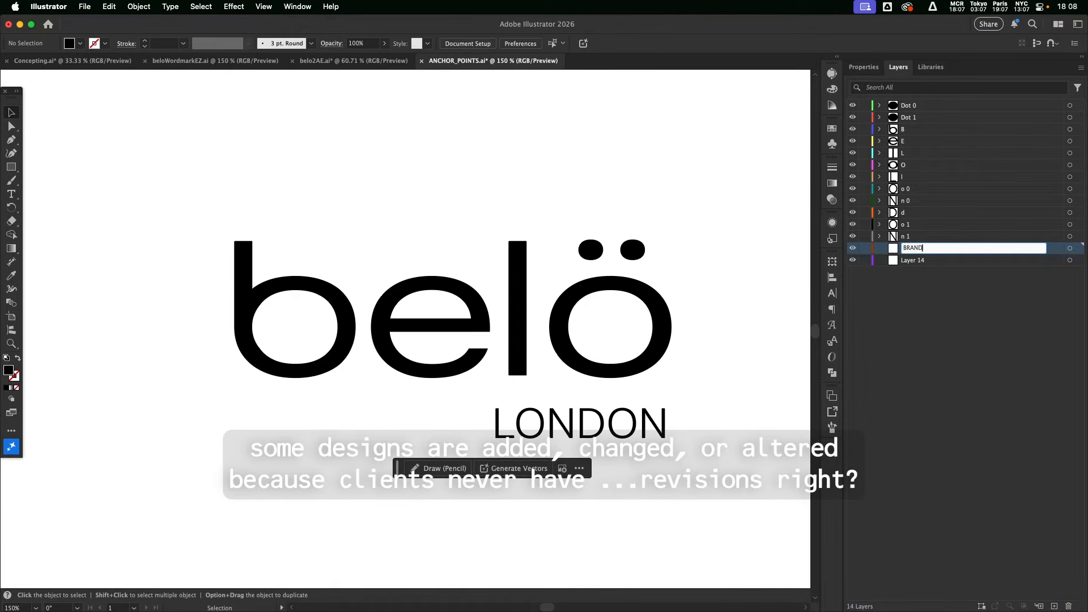
key("Tab")
type("COLORS")
key("Return")
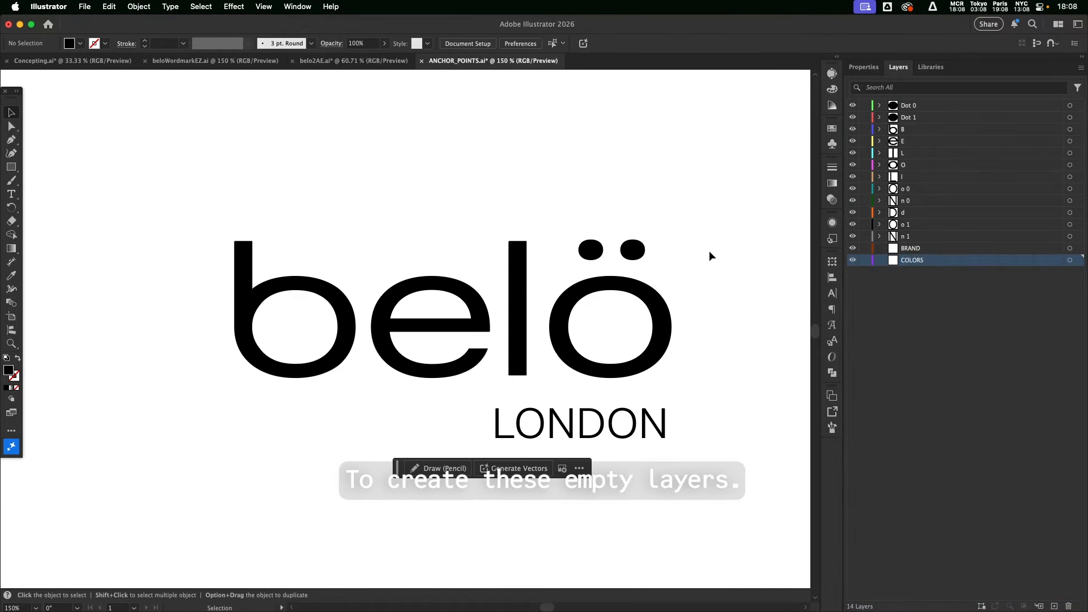
Step: Draw a rectangle about 58 by 47 px above and left of the logo on the BRAND layer and fill it with magenta
key("super+minus")
key("m")
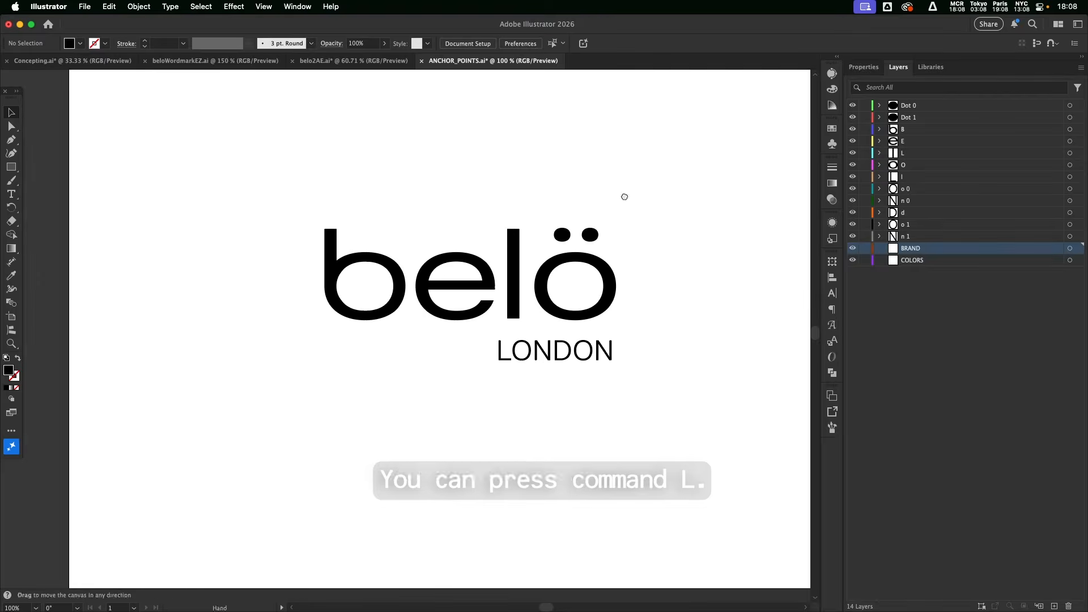
left_click_drag(118, 98, 165, 136)
left_click(832, 129)
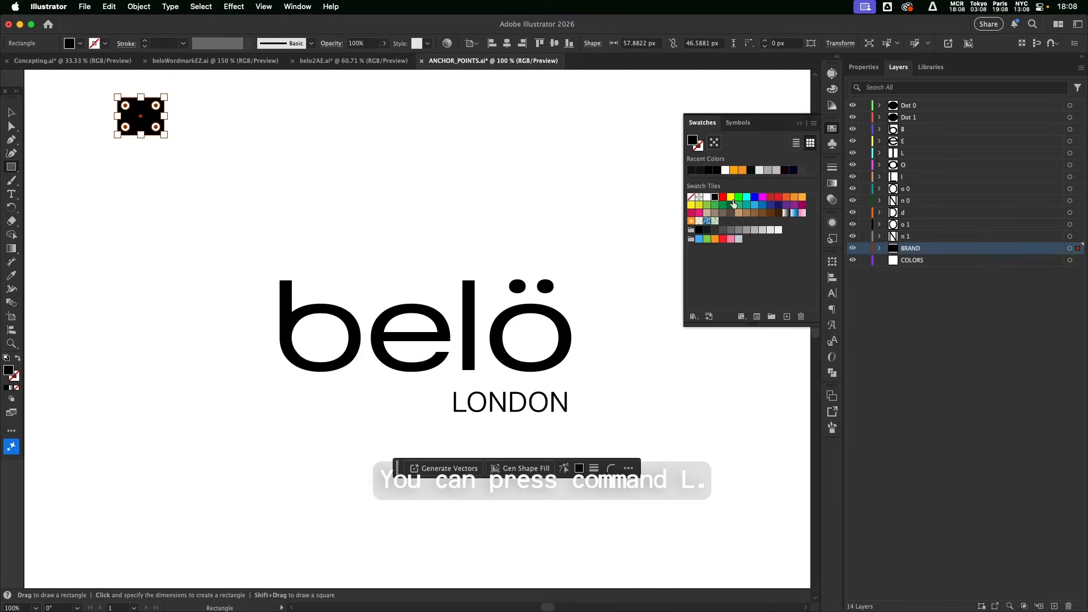
left_click(763, 197)
key("v")
left_click(476, 153)
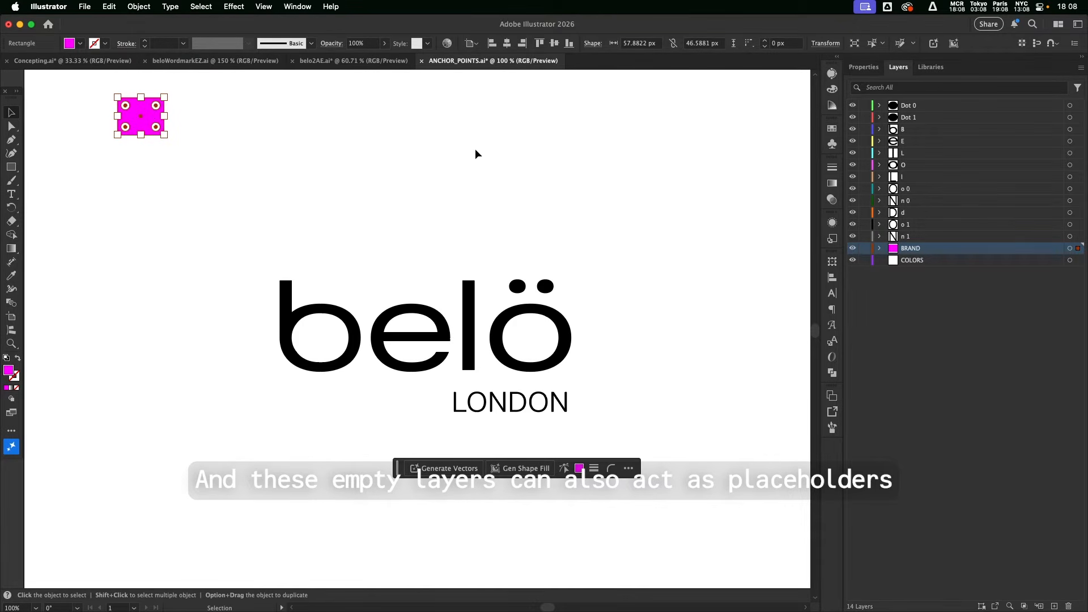
Step: Duplicate the magenta rectangle just to its right and fill the copy with orange
left_click(916, 263)
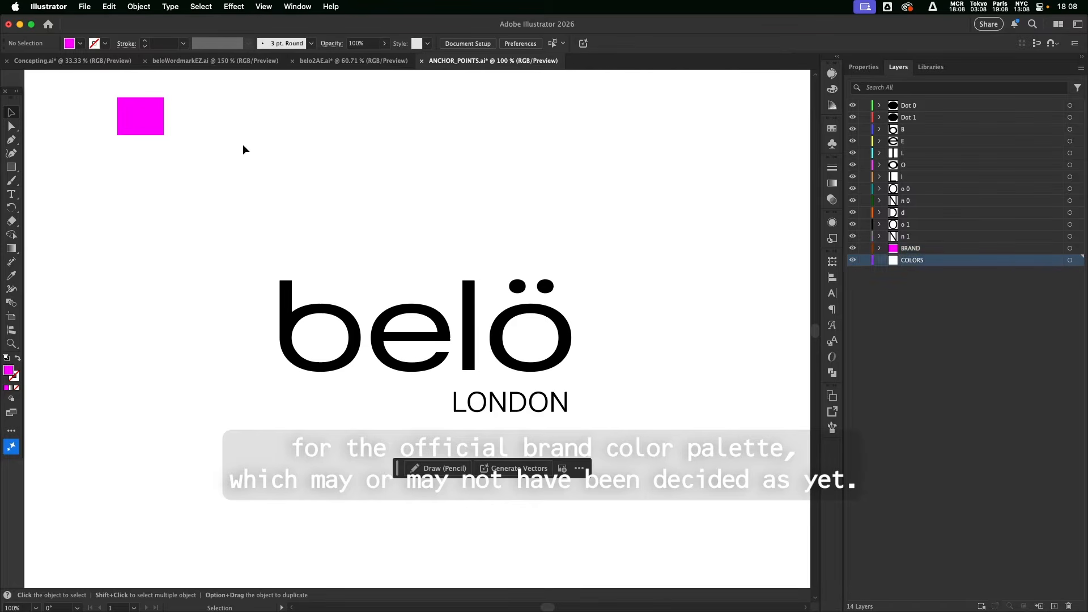
left_click_drag(146, 114, 214, 115)
left_click(832, 129)
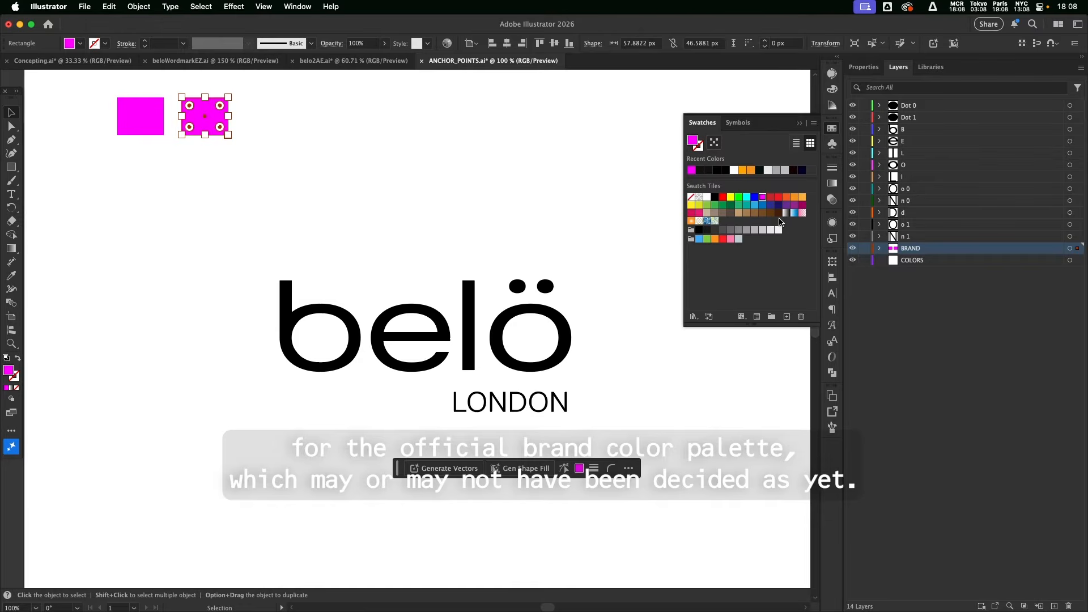
left_click(793, 198)
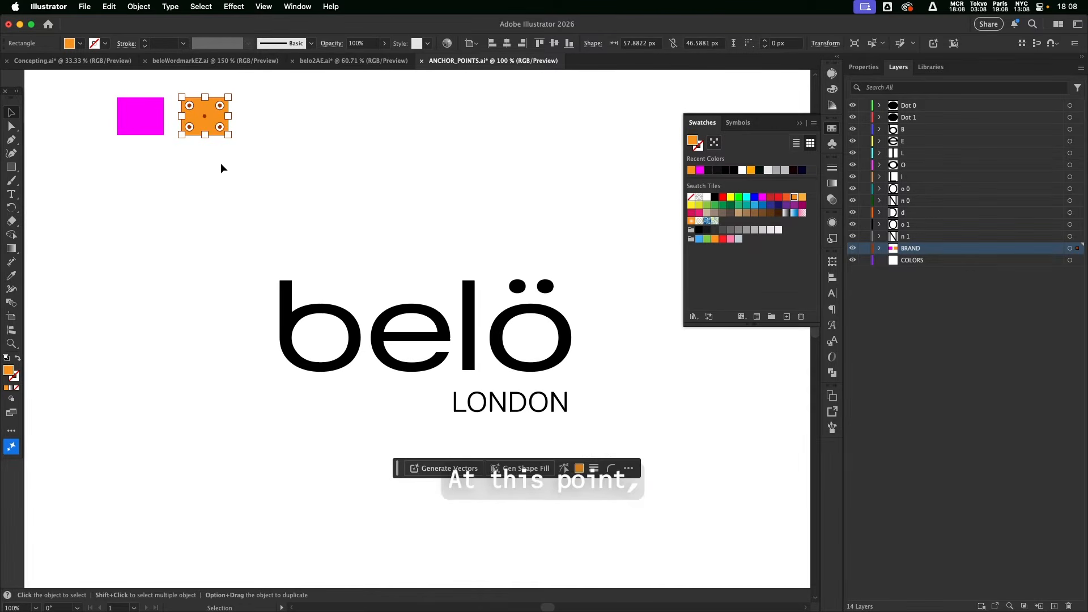
Step: Move the orange rectangle from the BRAND layer to the COLORS layer and clear the selection
left_click(879, 248)
left_click_drag(918, 260, 921, 285)
left_click(880, 248)
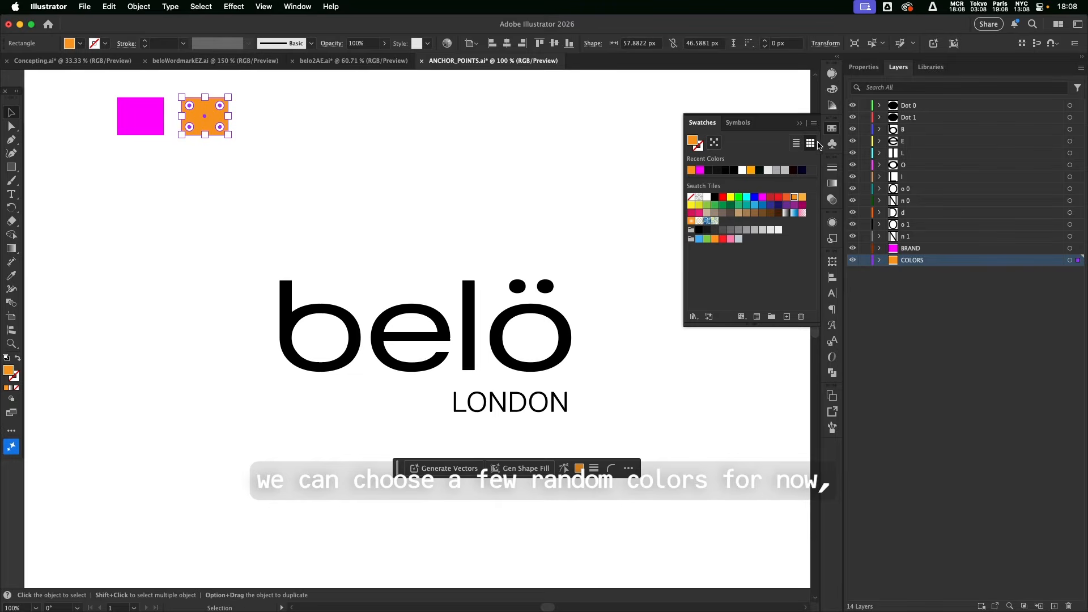
left_click(832, 130)
left_click(397, 181)
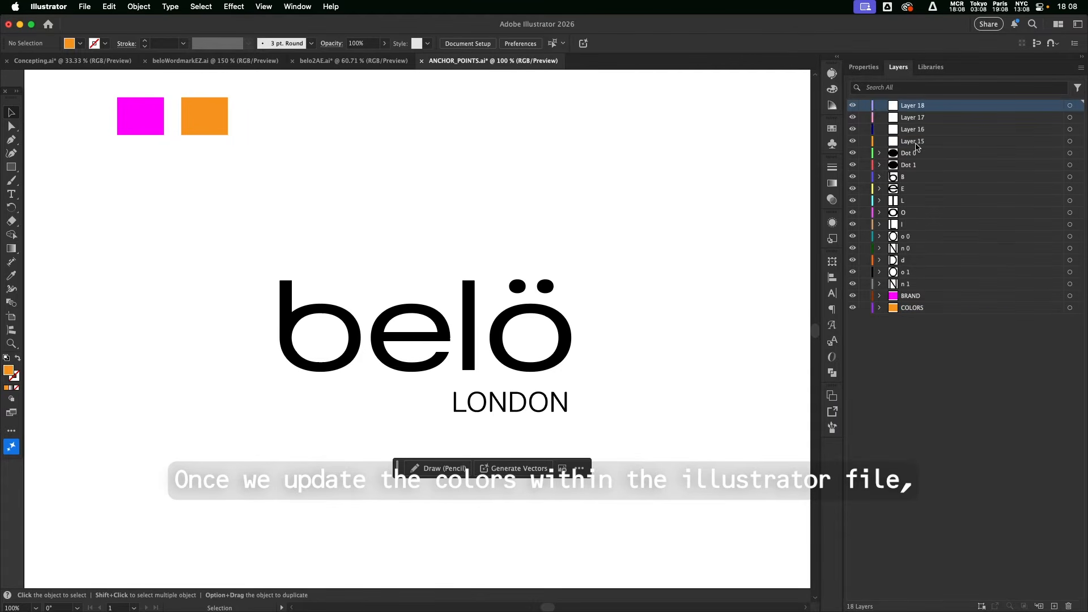
Step: Move the four empty layers below the COLORS layer and rename the first two of them as "place" and "holder"
left_click(917, 147, "shift")
left_click_drag(917, 146, 924, 316)
double_click(923, 272)
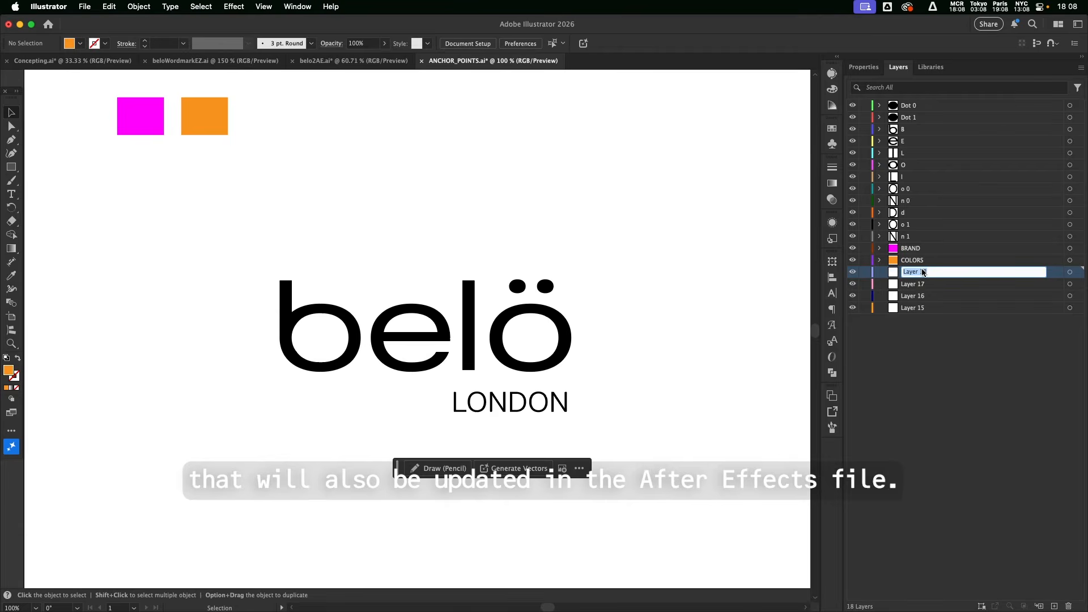
type("place")
key("Tab")
type("holder")
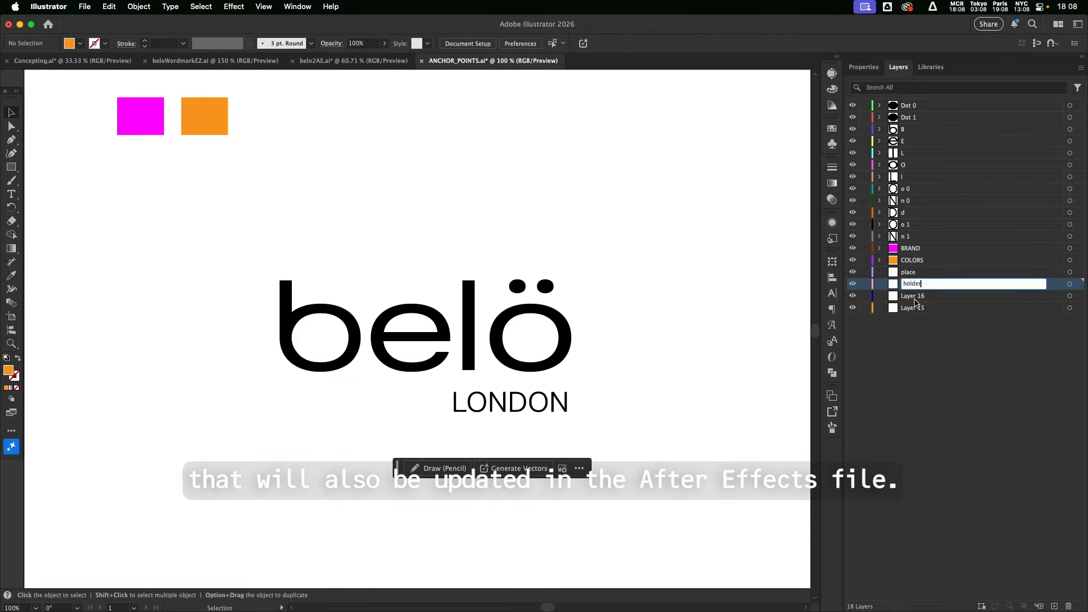
Step: Rename the empty layer directly below the "holder" layer as "empty"
double_click(915, 302)
left_click(777, 221)
double_click(912, 295)
type("em")
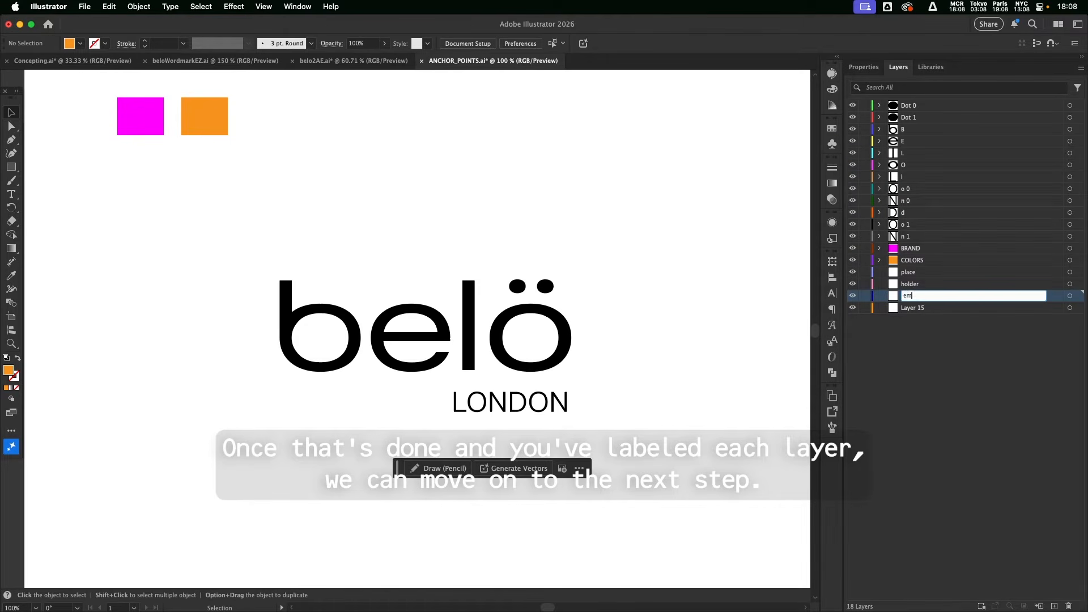
type("pty")
double_click(917, 309)
key("Return")
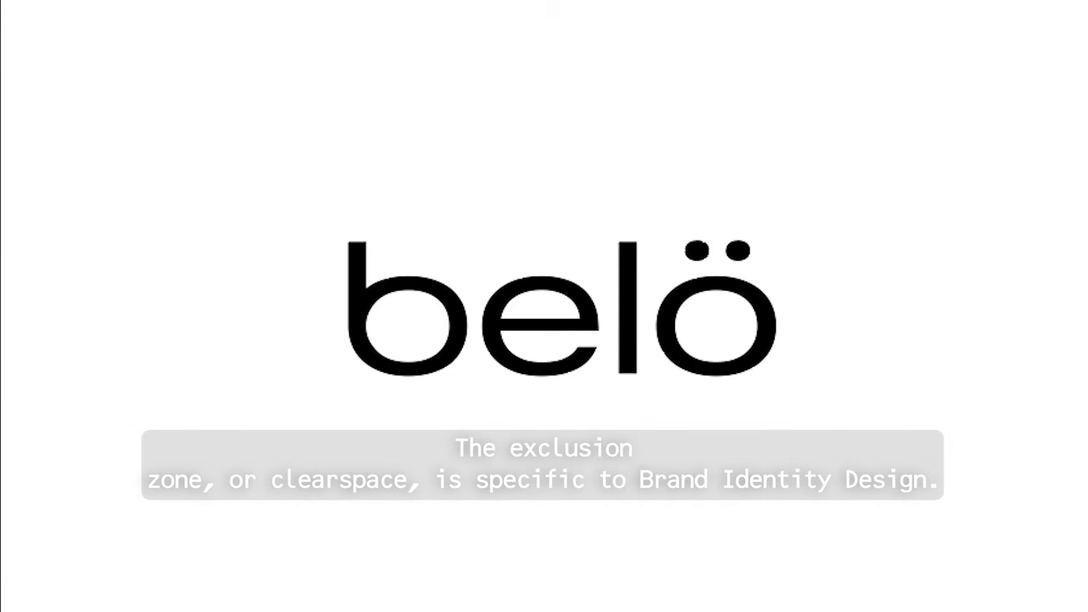
Step: Place a horizontal guide along the top edge of the belö wordmark
left_click_drag(674, 22, 688, 245)
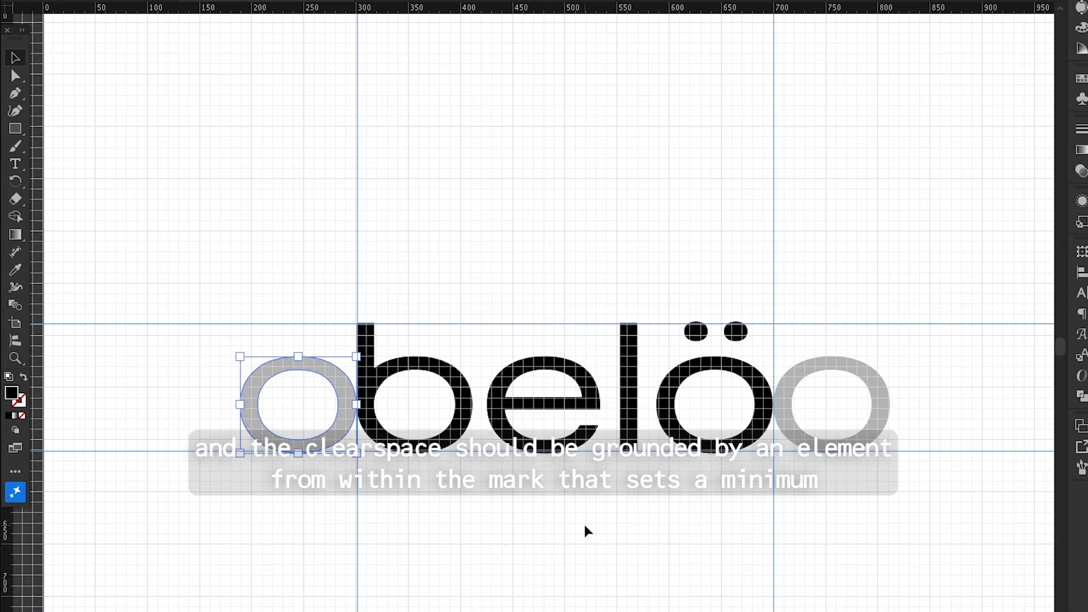
Step: Place copies of the grey "o" above and below the wordmark, with horizontal guides at their outer edges
left_click_drag(813, 445, 578, 306)
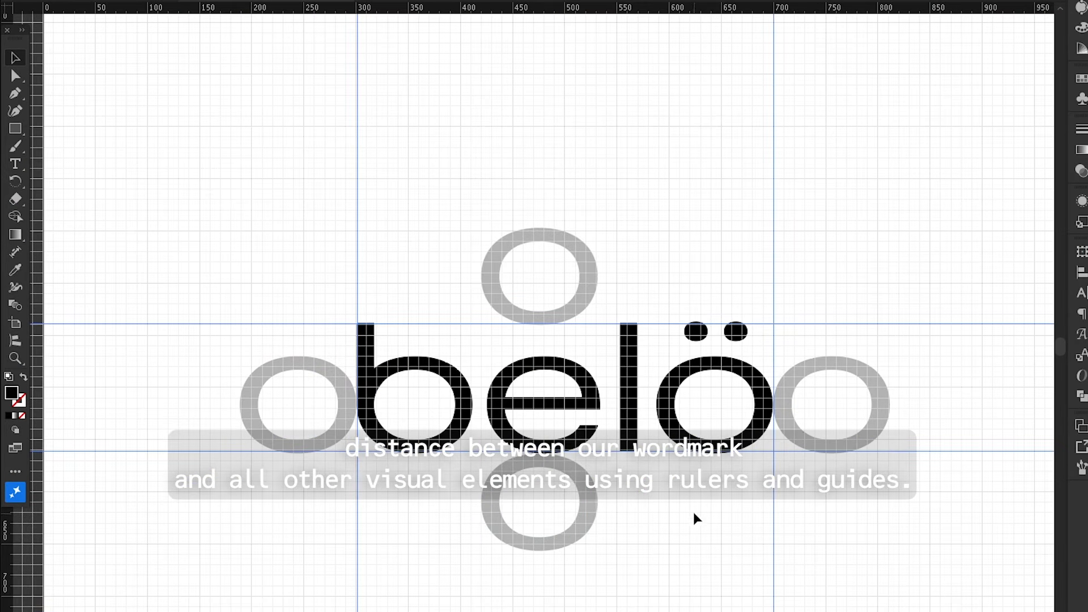
scroll(692, 515, "down", 3)
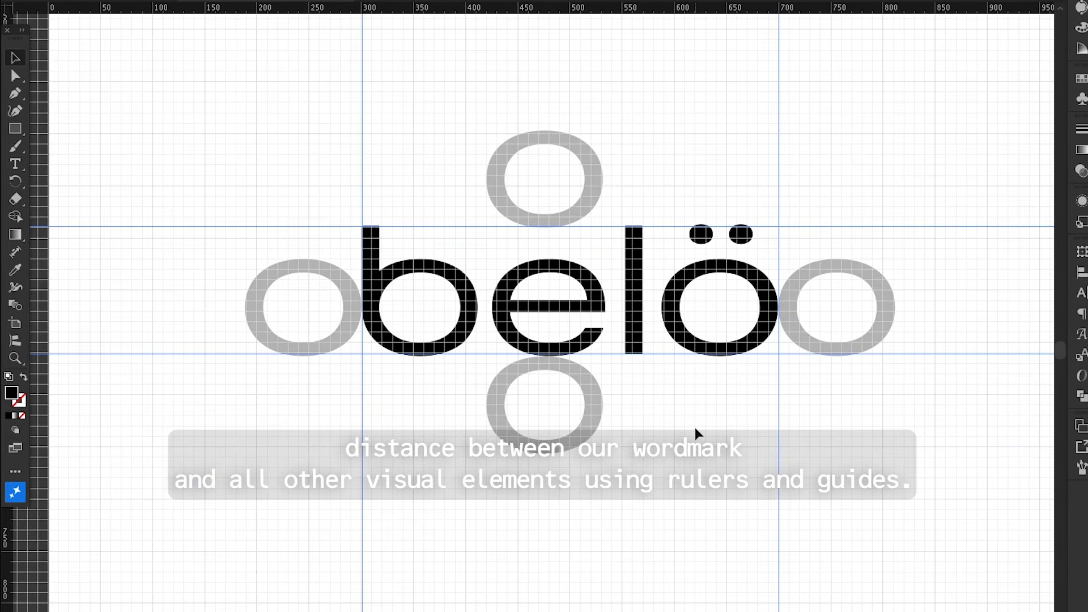
left_click_drag(617, 8, 606, 134)
left_click_drag(617, 9, 603, 447)
scroll(731, 374, "down", 2)
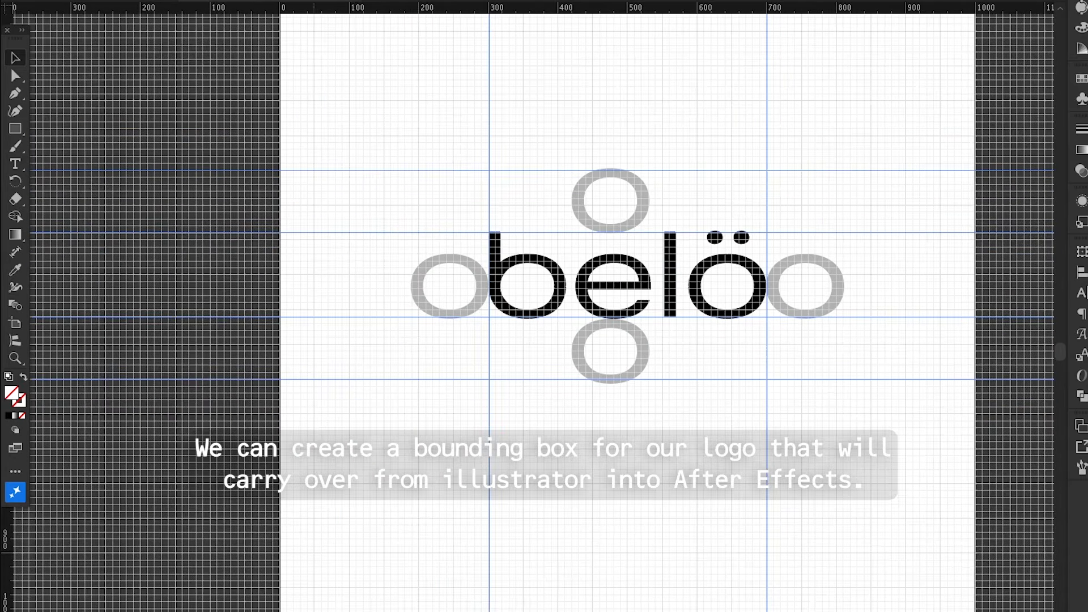
Step: Delete the horizontal guide beneath the lower grey "o"
left_click(567, 566)
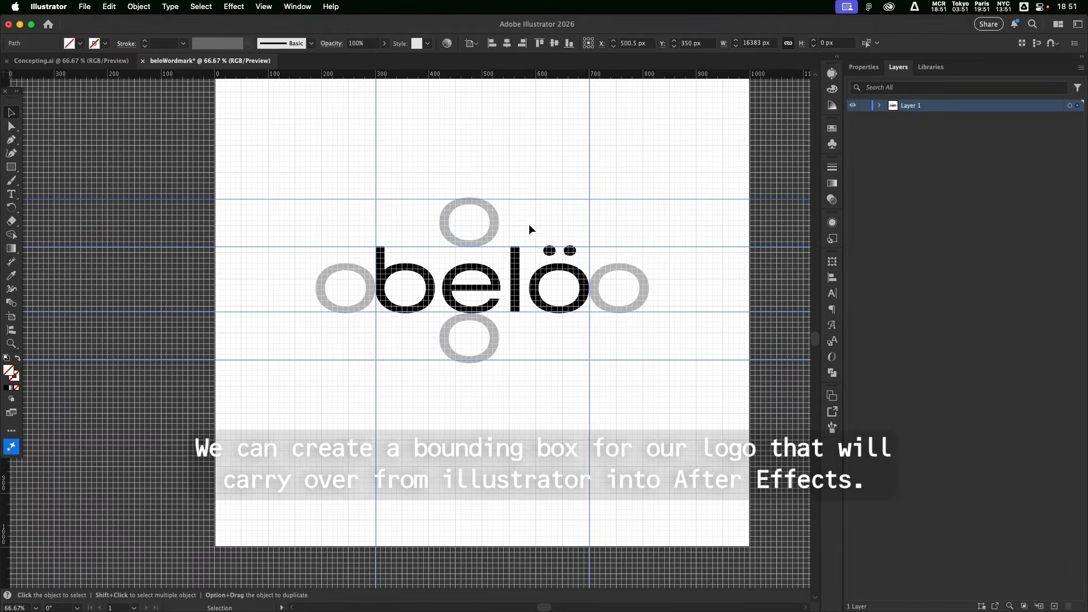
left_click(264, 6)
left_click(431, 503)
key("Delete")
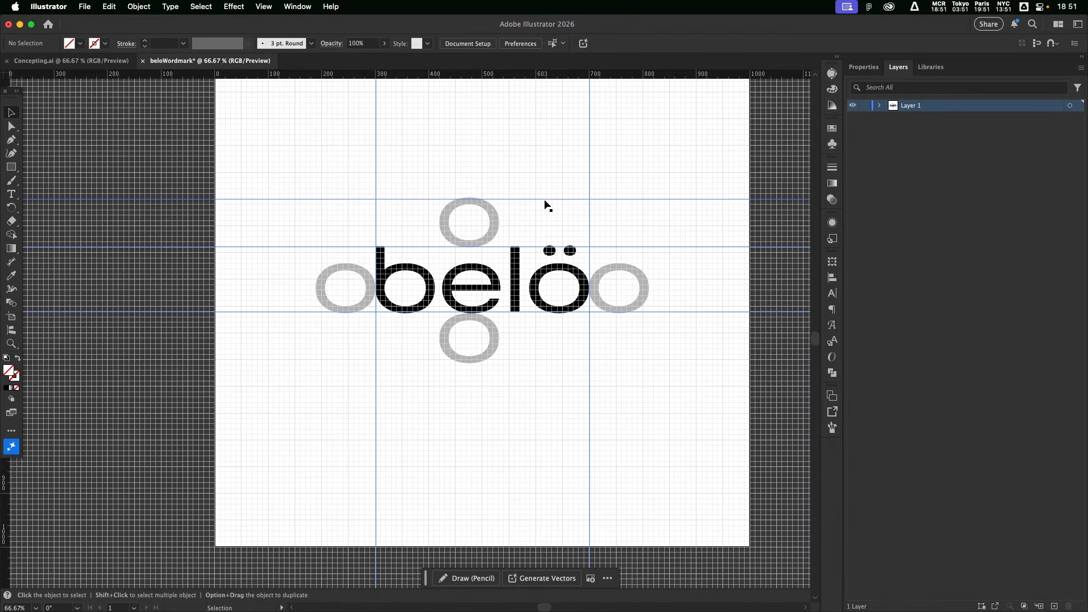
Step: Undo the outer guides and the extra grey "o" copies, keeping only the one after the wordmark's final letter
key("super+z")
key("super+z")
key("super+z")
key("super+z")
Step: Erase the outer half of the grey "o" beside the wordmark's last letter with the Eraser tool
scroll(626, 297, "up", 1)
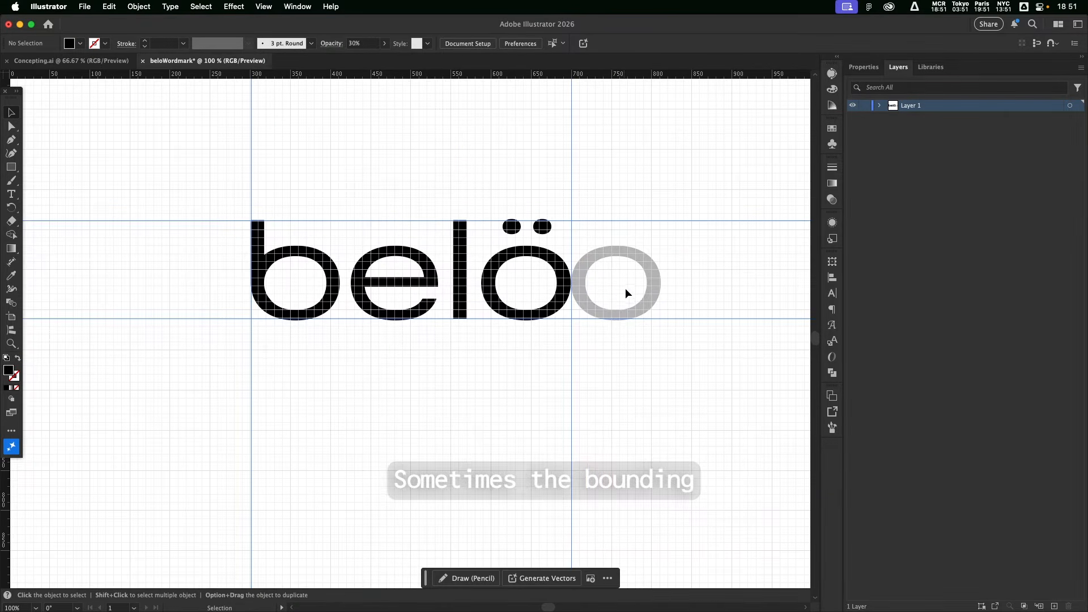
scroll(625, 288, "up", 1)
left_click(600, 237)
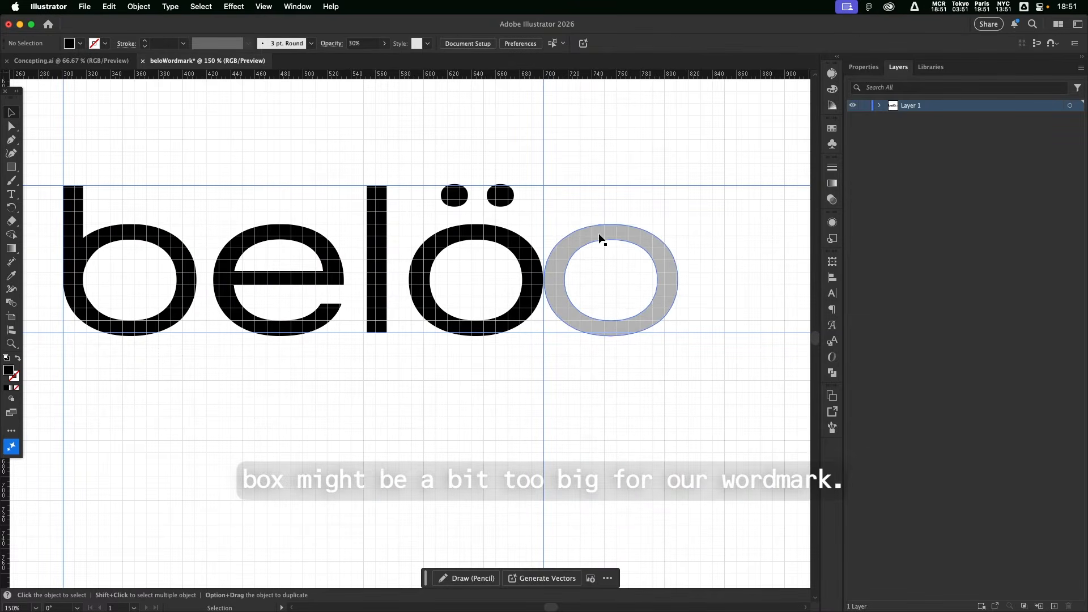
left_click(11, 223)
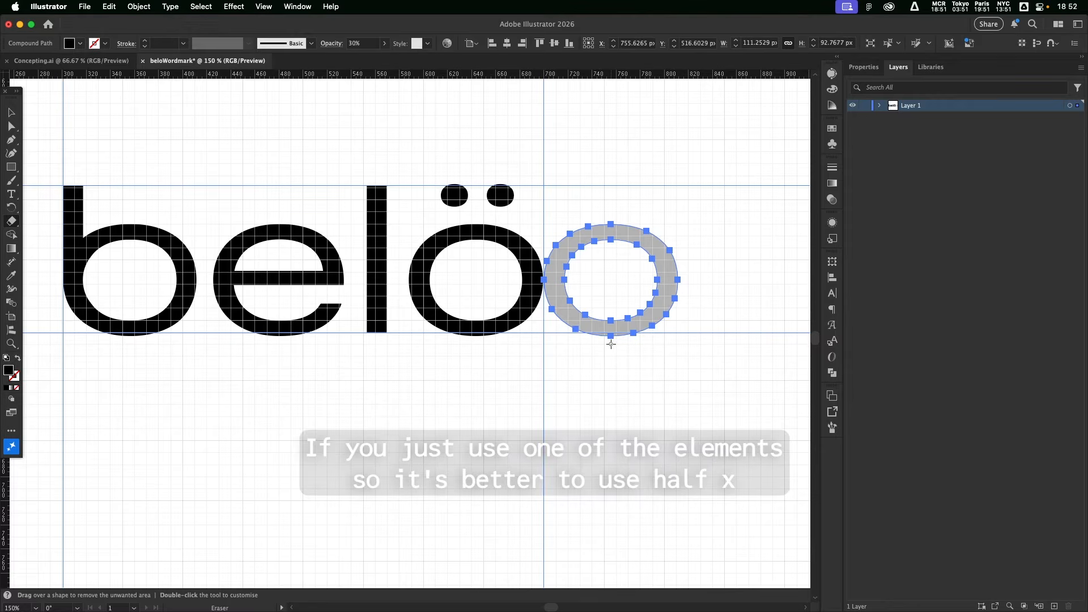
left_click_drag(611, 315, 611, 346)
scroll(611, 345, "up", 4)
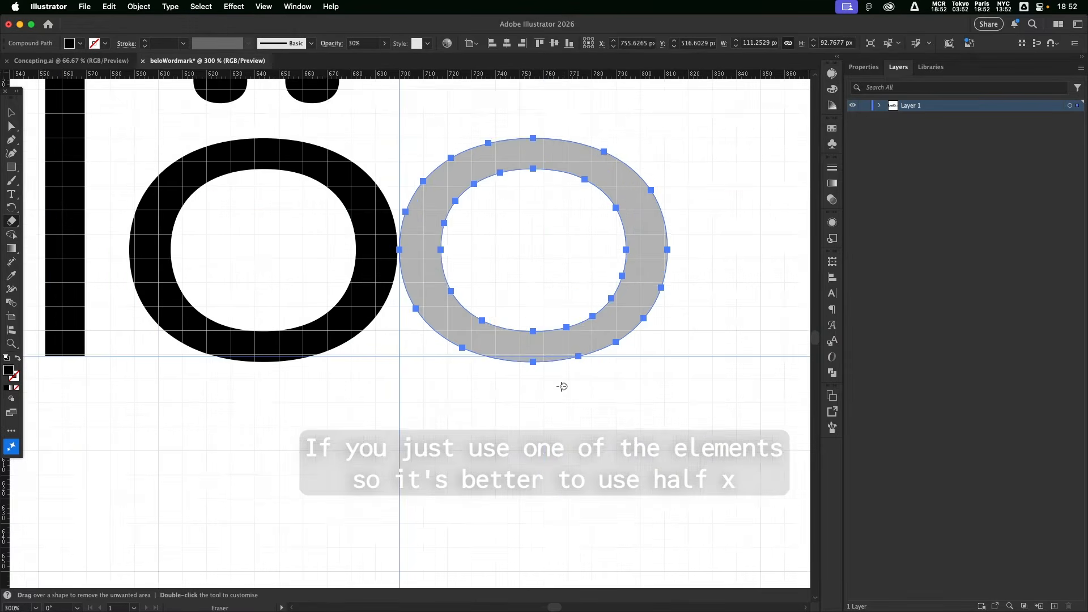
left_click_drag(482, 440, 691, 89)
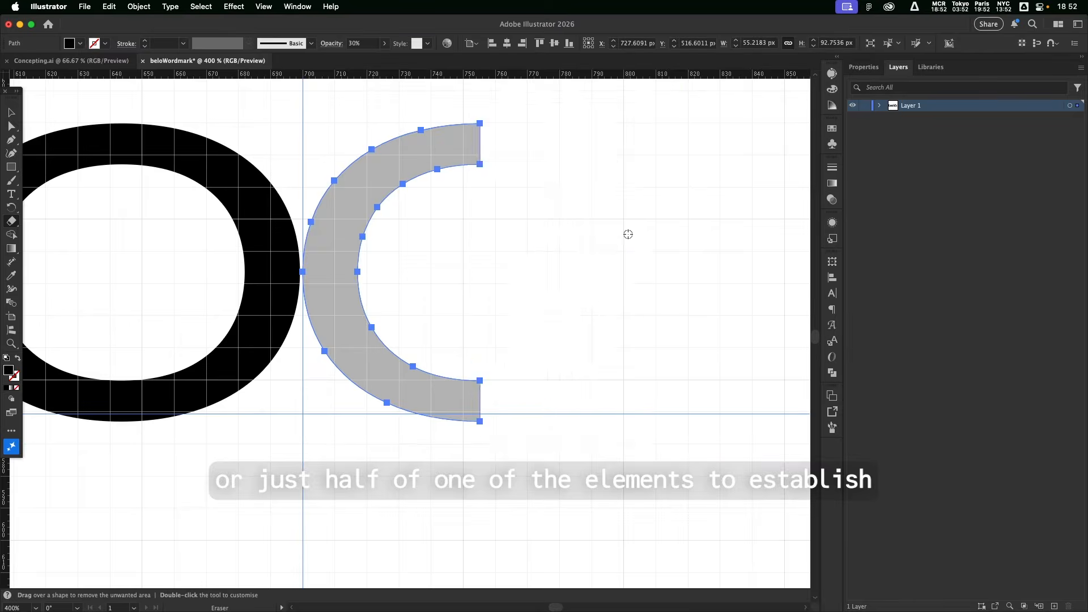
Step: Place a mirrored copy of the grey half "o" against the outer side of the letter "b"
key("v")
scroll(680, 397, "down", 4)
left_click_drag(632, 391, 267, 391)
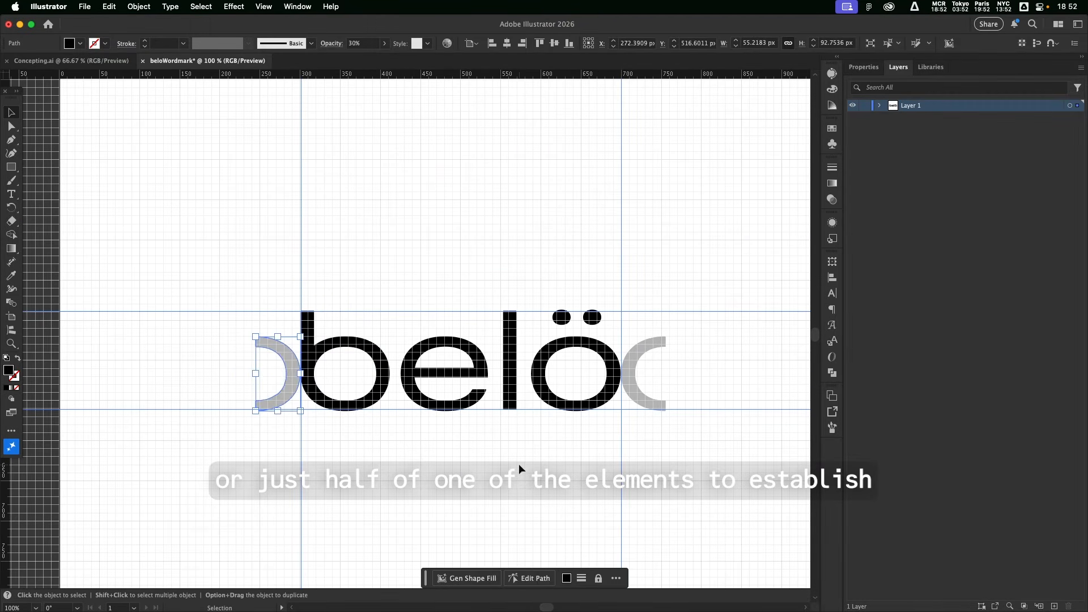
Step: Place rotated copies of the grey half "o" against the wordmark's upper and lower guides
left_click(541, 481)
left_click_drag(652, 342, 498, 456)
scroll(476, 297, "up", 2)
scroll(543, 302, "down", 2)
left_click(458, 440)
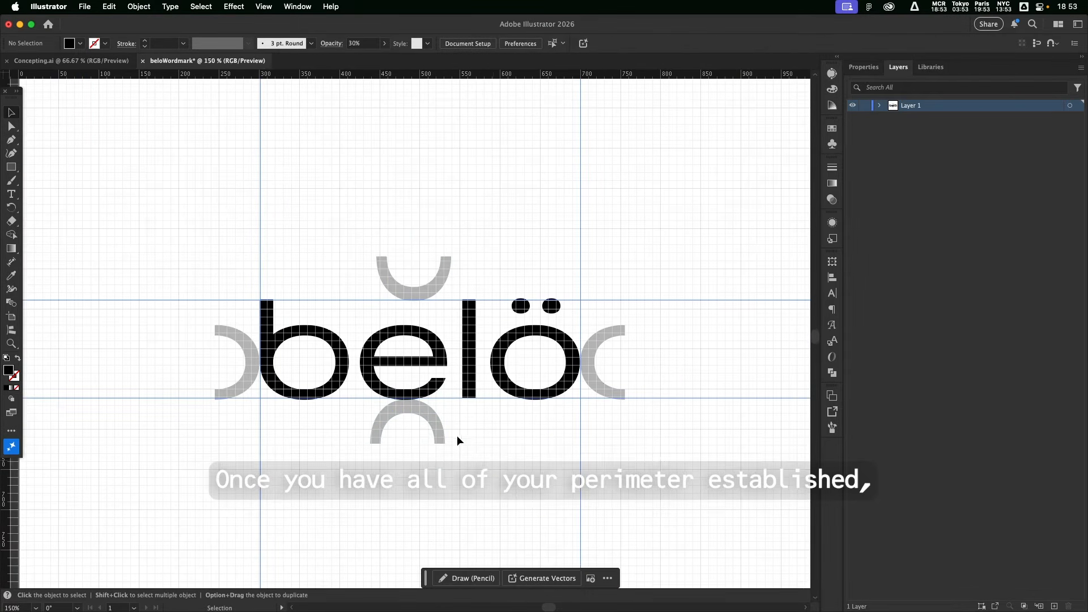
Step: Place guides near the outer edges of the half "o" spacers on all four sides of the wordmark
scroll(490, 461, "down", 2)
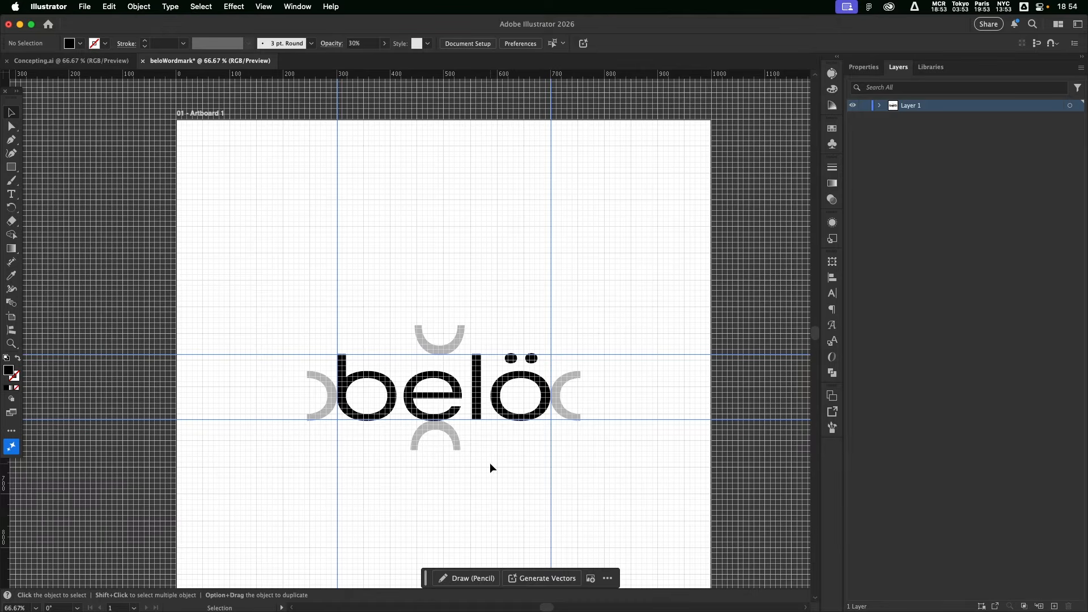
left_click_drag(458, 74, 476, 328)
left_click_drag(396, 75, 374, 445)
left_click_drag(4, 453, 578, 488)
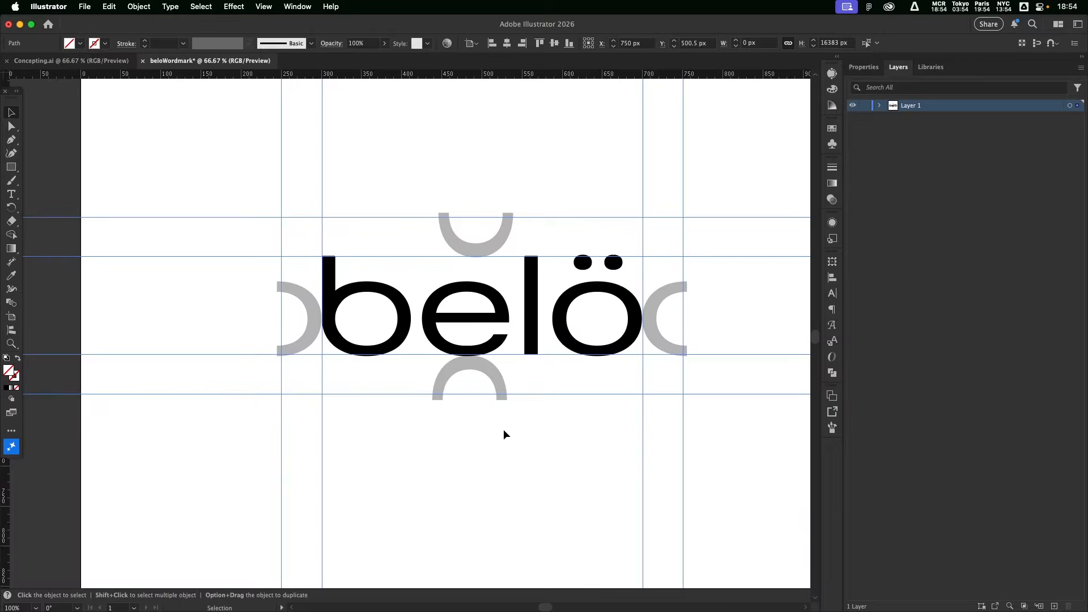
Step: Draw an orange 500 × 220 px rectangle filling the area inside the outer guides and send it behind the wordmark
scroll(503, 430, "down", 2)
key("m")
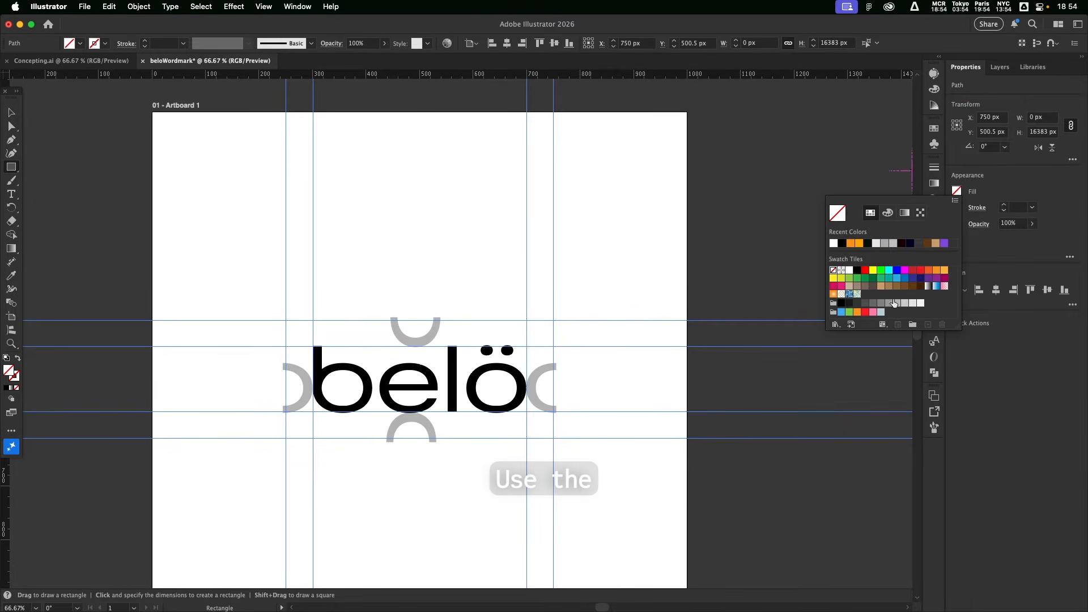
left_click(859, 244)
mouse_move(286, 320)
left_mouse_down()
mouse_move(478, 421)
mouse_move(553, 438)
left_mouse_up()
key("v")
key("super+shift+bracketleft")
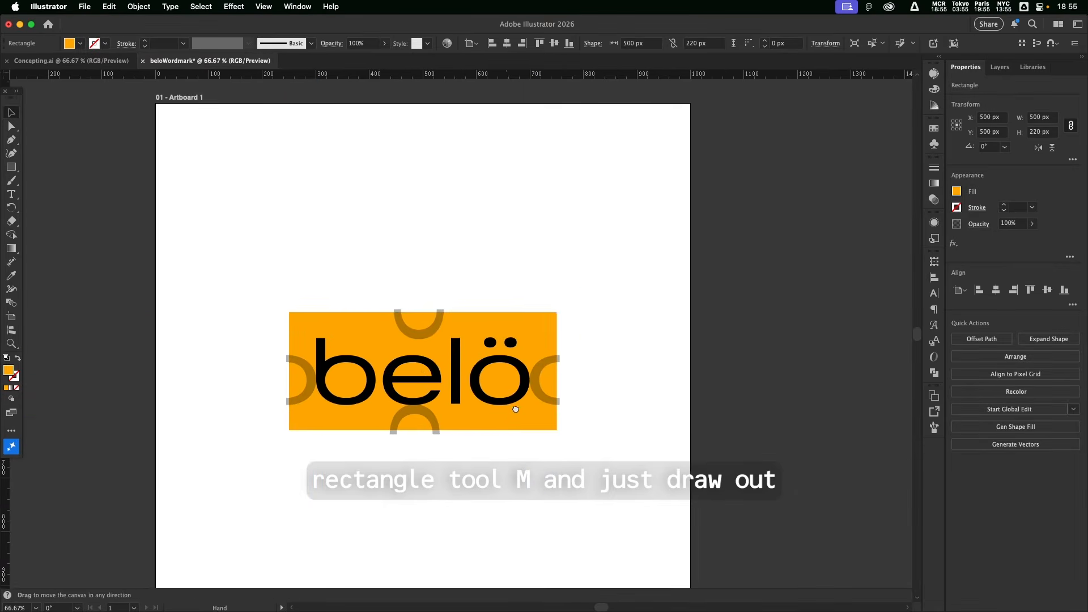
scroll(530, 395, "down", 1)
scroll(485, 410, "up", 1)
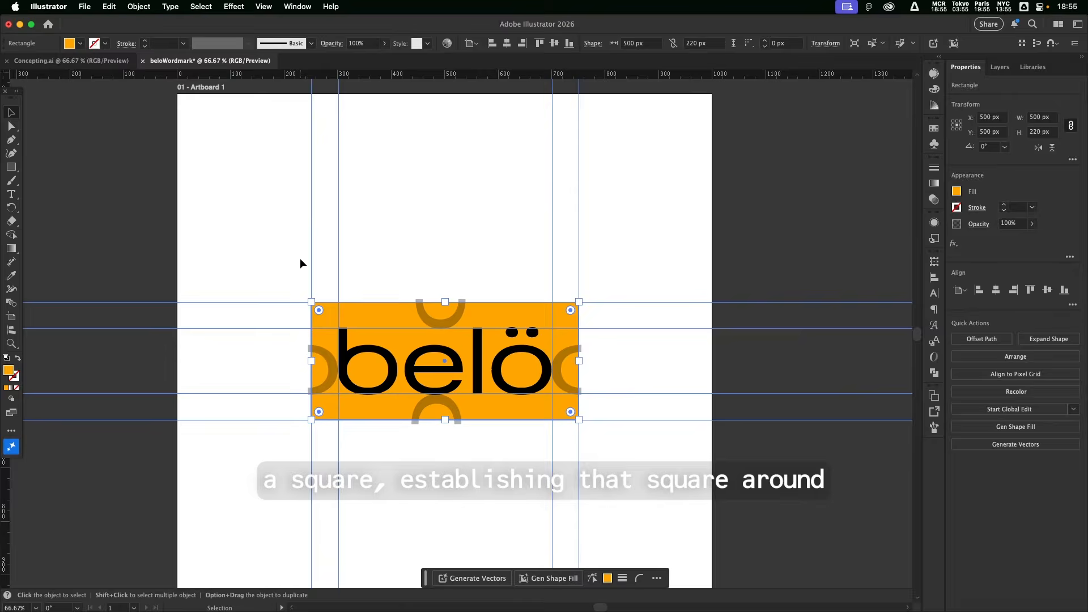
left_click(139, 7)
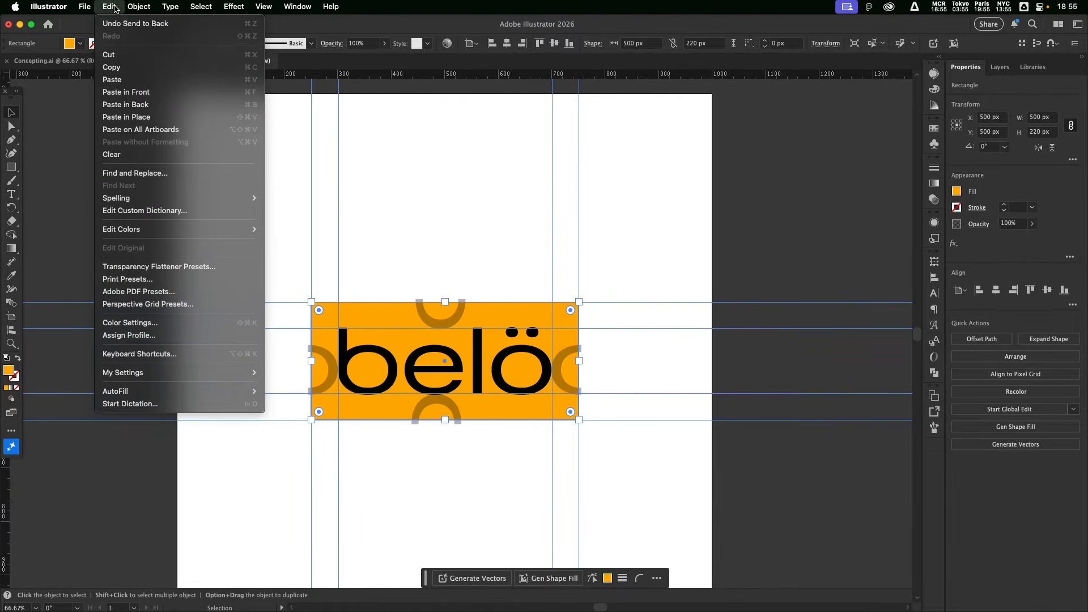
mouse_move(85, 7)
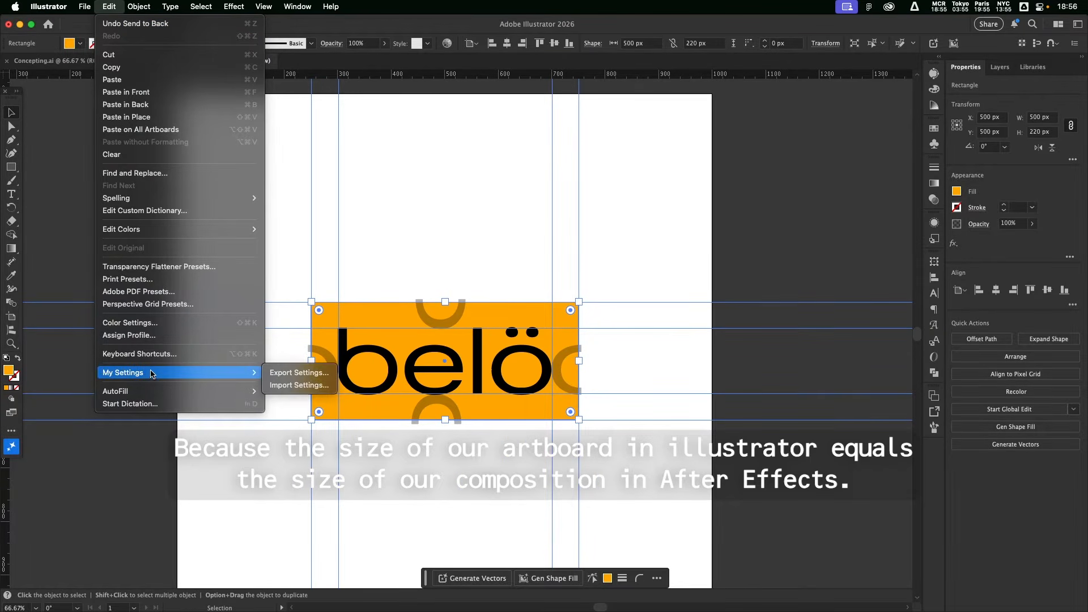
mouse_move(154, 332)
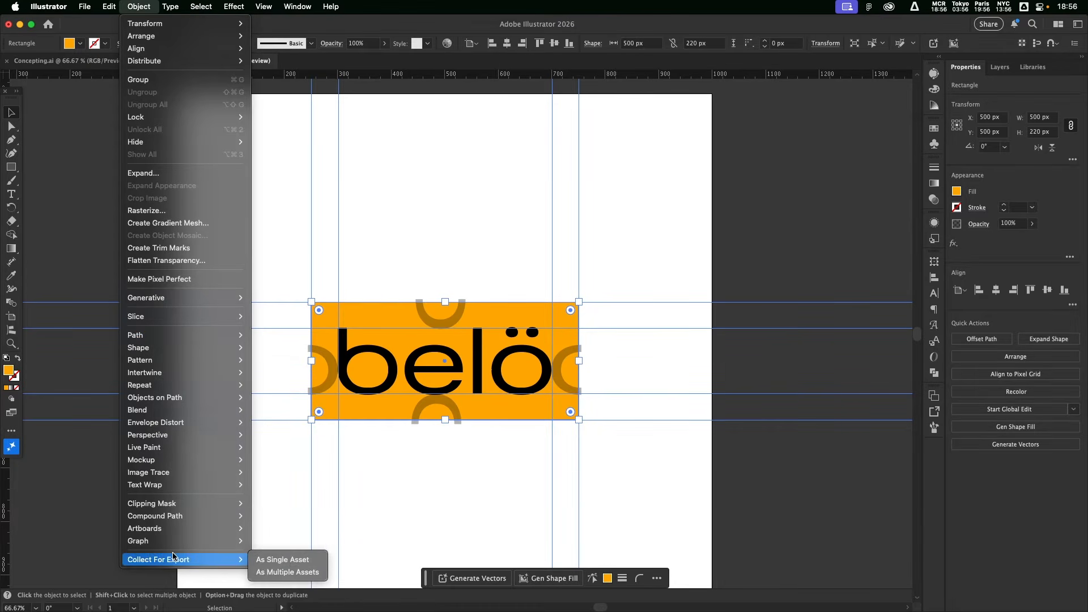
Step: Convert the selected orange rectangle behind the wordmark into an artboard and switch to artboard editing
mouse_move(166, 533)
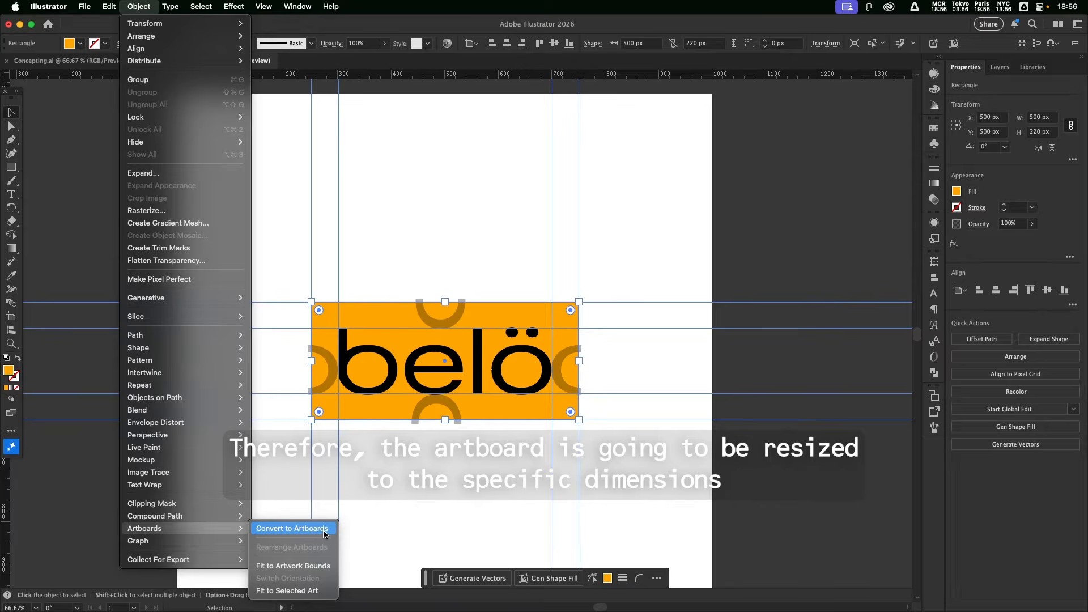
left_click(283, 533)
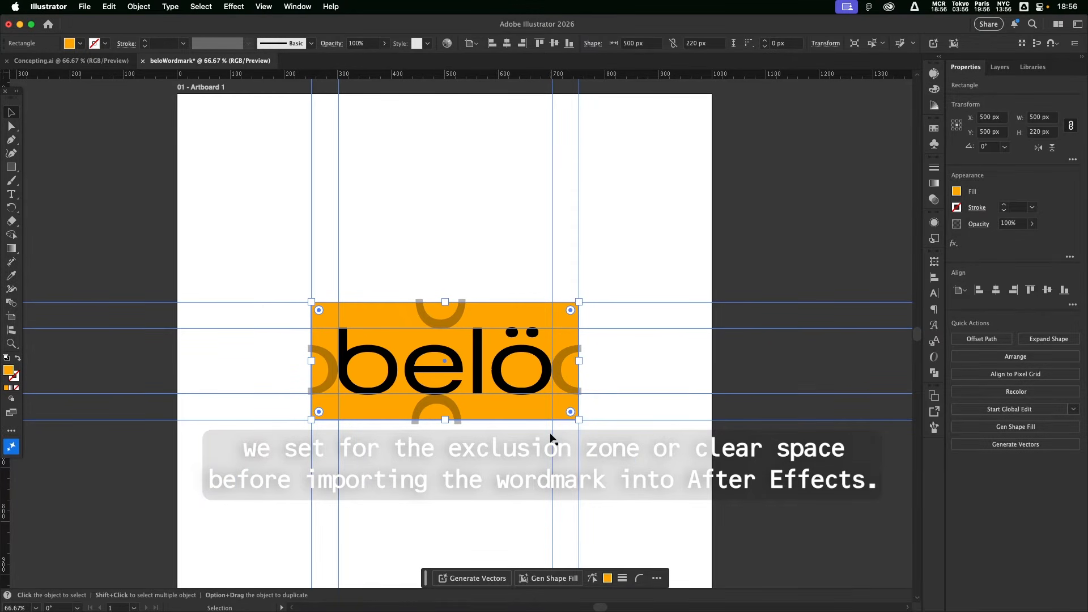
left_click(488, 450)
left_click(359, 327)
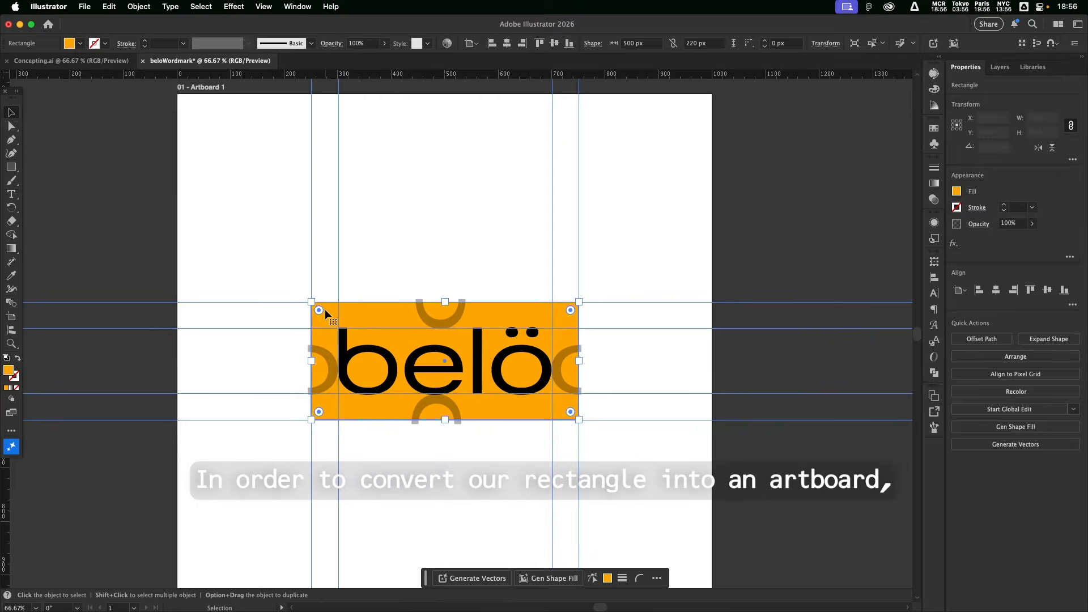
left_click(138, 7)
mouse_move(170, 529)
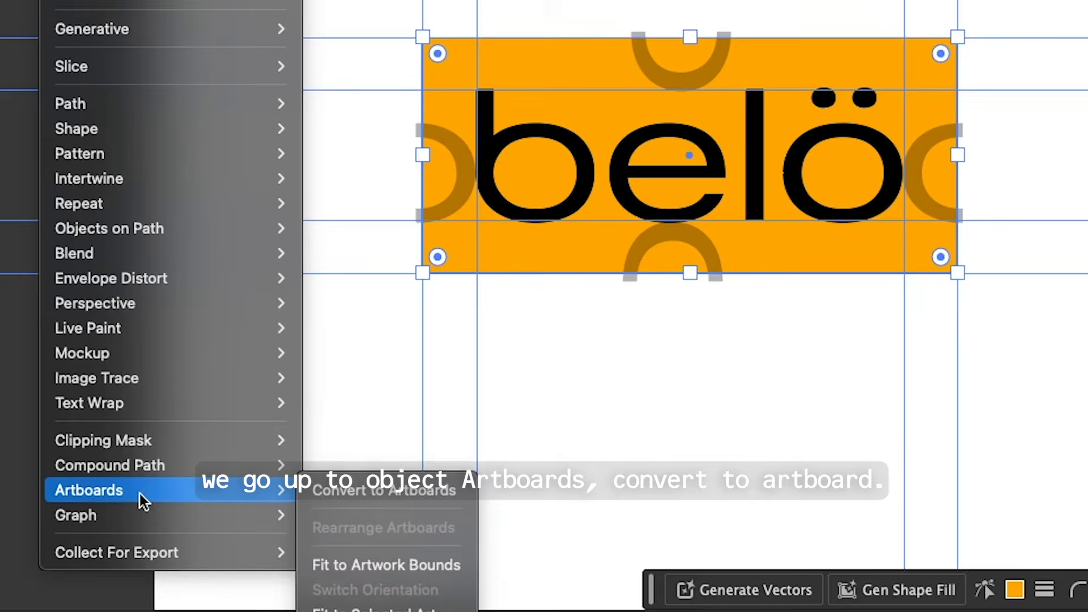
left_click(390, 491)
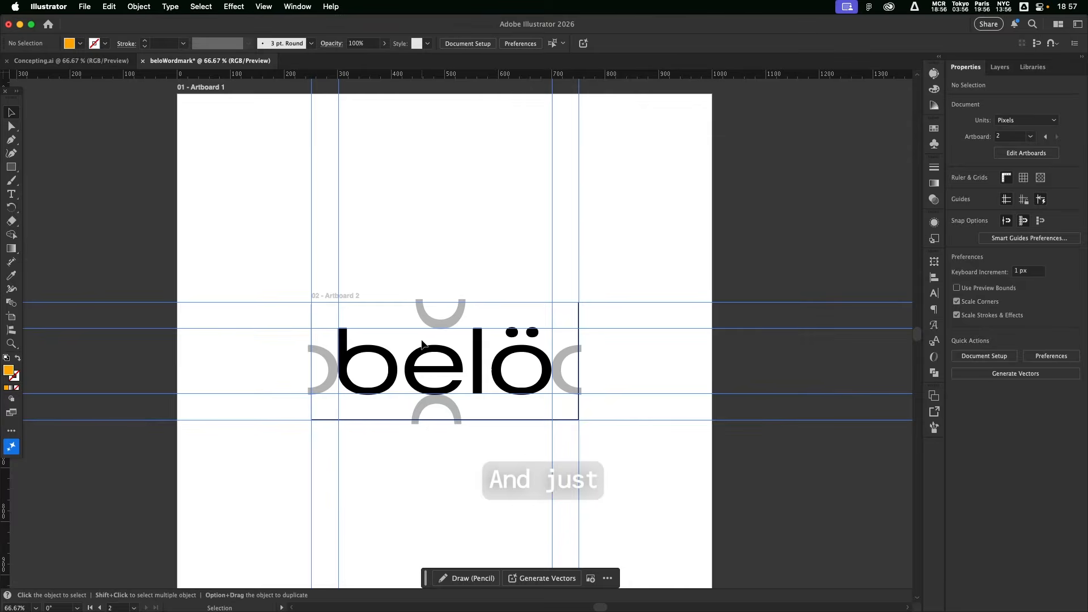
key("super+minus")
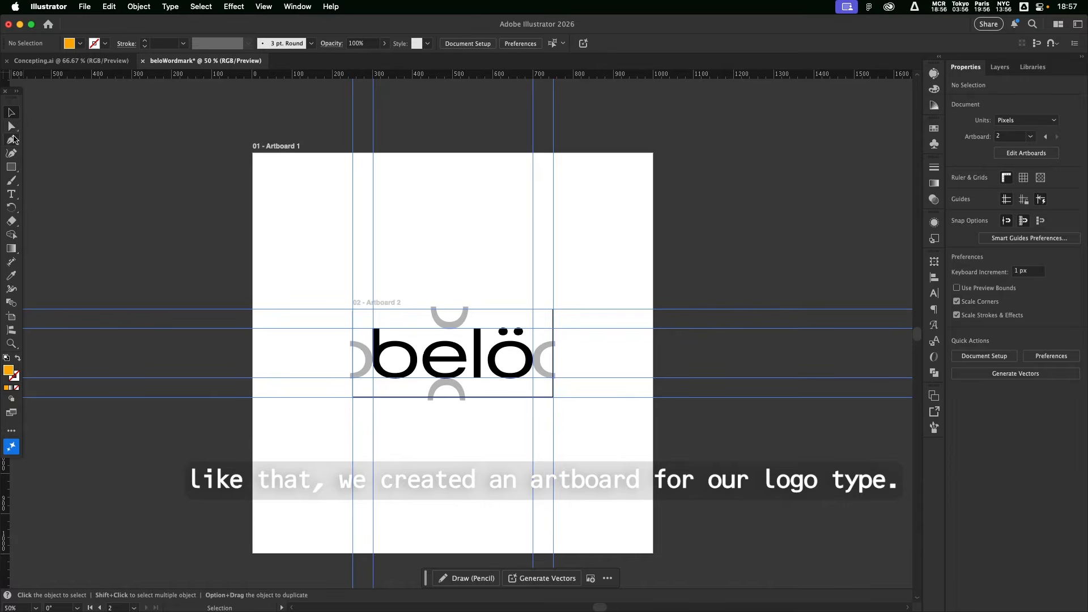
key("shift+o")
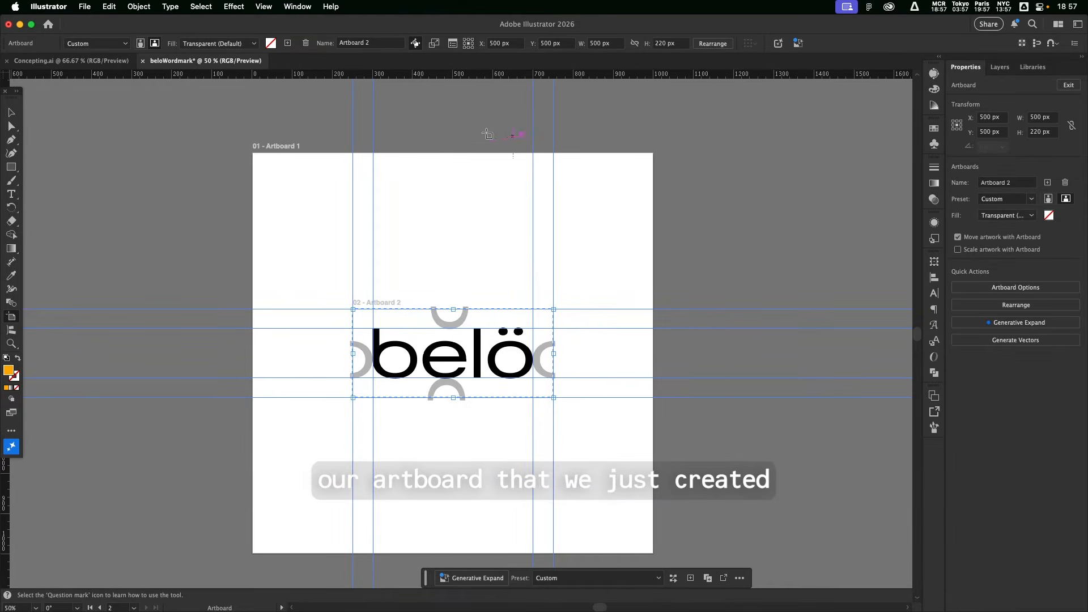
left_click(992, 287)
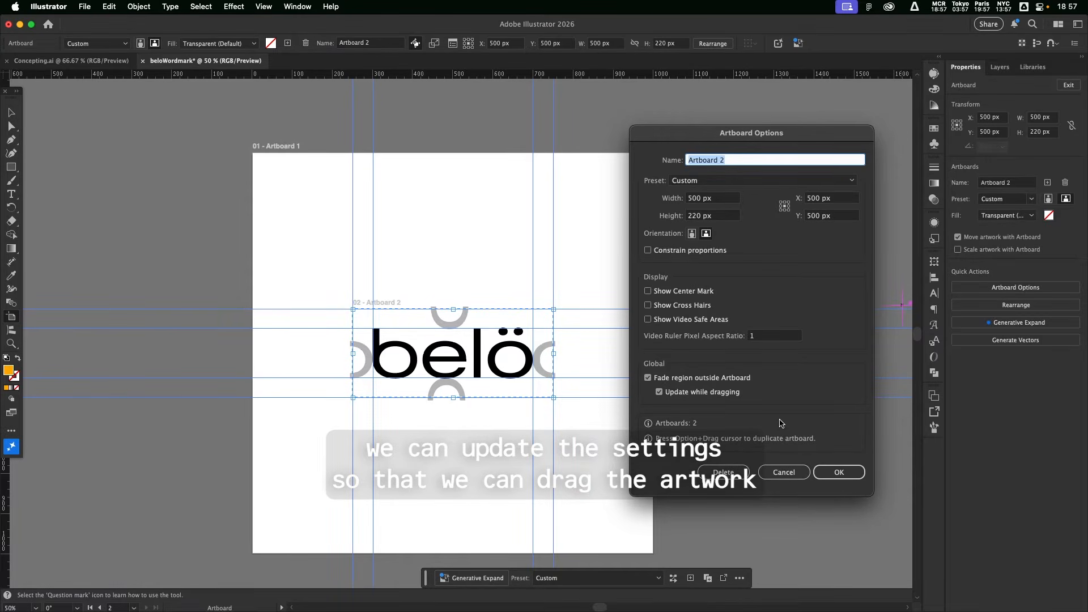
left_click(833, 472)
left_click(1016, 305)
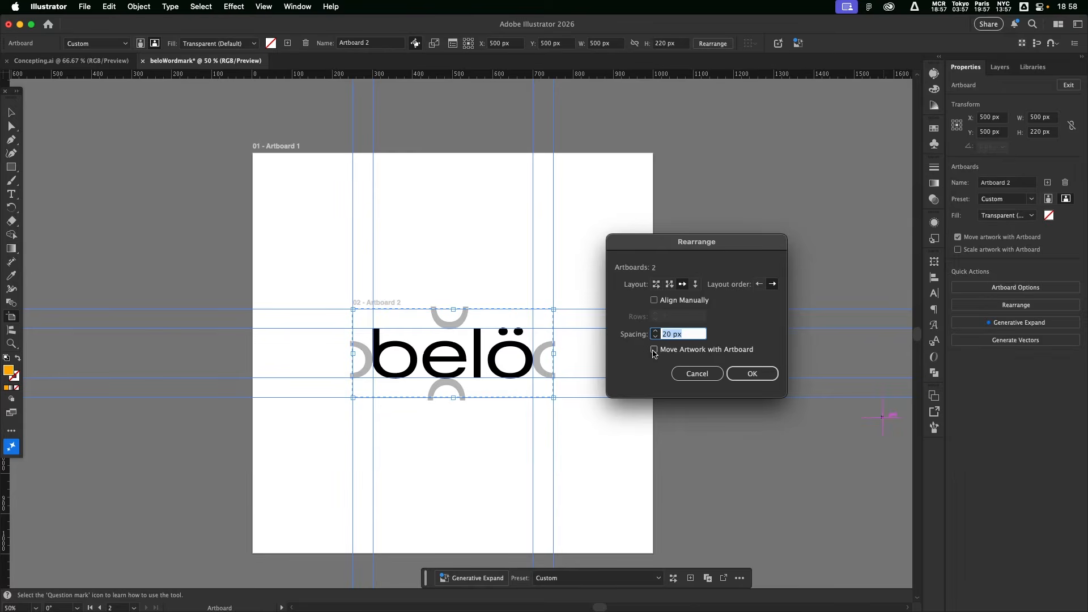
left_click(705, 374)
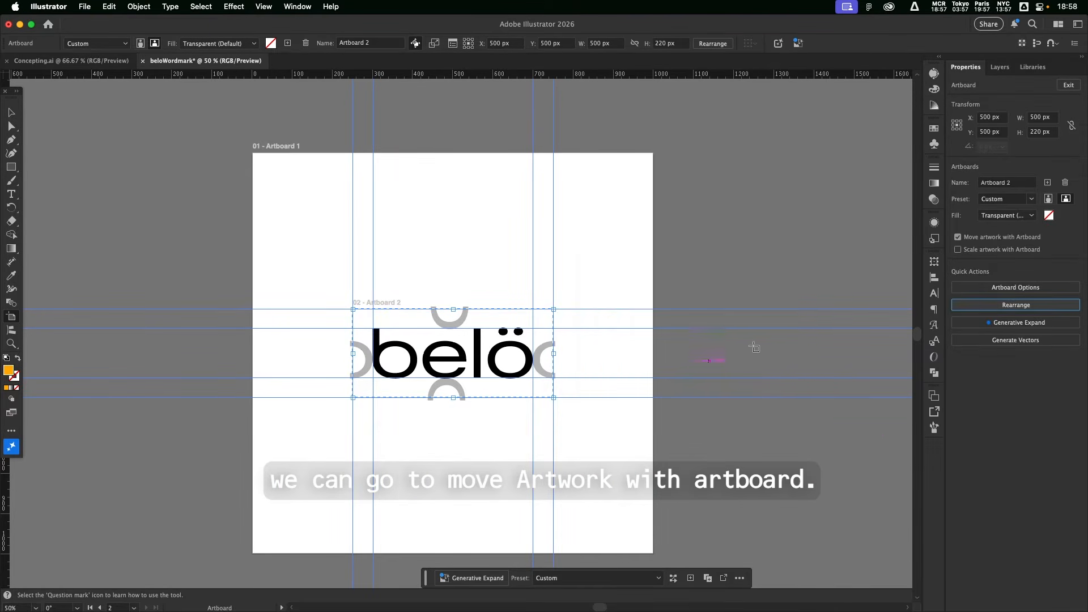
Step: Rearrange the artboards with 20 px spacing and Move Artwork with Artboard turned on
left_click(1010, 305)
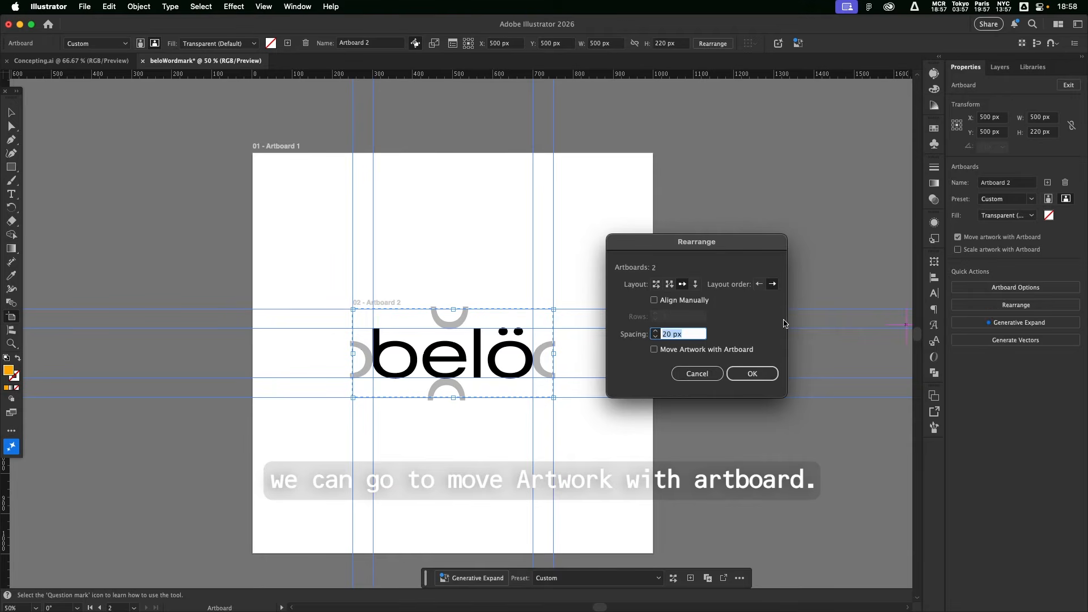
left_click(654, 350)
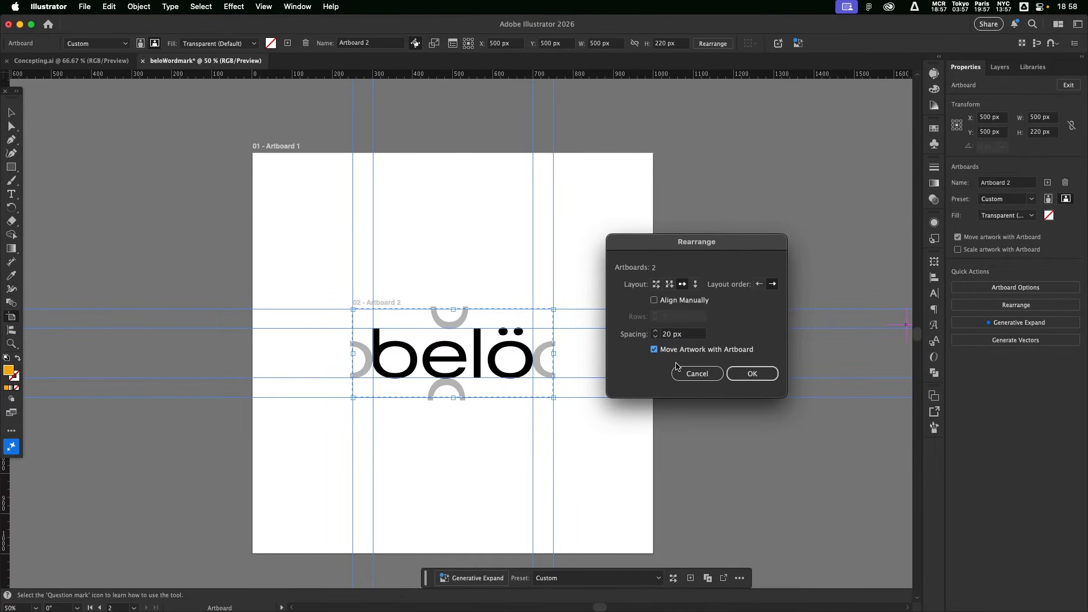
left_click(752, 374)
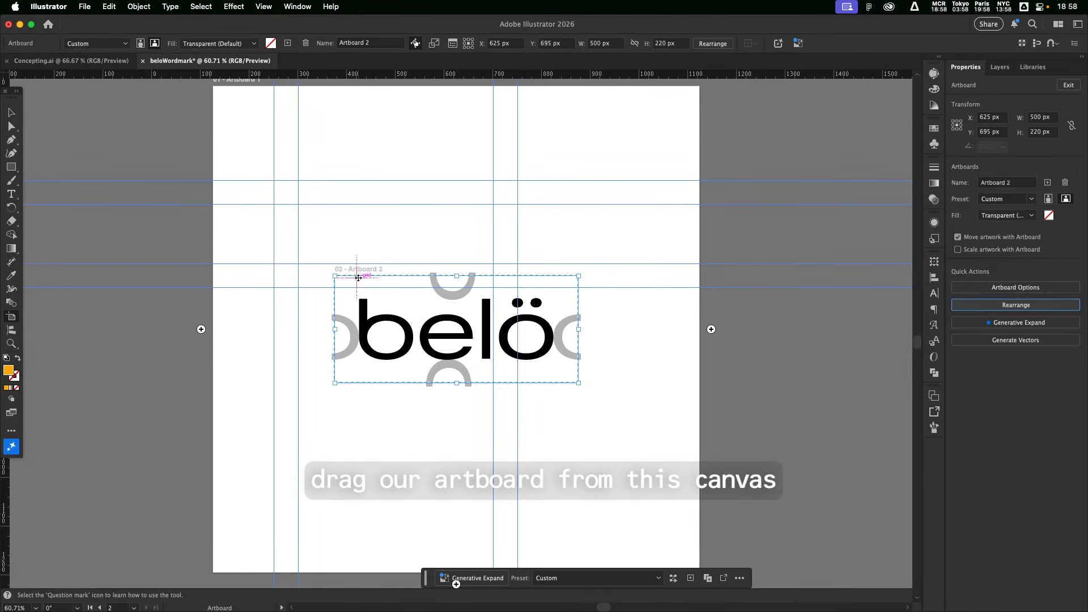
Step: Move Artboard 2 with its wordmark outside Artboard 1, to about X 1450 px and Y 800 px, and leave artboard editing
key("super+minus")
left_click_drag(358, 281, 689, 322)
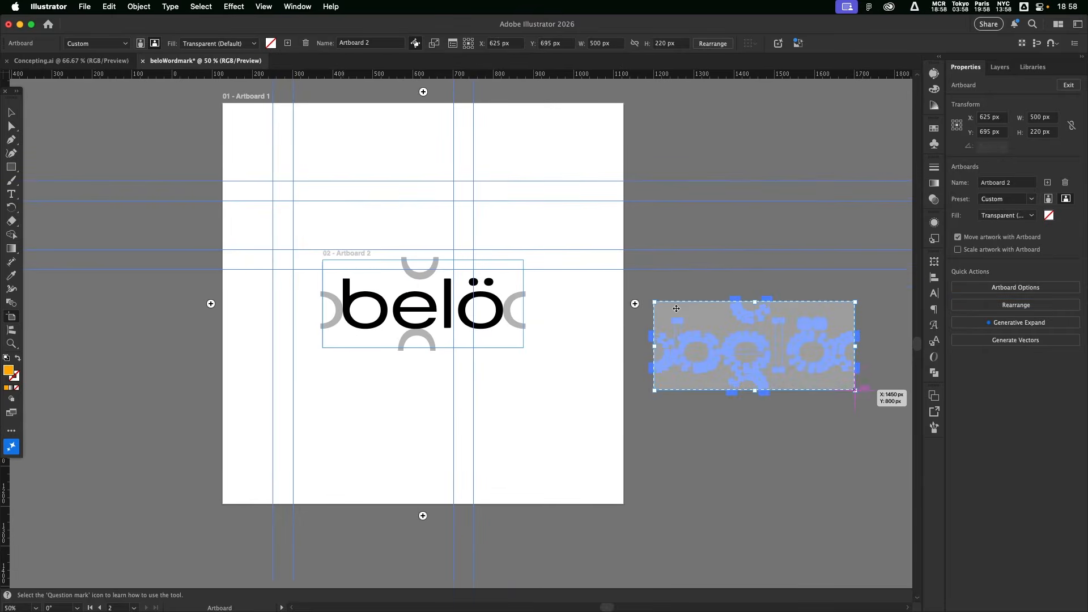
scroll(566, 454, "right", 5)
key("Escape")
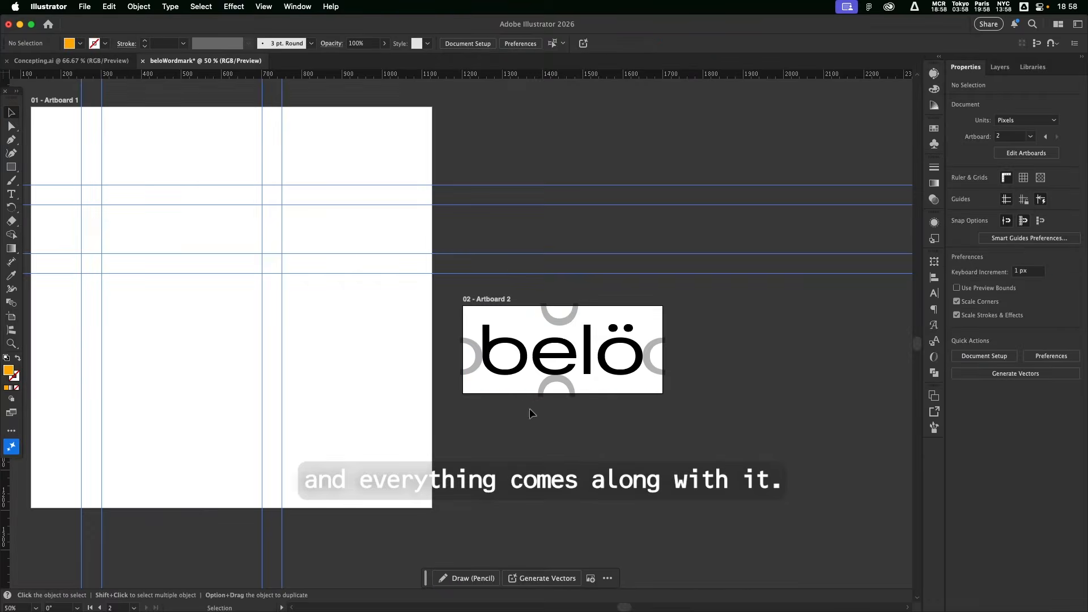
Step: Remove the guides from the wordmark document
key("super+minus")
left_click(264, 6)
mouse_move(294, 494)
left_click(452, 539)
Step: Delete the empty Artboard 1, leave artboard editing and return to the actual-size view
key("shift+o")
left_click(272, 255)
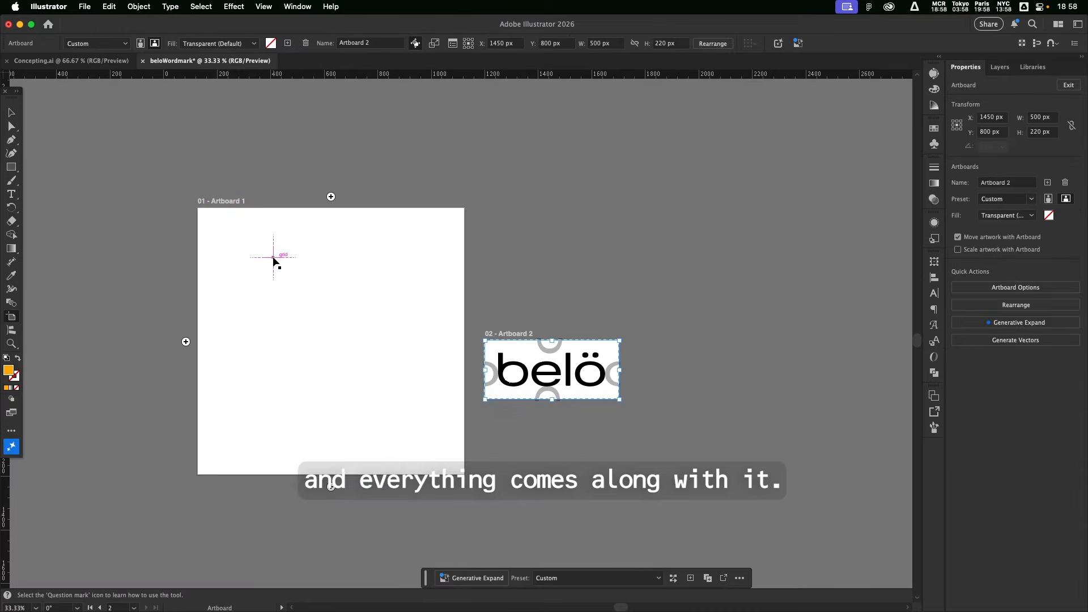
key("Delete")
key("Escape")
key("super+1")
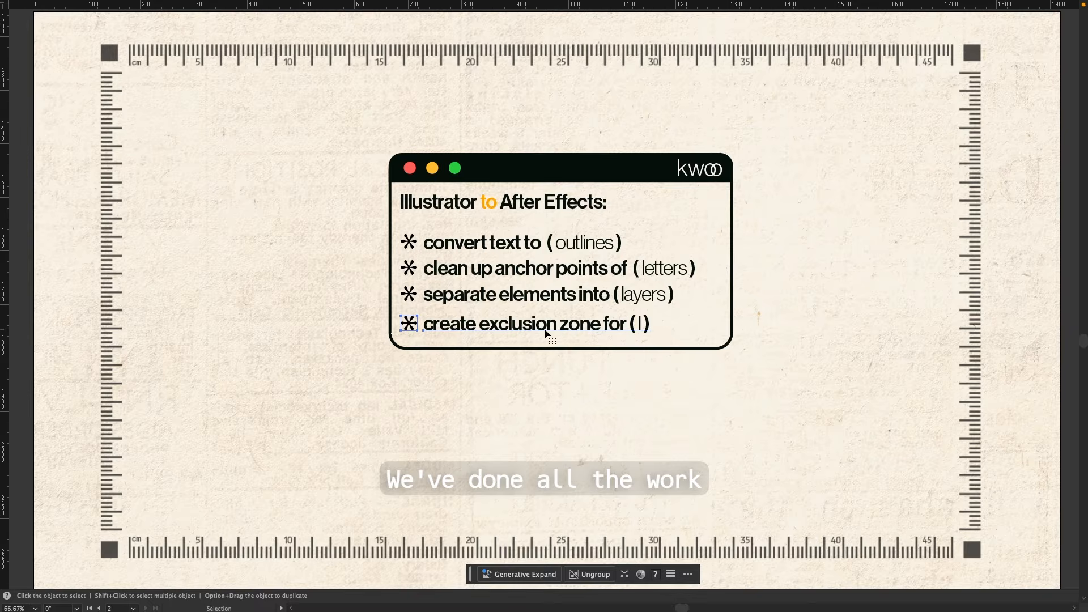
Step: Change the bracketed word in the checklist line "create exclusion zone for" to "wordmark" and leave the group's isolation mode
double_click(645, 331)
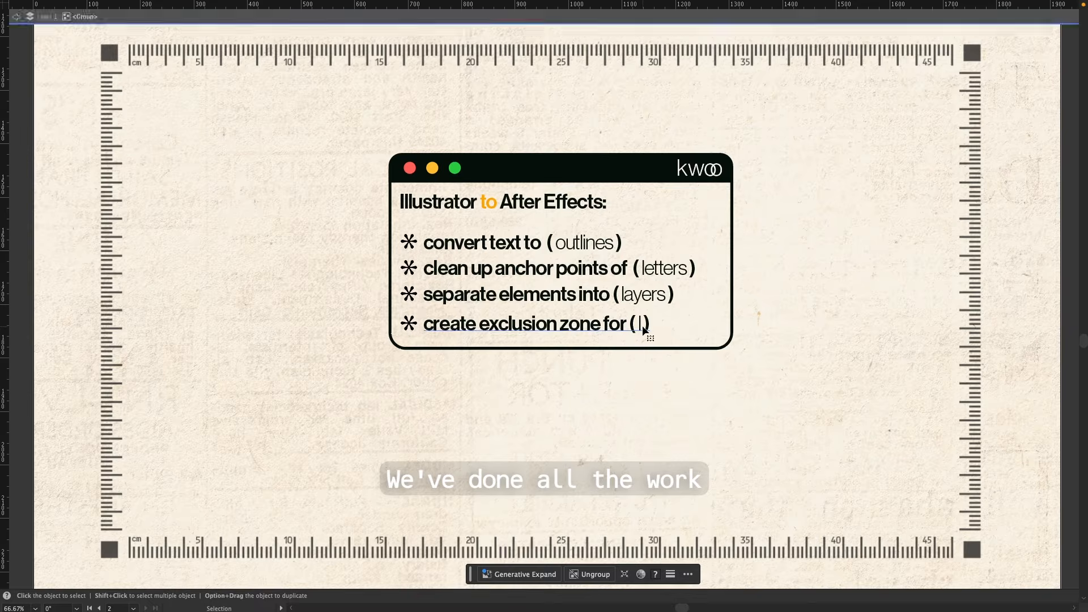
triple_click(646, 331)
left_click(646, 331)
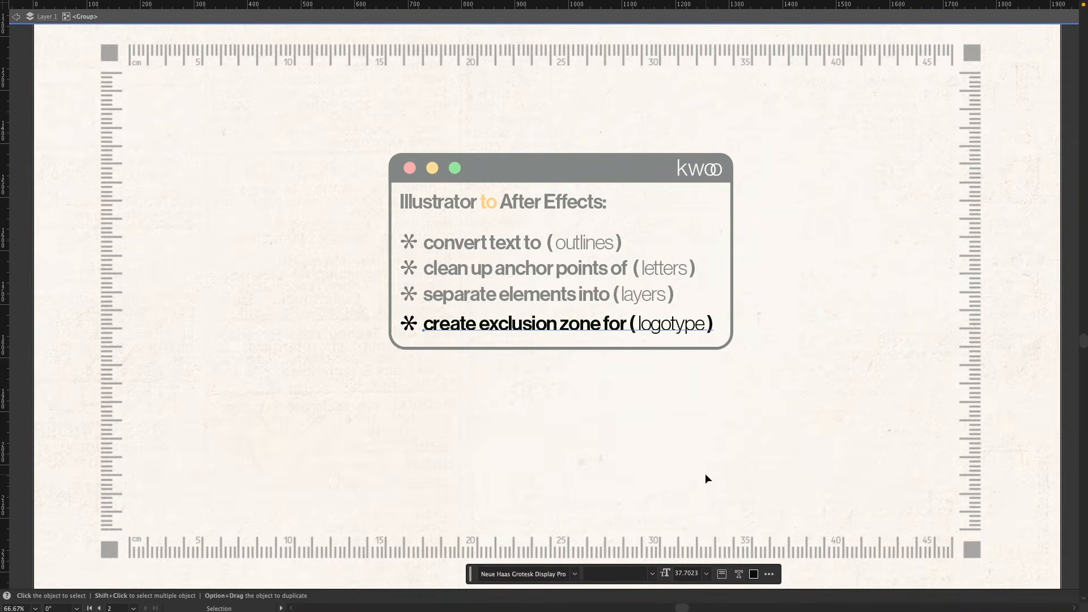
double_click(688, 326)
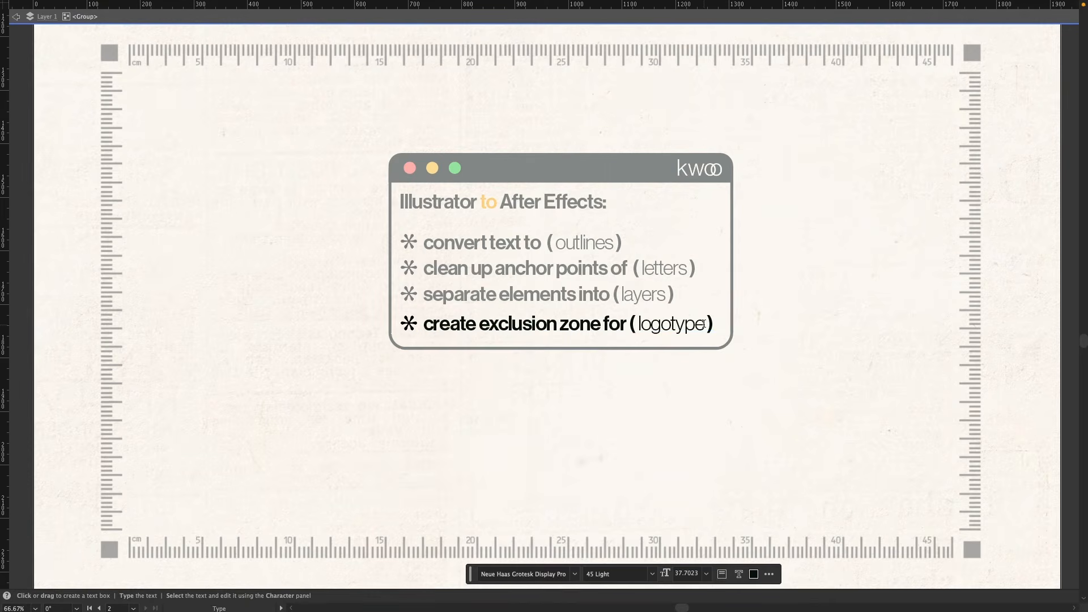
key("BackSpace")
key("BackSpace")
type("wordmark")
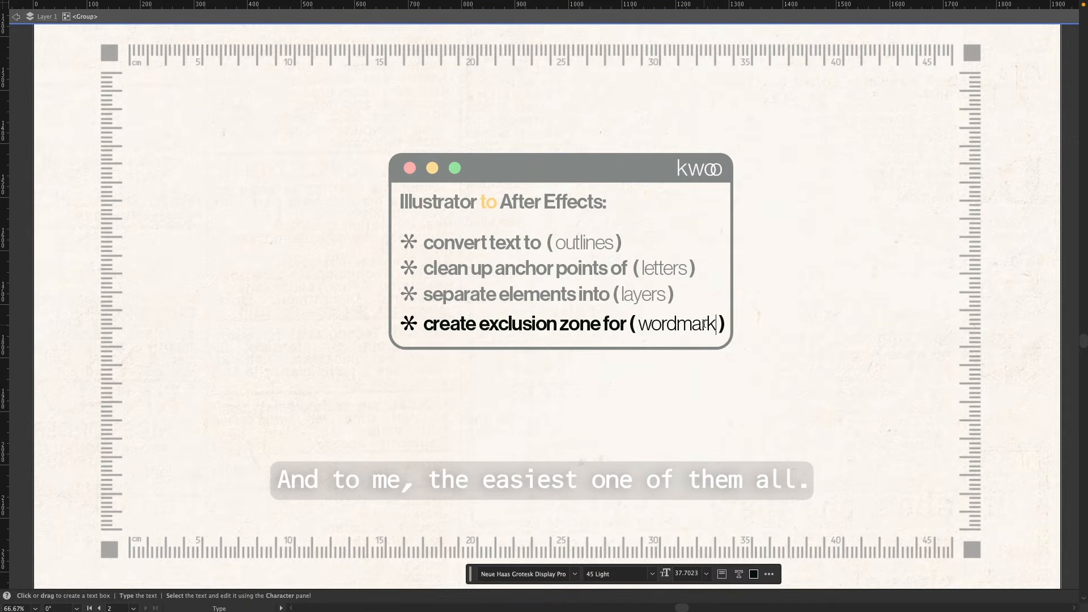
key("Escape")
key("Escape")
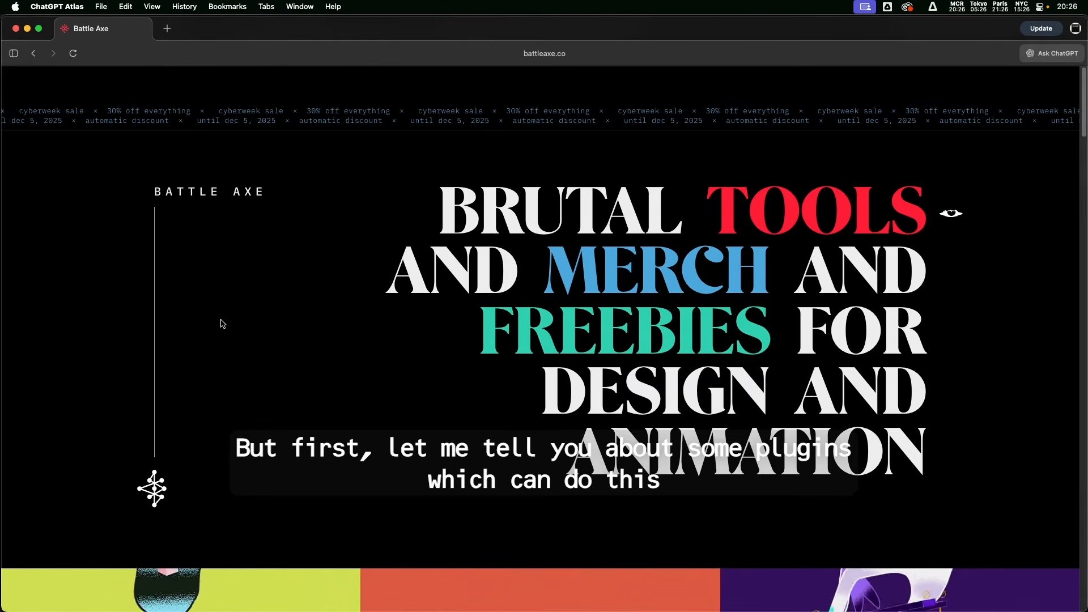
Step: Switch to the browser and look through the Battle Axe site and its Overlord page for price and layer-transfer features
scroll(279, 304, "down", 3)
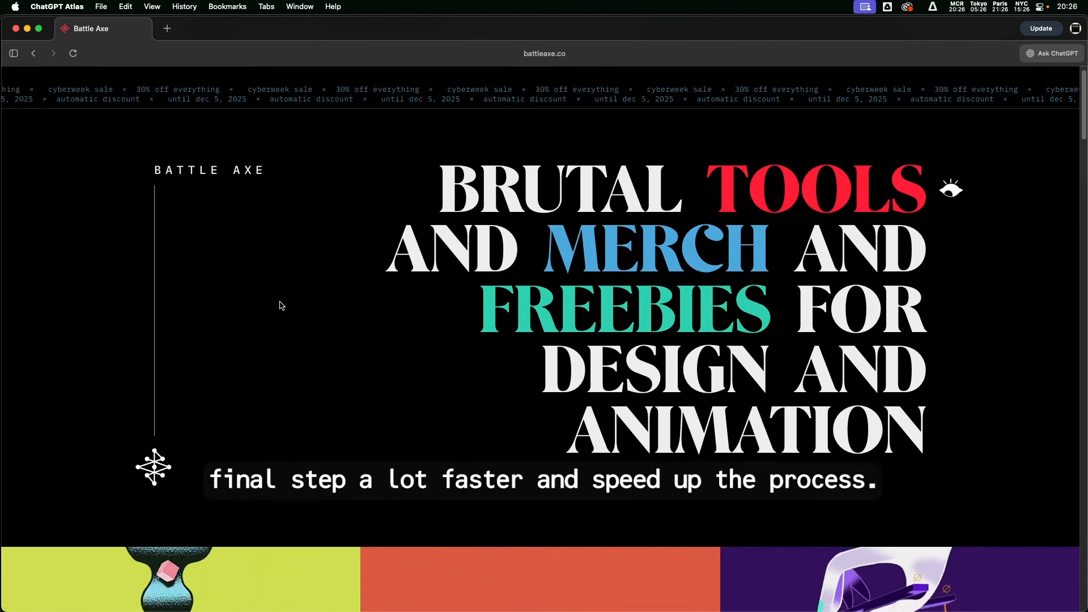
scroll(463, 304, "down", 5)
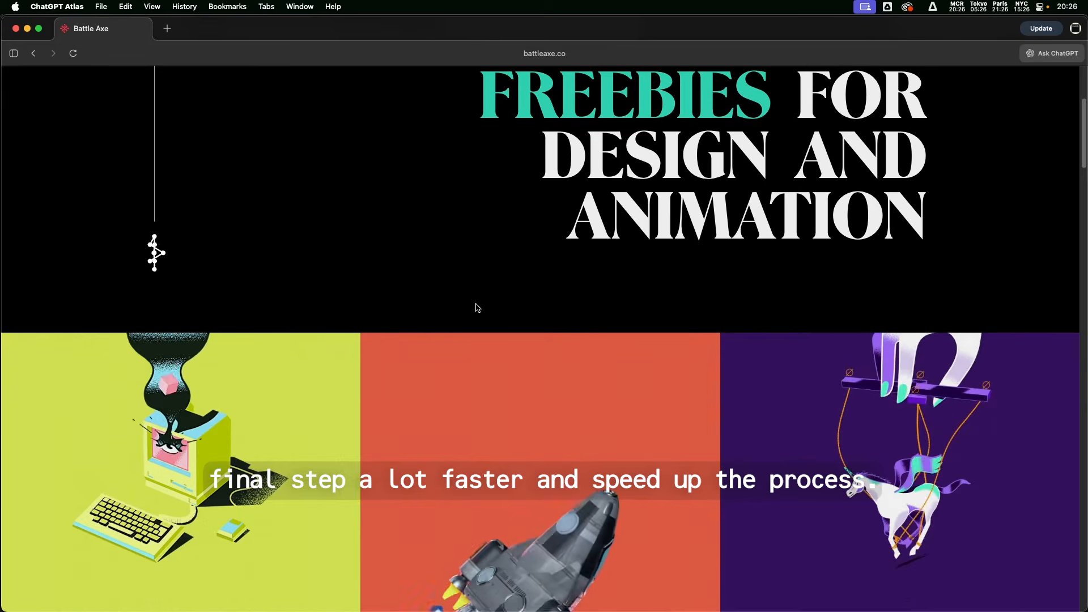
scroll(477, 307, "down", 10)
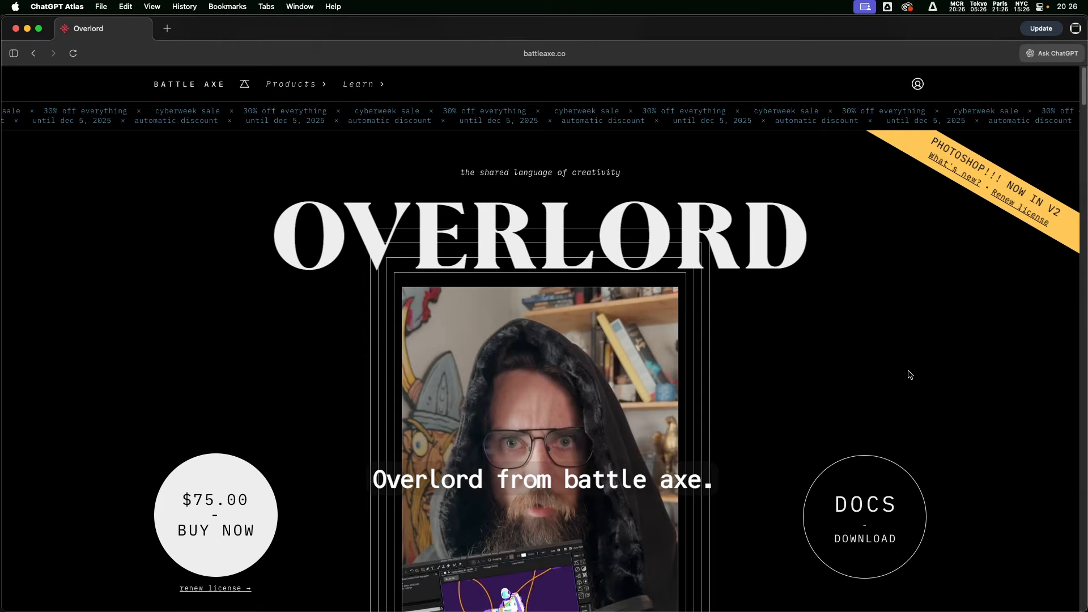
scroll(906, 369, "down", 2)
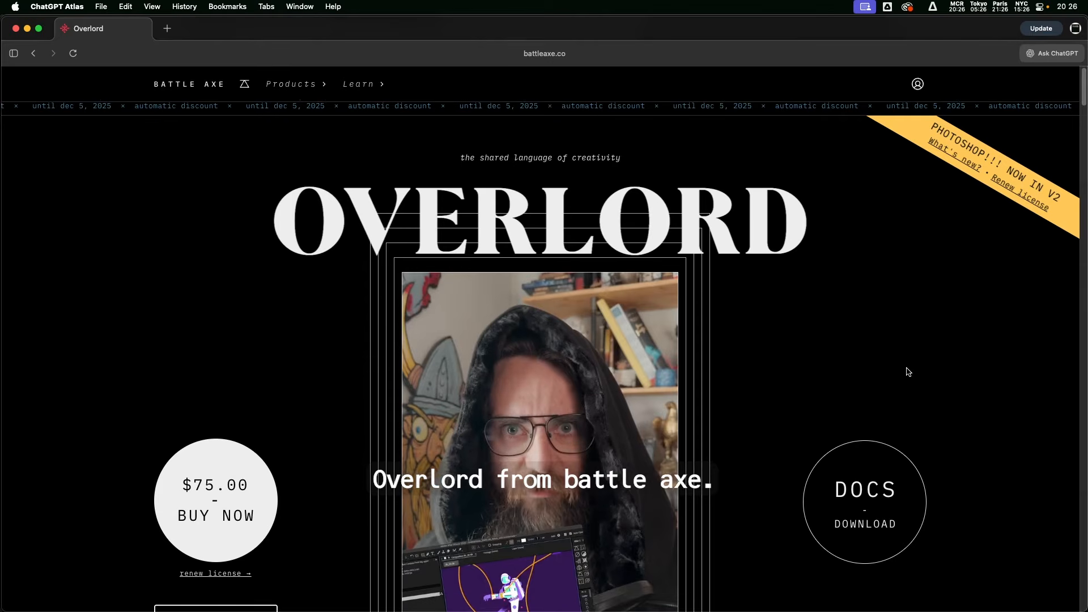
scroll(918, 367, "down", 2)
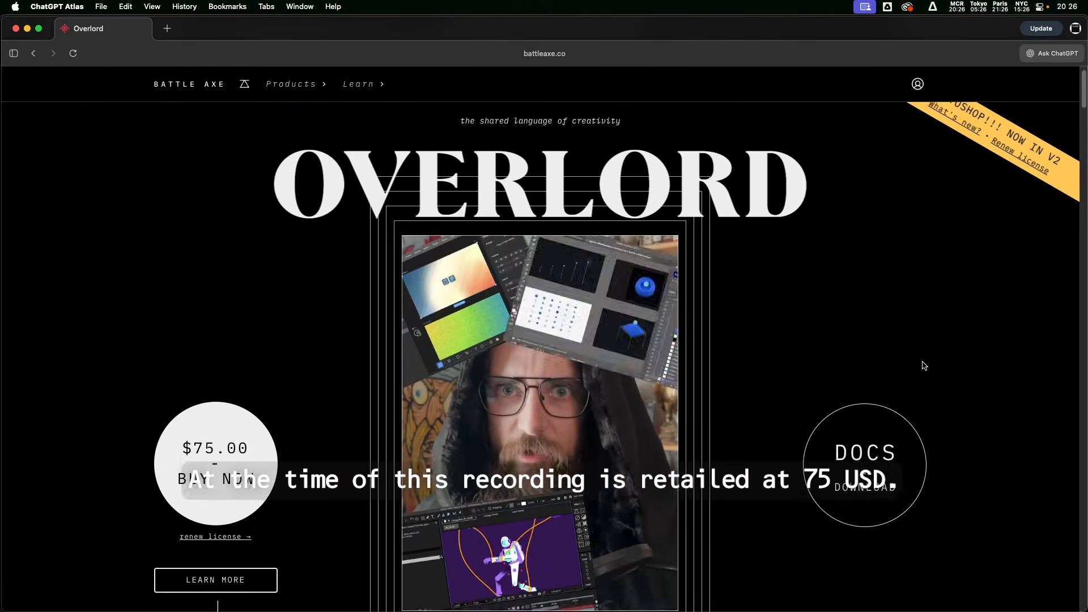
scroll(923, 365, "down", 3)
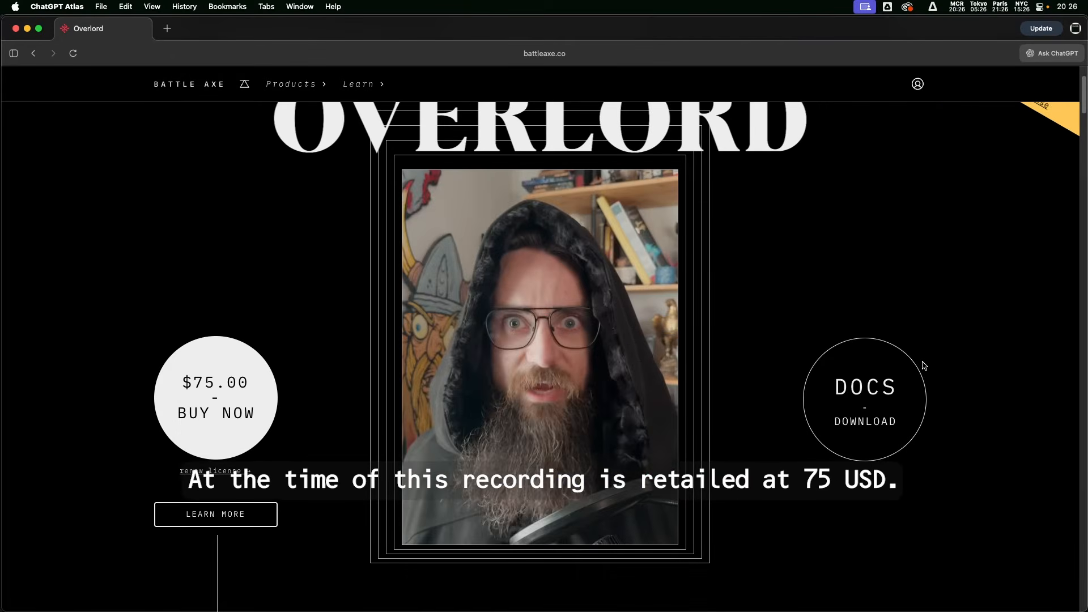
scroll(923, 365, "down", 10)
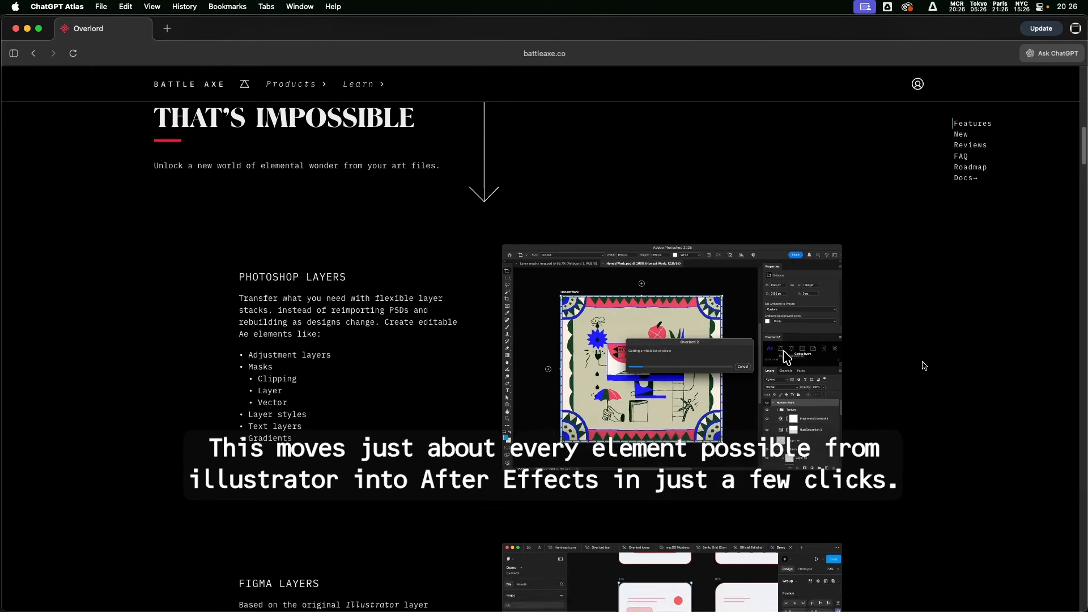
scroll(924, 365, "down", 4)
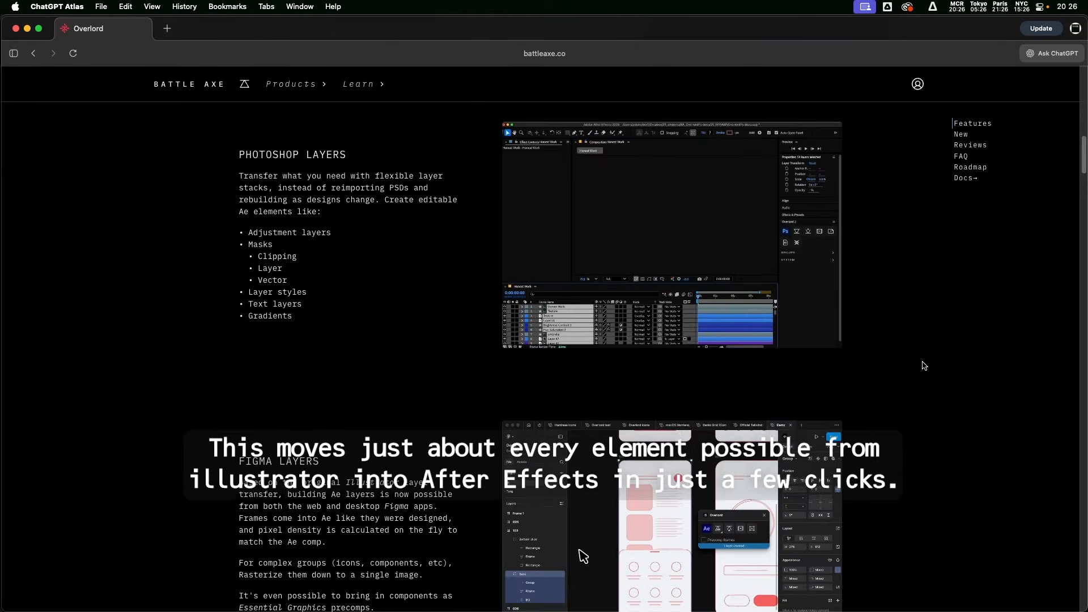
scroll(923, 365, "down", 20)
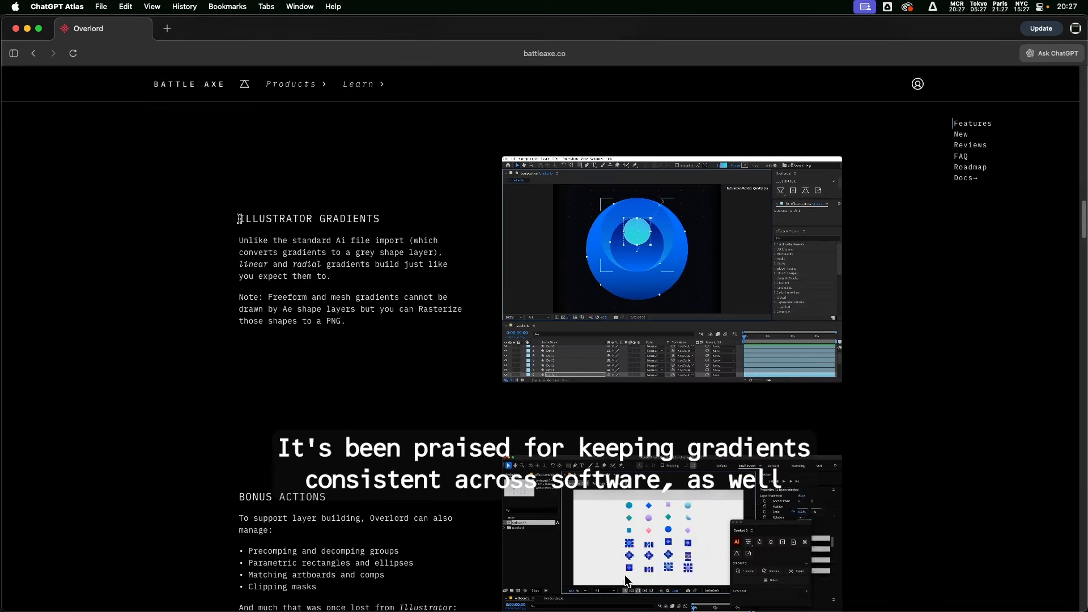
Step: Examine the Overlord sections on Illustrator gradients, editable text and Photoshop support, highlighting their headings
left_click_drag(239, 218, 378, 219)
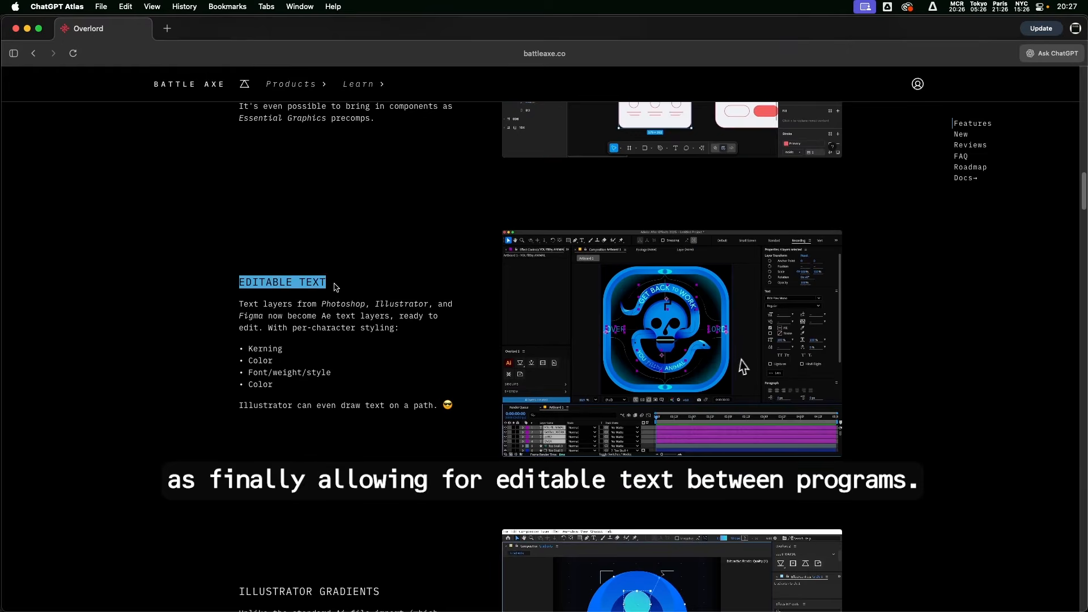
left_click_drag(239, 304, 262, 314)
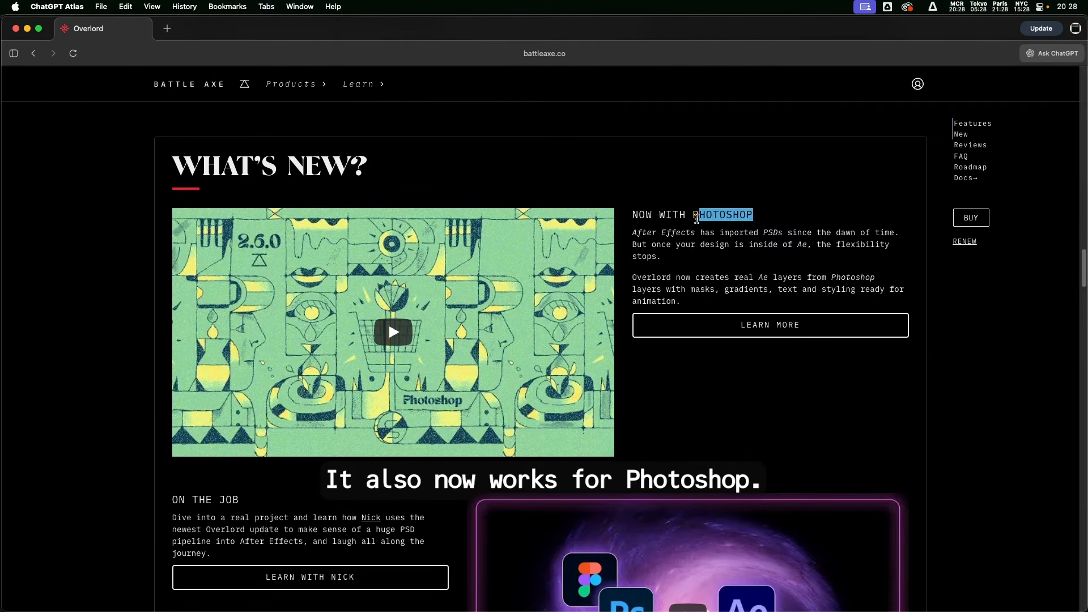
left_click_drag(698, 219, 632, 216)
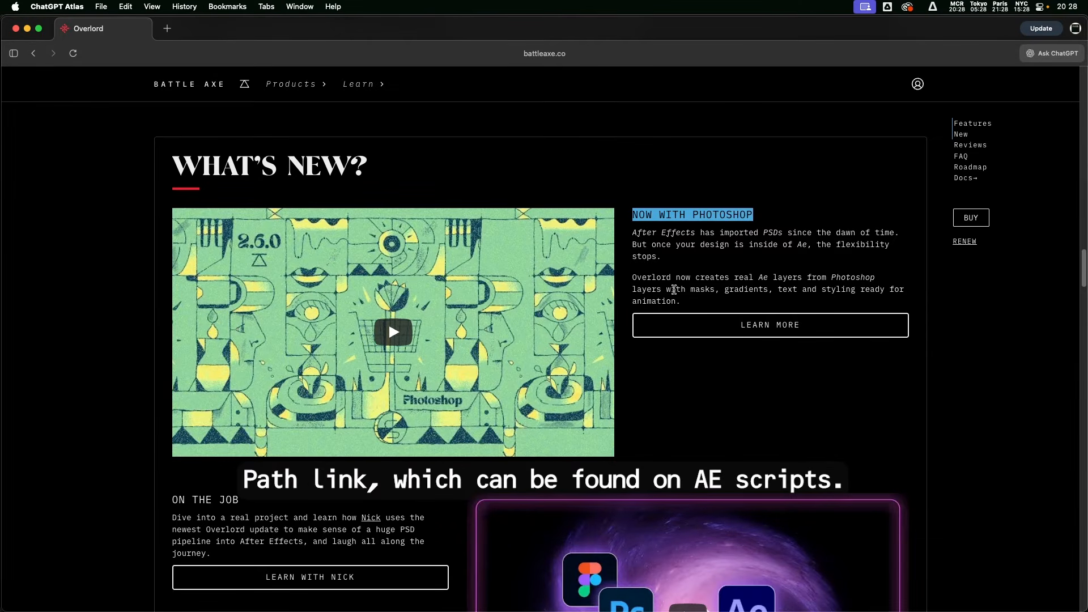
scroll(668, 281, "down", 2)
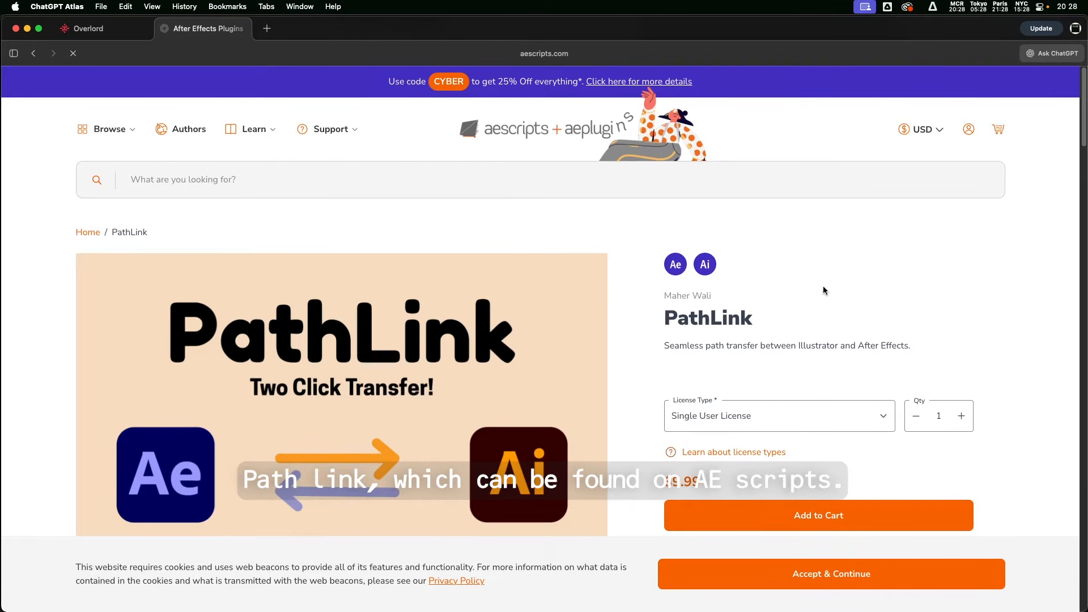
Step: Accept the cookie notice and examine the PathLink page, highlighting its Overlord comparison and its description of two-click path transfer
left_click(1000, 575)
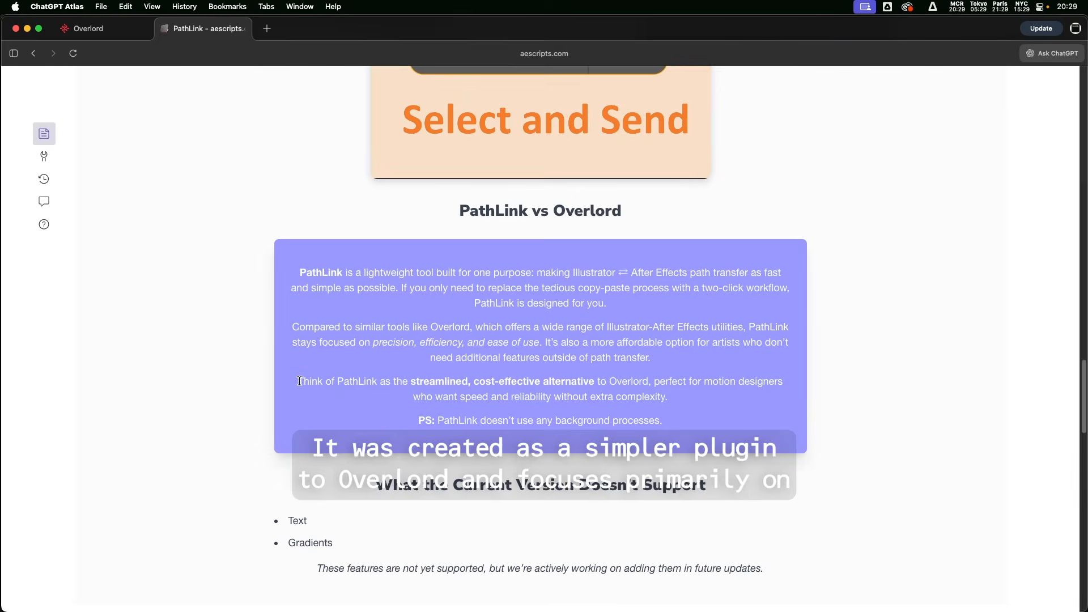
left_click_drag(300, 381, 512, 384)
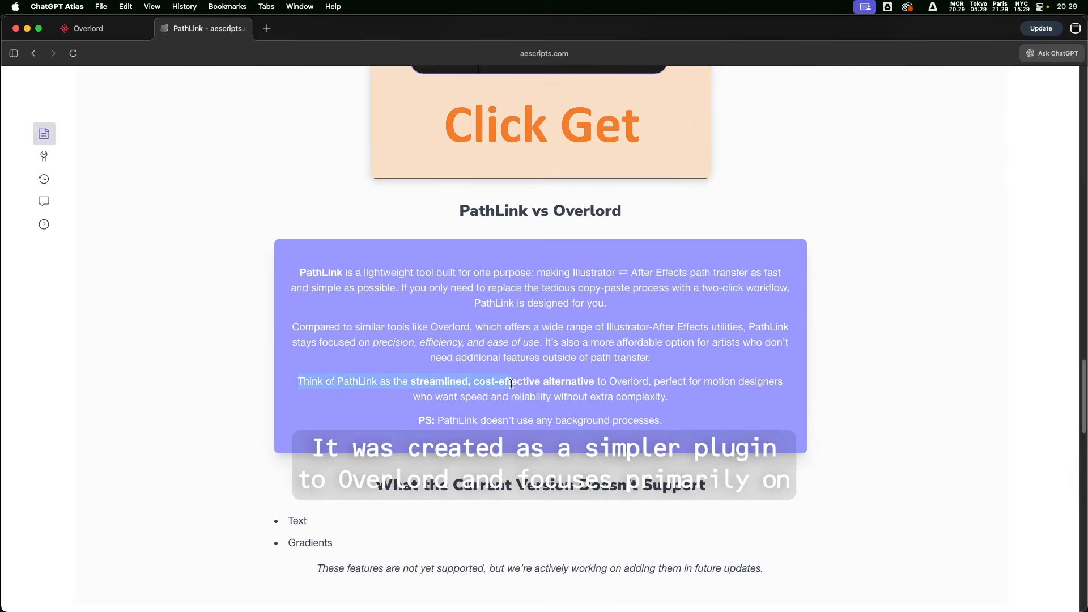
left_click_drag(635, 385, 648, 384)
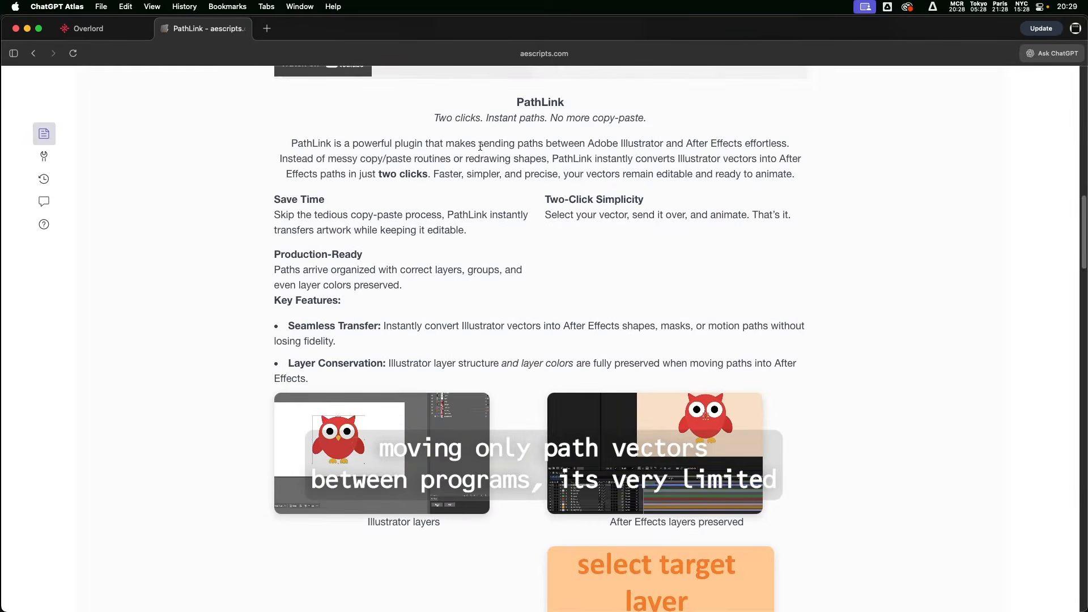
left_click_drag(478, 144, 743, 144)
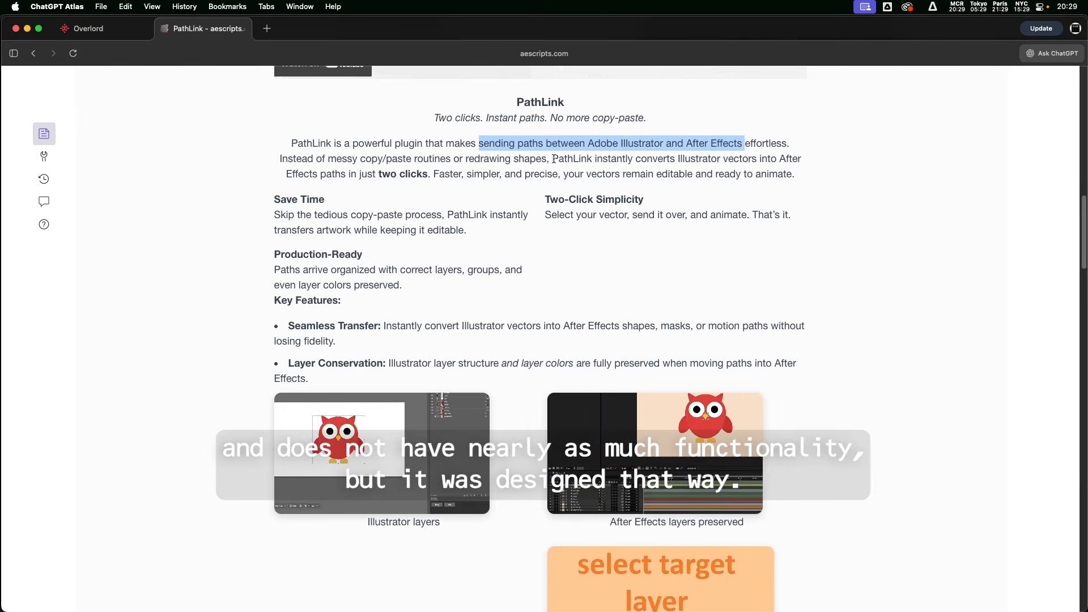
left_click_drag(553, 159, 362, 174)
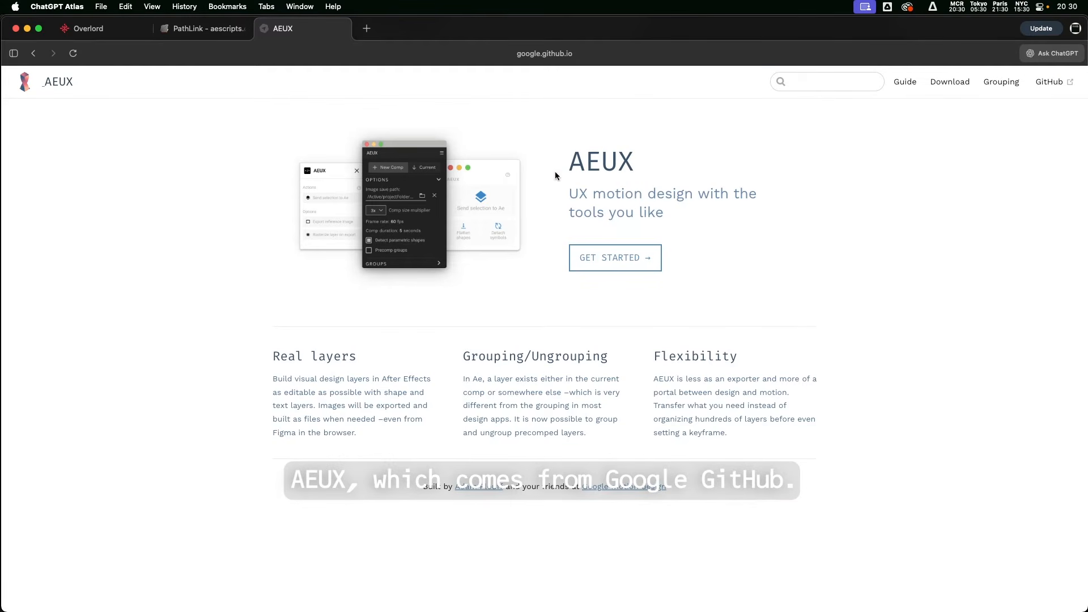
Step: Highlight the AEUX heading on its project page, then switch to Figma and look through the MOOI brand template's guidelines, assets and typography sections
double_click(568, 165)
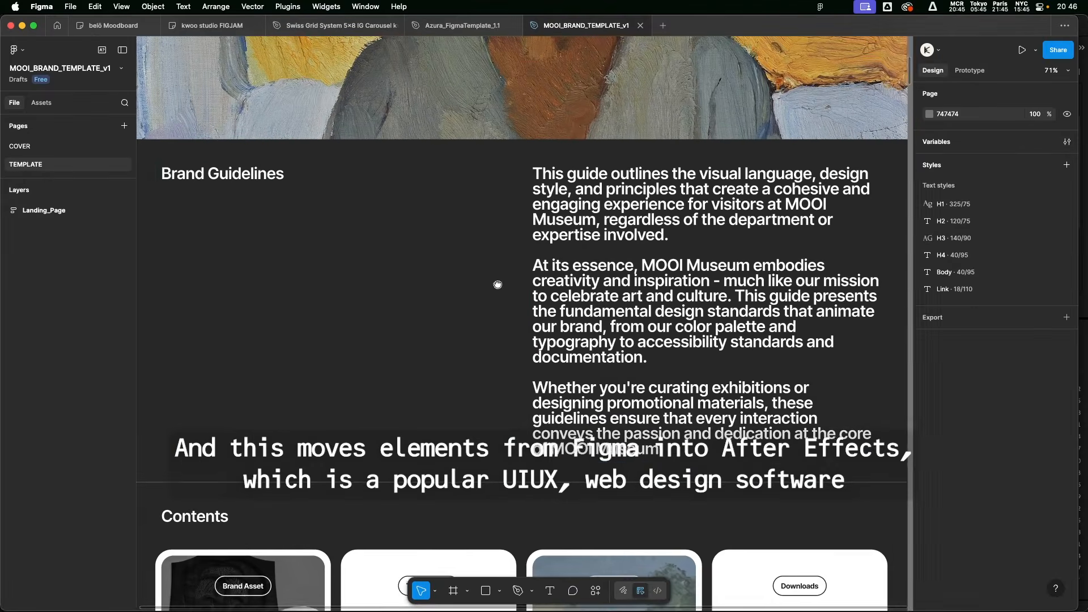
scroll(498, 284, "down", 15)
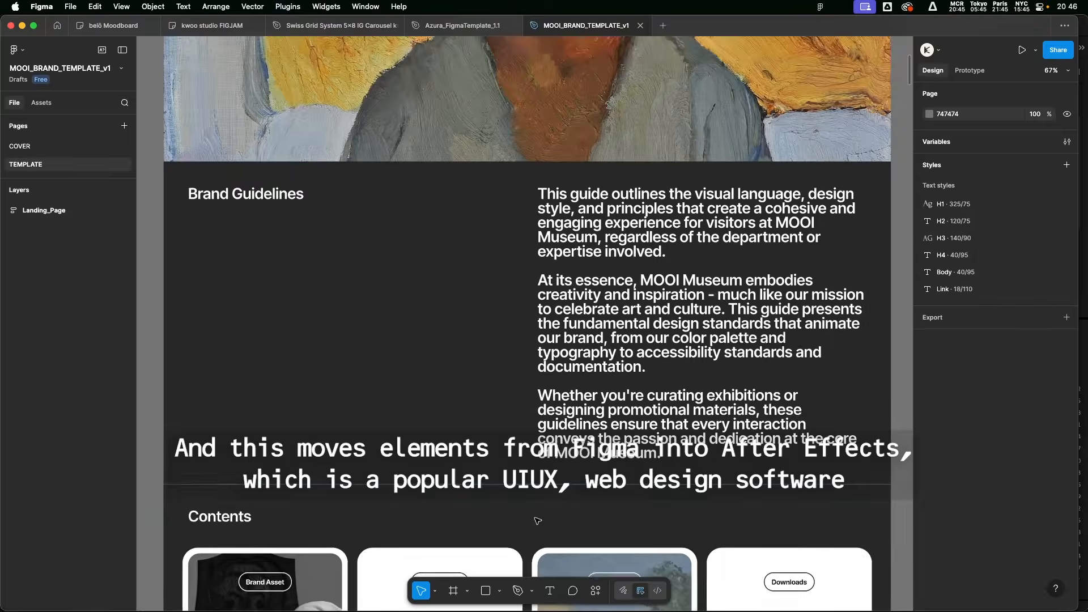
scroll(839, 448, "down", 20)
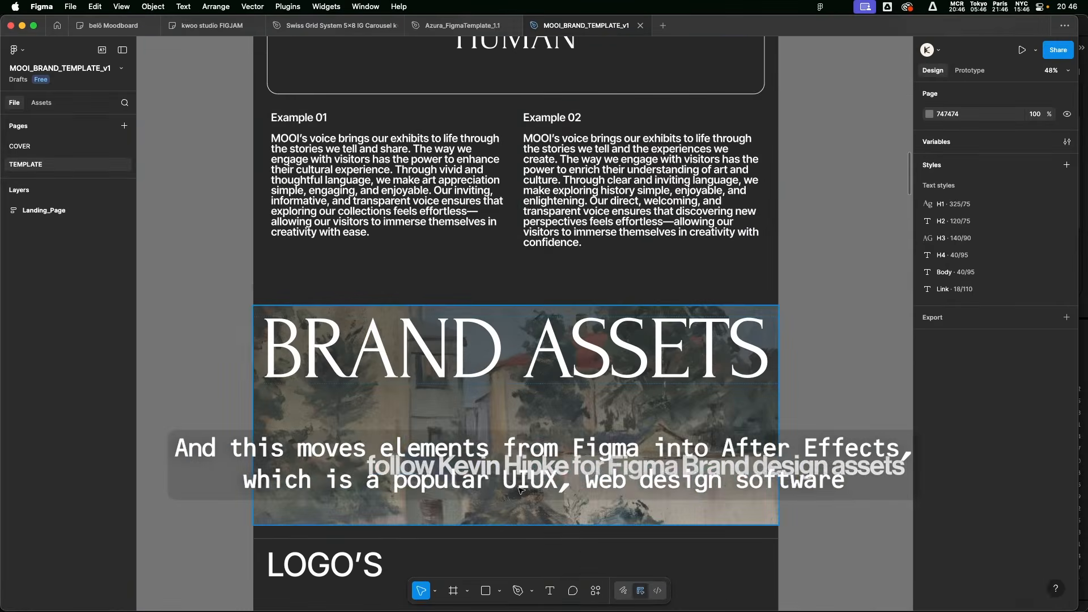
scroll(839, 448, "down", 20)
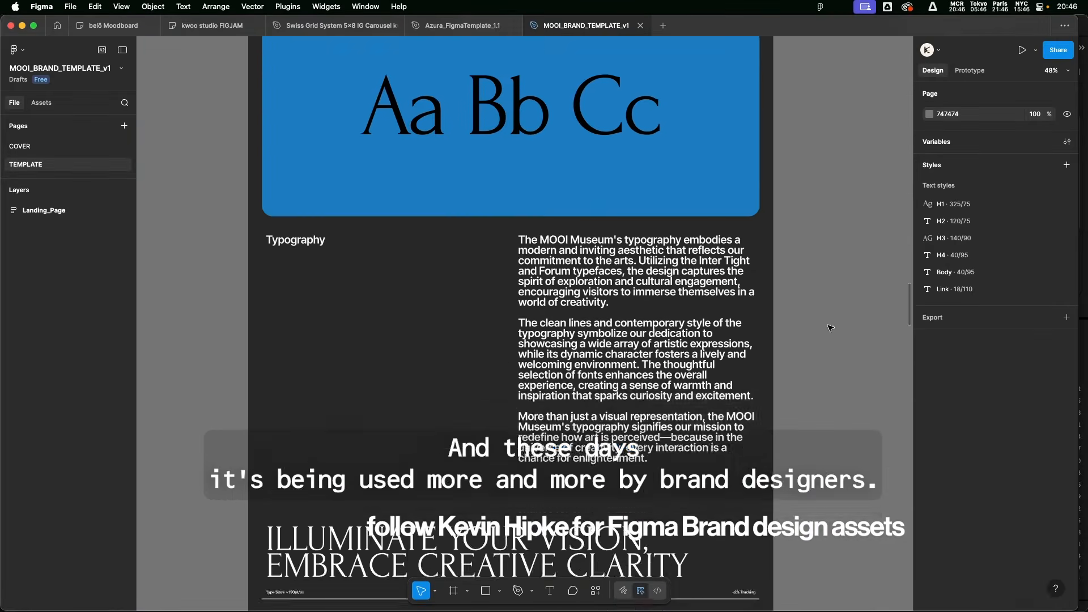
scroll(803, 551, "down", 5)
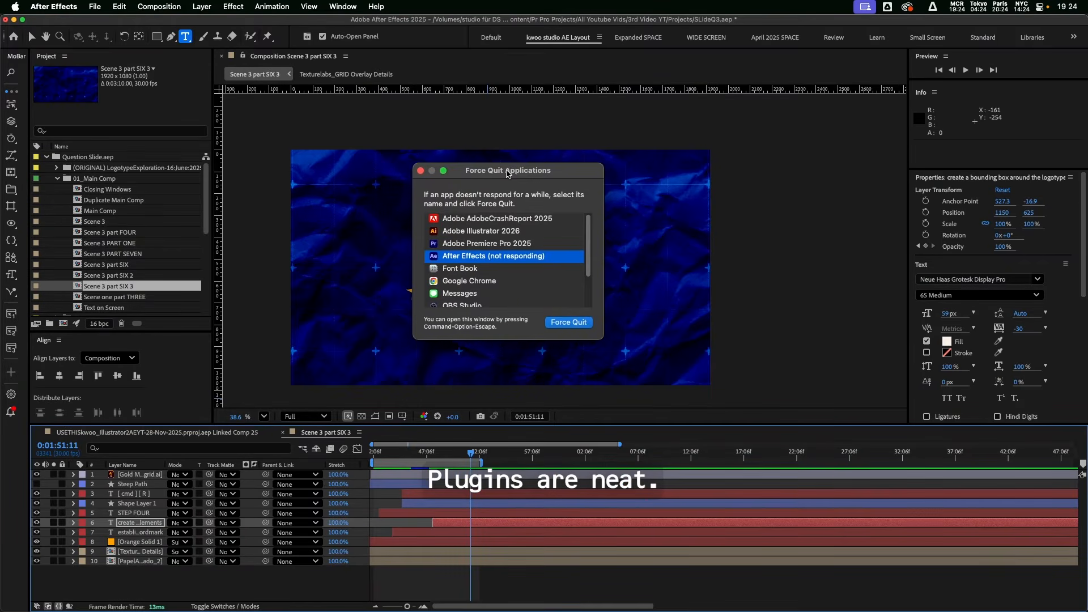
Step: Force quit the unresponsive After Effects and accept losing any unsaved changes
left_click_drag(507, 174, 508, 183)
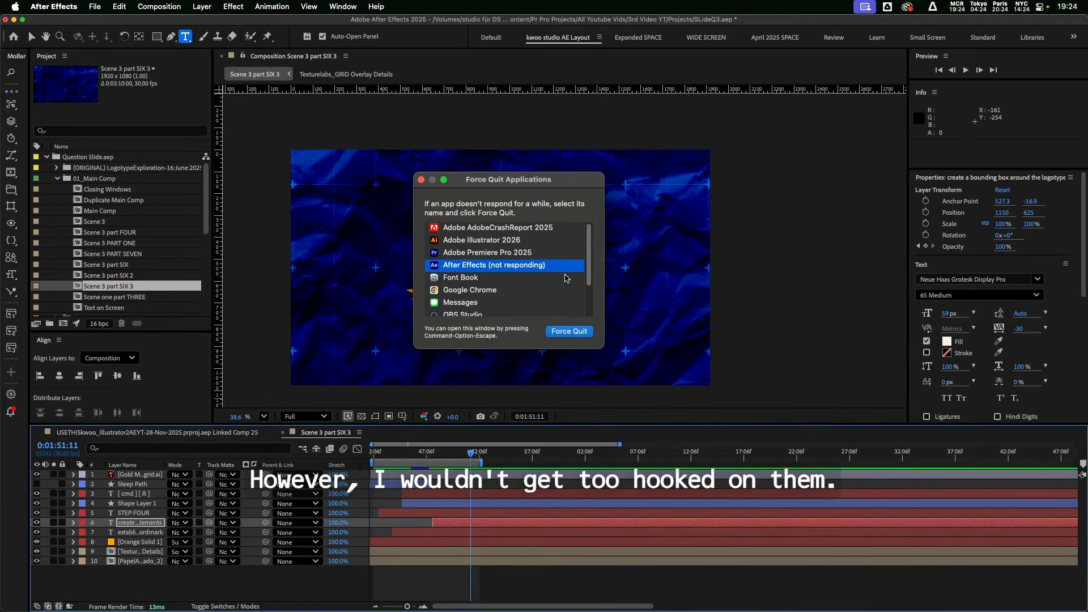
left_click(575, 335)
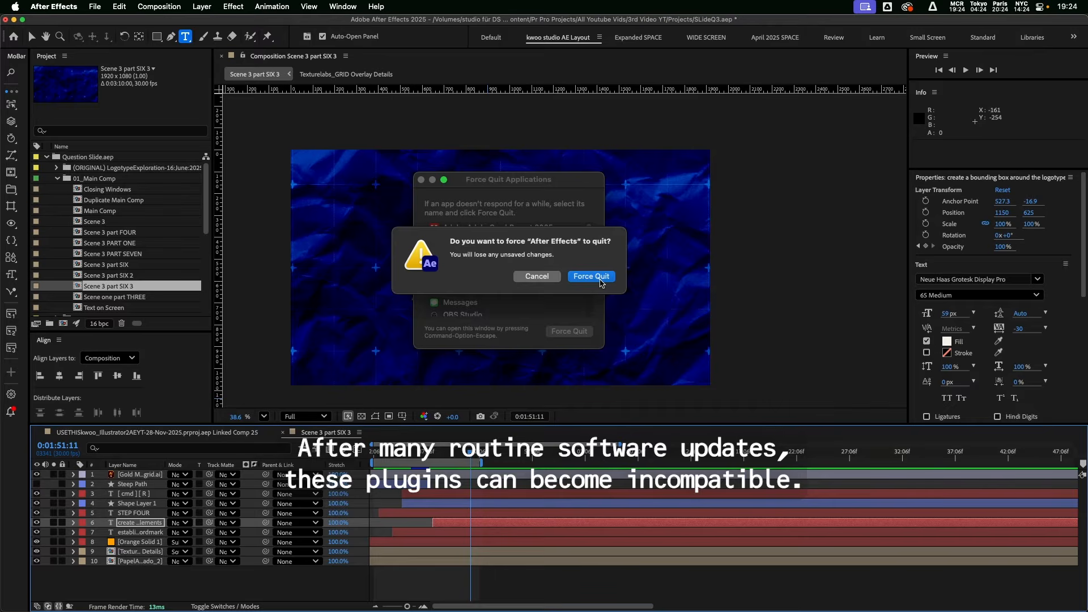
left_click(600, 280)
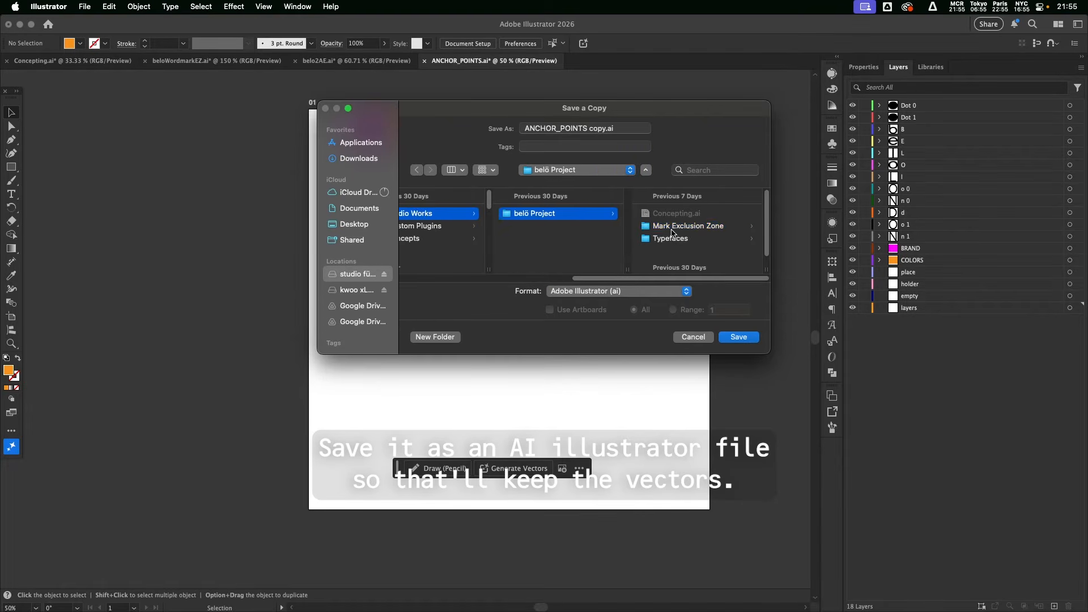
Step: Save a PDF-compatible Illustrator copy of the ANCHOR_POINTS document as belöBylineAE_Ready.ai in the Mark Exclusion Zone folder
left_click(672, 229)
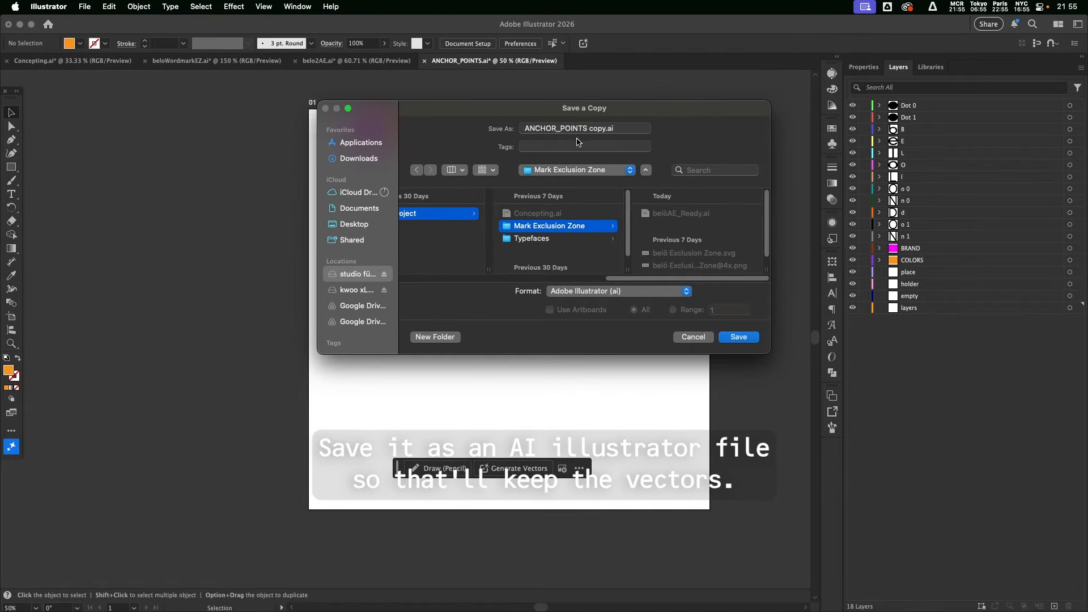
left_click(531, 130)
type("belöBylineAE_Ready")
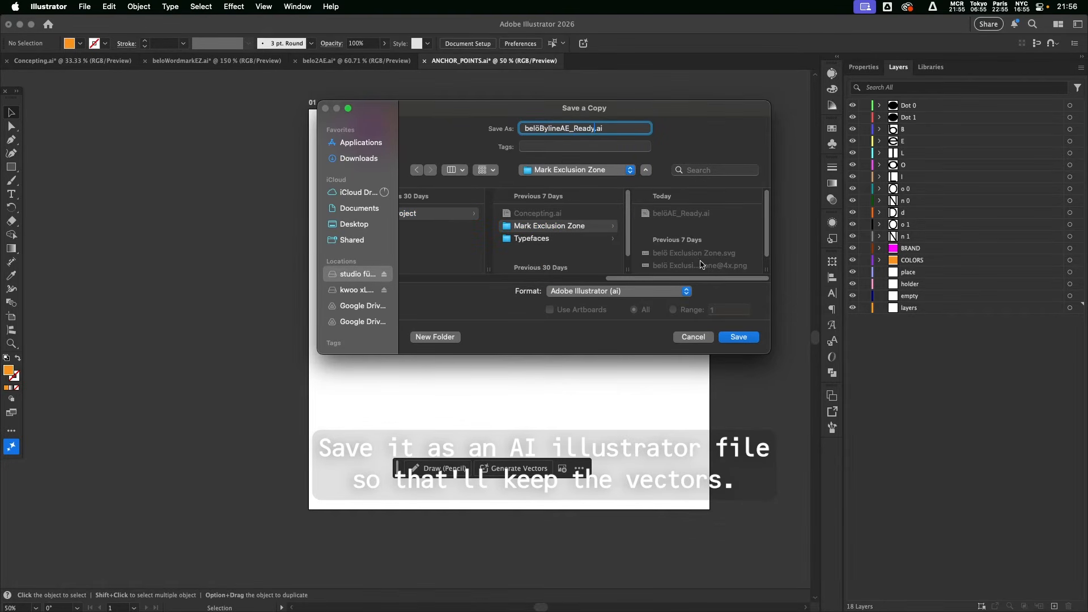
left_click(753, 338)
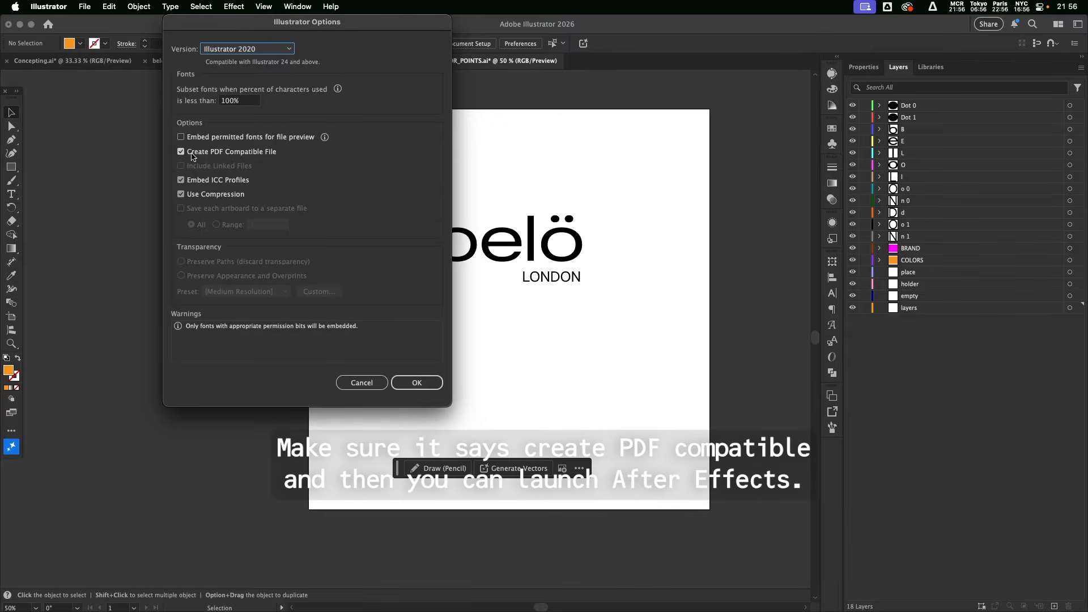
left_click(417, 383)
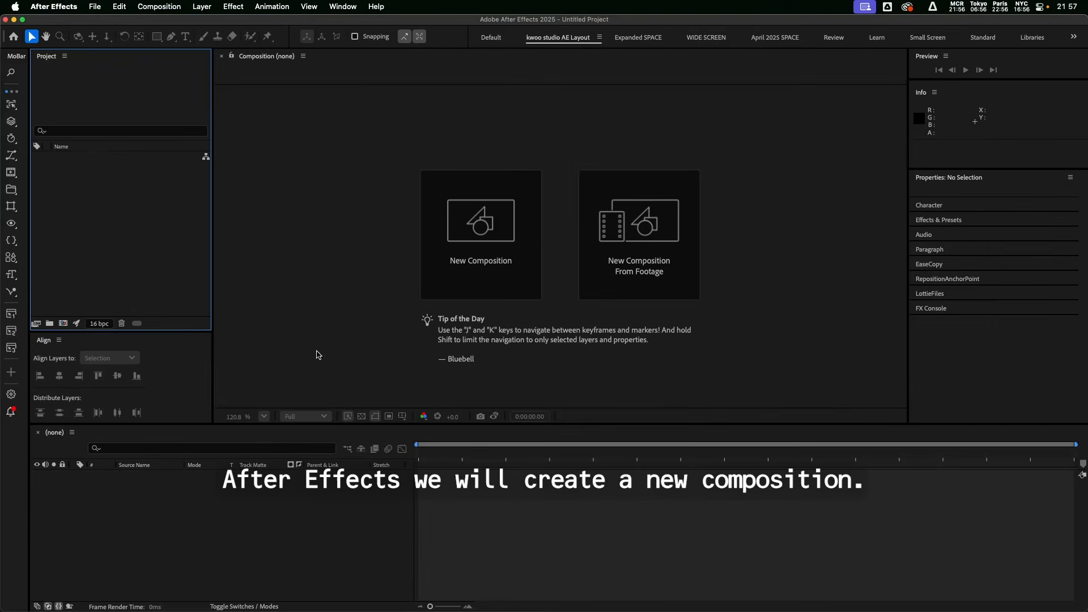
Step: Create a 1080 x 1350 px, 60 fps composition with a duration of 0:00:19:29 and switch to the Default workspace
left_click(498, 243)
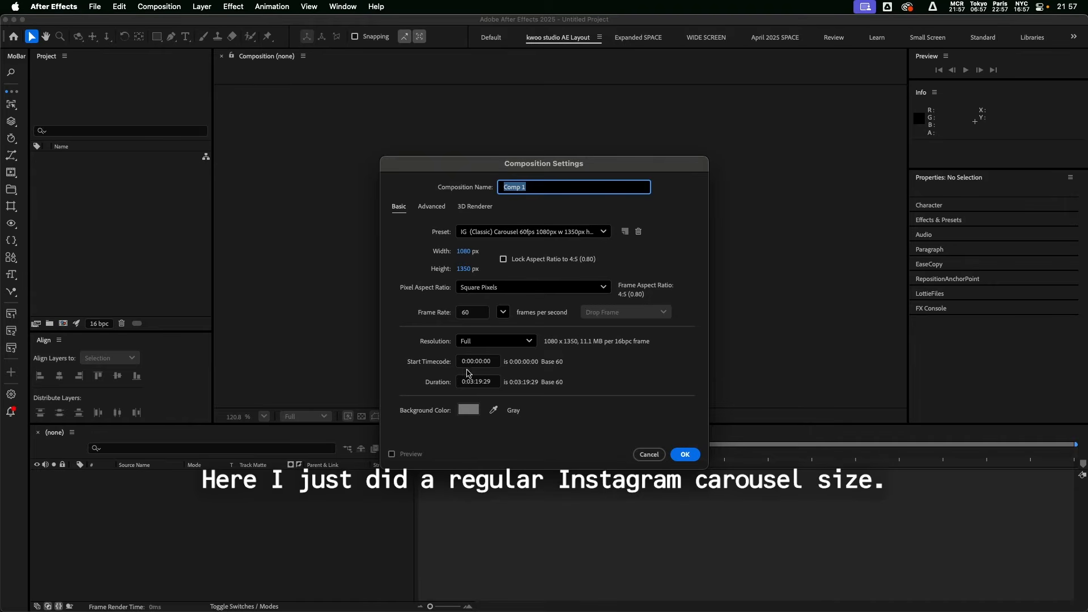
left_click(472, 383)
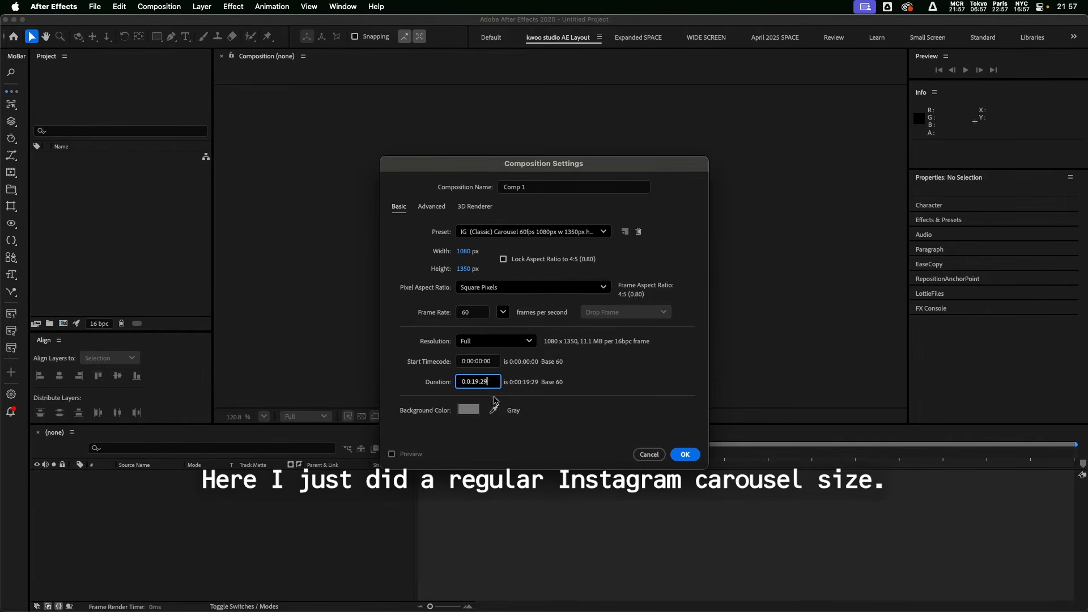
left_click(684, 454)
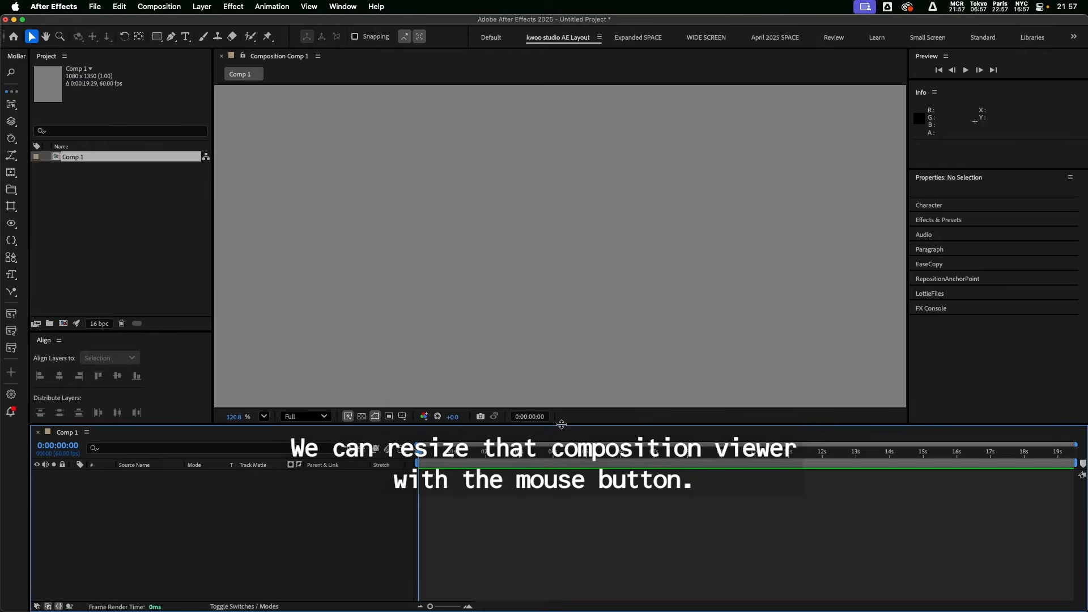
scroll(540, 298, "down", 5)
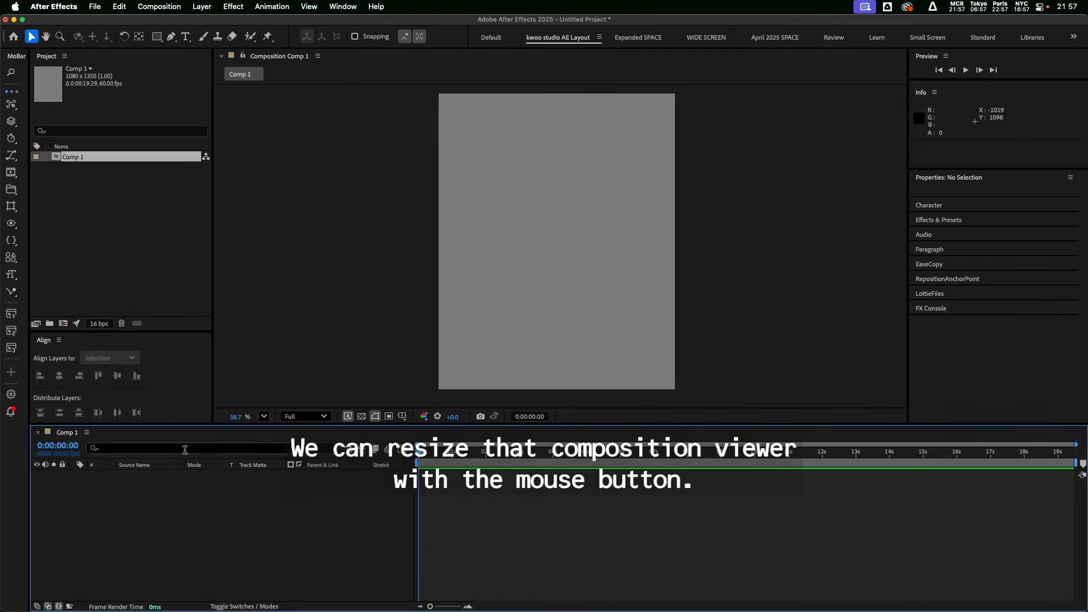
left_click(490, 37)
scroll(573, 238, "down", 1)
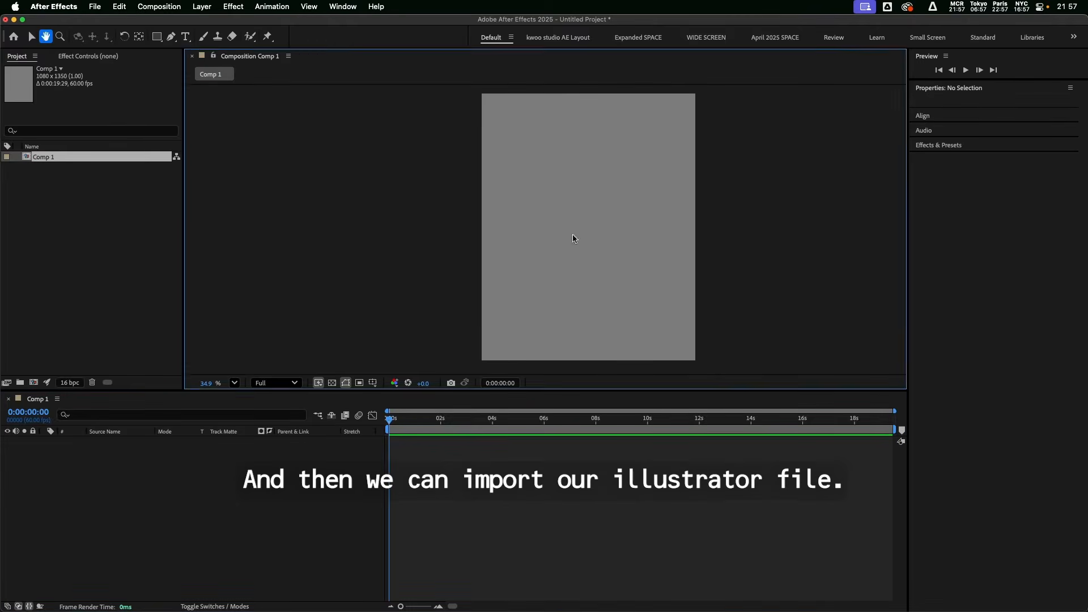
left_click(125, 248)
left_click(94, 6)
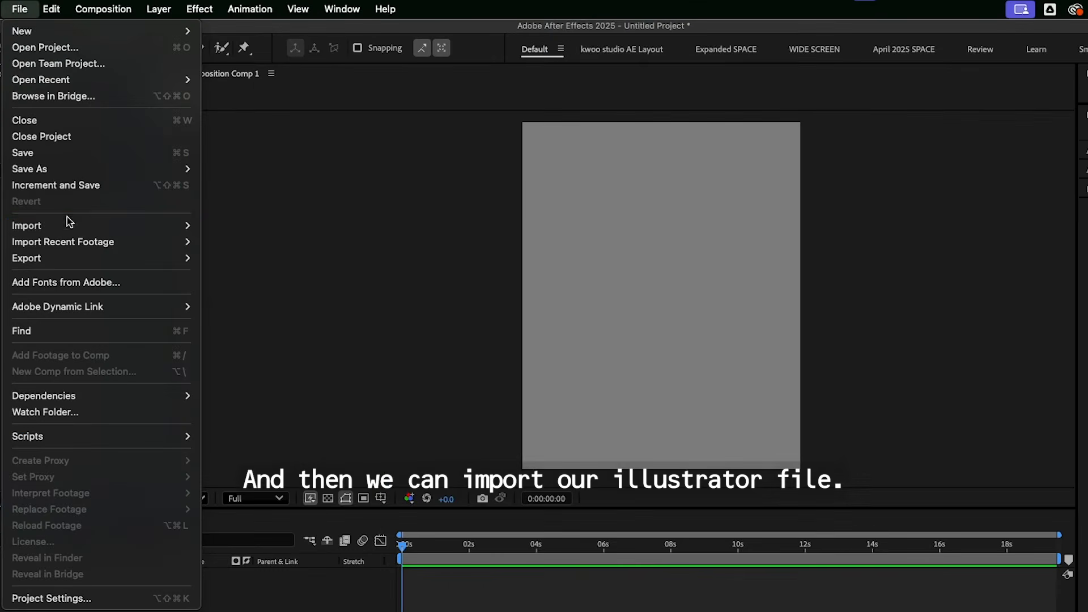
mouse_move(134, 171)
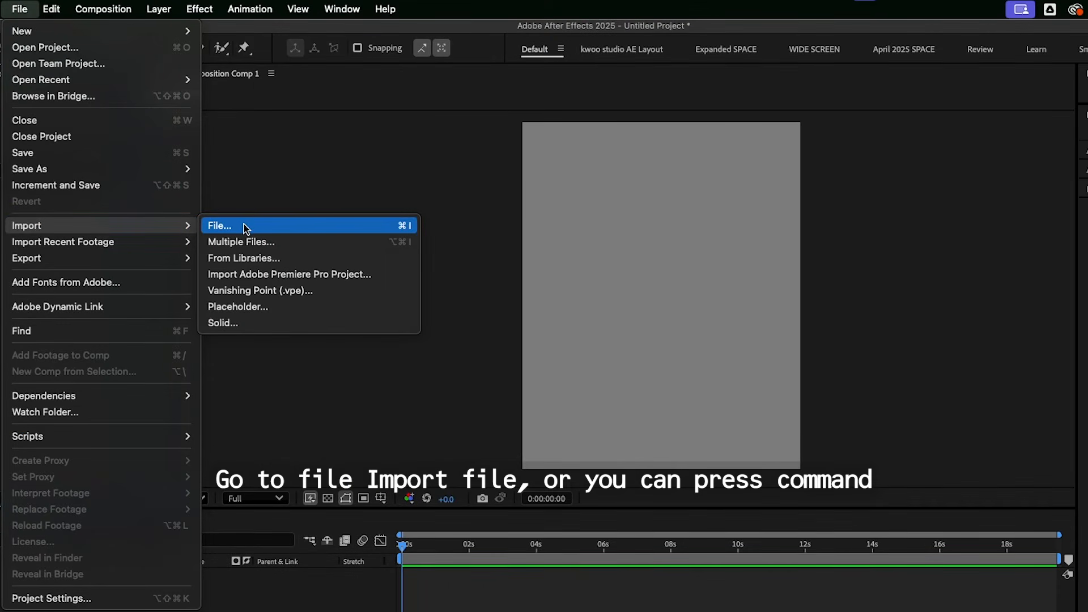
key("Escape")
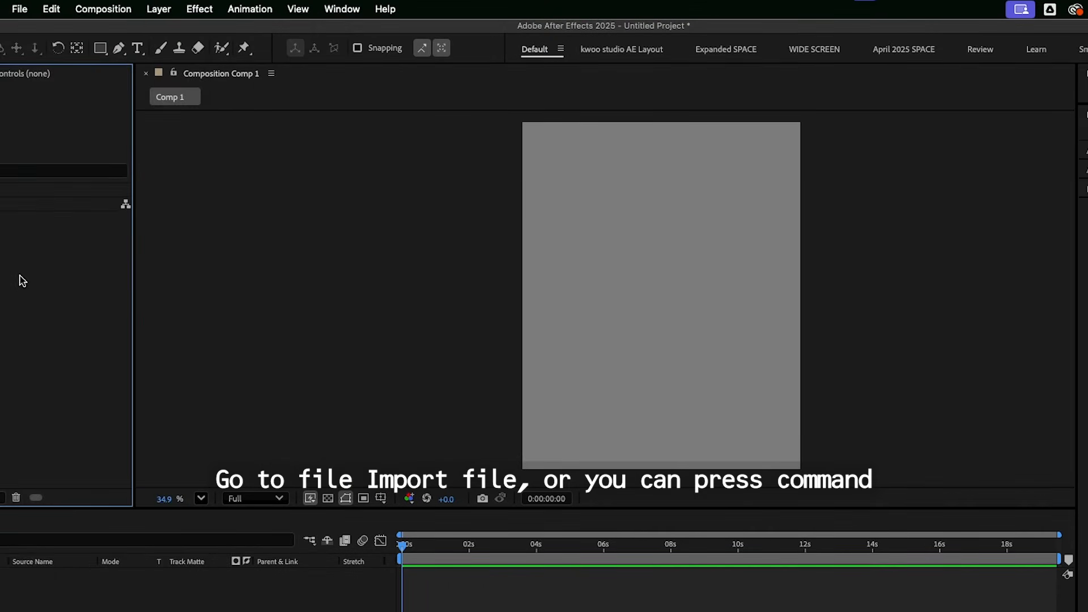
double_click(94, 216)
key("Escape")
Step: Choose belöBylineAE_Ready.ai from the Mark Exclusion Zone folder for import as Composition - Retain Layer Sizes
double_click(95, 216)
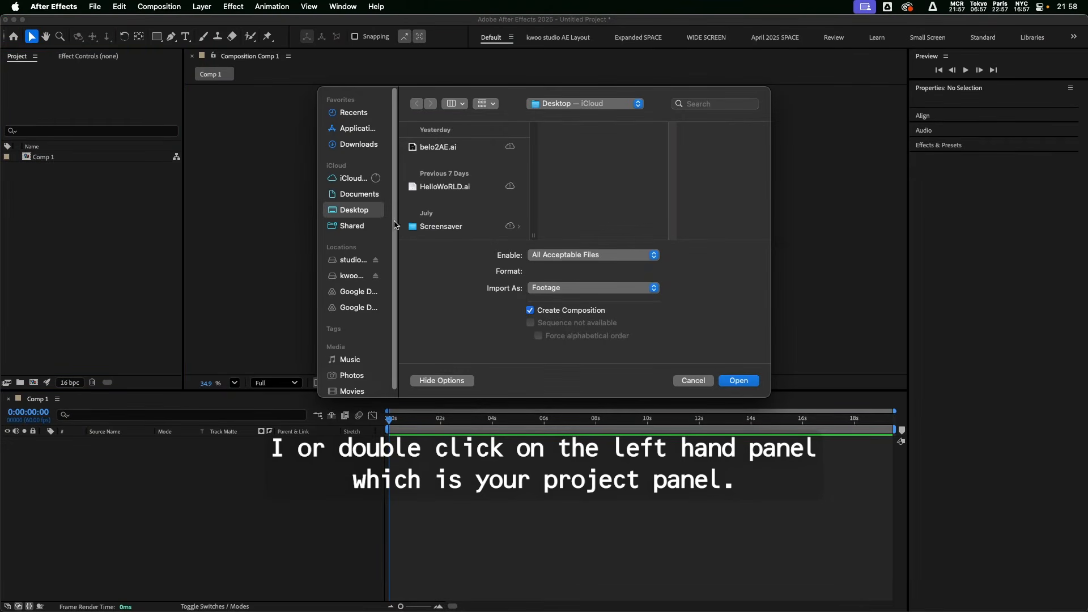
left_click(349, 259)
left_click(431, 214)
left_click(561, 213)
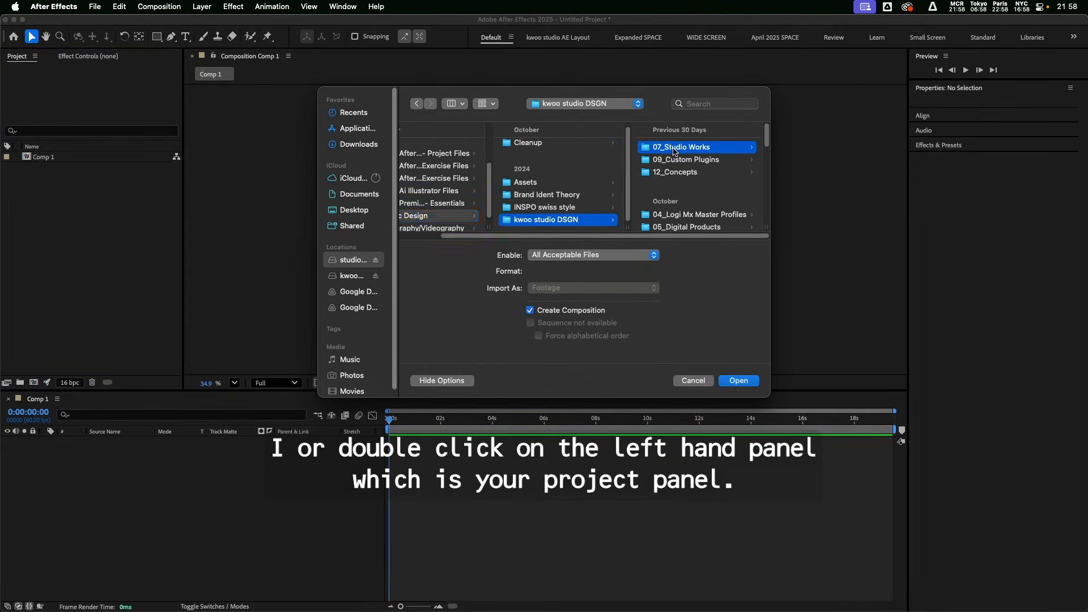
left_click(680, 147)
left_click(676, 159)
left_click(676, 161)
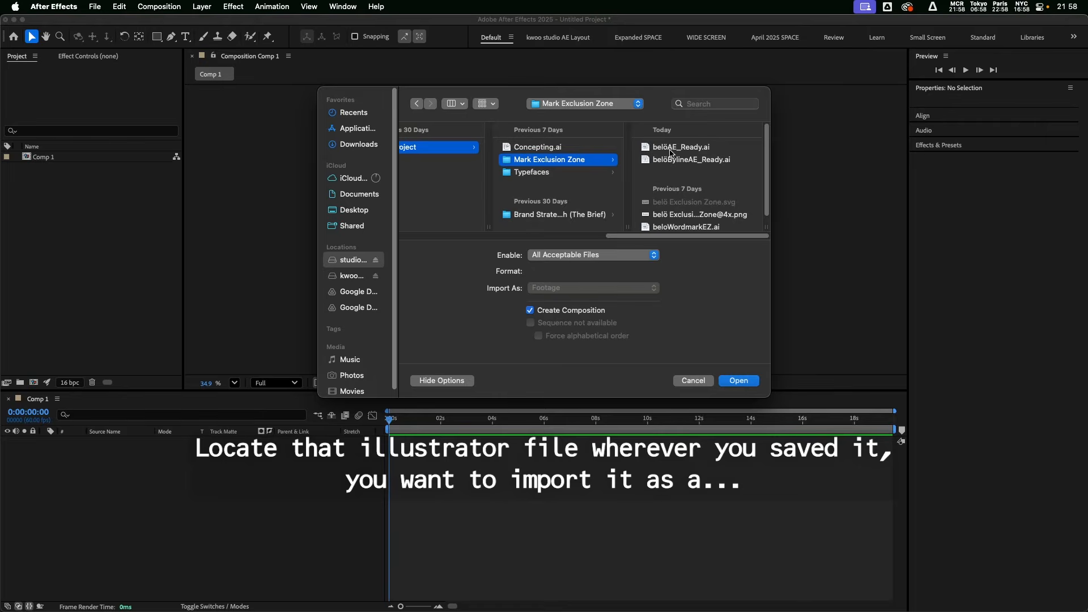
left_click(673, 159)
left_click(629, 288)
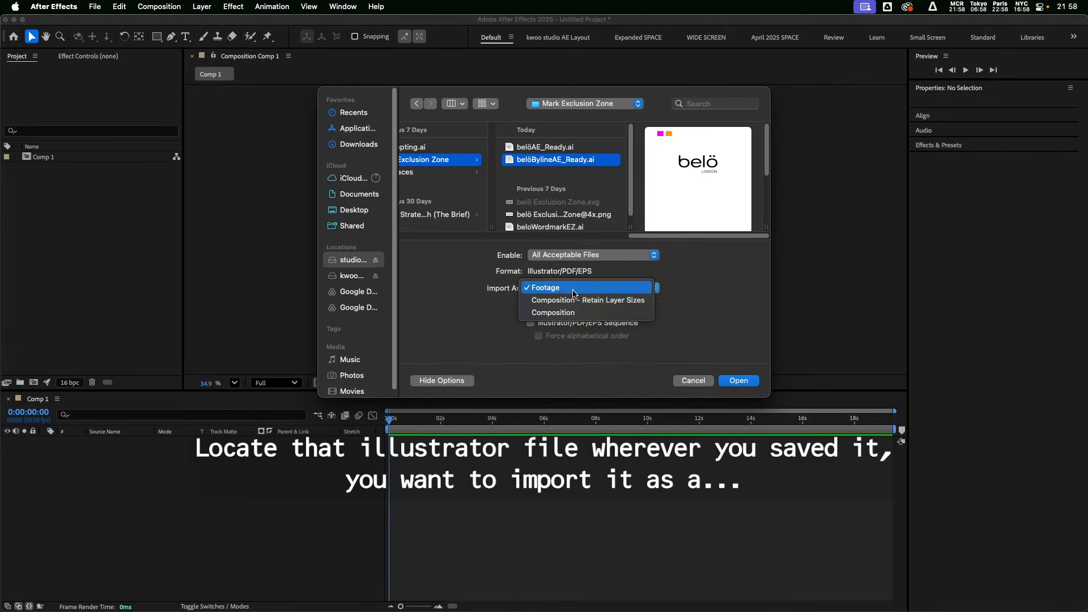
left_click(649, 304)
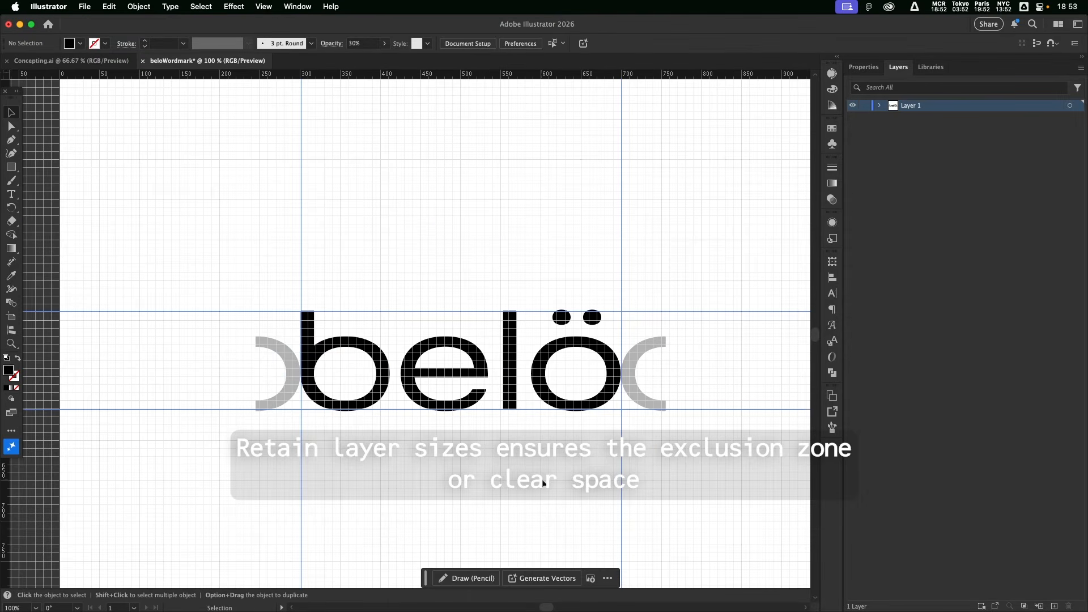
Step: Switch to Illustrator and place grey half-o spacers against the upper and lower edges of the belö wordmark
left_click_drag(637, 393, 452, 291)
left_click_drag(486, 228, 420, 243)
scroll(510, 296, "up", 2)
scroll(454, 306, "down", 2)
left_click_drag(447, 299, 375, 412)
scroll(472, 462, "up", 2)
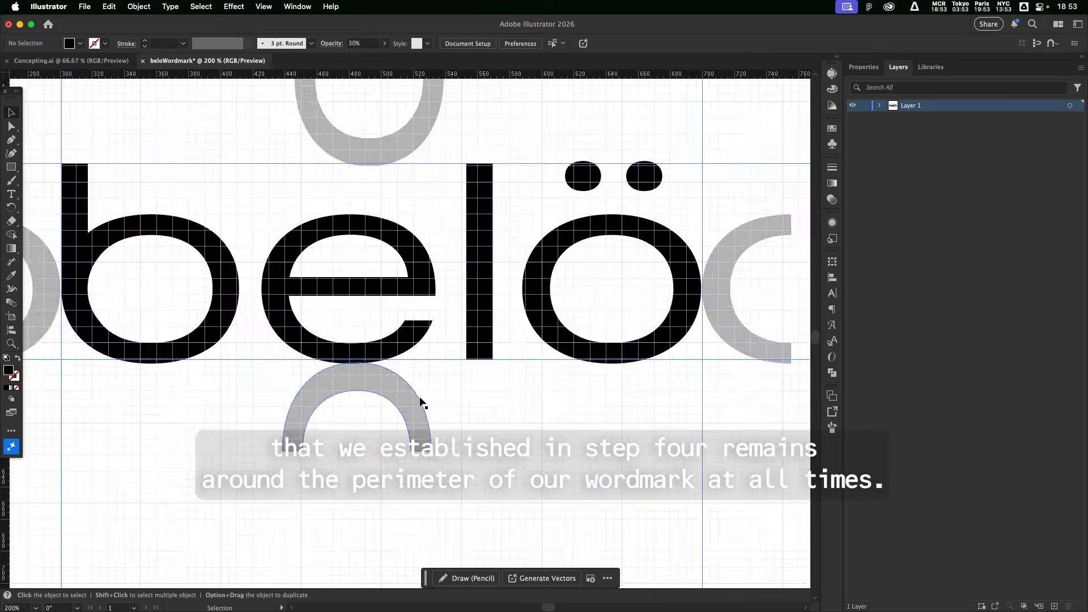
Step: Add guides along the outer edges of the half-o spacers to mark the wordmark's exclusion zone
scroll(421, 402, "down", 3)
left_click_drag(440, 74, 440, 329)
left_click_drag(6, 240, 578, 241)
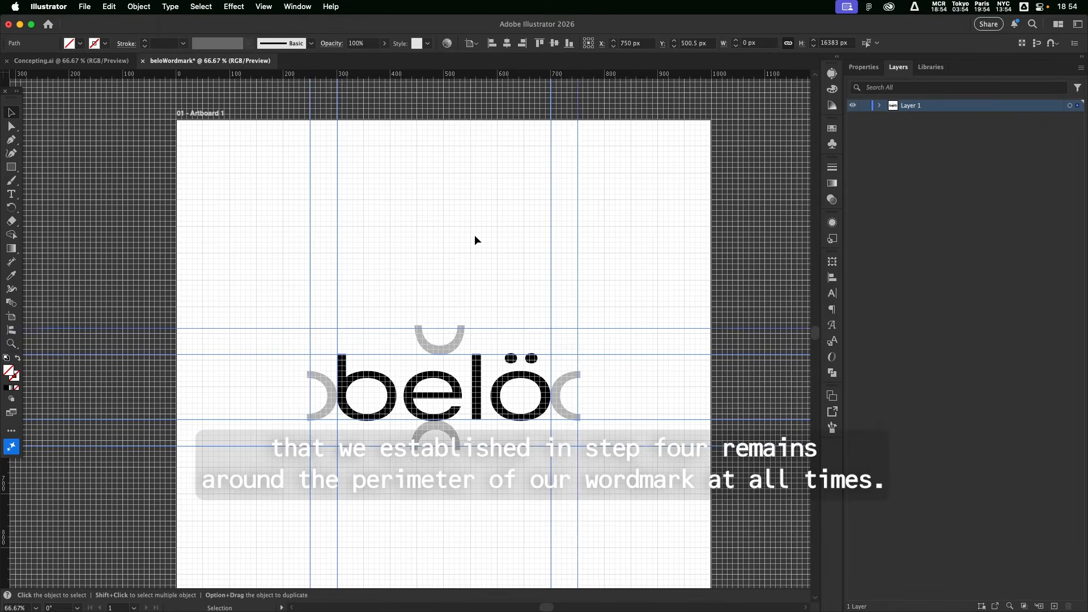
Step: Hide the grid, draw a 500 x 220 px orange rectangle without stroke between the outer guides, and send it behind the wordmark
key("super+apostrophe")
left_click(864, 67)
left_click(957, 191)
left_click(861, 270)
key("m")
left_click_drag(286, 321, 553, 436)
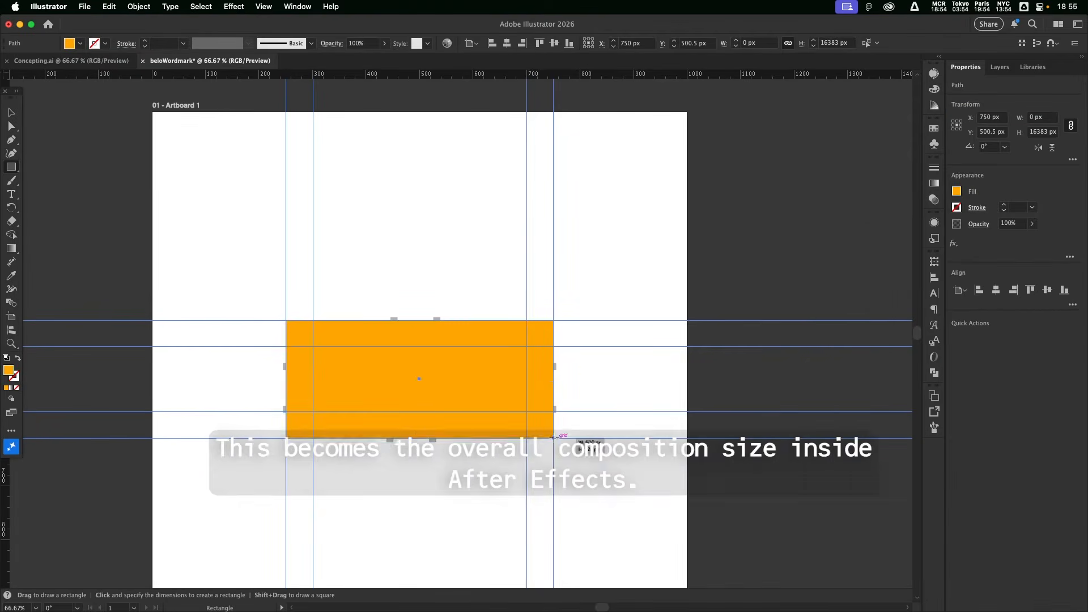
key("super+shift+bracketleft")
scroll(453, 384, "up", 2)
scroll(454, 383, "down", 2)
left_click(85, 6)
mouse_move(126, 261)
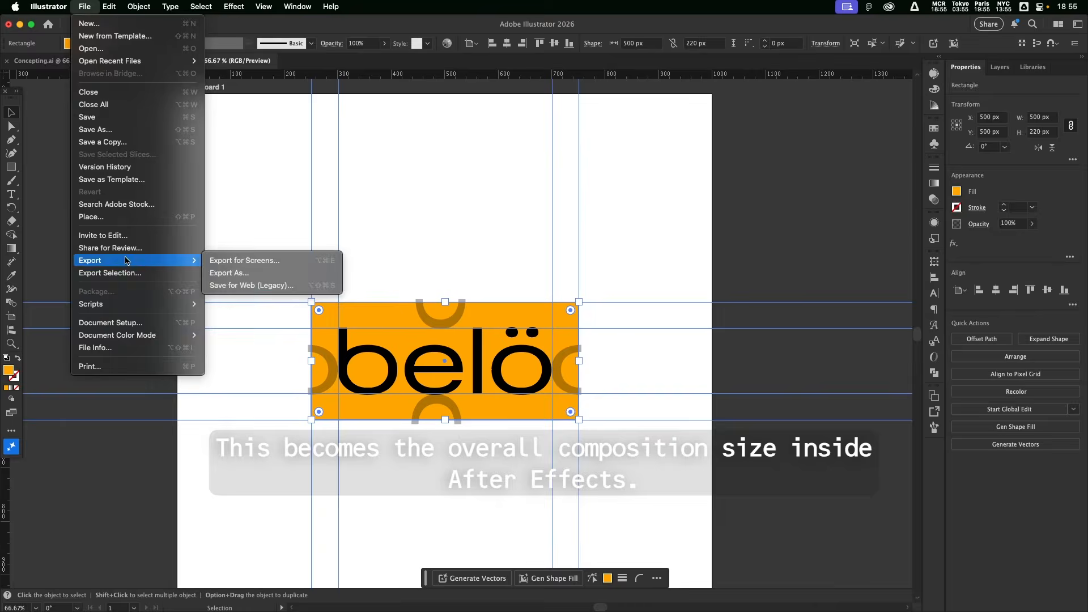
left_click(486, 450)
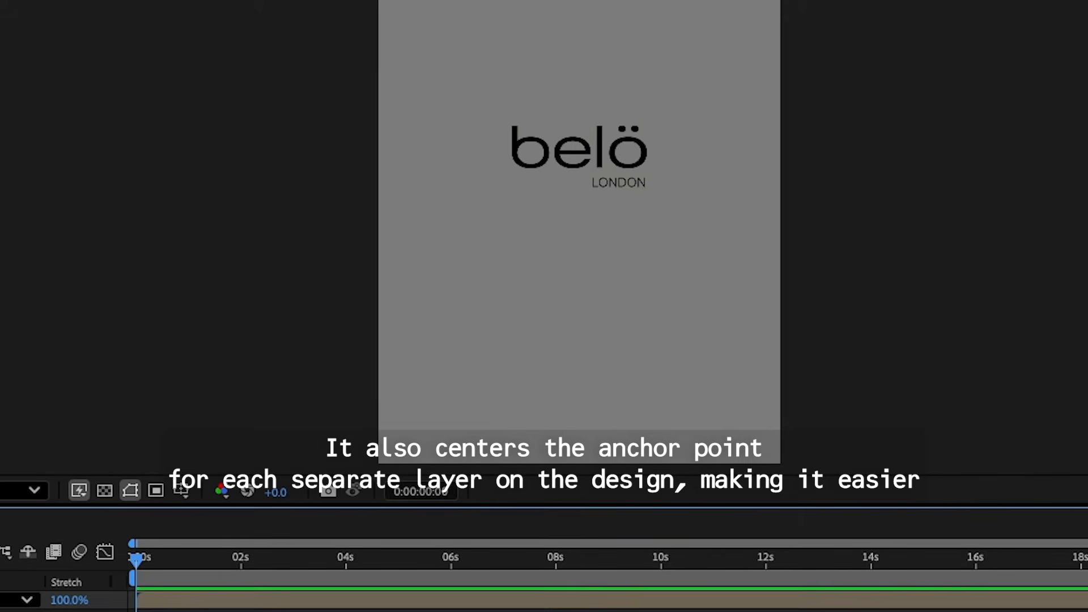
Step: Move the belö London layer down to the composition's centre and check its placement by briefly showing the Title/Action Safe guides
key("ctrl+a")
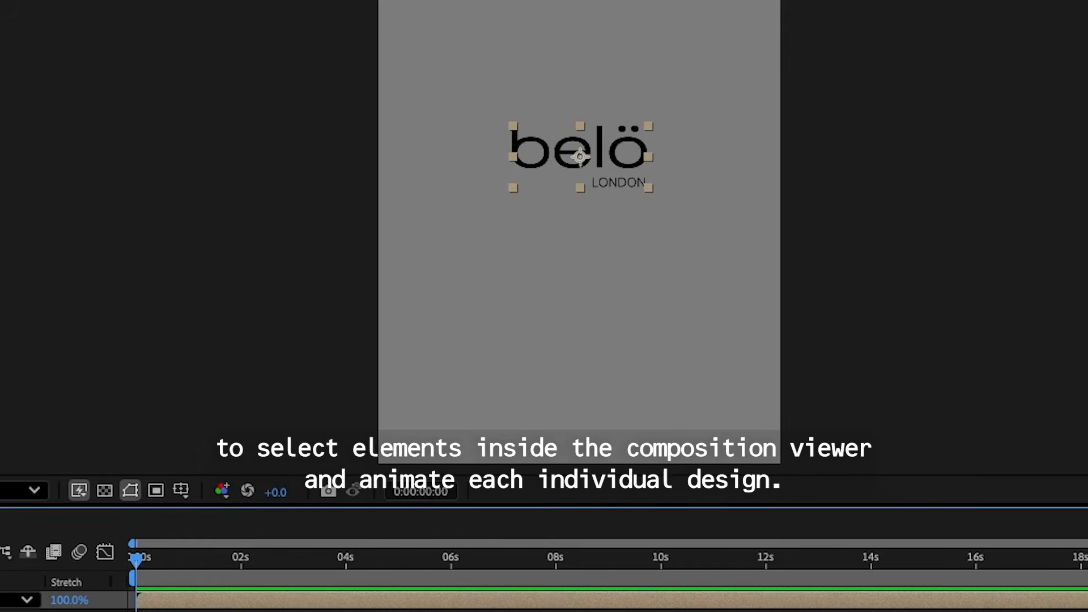
key("Right")
key("Right")
left_click_drag(579, 157, 582, 214)
key("ctrl+shift+a")
left_click(182, 491)
left_click(233, 514)
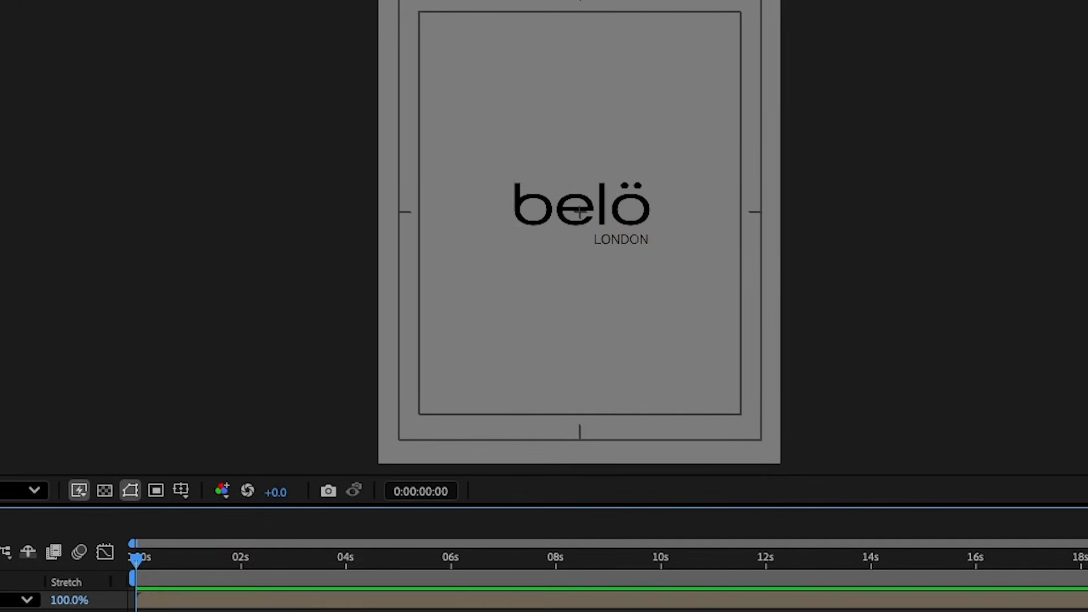
left_click(182, 491)
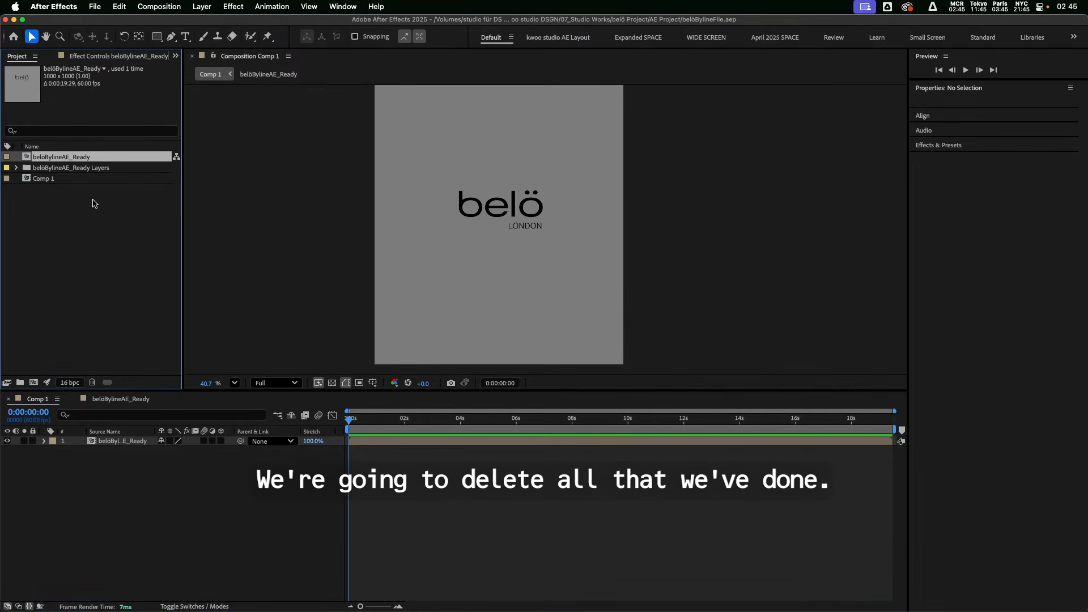
Step: Delete the belöBylineAE_Ready composition and its belöBylineAE_Ready Layers folder from the project
key("Delete")
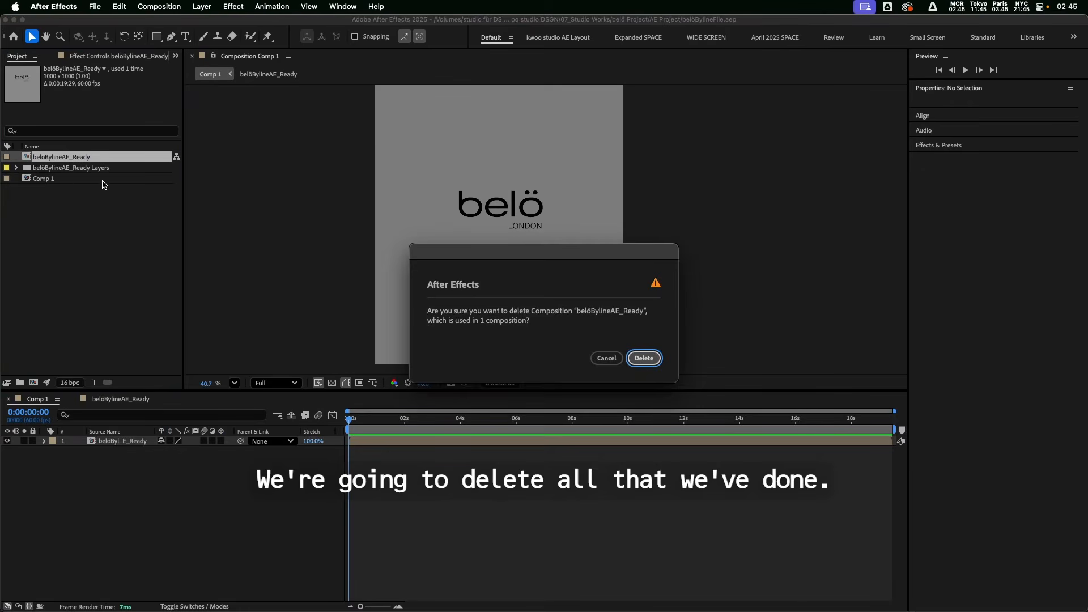
left_click(644, 358)
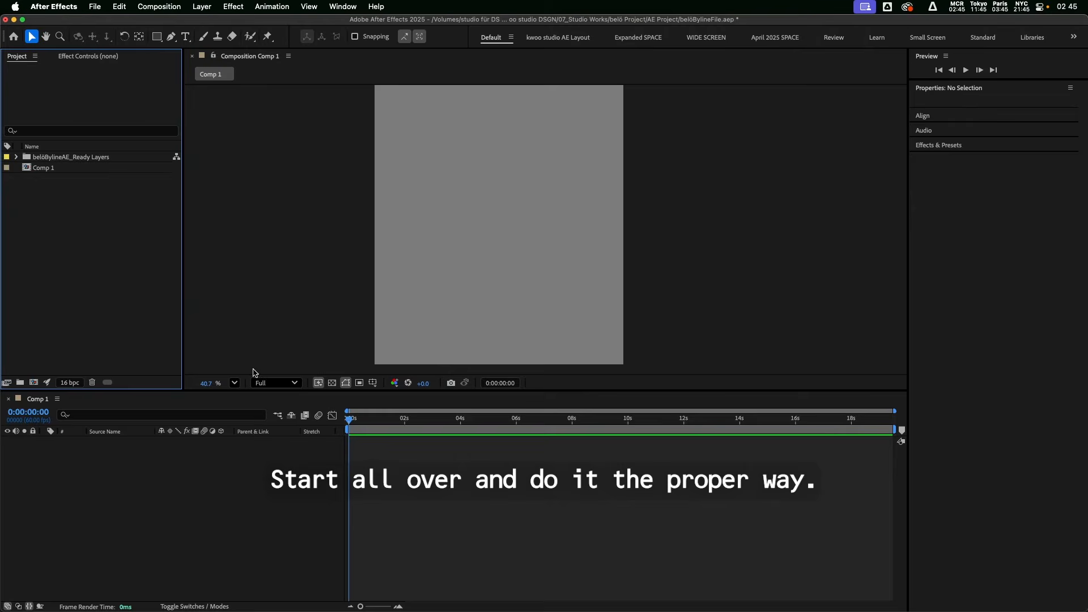
left_click(69, 162)
key("Delete")
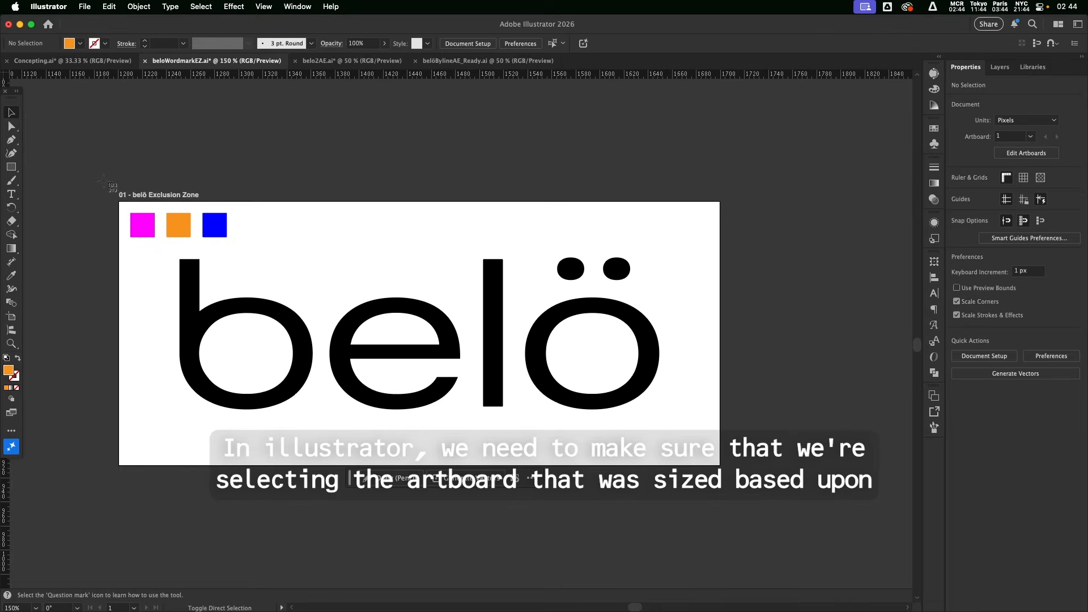
Step: In Illustrator, cover the belö Exclusion Zone artboard with a 500 x 220 px orange rectangle to check its size, and delete the rectangle
left_click_drag(104, 181, 736, 480)
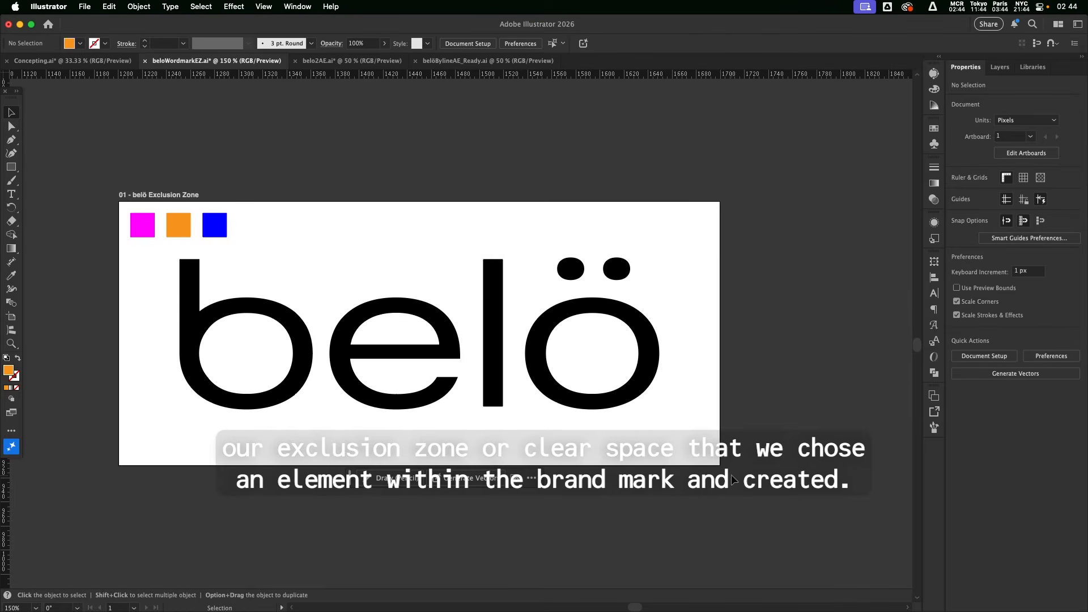
left_click(934, 130)
key("m")
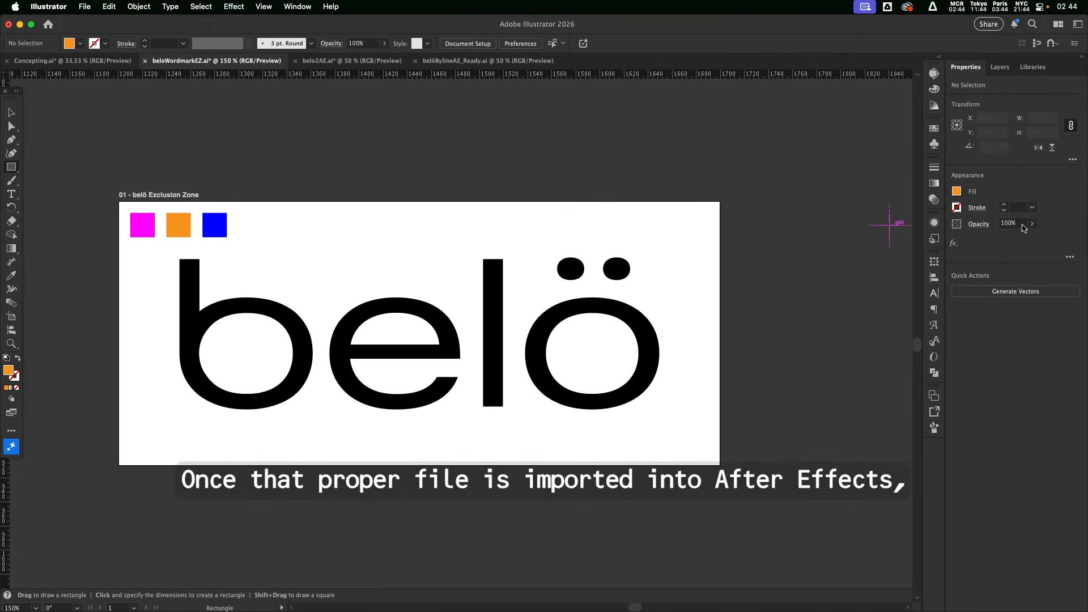
left_click(1032, 223)
left_click_drag(1031, 238, 1002, 244)
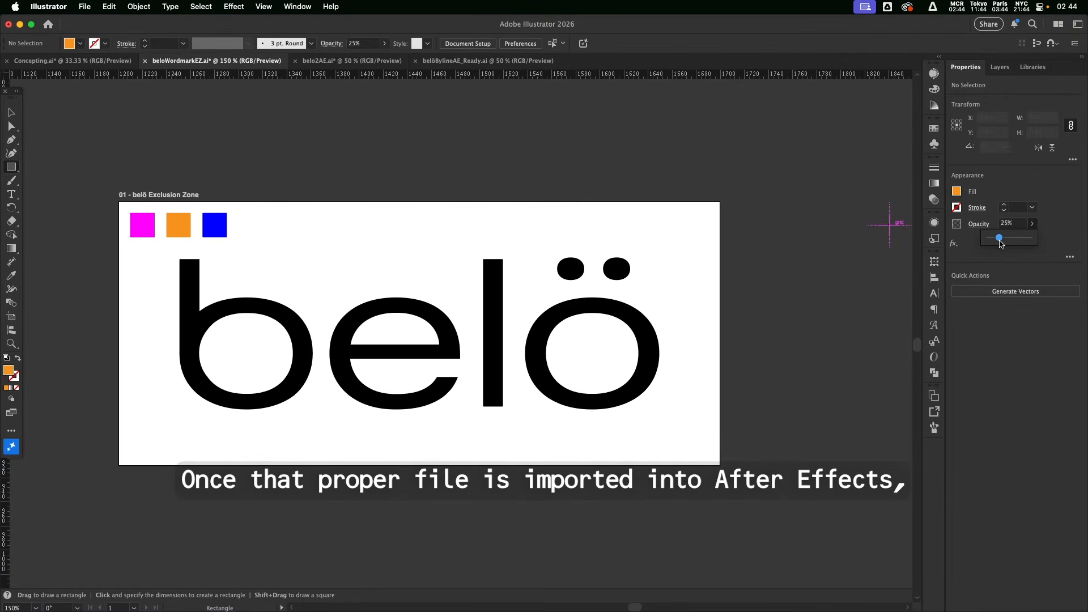
left_click_drag(119, 202, 720, 465)
key("v")
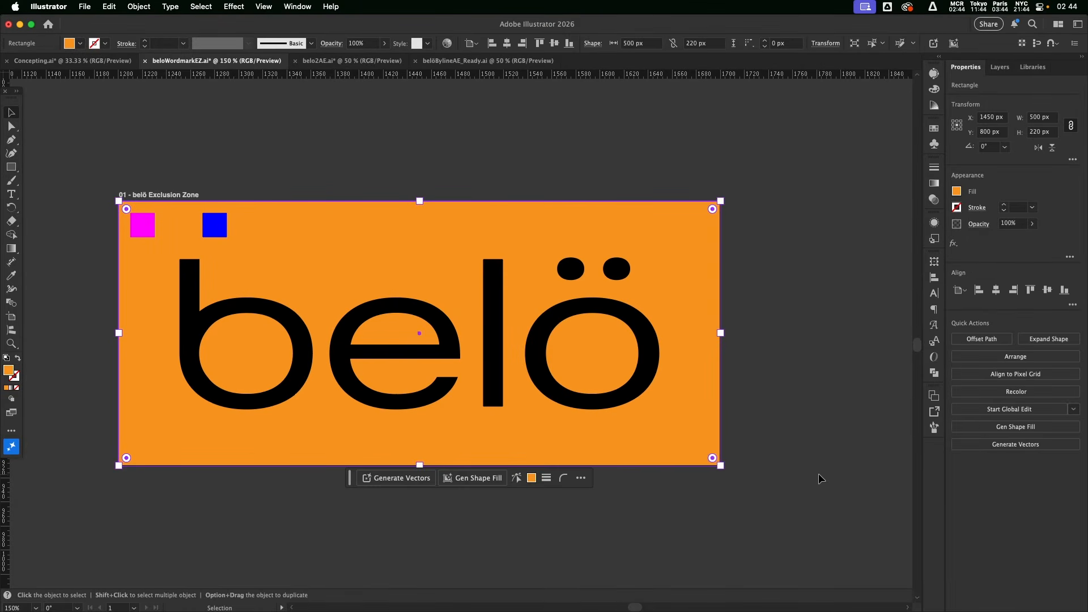
key("Delete")
Step: Save the wordmark document as beloWordmark+EZ_AEReady.ai in the Mark Exclusion Zone folder in Adobe Illustrator format
key("super+shift+s")
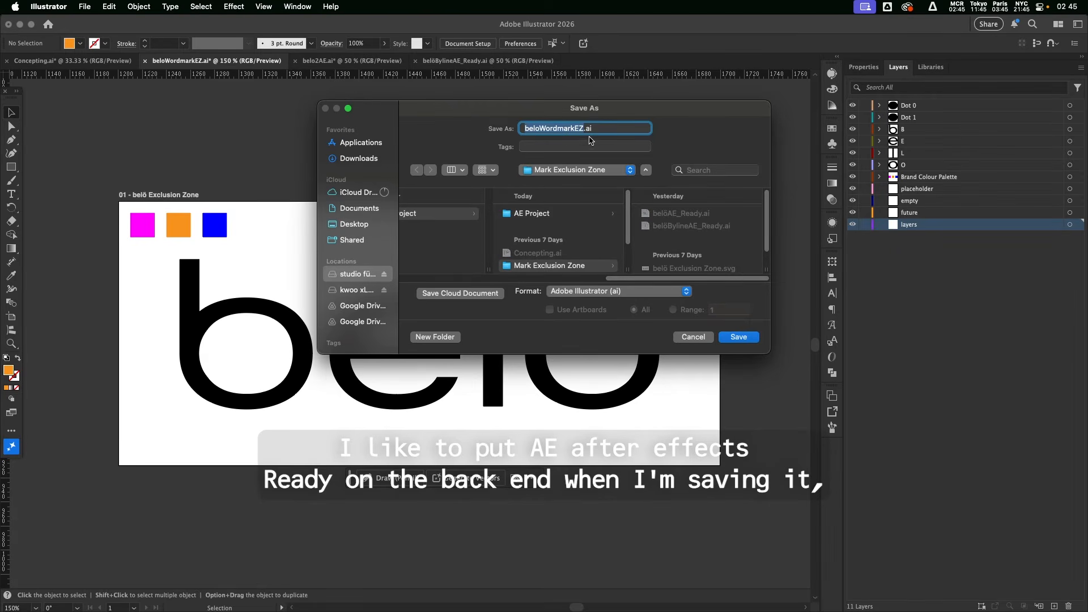
left_click(582, 129)
type("+EZ")
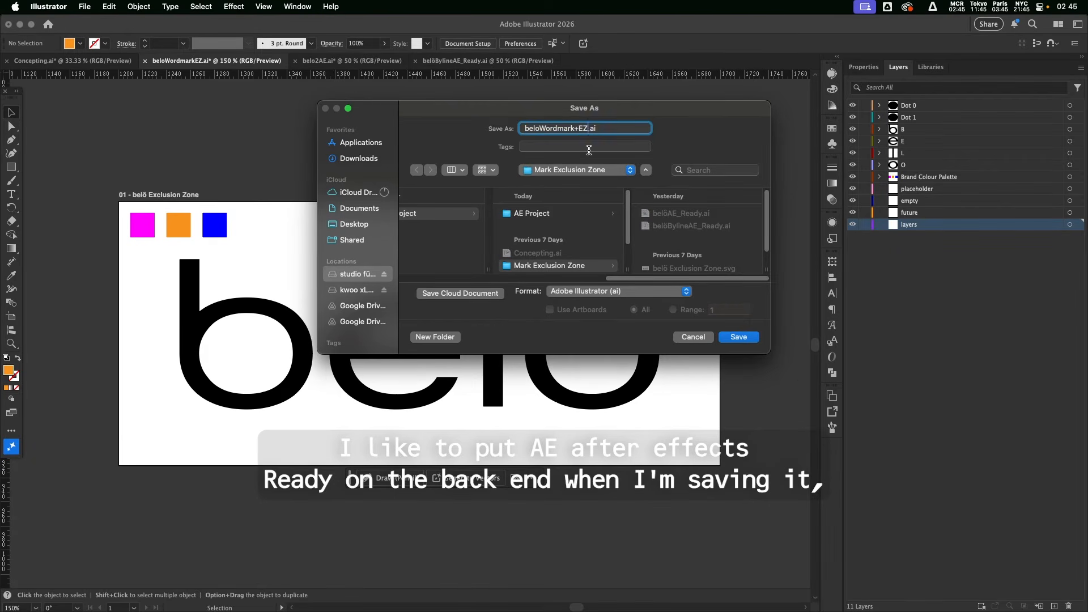
type("_AEReady")
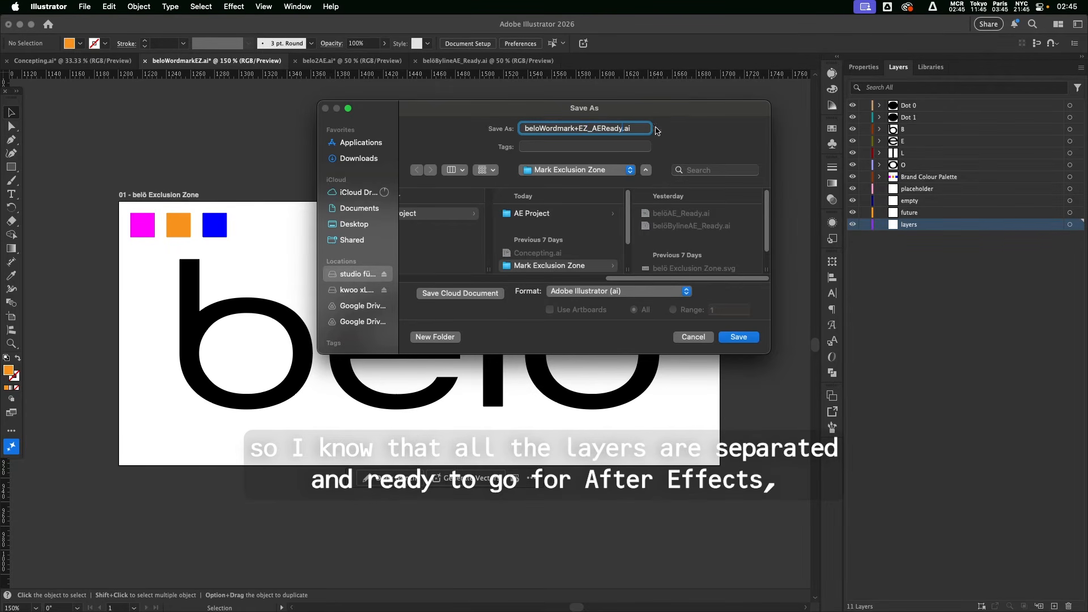
left_click(738, 337)
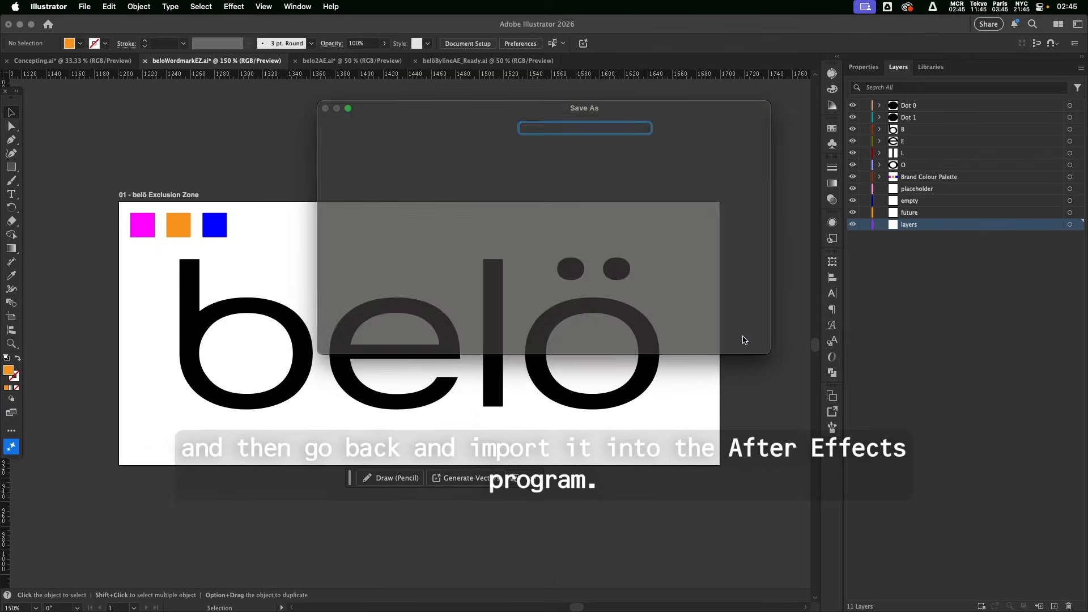
left_click(413, 380)
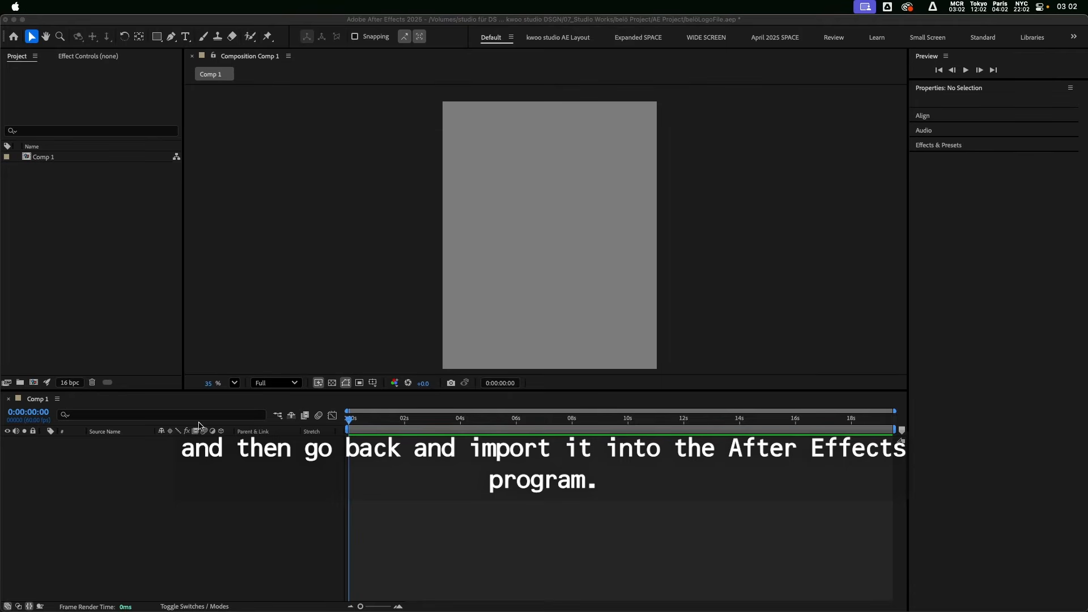
left_click(106, 315)
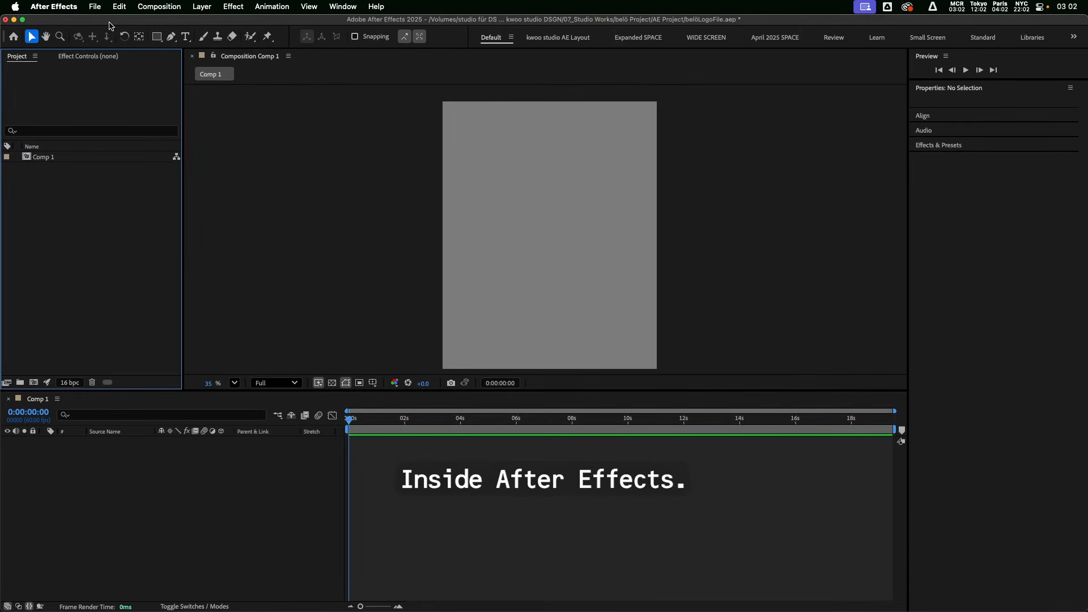
left_click(95, 7)
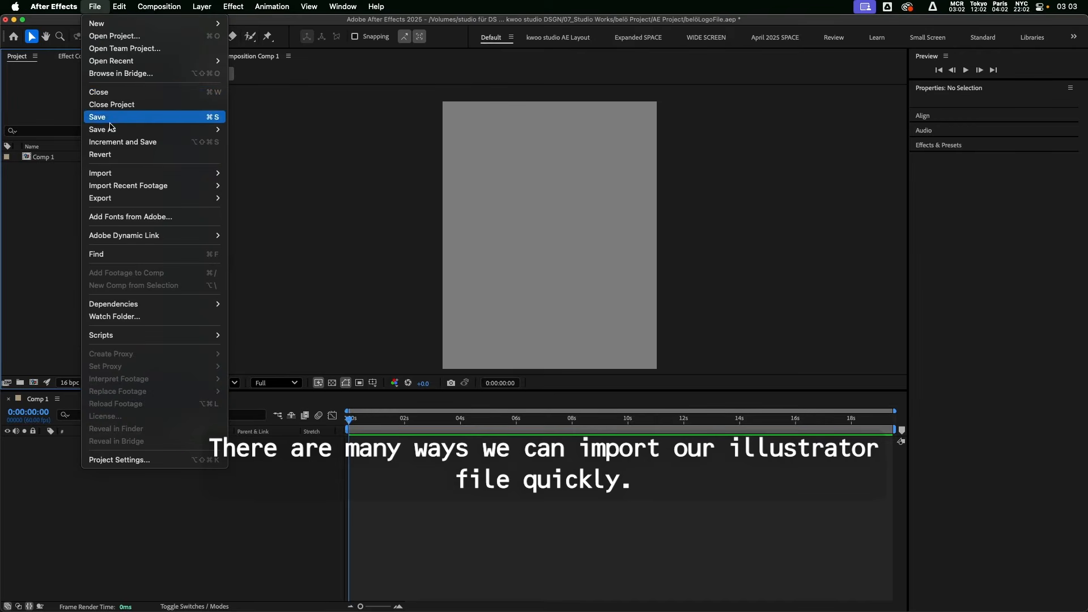
mouse_move(111, 179)
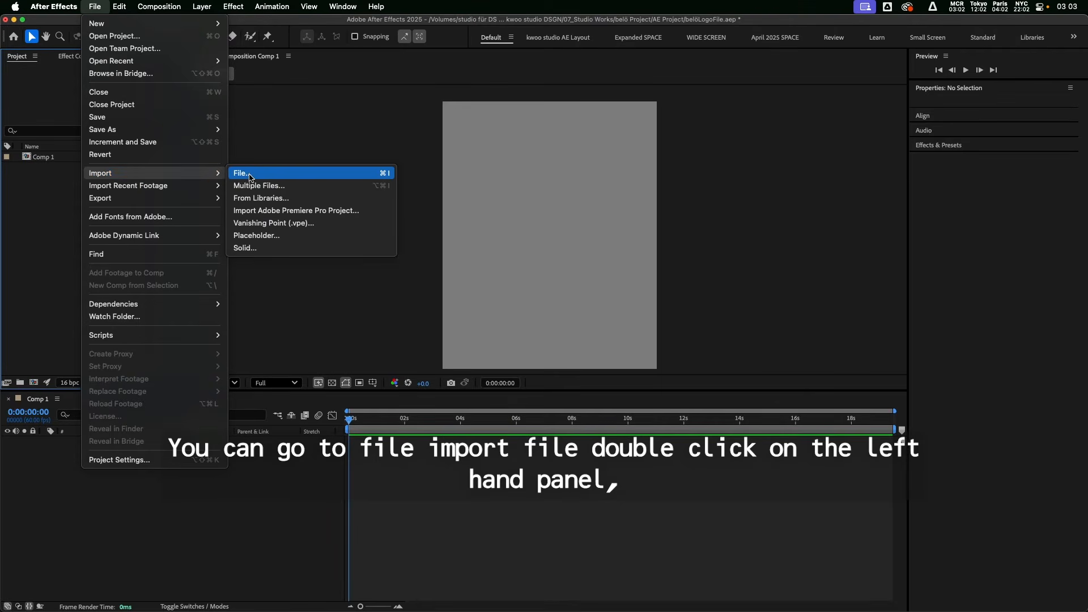
left_click(250, 242)
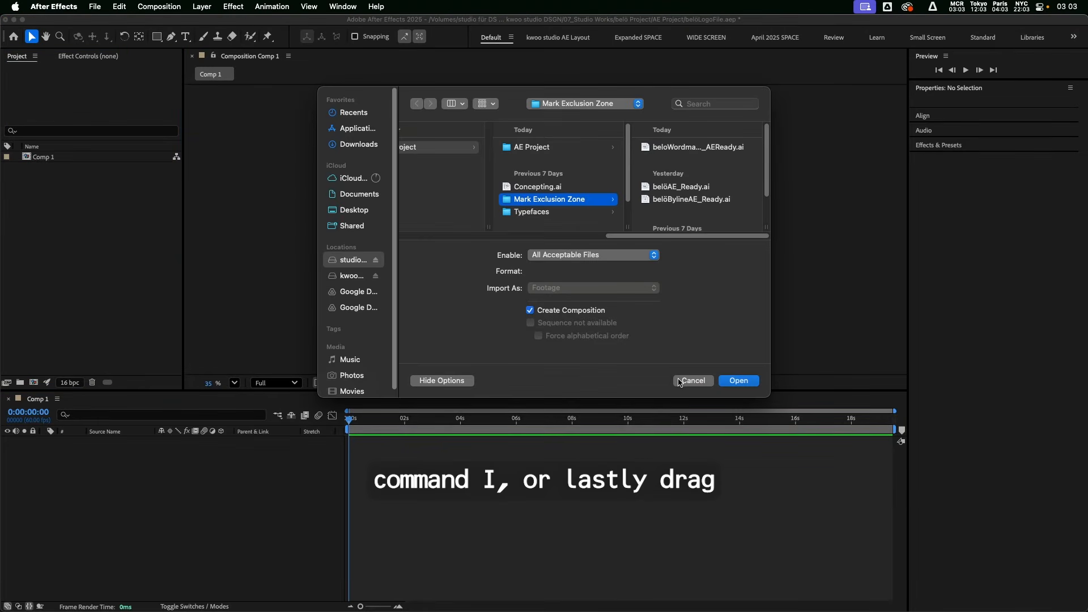
left_click(683, 379)
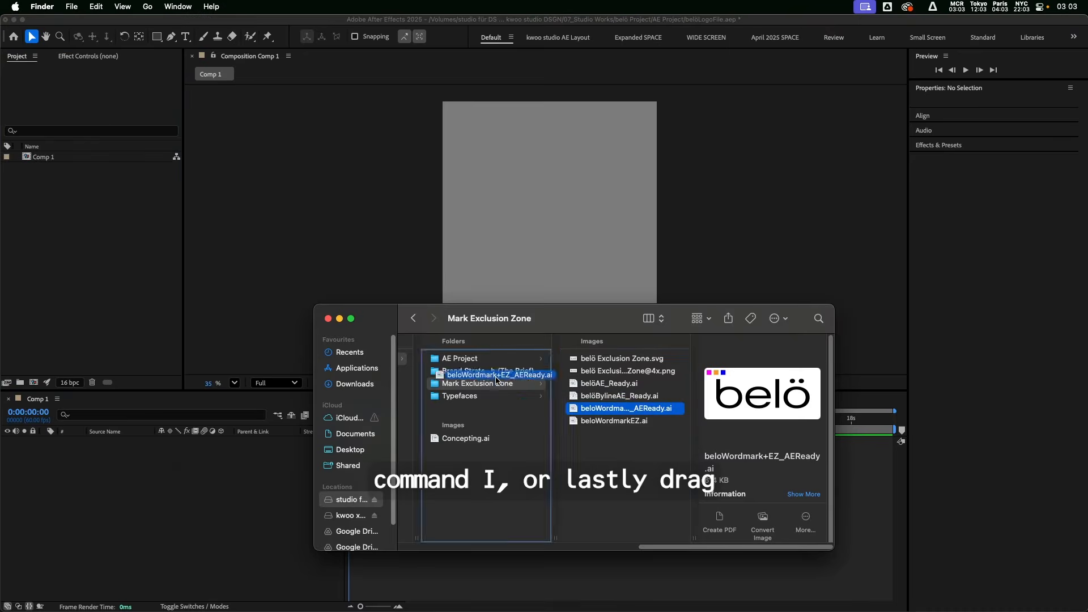
Step: Import beloWordmark+EZ_AEReady.ai from the Mark Exclusion Zone folder into the After Effects project as a Composition, choosing its footage dimensions
left_click_drag(448, 309, 80, 191)
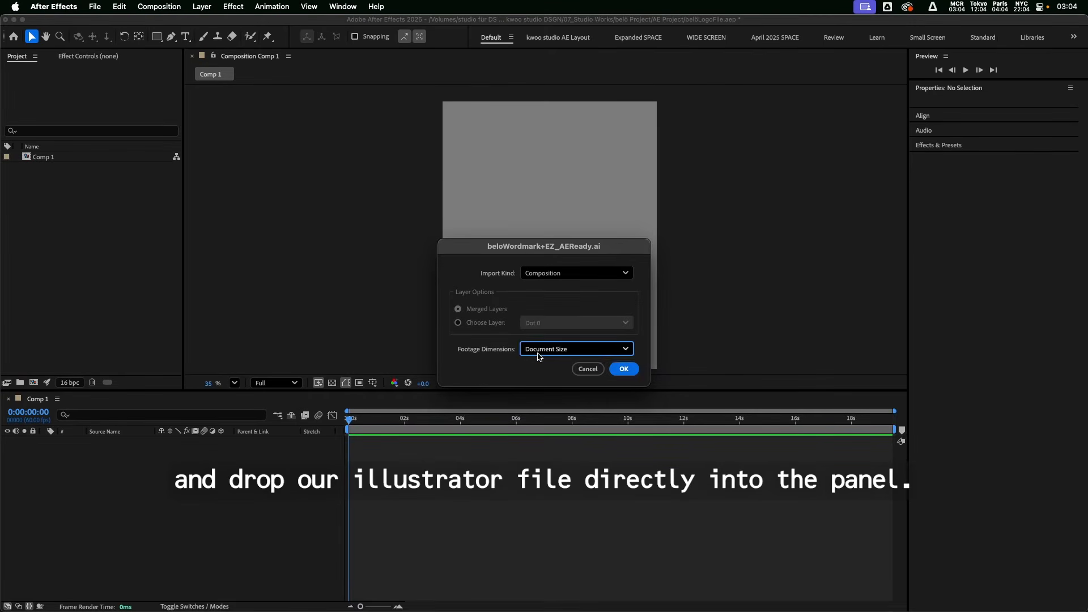
left_click(545, 350)
left_click(549, 368)
left_click(624, 369)
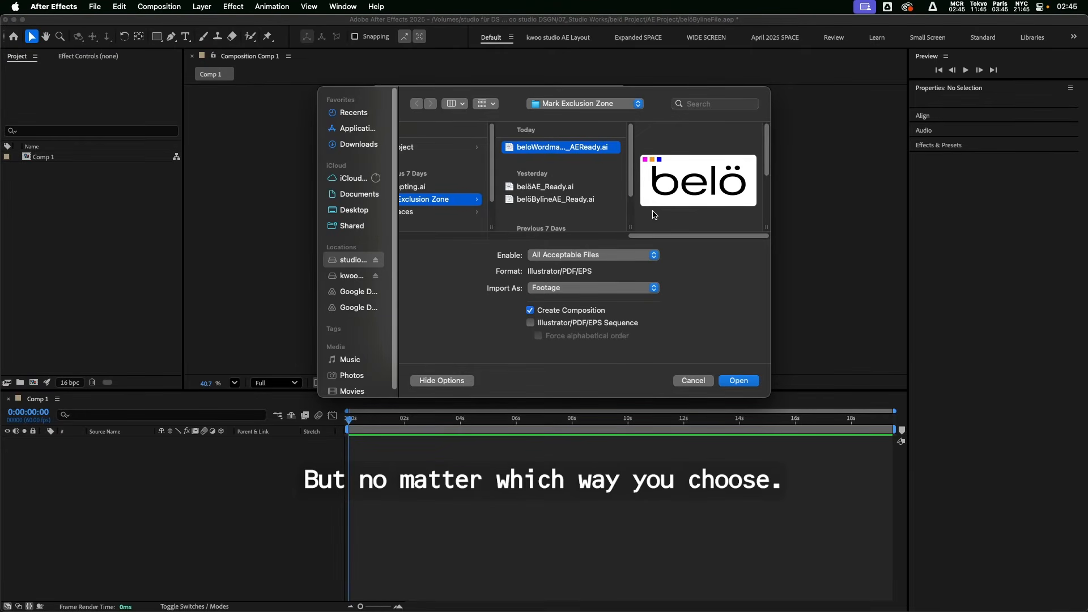
Step: Import the selected beloWordmark+EZ_AEReady.ai file as Composition - Retain Layer Sizes
left_click(554, 289)
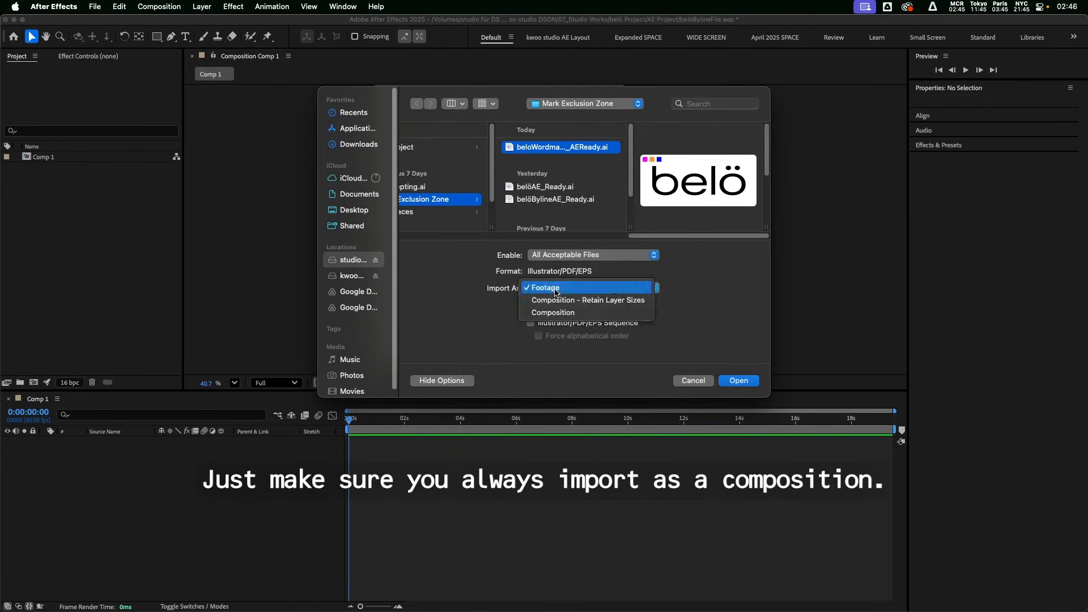
left_click(626, 304)
left_click(739, 380)
left_click_drag(562, 216, 541, 239)
key("v")
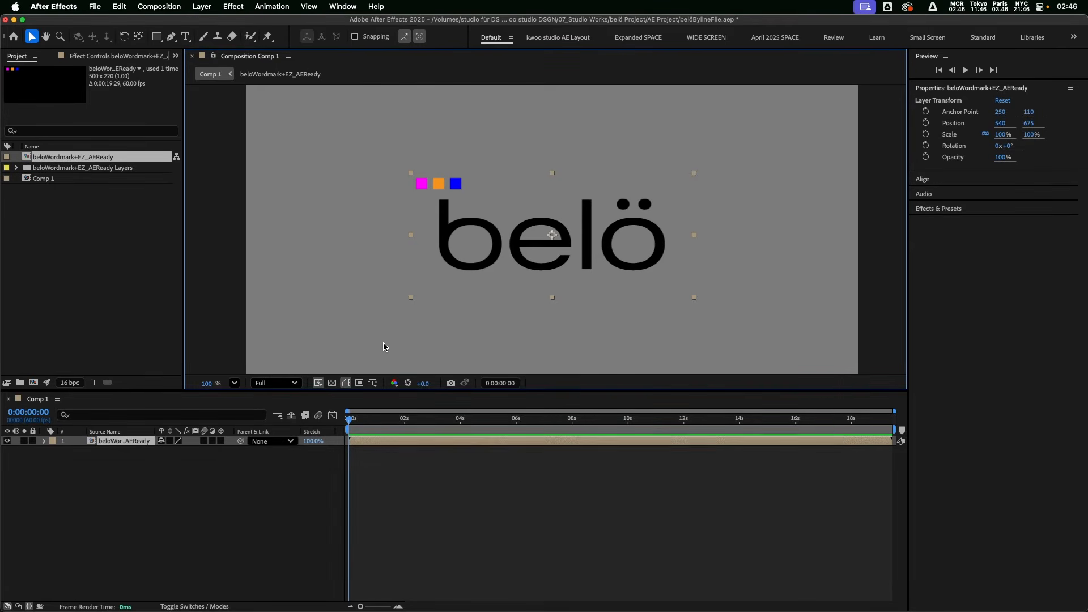
key("super+z")
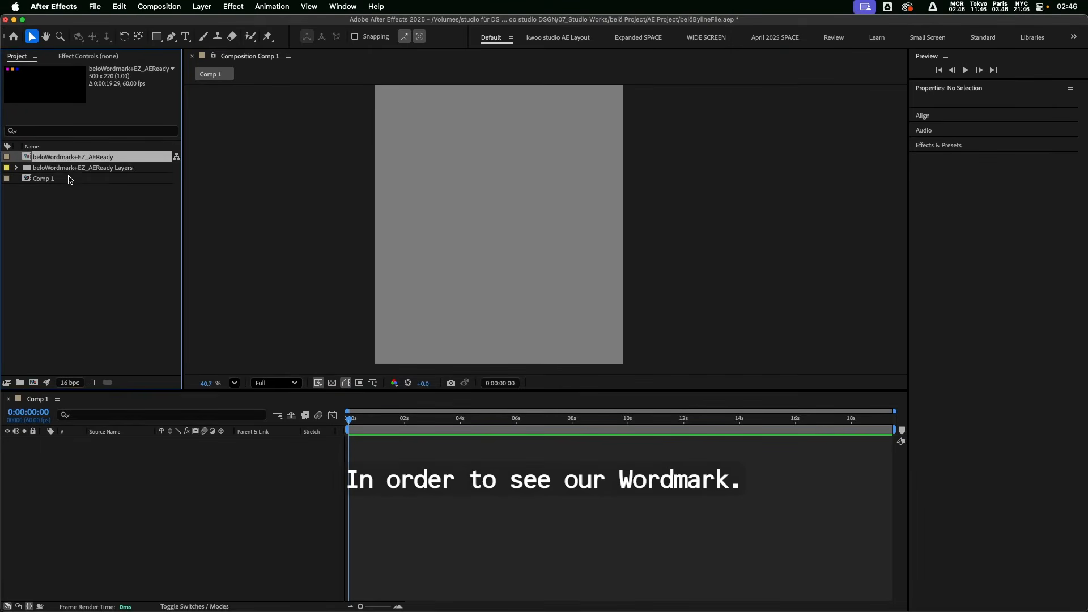
Step: Place the beloWordmark+EZ_AEReady composition in the Comp 1 timeline as a layer, and delete that layer
left_click(69, 179)
left_click(68, 162)
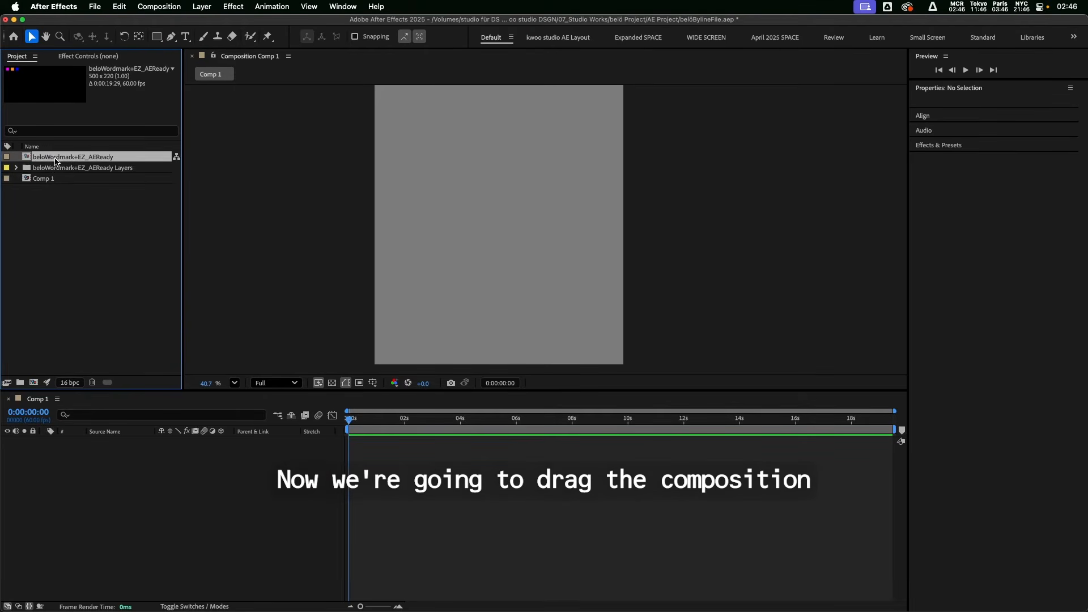
left_click_drag(55, 161, 160, 489)
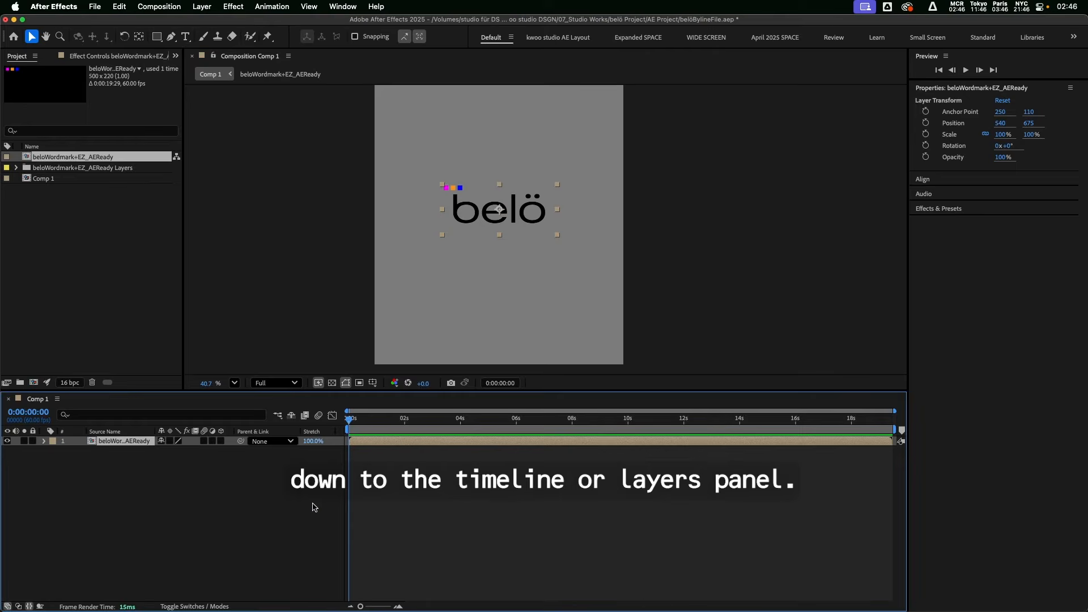
key("Delete")
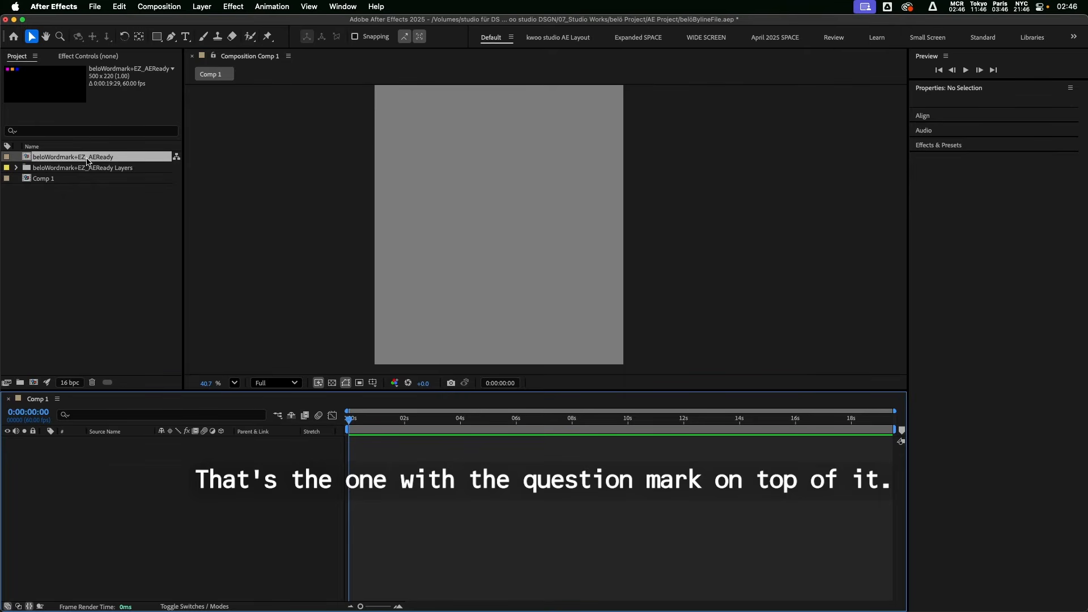
Step: Add the imported beloWordmark+EZ_AEReady composition to Comp 1 as a centred layer and inspect the wordmark up close
key("super+slash")
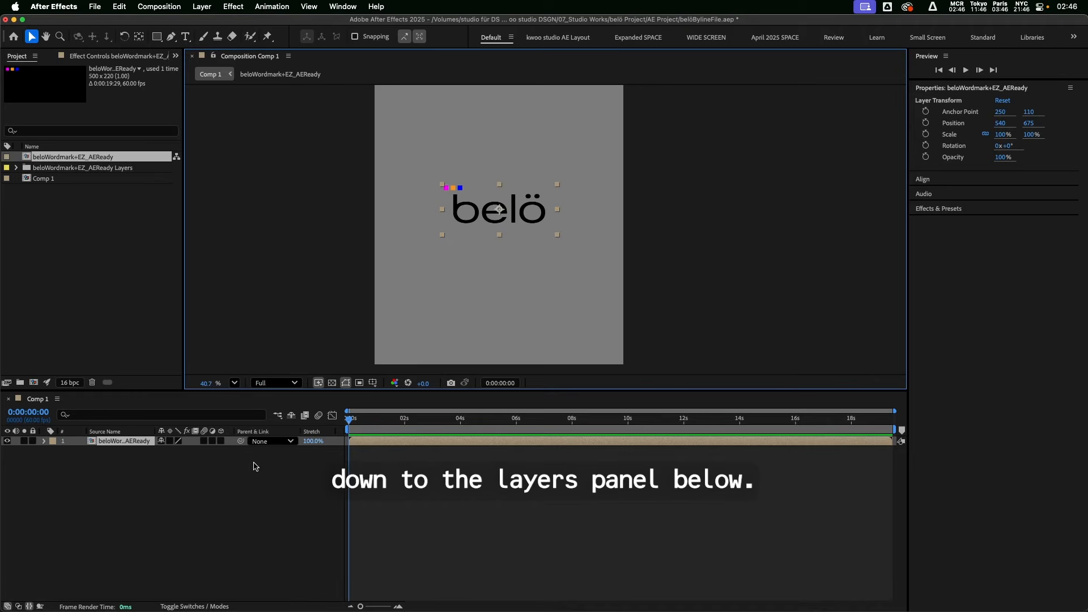
scroll(438, 201, "up", 4)
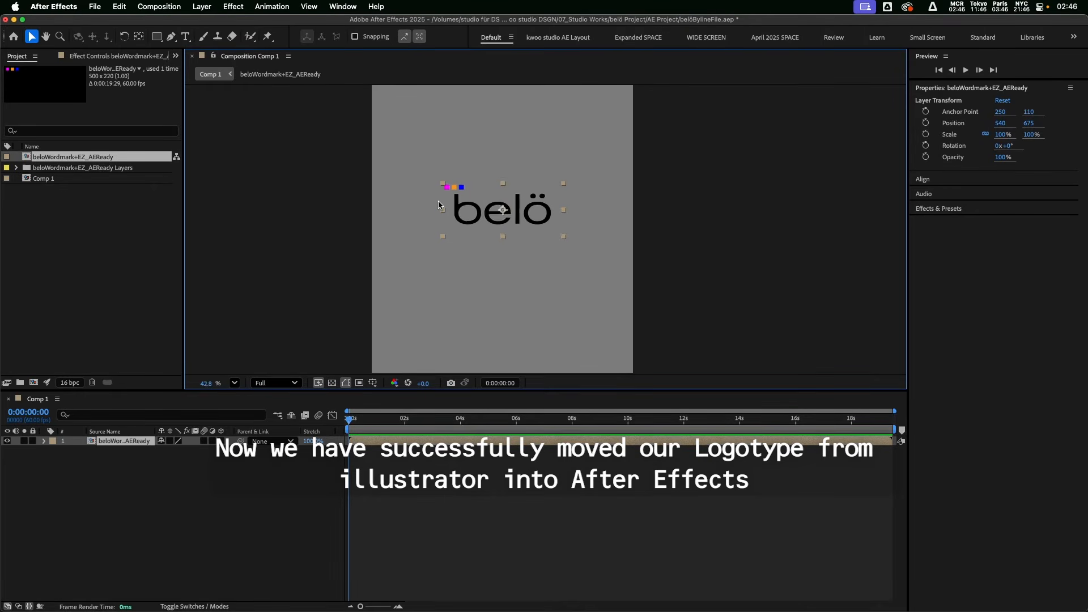
scroll(439, 202, "up", 3)
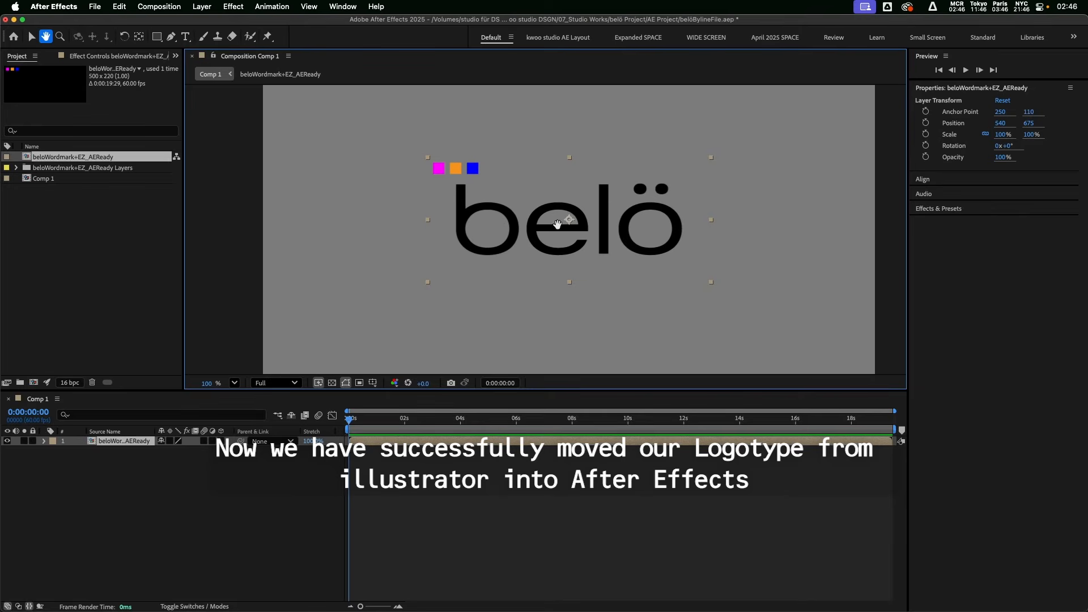
left_click_drag(558, 224, 541, 239)
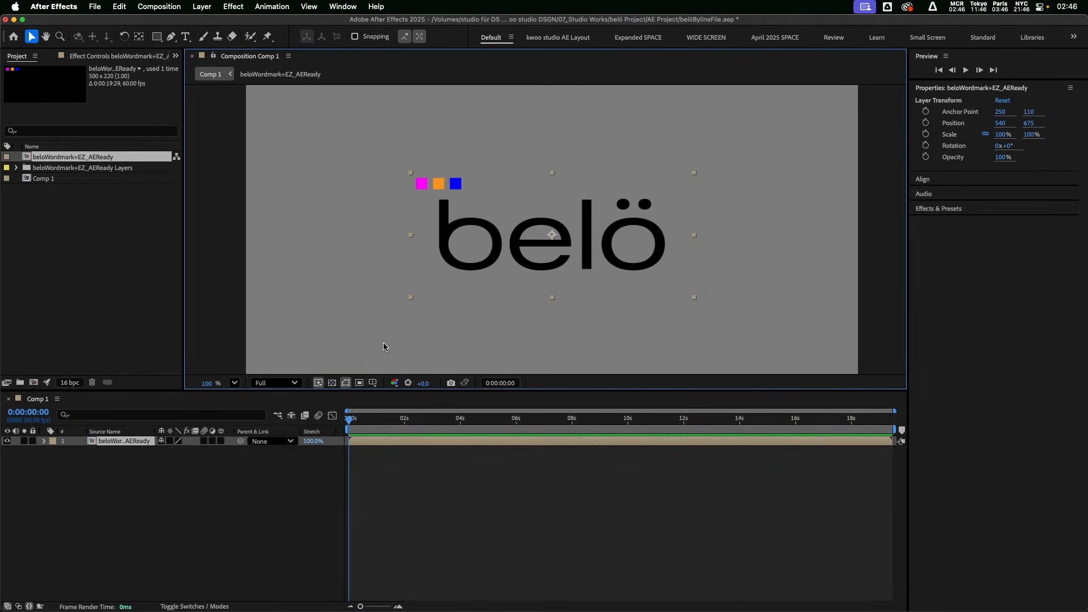
scroll(442, 296, "down", 5)
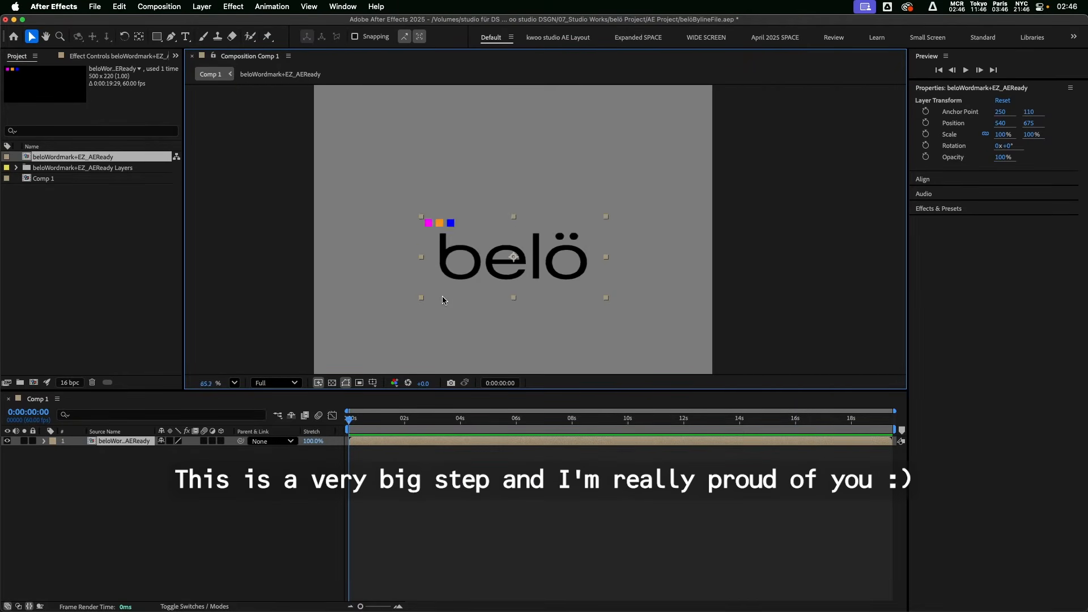
left_click_drag(444, 301, 502, 271)
key("v")
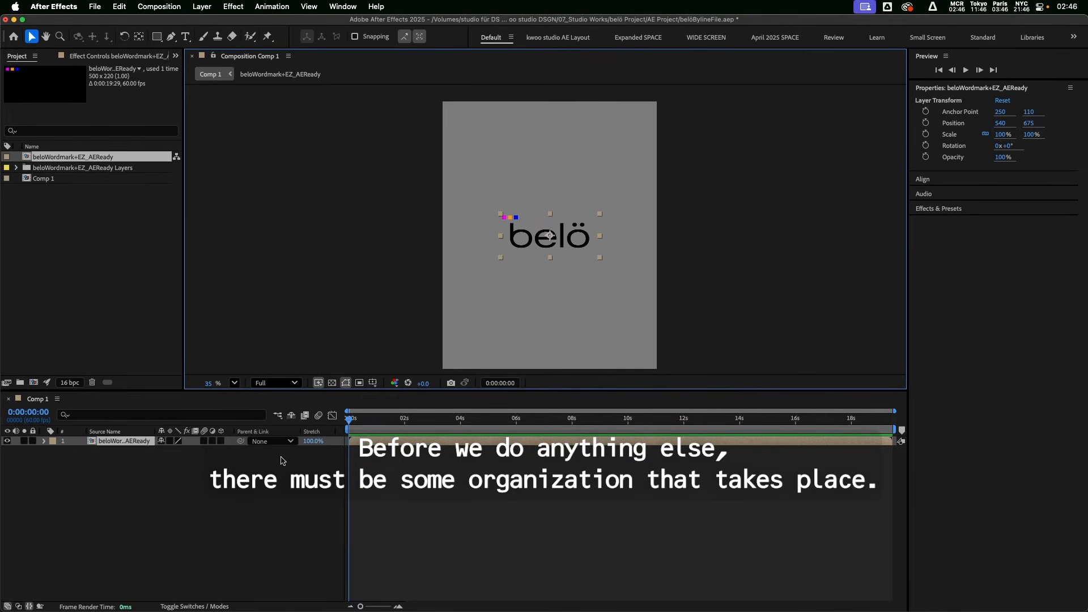
left_click(183, 475)
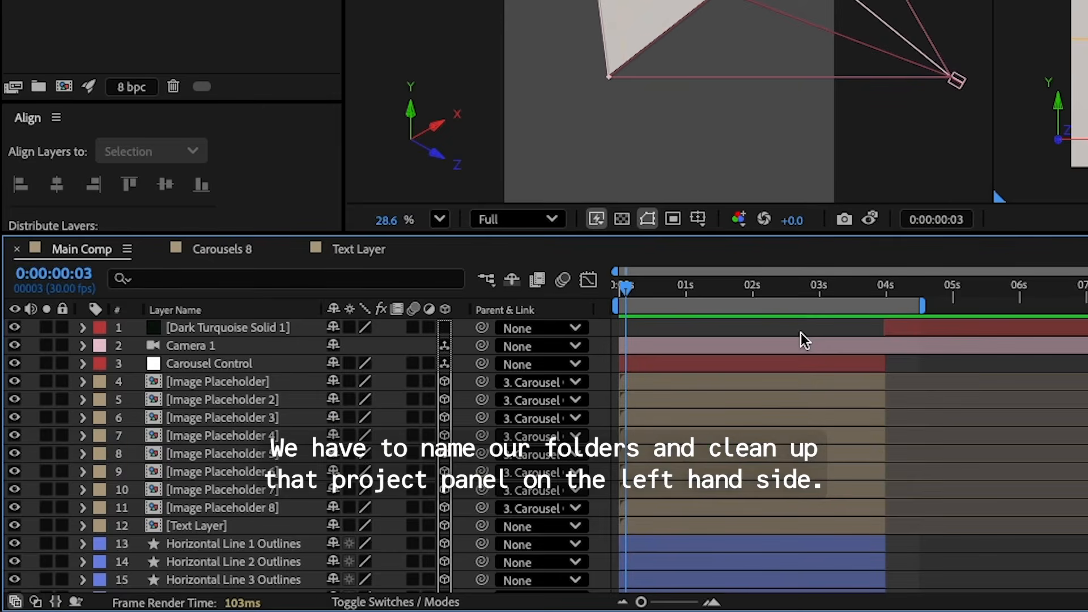
Step: Select all layers in Main Comp, preview the carousel animation and examine how its many layers are arranged
key("ctrl+a")
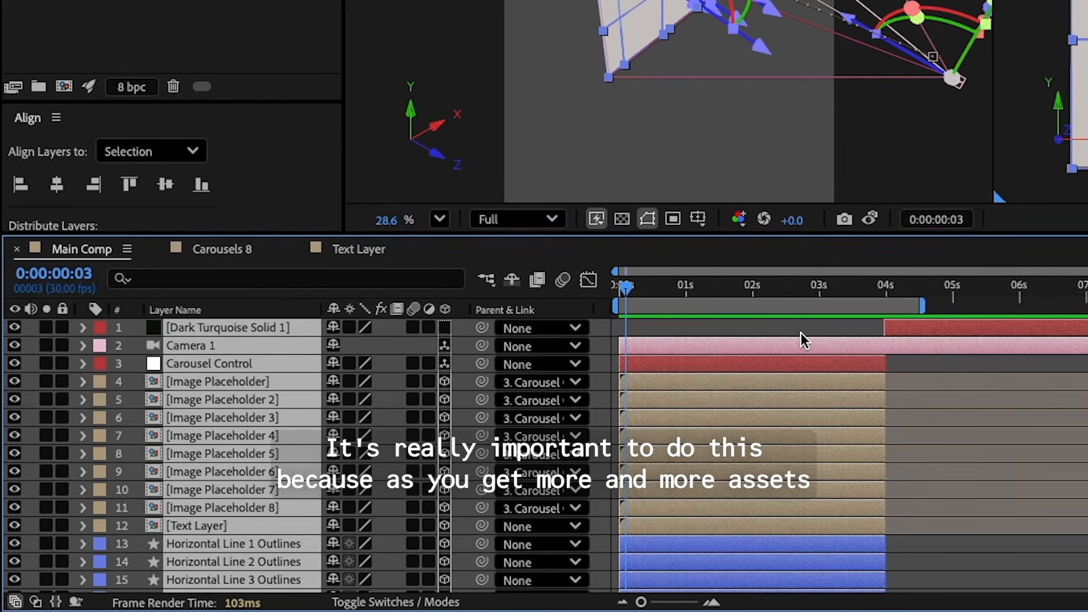
key("space")
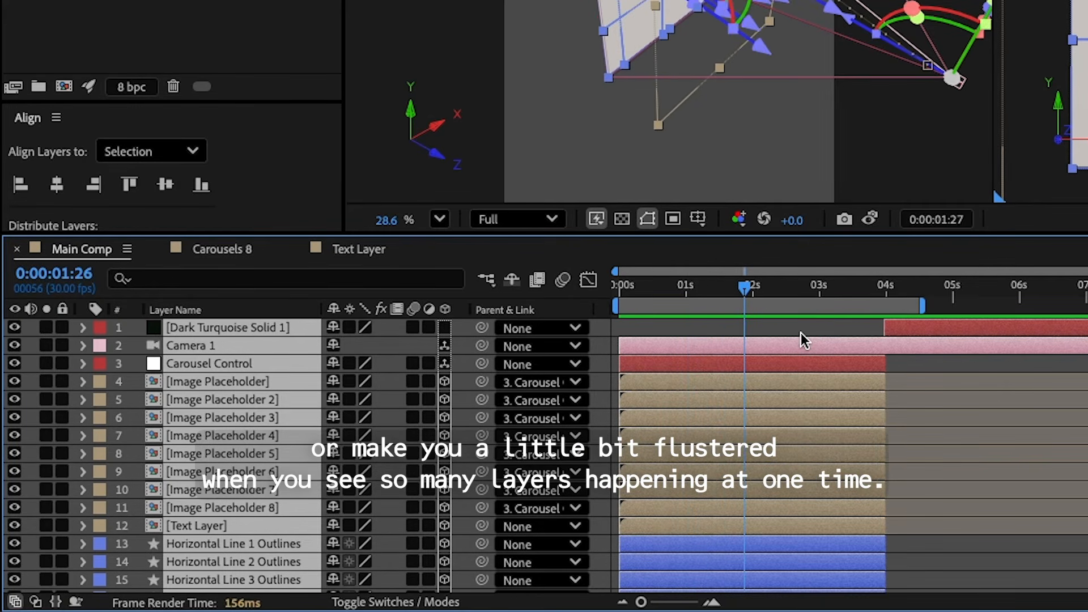
key("Page_Up")
key("Page_Up")
key("Page_Up")
key("Page_Up")
key("Page_Up")
key("Page_Up")
key("Page_Up")
key("Page_Up")
key("Page_Up")
key("Page_Up")
key("Page_Up")
key("Page_Up")
key("Page_Up")
key("Page_Up")
key("Page_Up")
key("Page_Up")
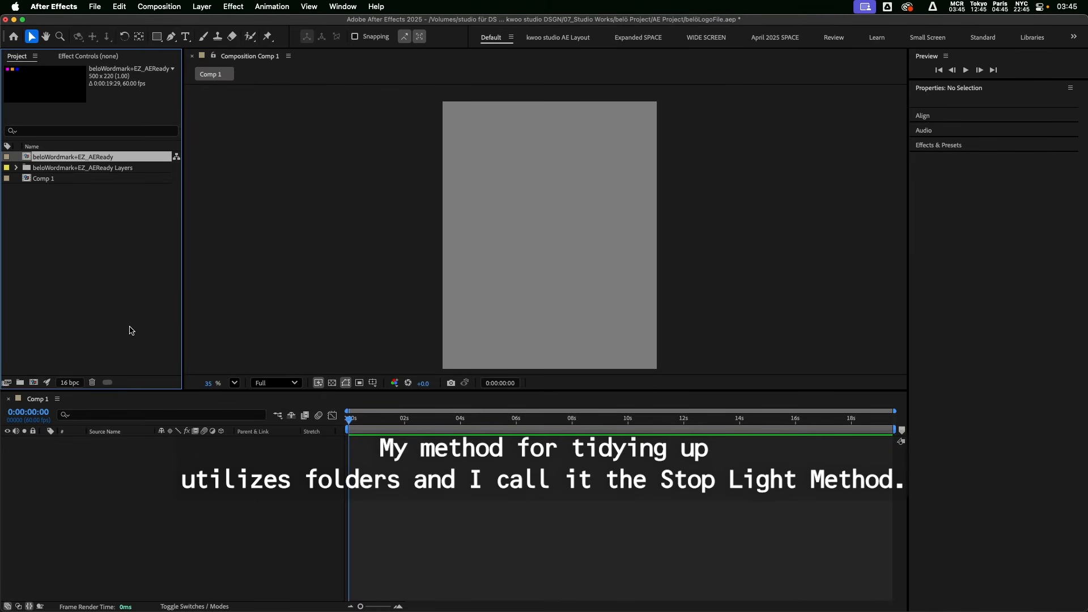
Step: Create a project folder named 00_Assets at the root of the project, outside any existing item
left_click(55, 219)
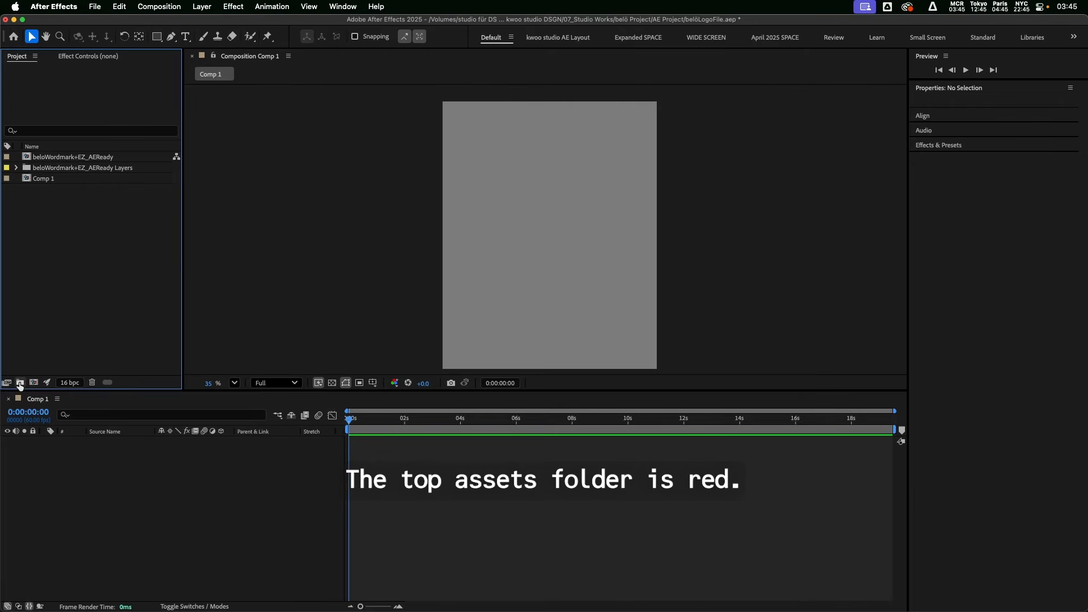
left_click(19, 383)
type("00")
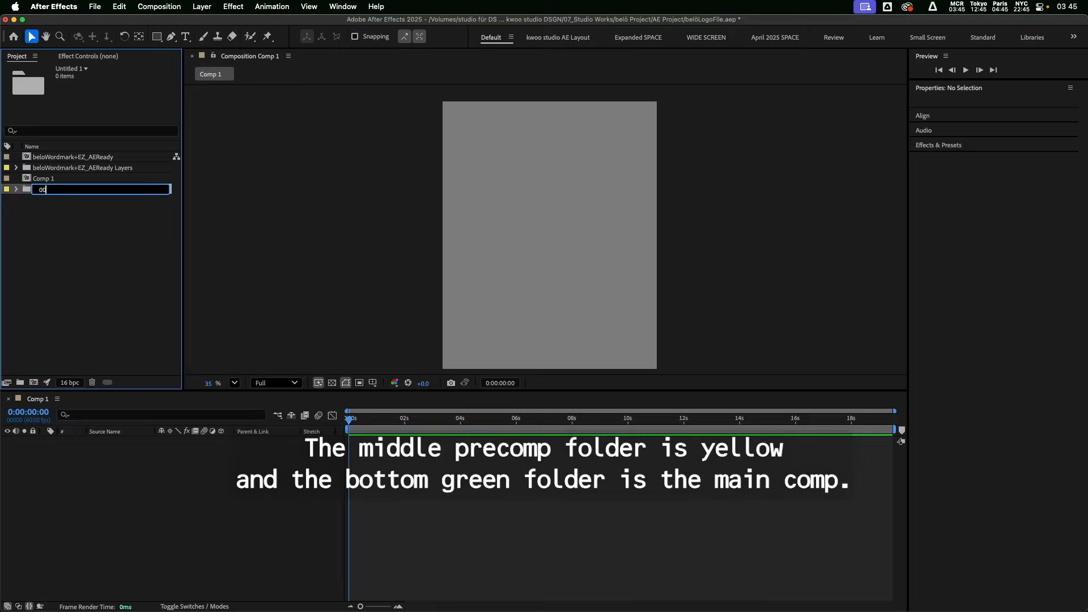
type("_Assets")
key("Return")
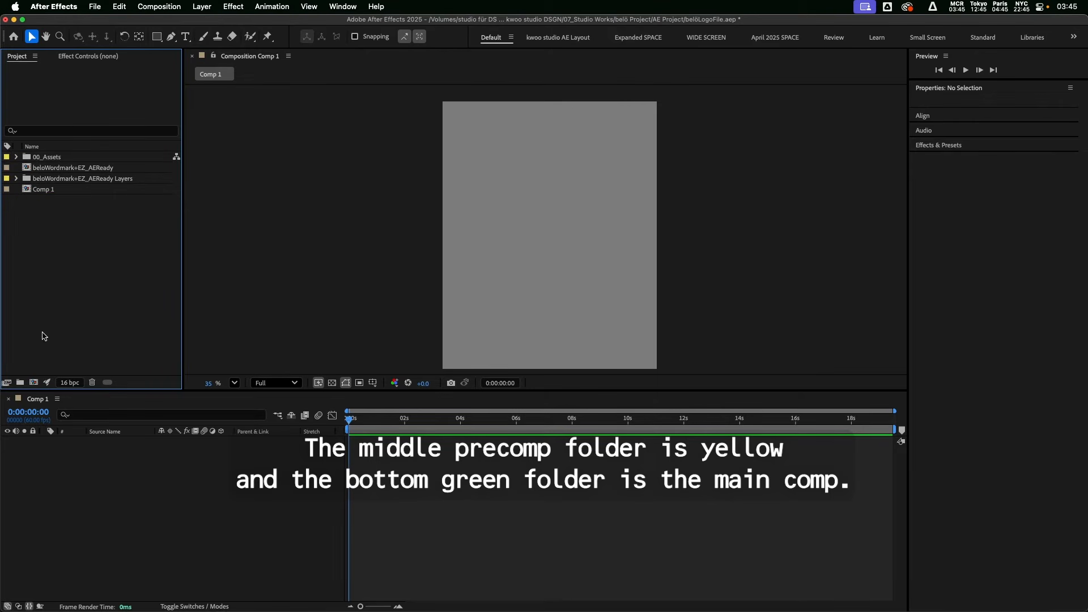
Step: Create a second root-level project folder named 01_PreComps
left_click(20, 383)
type("01_P")
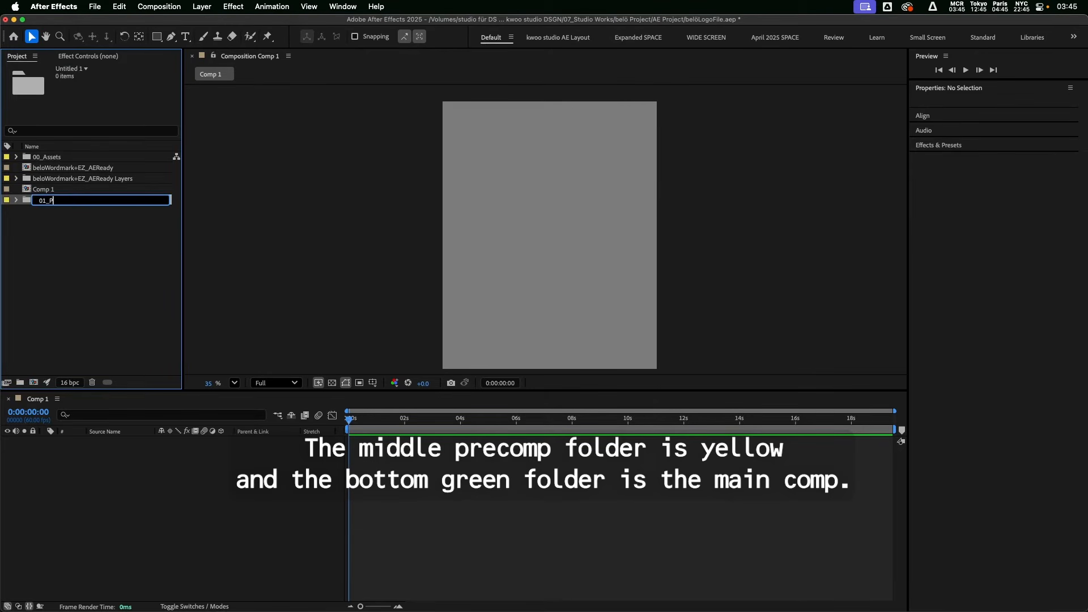
type("reComps")
key("Return")
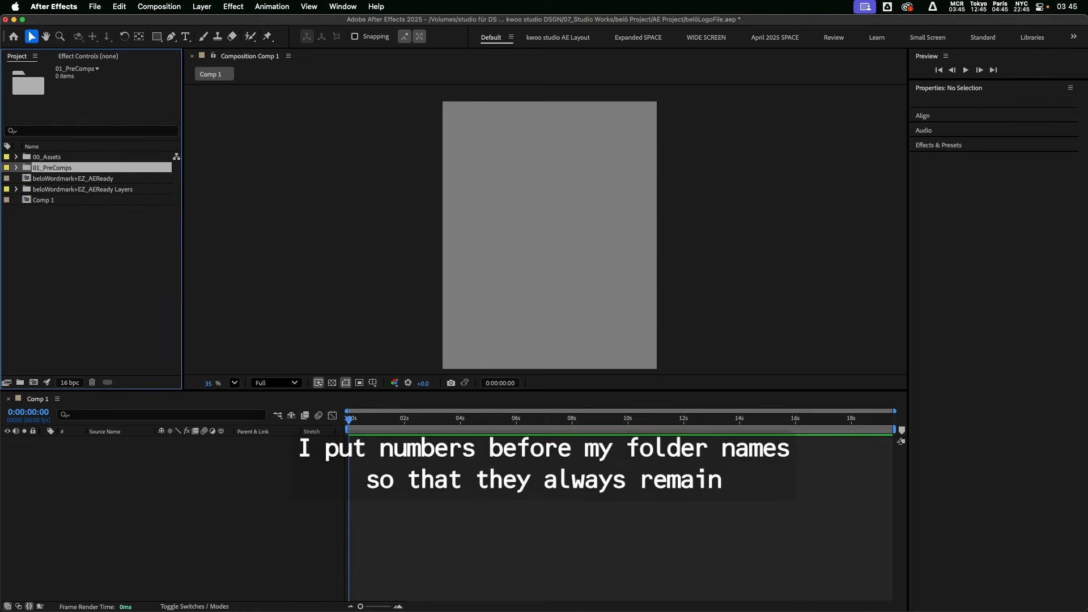
Step: Create a third root-level project folder named 02_MainComp and clear the selection
left_click(67, 309)
left_click(20, 383)
type("02")
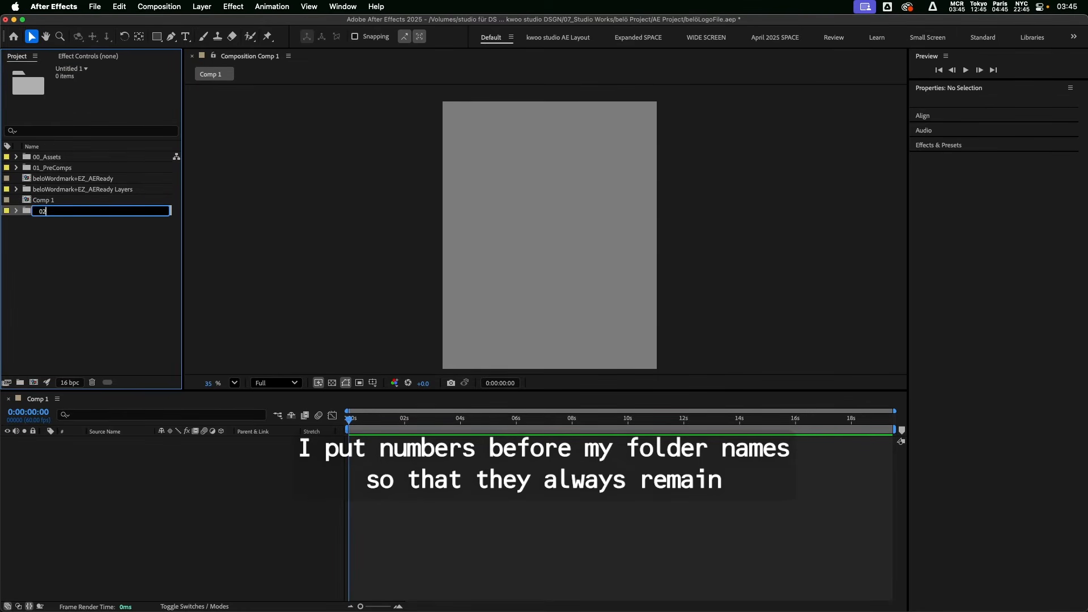
type("_Main")
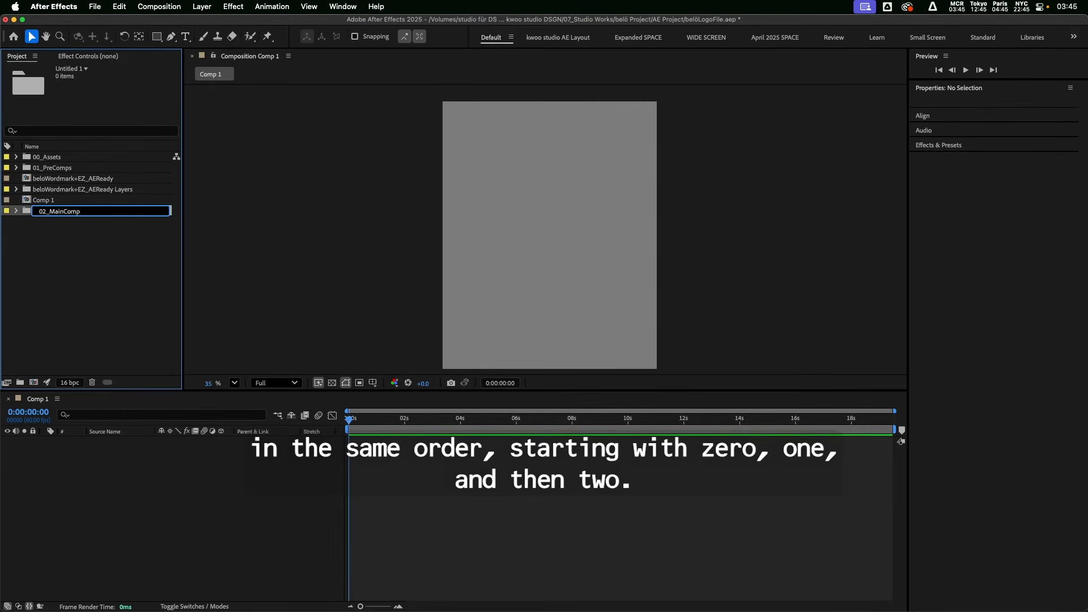
type("Comp")
key("Return")
left_click(74, 284)
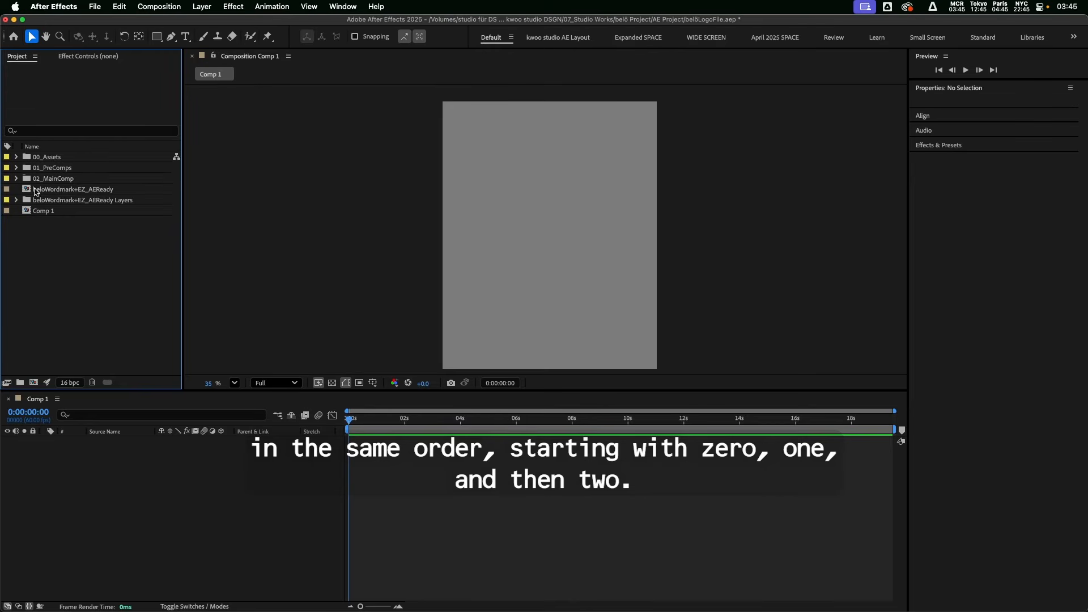
Step: Color-label the folders like a stoplight: 00_Assets Red, 01_PreComps Yellow and 02_MainComp Green
left_click(6, 157)
left_click(31, 203)
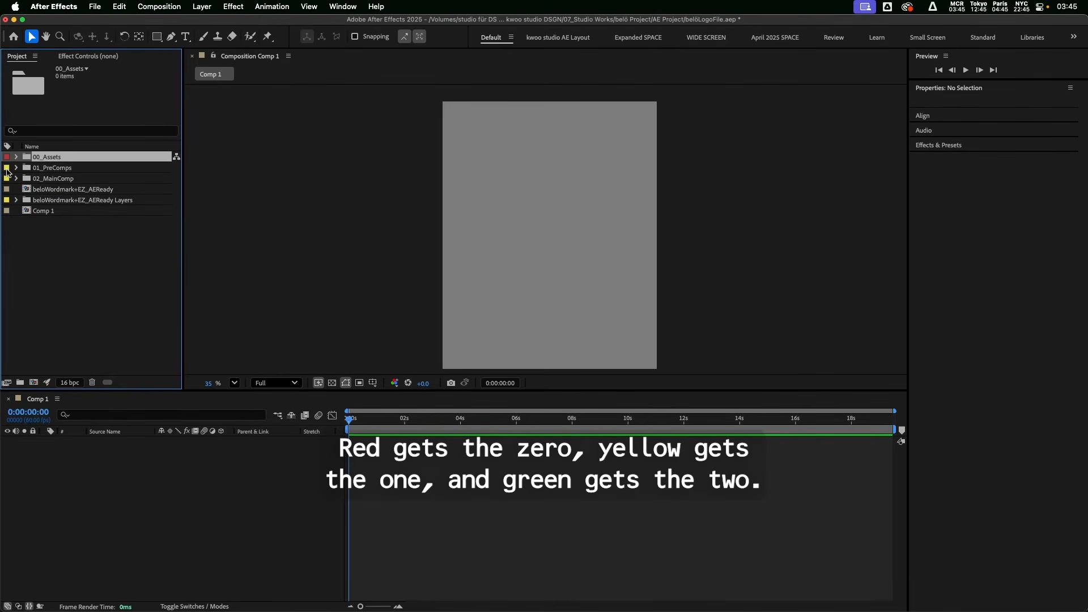
left_click(7, 168)
left_click(31, 228)
left_click(7, 178)
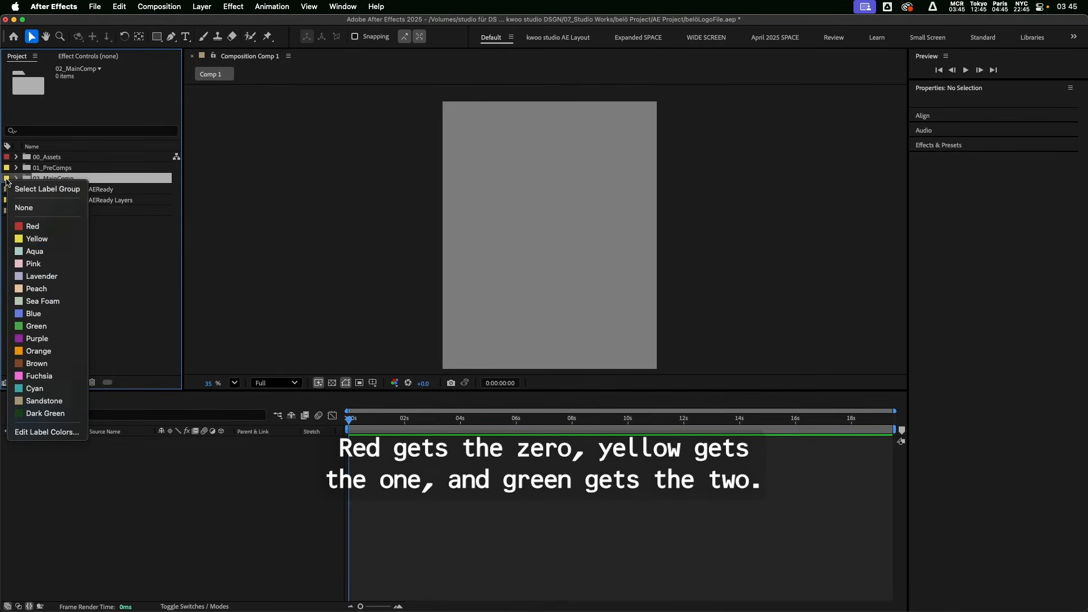
left_click(35, 326)
left_click(76, 299)
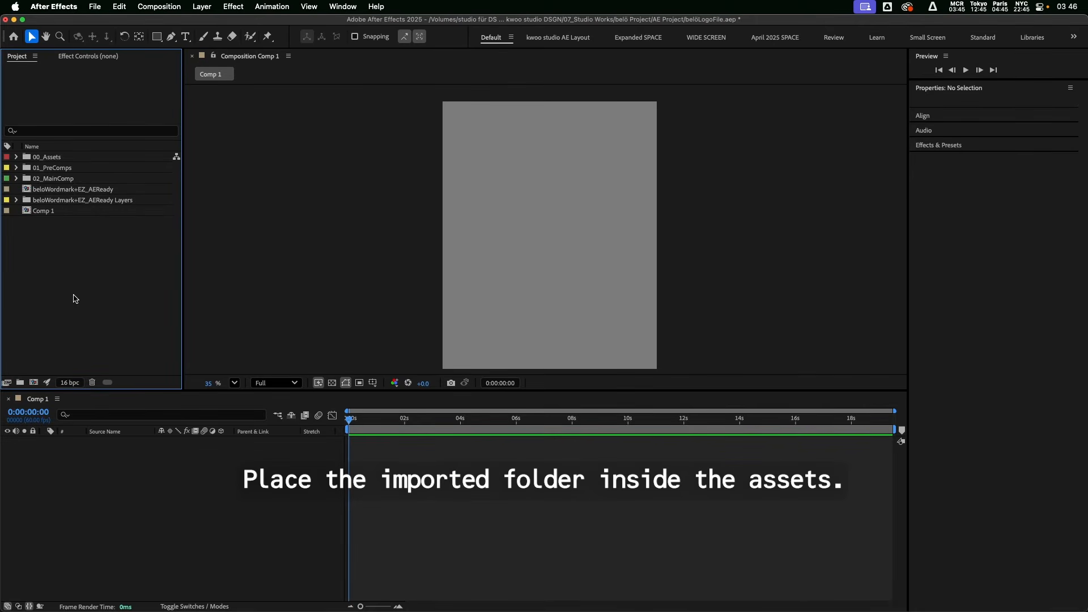
Step: Label the beloWordmark+EZ_AEReady Layers folder Red and move it into the 00_Assets folder
left_click(7, 203)
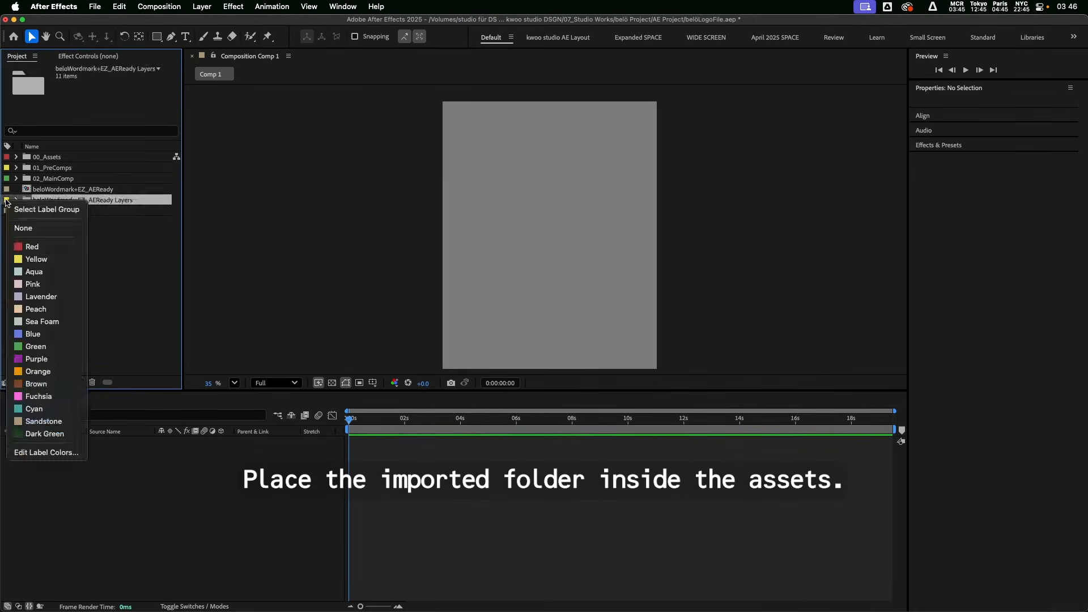
left_click(32, 250)
left_click_drag(40, 204, 48, 181)
Step: Label the beloWordmark+EZ_AEReady composition Yellow and Comp 1 Green
left_click(6, 190)
left_click(43, 250)
left_click(7, 189)
left_click(39, 336)
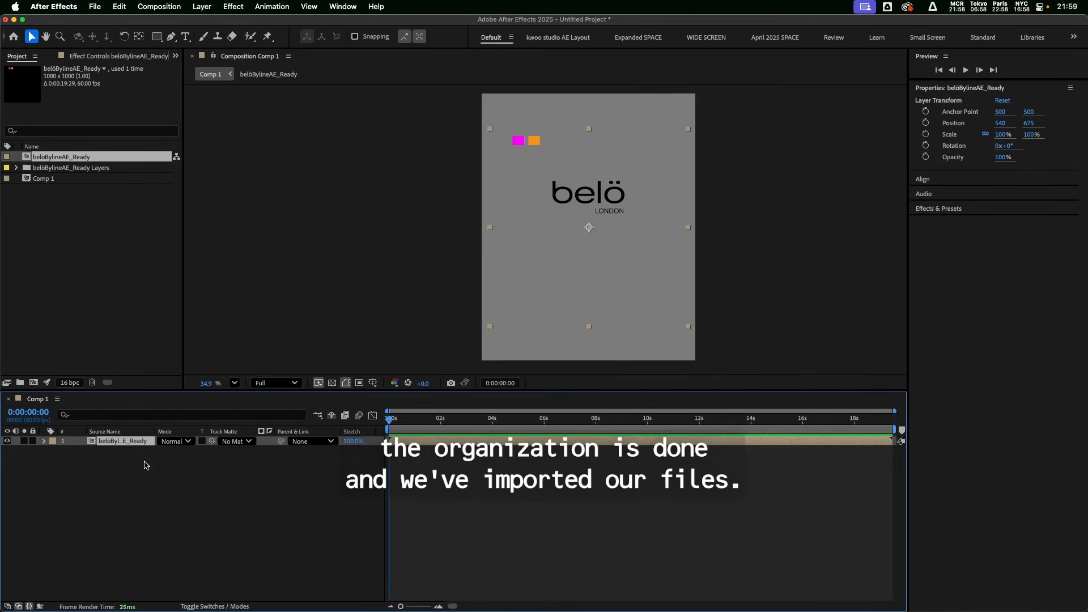
Step: Replace the layer in Comp 1 with a fresh instance of the belöBylineAE_Ready composition, and open that nested composition
key("Delete")
left_click(83, 165)
left_click(83, 160)
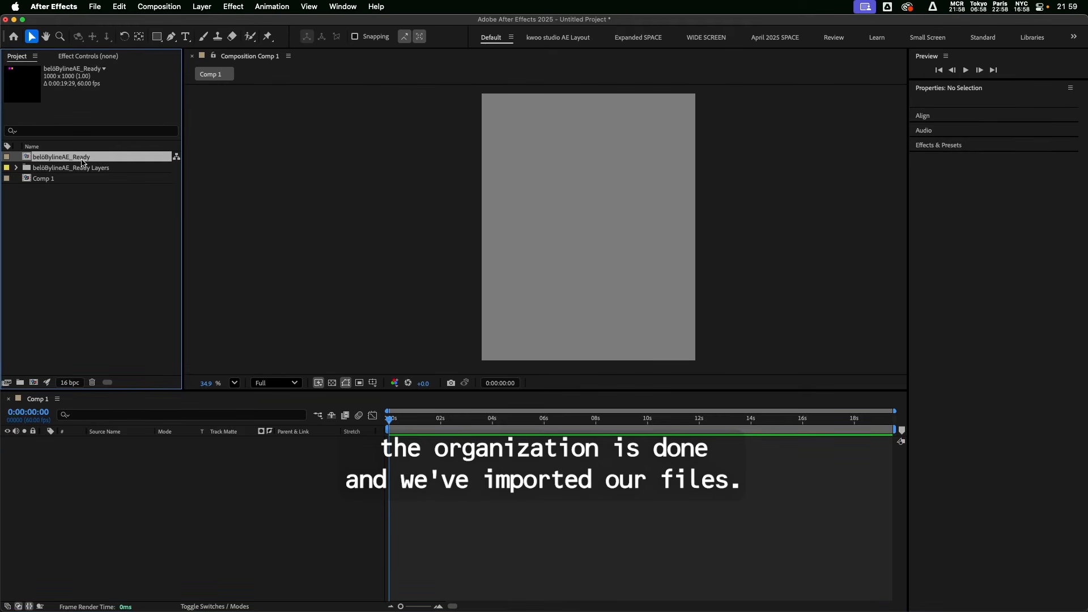
key("super+slash")
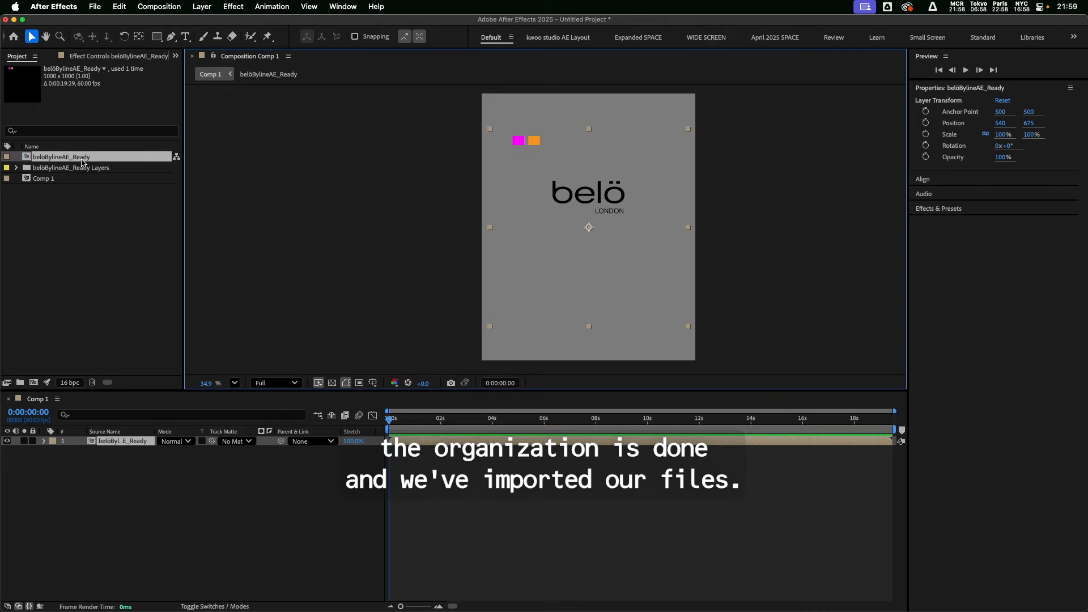
double_click(94, 442)
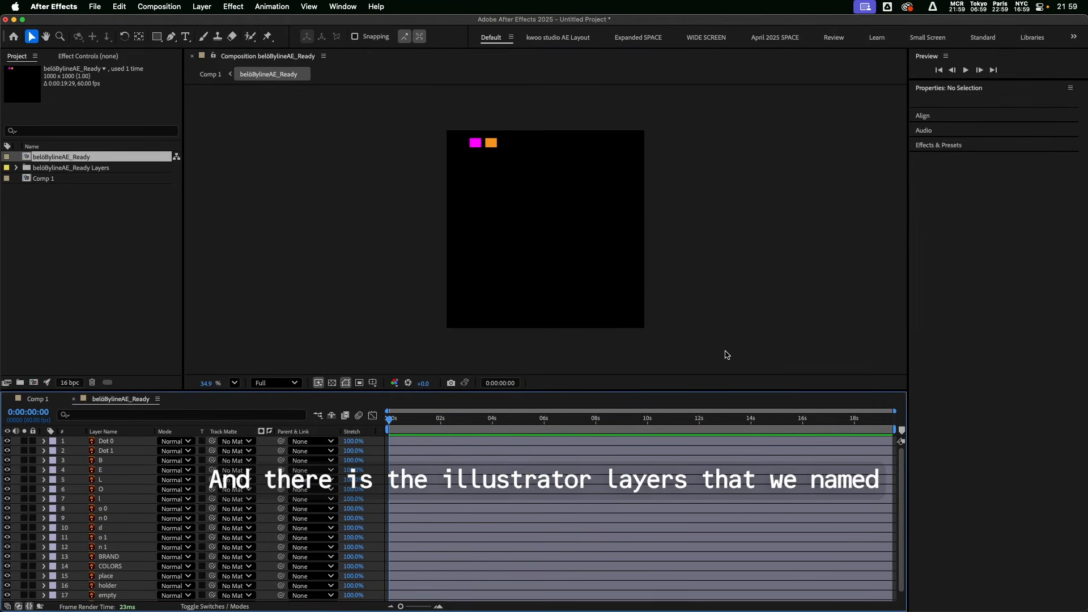
Step: Examine the belöBylineAE_Ready artwork up close and check the black logo against the transparency grid
scroll(593, 306, "up", 5)
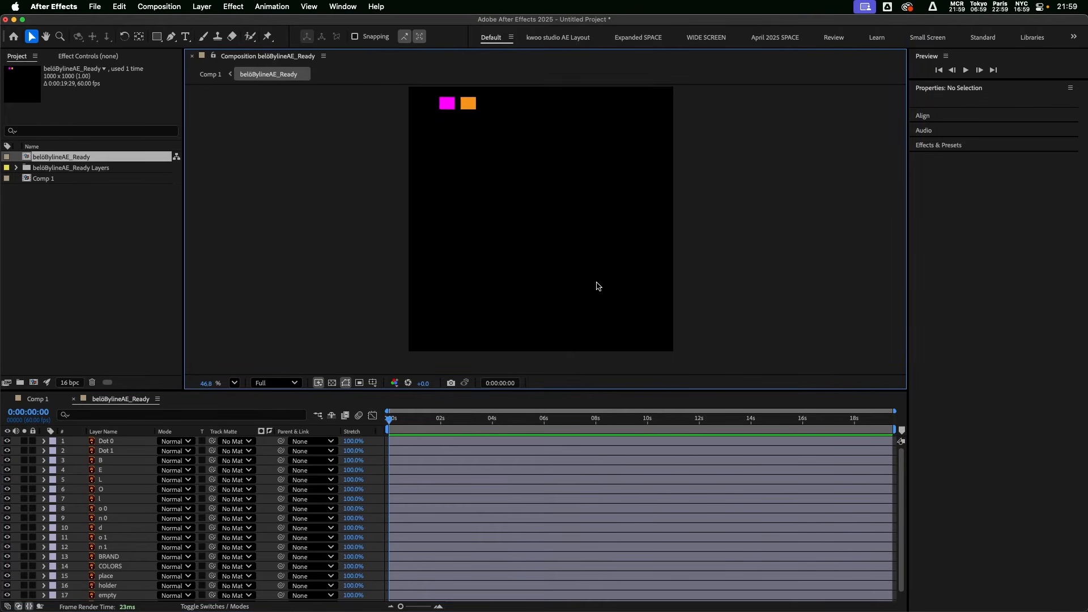
key("space")
scroll(608, 270, "up", 1)
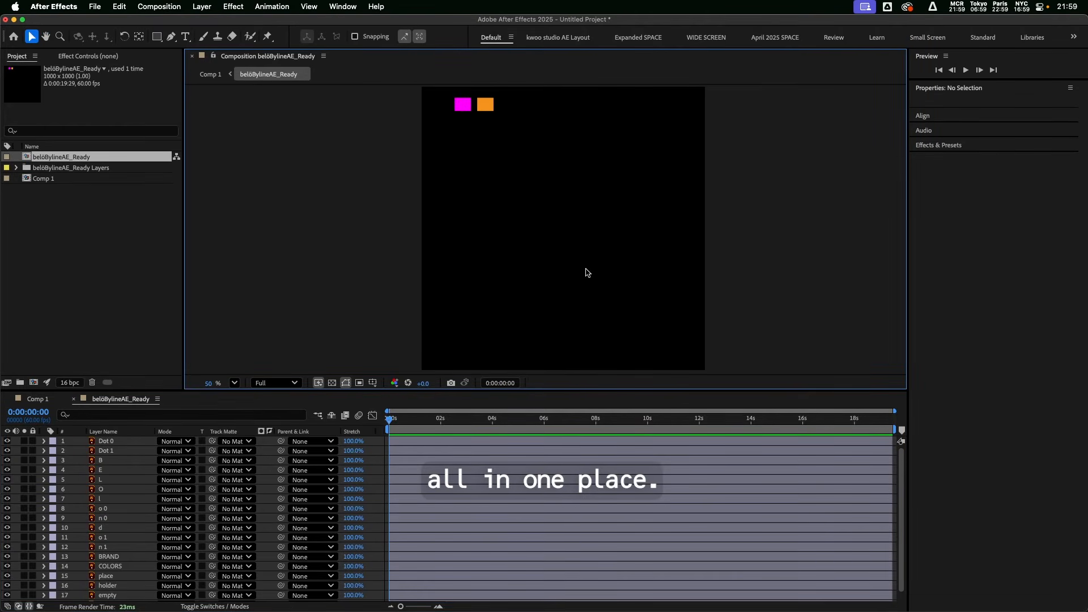
left_click(46, 36)
left_click_drag(568, 189, 462, 311)
key("v")
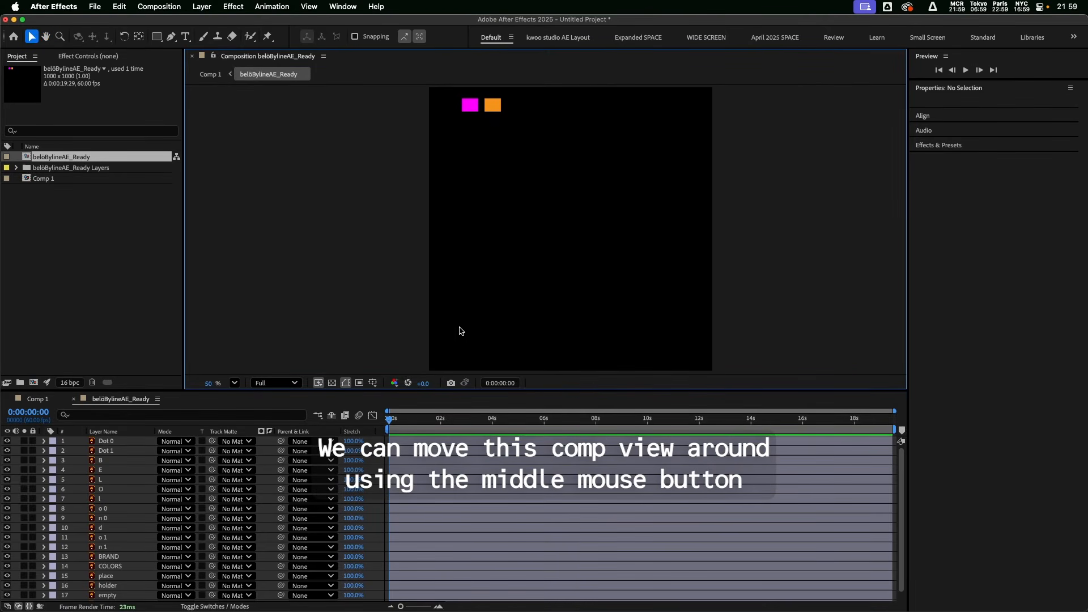
left_click(332, 383)
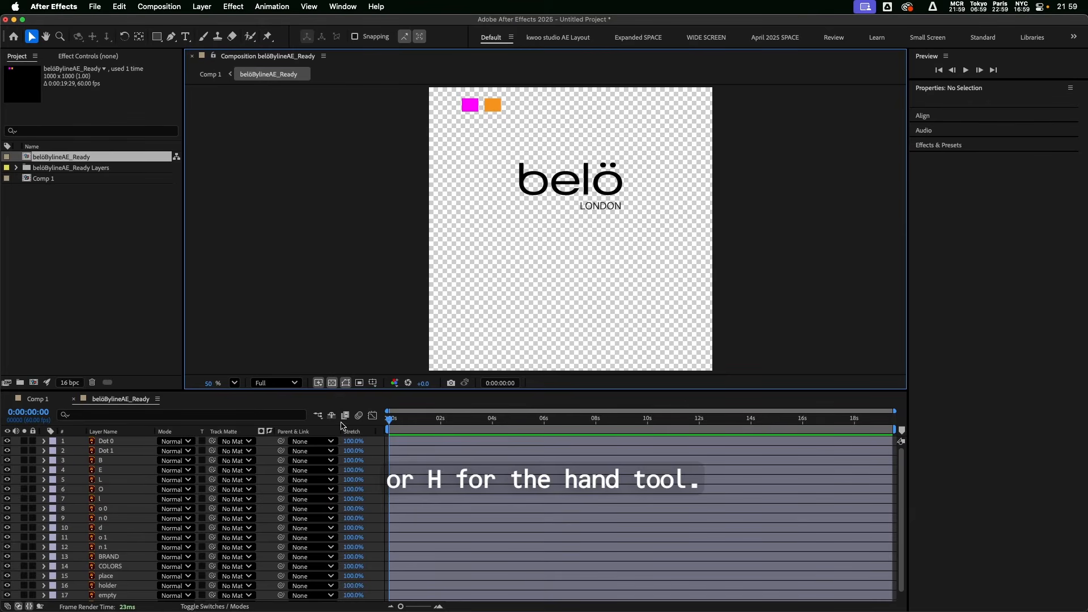
left_click(333, 383)
Step: Set the belöBylineAE_Ready composition's background color to mid gray 898989
left_click(167, 8)
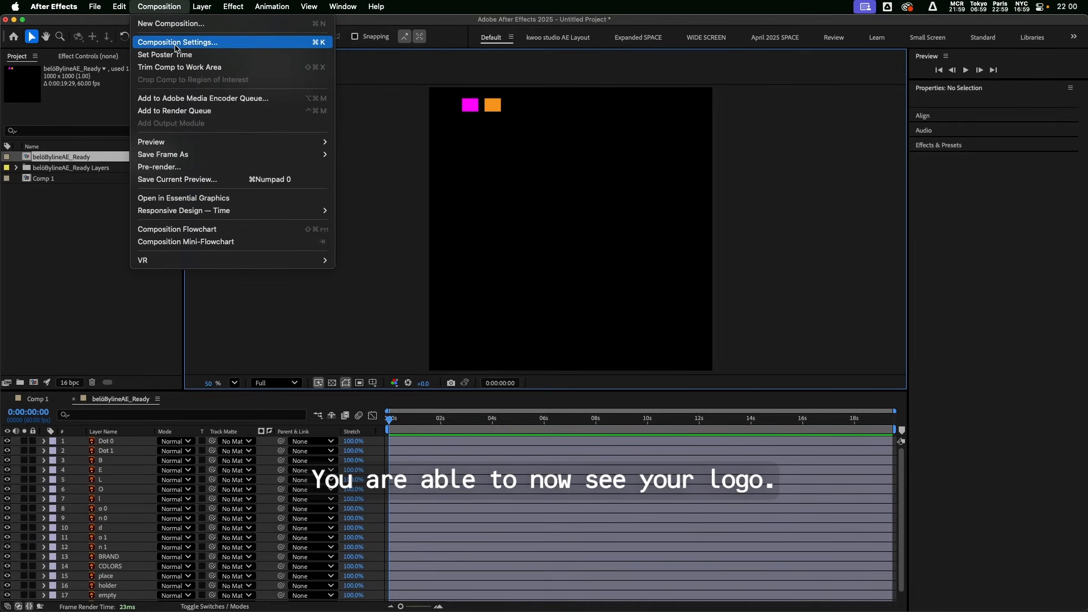
left_click(323, 45)
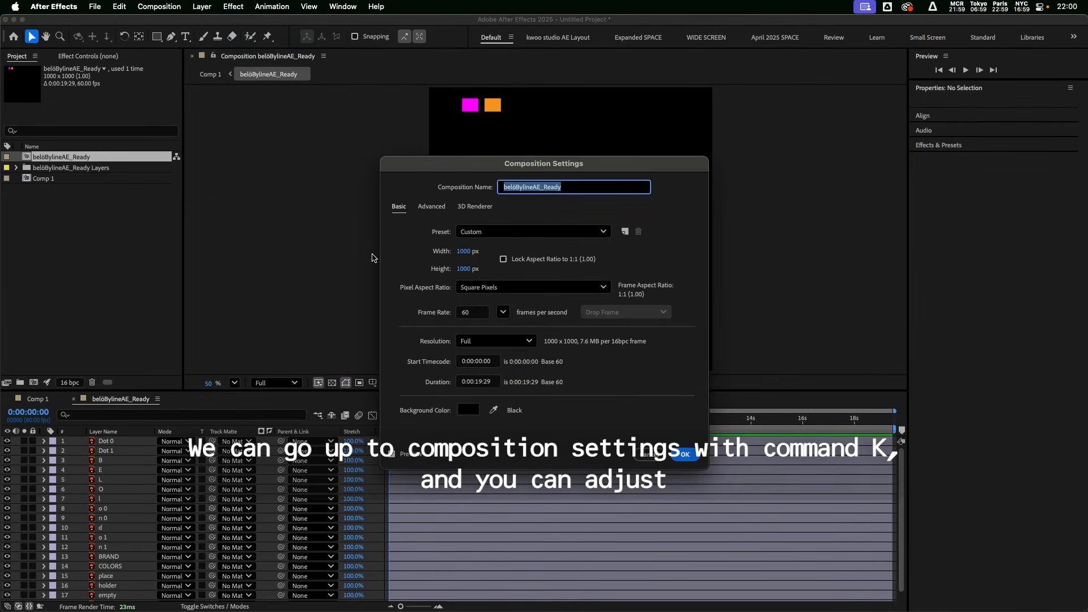
left_click(475, 412)
left_click_drag(425, 348, 411, 315)
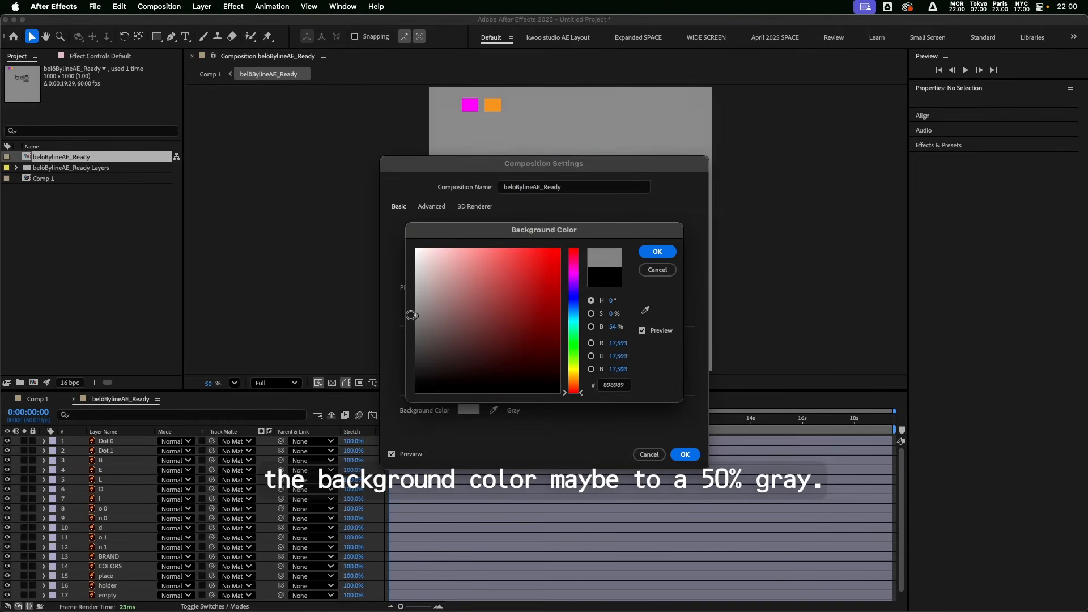
left_click(657, 252)
left_click(679, 455)
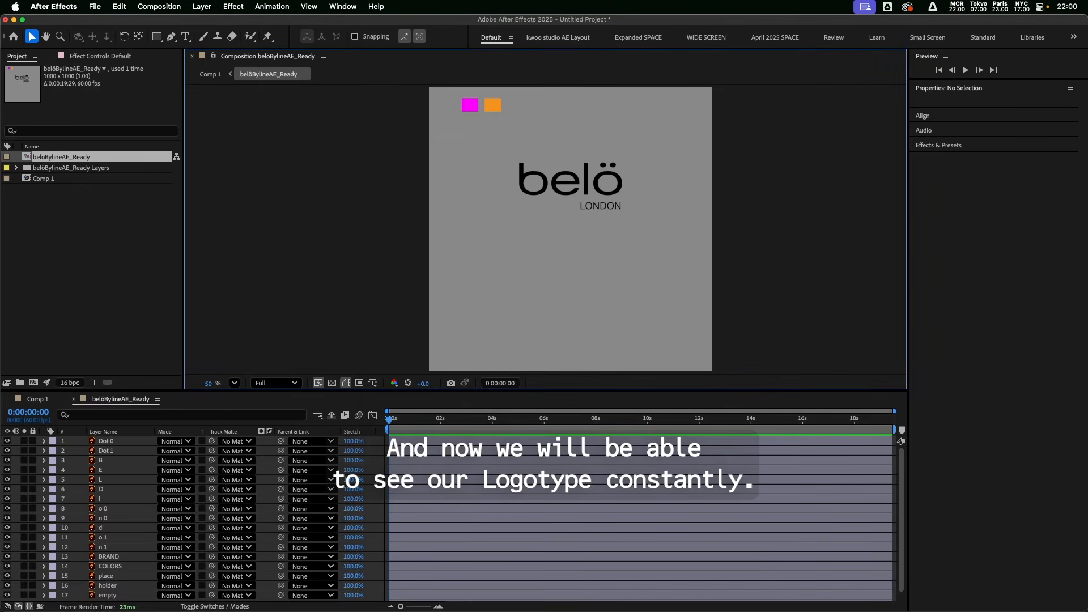
scroll(539, 304, "down", 1)
scroll(588, 287, "down", 1)
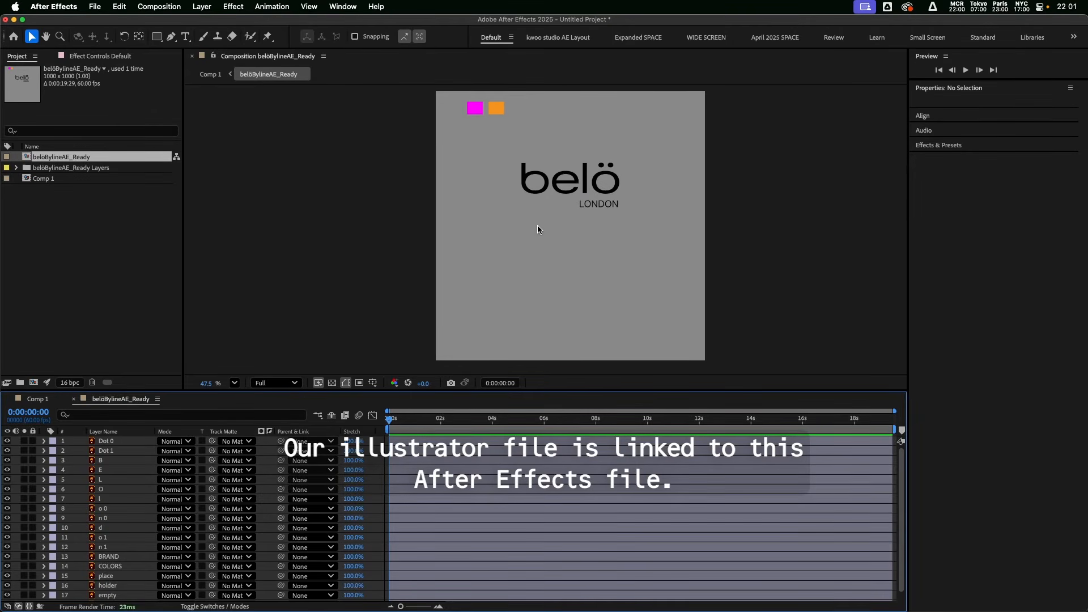
Step: Switch to Illustrator and recolor the magenta square on the BRAND layer bright green using a swatch
key("super+Tab")
key("super+Tab")
left_click(366, 133)
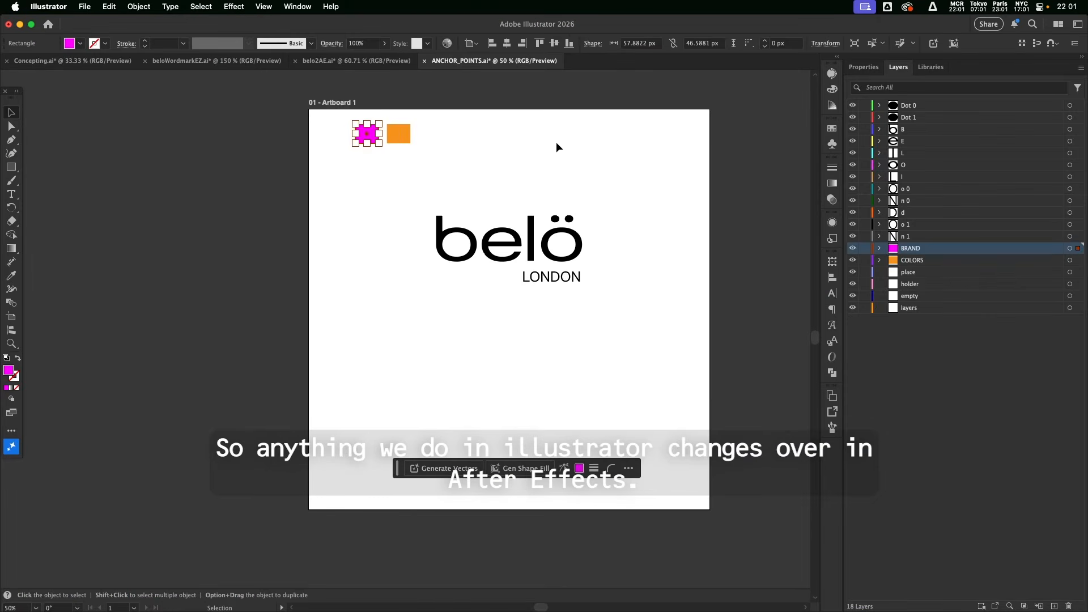
left_click(832, 128)
left_click(739, 196)
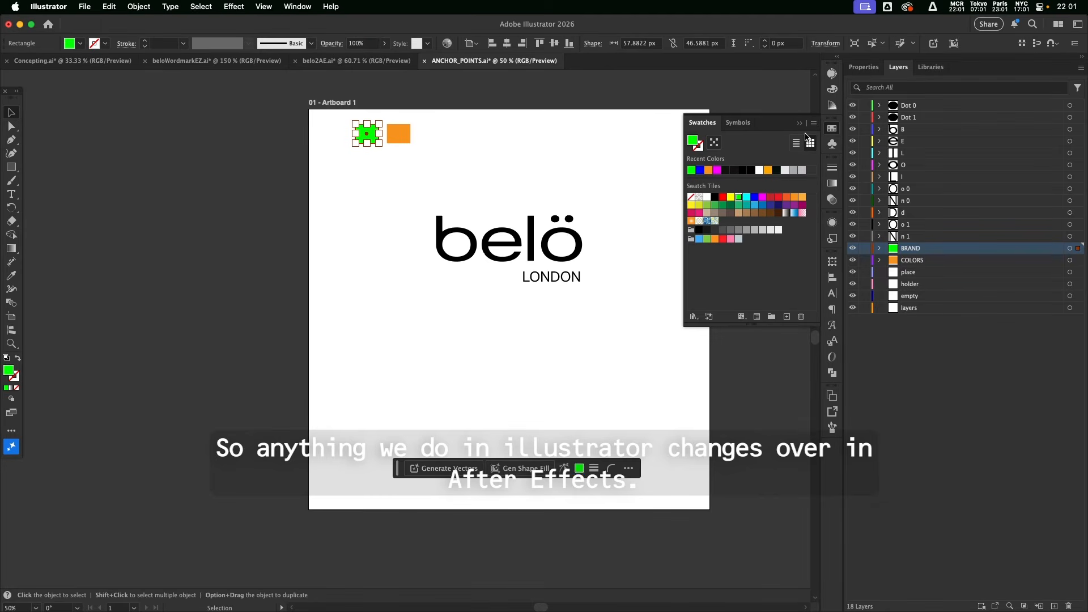
Step: Save the recolored Illustrator document as belöBylineAE_Ready.ai, over the file linked to the After Effects project
left_click(84, 6)
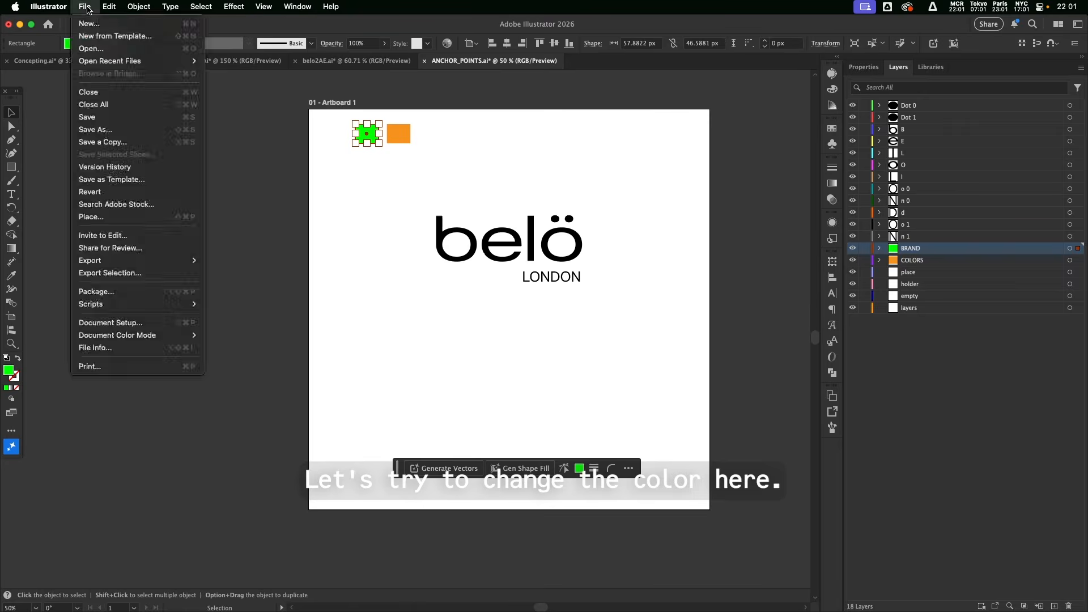
left_click(104, 130)
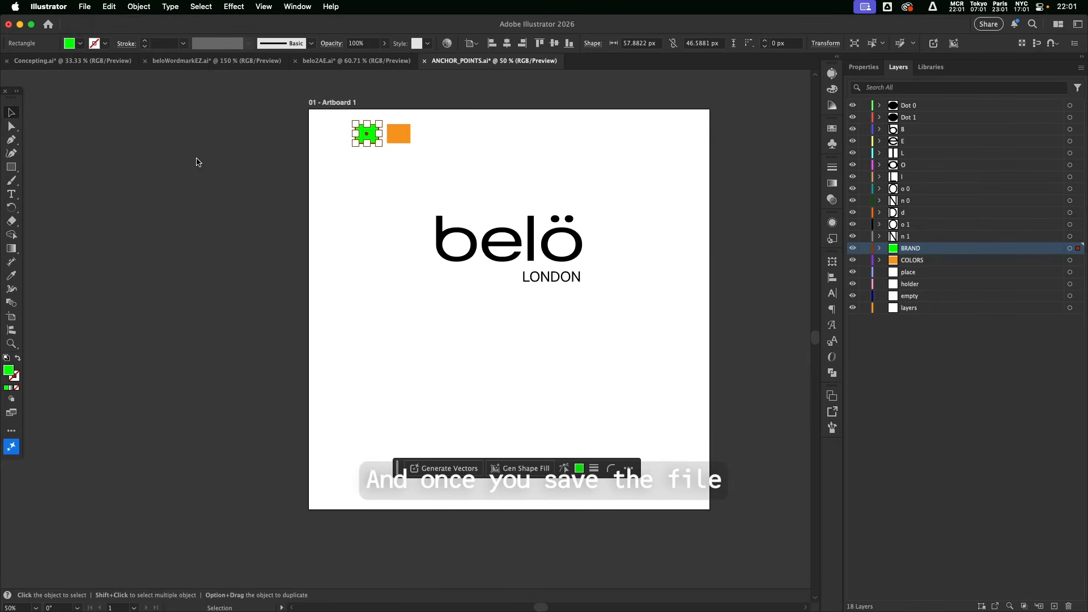
key("Return")
left_click(417, 390)
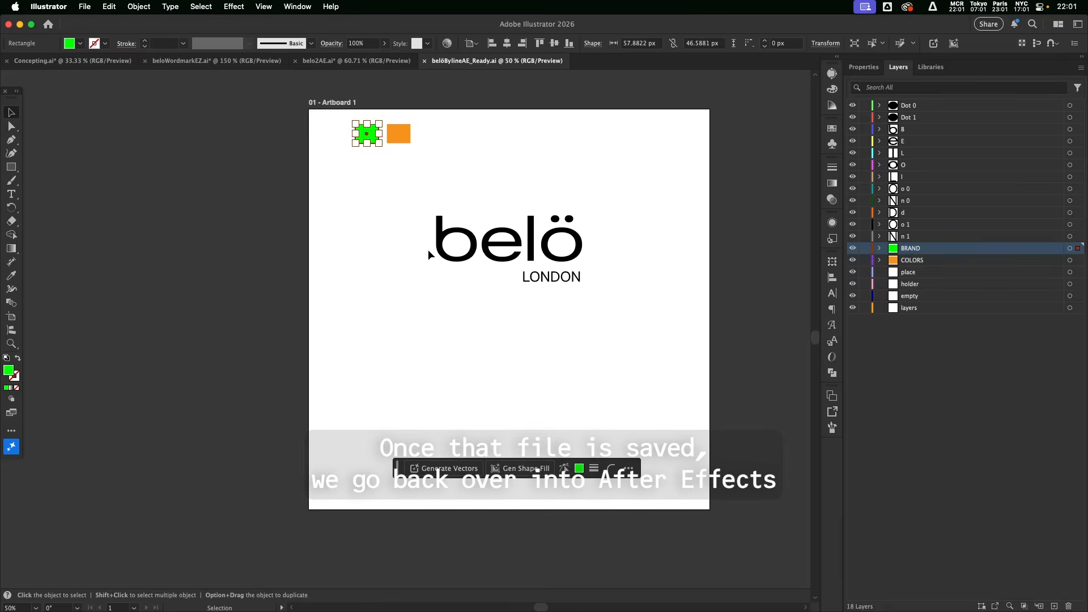
Step: Switch to After Effects and inspect the BRAND square's updated color in the belöBylineAE_Ready composition
key("super+Tab")
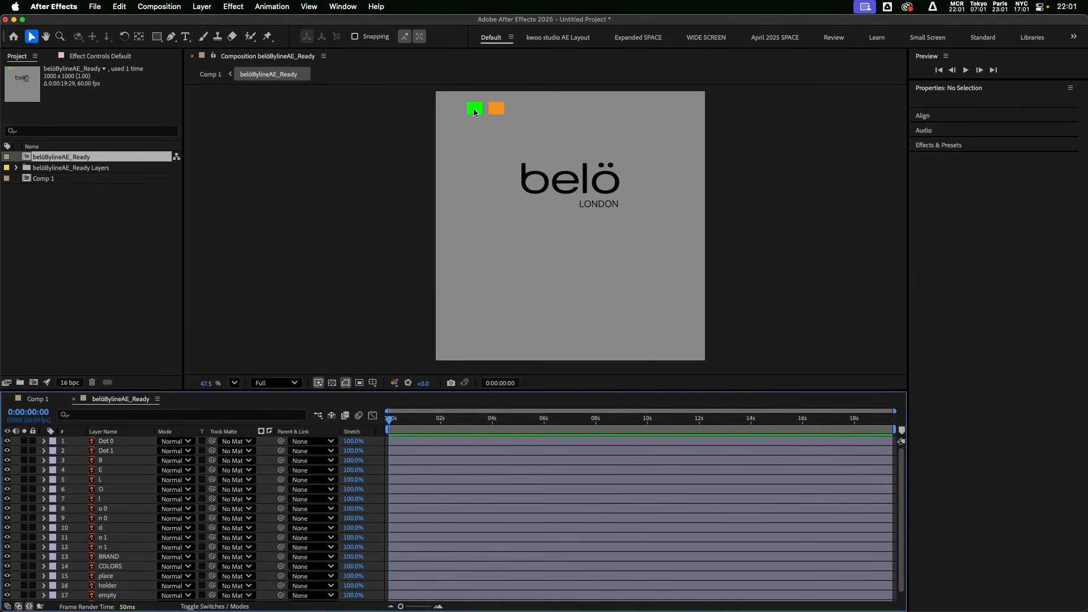
scroll(474, 108, "up", 3)
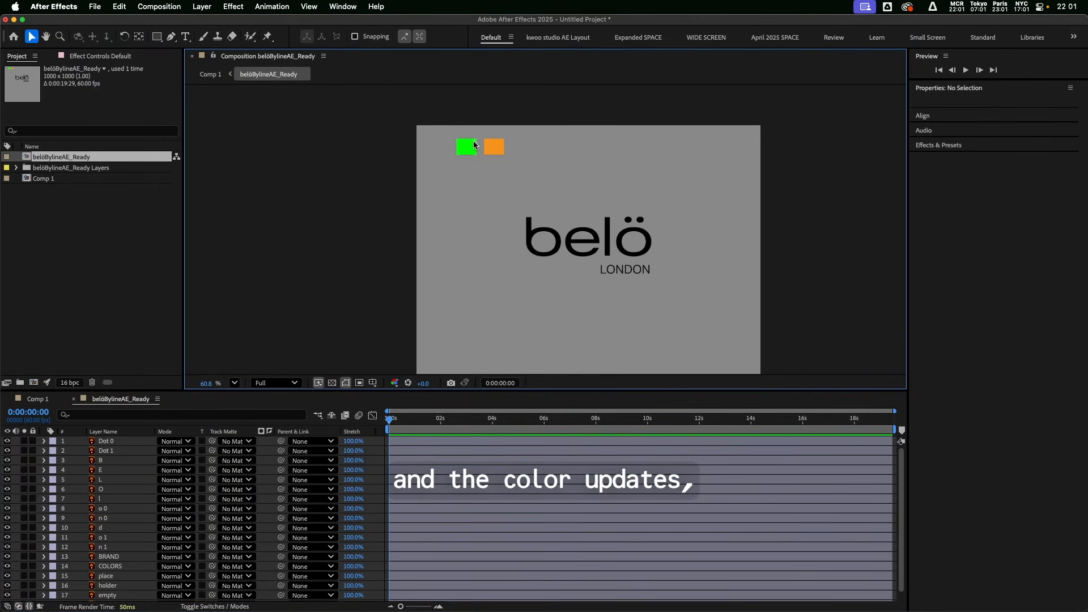
scroll(482, 167, "down", 3)
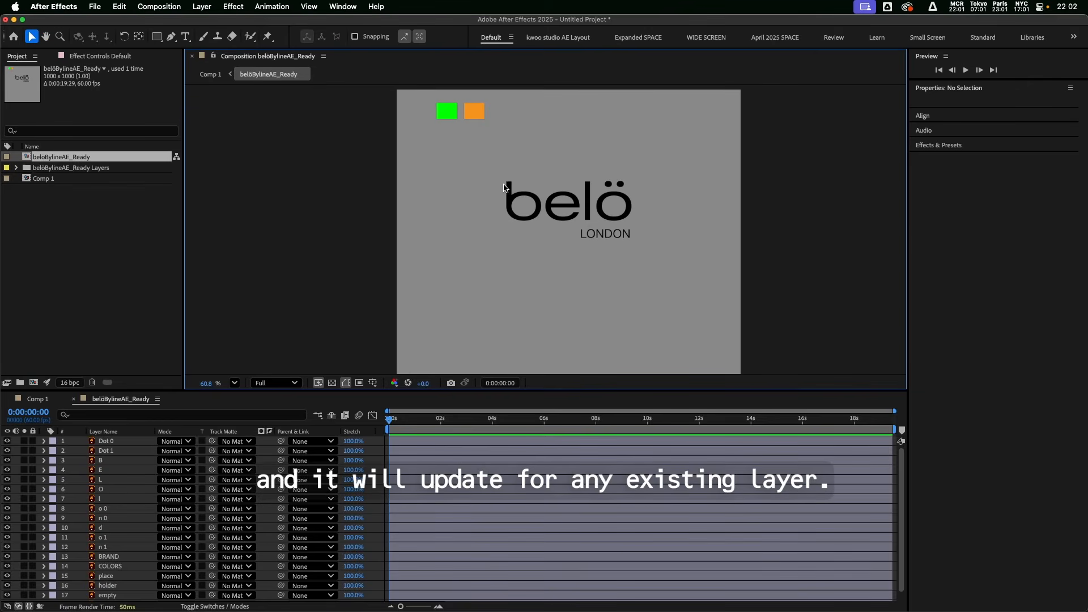
Step: Switch to Illustrator and recolor the letter b of the belö logo magenta using a swatch
key("super+Tab")
left_click(471, 254)
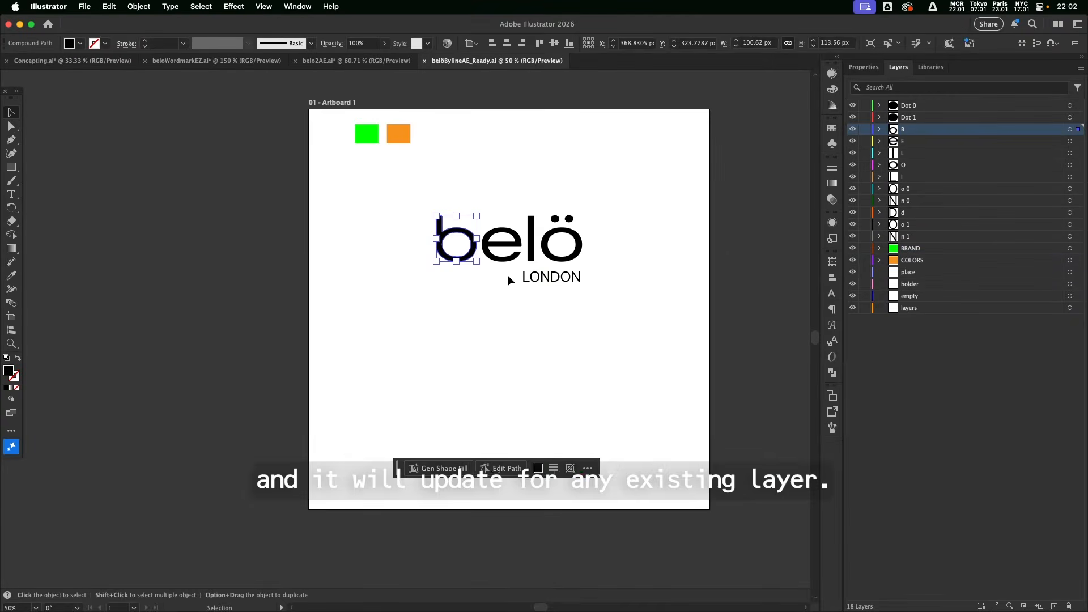
left_click(832, 128)
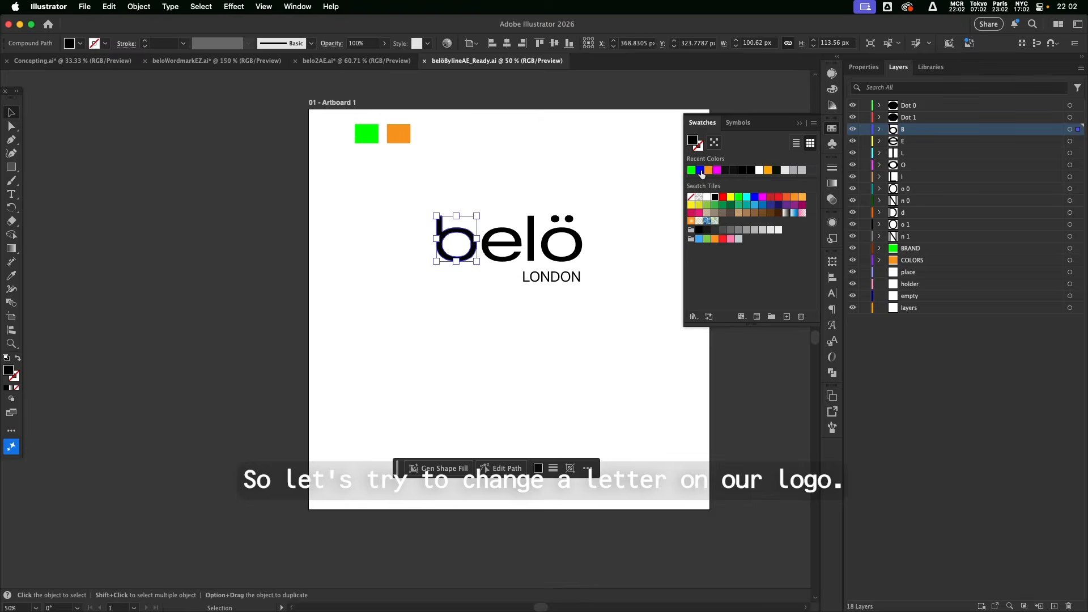
left_click(718, 171)
left_click(553, 313)
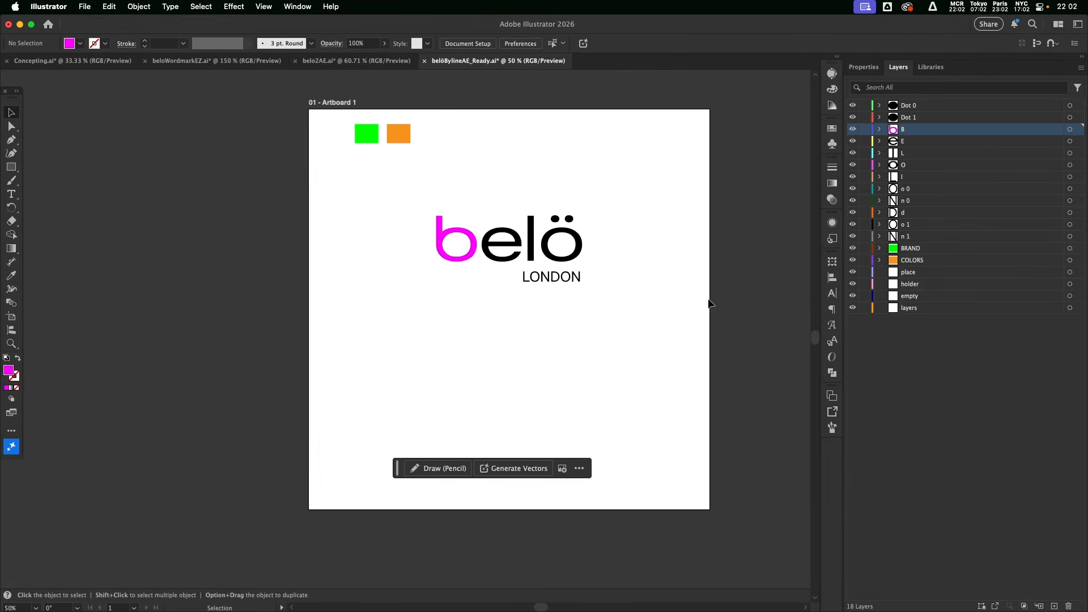
Step: Save the Illustrator document with the recolored letter b and switch to After Effects to check the linked logo
left_click(90, 7)
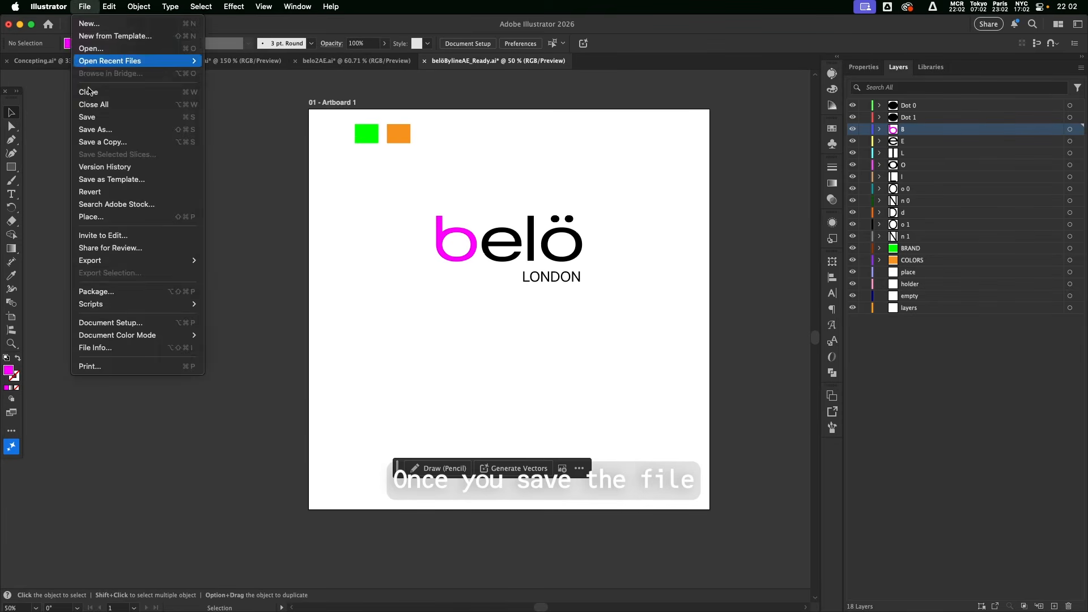
left_click(94, 119)
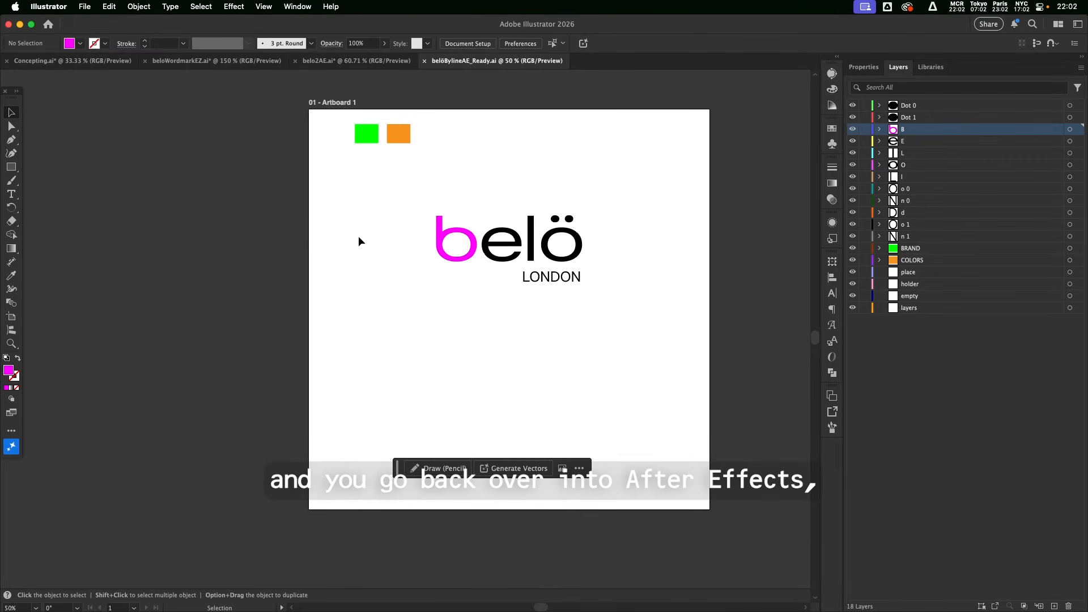
key("super+Tab")
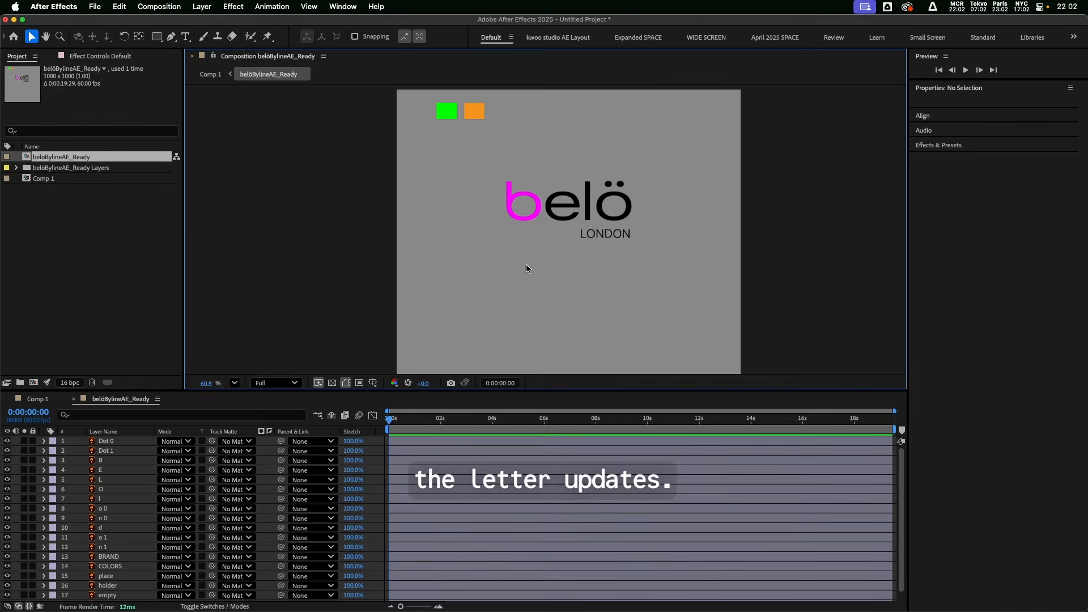
Step: Switch to Illustrator, restore the logo's letter b to black, and recolor the square on the BRAND layer magenta using a swatch
key("super+Tab")
left_click(456, 241)
left_click(512, 226)
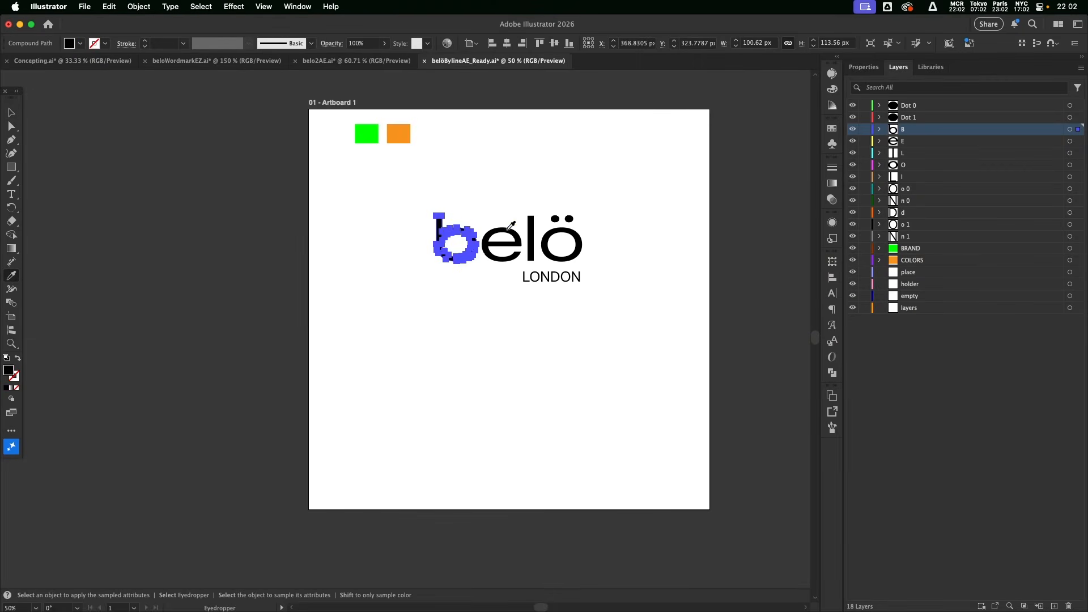
key("v")
left_click(374, 145)
left_click(367, 133)
left_click(832, 128)
left_click(763, 197)
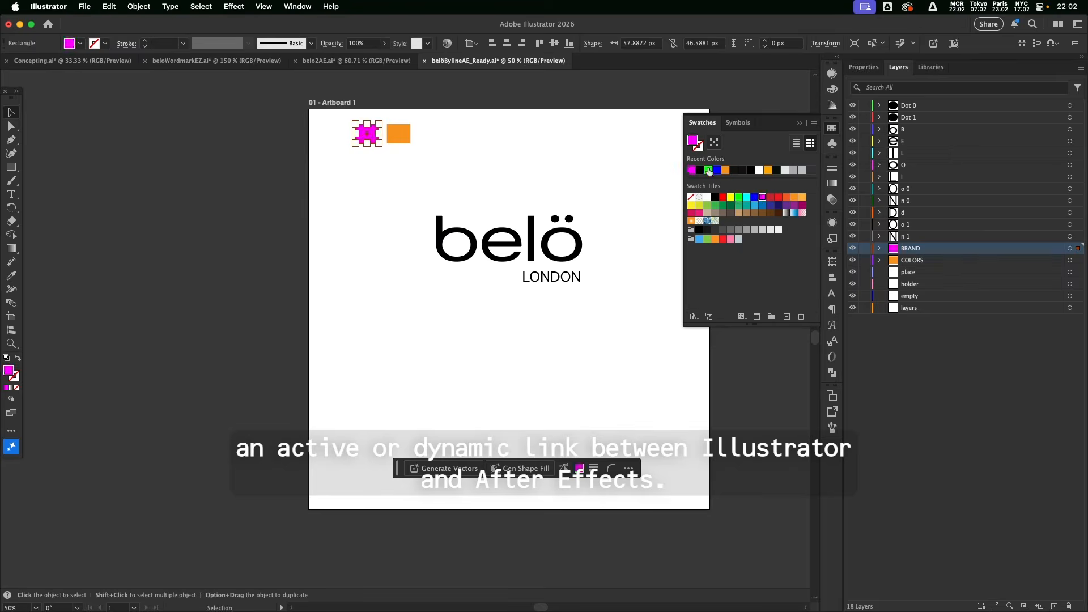
left_click(484, 179)
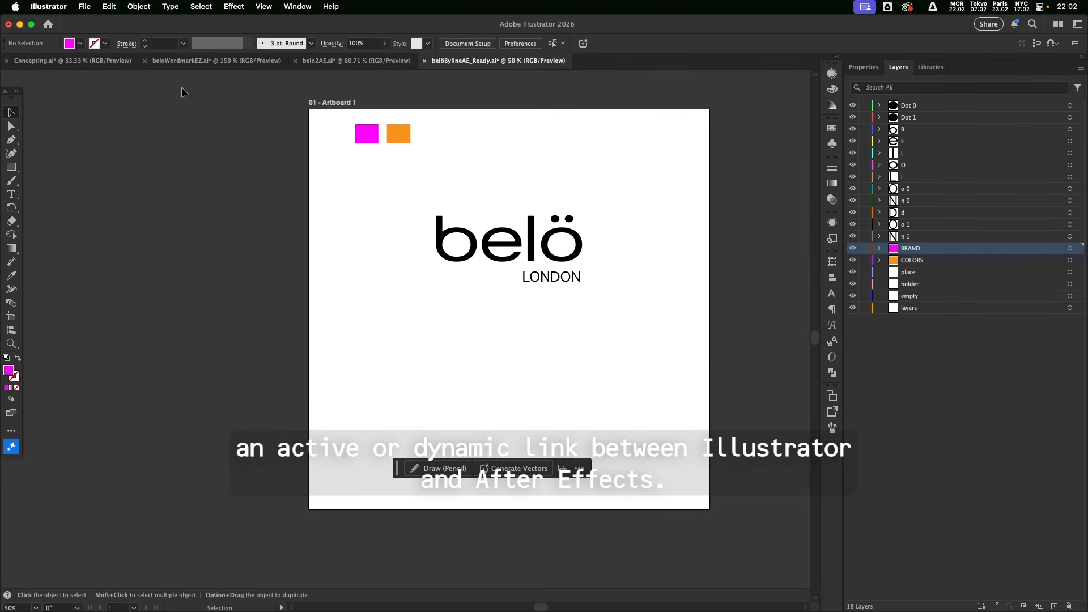
Step: Save the Illustrator document with the black logo and magenta BRAND square, and switch back to After Effects
left_click(84, 6)
left_click(96, 118)
key("super+Tab")
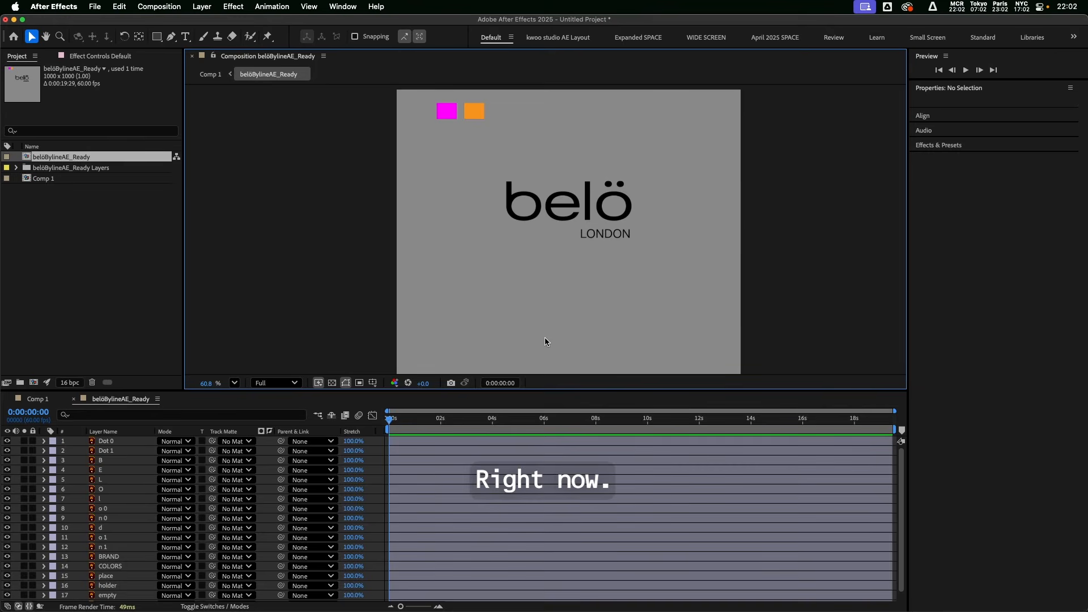
Step: Show the layer switches and turn on Continuously Rasterize for all layers in the belöBylineAE_Ready composition
left_click(252, 607)
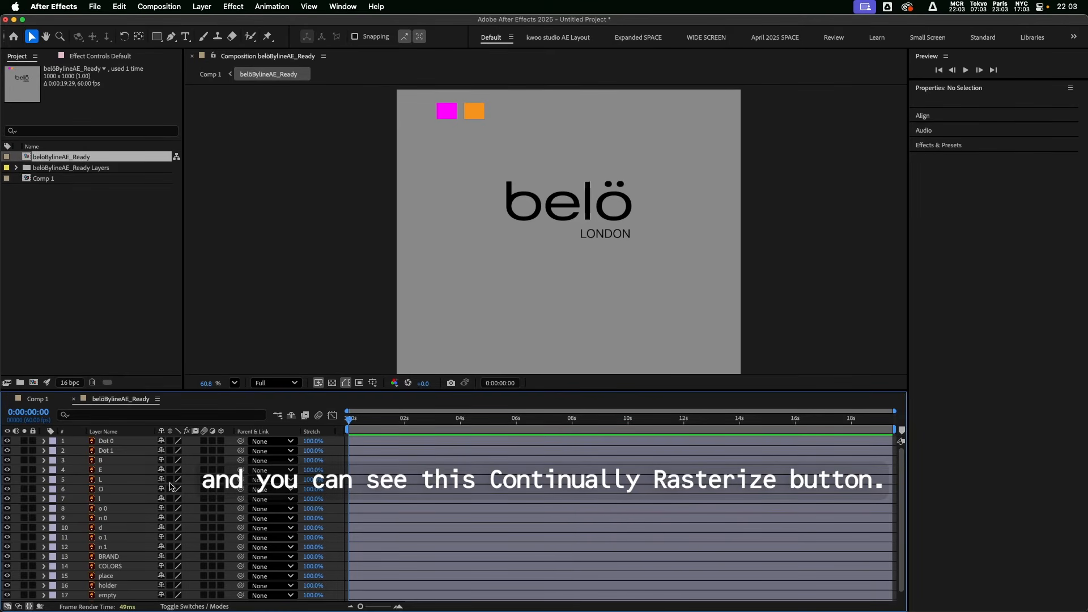
left_click(110, 450)
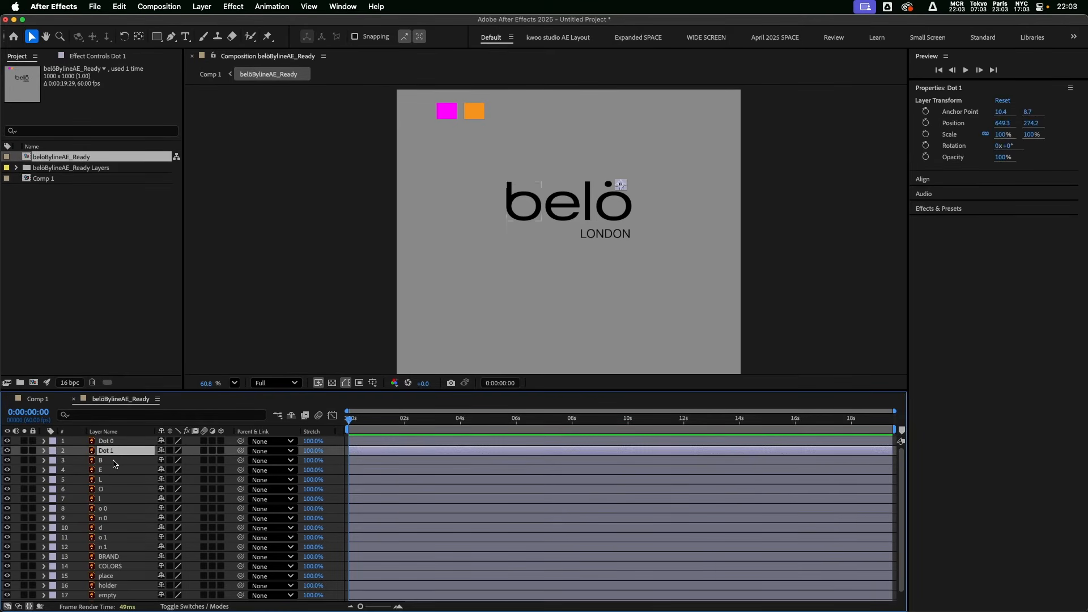
left_click(119, 442)
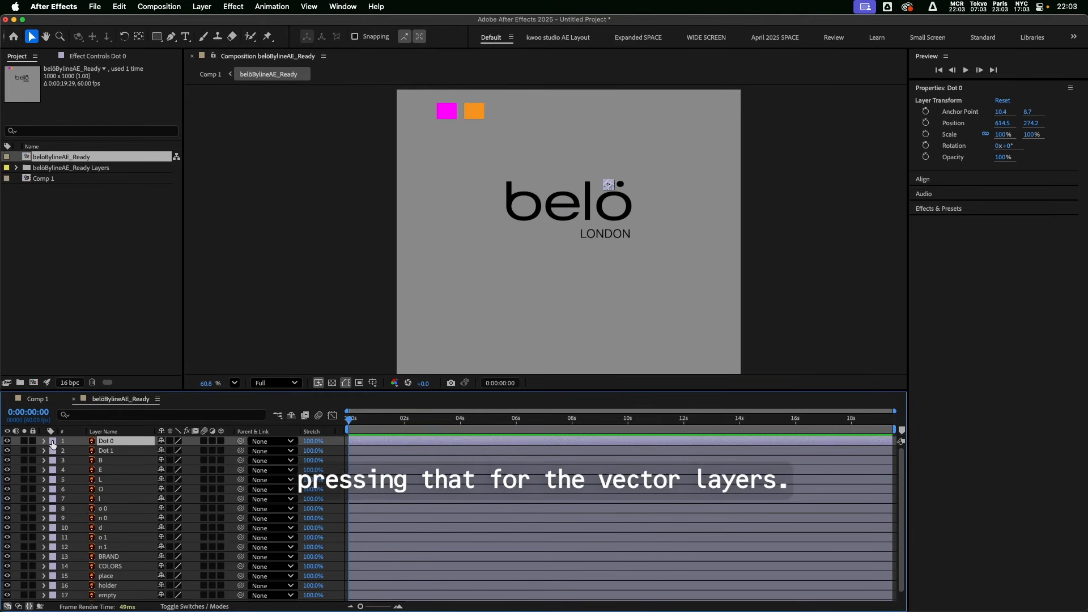
left_click(53, 442)
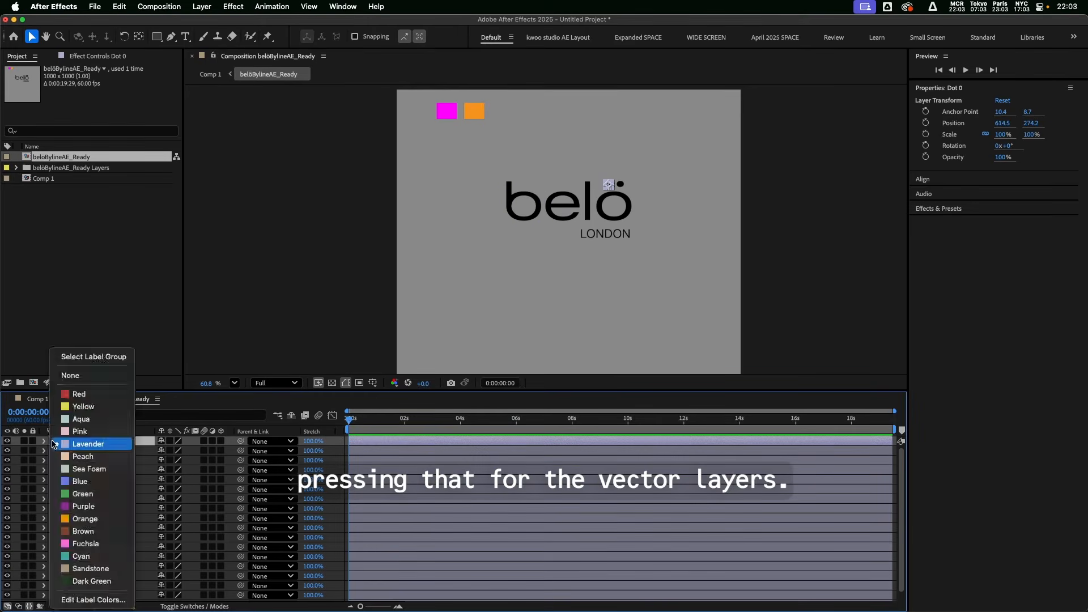
left_click(74, 357)
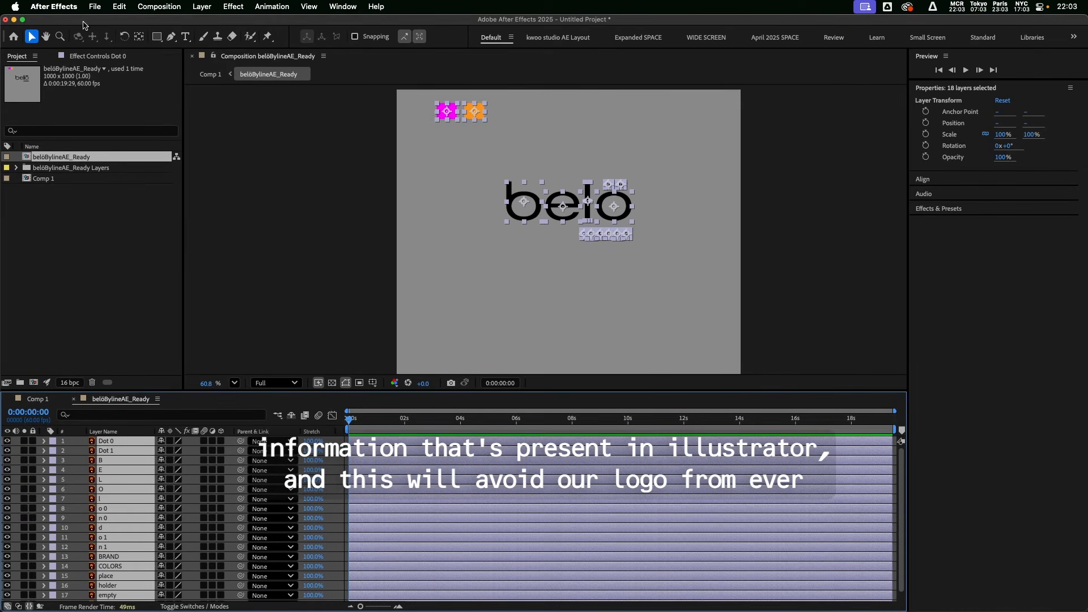
left_click(306, 324)
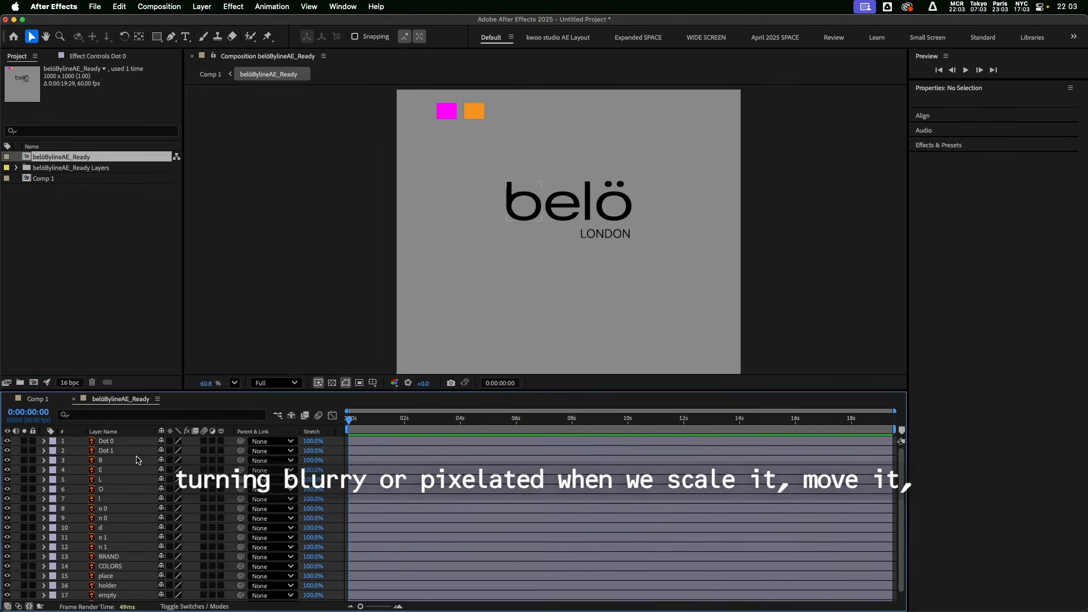
key("super+a")
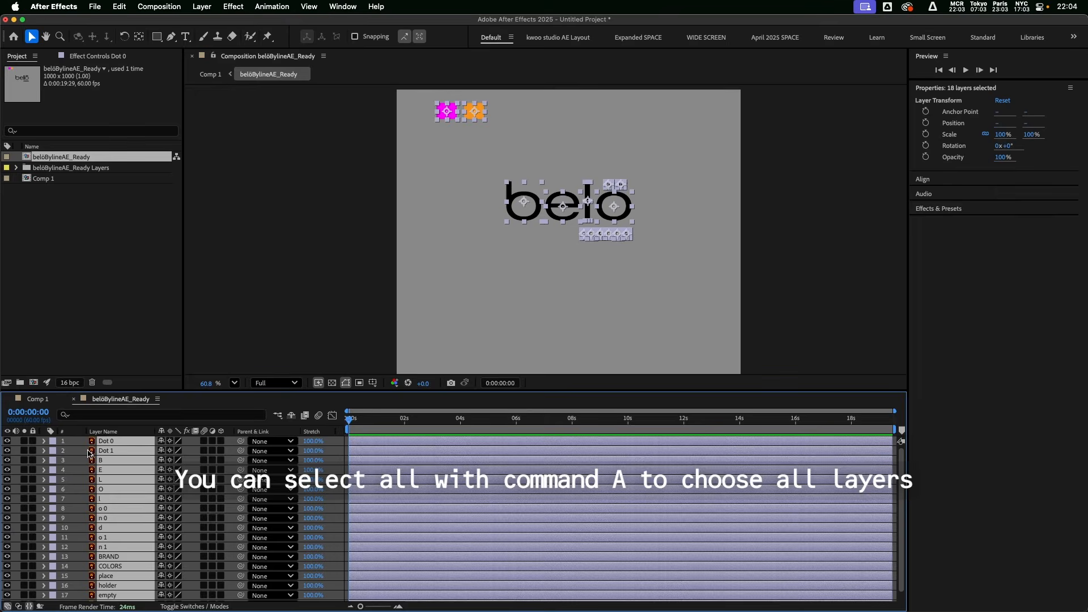
left_click(538, 211)
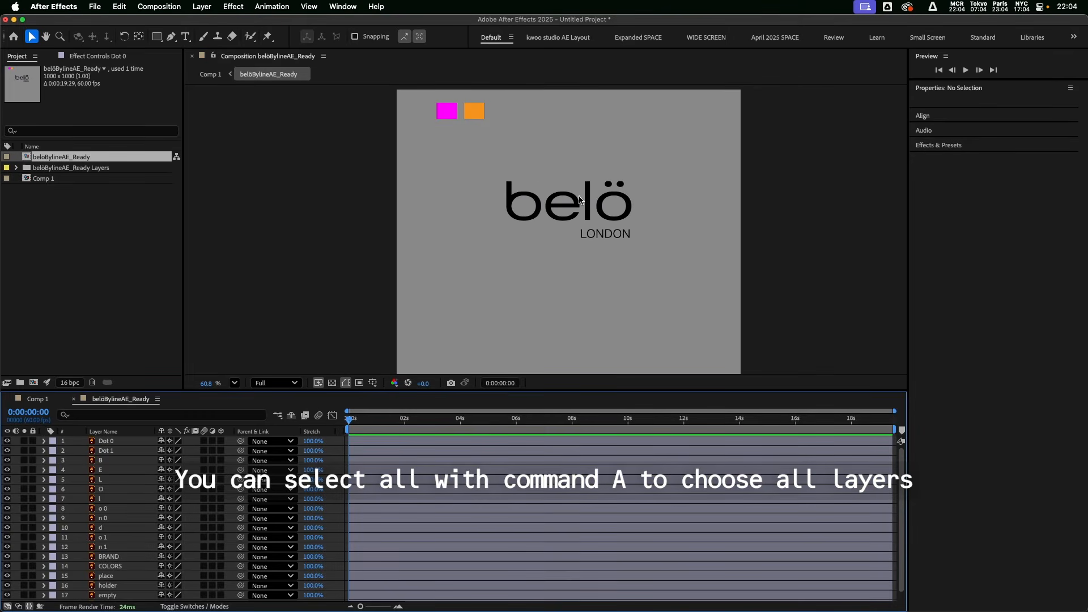
scroll(579, 200, "up", 6)
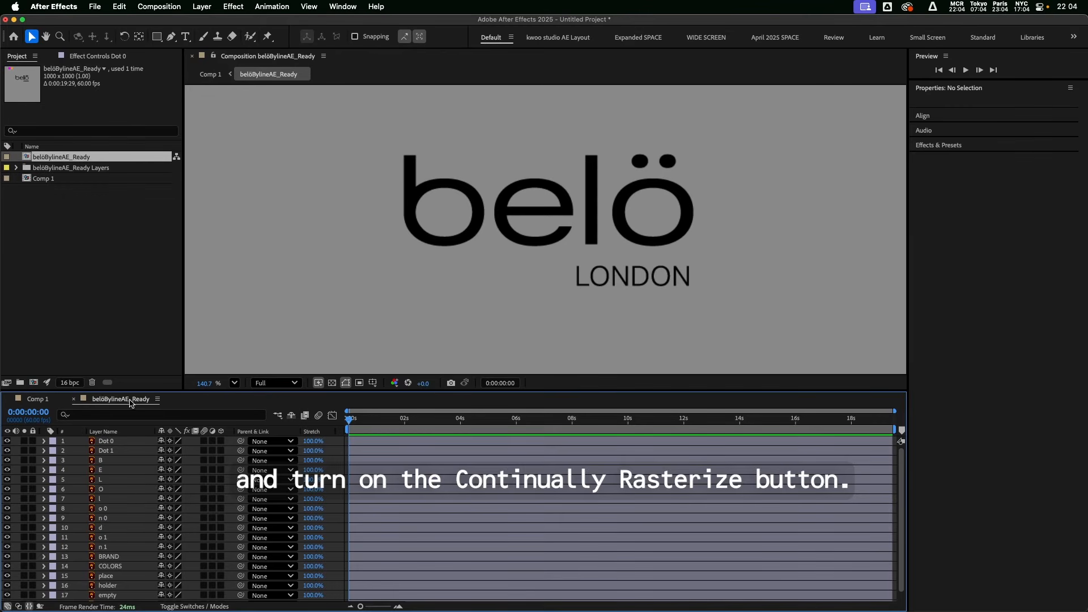
Step: In Comp 1, show the layer switches and turn on Continuously Rasterize for the nested belöBylineAE_Ready layer
left_click(38, 399)
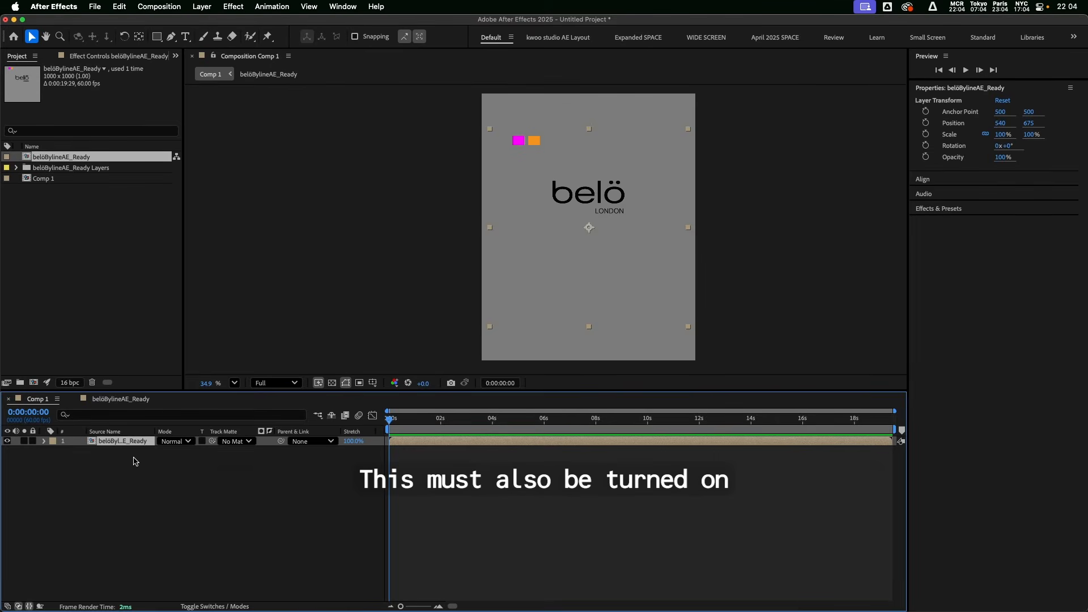
left_click(242, 607)
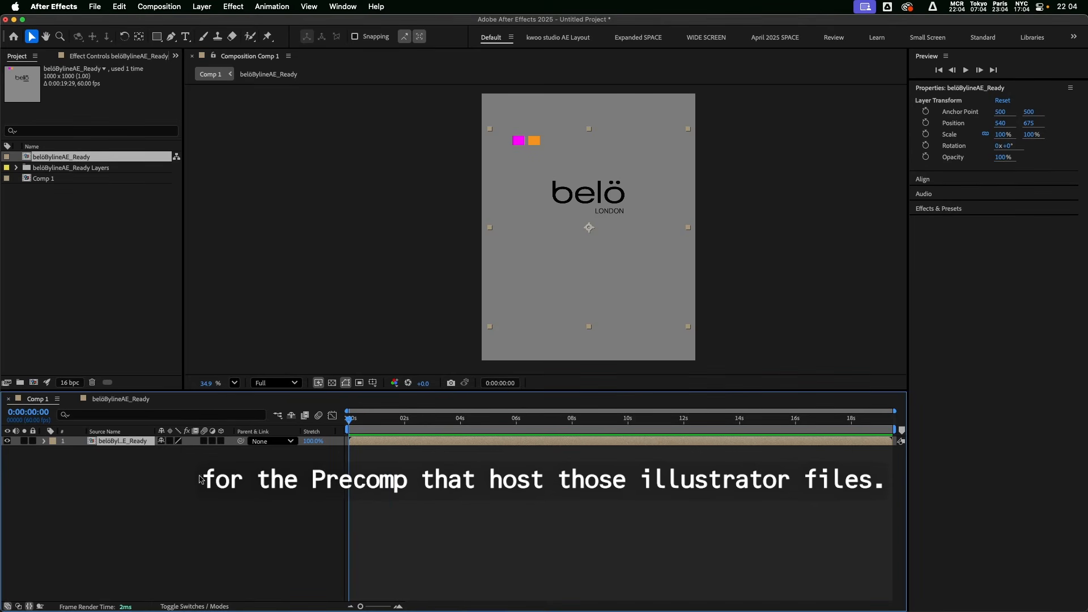
left_click(171, 441)
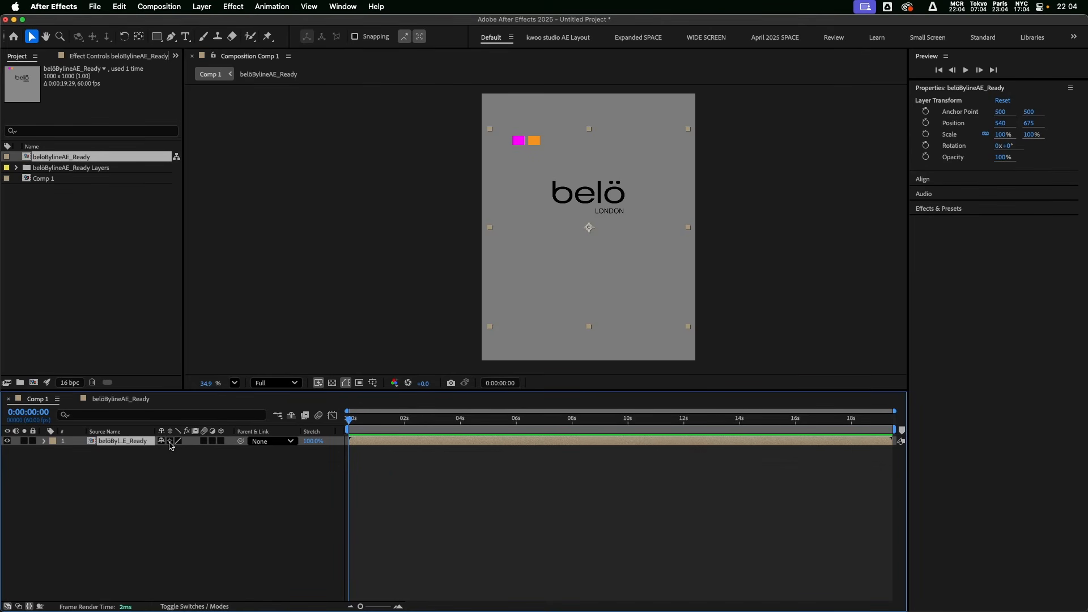
Step: In the belöBylineAE_Ready composition, set the place, holder, empty and layers layers to Shy and turn off their visibility
left_click(120, 400)
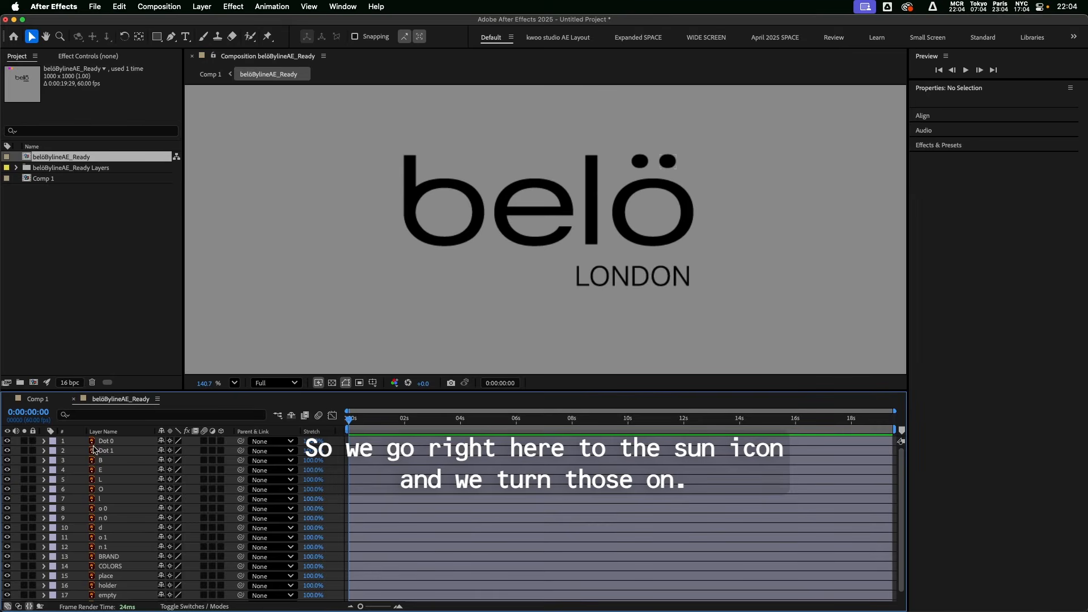
scroll(412, 288, "down", 3)
scroll(119, 544, "down", 1)
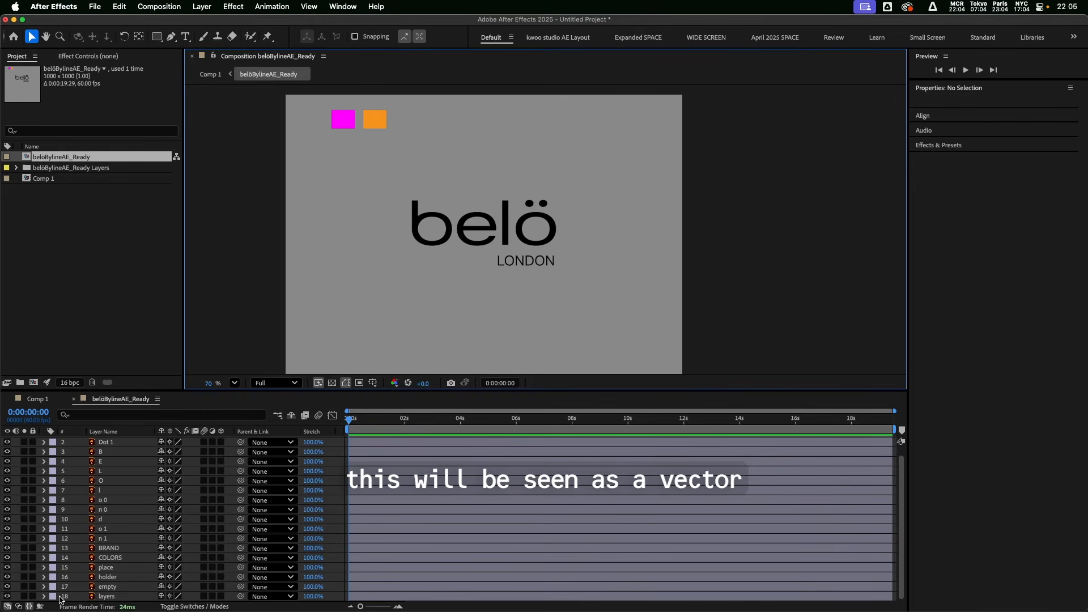
left_click(120, 598)
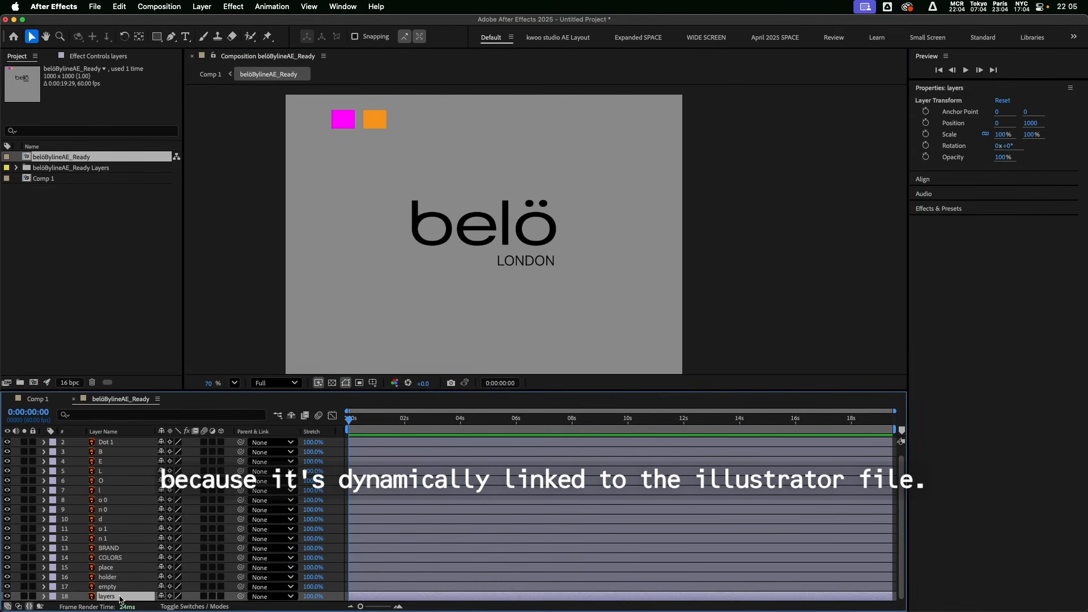
left_click(123, 587, "shift")
left_click(126, 577, "shift")
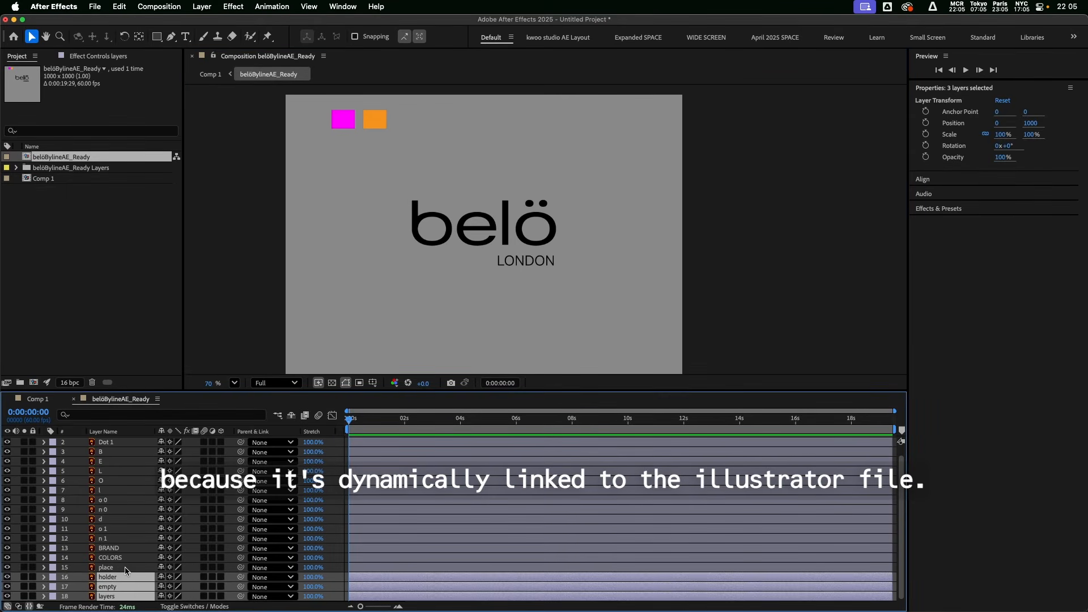
left_click(127, 568, "shift")
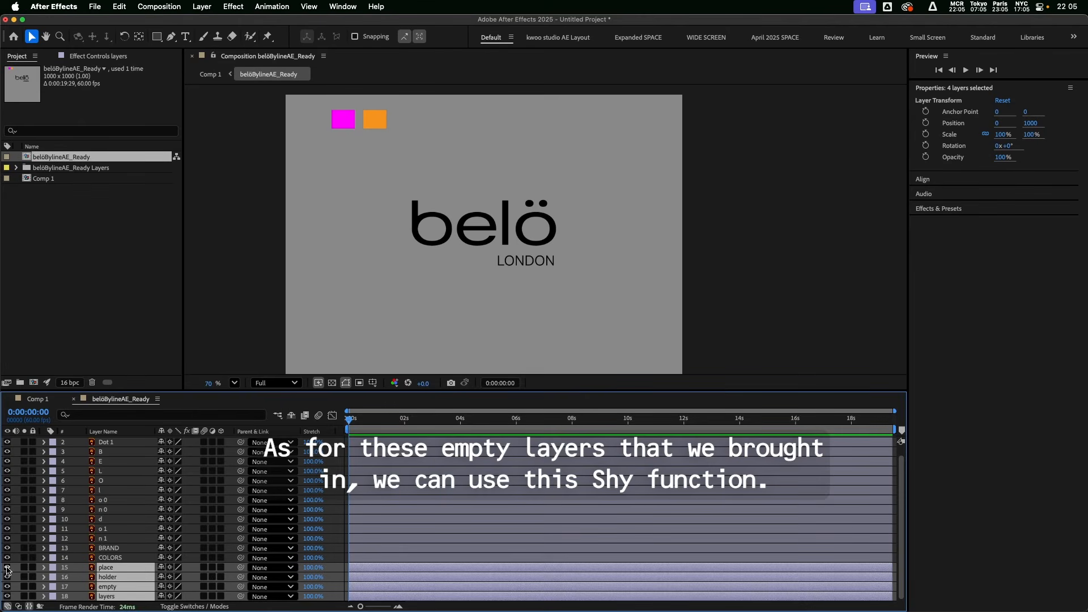
left_click(161, 567)
left_click(7, 567)
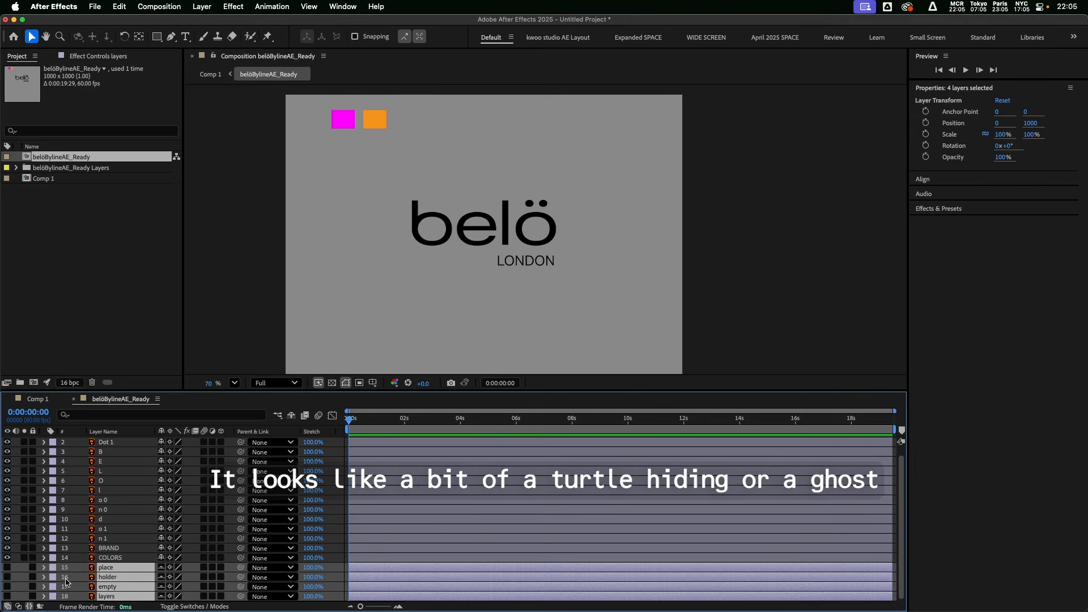
Step: Convert the BRAND and COLORS layers to guide layers
left_click(111, 558)
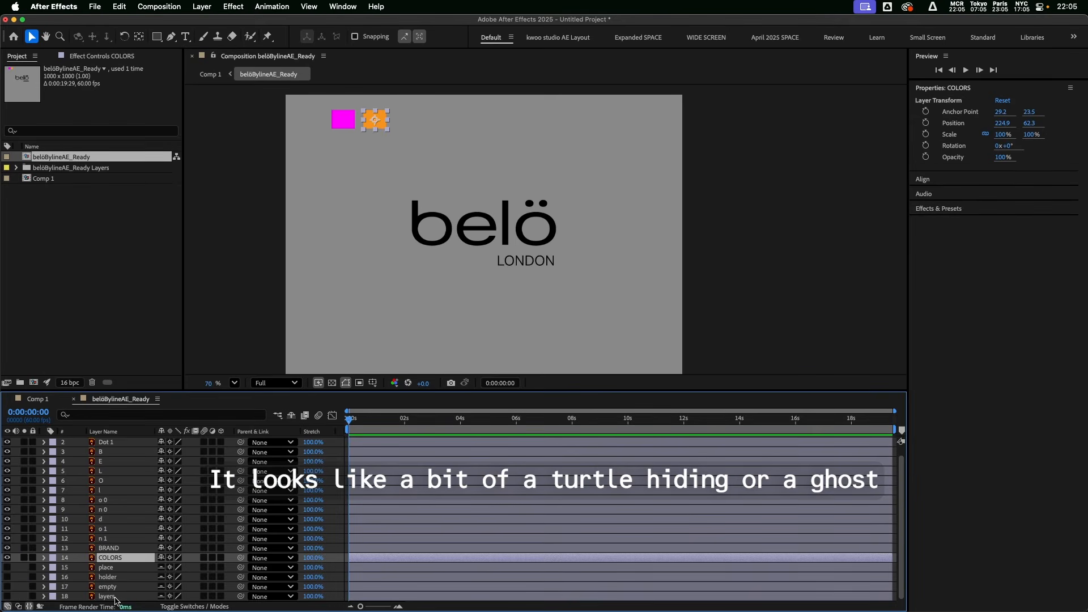
left_click(111, 549, "shift")
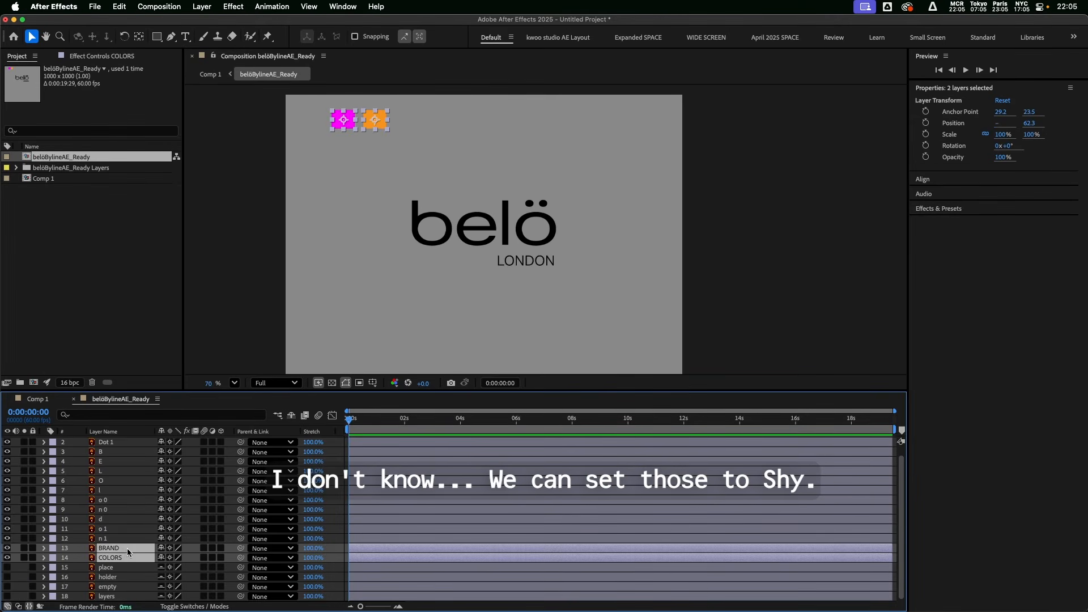
right_click(128, 552)
left_click(168, 364)
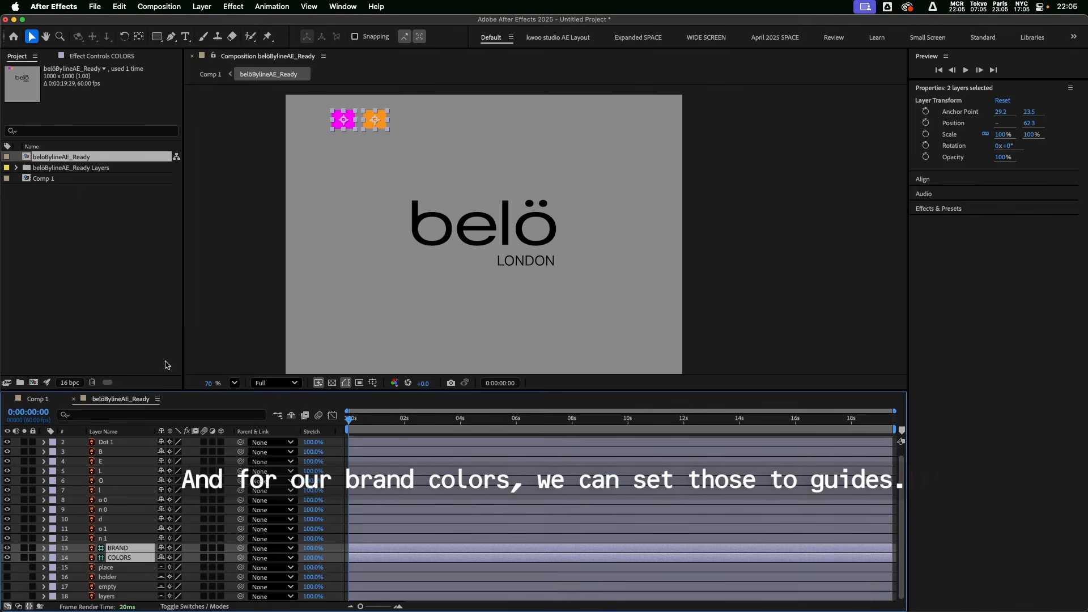
left_click(116, 569)
scroll(119, 589, "up", 1)
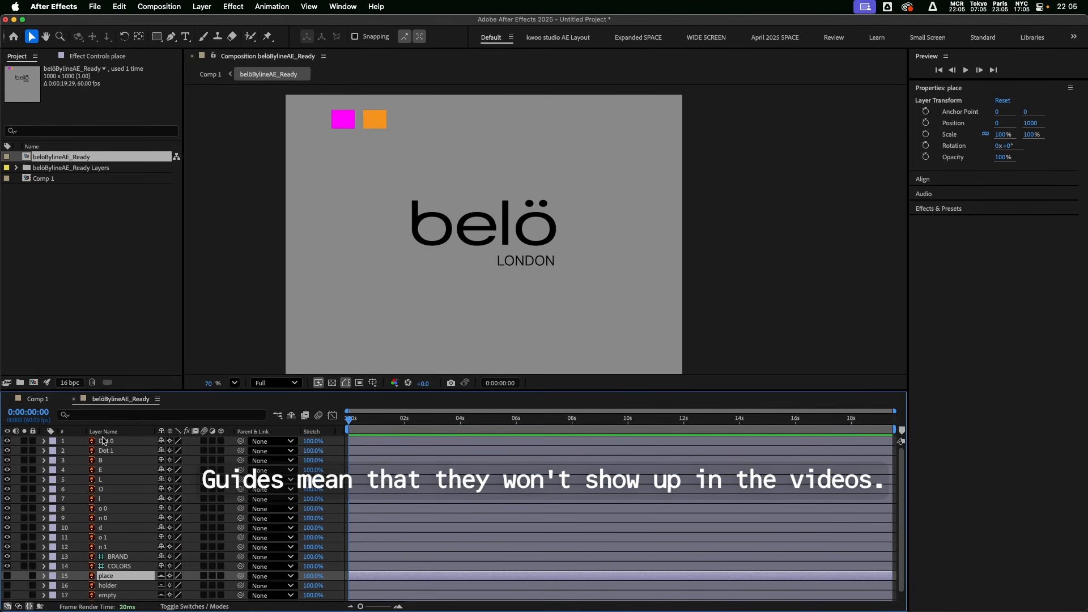
Step: Hide the shy layers in the belöBylineAE_Ready composition's timeline
scroll(118, 537, "down", 1)
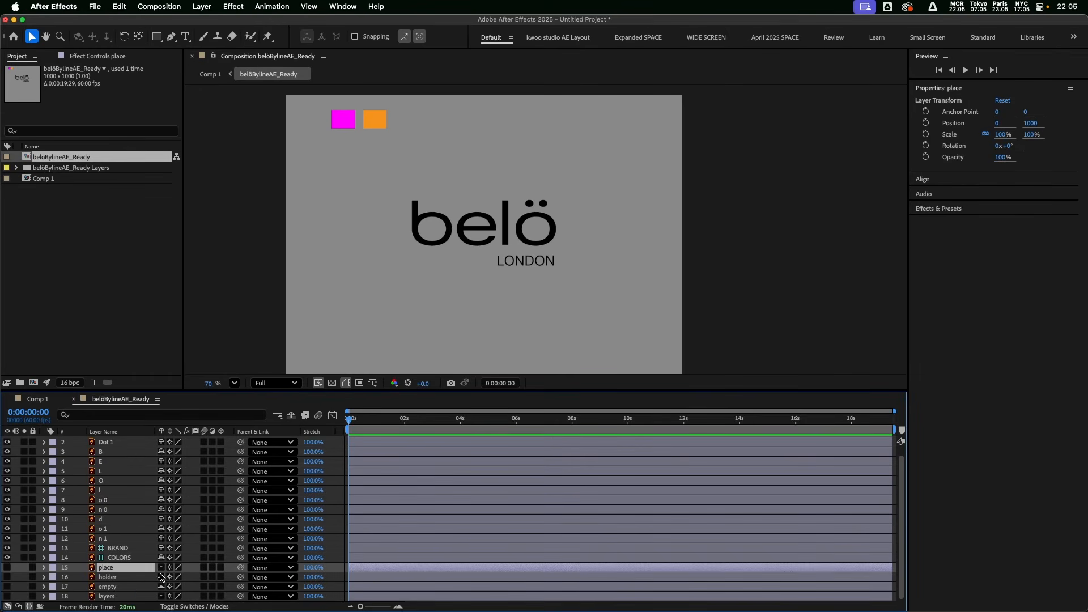
left_click(292, 416)
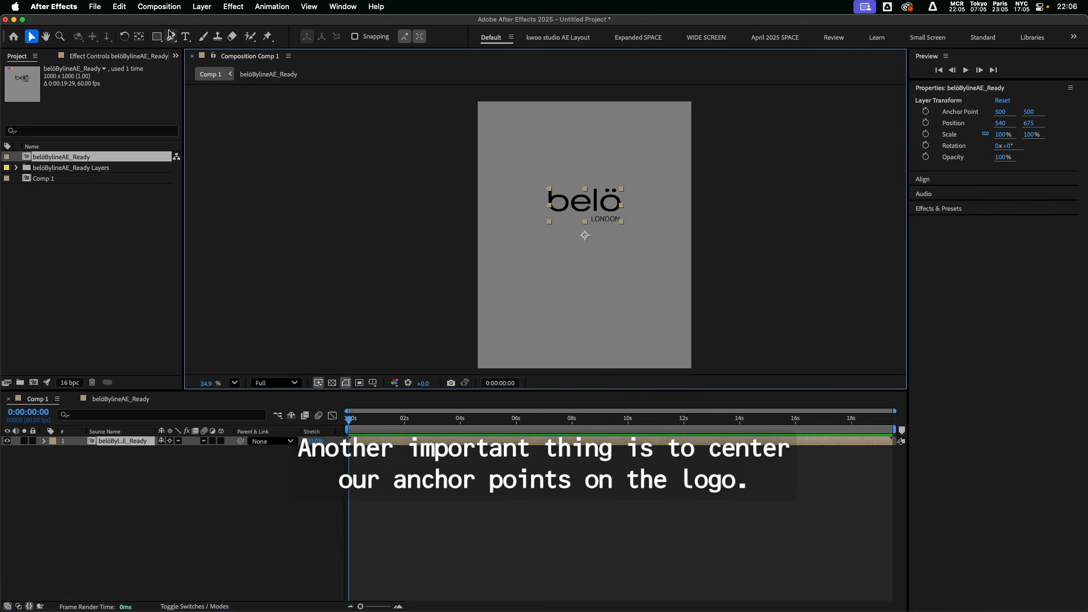
left_click(140, 38)
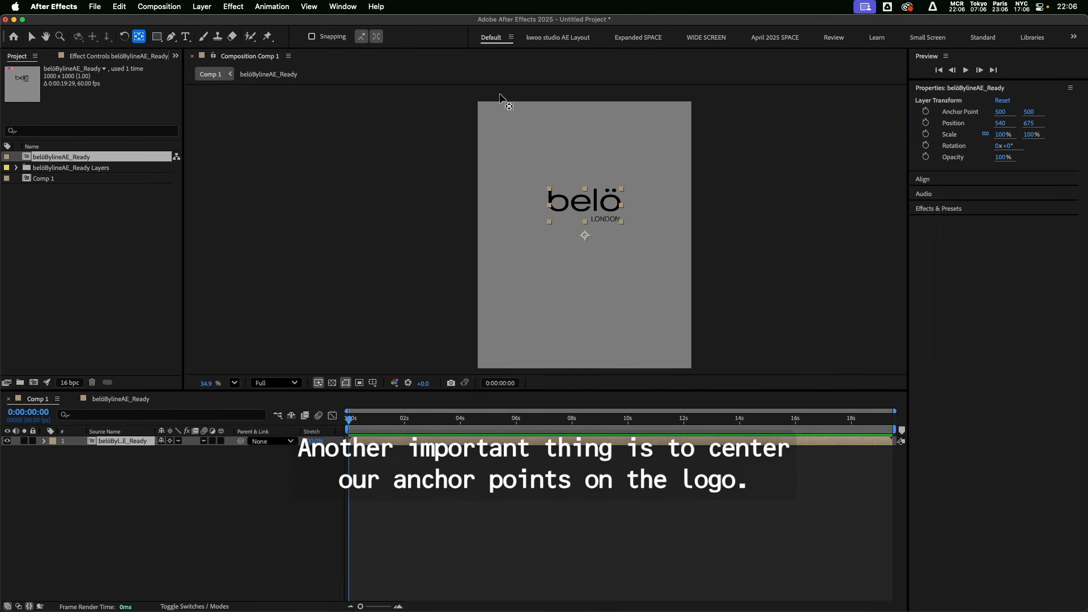
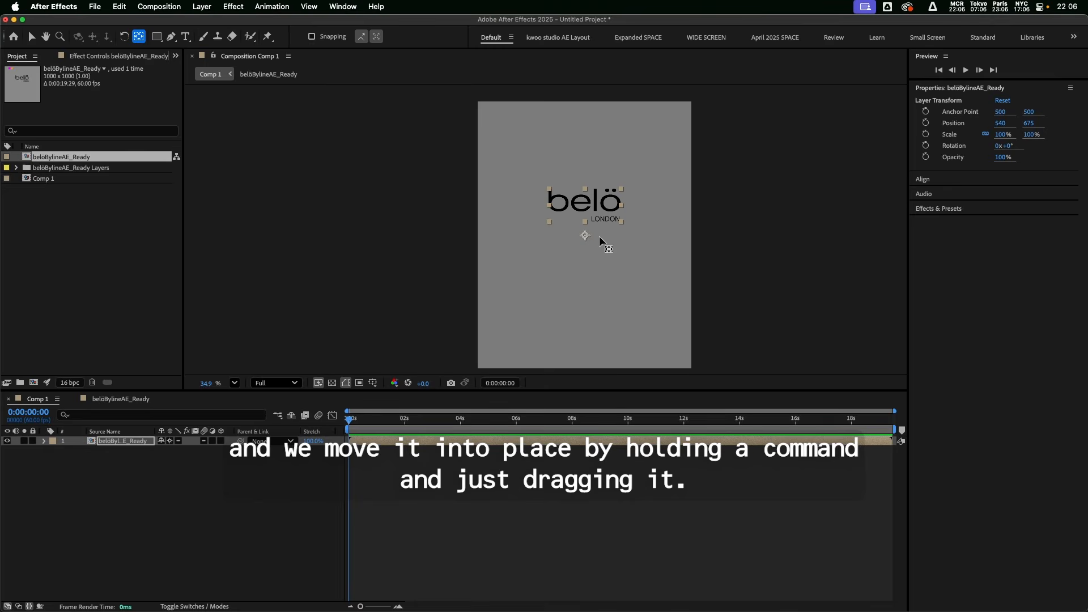
left_click_drag(587, 240, 589, 209)
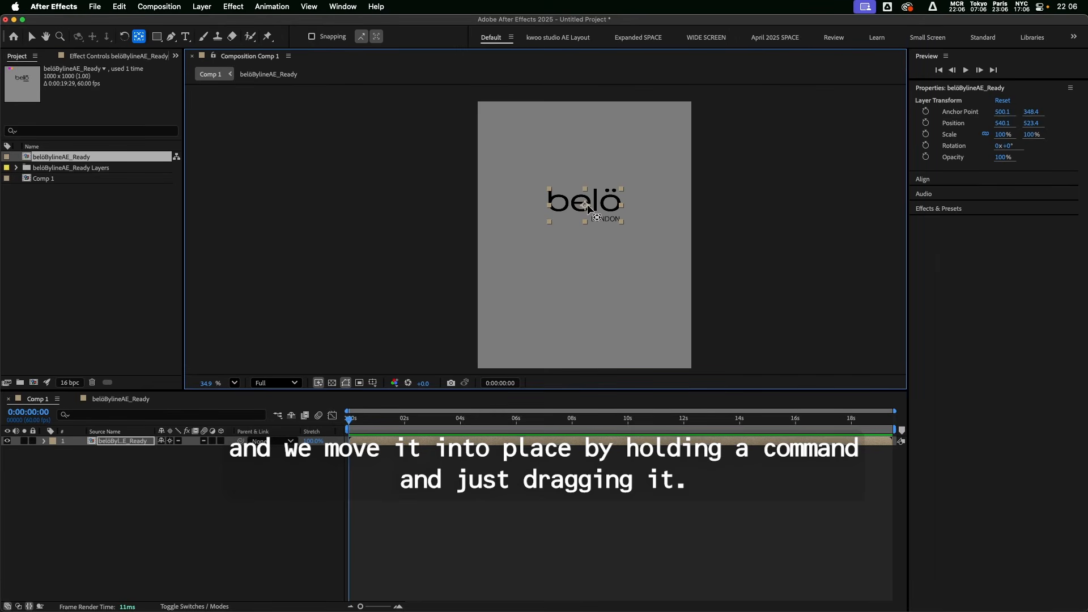
key("super+alt+Home")
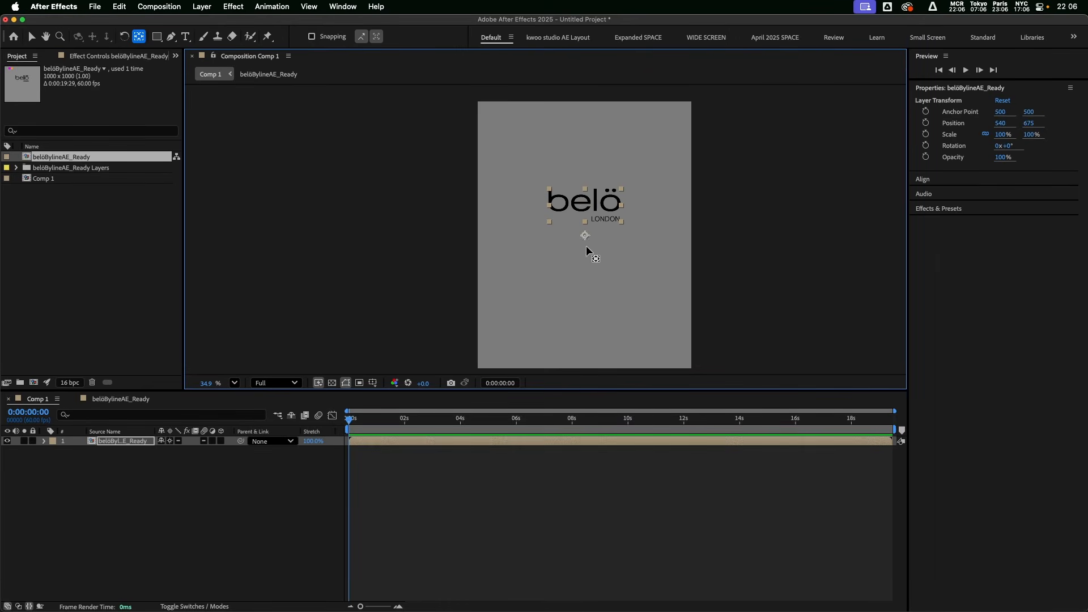
key("v")
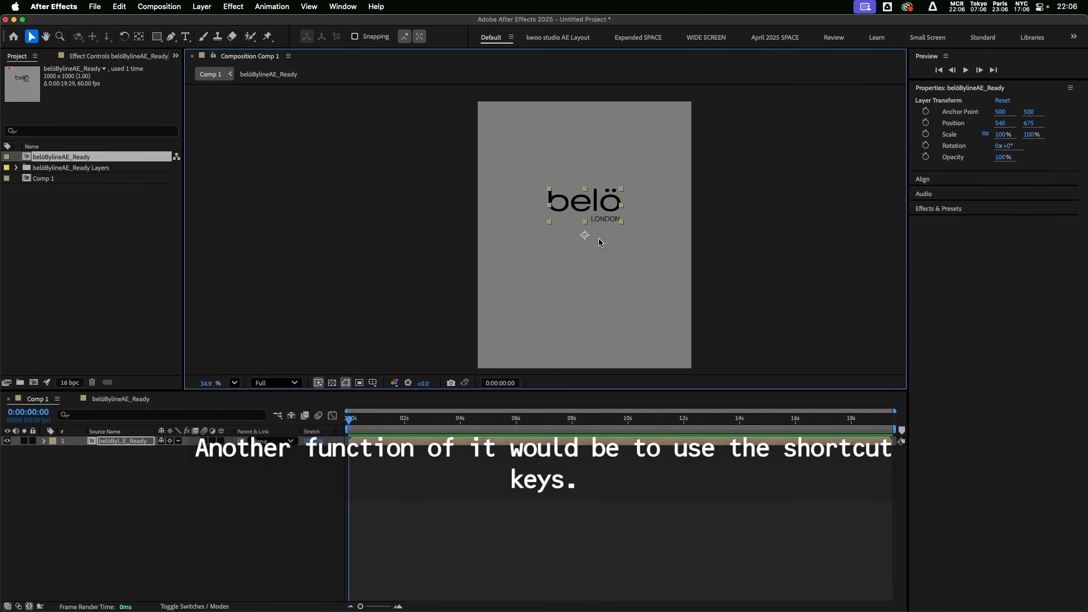
Step: Center the nested logo layer's anchor point on the logo in Comp 1, at about 500.1, 348.4, using the Pan Behind tool
key("y")
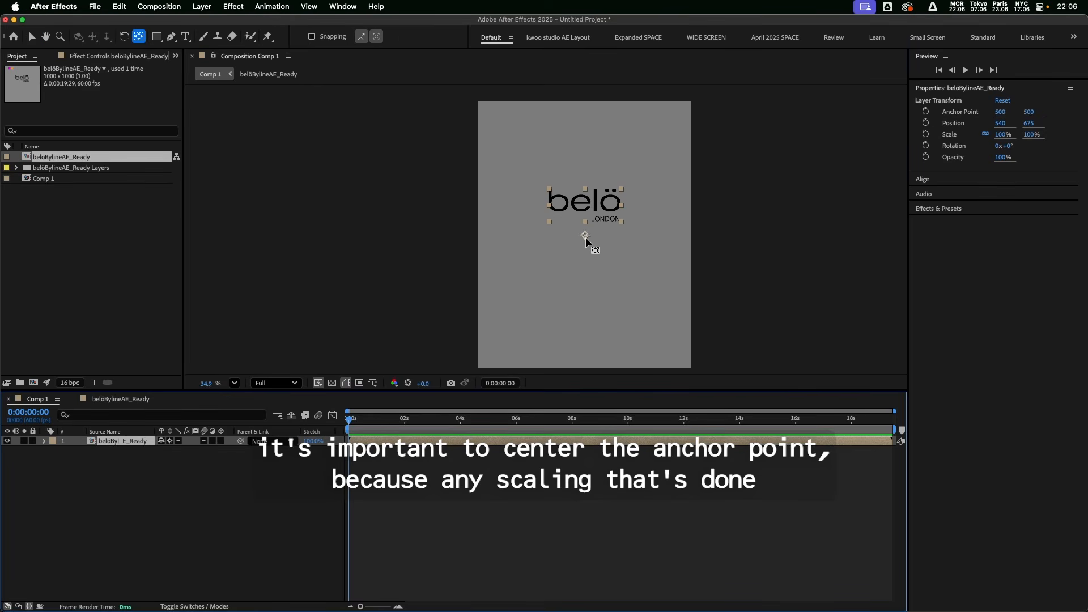
left_click_drag(586, 237, 585, 205)
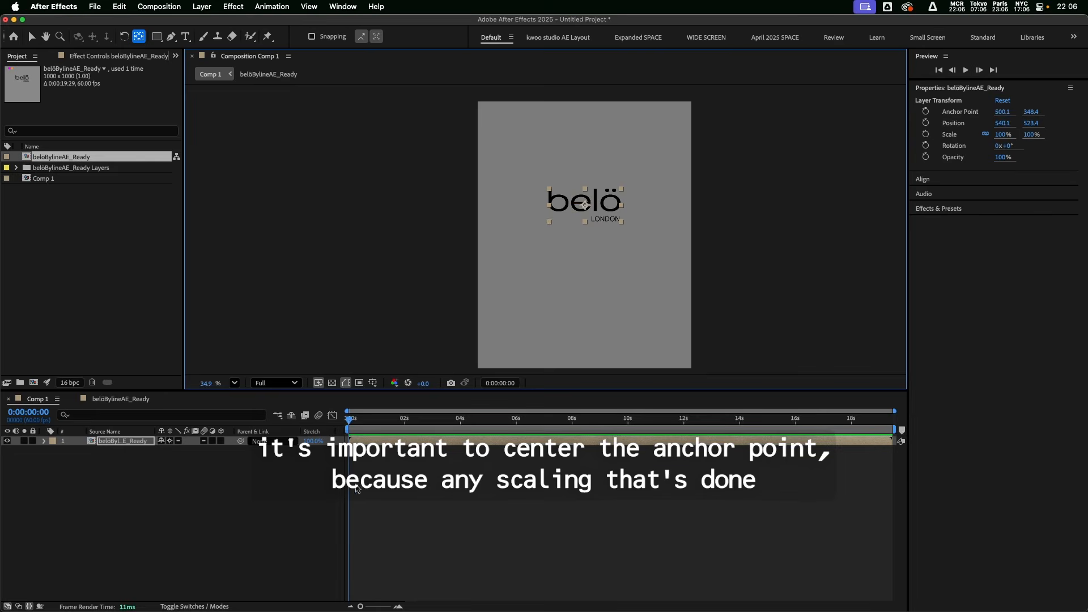
key("v")
left_click(374, 492)
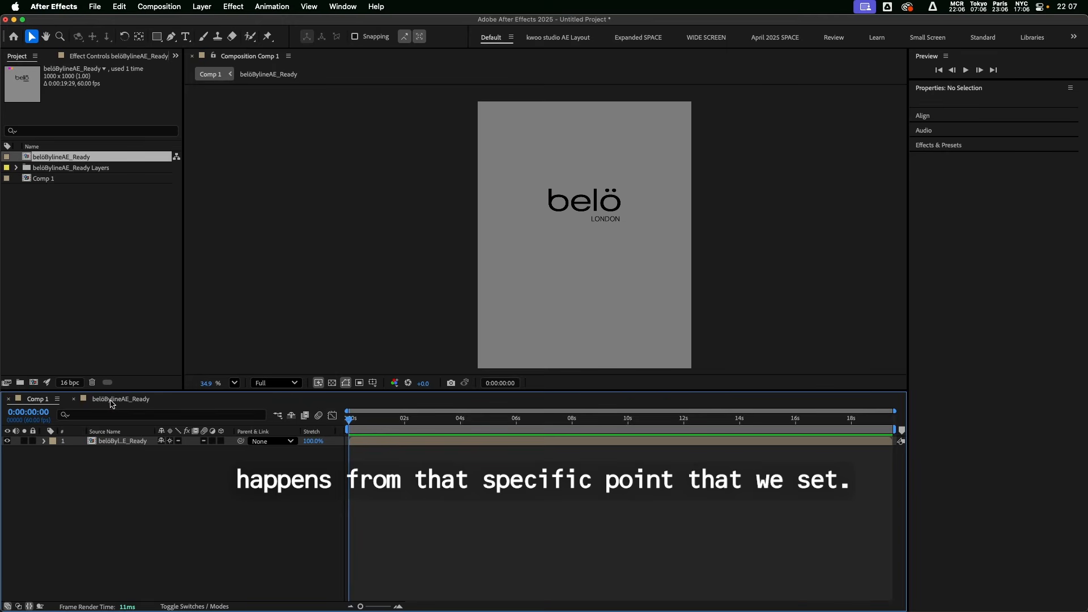
Step: Reveal the nested logo layer's Position property and move the layer to about 573.1, 605.4
left_click(111, 441)
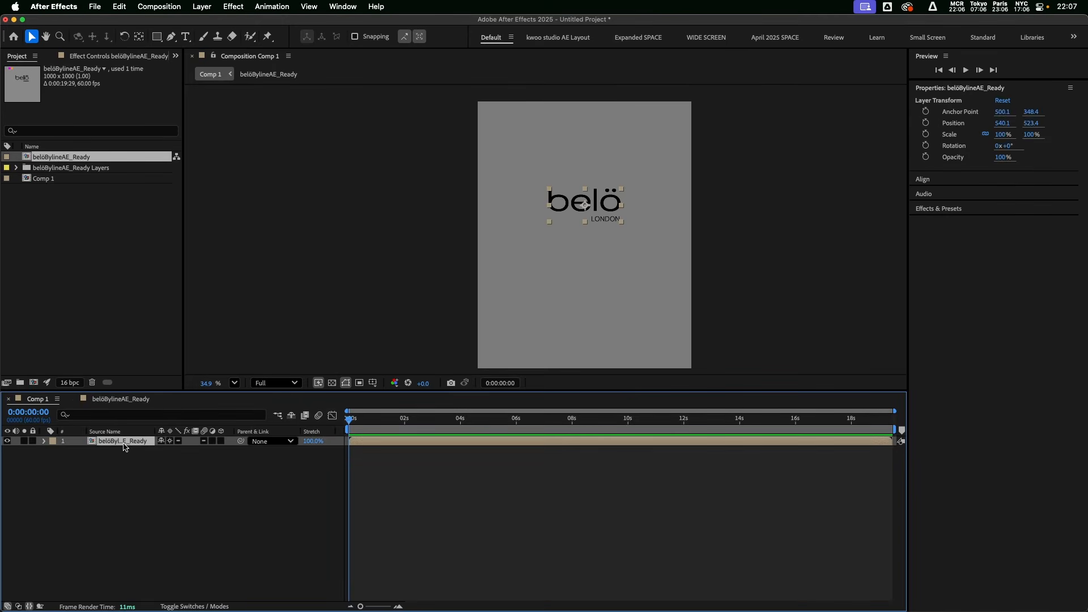
key("p")
mouse_move(164, 452)
left_mouse_down()
mouse_move(127, 451)
mouse_move(181, 454)
left_mouse_up()
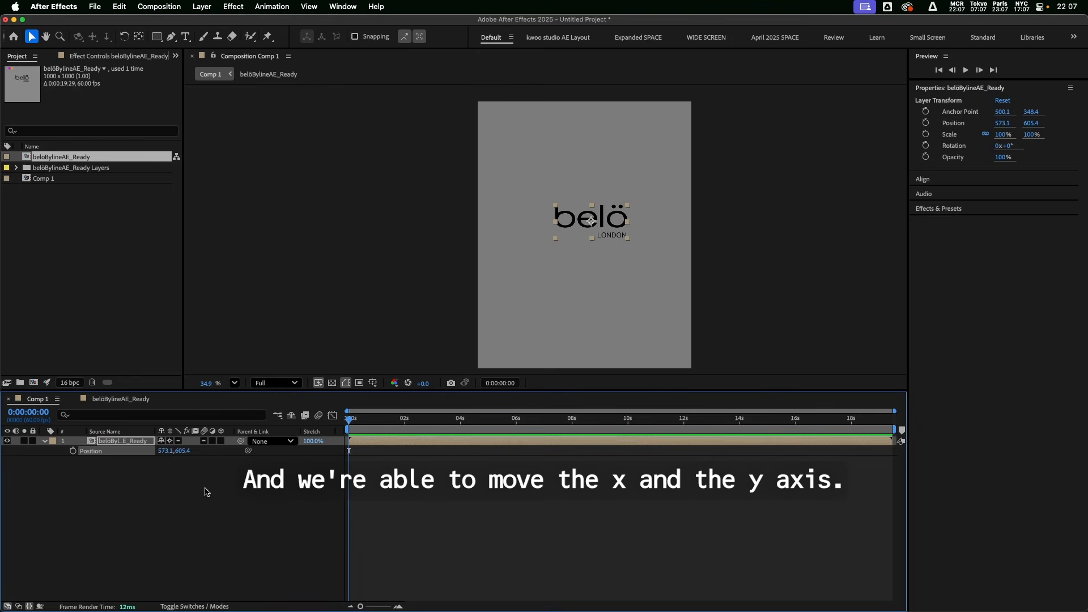
left_click(374, 498)
Step: Center the logo in the frame at about 547.1, 679.5 using the Title/Action Safe overlay, and hide the overlay again
left_click(373, 384)
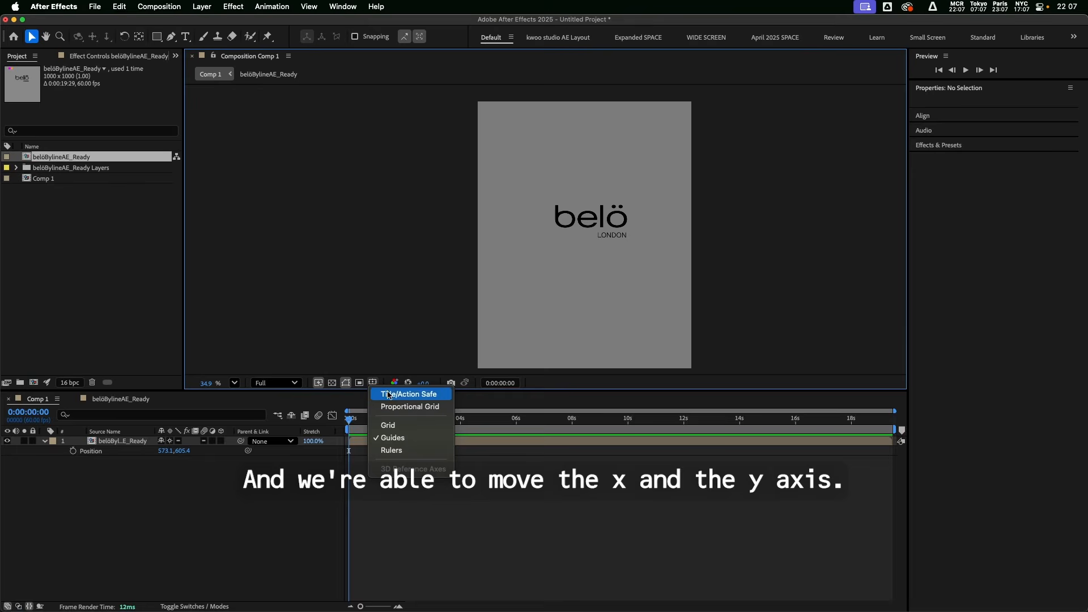
left_click(400, 395)
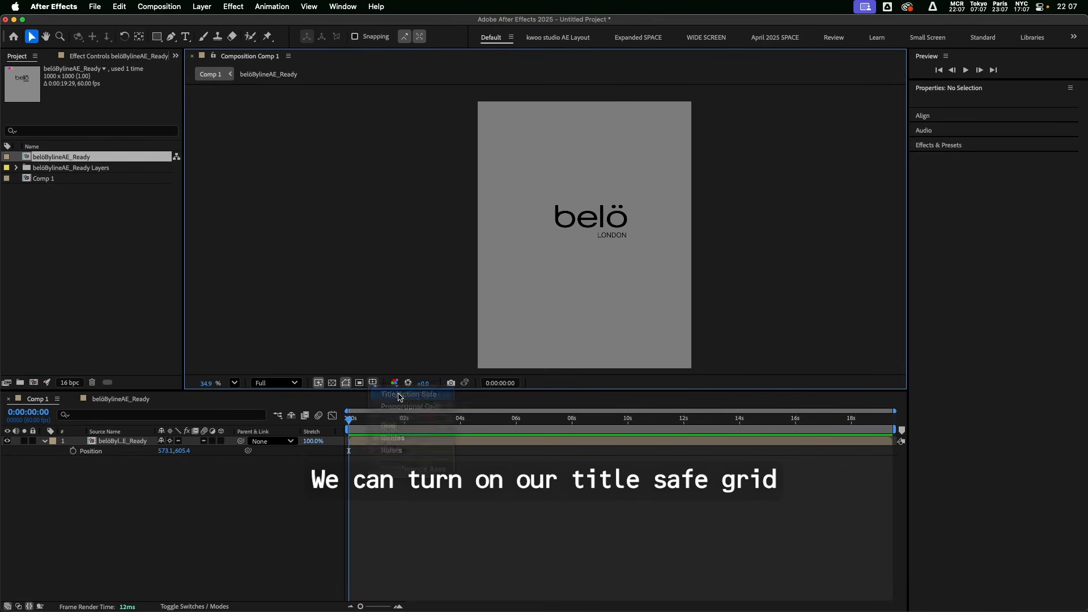
left_click(110, 442)
left_click_drag(168, 452, 200, 452)
left_click(211, 561)
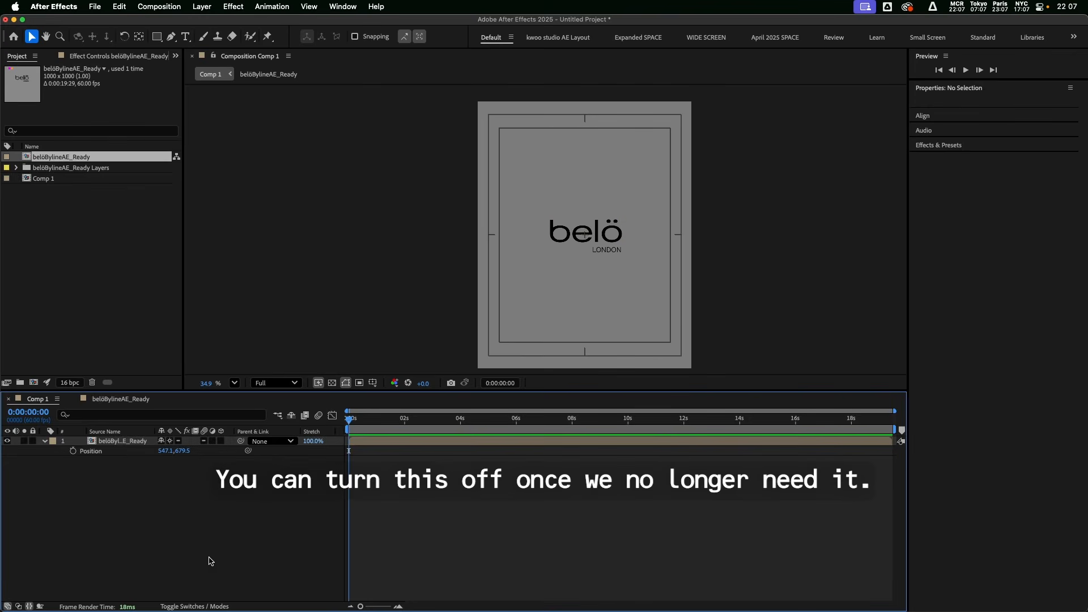
left_click(373, 383)
left_click(399, 391)
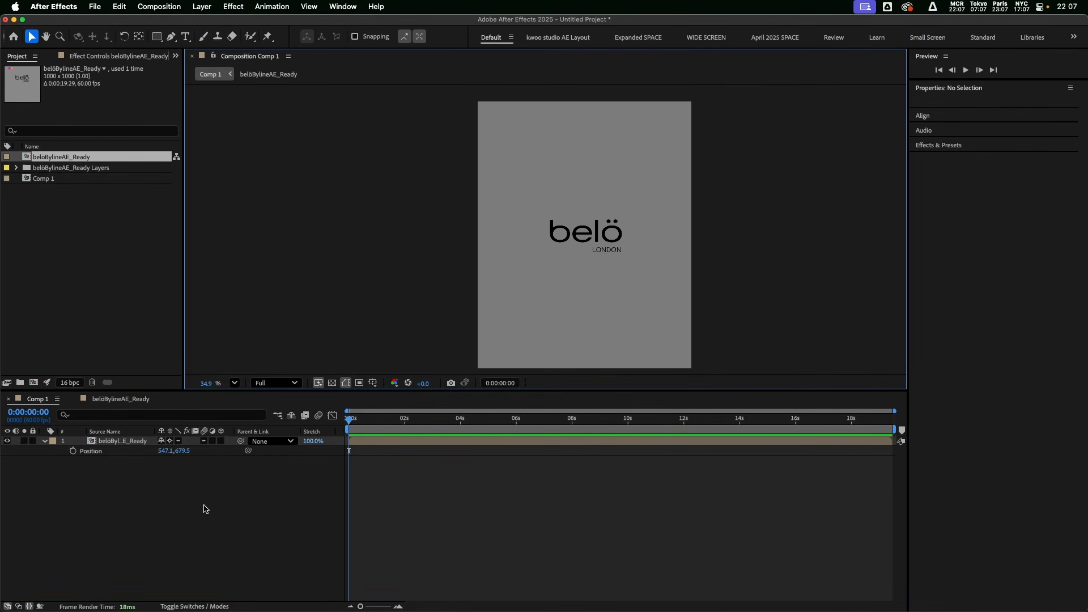
Step: Keyframe the logo layer's Scale at 100% at the start of Comp 1 and at 200% at 0:00:01:59
left_click(118, 442)
key("s")
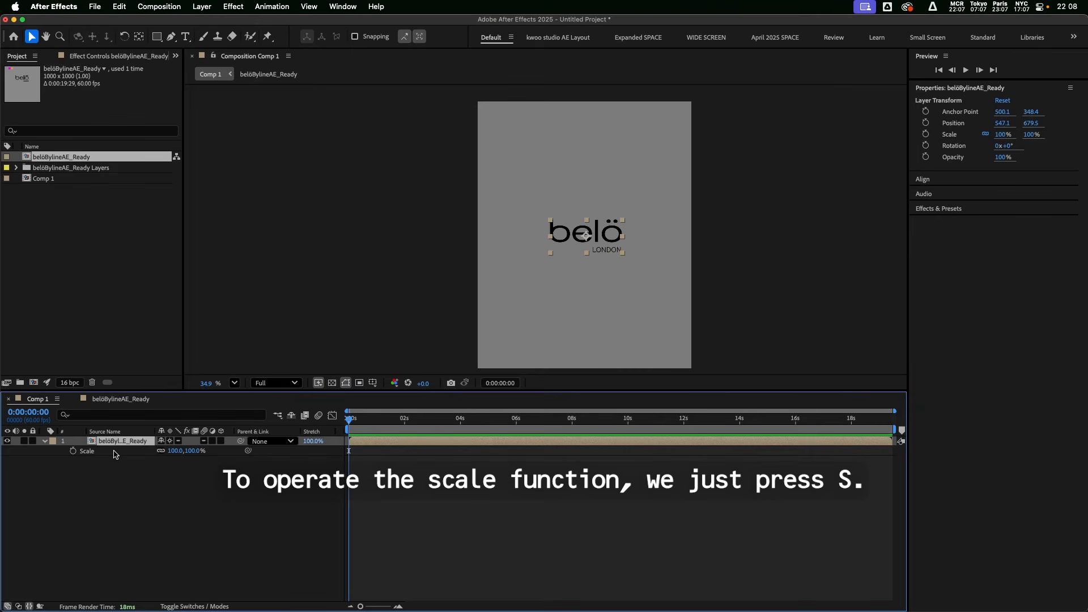
left_click(72, 451)
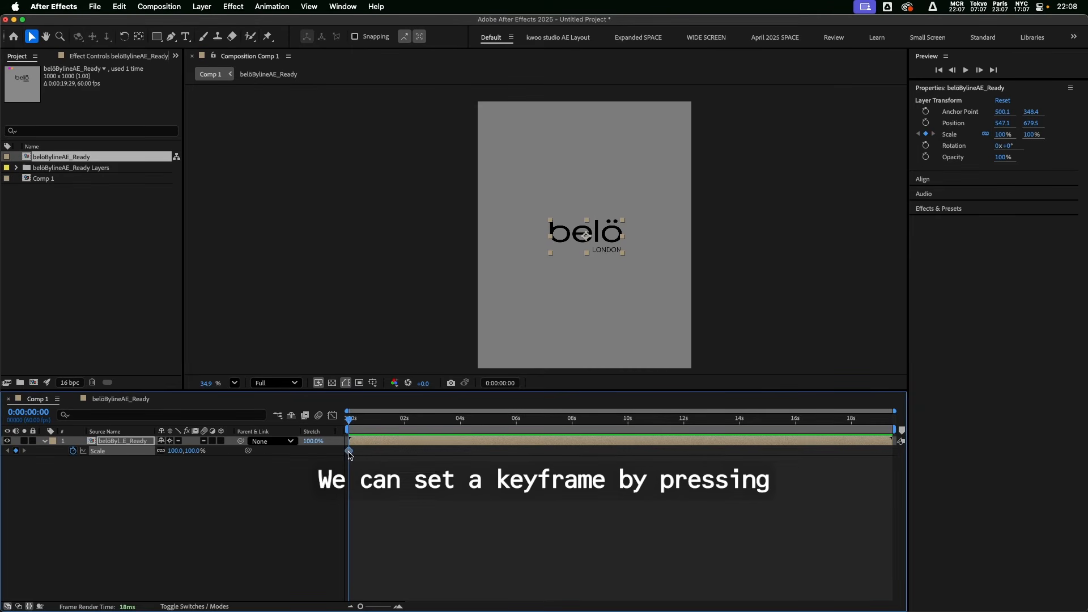
left_click_drag(349, 420, 404, 421)
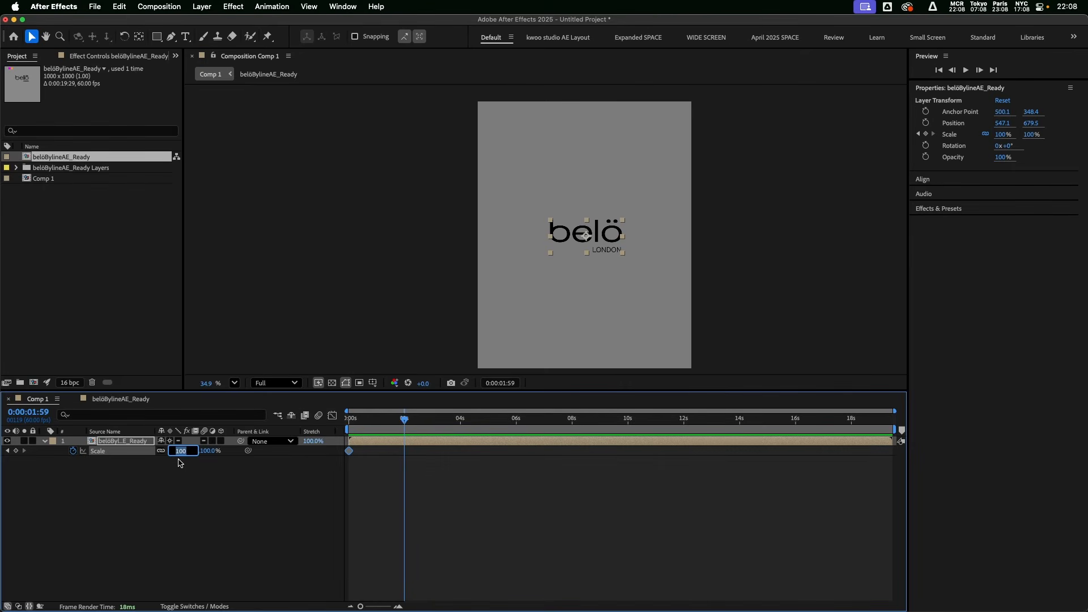
type("200")
key("Return")
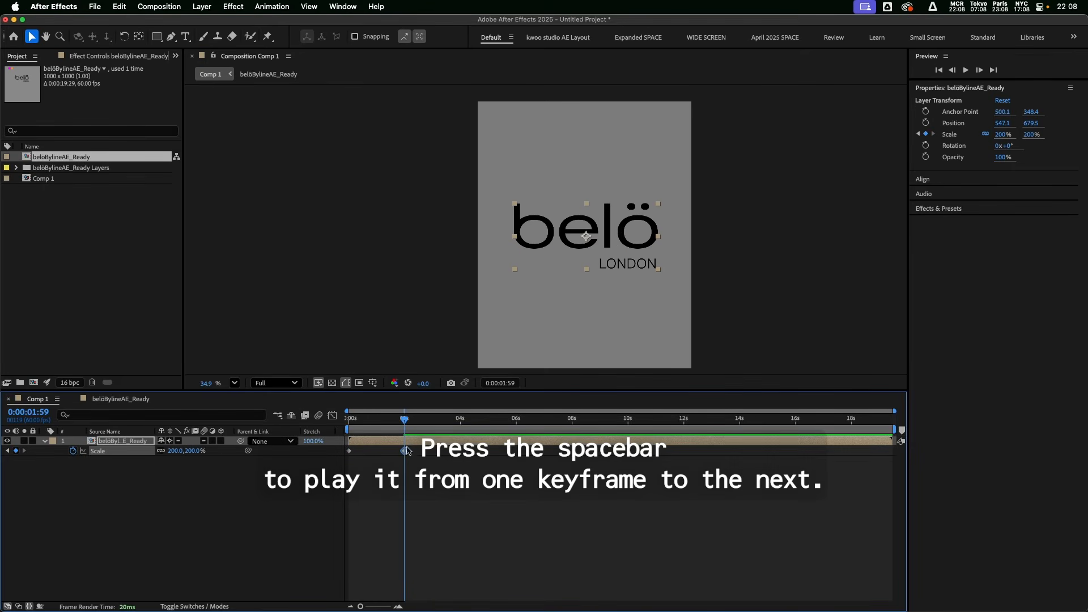
Step: Preview the logo's scale-up animation from the start of Comp 1
key("Home")
left_click(298, 503)
key("space")
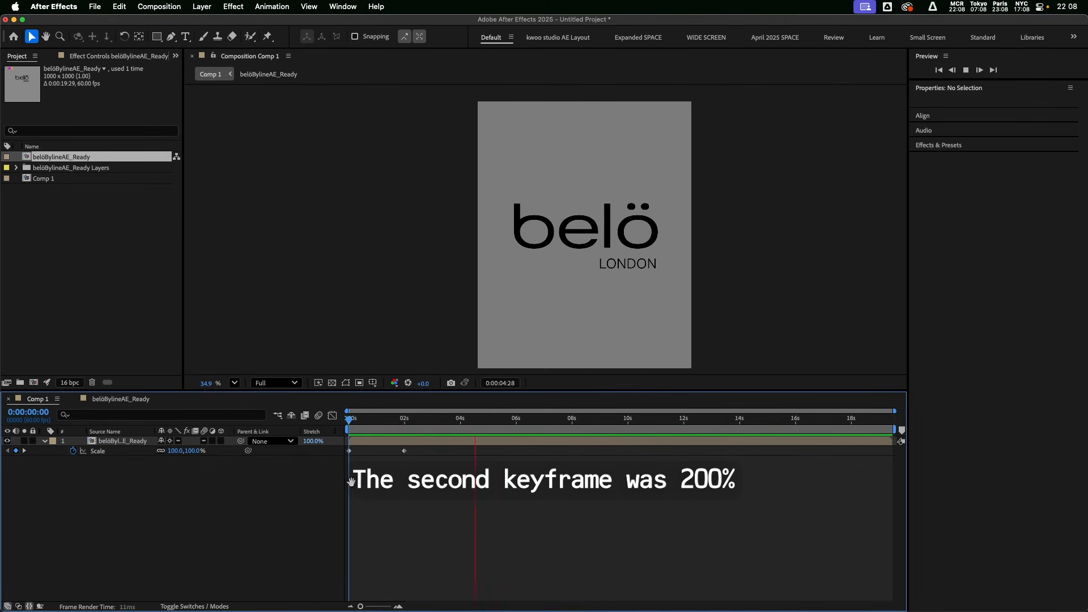
key("space")
Step: Copy the logo layer's first Scale keyframe and paste it at 0:00:04:00
left_click_drag(400, 422, 462, 424)
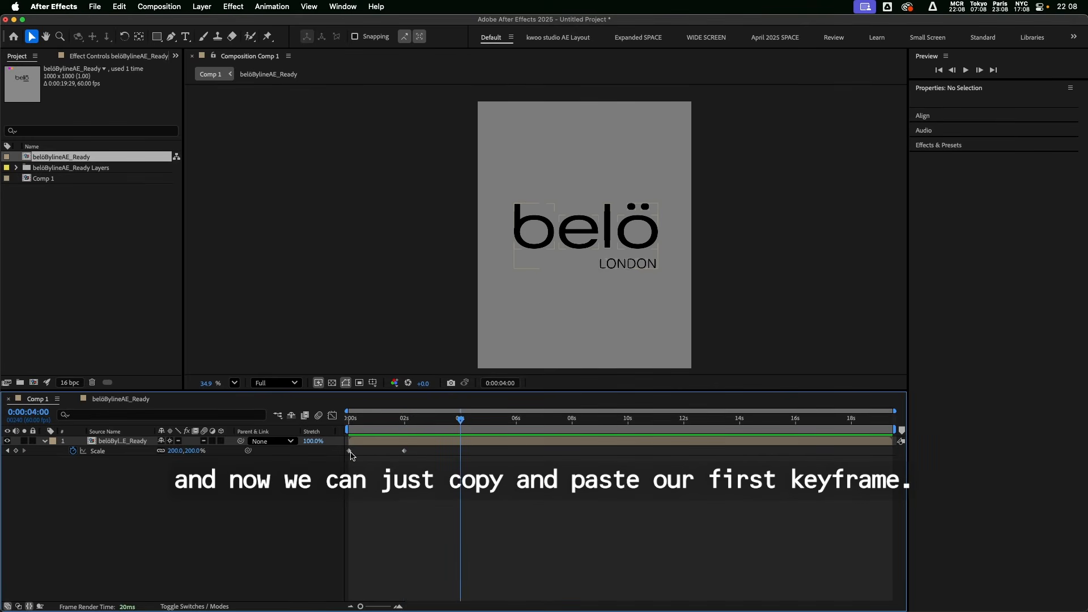
left_click(349, 451)
key("super+v")
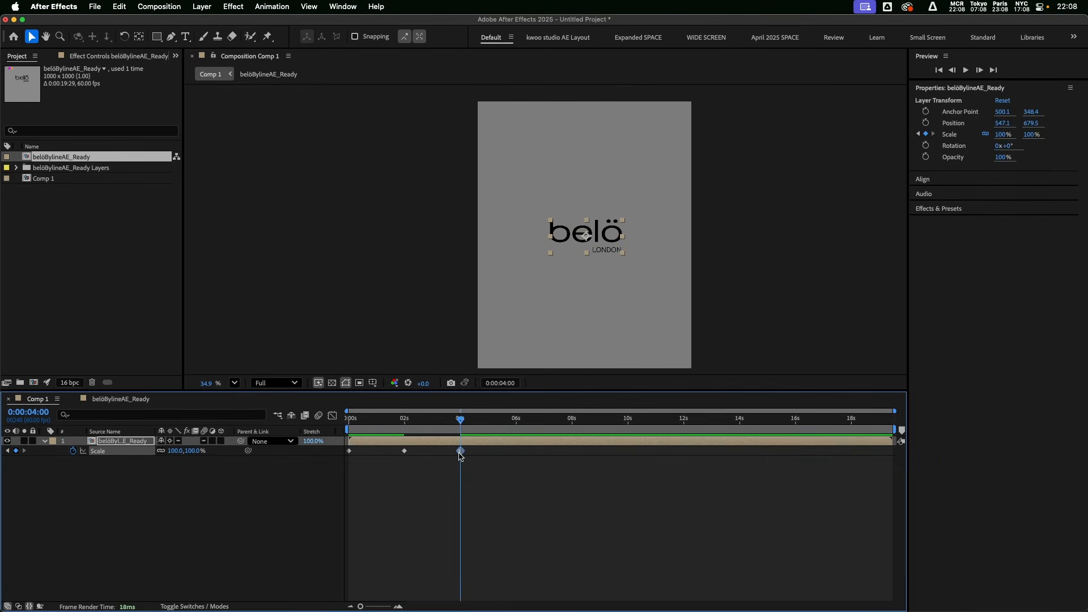
key("super+z")
right_click(350, 452)
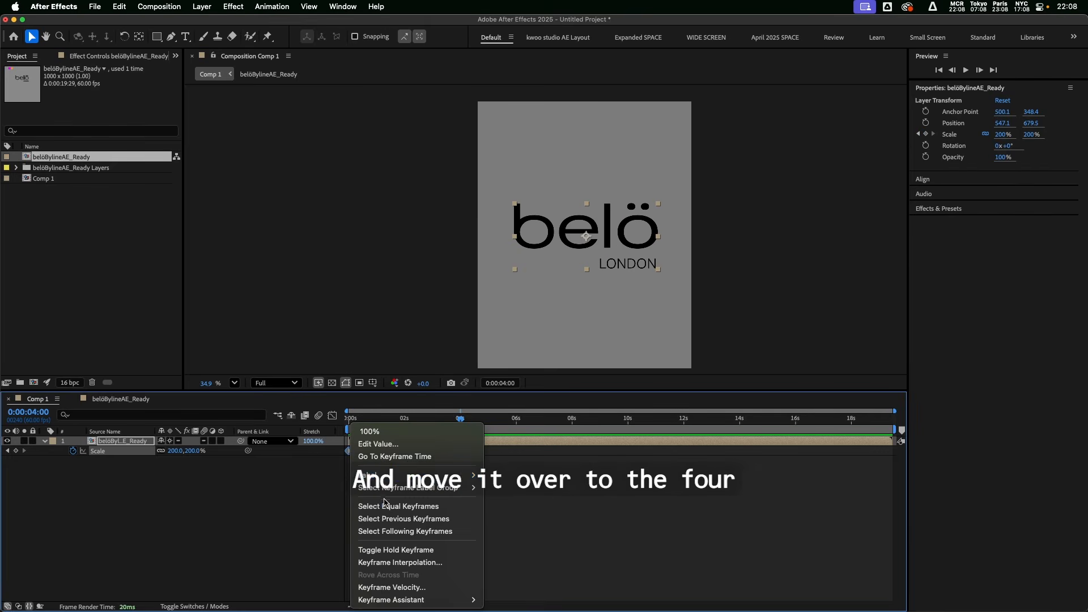
left_click(547, 520)
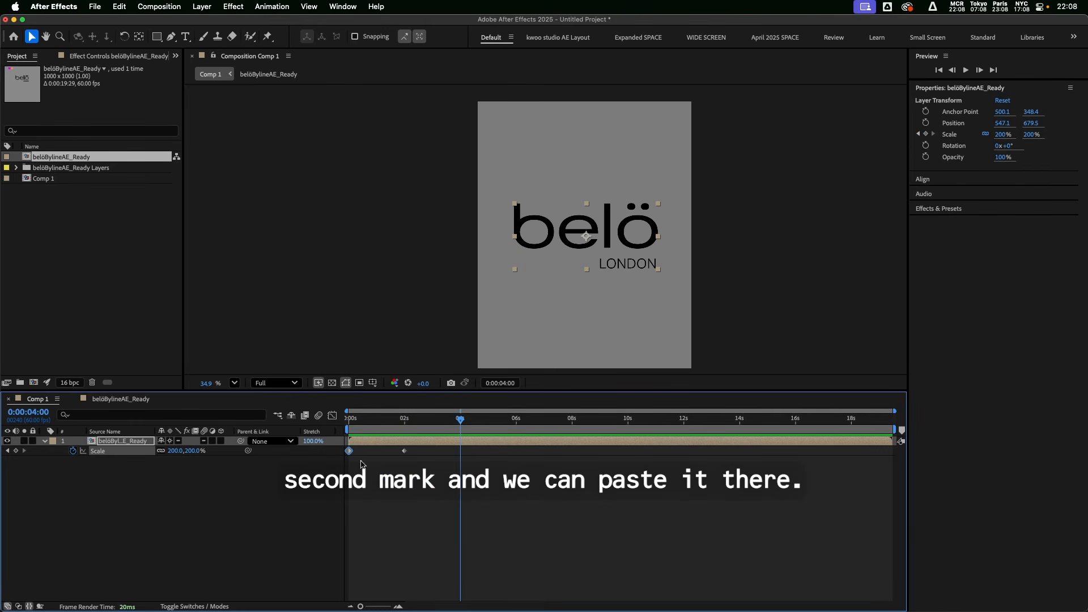
left_click(119, 7)
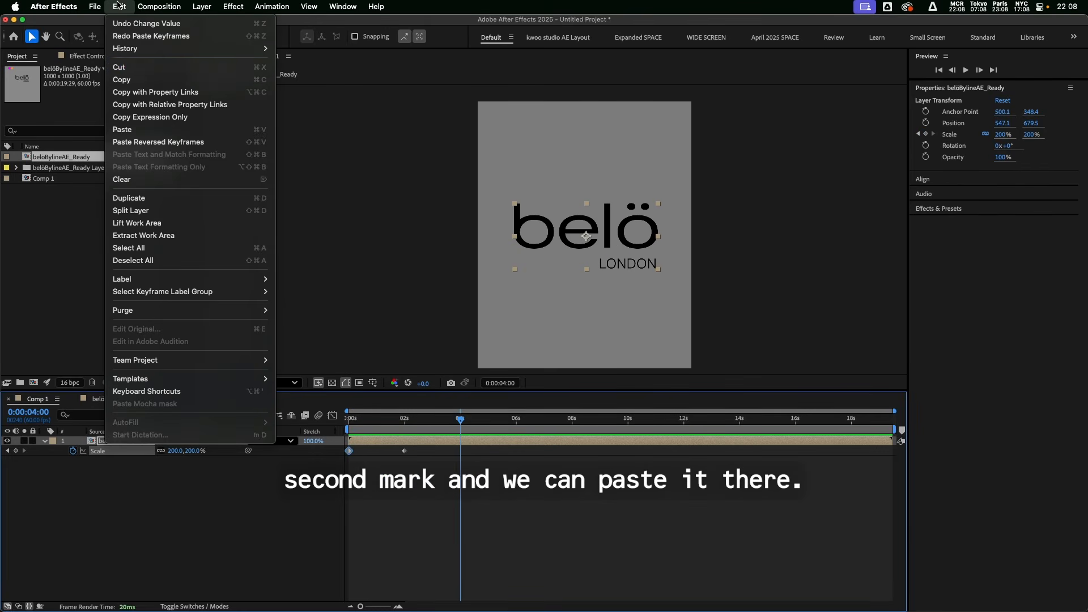
left_click(125, 82)
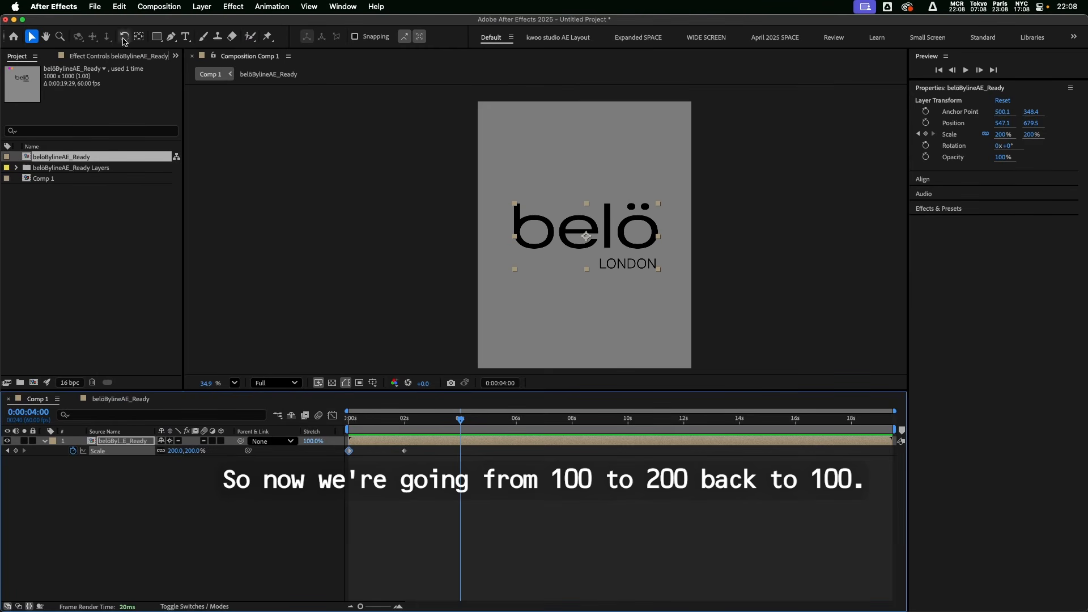
left_click(119, 6)
left_click(122, 132)
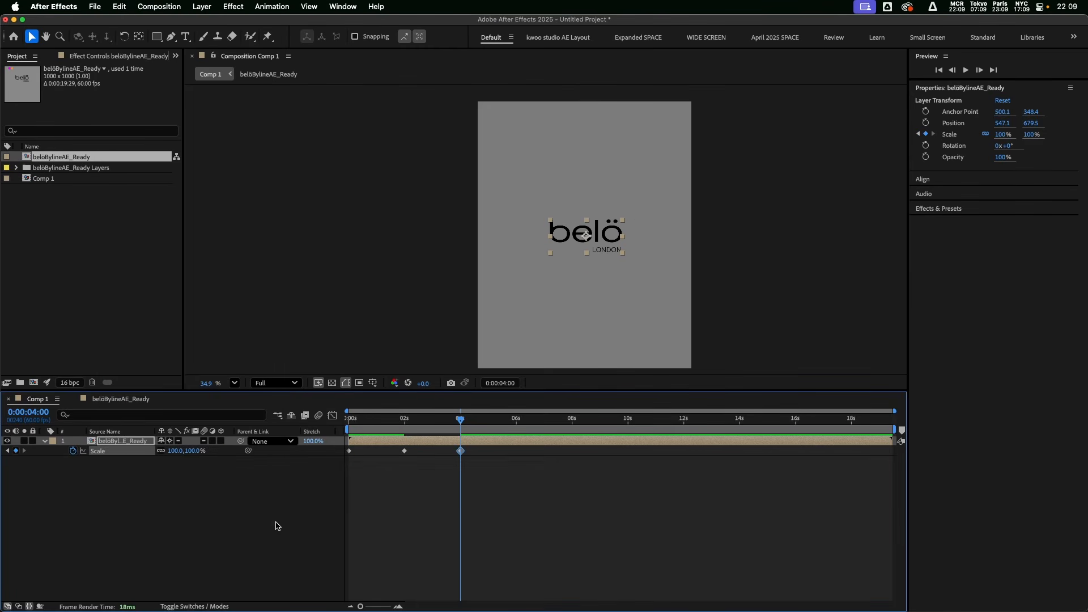
Step: Preview the complete scale-up and scale-down animation from the beginning
left_click_drag(460, 419, 347, 425)
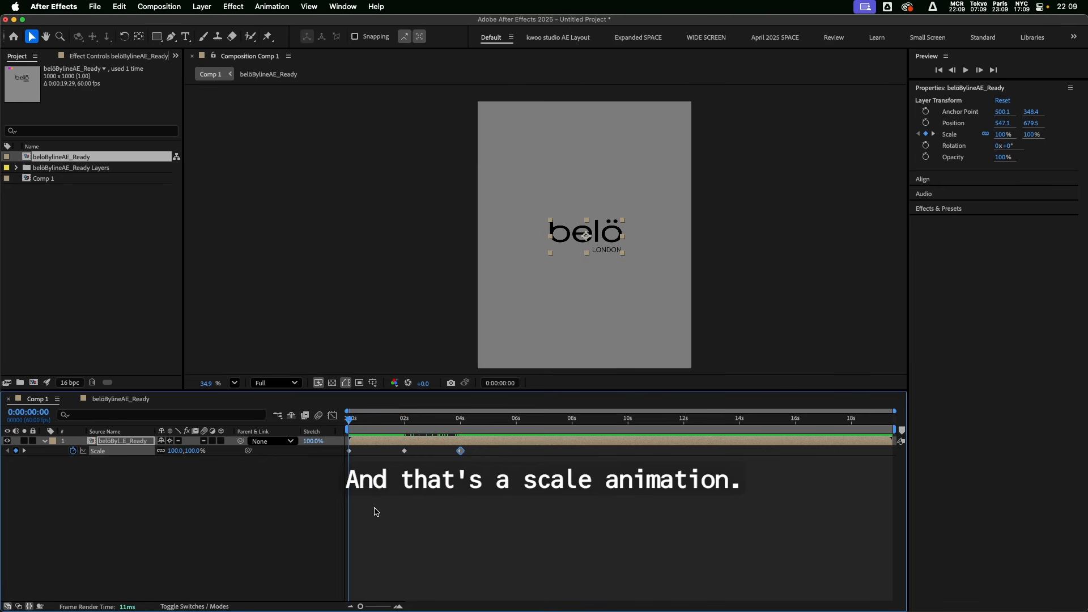
key("space")
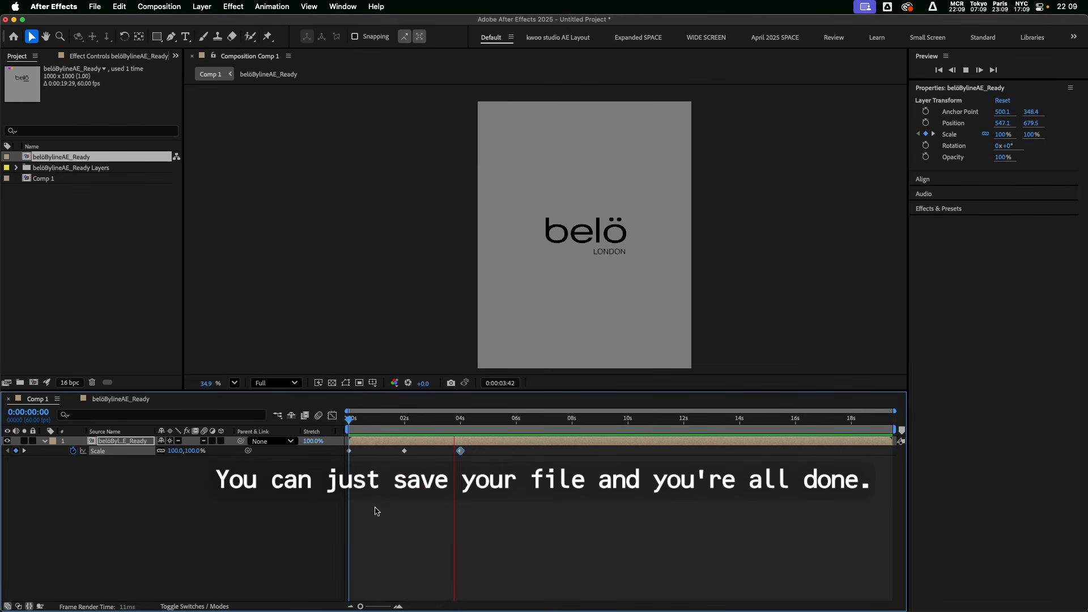
key("space")
left_click(216, 512)
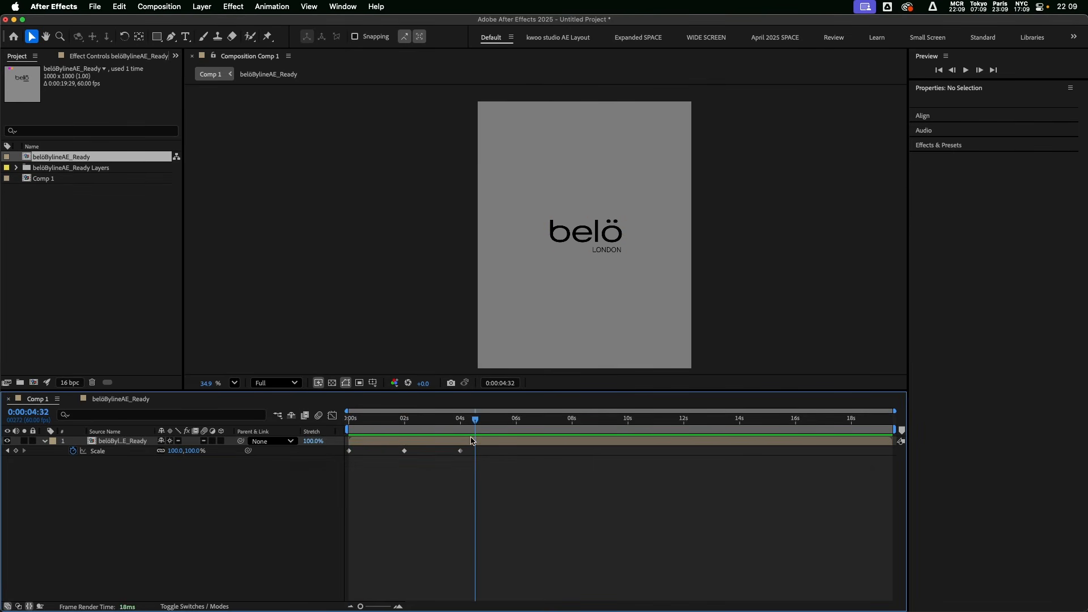
Step: In the belöBylineAE_Ready composition, reveal the Position properties of the B and E layers and try shifting each letter
left_click(95, 7)
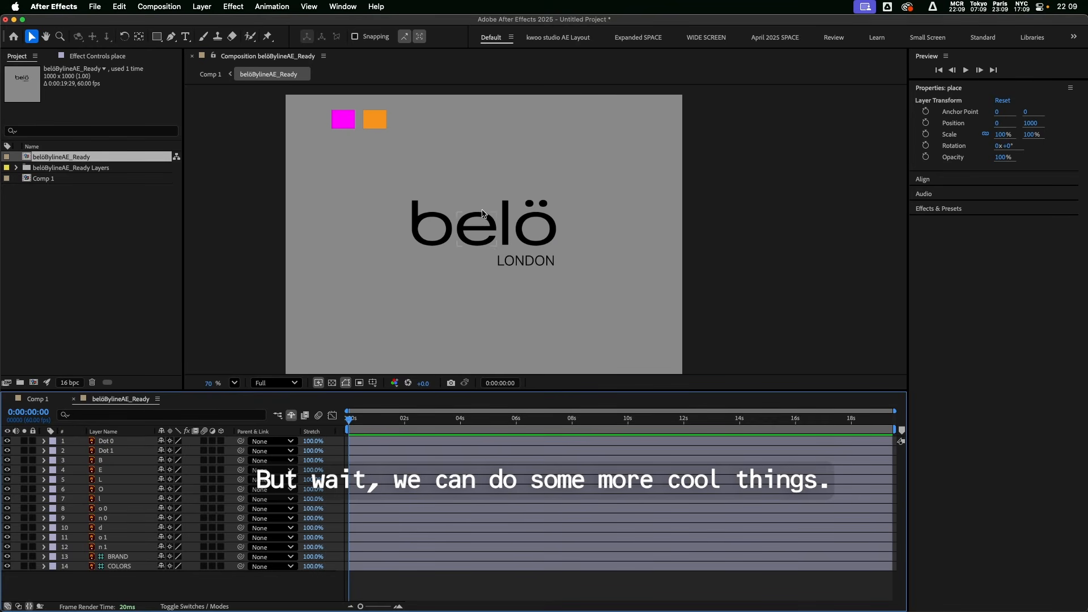
left_click(114, 460)
key("p")
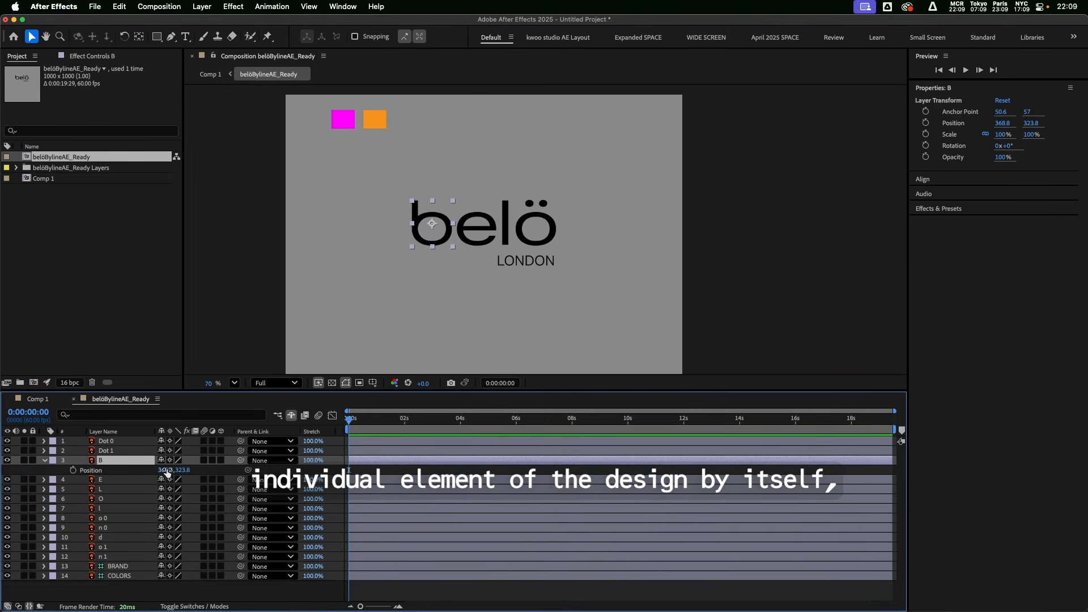
mouse_move(165, 470)
left_mouse_down()
mouse_move(333, 466)
mouse_move(86, 467)
mouse_move(163, 466)
left_mouse_up()
left_click(113, 480)
key("p")
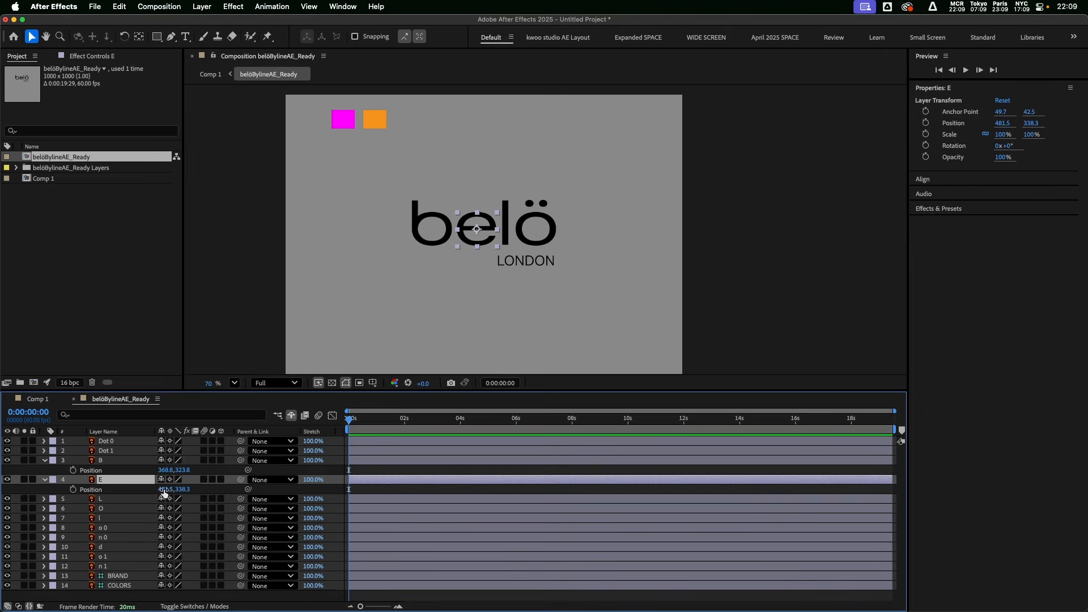
left_click_drag(180, 490, 141, 539)
key("super+z")
Step: Reveal the Position properties of the L, O and Dot 0 layers
left_click(101, 499)
key("p")
left_click(101, 518)
key("p")
left_click(114, 442)
key("p")
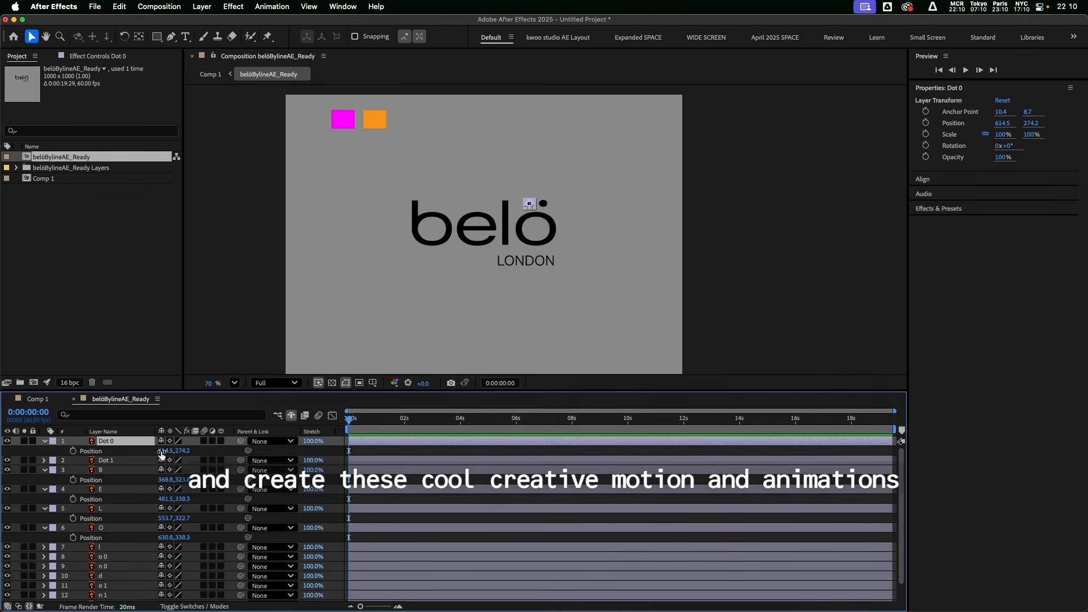
Step: Try shifting the Dot 0 layer, undo it, and reveal the Position property of the Dot 1 layer
left_click_drag(180, 451, 236, 470)
left_click(157, 461)
key("p")
key("super+z")
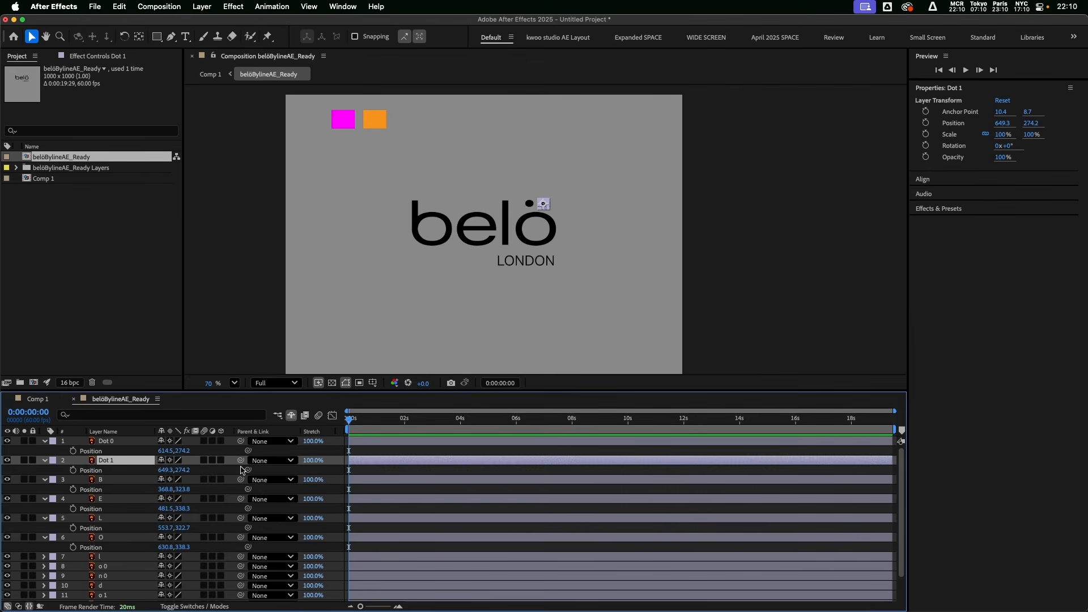
Step: Examine the layer controls shown around the O and the two dots above it in the composition view
left_click(193, 7)
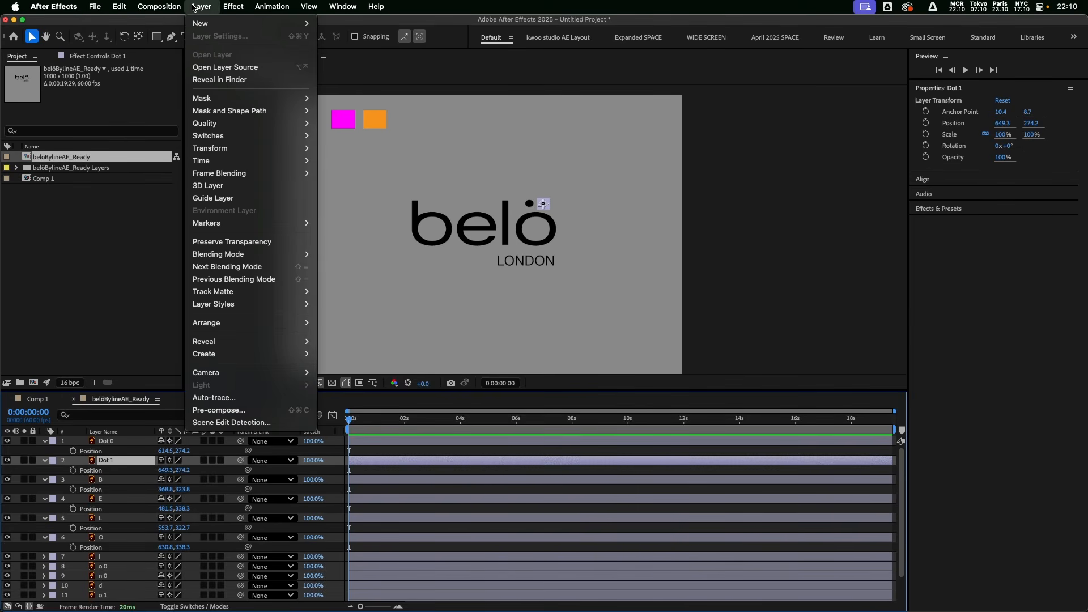
mouse_move(308, 5)
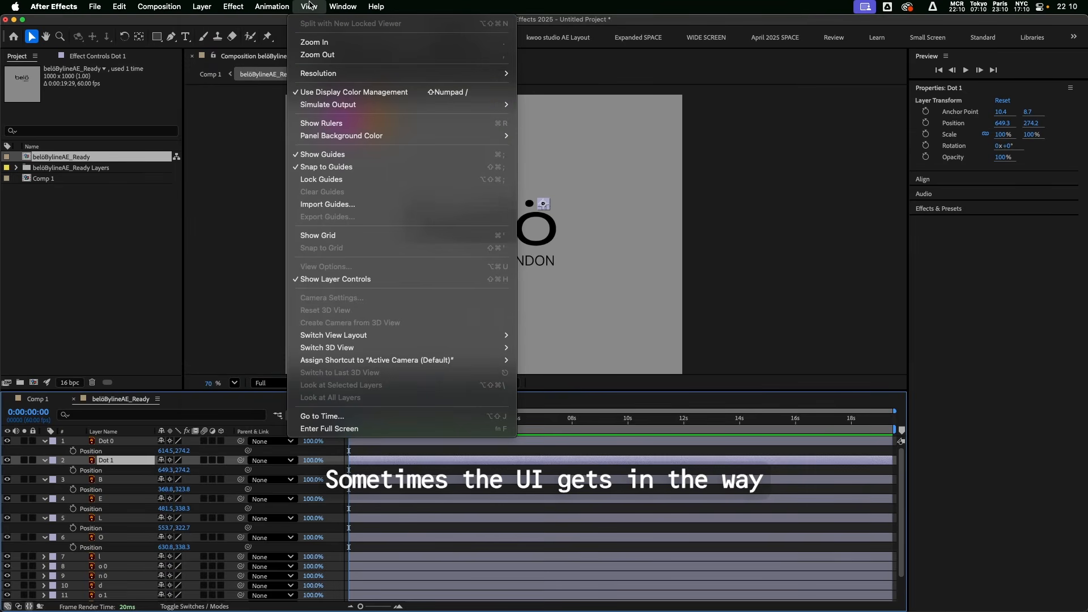
left_click(359, 280)
scroll(549, 301, "up", 5)
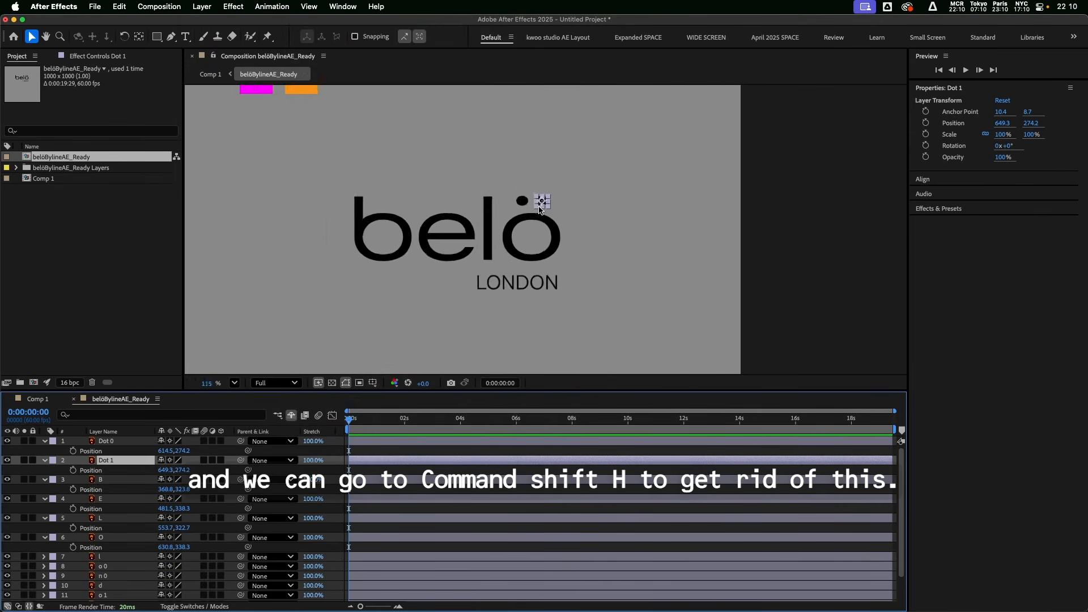
left_click(608, 266)
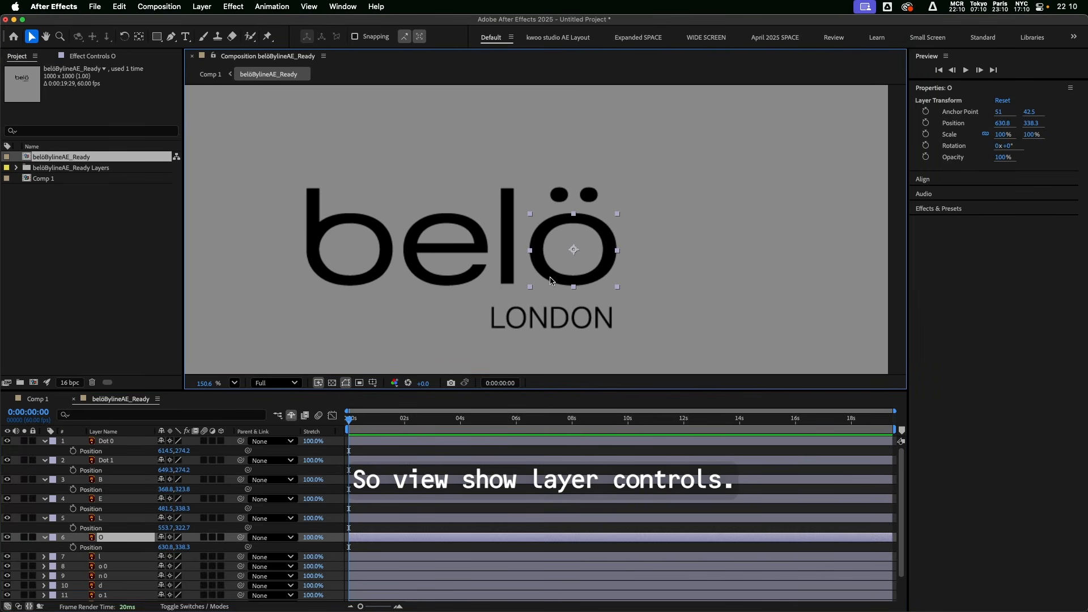
left_click(589, 196)
left_click(560, 194)
left_click(589, 196)
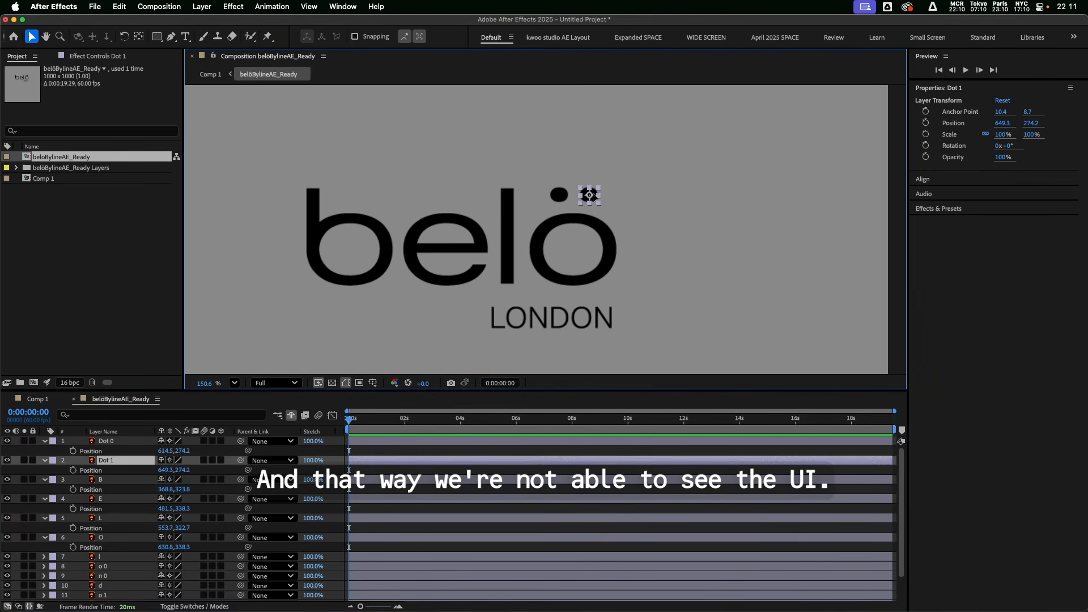
Step: Turn off Show Layer Controls while trying to shift the Dot 1 layer, and turn it back on
left_click(308, 6)
left_click(359, 278)
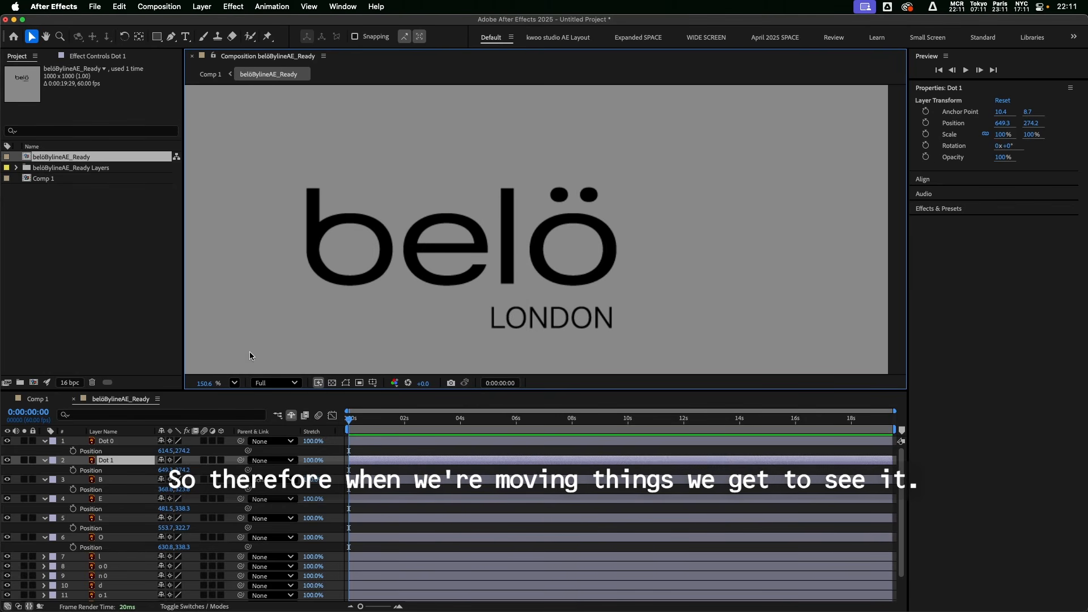
left_click_drag(183, 470, 272, 470)
key("super+z")
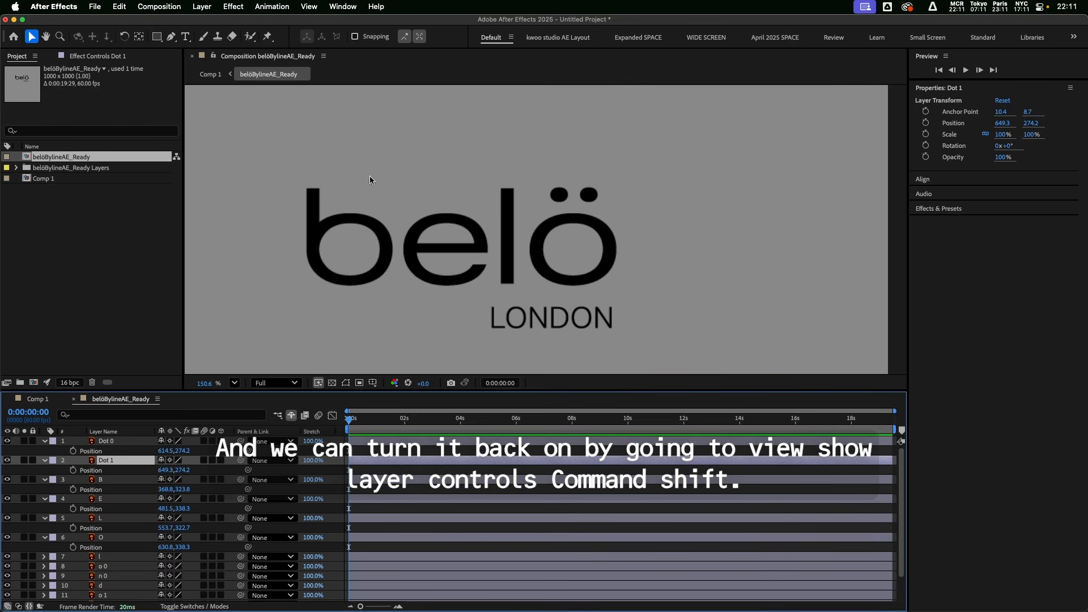
left_click(309, 6)
left_click(359, 278)
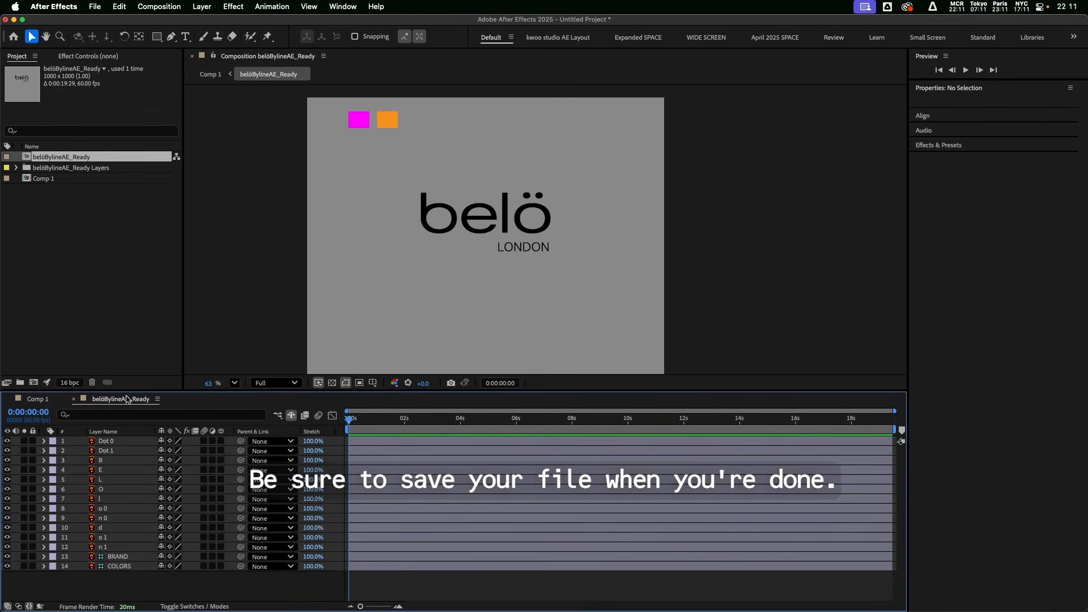
Step: Switch to Comp 1 and try to save the project
left_click(37, 398)
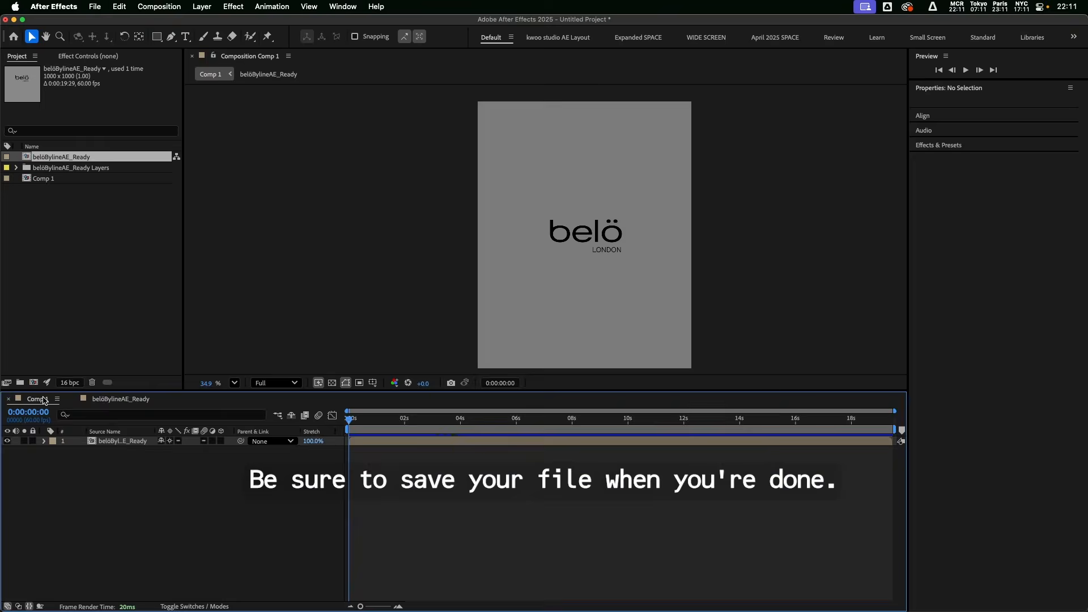
left_click(95, 6)
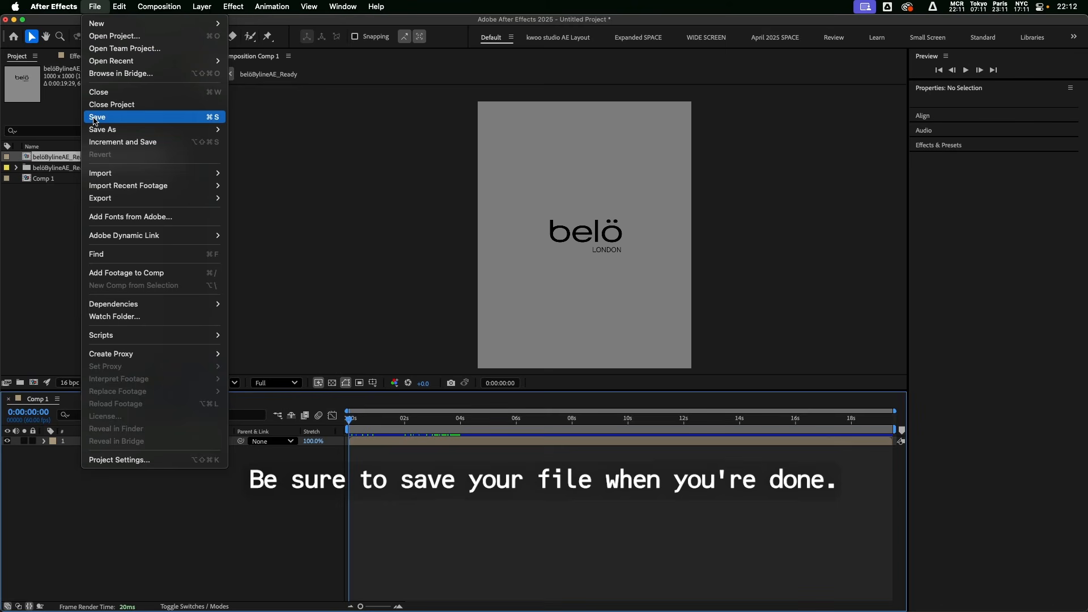
left_click(211, 118)
left_click(294, 383)
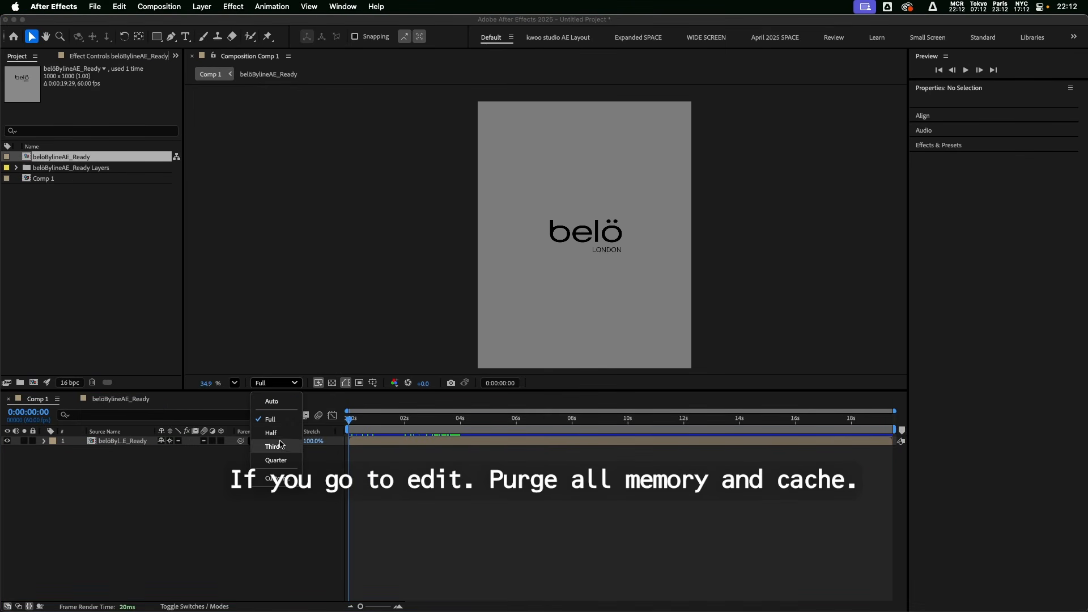
left_click(277, 383)
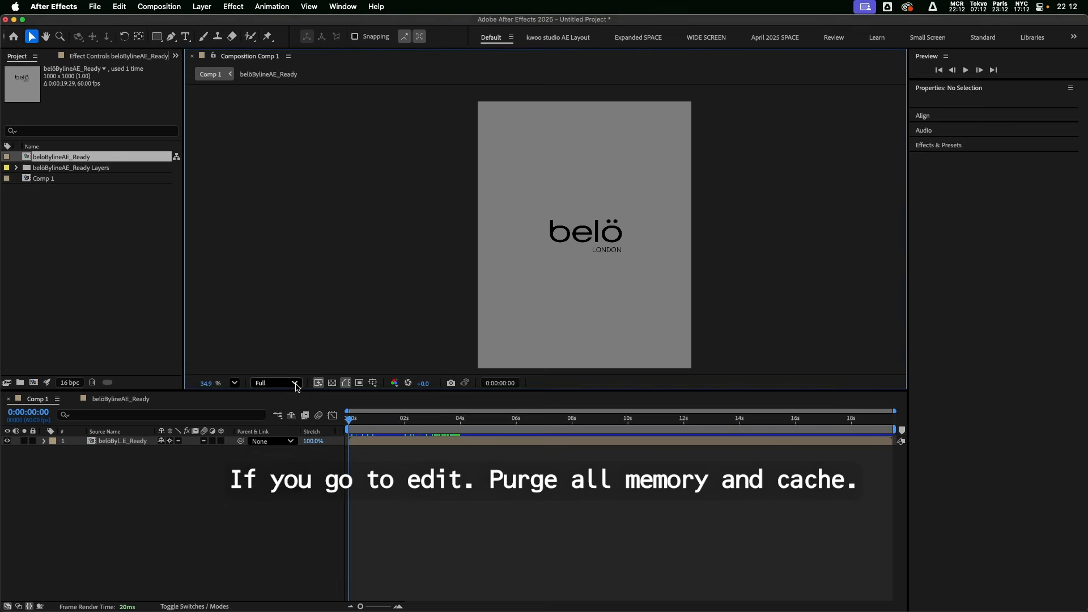
Step: Purge all memory and disk cache, confirming the deletion of the cached files
left_click(118, 6)
mouse_move(129, 313)
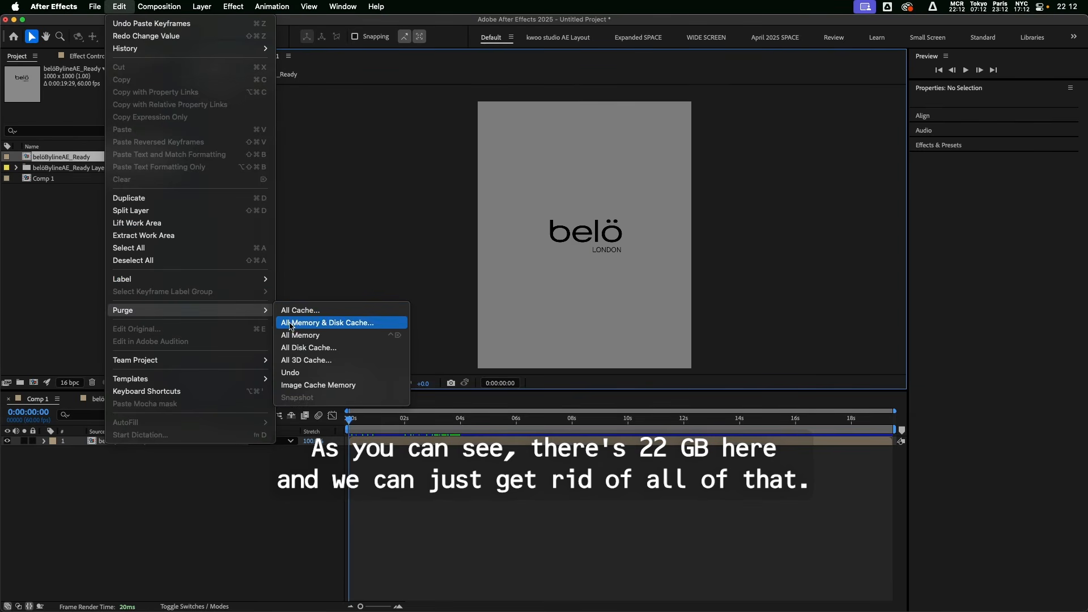
left_click(317, 322)
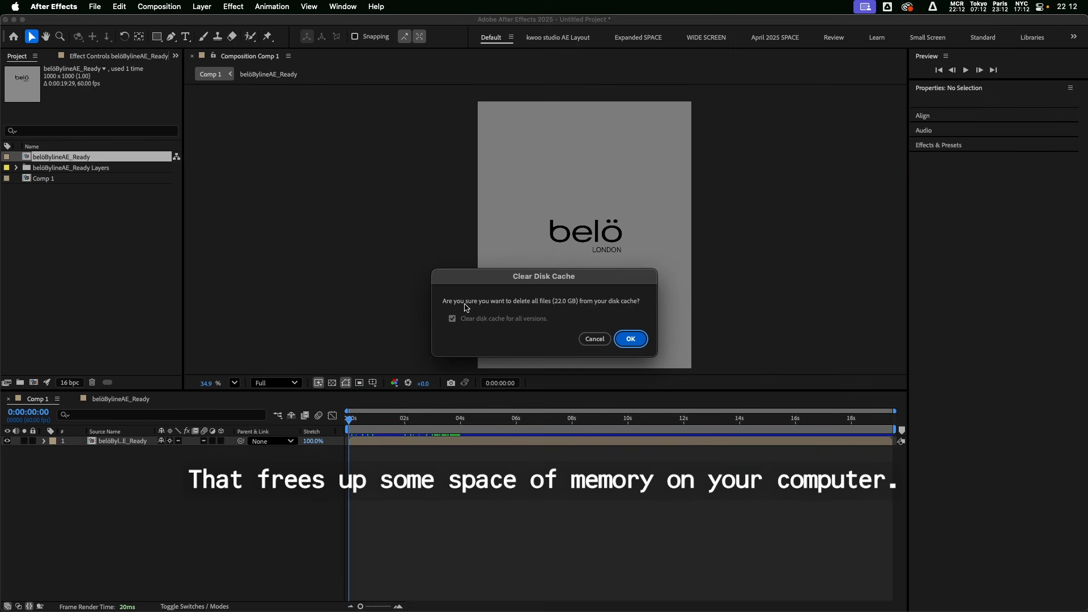
left_click(629, 338)
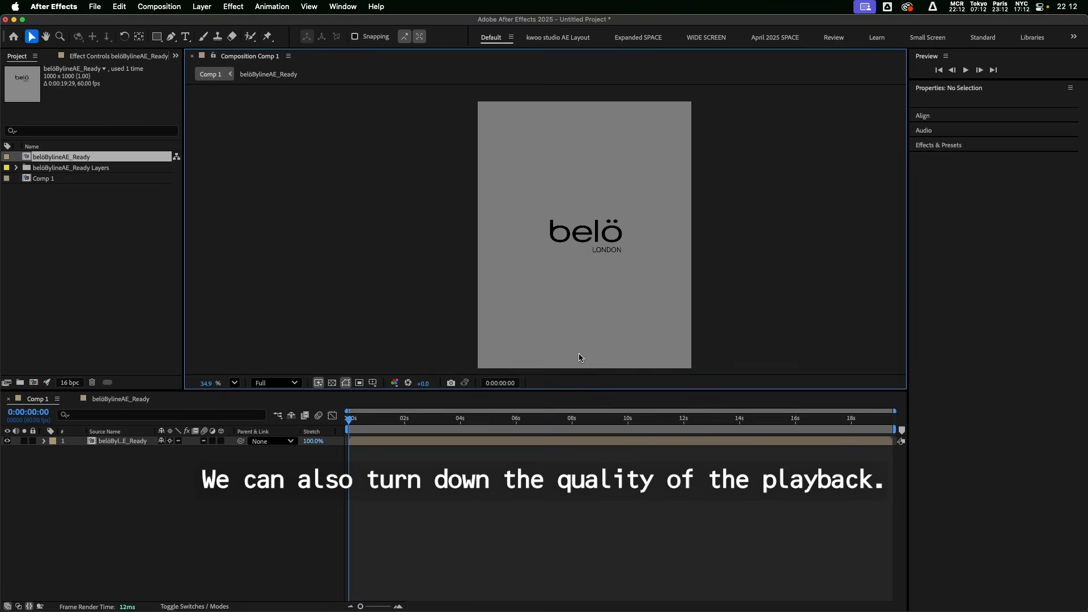
Step: Compare the logo in Comp 1 at Quarter and Full preview resolution, and return the resolution to Full
left_click(275, 383)
left_click(280, 456)
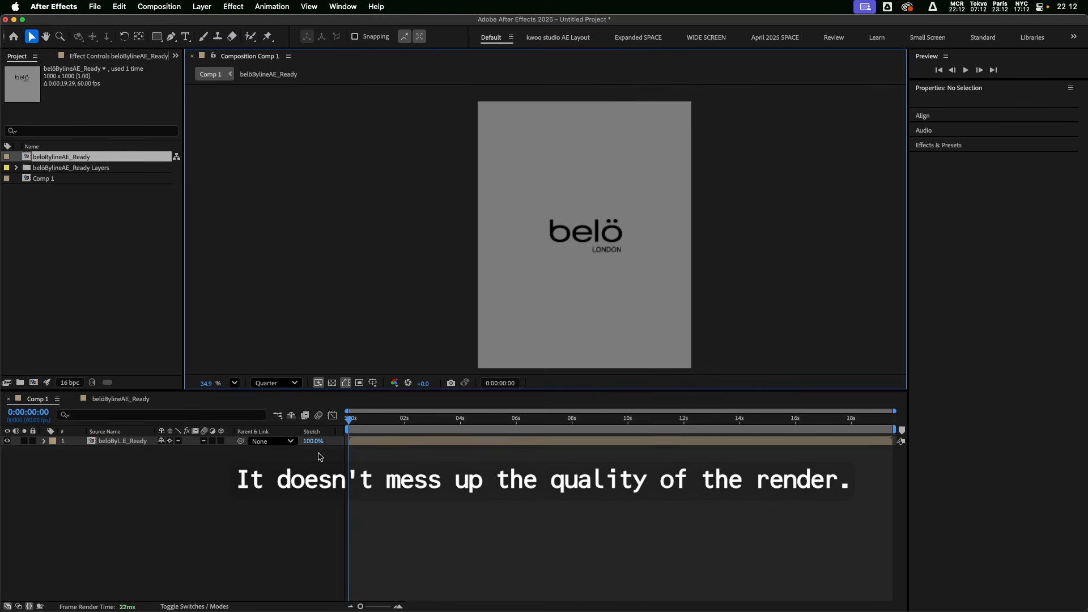
scroll(589, 238, "up", 8)
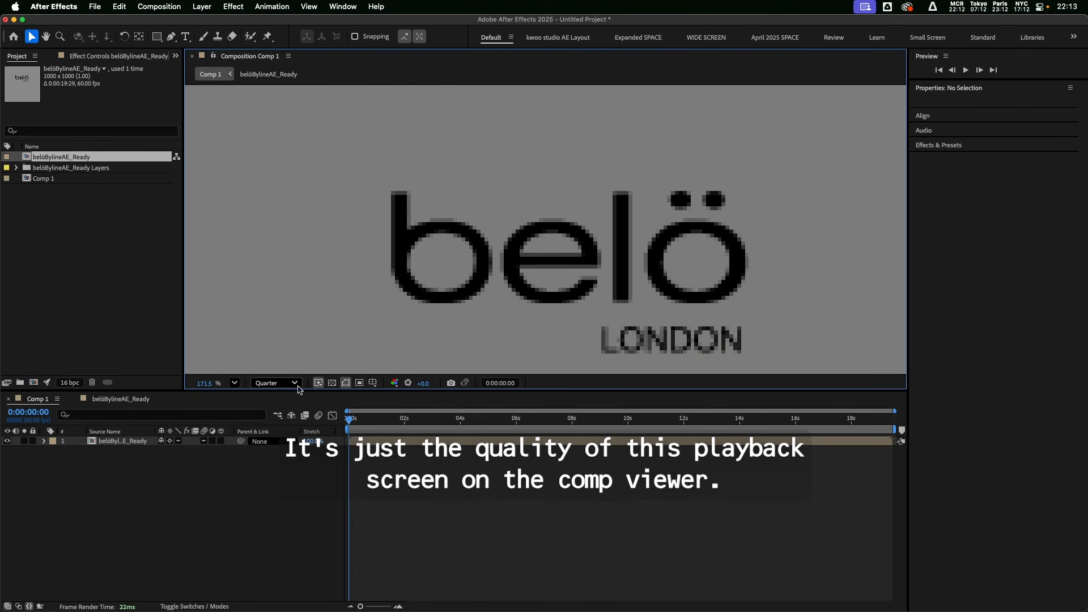
left_click(276, 383)
left_click(271, 420)
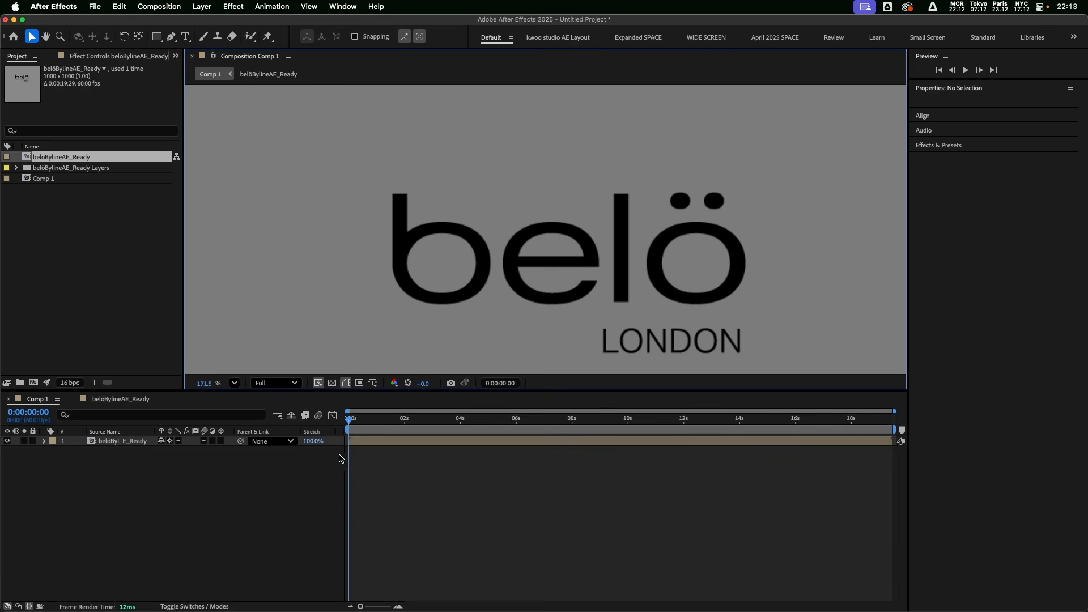
left_click(295, 383)
left_click(280, 456)
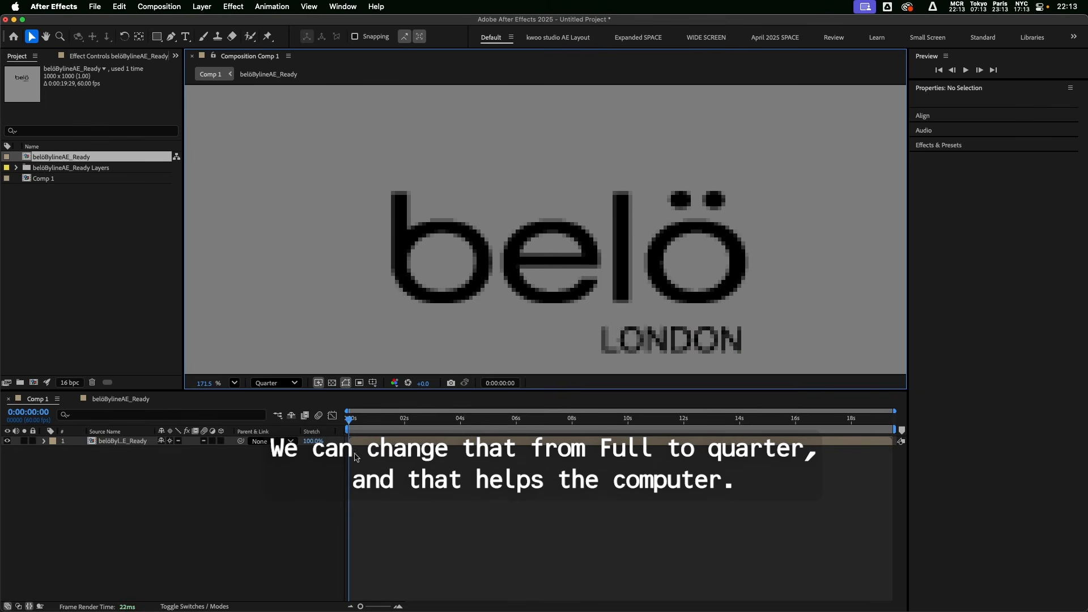
scroll(473, 271, "down", 5)
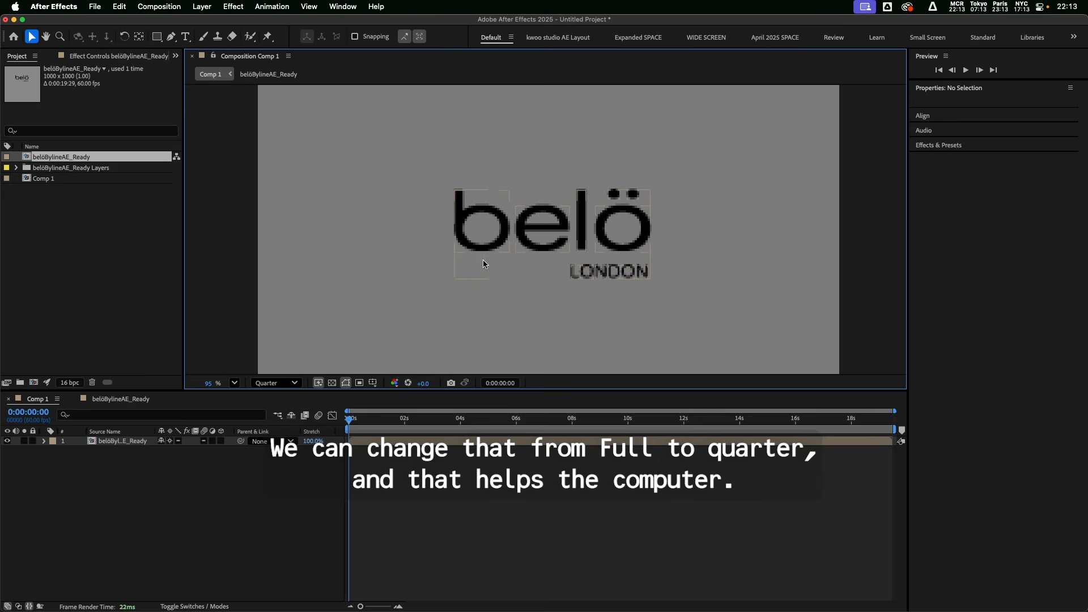
left_click(276, 383)
left_click(271, 420)
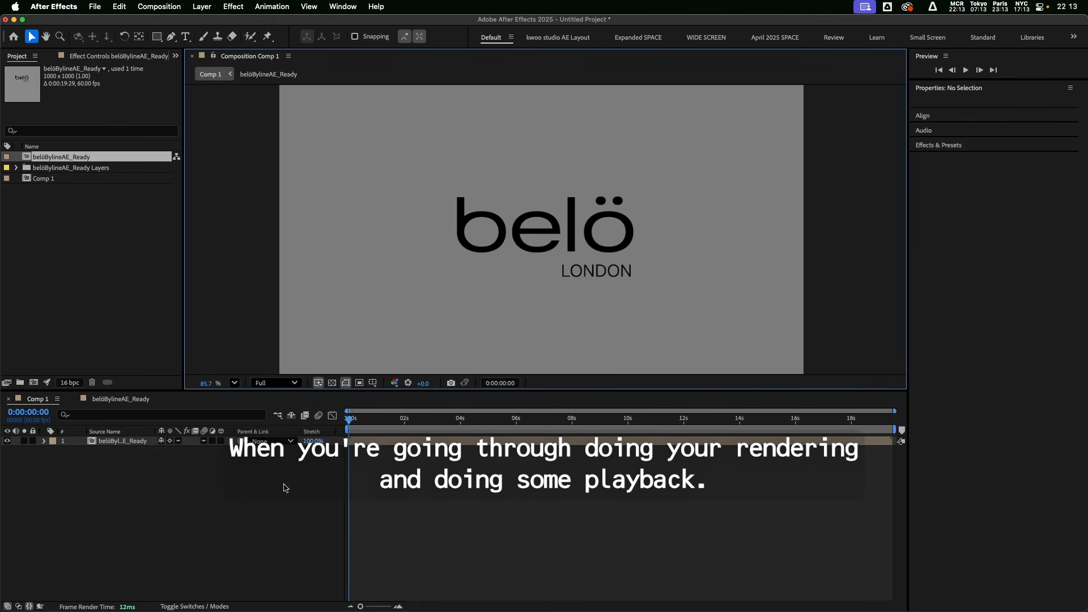
left_click(97, 7)
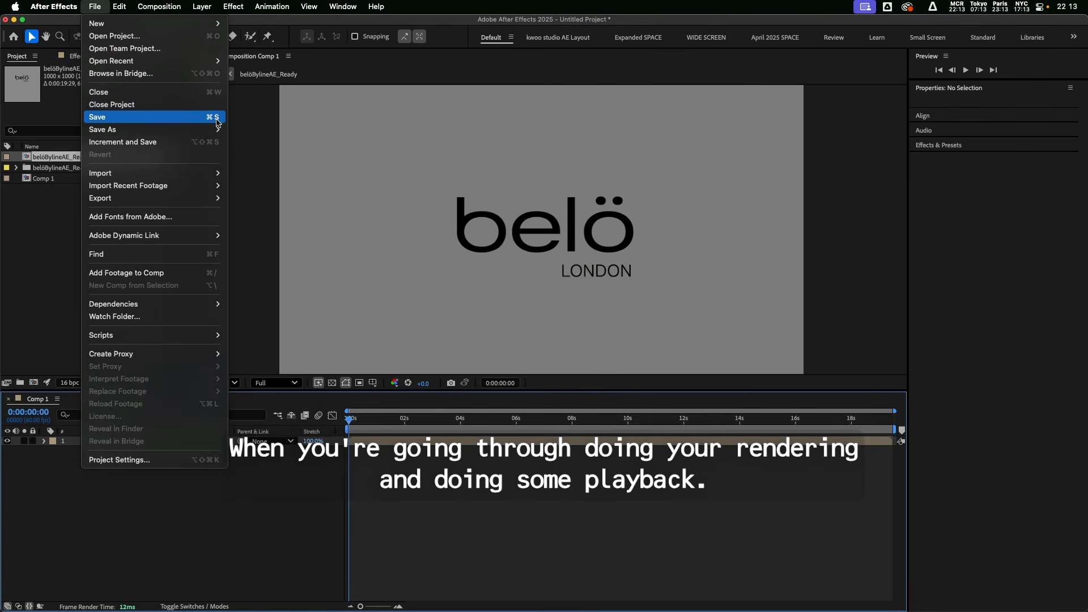
left_click(241, 522)
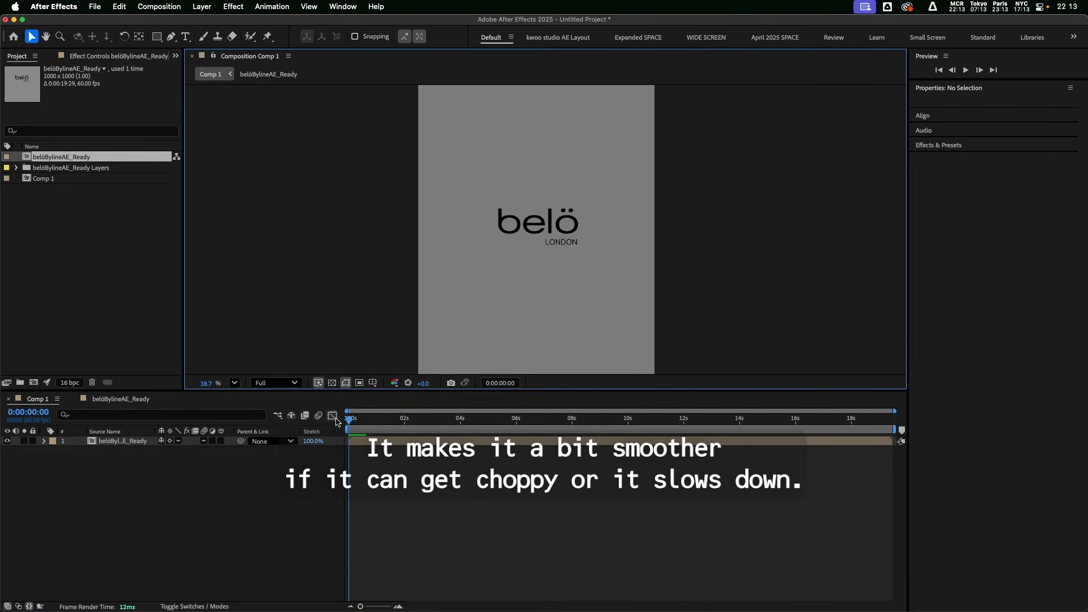
Step: In the belöBylineAE_Ready composition, convert the vector layers from Dot 0 down to the lower n 1 into shape layers
left_click(121, 399)
left_click(111, 442)
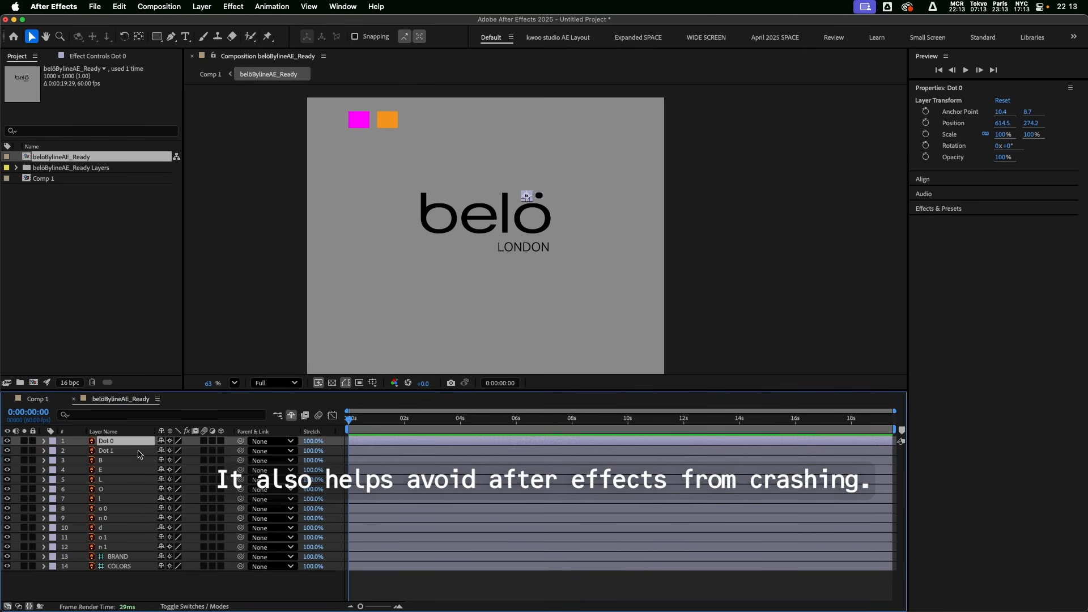
left_click(128, 584)
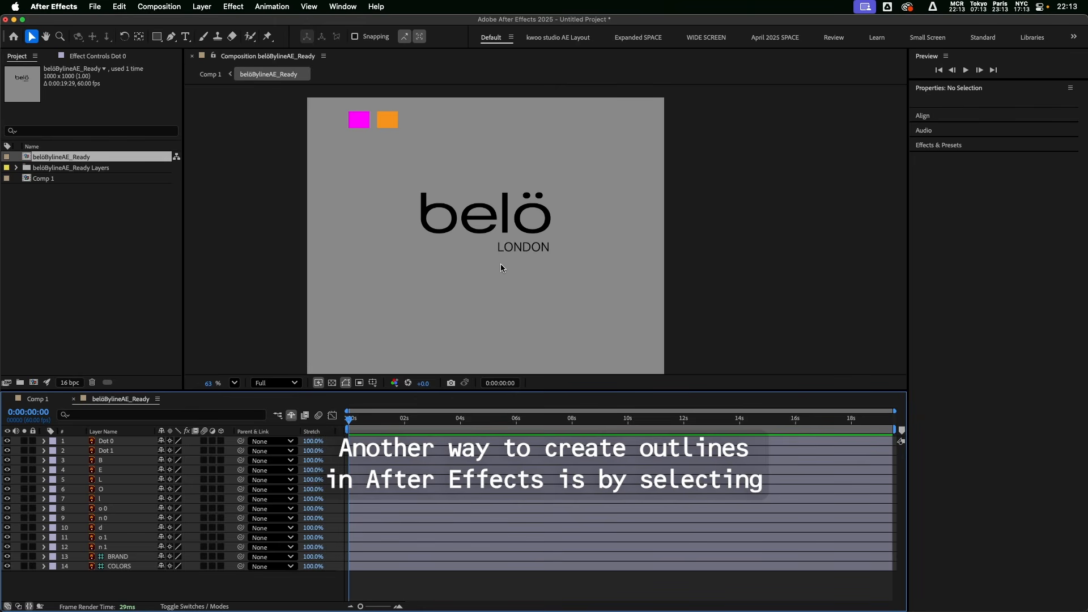
left_click(119, 445)
left_click(128, 547, "shift")
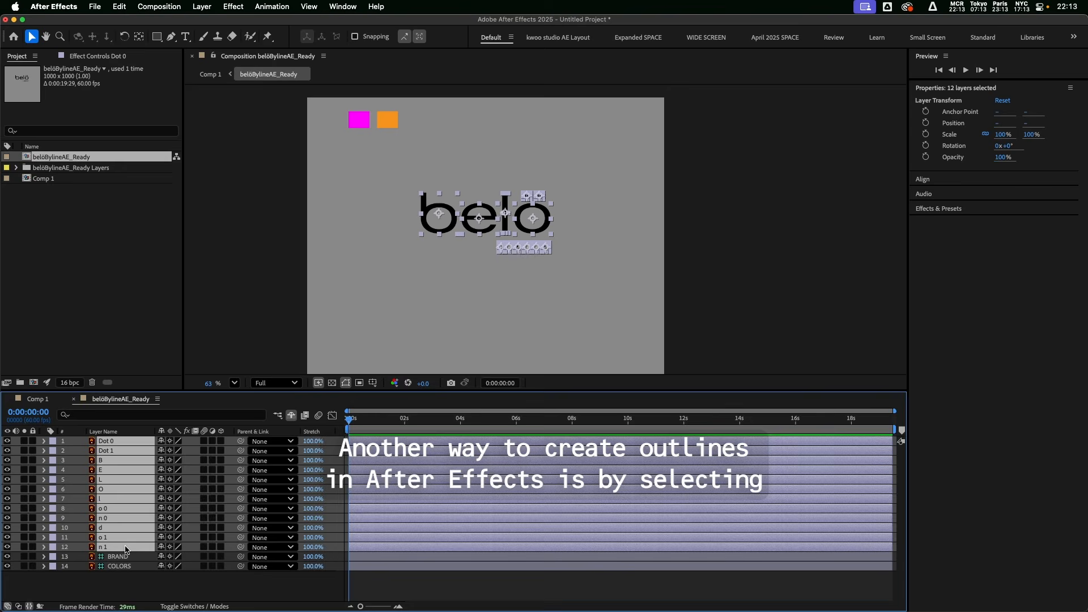
right_click(128, 549)
mouse_move(155, 504)
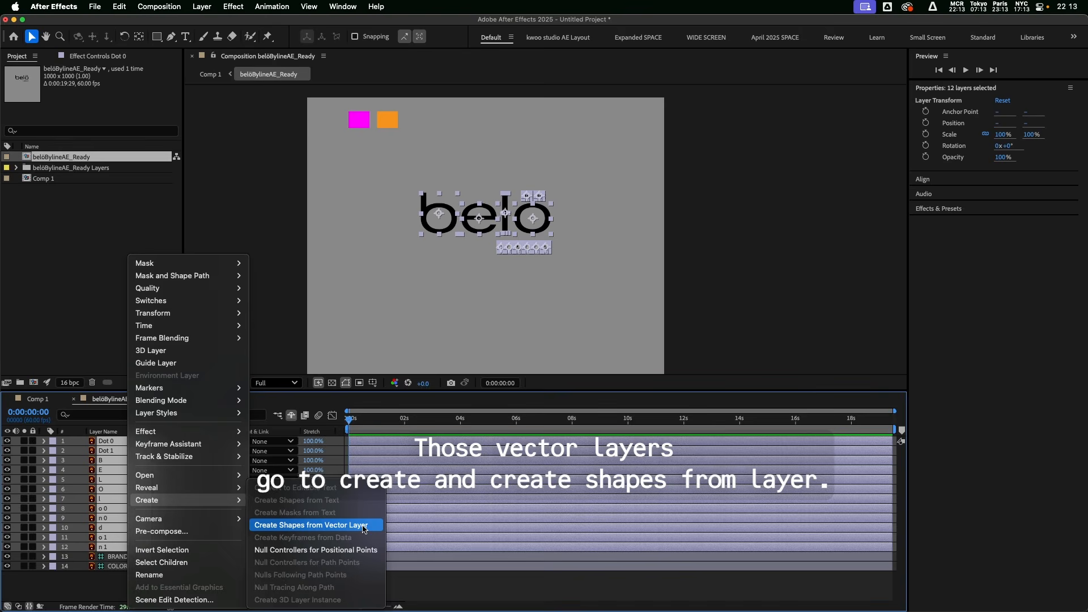
left_click(364, 528)
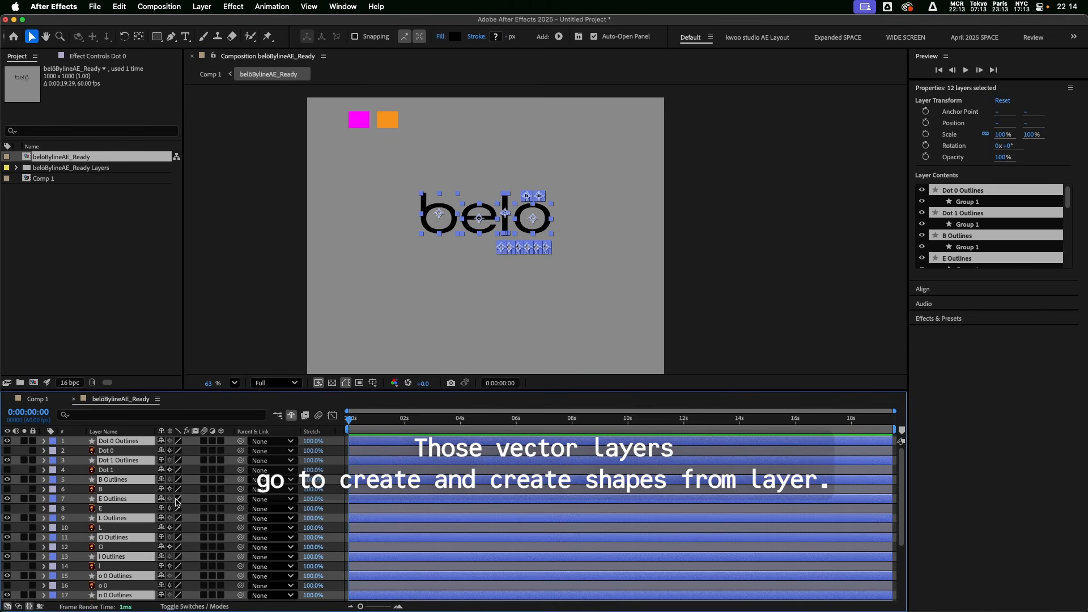
Step: Group the new outline layers together above the original vector layers in the layer stack
left_click_drag(126, 464, 125, 437)
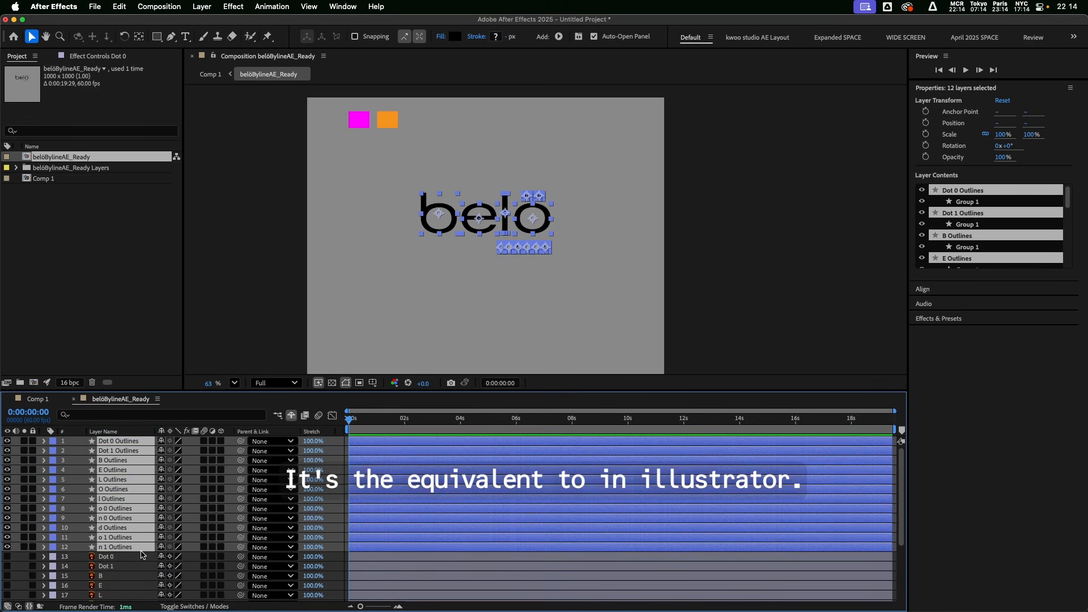
left_click(119, 561)
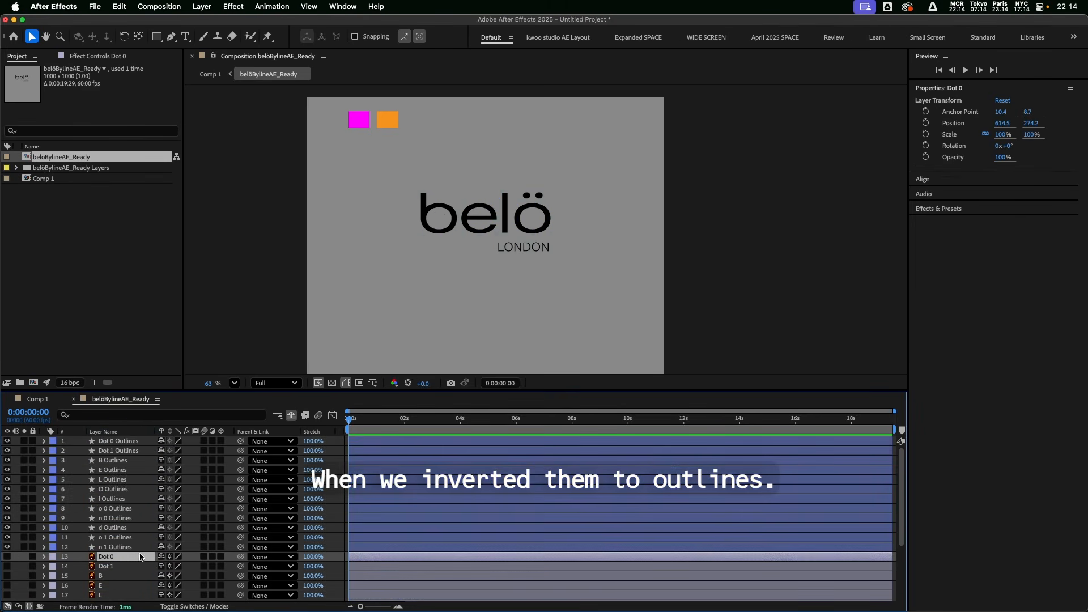
scroll(102, 510, "down", 3)
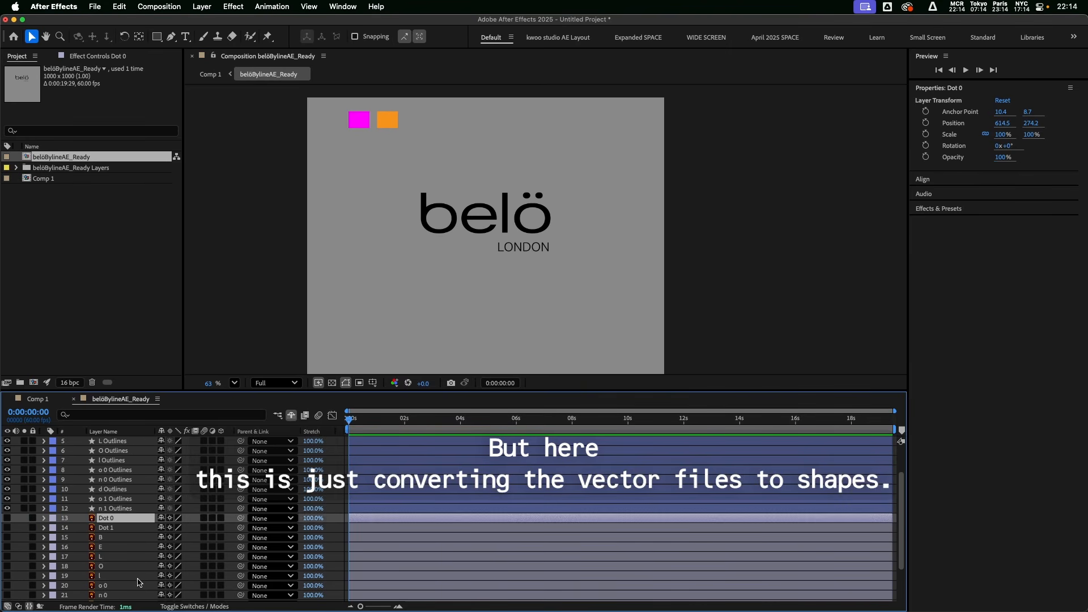
Step: Examine the shape paths and properties of the Dot 0, O, o 0 and d outline layers
left_click(114, 444)
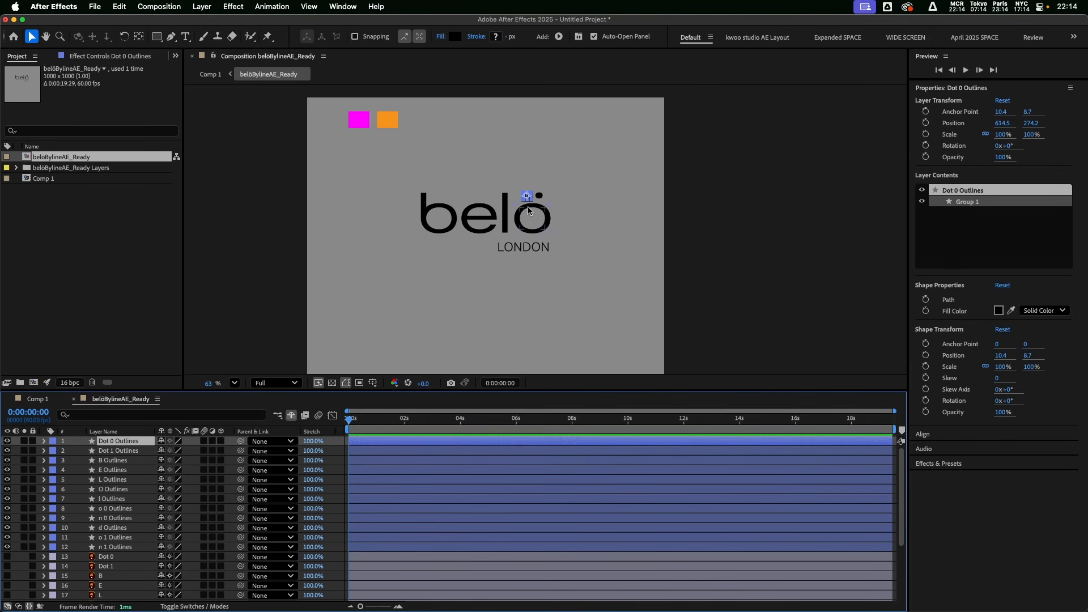
scroll(528, 210, "up", 5)
left_click(126, 490)
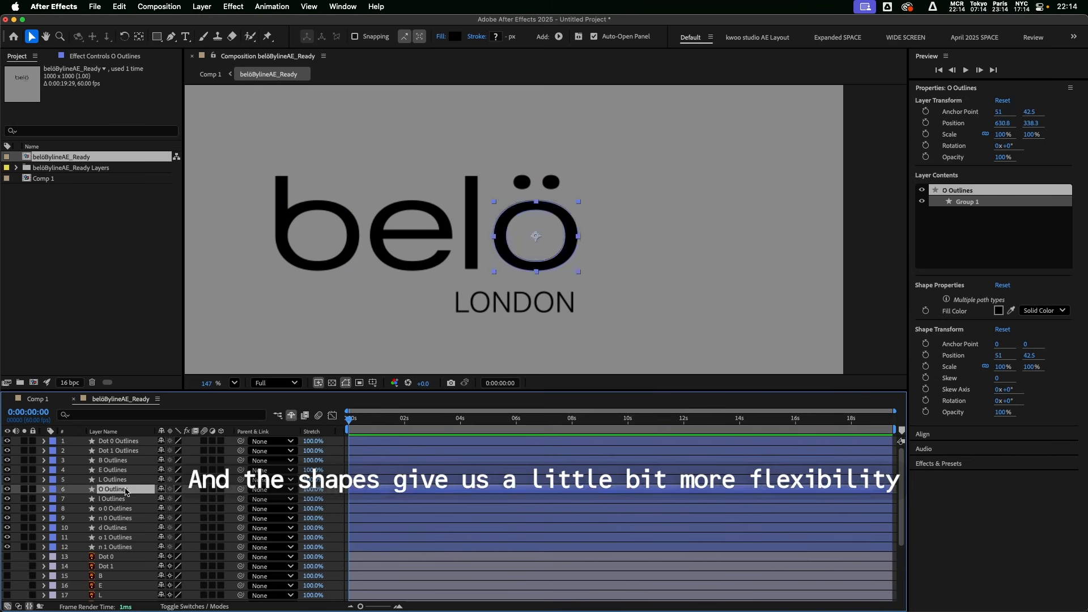
left_click(126, 509)
left_click(129, 528)
left_click(101, 446)
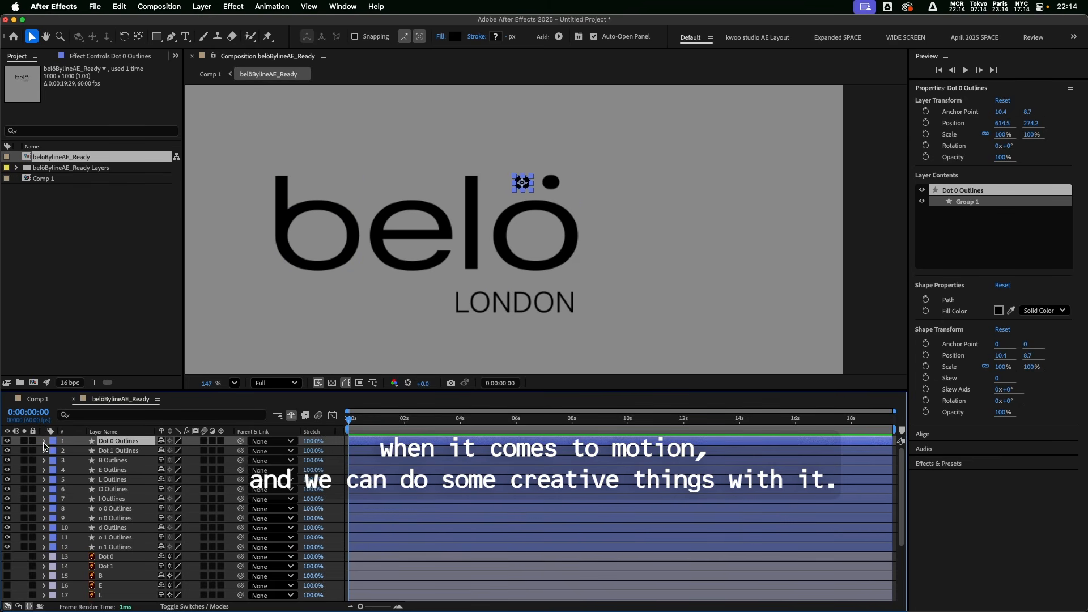
Step: Examine the n 1 Outlines layer and the shape operators that can be added to its contents
left_click(126, 546)
left_click(131, 537)
left_click(132, 529)
left_click(131, 545)
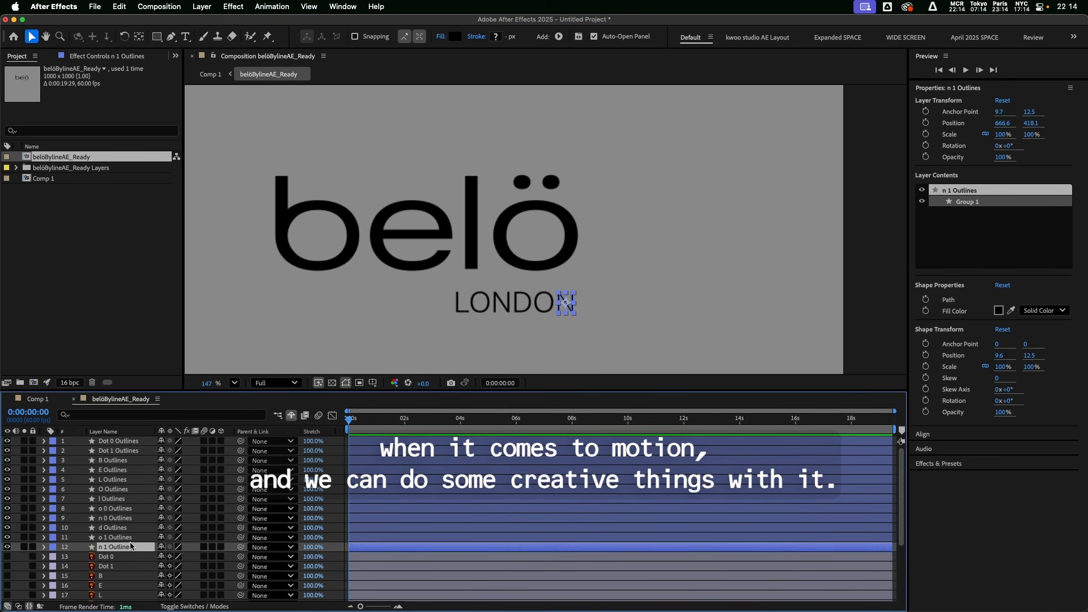
key("x")
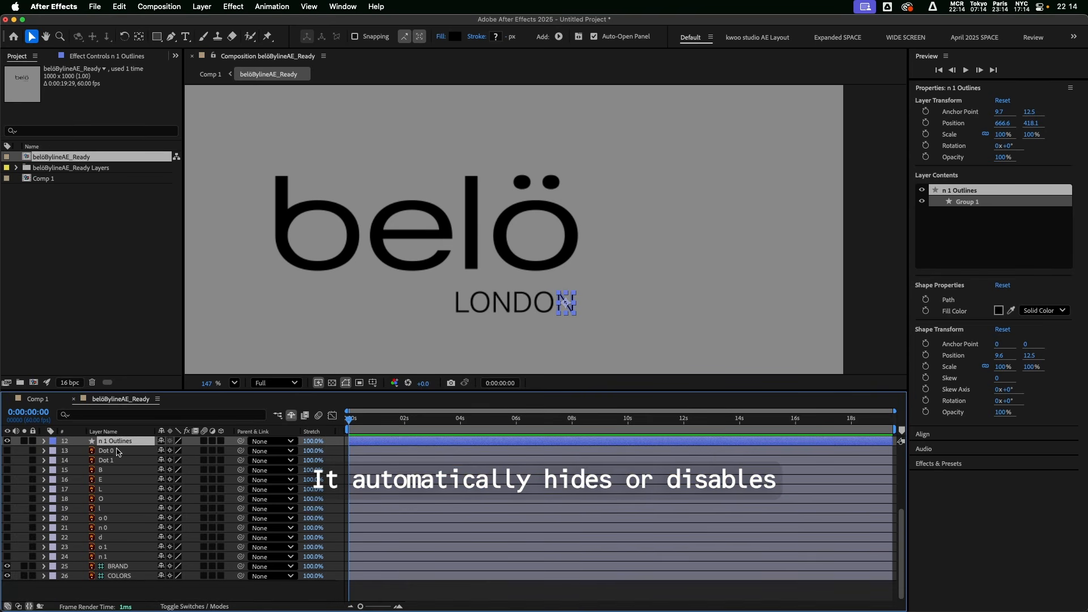
left_click(43, 442)
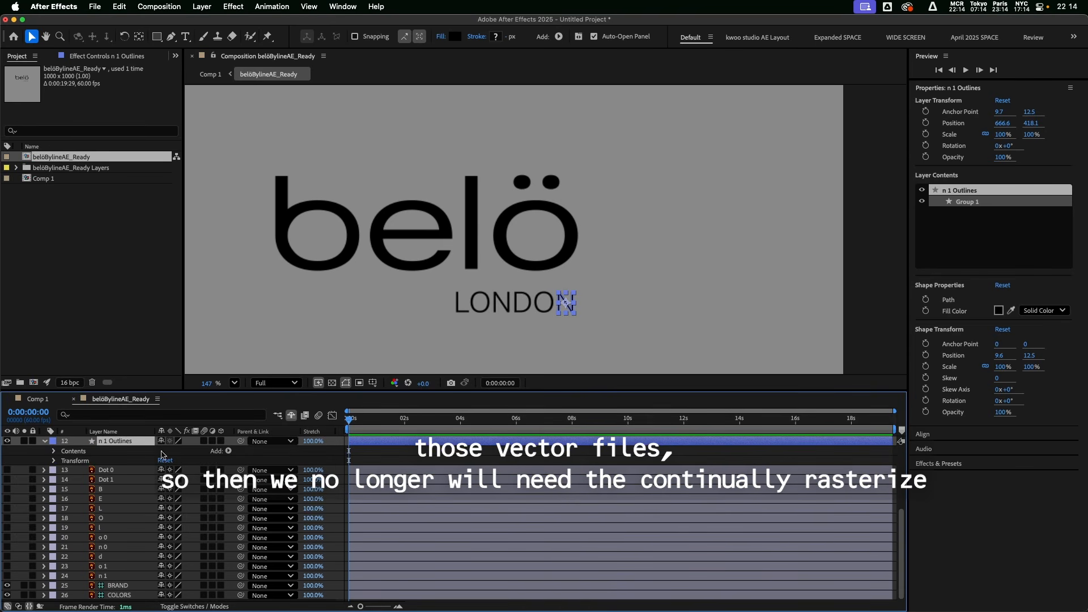
left_click(228, 451)
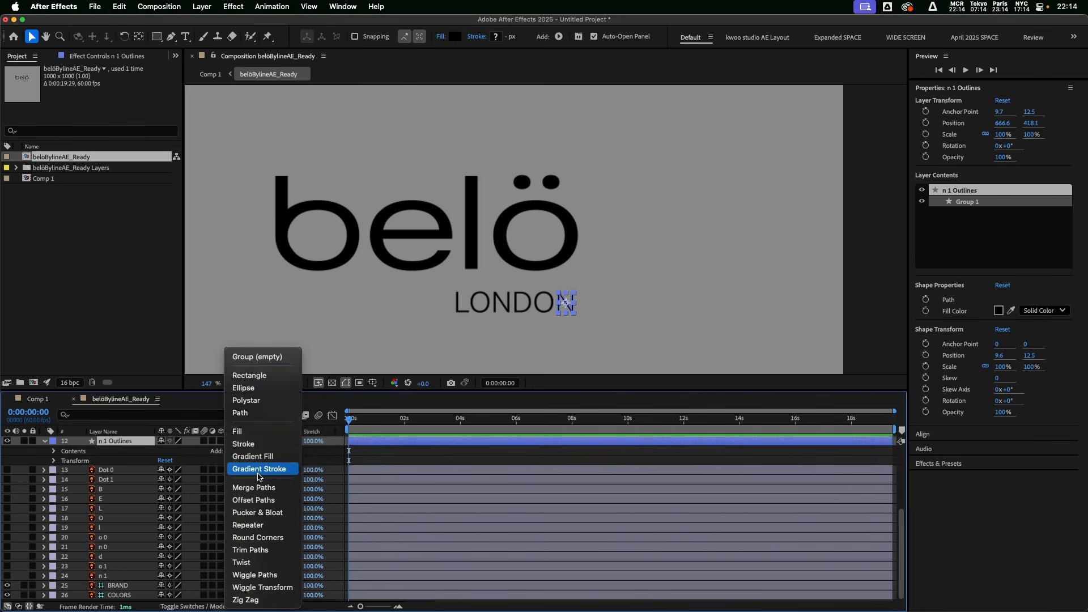
left_click(54, 455)
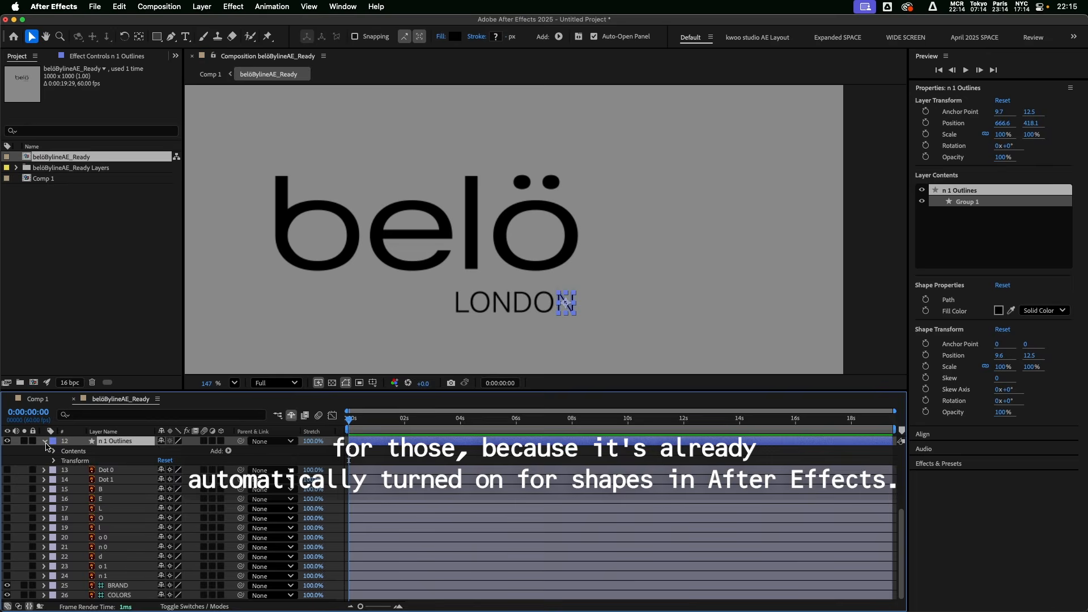
left_click(46, 445)
Step: Compare the new outline layers with the original vector layers below them in the layer stack
left_click(116, 471)
scroll(121, 451, "up", 5)
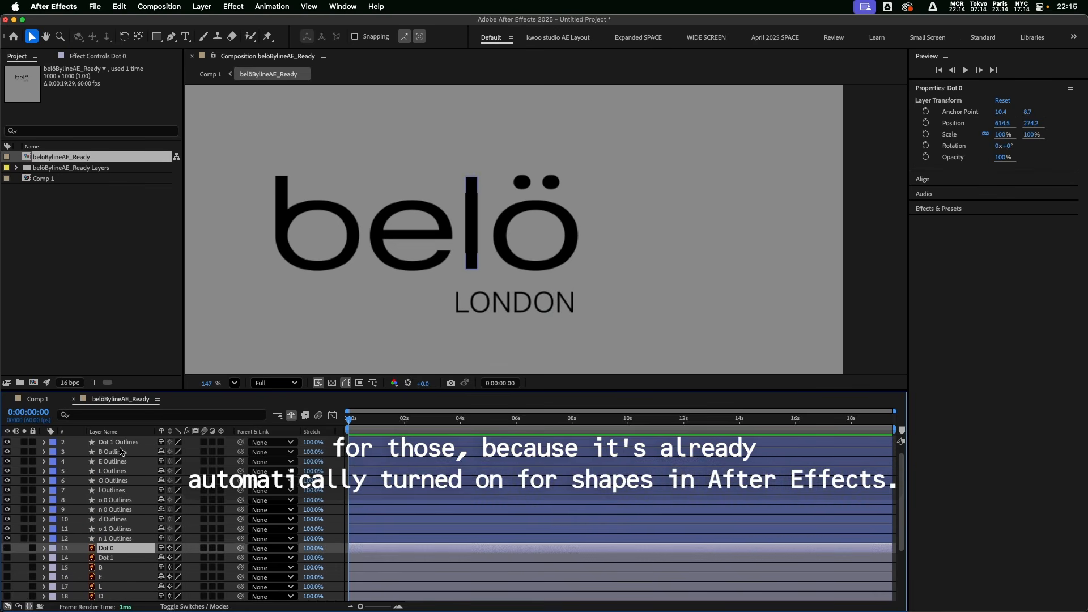
left_click(120, 442)
key("F2")
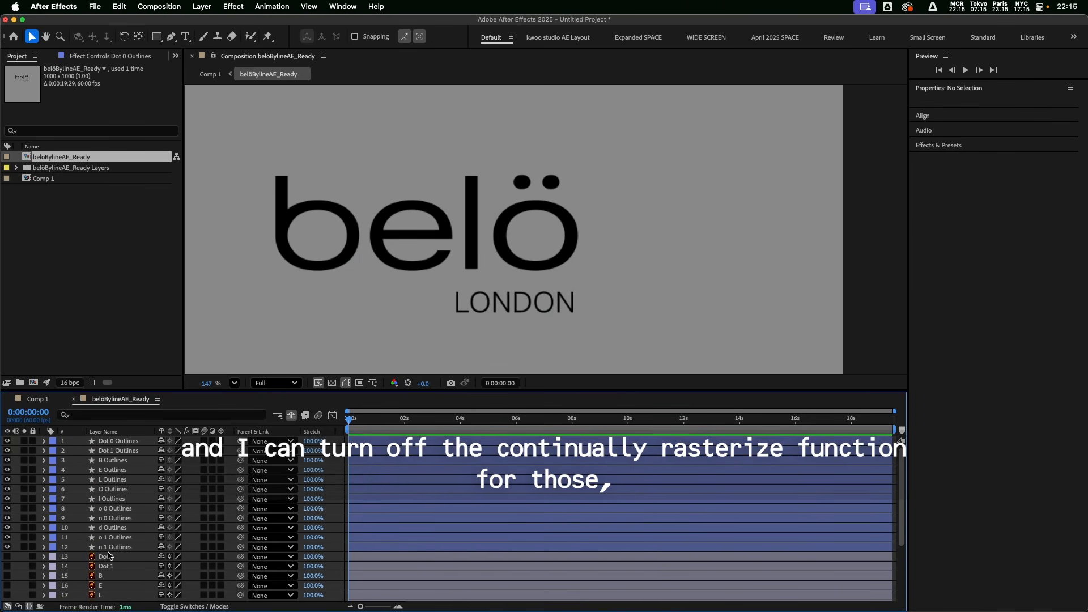
scroll(92, 480, "down", 3)
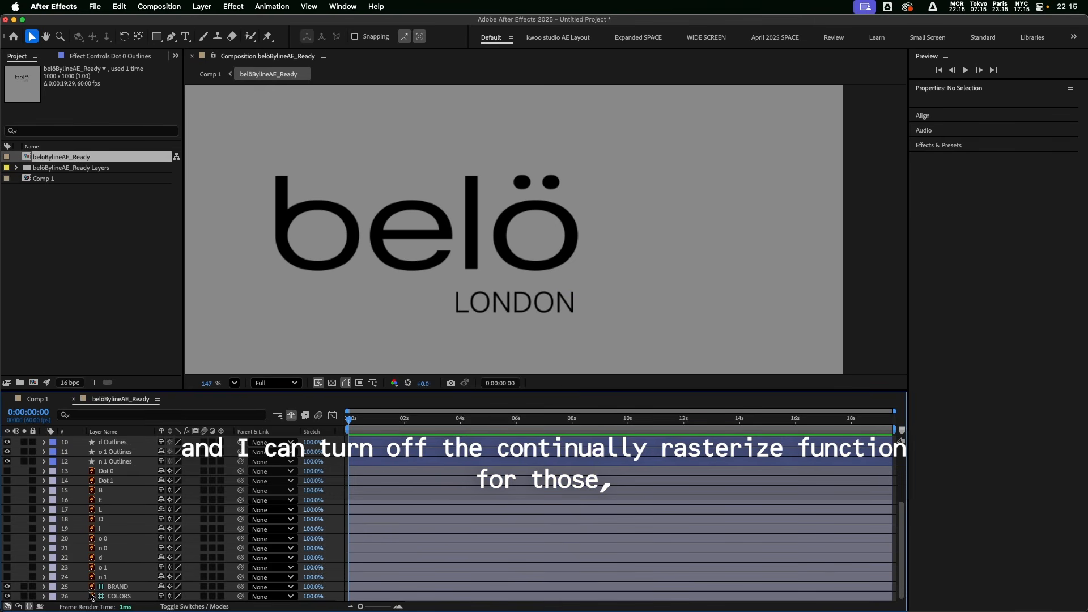
scroll(130, 567, "up", 3)
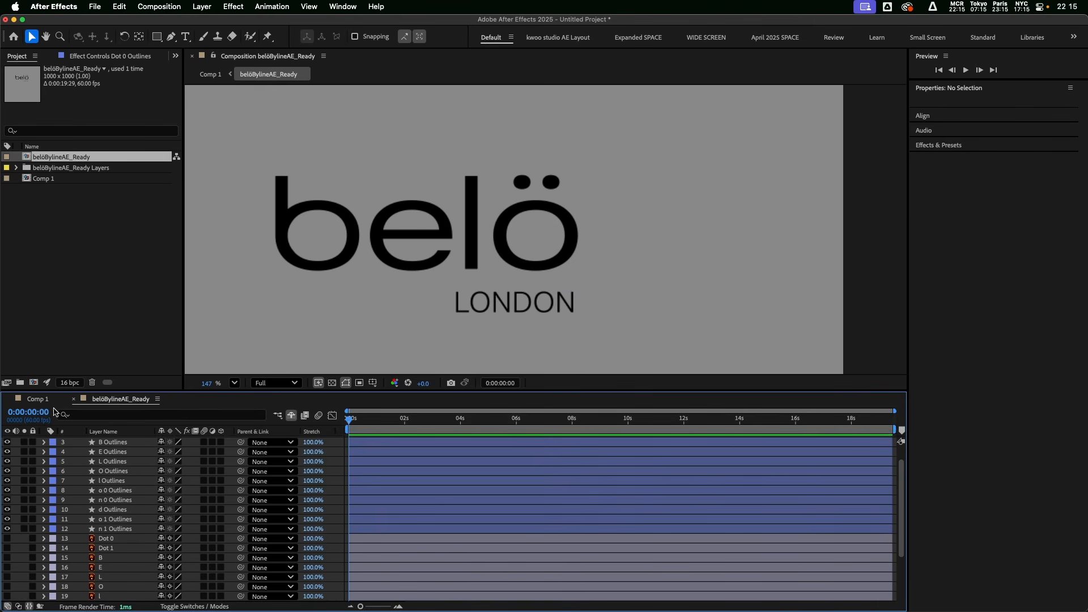
Step: View the logo close up in Comp 1, and reopen the nested belöBylineAE_Ready composition
left_click(38, 399)
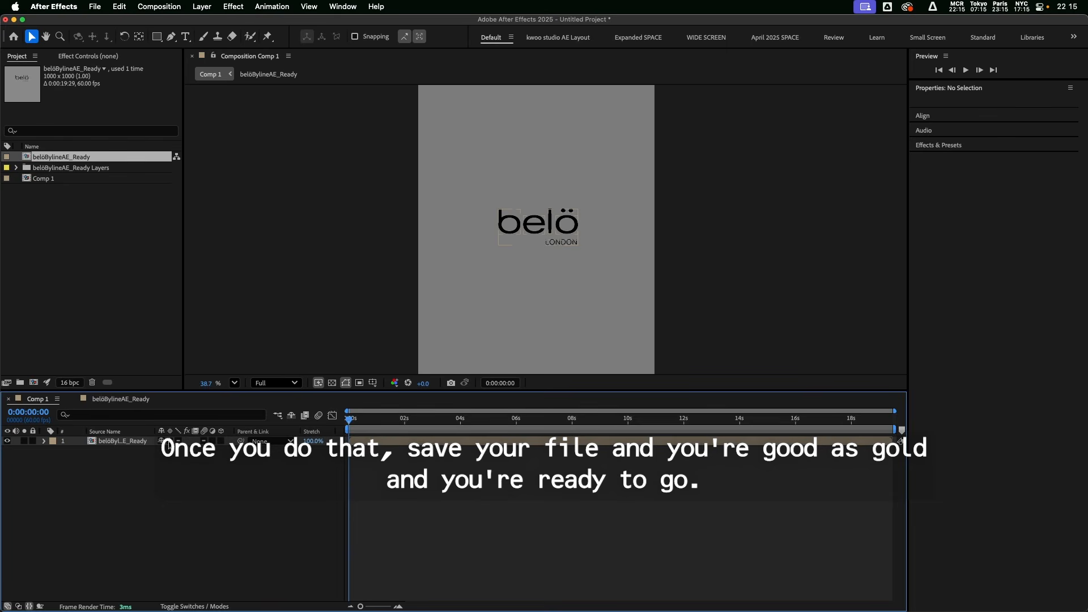
scroll(563, 266, "up", 3)
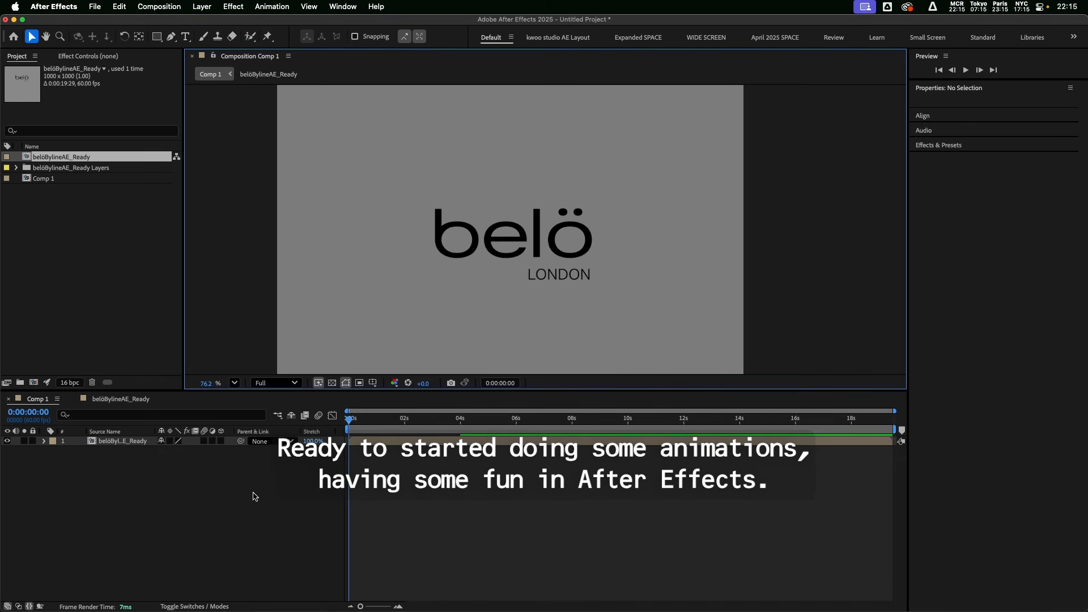
double_click(122, 441)
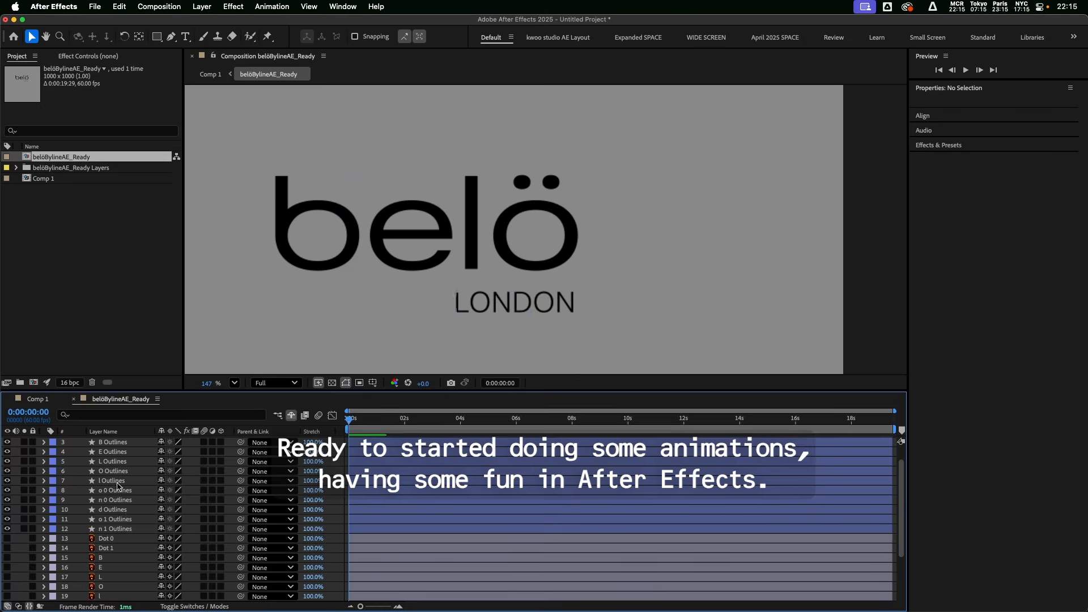
Step: Turn off continuous rasterization for the original vector layers from Dot 0 down to COLORS
left_click(110, 504)
scroll(135, 539, "down", 3)
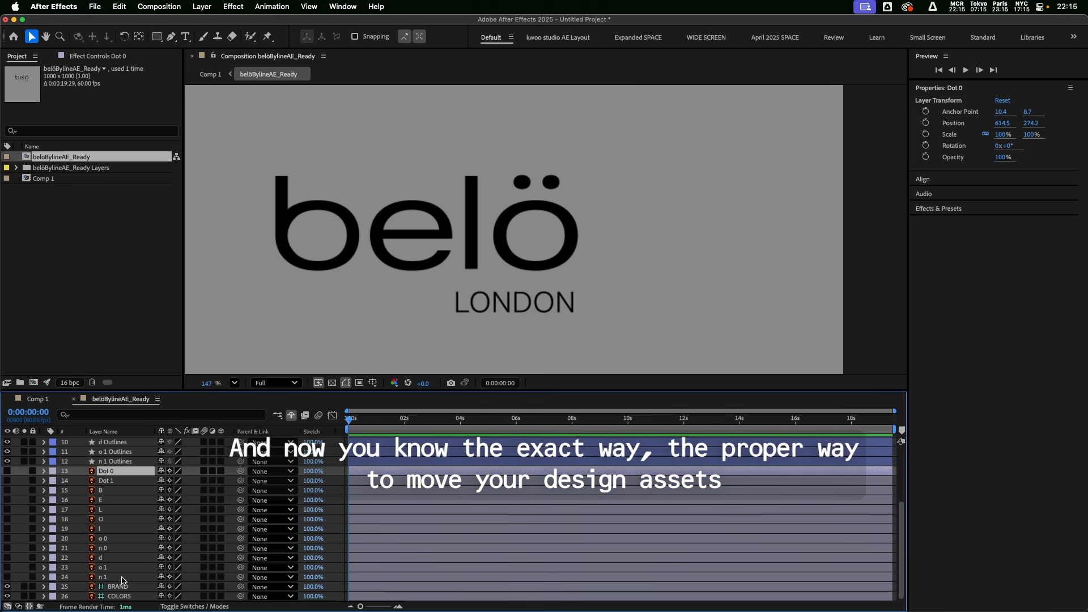
left_click(136, 594, "shift")
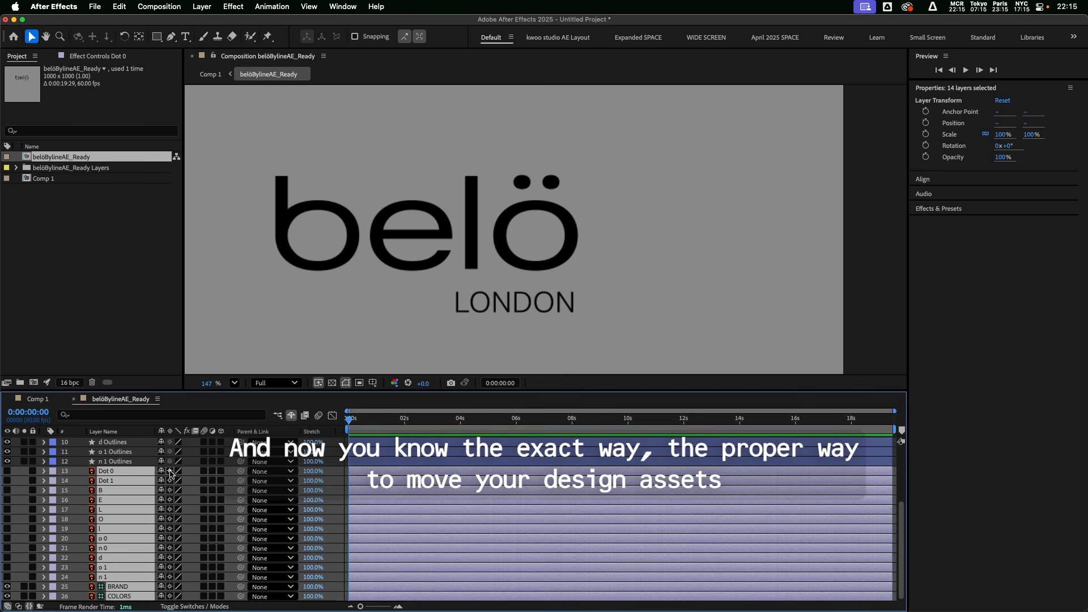
left_click(171, 473)
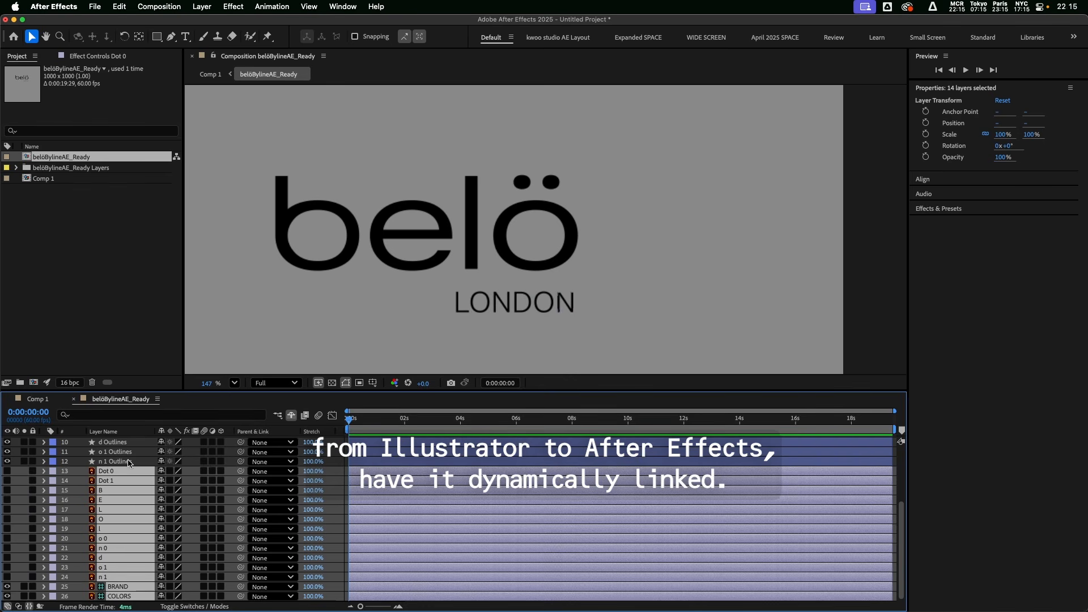
left_click(129, 463)
scroll(139, 466, "up", 4)
left_click(126, 442)
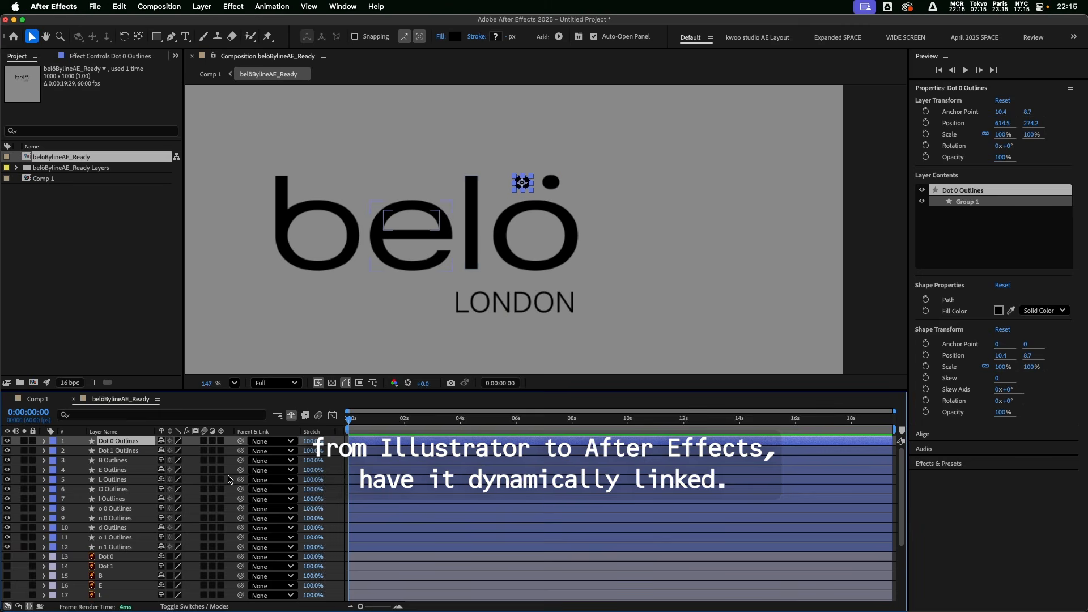
left_click(57, 403)
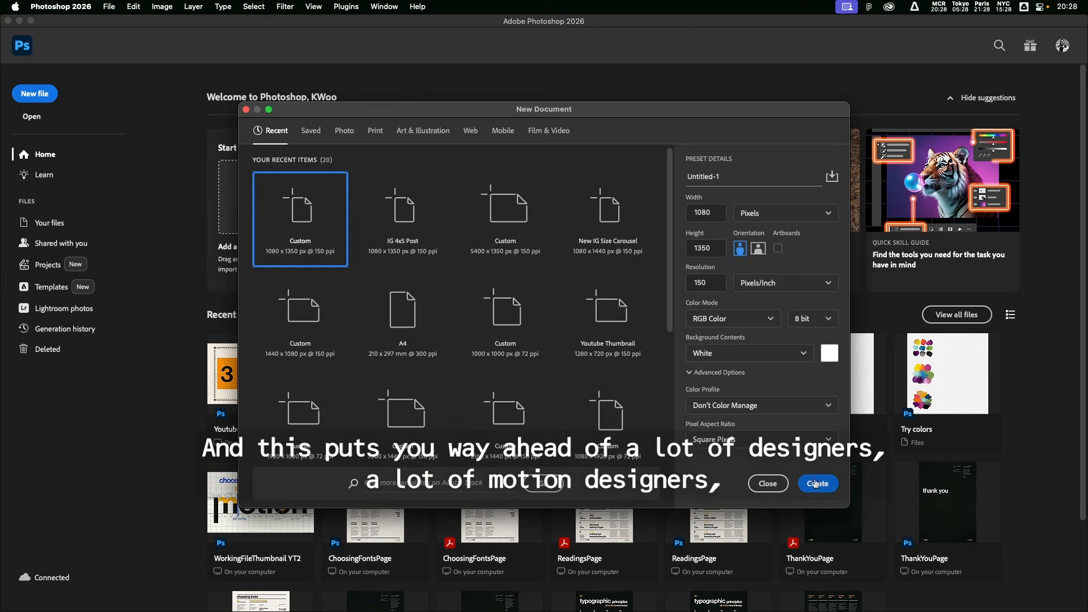
Step: In Photoshop, create a white 1080 × 1350 px document at 150 ppi and place the belö Exclusion Zone@4x PNG as an embedded object
left_click(818, 483)
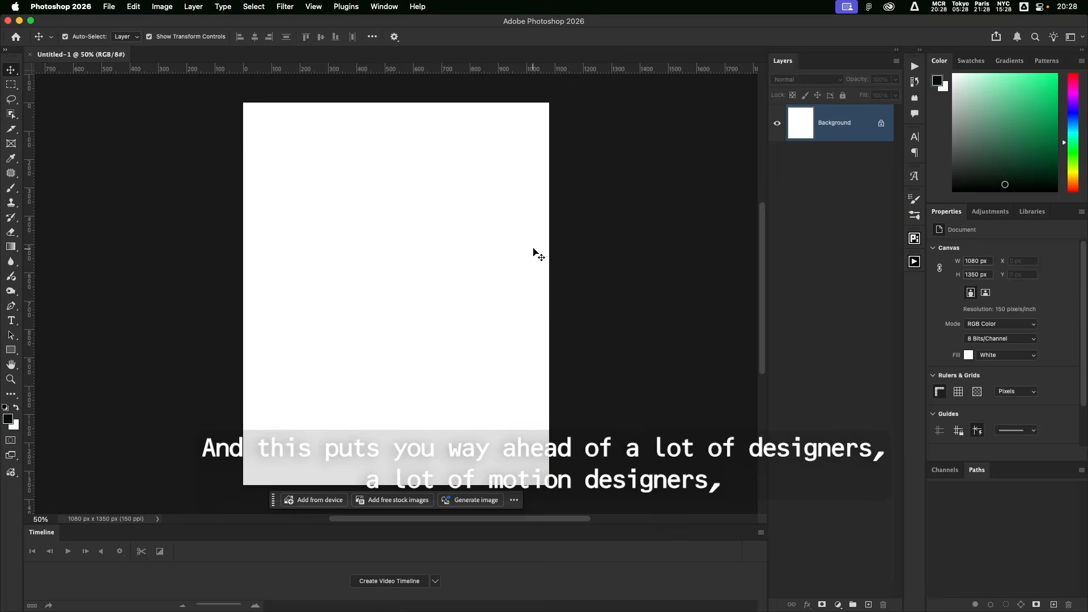
left_click(109, 6)
left_click(198, 221)
left_click(431, 187)
left_click(558, 174)
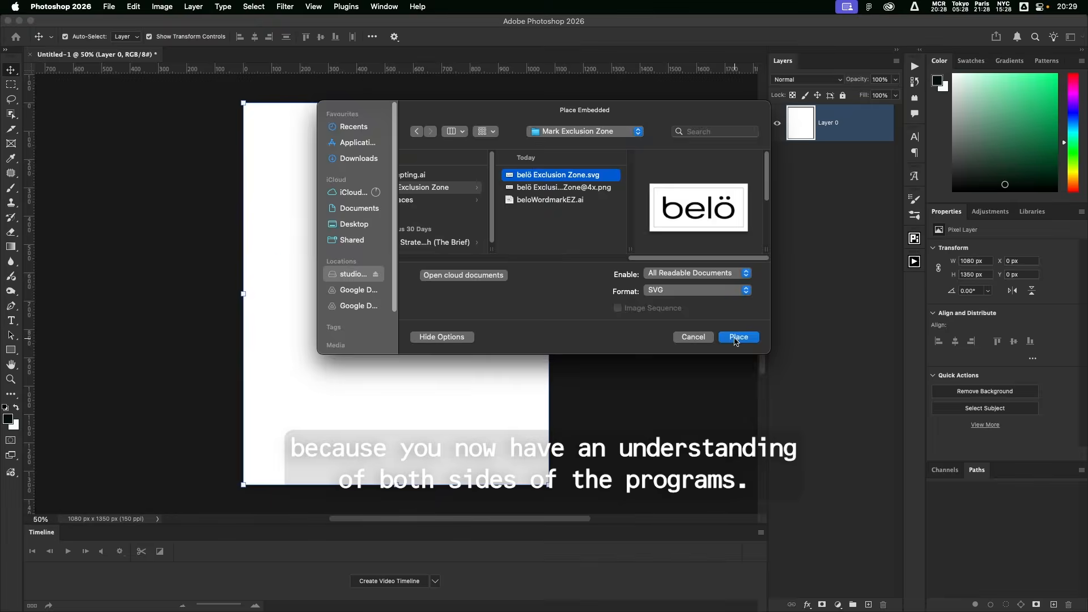
left_click(738, 337)
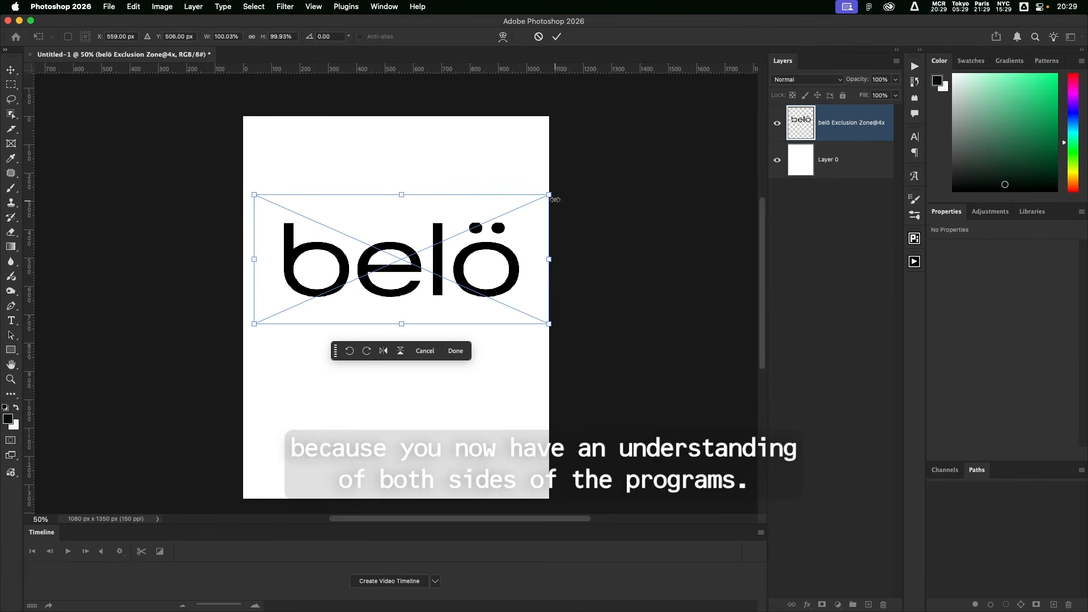
Step: Scale the placed belö logo down and position it in the left half of the canvas
left_click_drag(555, 200, 450, 235)
left_click(558, 36)
left_click(193, 6)
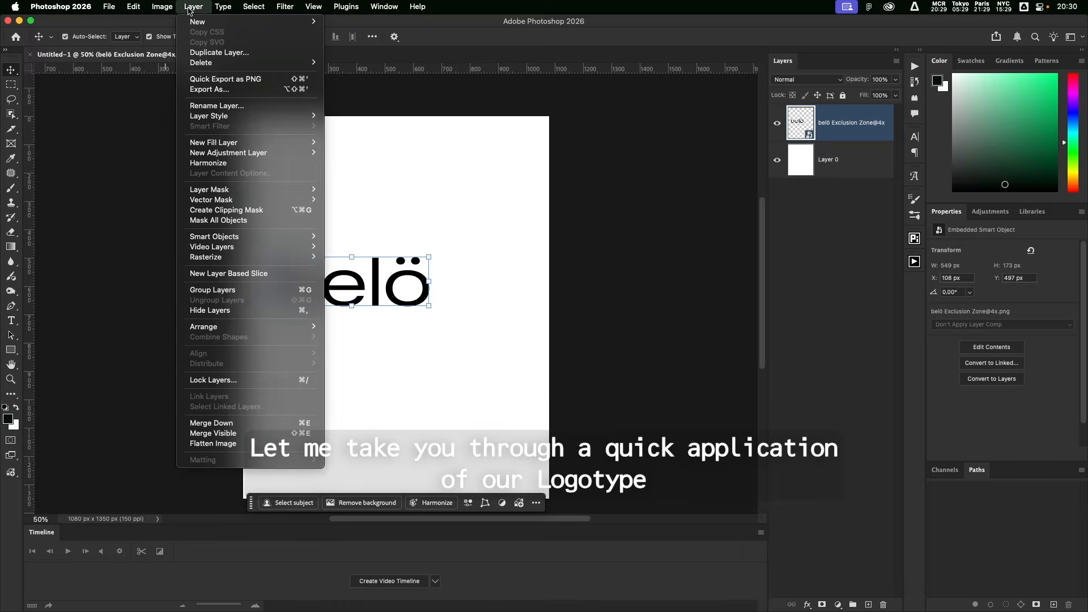
left_click(266, 68)
left_click(343, 288)
key("super+t")
left_click_drag(343, 288, 327, 304)
key("super+z")
left_click_drag(448, 238, 323, 294)
left_click_drag(299, 310, 495, 340)
left_click(378, 321)
Step: Place a vertical guide along the right edge of the belö logo's exclusion zone
left_click(362, 302)
key("super+t")
left_click_drag(28, 295, 442, 295)
key("Return")
left_click(446, 185)
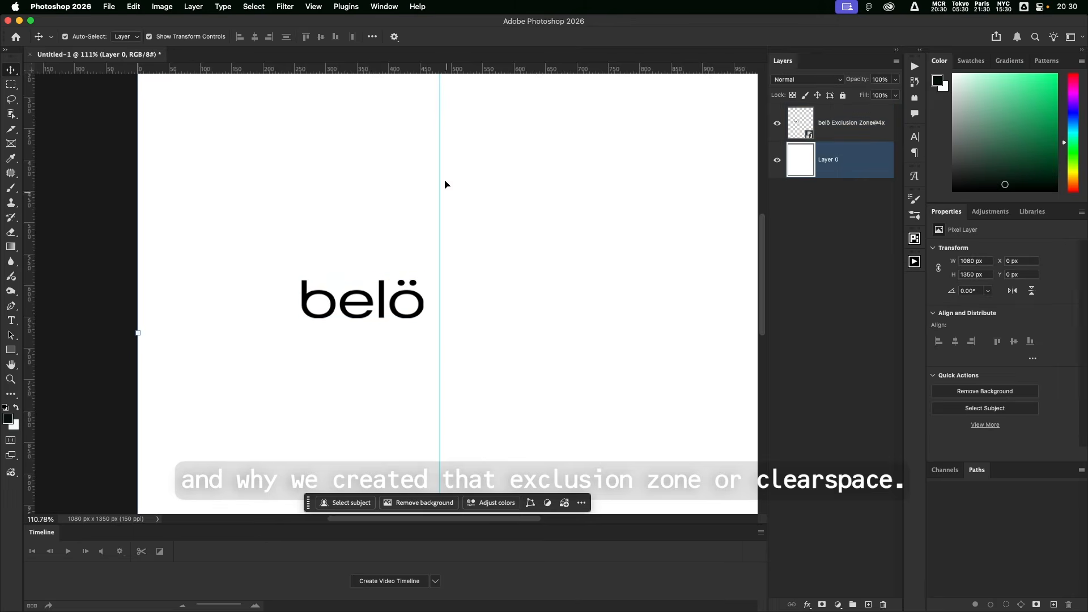
Step: Place the paypal-icon logo file from the brand logo folders as an embedded object
left_click(109, 7)
left_click(141, 278)
scroll(539, 199, "left", 10)
left_click(493, 211)
scroll(637, 243, "down", 15)
scroll(636, 227, "up", 5)
left_click(646, 180)
left_click(674, 199)
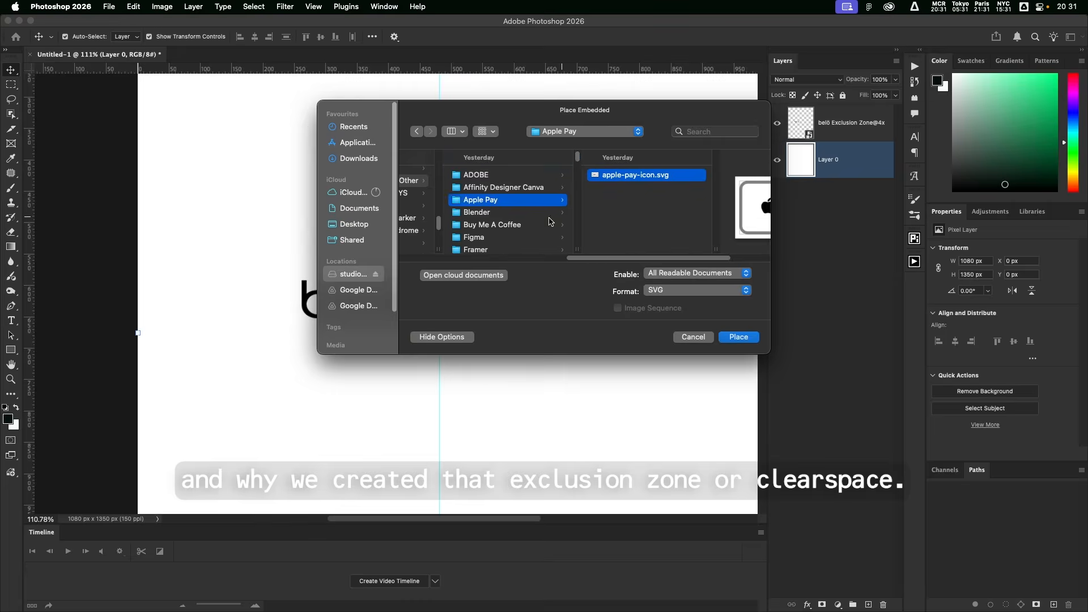
scroll(549, 221, "down", 3)
left_click(431, 193)
left_click(554, 187)
left_click(738, 336)
Step: Scale the PayPal logo to about 70% and move it close beside the belö wordmark
left_click_drag(437, 260, 506, 282)
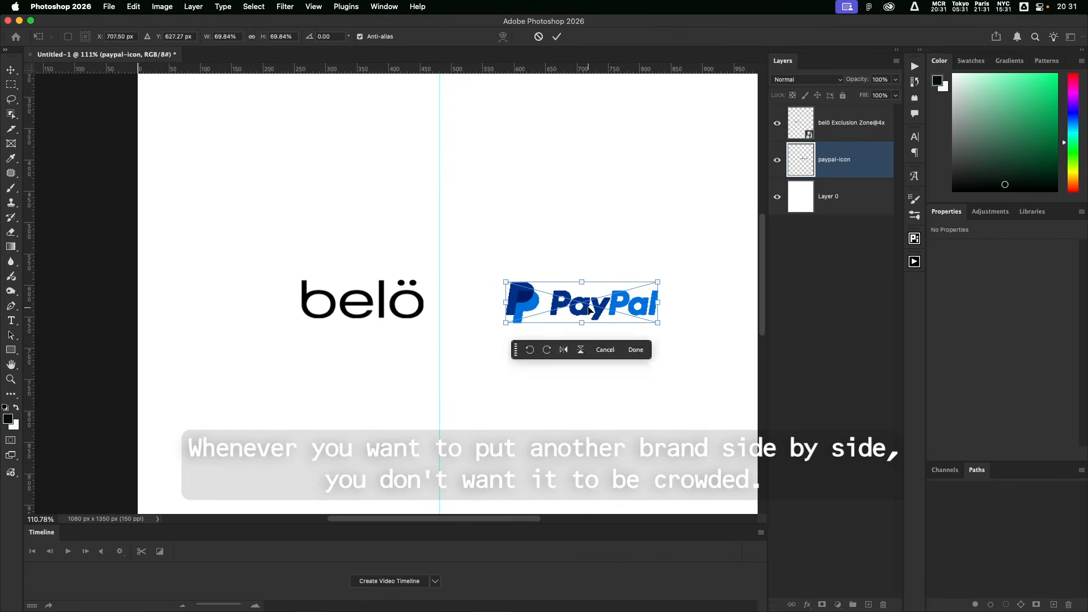
left_click_drag(590, 311, 524, 311)
key("Return")
left_click(472, 329)
scroll(454, 368, "down", 3)
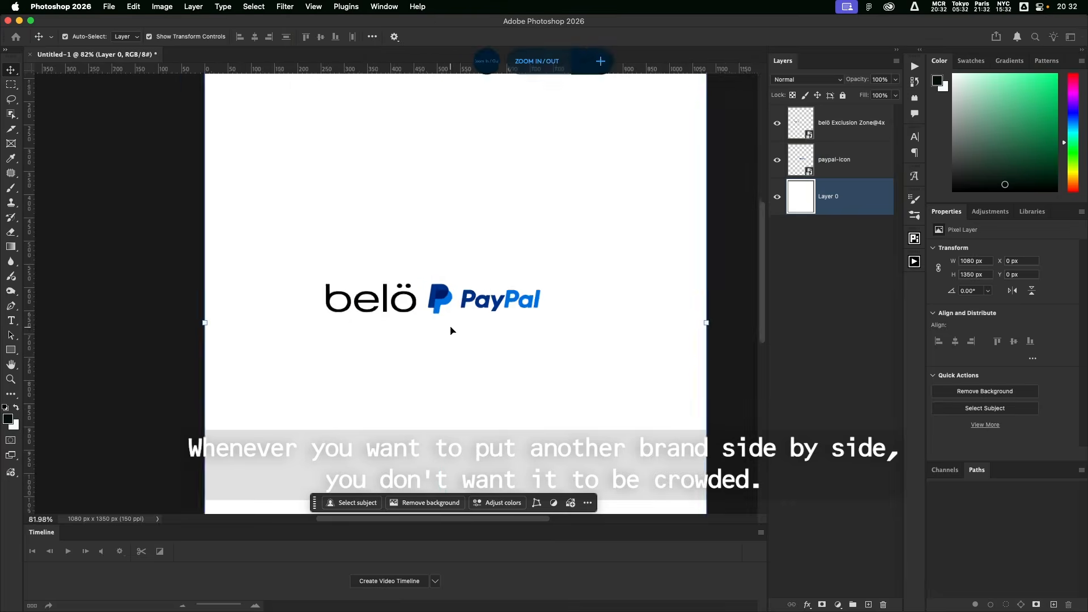
Step: Respace the PayPal logo using a temporary vertical guide at the right edge of the belö exclusion zone
scroll(505, 412, "up", 6)
left_click(340, 301)
key("cmd+t")
left_click_drag(28, 250, 447, 250)
key("Return")
left_click_drag(522, 287, 495, 287)
left_click(454, 216)
left_click(314, 7)
left_click(477, 313)
Step: Place the editorial stock photo TC_ESI_86 behind both logos, and shift the PayPal logo to X 540 px
scroll(481, 347, "down", 5)
left_click(590, 251)
left_click(675, 196)
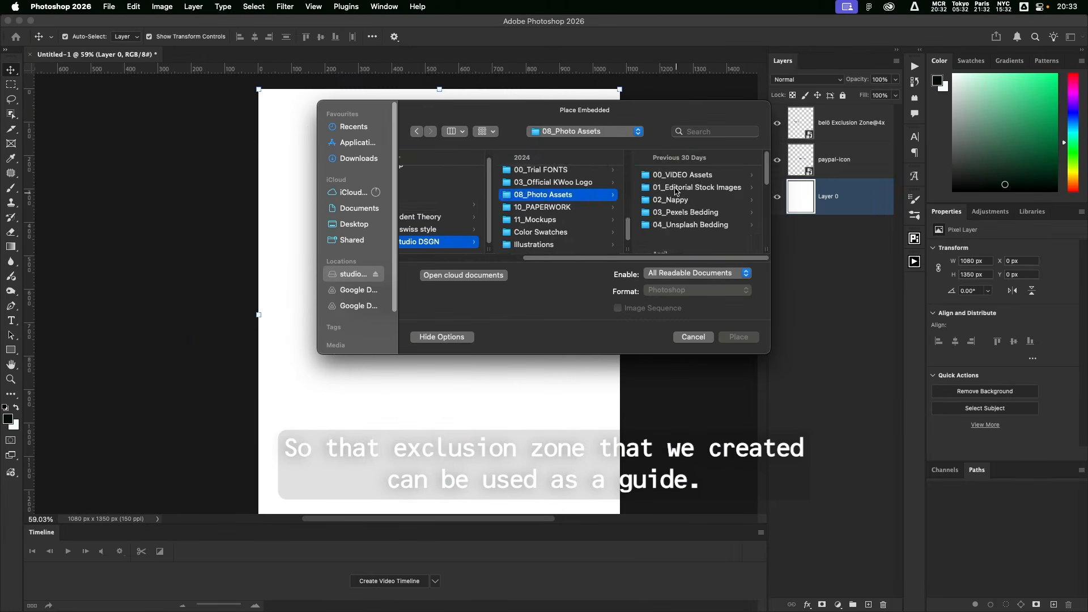
left_click(678, 186)
left_click(677, 216)
key("Down")
left_click(752, 338)
key("Return")
left_click(581, 363)
left_click_drag(430, 297, 448, 298)
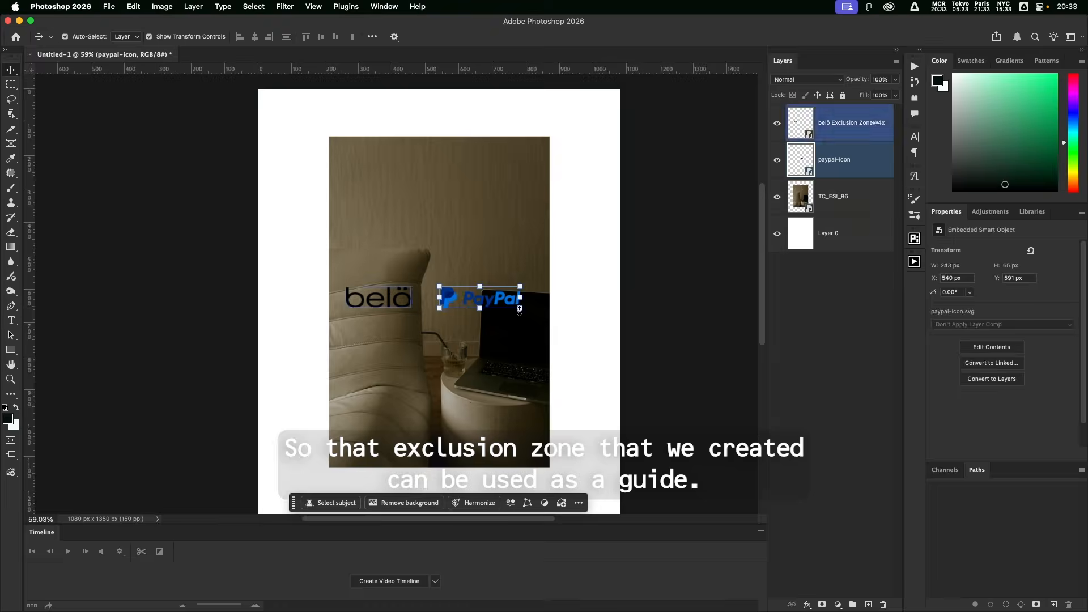
Step: Add a Curves adjustment above the TC_ESI_86 photo, lowering its shadows slightly and raising its highlights
scroll(394, 149, "down", 2)
left_click(833, 197)
left_click(838, 605)
left_click(856, 422)
left_click(1006, 342)
left_click_drag(980, 369, 980, 373)
left_click_drag(1028, 320, 1028, 294)
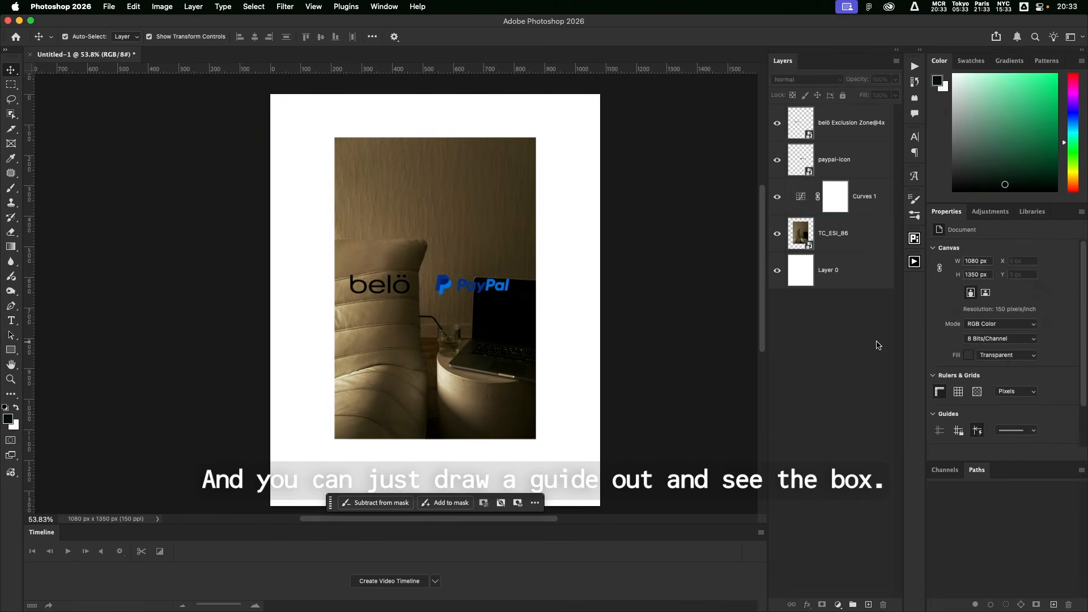
Step: Add a white solid colour fill clipped to the belö logo layer
left_click(850, 123)
key("Return")
key("super+alt+g")
Step: Frame the belö logo's exclusion zone with guides on all four sides, and position the PayPal logo outside them
left_click(473, 285)
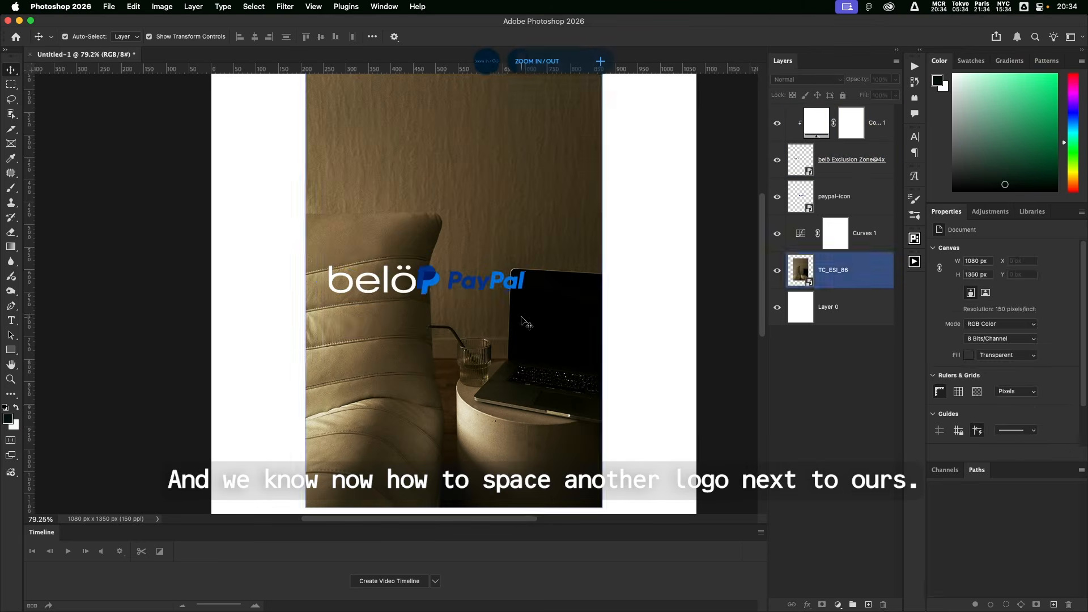
left_click(371, 280)
key("ctrl+t")
left_click_drag(377, 69, 377, 247)
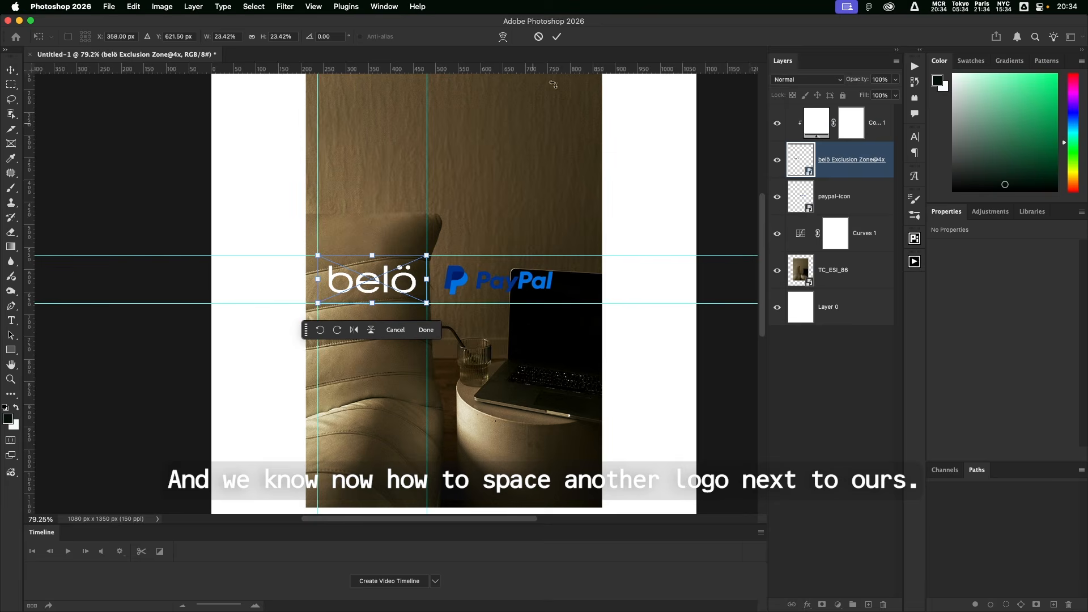
key("Return")
left_click(833, 196)
left_click(828, 307)
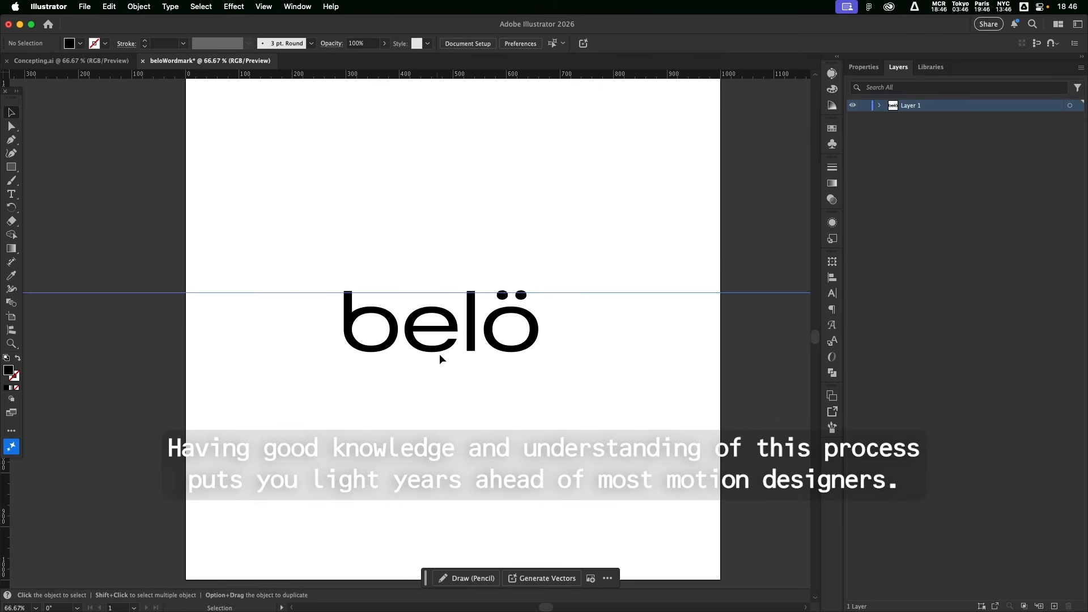
Step: In Illustrator's beloWordmark document, unlock the guides and delete the horizontal guide across the wordmark
left_click(263, 7)
mouse_move(284, 471)
left_click(431, 485)
left_click(553, 293)
key("Delete")
scroll(514, 325, "down", 1)
Step: Group all the wordmark's shapes and centre the group horizontally and vertically on the artboard
key("super+a")
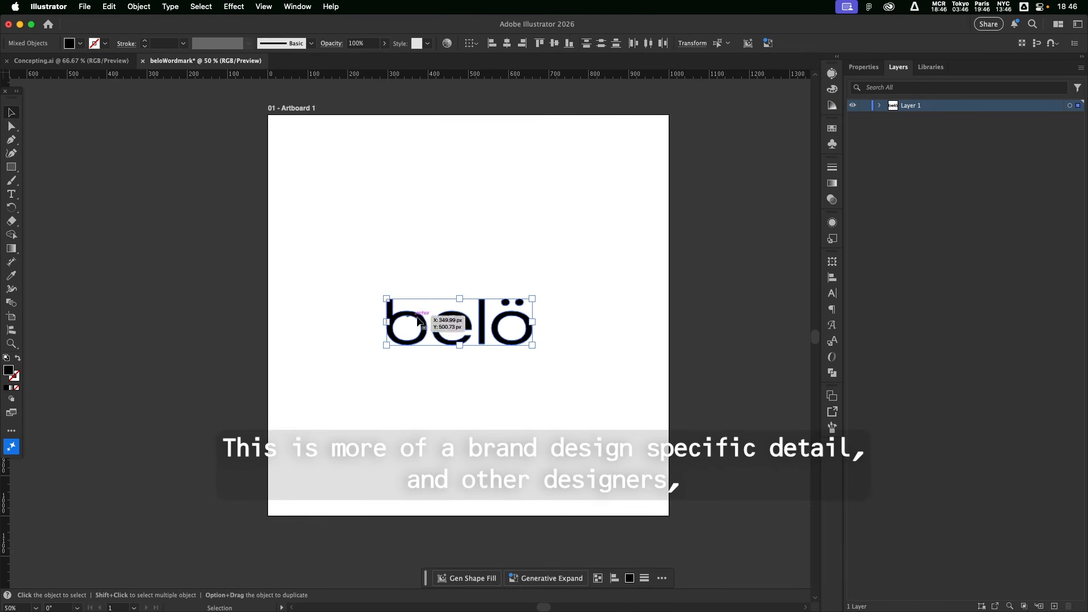
left_click(139, 7)
left_click(140, 79)
left_click(508, 43)
left_click(554, 43)
left_click(453, 302)
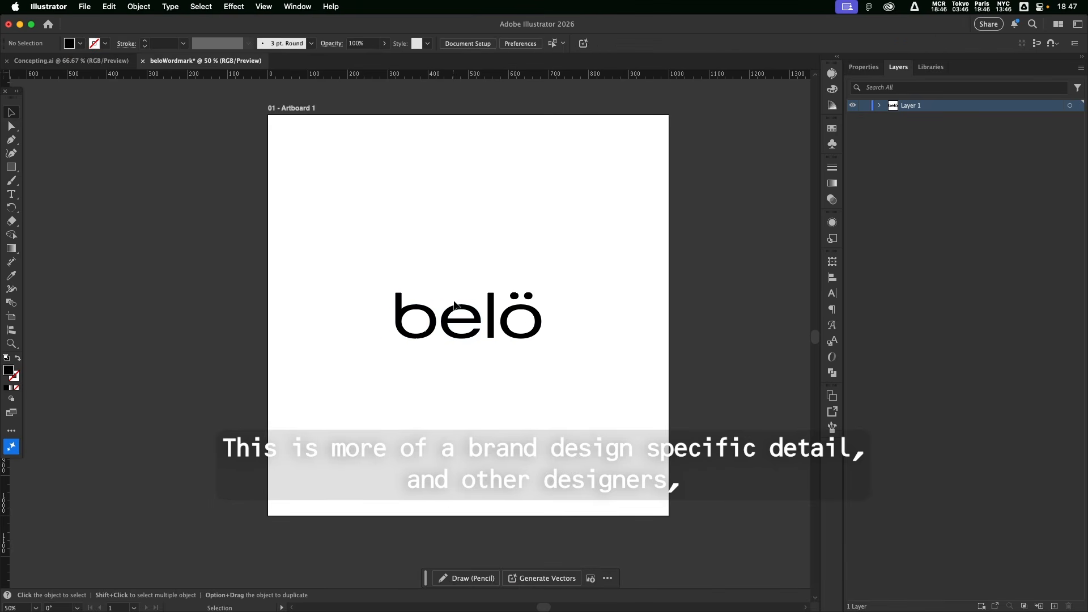
Step: Show the grid and scale the belö wordmark up from its centre to about 400 px wide
key("super+apostrophe")
scroll(466, 318, "up", 5)
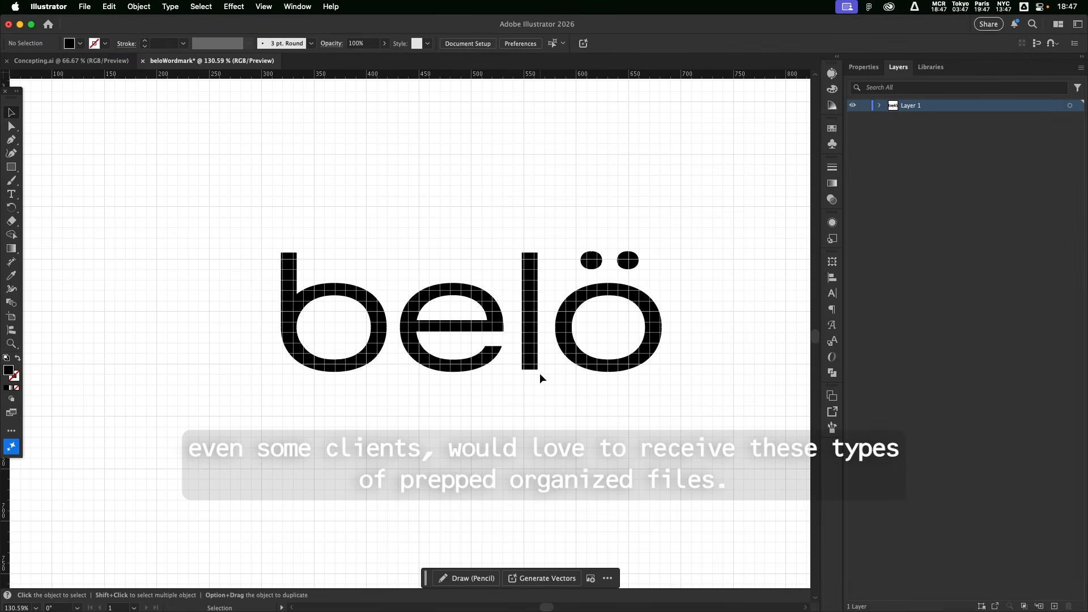
scroll(539, 373, "right", 3)
left_click(610, 373)
left_click_drag(625, 260, 646, 256)
left_click(586, 472)
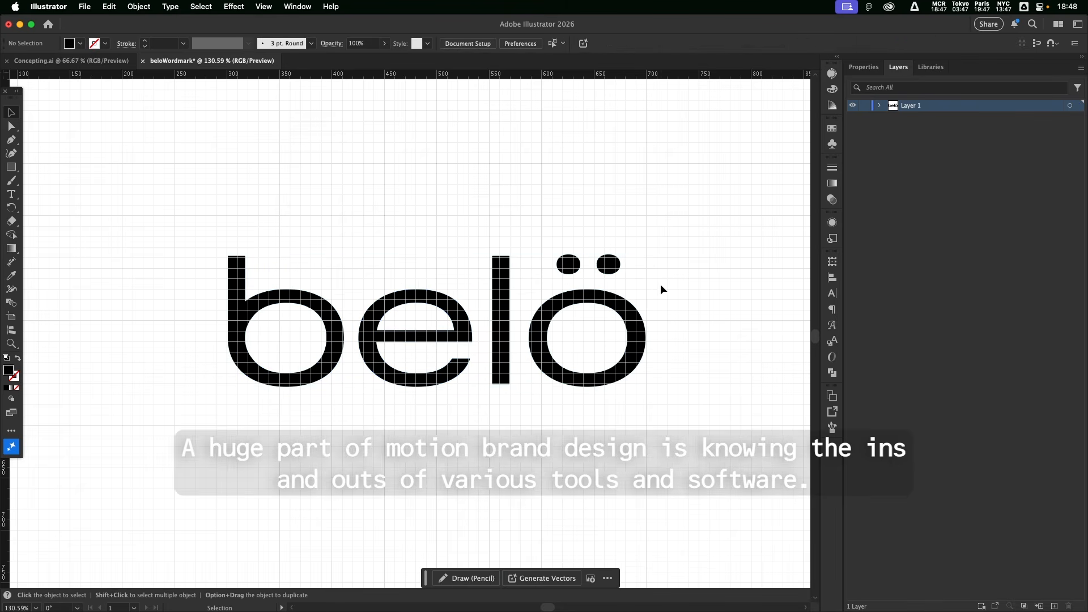
Step: Place horizontal guides along the top of the wordmark's tall stems and along the foot of the l
left_click(263, 6)
left_click(363, 64)
left_click_drag(411, 256, 448, 383)
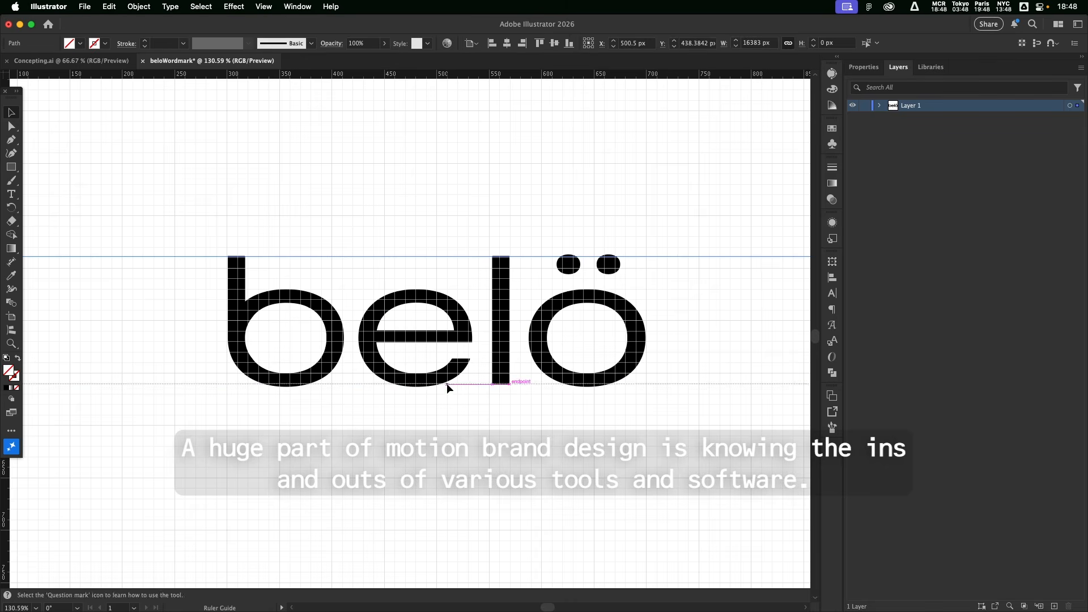
scroll(567, 385, "up", 10)
scroll(314, 411, "down", 10)
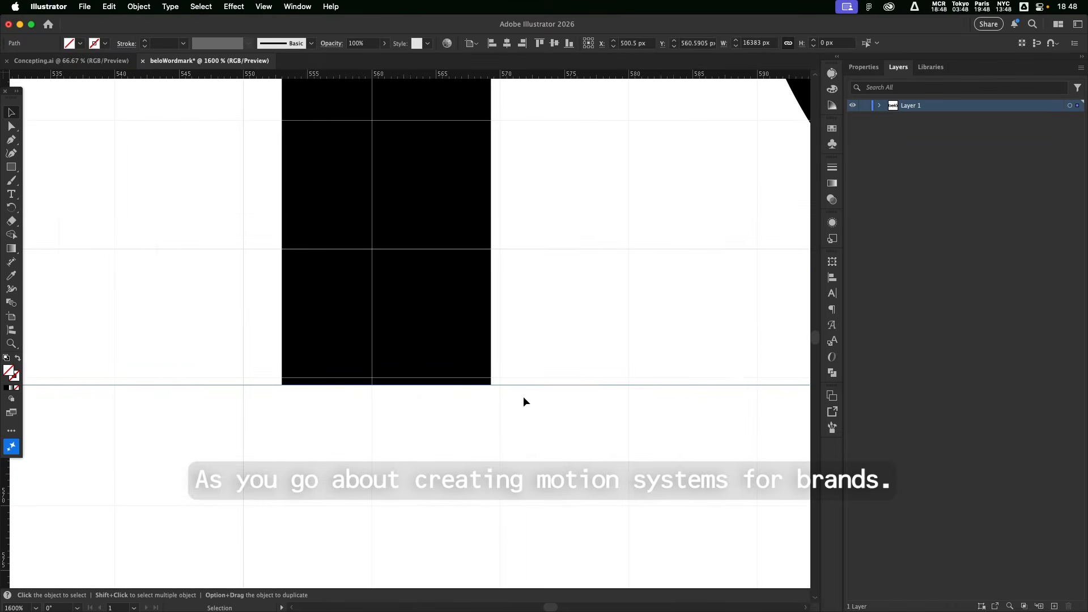
scroll(396, 494, "down", 1)
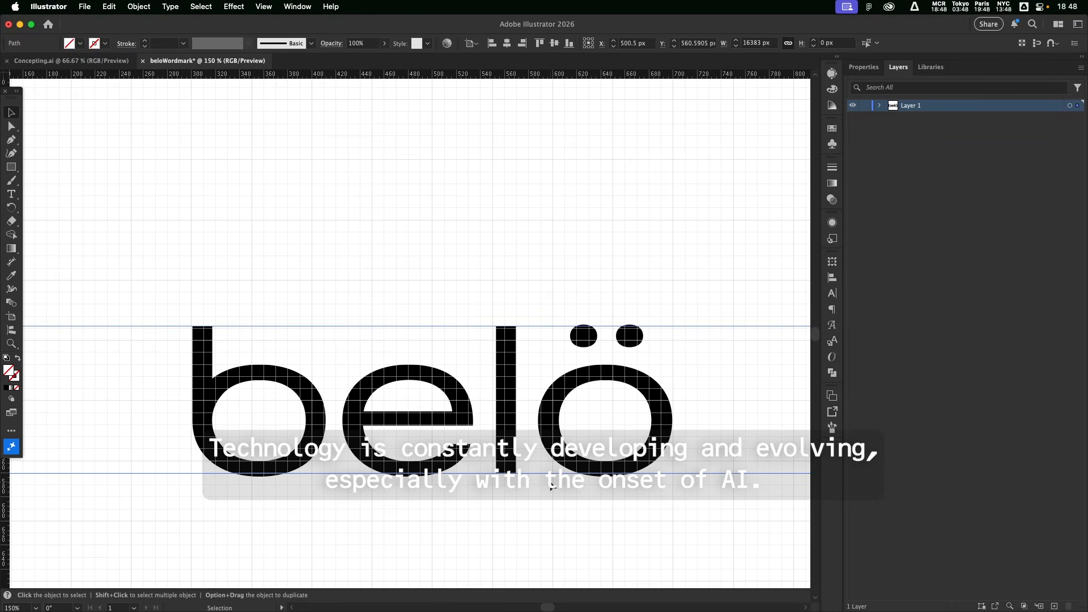
Step: Place vertical guides at the wordmark's outer edges, beside the b's stem and the ö's outer curve
left_click(1051, 44)
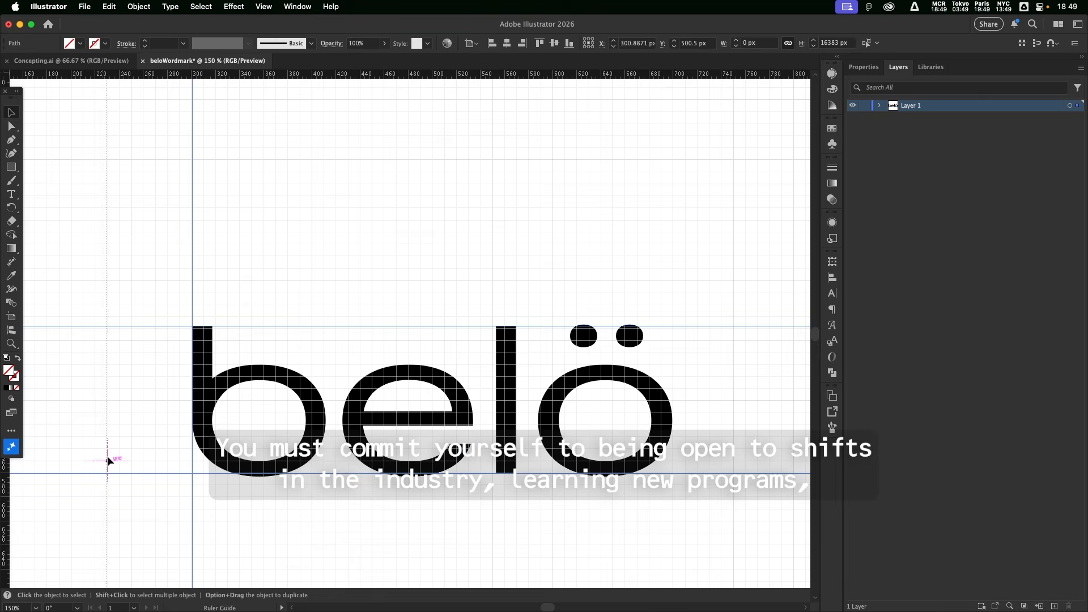
scroll(567, 454, "down", 1)
left_click(551, 350)
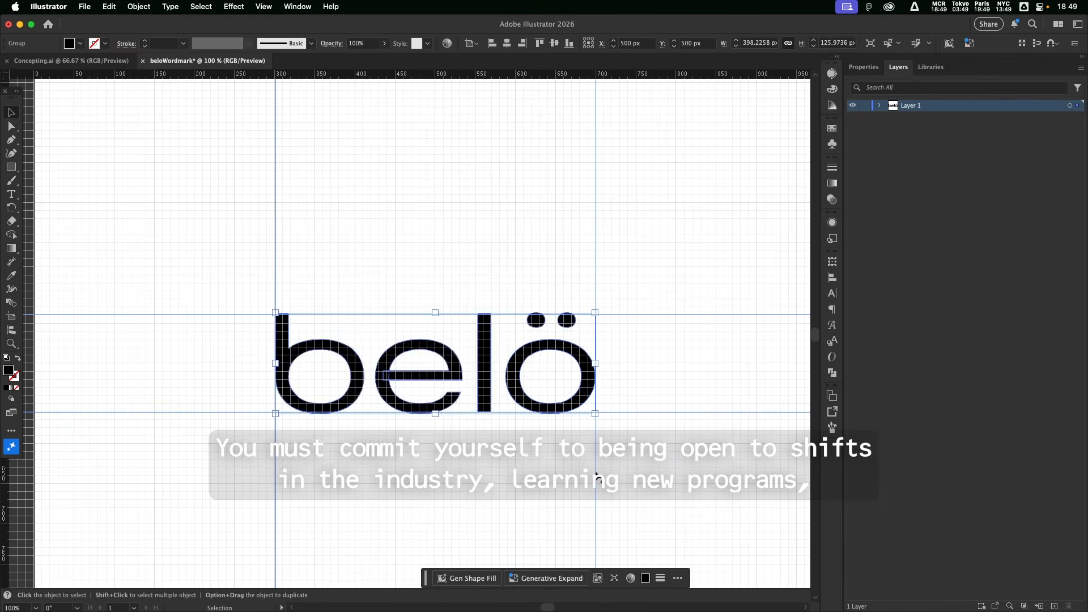
Step: Ungroup the wordmark so its letters are separate shapes
left_click_drag(417, 375, 430, 208)
key("super+z")
left_click(140, 7)
left_click(149, 90)
left_click(559, 477)
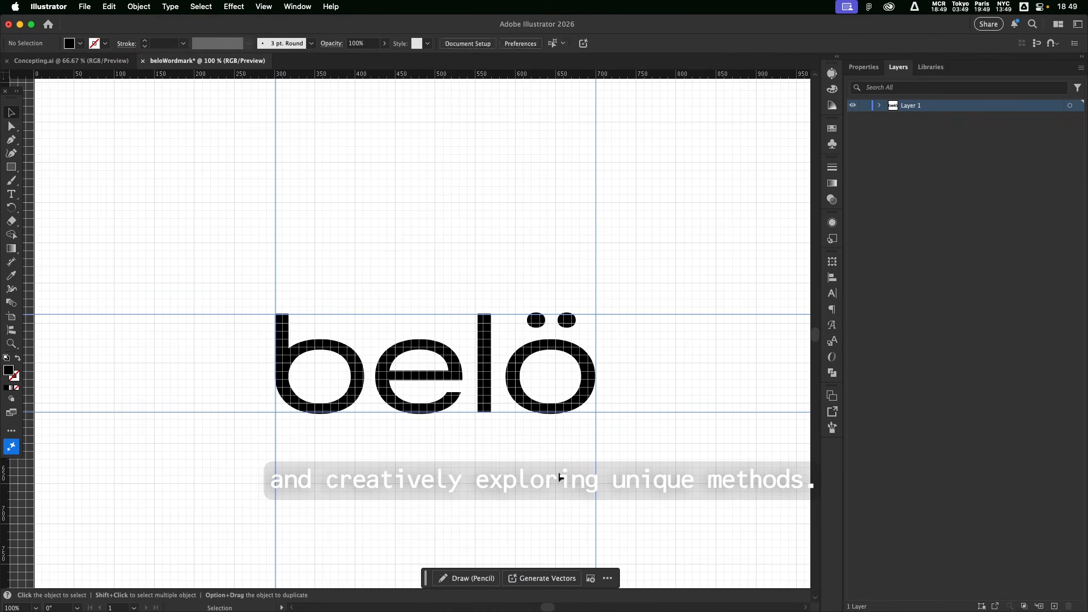
Step: Try moving the ö's two dots and its bowl separately from the rest of the wordmark
left_click_drag(536, 321, 508, 250)
left_click_drag(567, 320, 660, 274)
left_click_drag(570, 348, 534, 406)
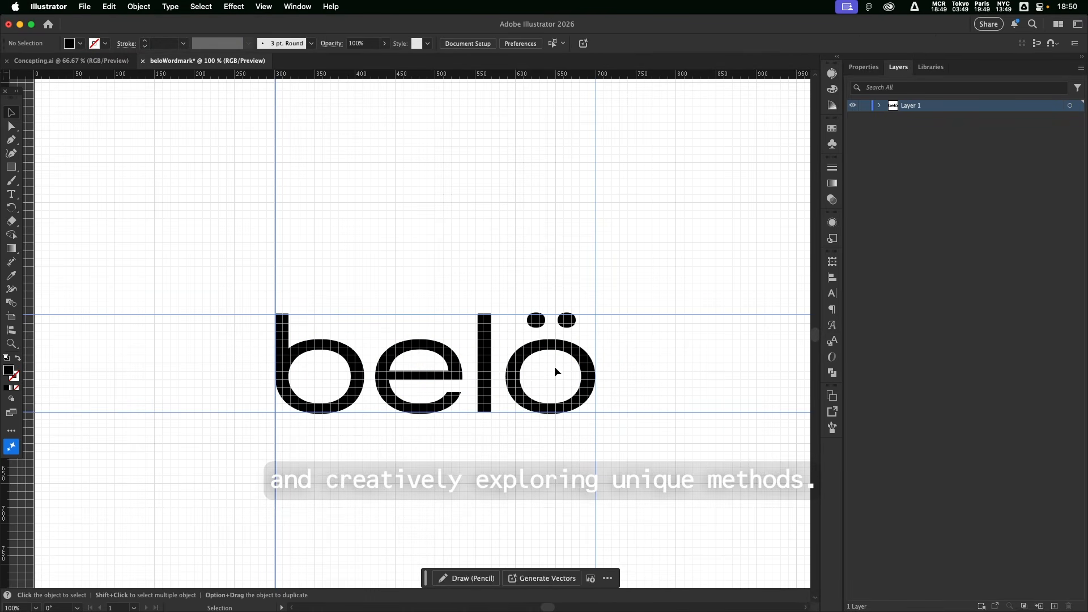
Step: Duplicate the ö's bowl against the outside of the wordmark's right-hand guide and set the copy's opacity to 30%
left_click_drag(555, 366, 651, 362)
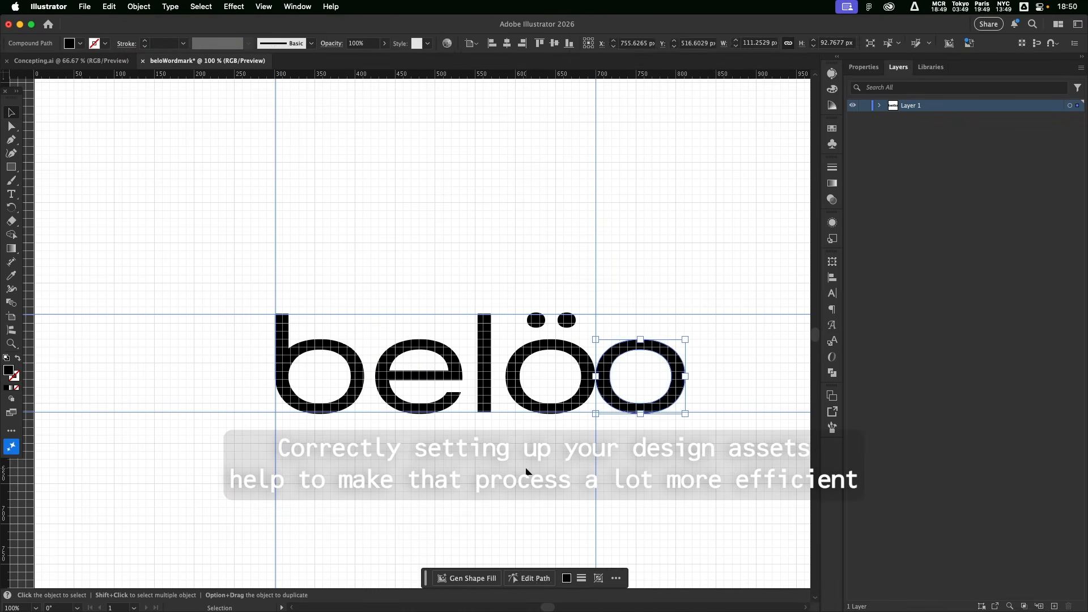
key("super+minus")
left_click(523, 452)
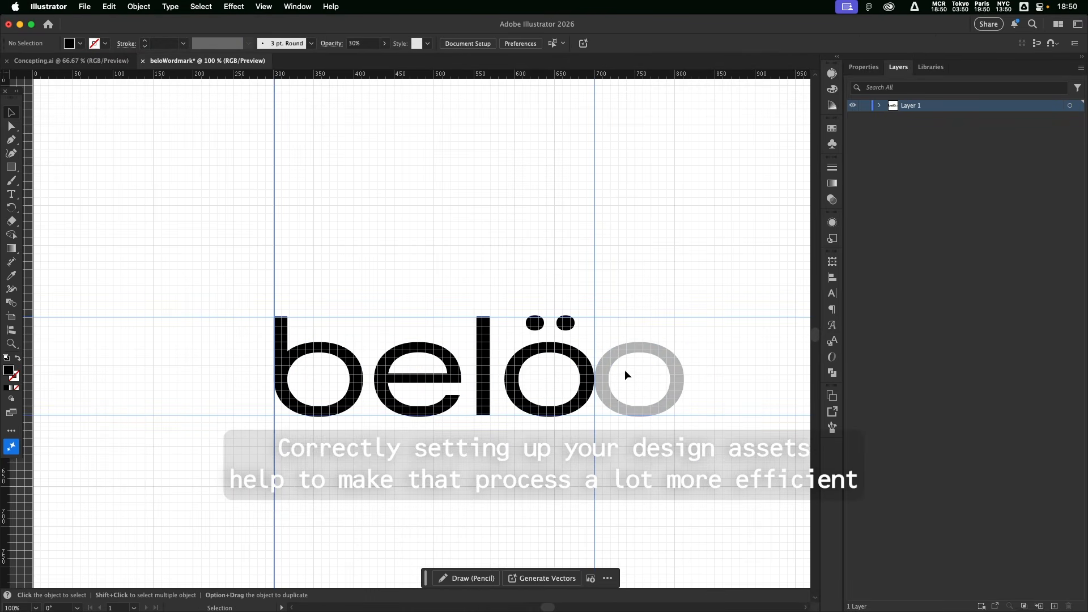
Step: Try placing faded o copies beside the b and above and below the wordmark, with horizontal guides along their outer edges
left_click_drag(624, 370, 396, 294)
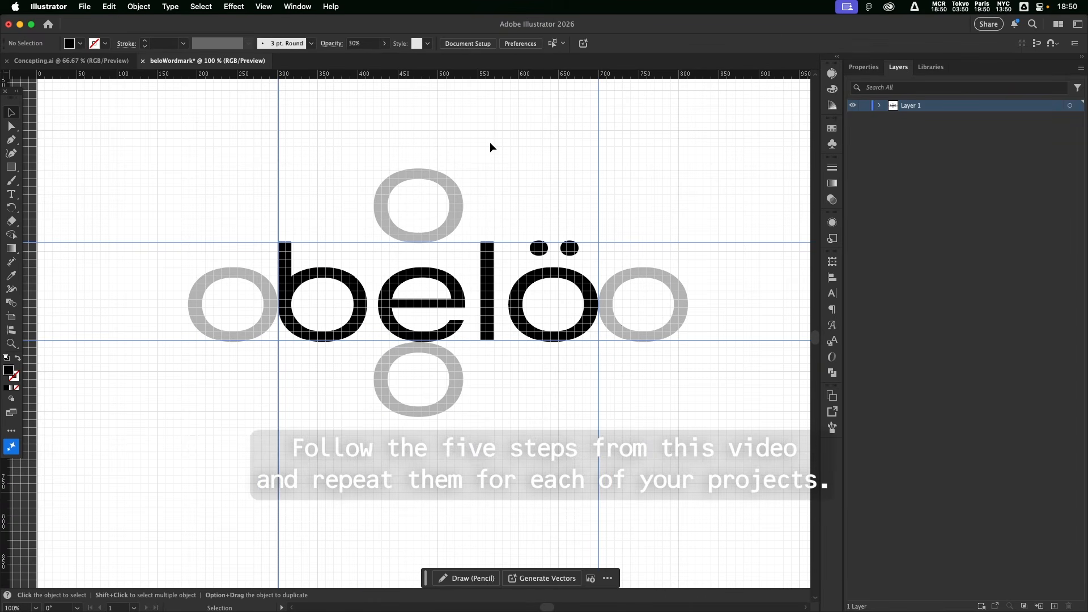
left_click_drag(472, 80, 472, 170)
left_click_drag(468, 75, 464, 413)
key("super+minus")
key("super+minus")
key("super+equal")
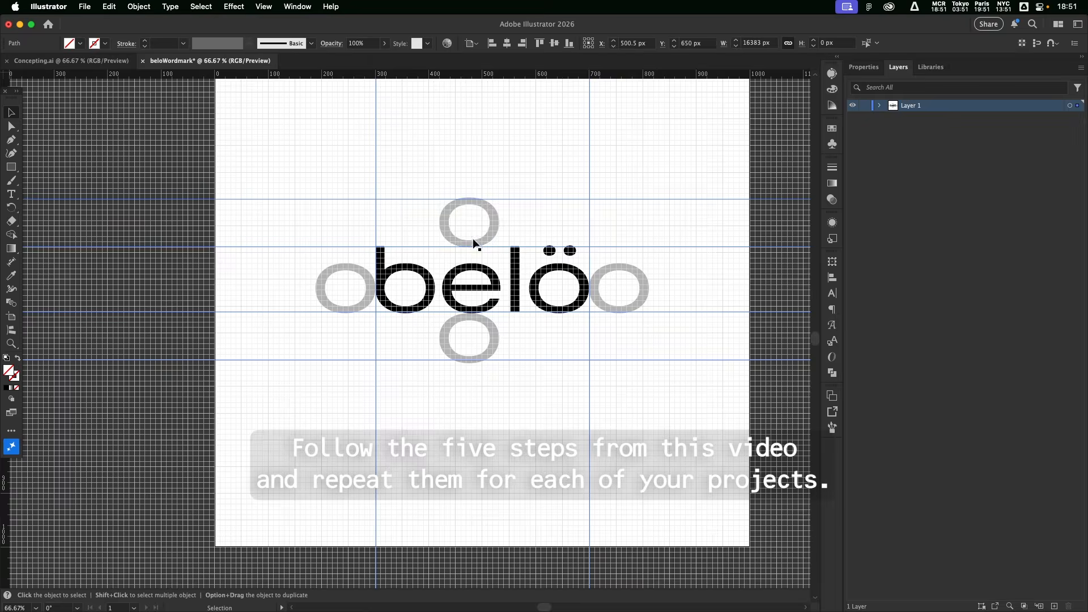
left_click(263, 6)
left_click(442, 501)
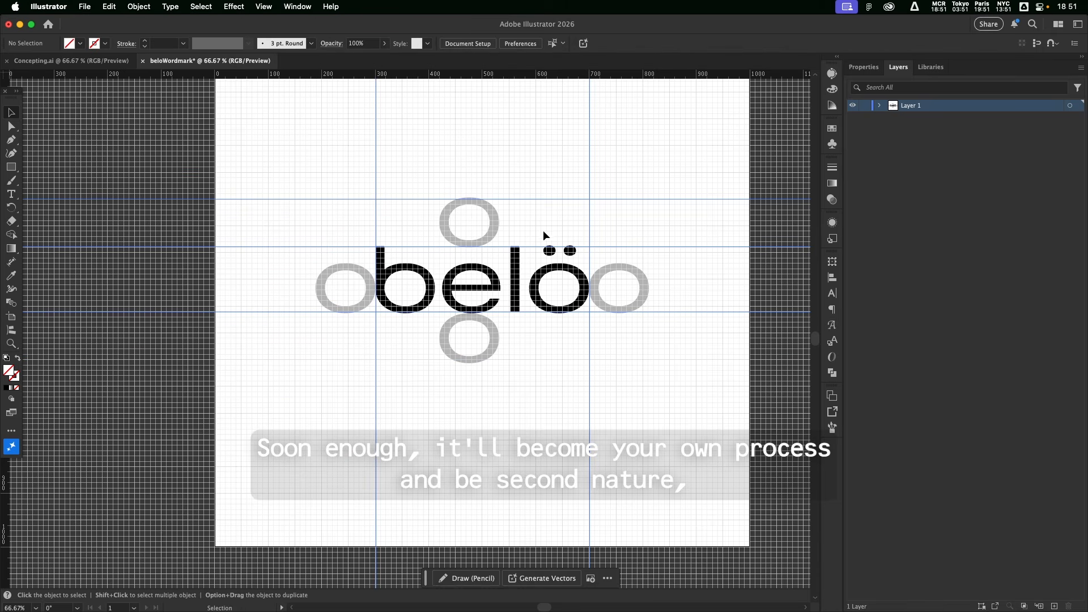
Step: Undo the outer horizontal guides and the three extra o copies, keeping only the faded o after the ö
key("super+z")
key("super+z")
key("super+z")
key("super+z")
Step: Erase the right half of the faded o with the Eraser, cutting it vertically through its centre
scroll(617, 289, "up", 2)
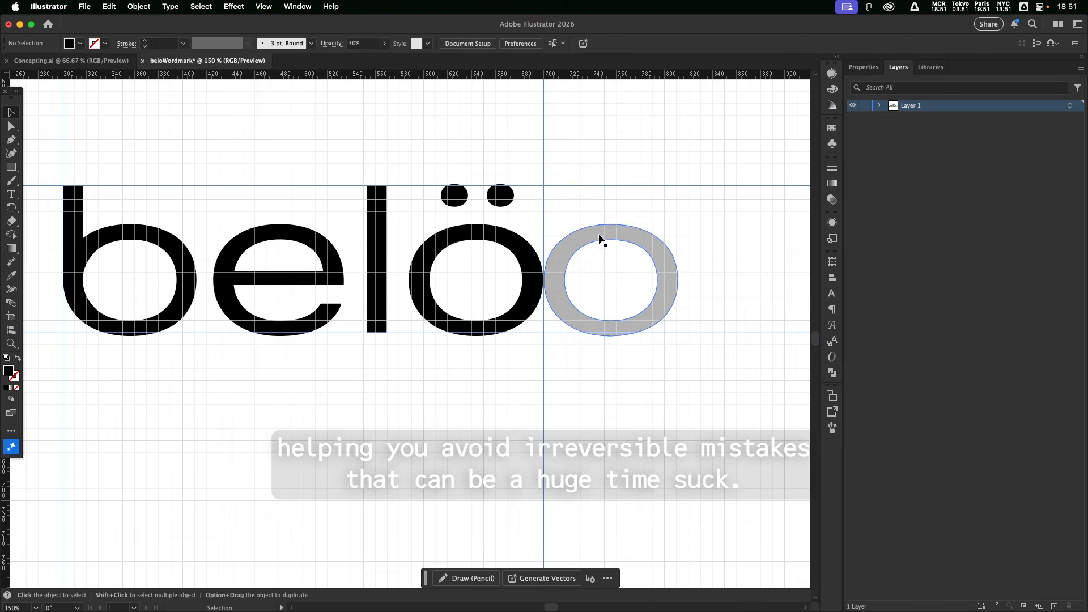
left_click(601, 236)
left_click(11, 221)
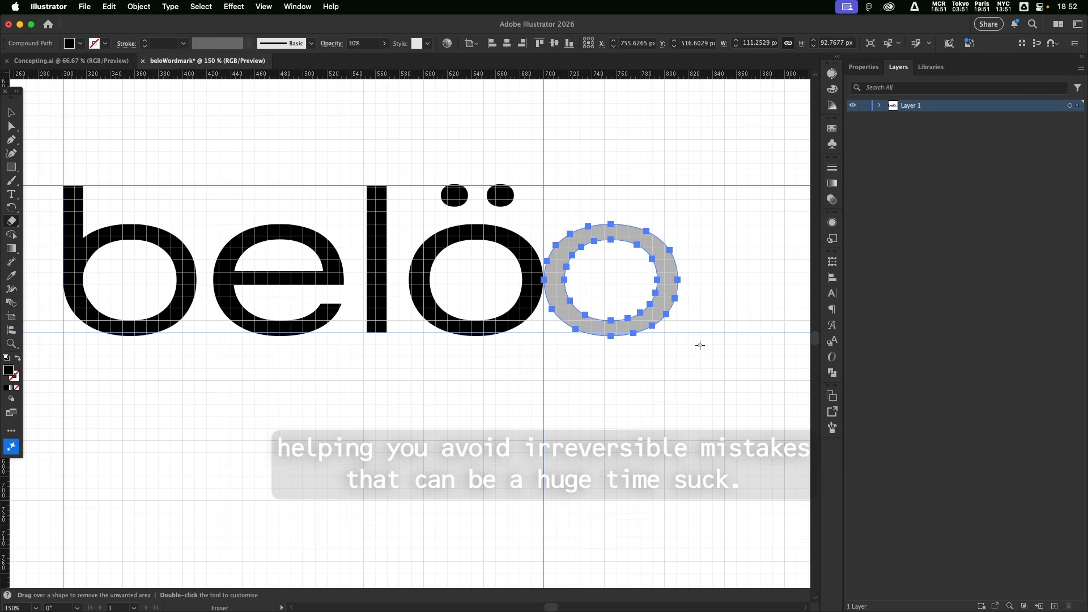
left_click_drag(613, 285, 611, 344)
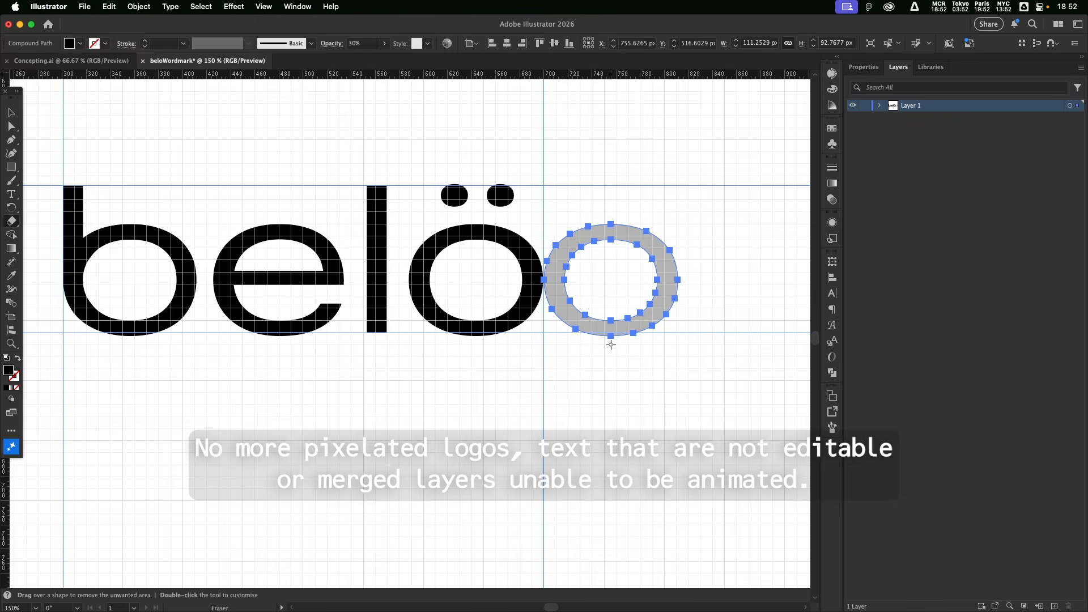
scroll(686, 293, "up", 3)
left_click_drag(480, 445, 688, 91)
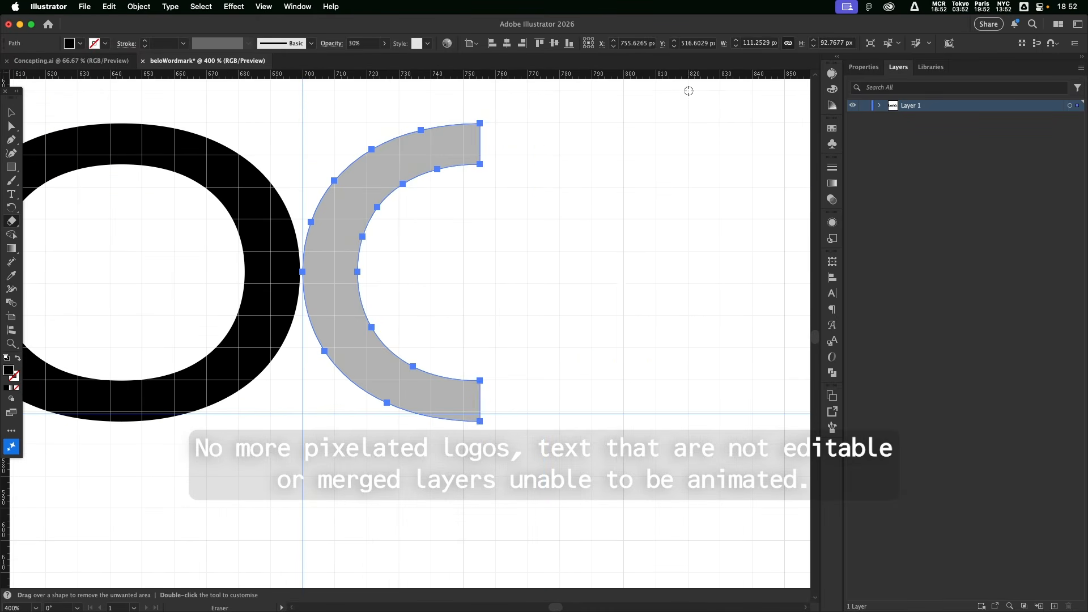
Step: Place a mirrored copy of the faded half o against the guide beside the b
key("super+1")
key("v")
left_click_drag(636, 389, 331, 365)
left_click(541, 478)
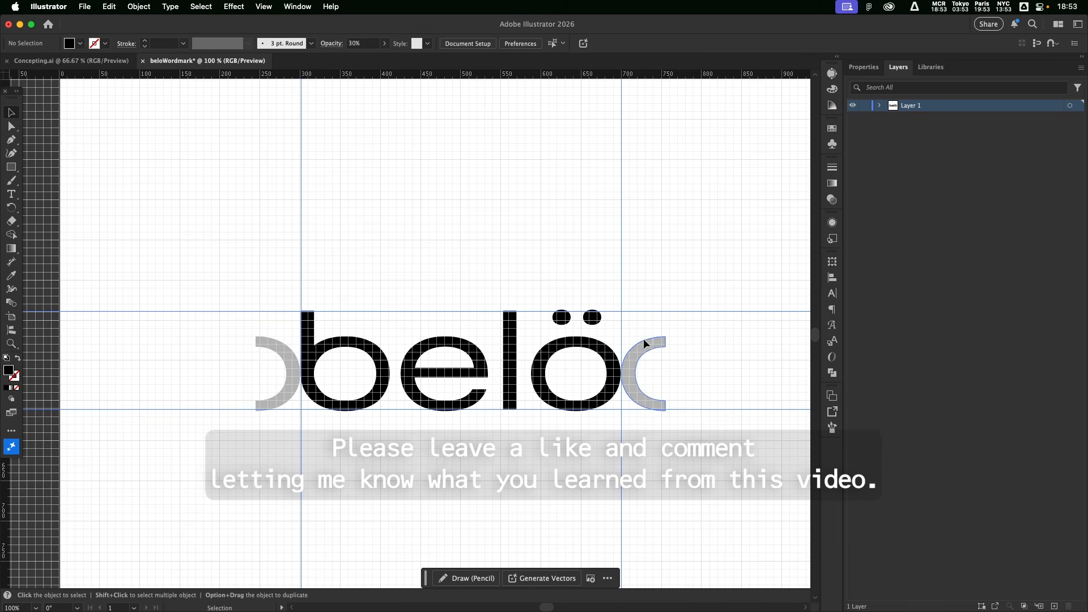
Step: Place rotated copies of the half o above and below the wordmark, with their curved sides against the guides
left_click_drag(644, 339, 453, 286)
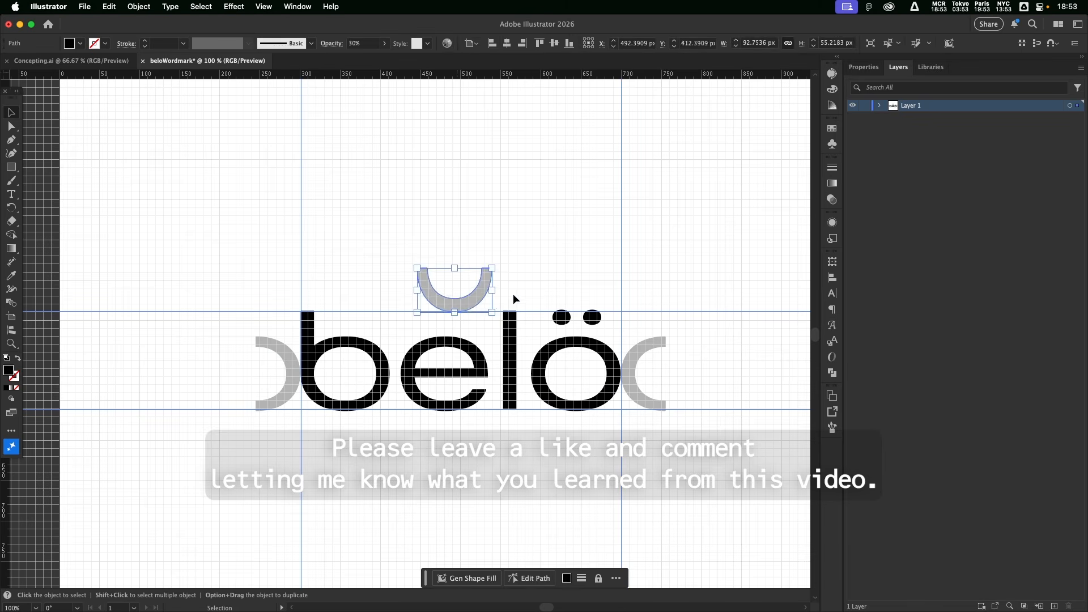
scroll(513, 294, "up", 2)
left_click(514, 294)
scroll(432, 323, "down", 2)
left_click_drag(432, 323, 441, 454)
scroll(460, 486, "up", 2)
scroll(491, 460, "down", 3)
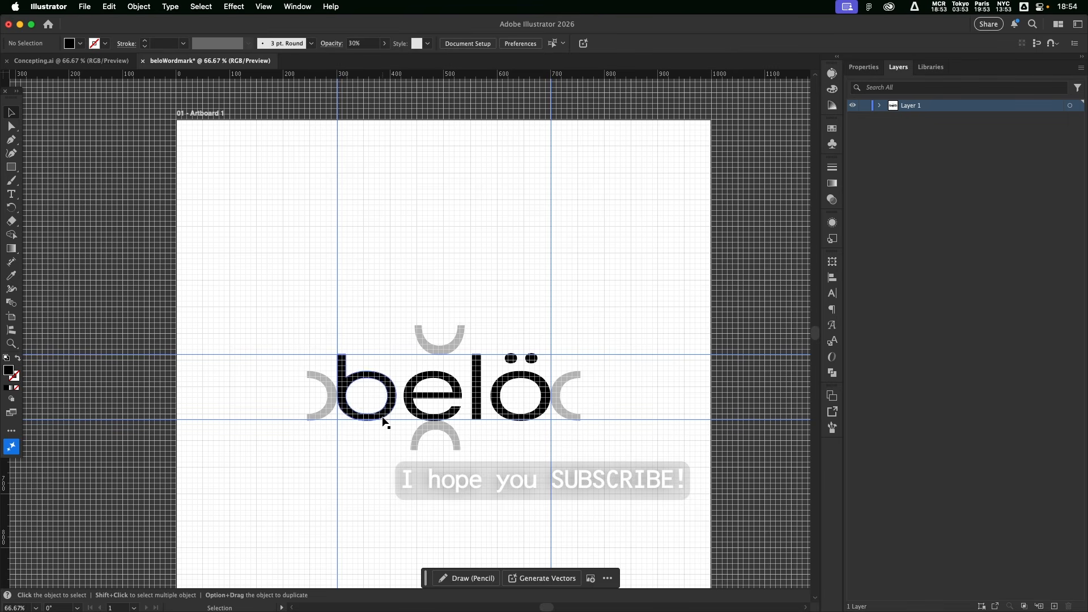
Step: Frame the exclusion zone with horizontal and vertical guides at the outer ends of the four half o shapes
left_click_drag(466, 74, 467, 329)
left_click_drag(8, 74, 9, 446)
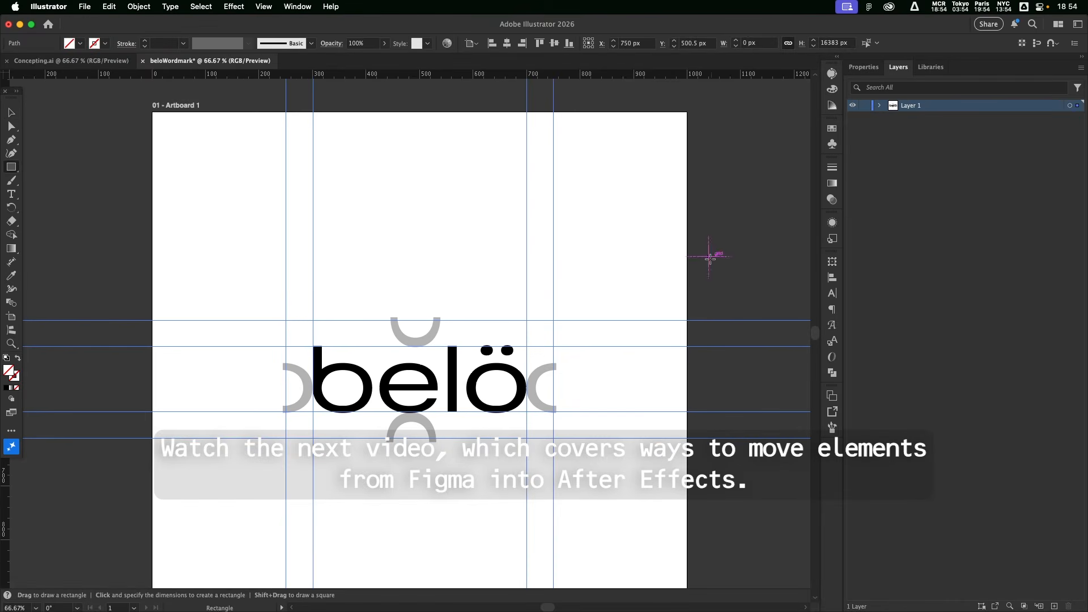
Step: Draw an orange rectangle about 500 px wide over the exclusion zone, spanning the four outer guides
left_click(11, 168)
left_click(864, 67)
left_click(957, 191)
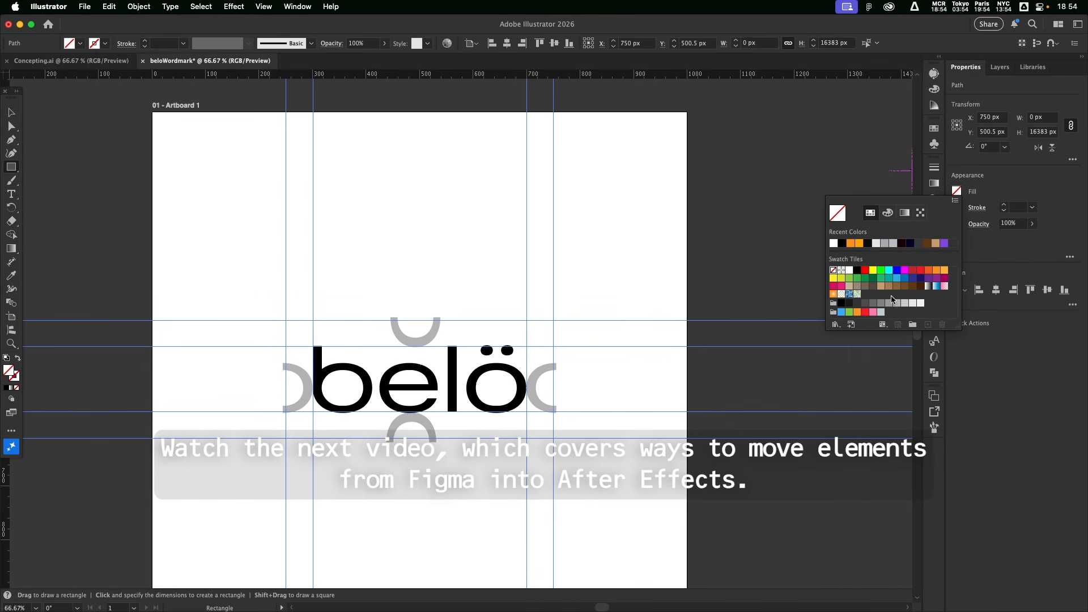
left_click(861, 245)
left_click_drag(286, 320, 553, 437)
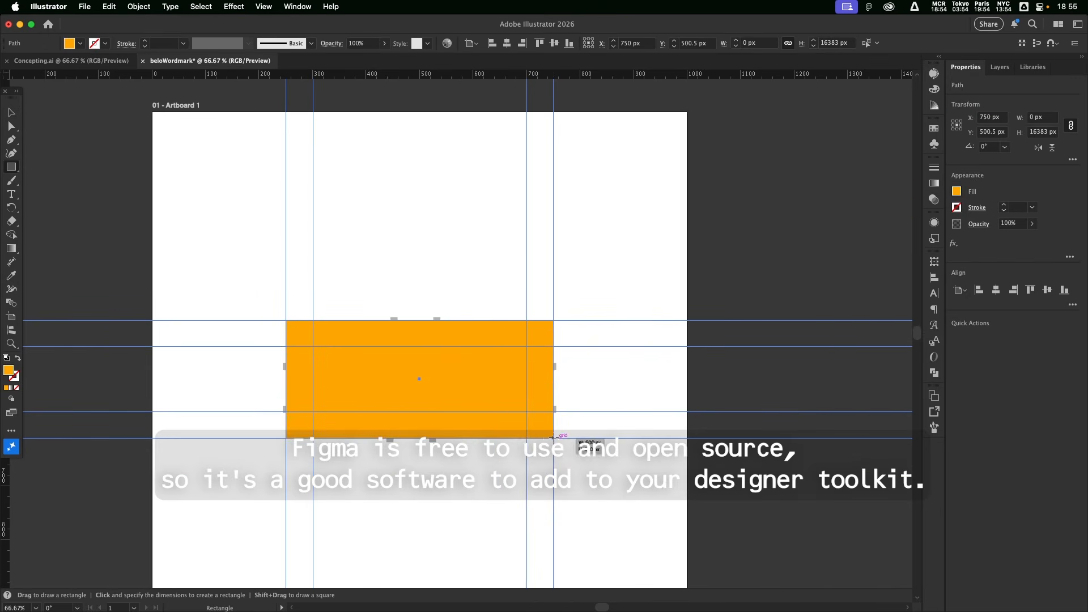
key("v")
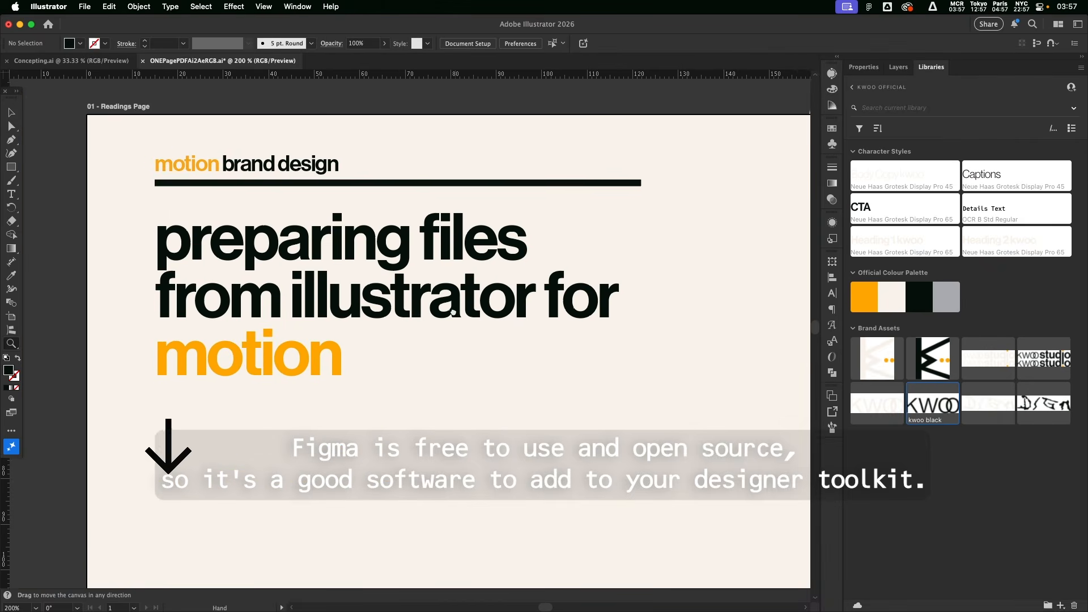
left_click_drag(452, 311, 349, 275)
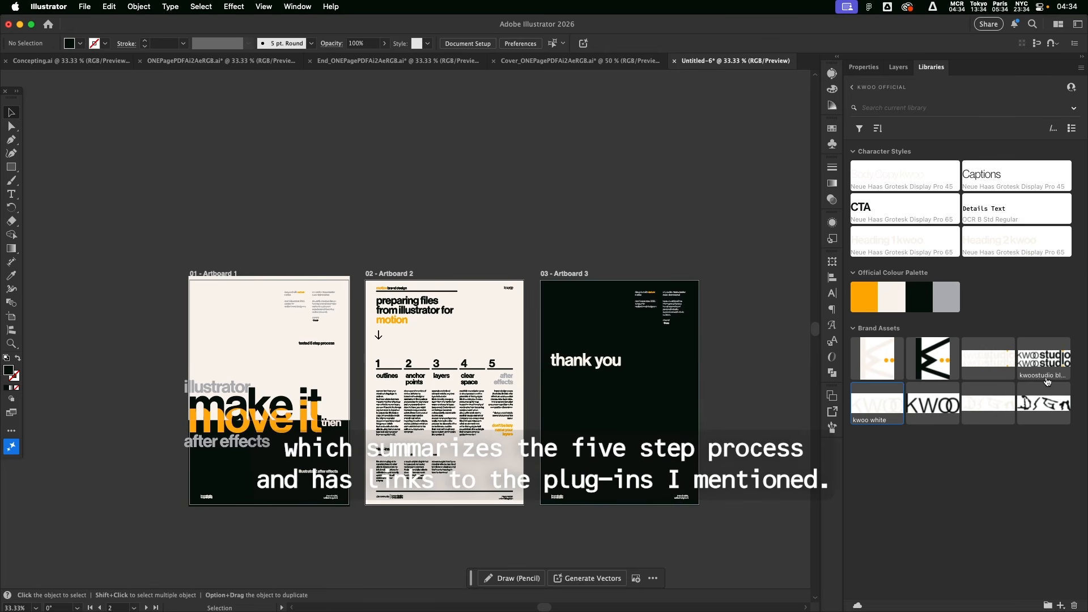
left_click(264, 6)
left_click(286, 99)
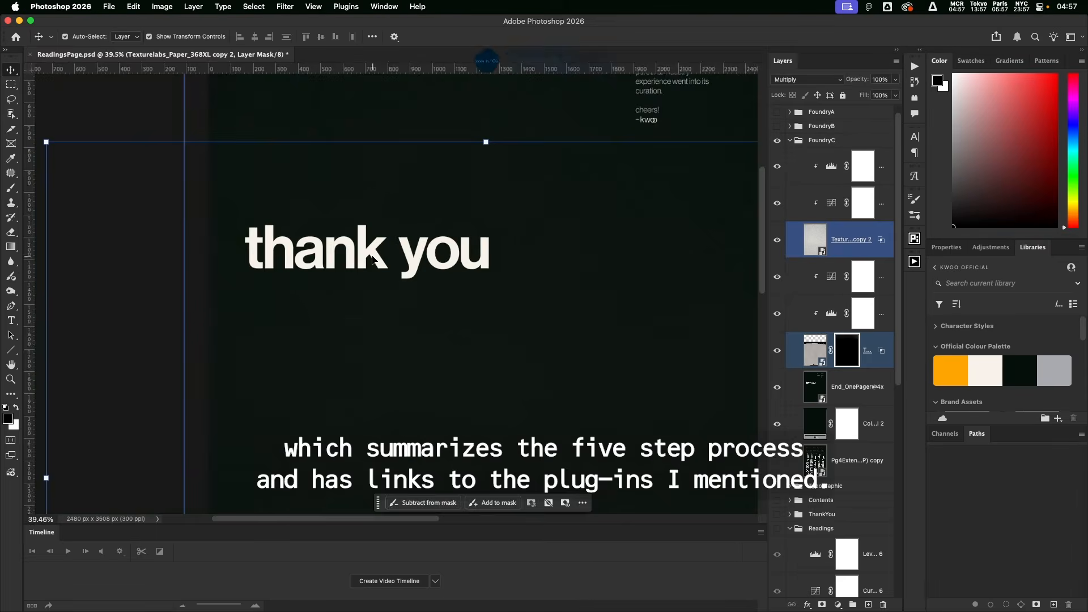